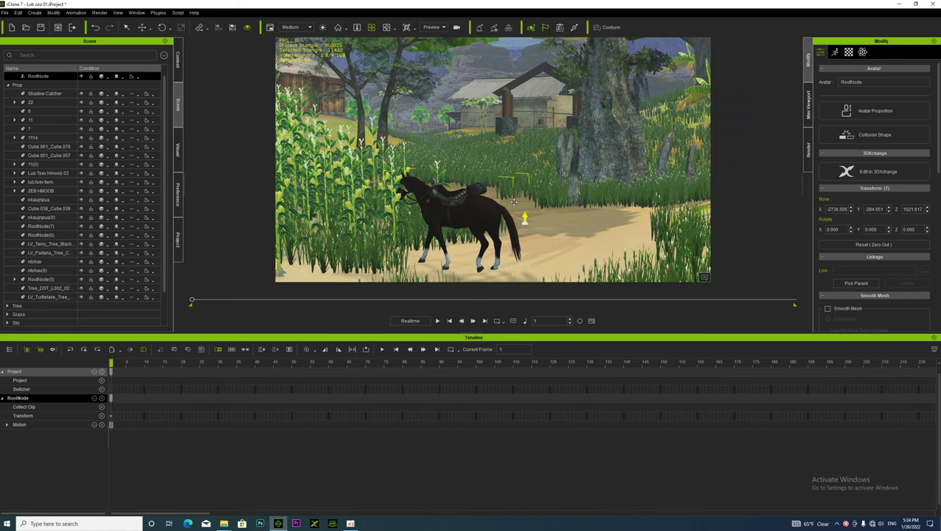
- Examine the saddled horse, the cornfield and the path toward the houses from several viewing angles and distances
right_click_drag(524, 196, 519, 224)
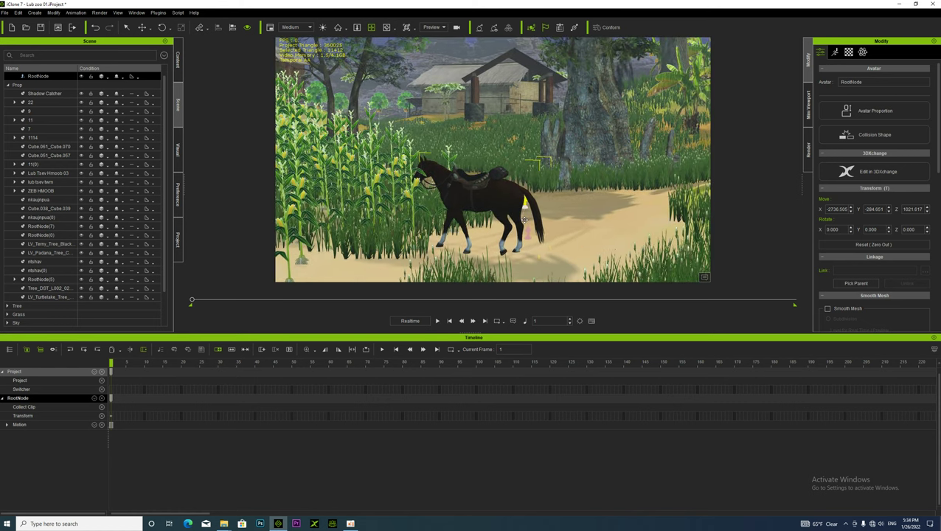
mouse_move(529, 214)
right_mouse_down()
mouse_move(488, 228)
mouse_move(531, 227)
right_mouse_up()
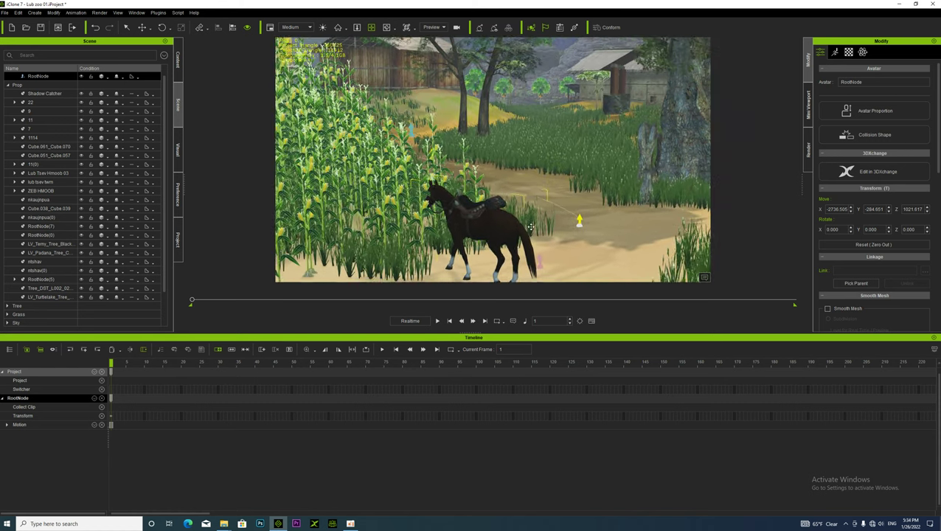
middle_click_drag(442, 122, 455, 217)
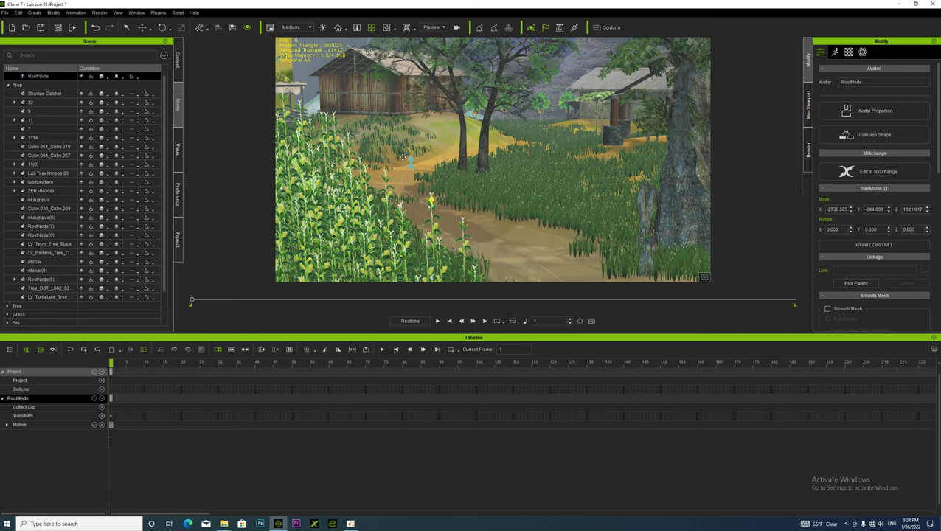
scroll(413, 162, "up", 3)
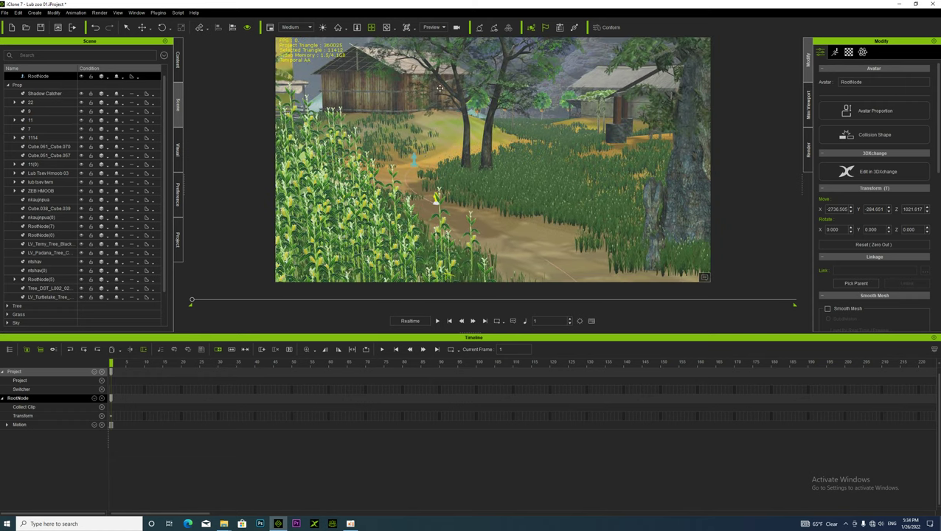
scroll(443, 90, "down", 4)
scroll(467, 90, "up", 1)
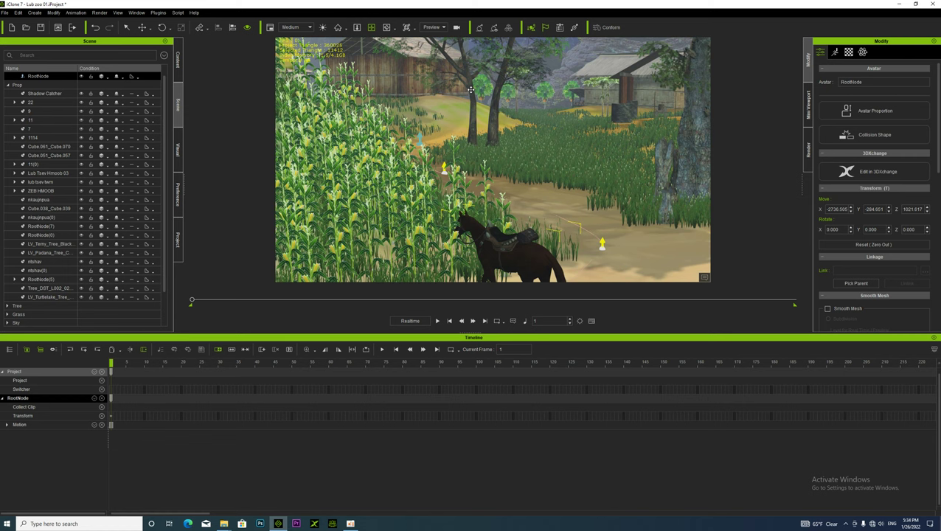
right_click_drag(531, 141, 473, 153)
middle_click_drag(473, 153, 466, 140)
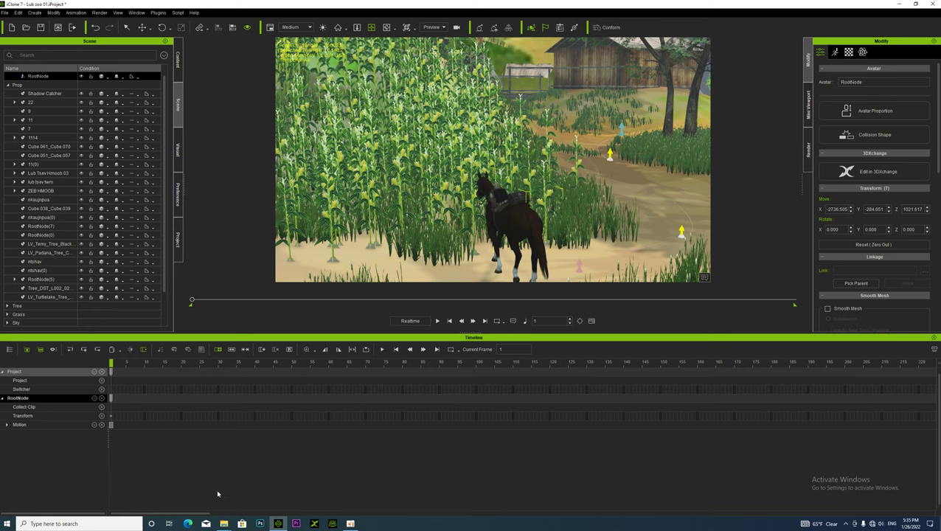
- Show the custom avatars in the content library and look through them
mouse_move(223, 524)
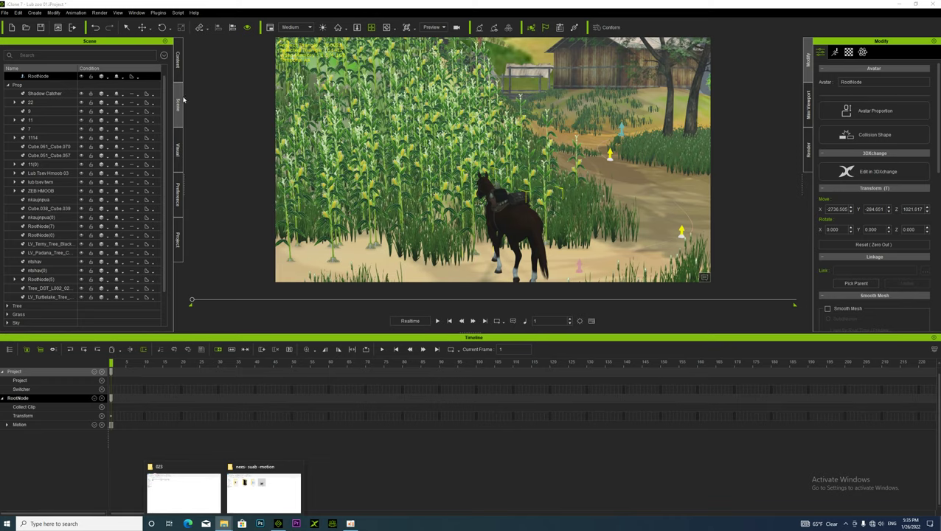
left_click(178, 61)
left_click(57, 54)
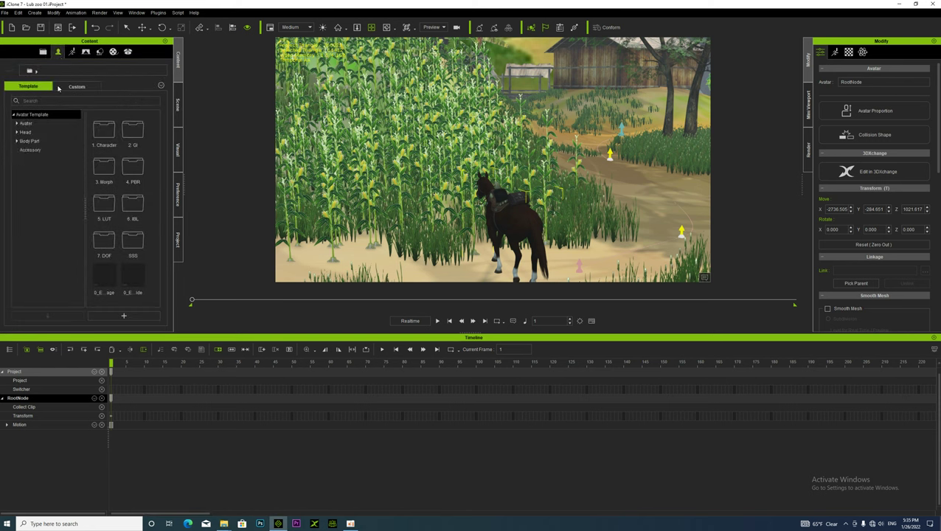
left_click(17, 123)
left_click(77, 86)
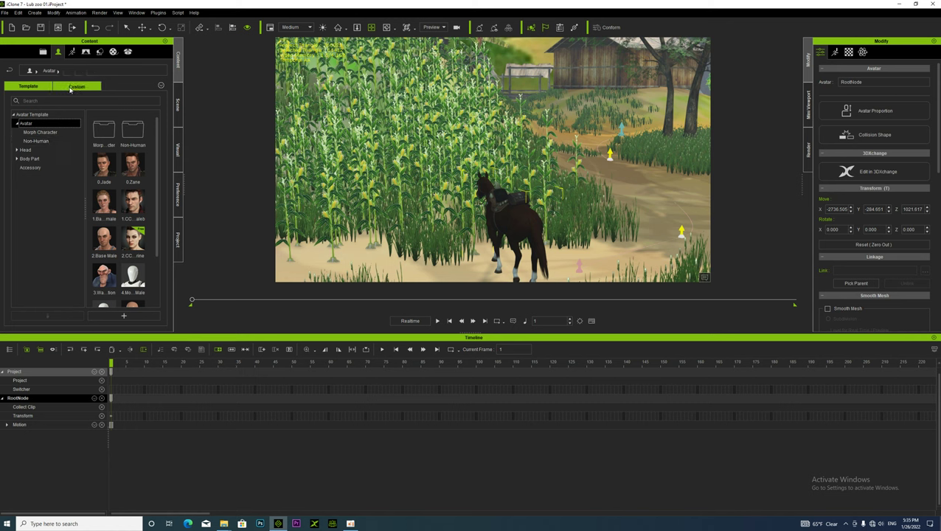
left_click(38, 124)
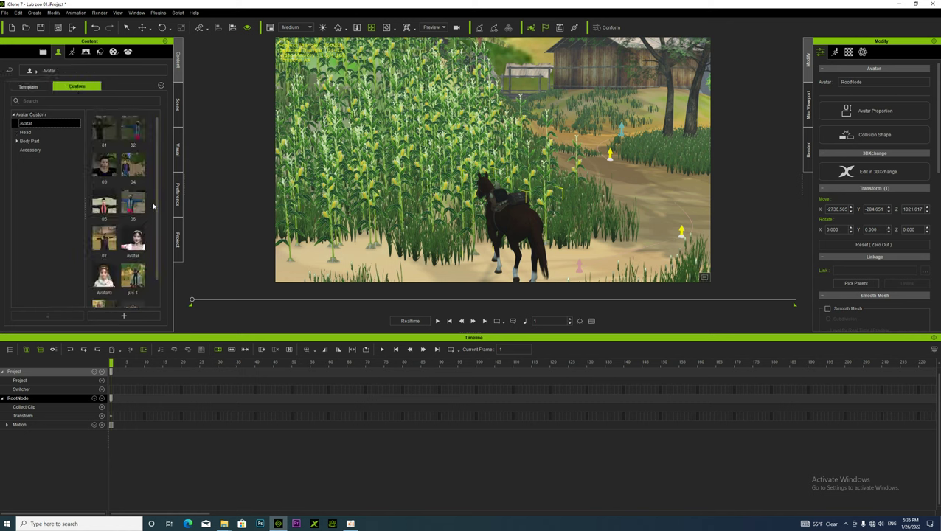
scroll(153, 207, "down", 1)
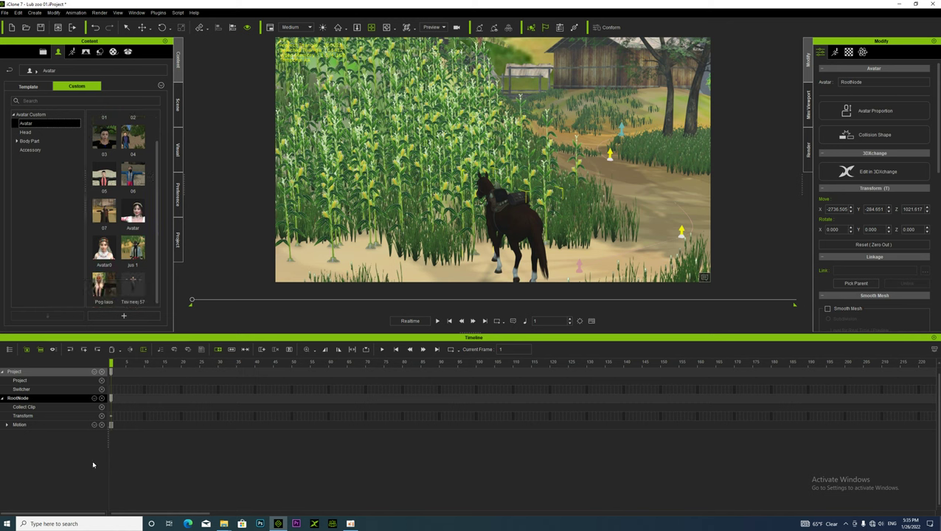
- Switch to File Explorer and open the folder Lub Cev > Lub Cev > Txiv neej hluas on drive D
left_click(225, 525)
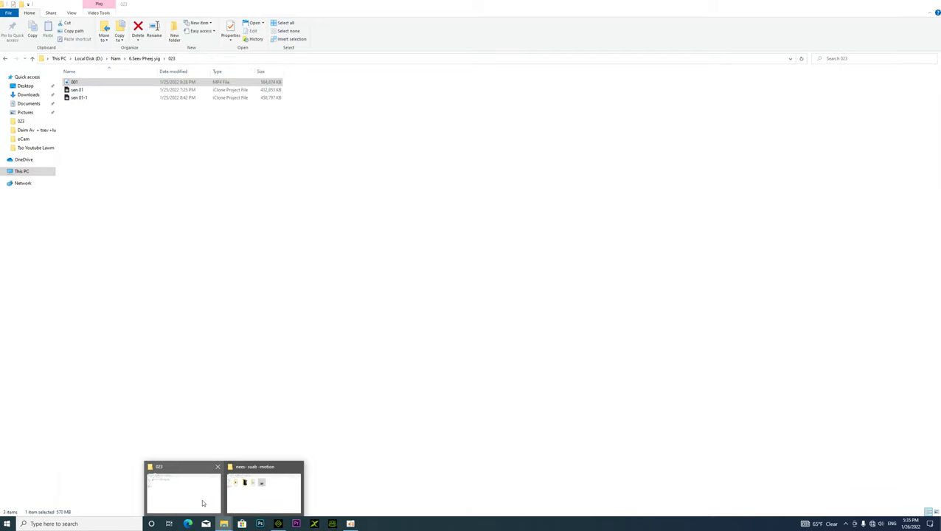
left_click(203, 503)
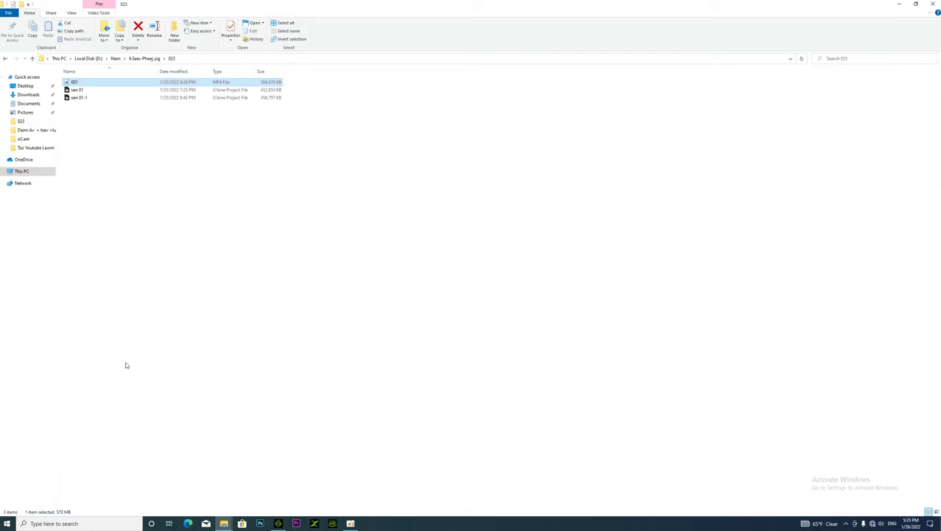
left_click(26, 174)
double_click(244, 117)
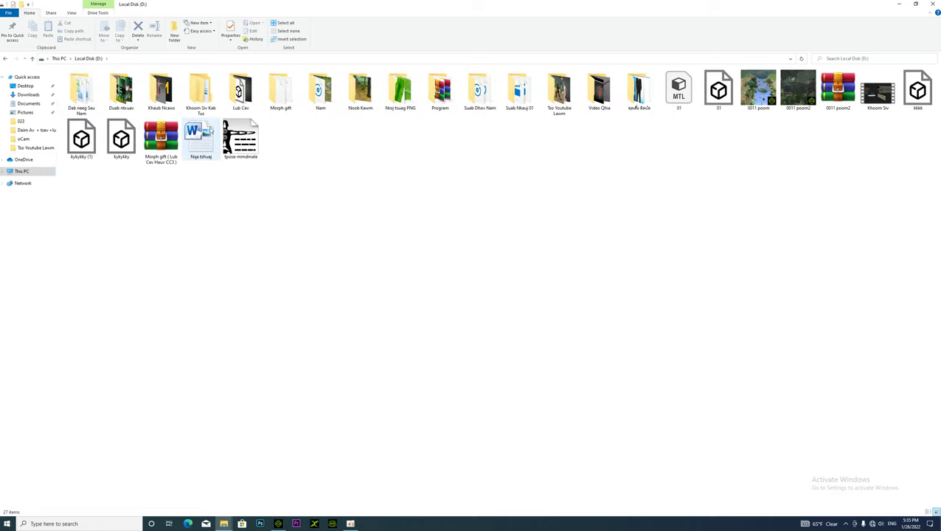
double_click(239, 103)
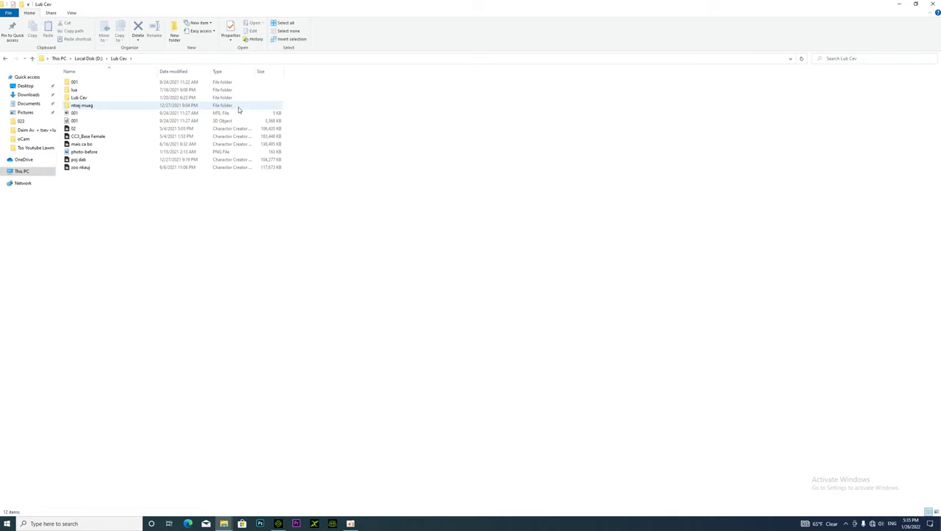
double_click(80, 97)
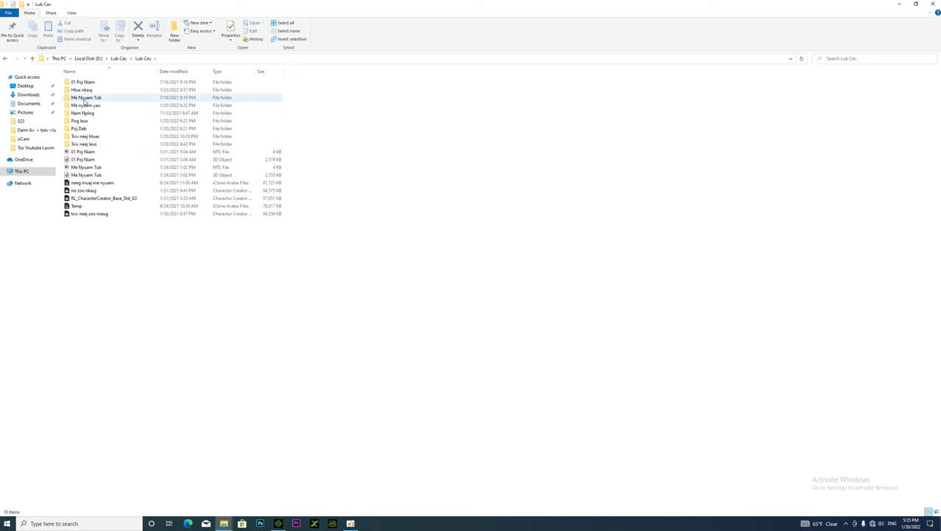
double_click(86, 137)
- Look through the male avatar files and load Txiv neej 14 into the iClone scene beside the horse
scroll(224, 218, "down", 5)
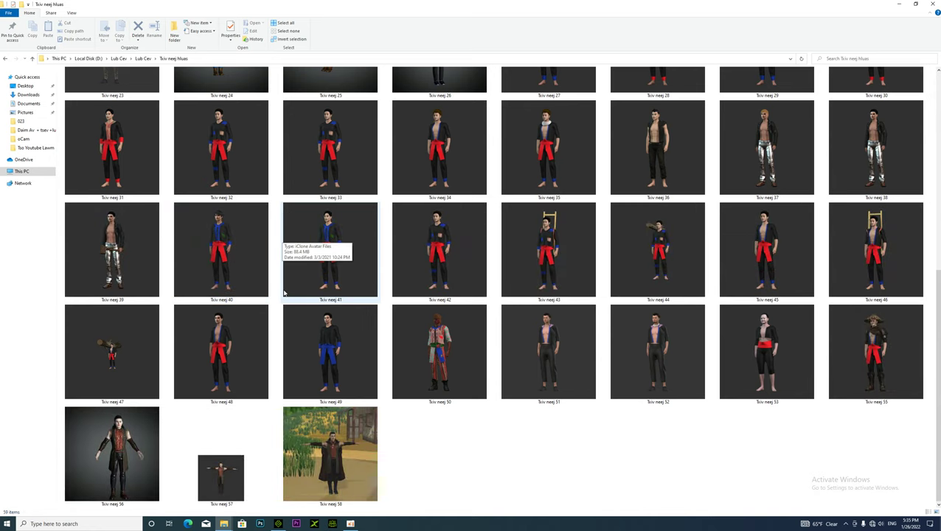
scroll(284, 293, "up", 3)
scroll(284, 293, "up", 1)
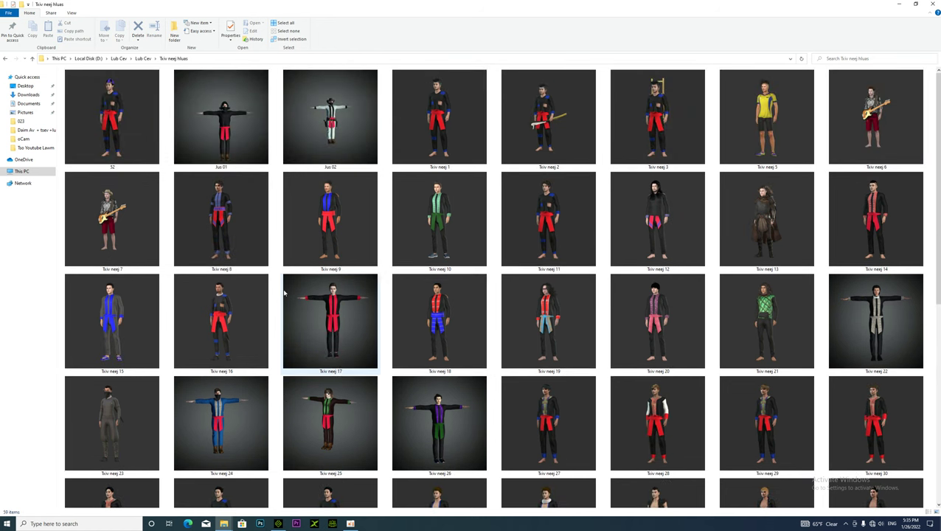
left_click_drag(890, 216, 477, 285)
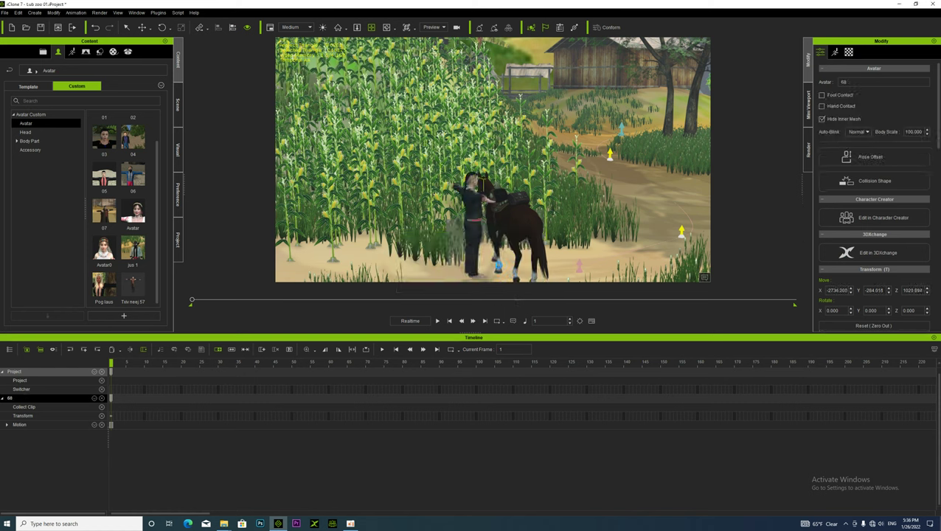
- Frame the man's face and chest from the front and save the avatar to the custom avatar library
right_click_drag(445, 227, 522, 167)
scroll(497, 182, "up", 3)
scroll(523, 168, "up", 5)
middle_click_drag(510, 181, 473, 200)
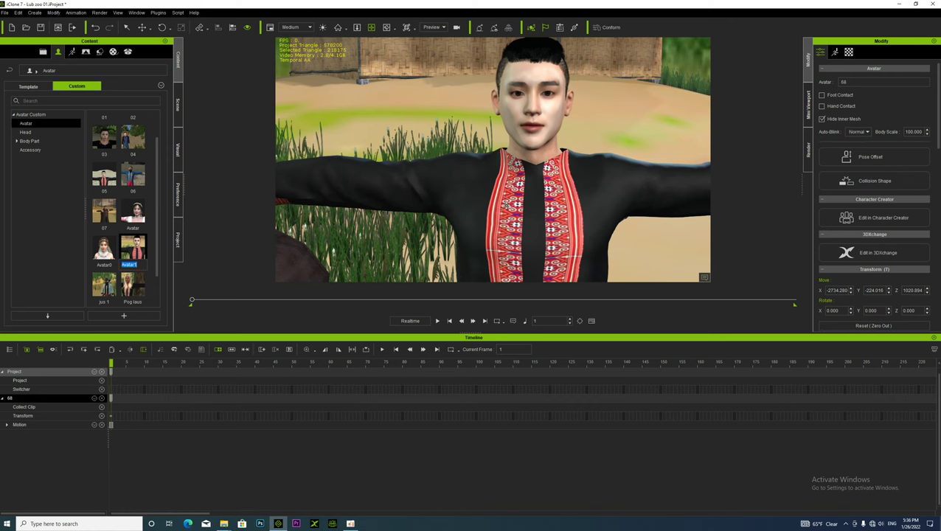
- Inspect the male avatar from behind and examine his trousers and feet up close
right_click_drag(510, 245, 390, 244)
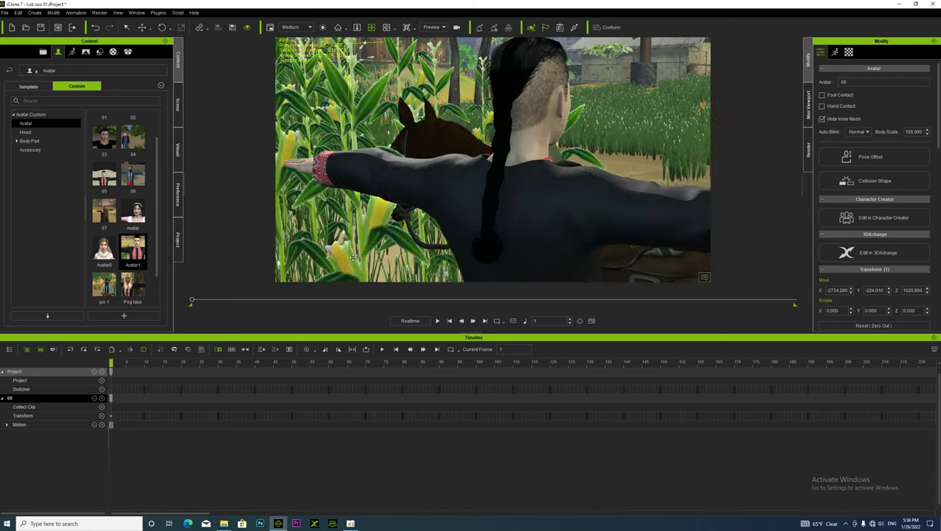
scroll(425, 153, "down", 3)
scroll(424, 154, "up", 3)
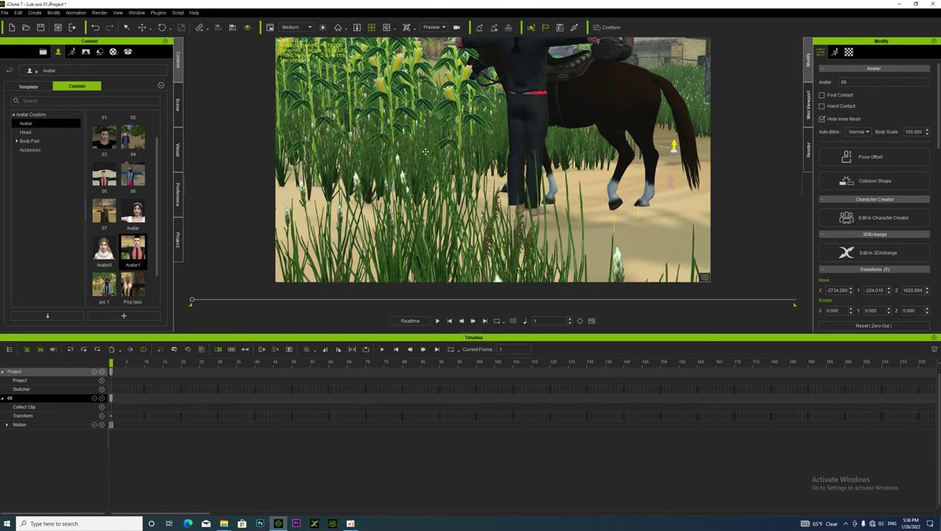
scroll(503, 213, "up", 4)
scroll(502, 213, "up", 3)
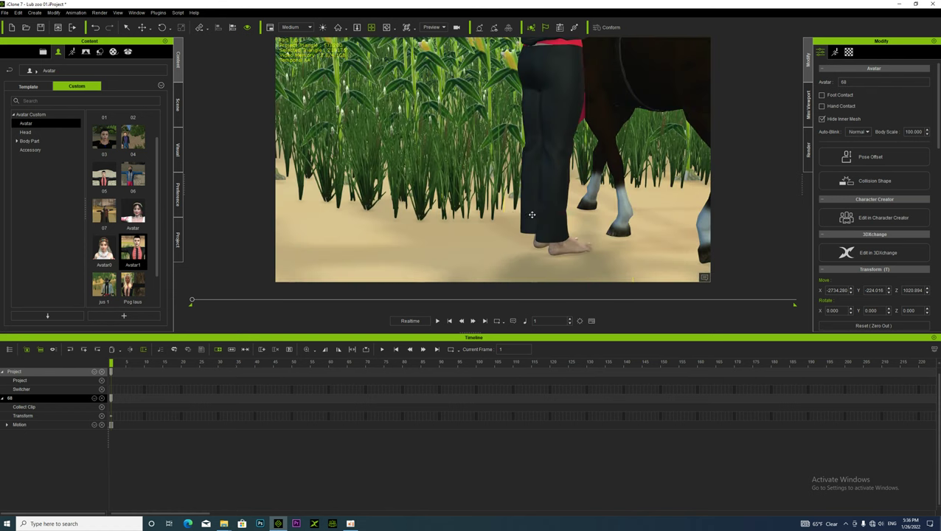
scroll(531, 203, "down", 1)
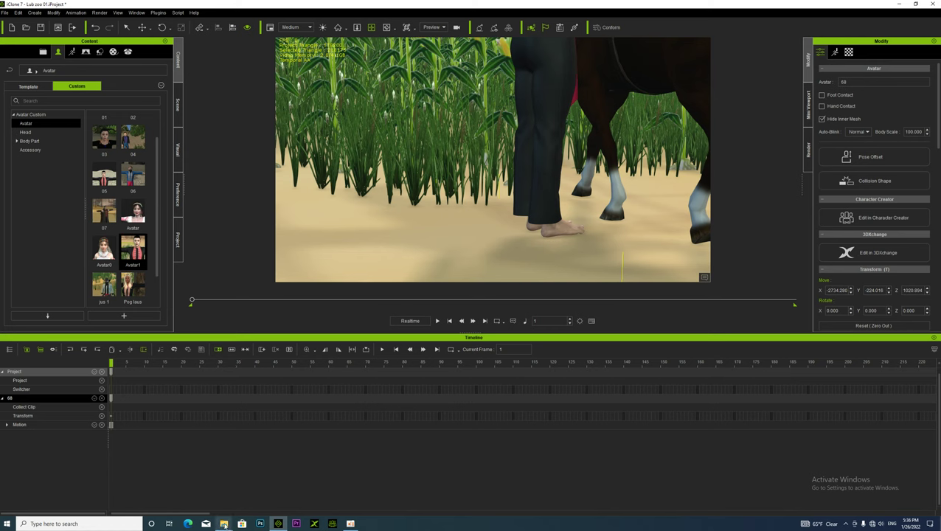
- Switch to File Explorer, go back to the root of drive D and open the Khoom Siv Kab Tus folder
mouse_move(224, 524)
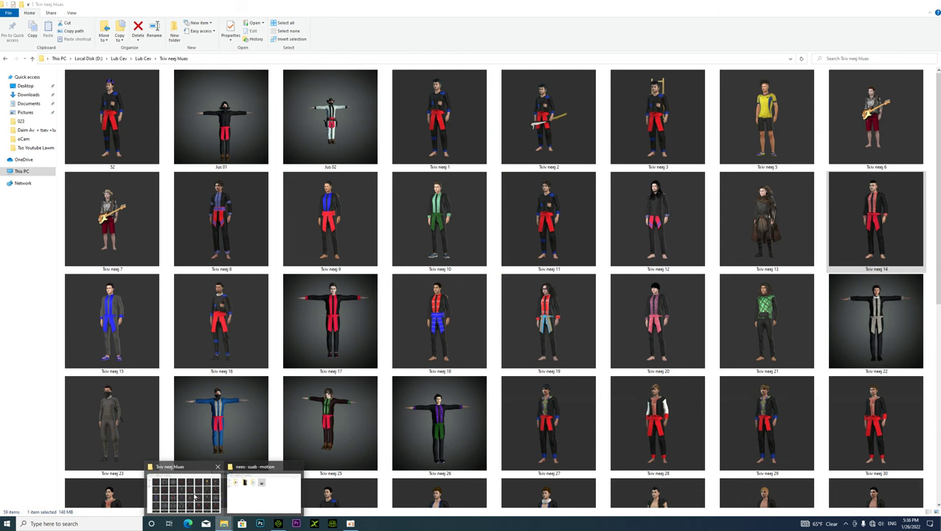
left_click(195, 498)
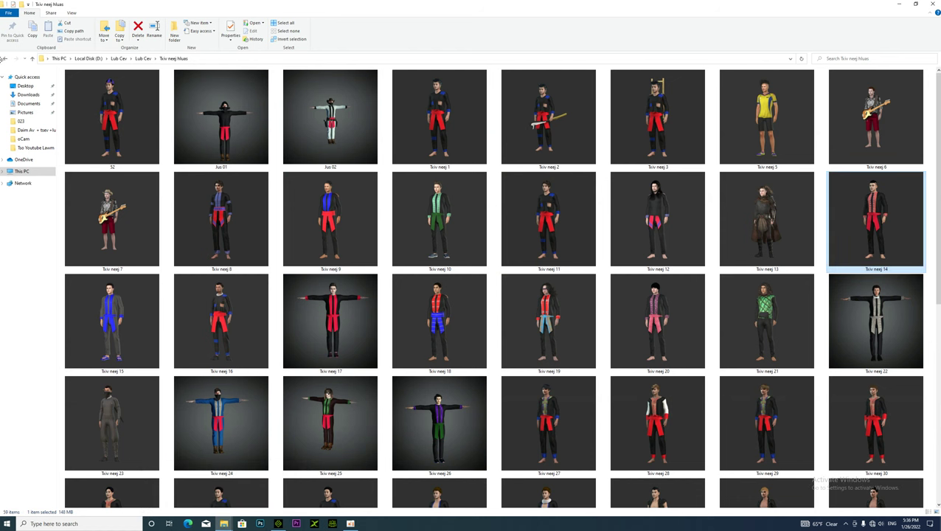
left_click(4, 59)
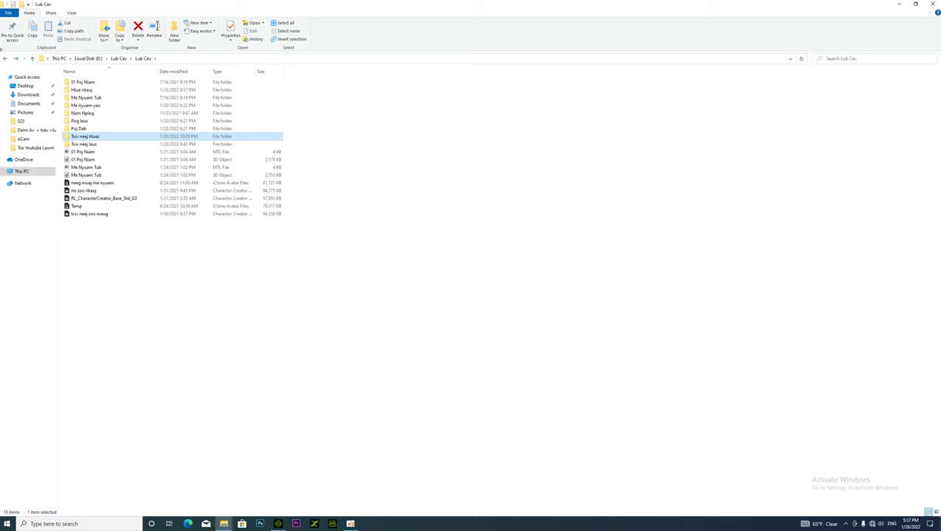
left_click(6, 59)
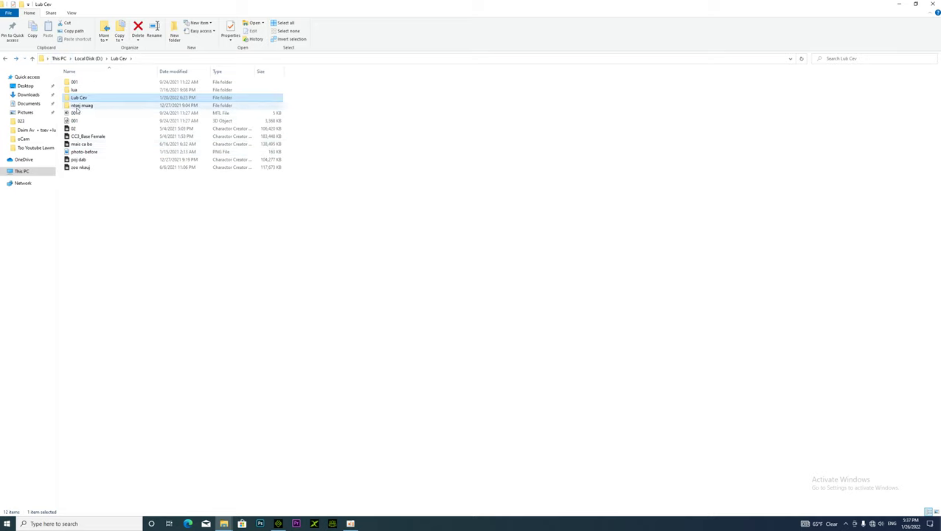
left_click(5, 59)
double_click(200, 90)
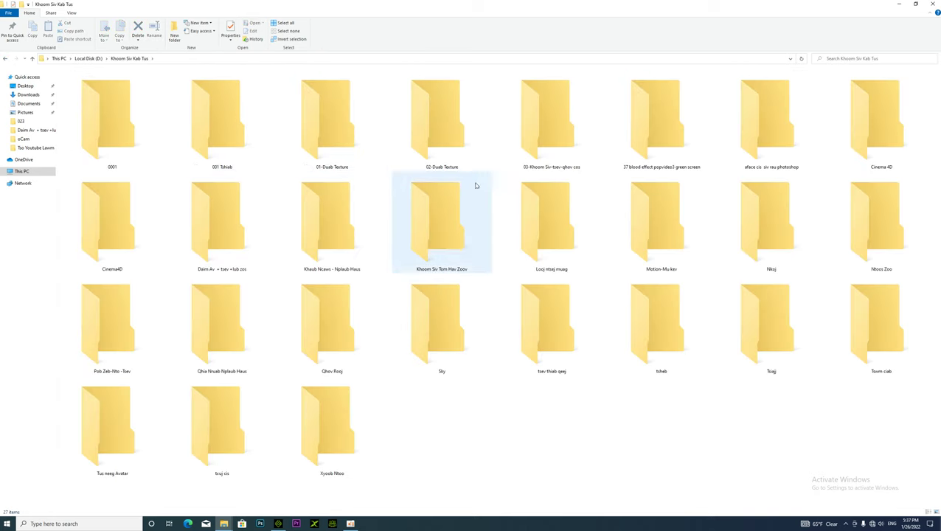
- Open the 001 Khaus shoe folder inside Khaub Ncaws - Nplaub Haus
double_click(545, 127)
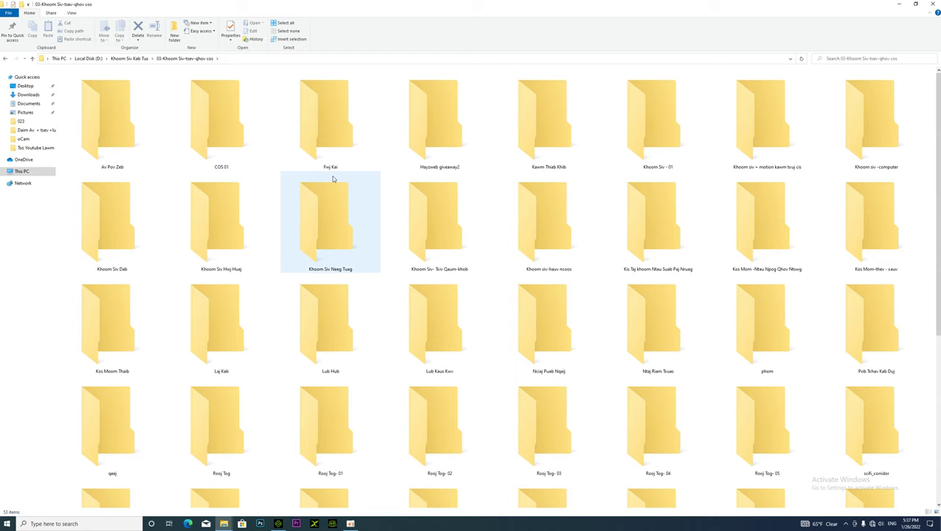
left_click(5, 59)
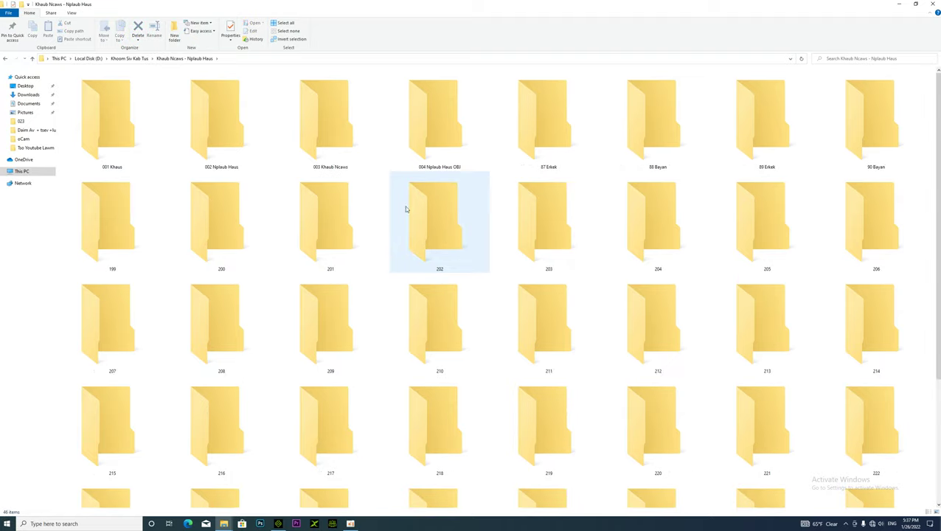
left_click(123, 137)
double_click(122, 137)
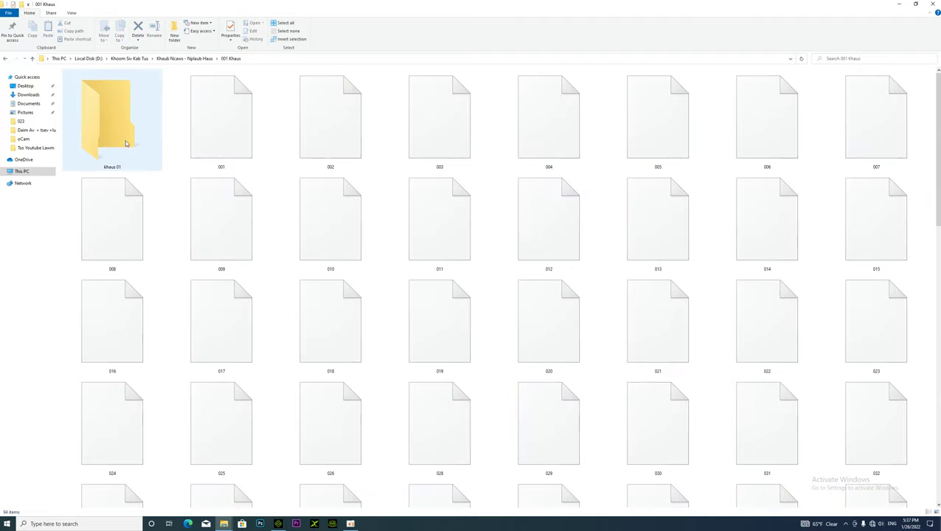
- Browse the shoe files in the 001 Khaus folder and refresh the folder so their thumbnails load
scroll(478, 286, "down", 8)
scroll(516, 307, "up", 8)
scroll(542, 320, "down", 8)
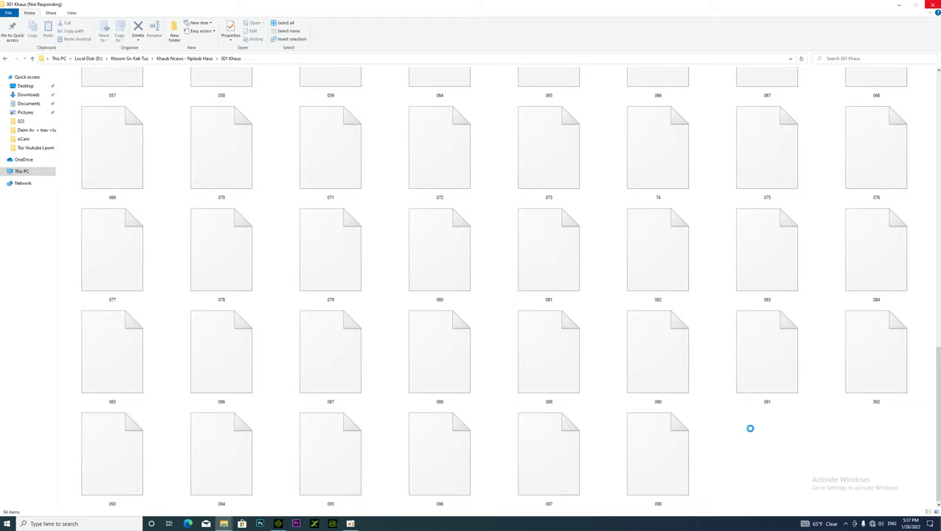
right_click(750, 429)
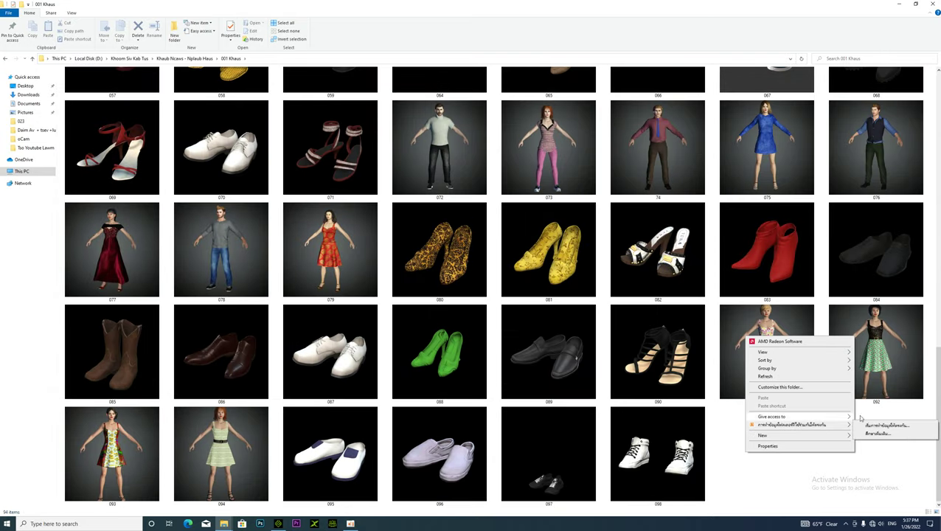
left_click(765, 376)
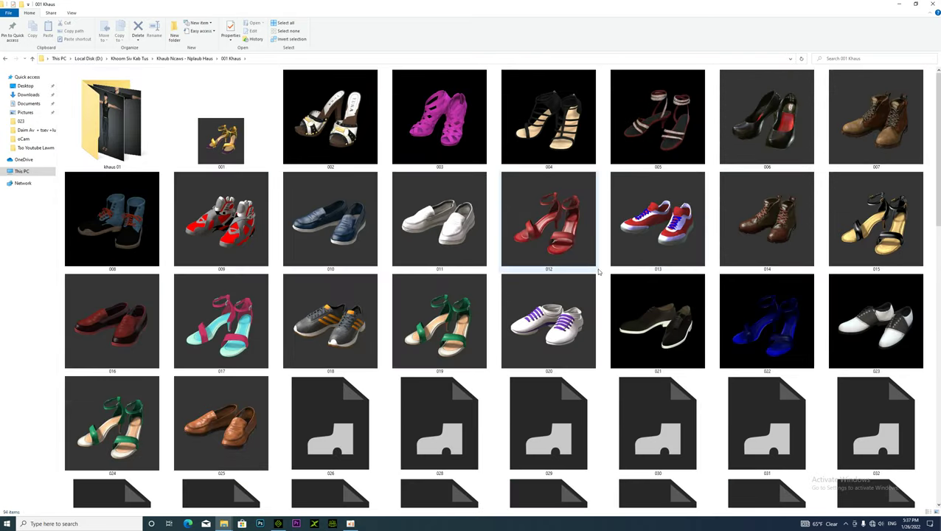
- Browse the shoe files in the 001 Khaus folder and put the dark blue 010 shoes on the male avatar in iClone
left_click(314, 223)
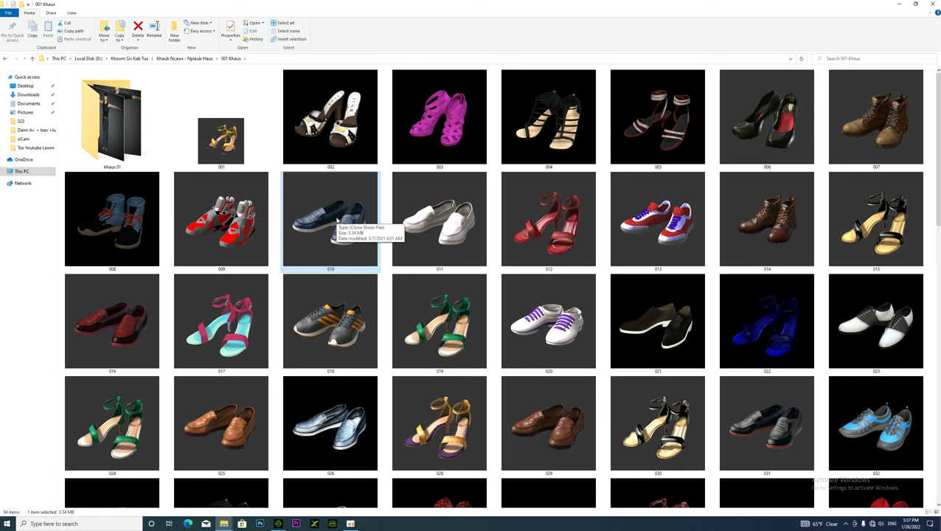
scroll(352, 222, "down", 10)
scroll(355, 223, "up", 10)
scroll(362, 225, "down", 3)
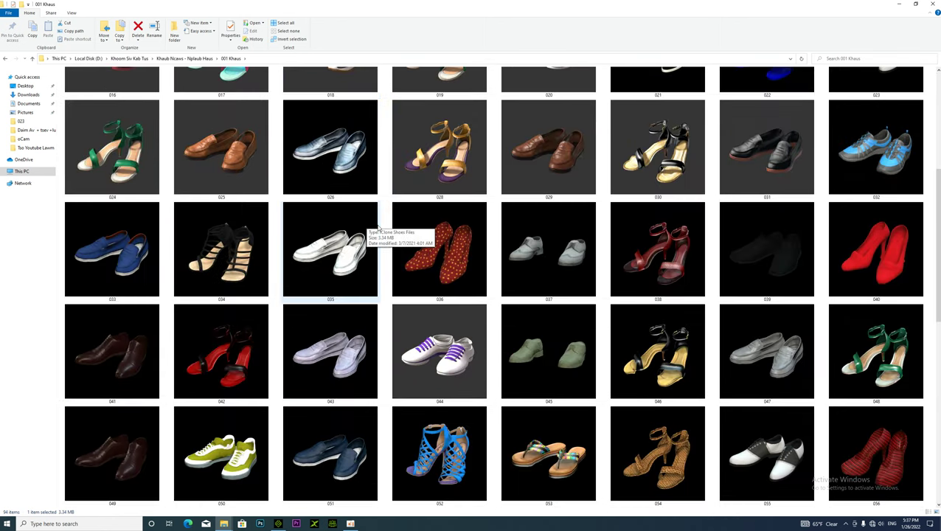
scroll(379, 228, "up", 3)
left_click_drag(333, 214, 328, 251)
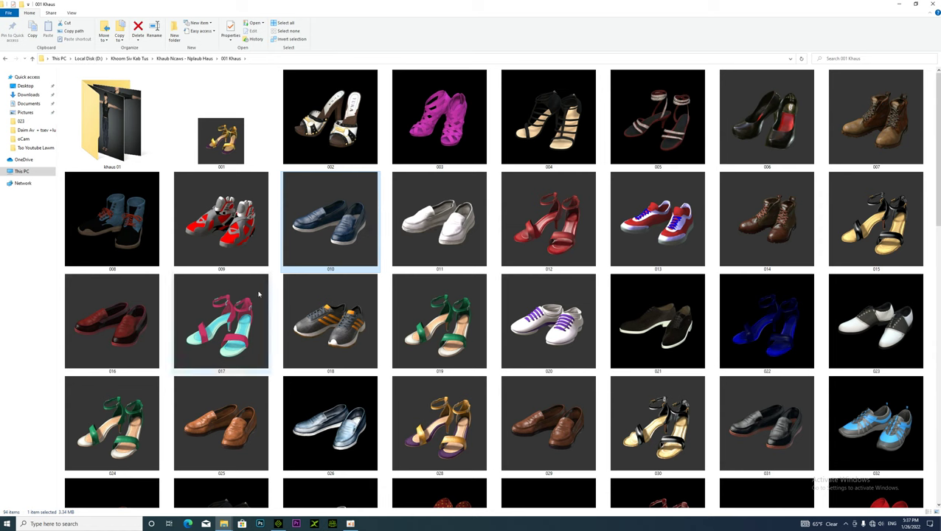
left_click(127, 328)
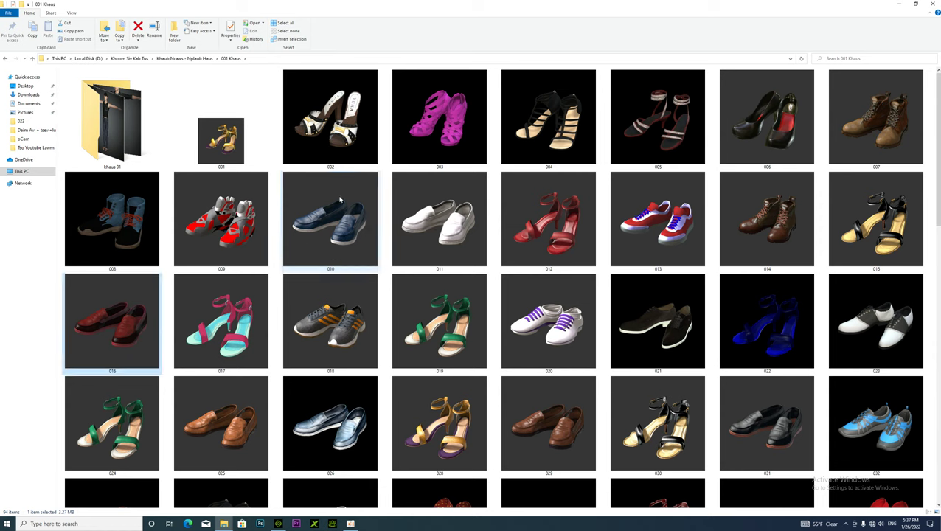
left_click_drag(317, 220, 542, 203)
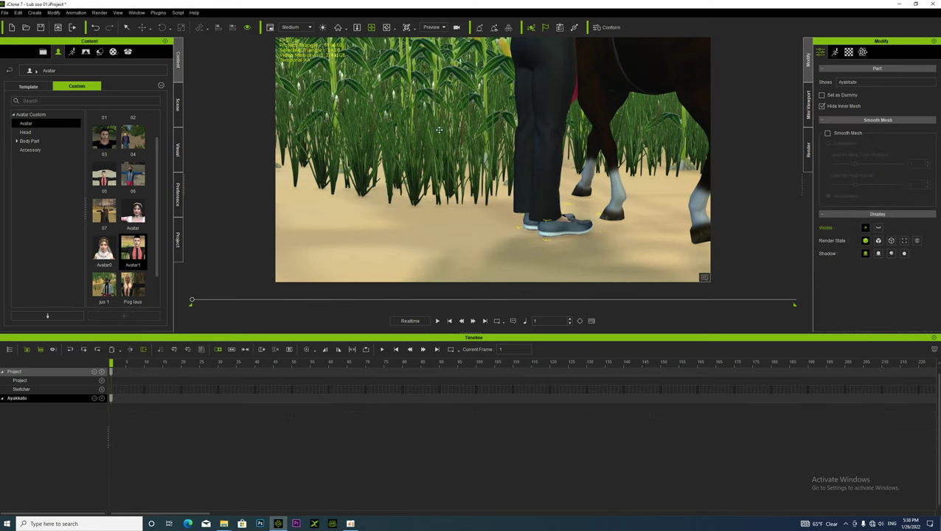
- Add the ntaj item from the custom avatar accessories to the male avatar
right_click_drag(599, 211, 193, 205, "alt")
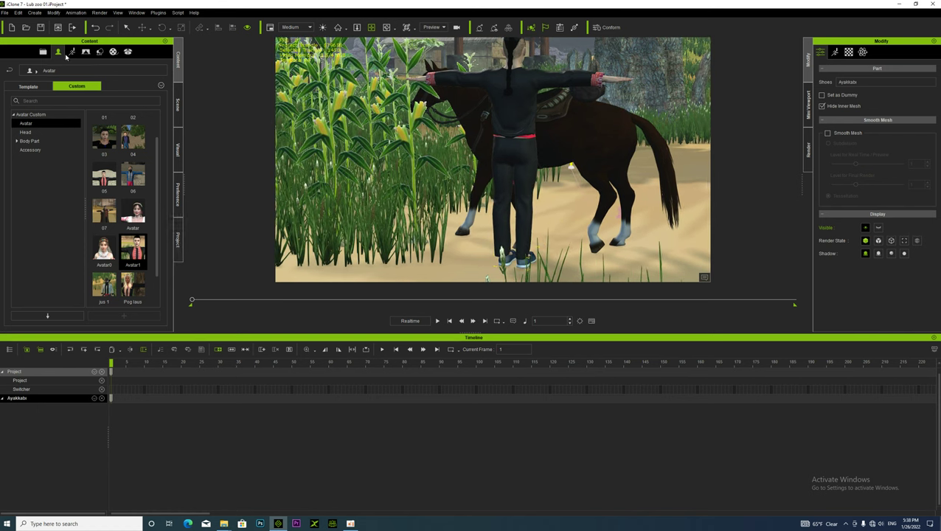
left_click(22, 151)
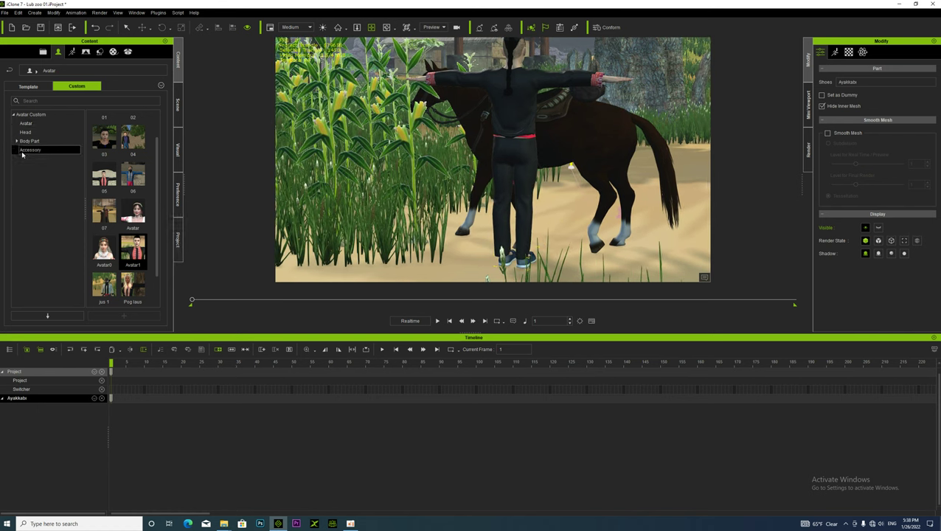
left_click_drag(104, 129, 505, 169)
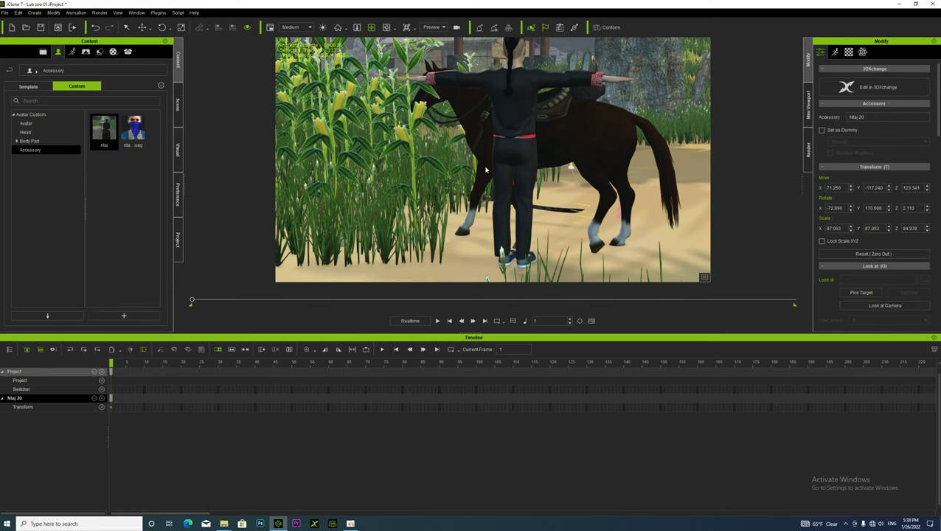
right_click_drag(502, 177, 475, 208)
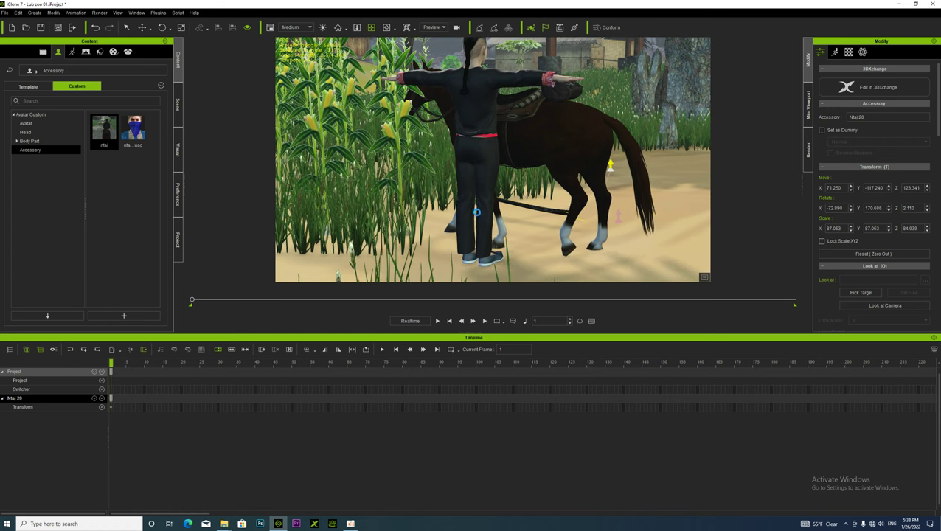
left_click(477, 213)
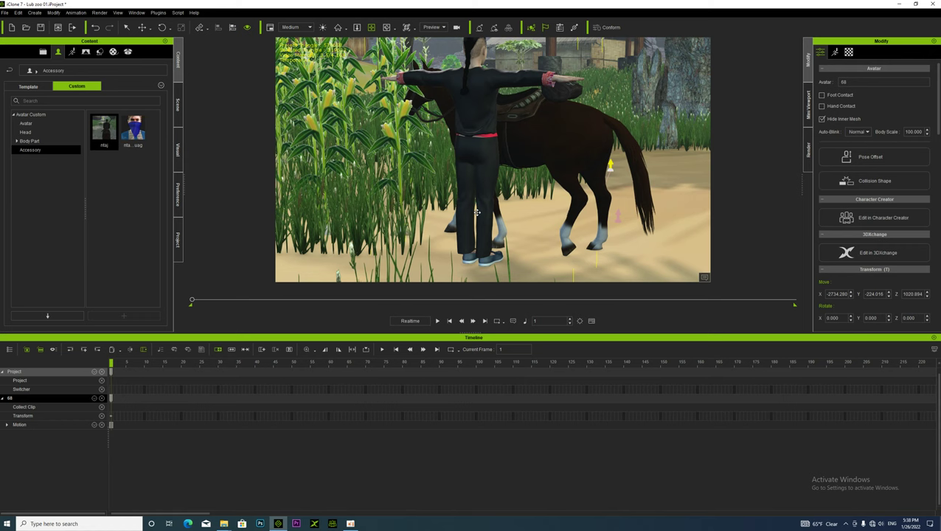
left_click_drag(107, 140, 470, 93)
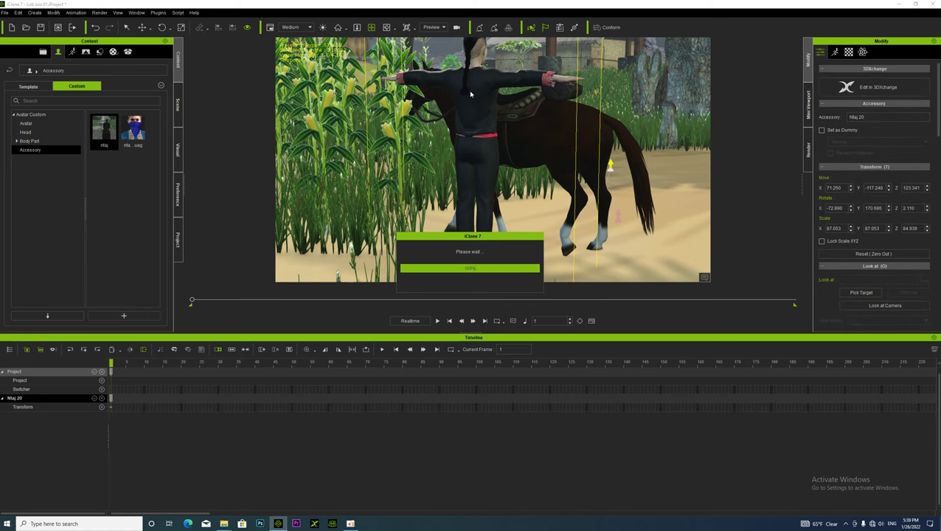
- Rotate the Ntaj 20 accessory to about -101° on X and move it beside the avatar's legs
middle_click_drag(446, 137, 372, 227)
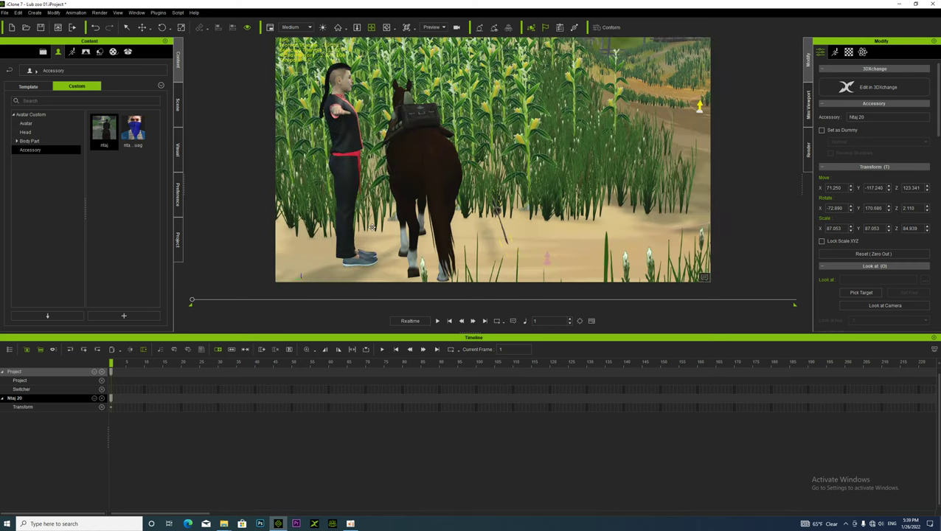
right_click_drag(372, 227, 372, 256)
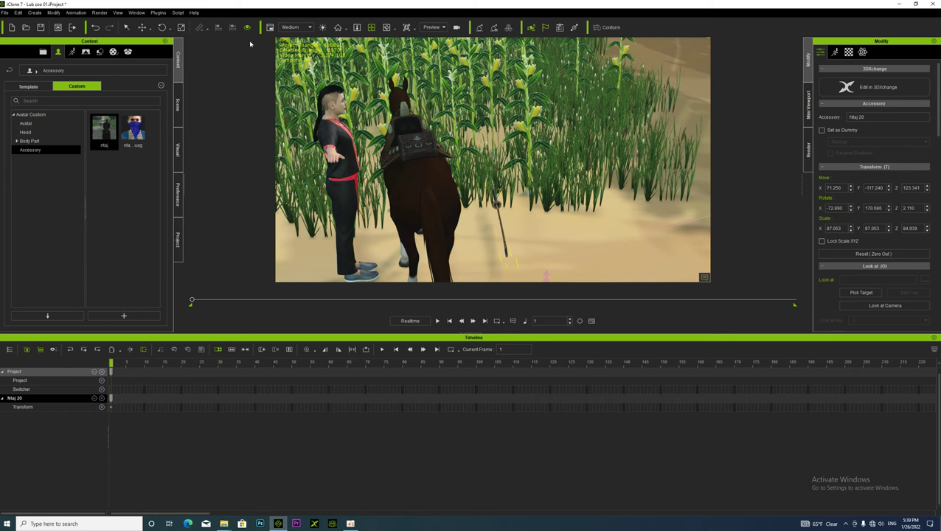
left_click(178, 106)
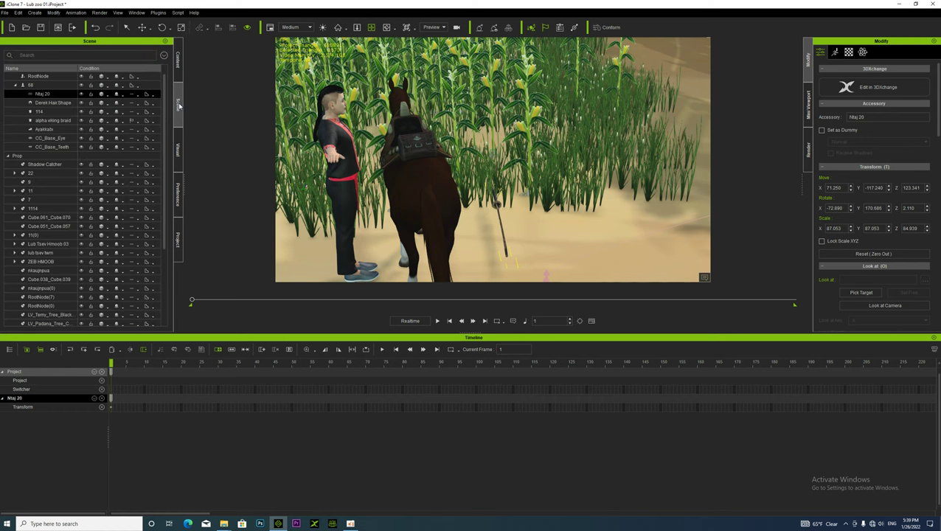
right_click_drag(319, 120, 256, 87)
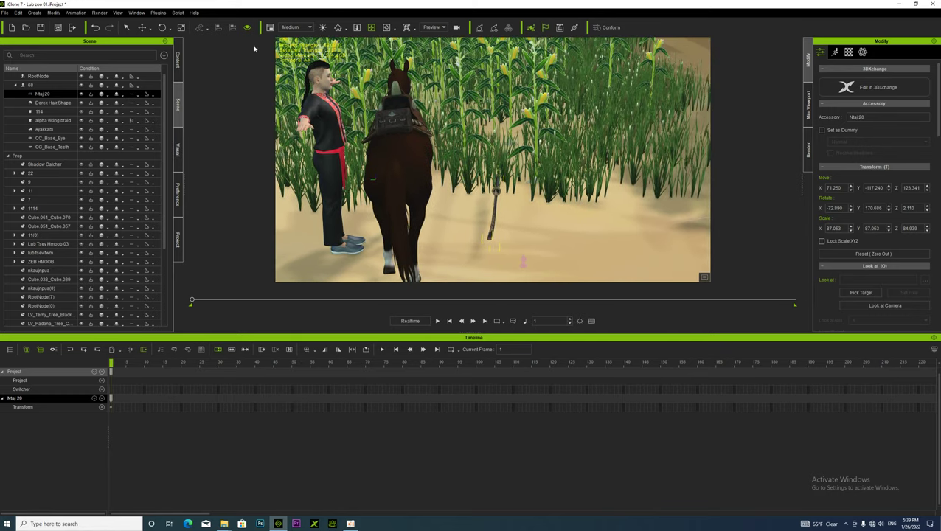
left_click(163, 28)
left_click_drag(522, 159, 525, 161)
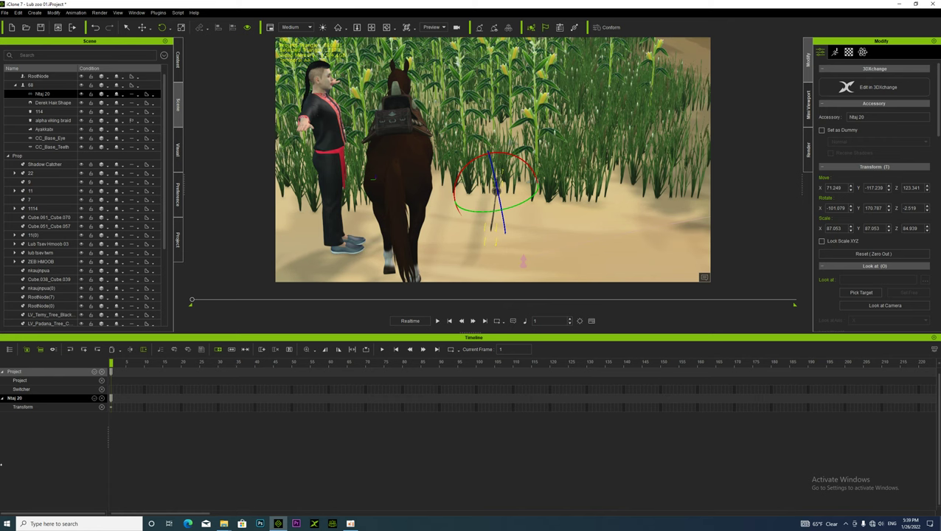
left_click(142, 27)
left_click_drag(449, 193, 275, 237)
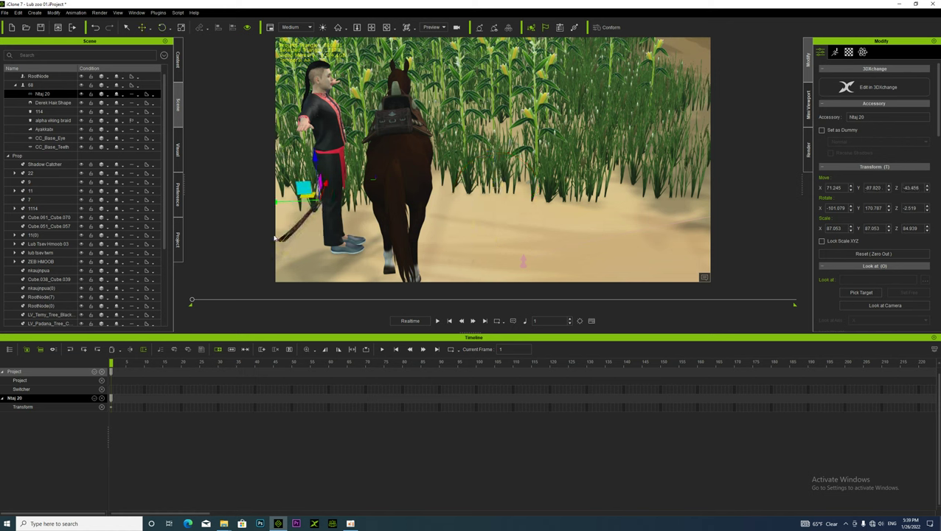
- Turn the Ntaj 20 accessory to about 65° on Z while viewing the avatar from behind
left_click(371, 27)
right_click_drag(315, 163, 484, 159)
left_click_drag(378, 151, 521, 172)
scroll(448, 173, "up", 2)
scroll(417, 135, "down", 3)
left_click(162, 28)
left_click_drag(413, 186, 430, 187)
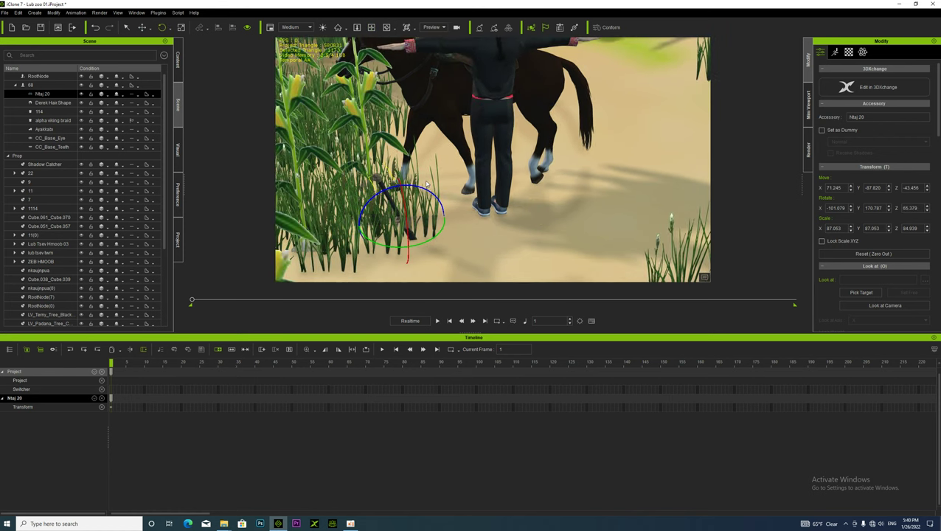
- Try to bring the Ntaj 20 accessory towards the avatar by moving it along its local axes
left_click(143, 28)
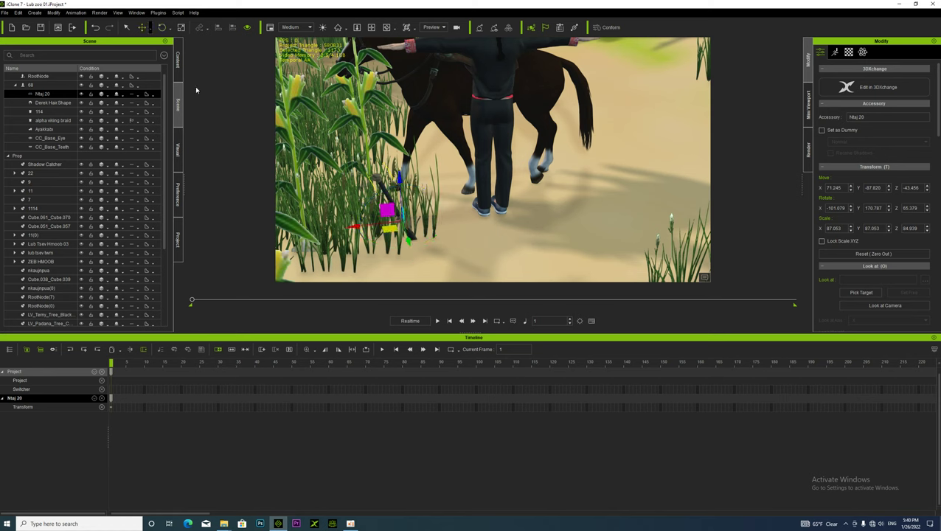
left_click(153, 29)
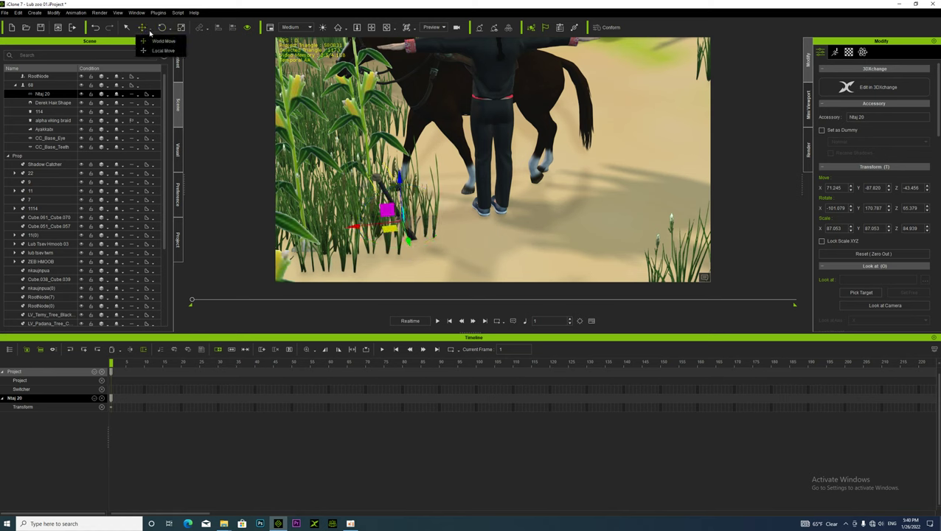
left_click(151, 52)
left_click_drag(395, 208, 345, 107)
left_click_drag(355, 152, 436, 189)
left_click(369, 29)
left_click_drag(596, 137, 564, 203)
double_click(51, 95)
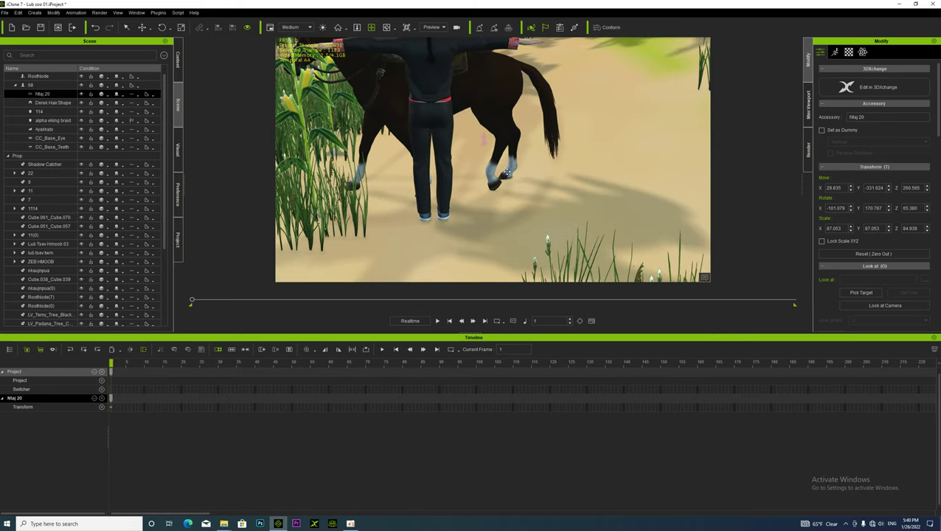
- Detach the Ntaj 20 accessory from the avatar and select it as a separate prop in the scene list
right_click(519, 175)
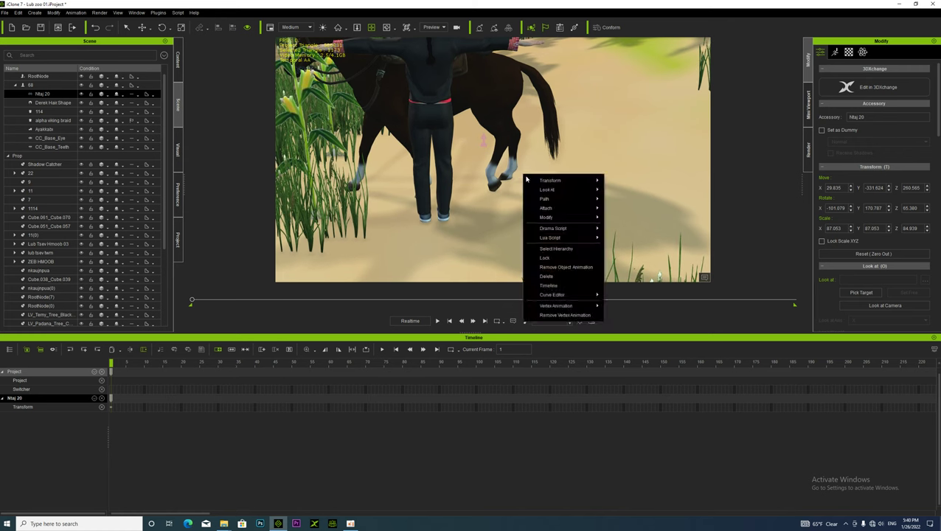
left_click(625, 220)
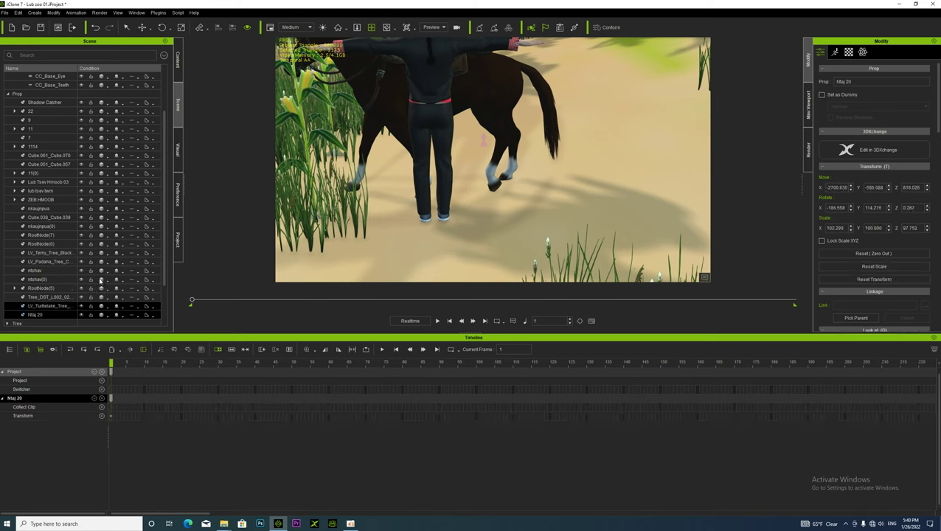
left_click(37, 305)
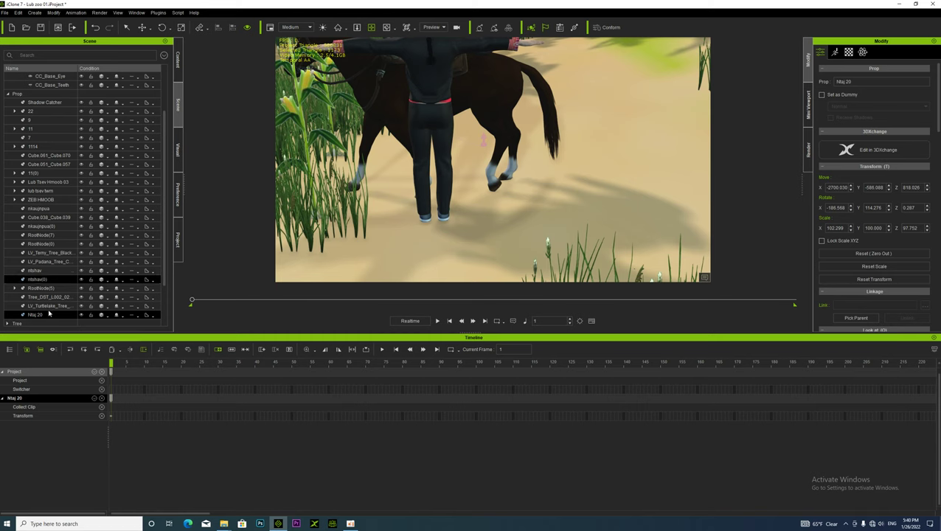
left_click(48, 307)
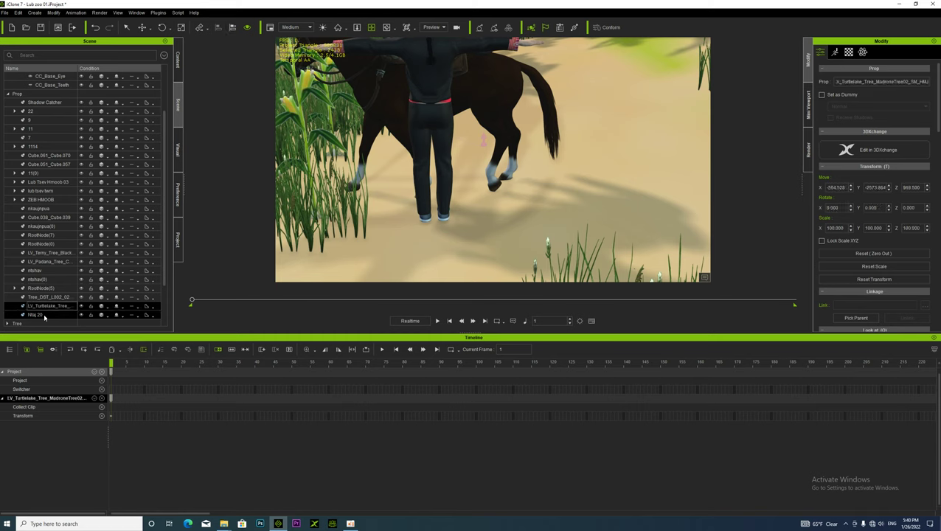
left_click(45, 315)
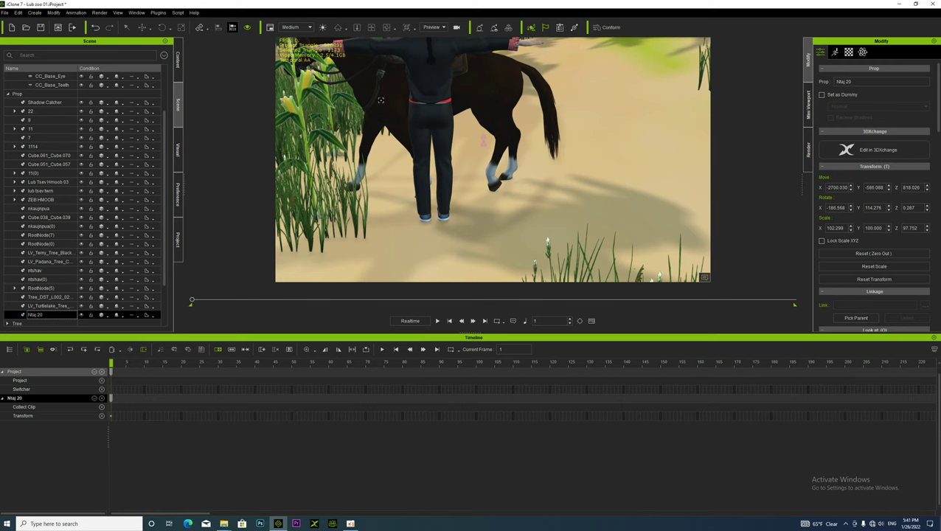
- Align the Ntaj 20 prop to the avatar with Move X, Y and Z, Rotate XYZ and Center as the reference point
left_click(427, 83)
left_click(329, 208)
left_click(280, 209)
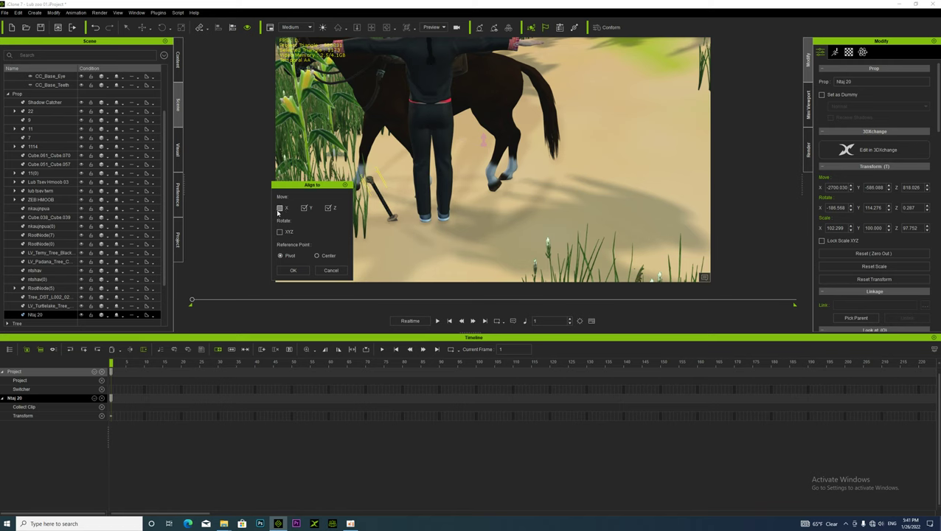
left_click(280, 232)
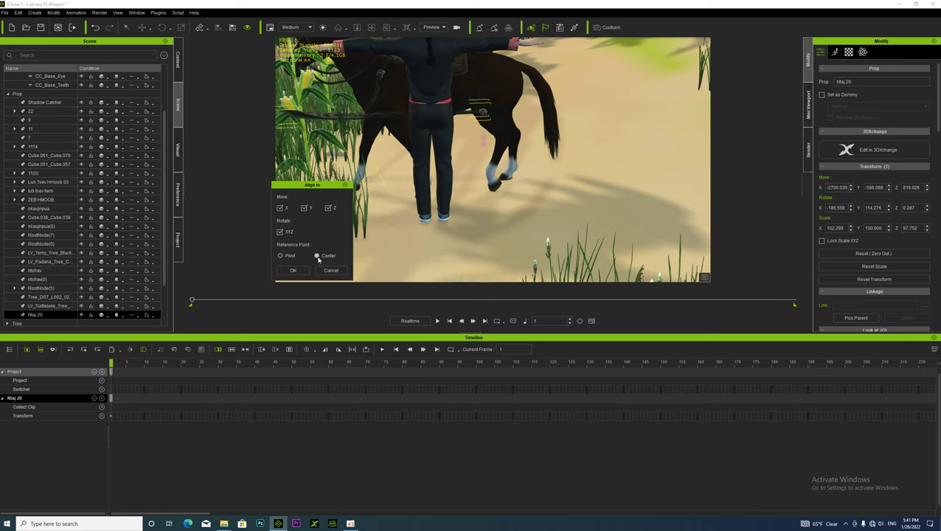
left_click(293, 270)
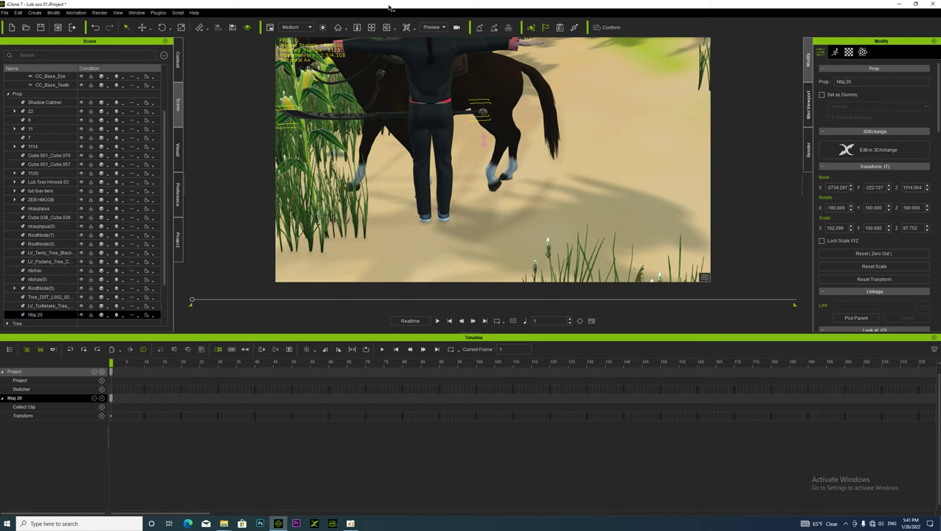
- Rotate the Ntaj 20 prop to about 121° on Y so that it lies diagonally across the avatar
left_click(371, 27)
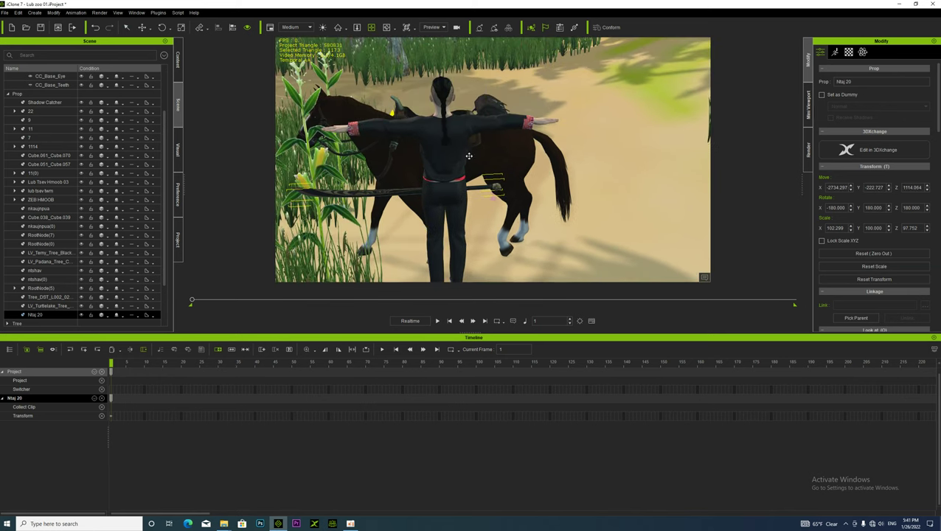
mouse_move(447, 180)
right_mouse_down()
mouse_move(201, 221)
mouse_move(447, 181)
right_mouse_up()
left_click(163, 27)
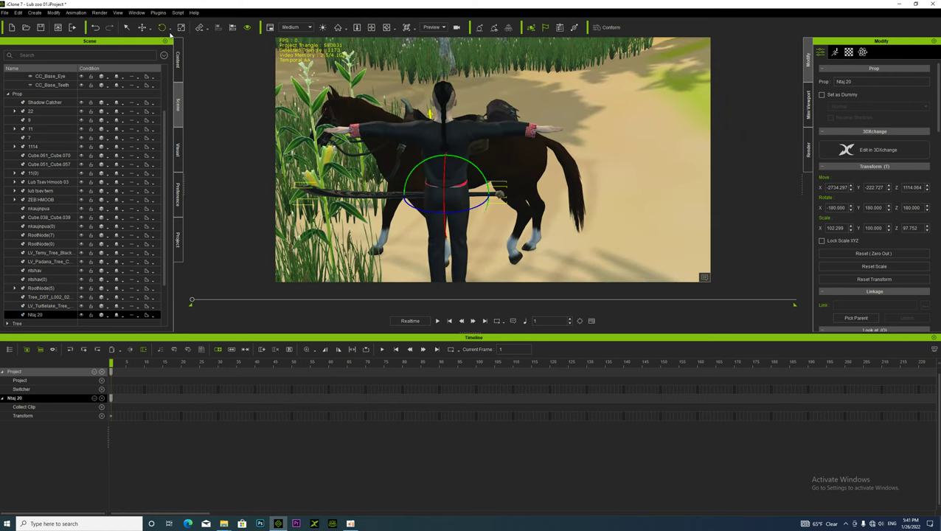
left_click_drag(424, 158, 403, 157)
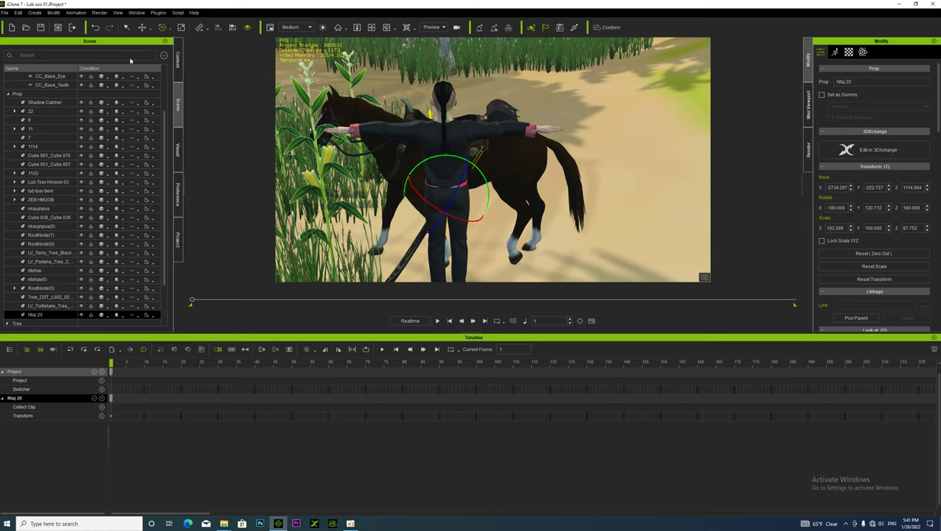
- Move the Ntaj 20 prop diagonally up along its local axis to the avatar's upper back with Local Move
left_click(144, 28)
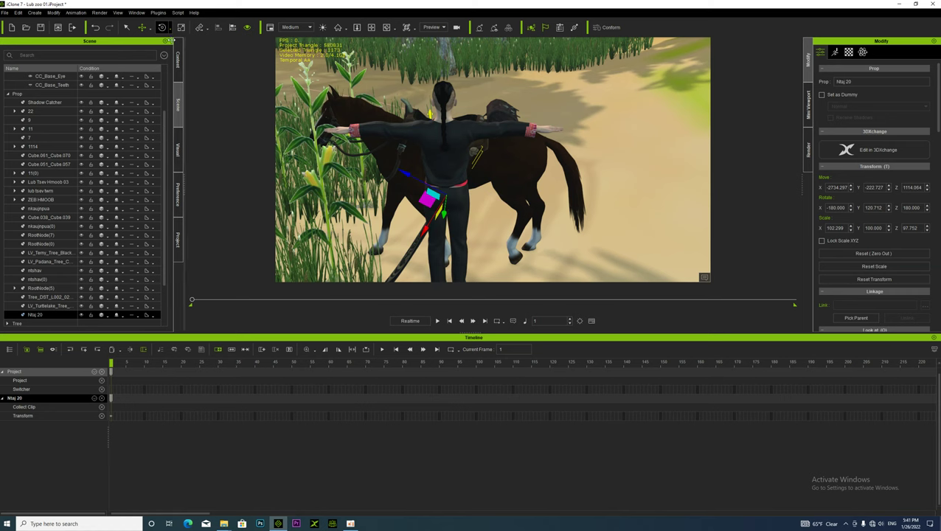
left_click(149, 28)
left_click(150, 50)
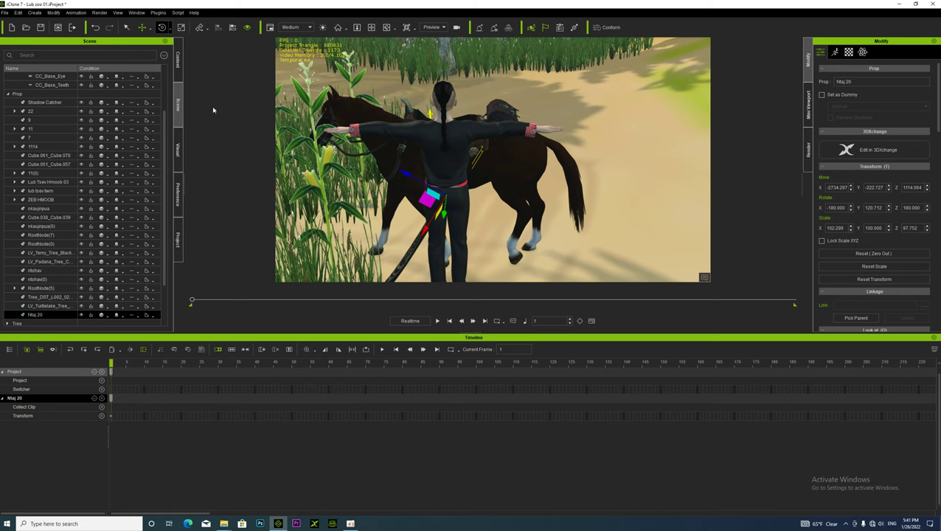
left_click_drag(424, 234, 454, 165)
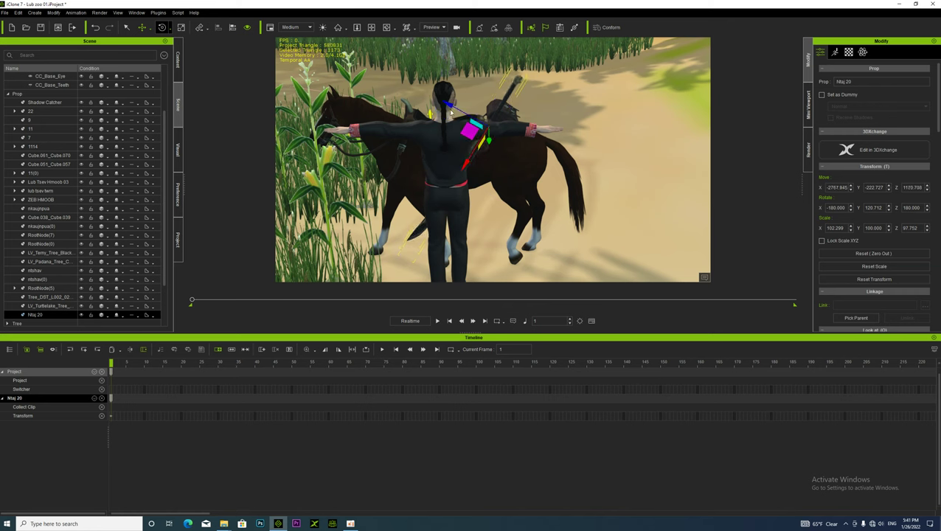
- Move the Ntaj 20 prop slightly up along its local axis and back to about Y -205, behind the avatar's back
left_click_drag(449, 107, 436, 93)
left_click(371, 28)
right_click_drag(458, 123, 253, 208)
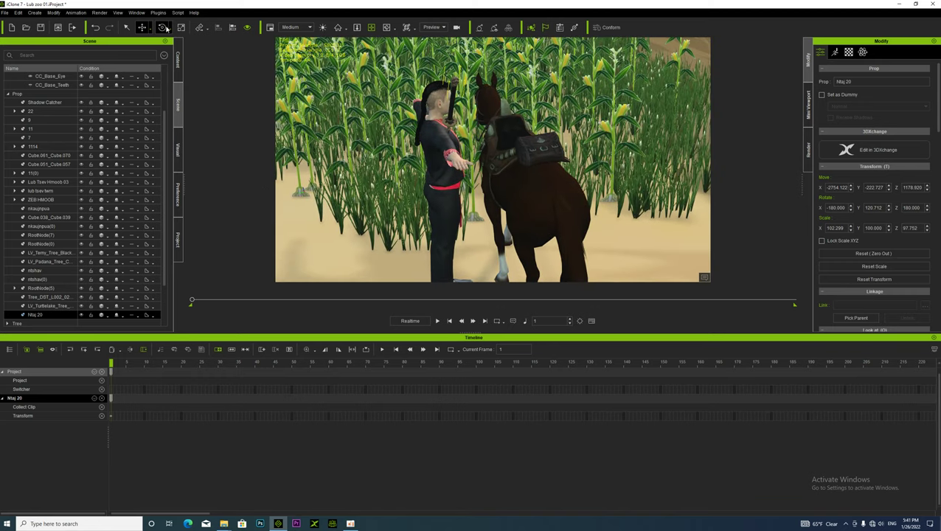
left_click(142, 27)
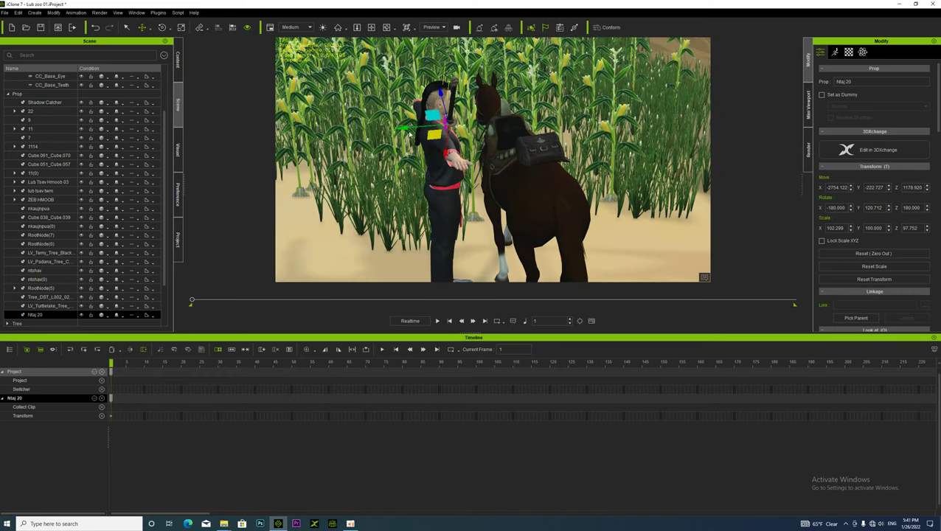
left_click_drag(404, 130, 376, 129)
left_click(372, 28)
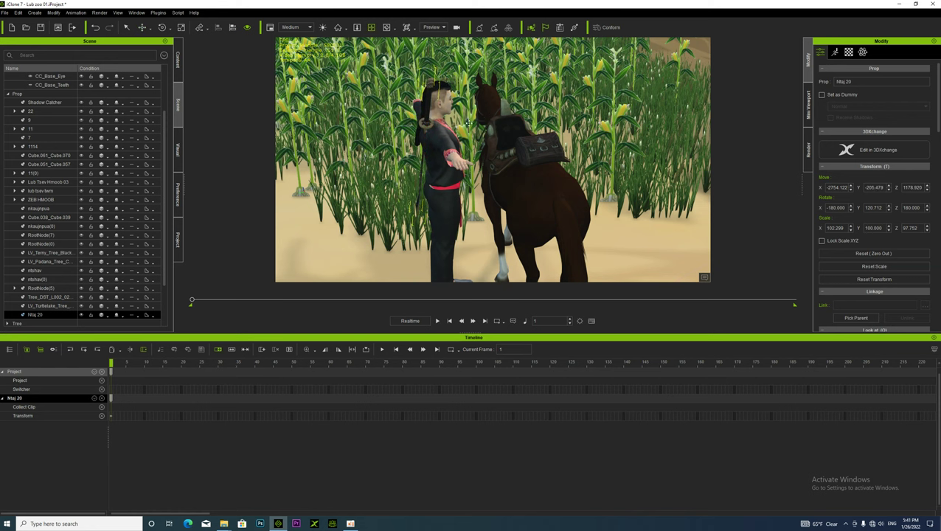
- Tilt the Ntaj 20 prop to about 173° on Z so that it follows the slope of the avatar's back
right_click_drag(468, 124, 446, 119)
scroll(385, 170, "up", 5)
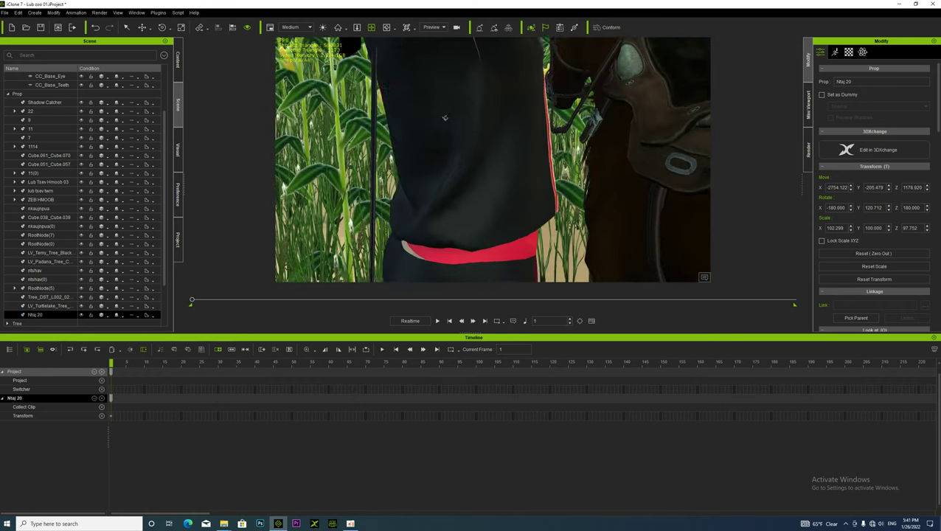
left_click_drag(447, 118, 466, 166)
scroll(481, 162, "down", 3)
right_click_drag(481, 162, 505, 164)
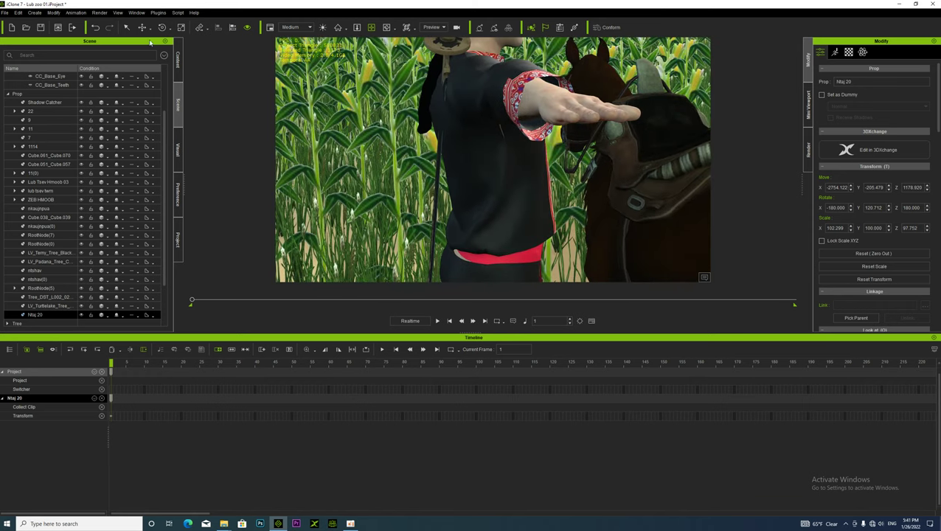
left_click(162, 27)
scroll(433, 75, "down", 3)
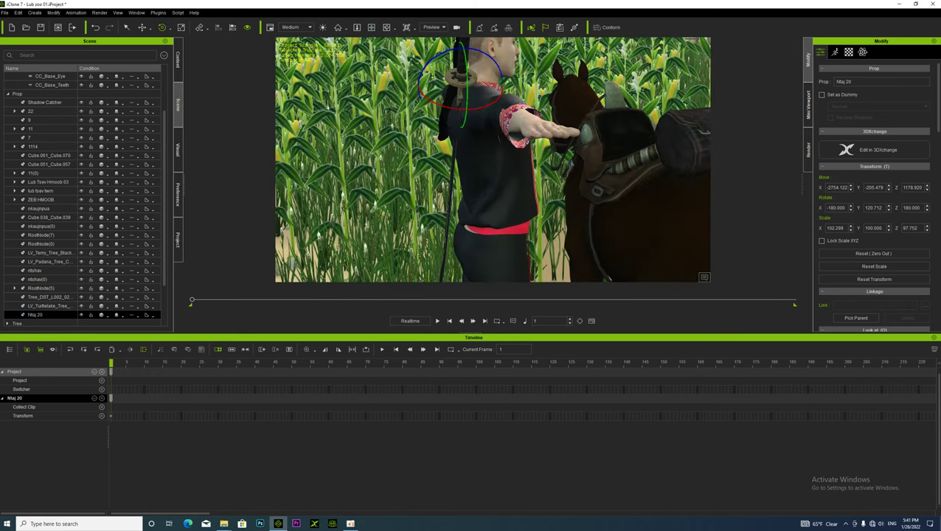
left_click_drag(434, 56, 432, 56)
- Move the Ntaj 20 prop further back to about Y -201 and tilt it to about 169° on Z
left_click(143, 27)
left_click_drag(411, 88, 399, 86)
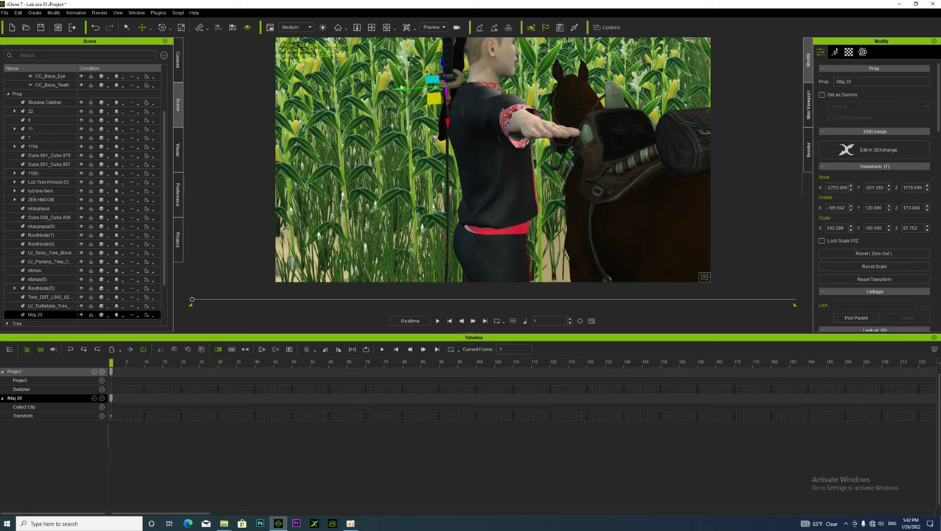
left_click(162, 27)
left_click_drag(436, 55, 436, 55)
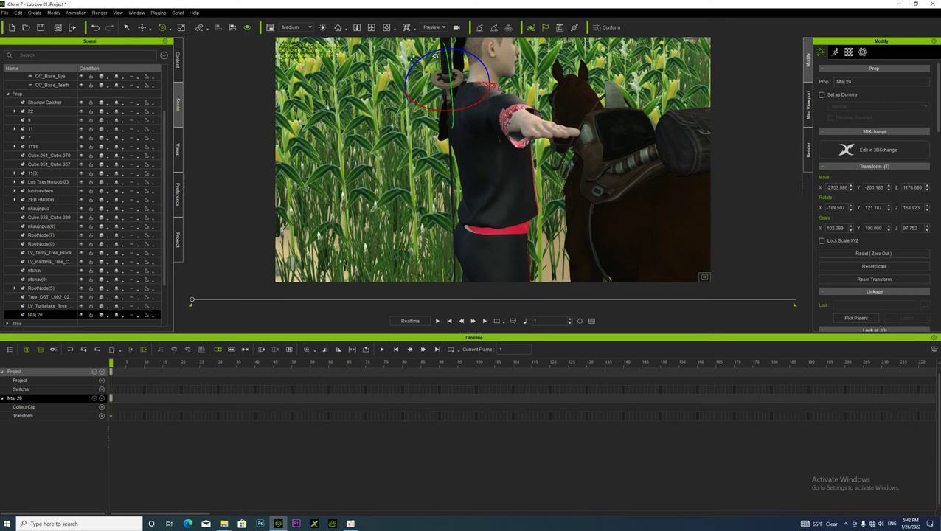
- Scale the Ntaj 20 prop to about 93% on X
left_click(371, 27)
right_click_drag(413, 198, 594, 178)
left_click_drag(594, 177, 468, 185)
scroll(468, 184, "down", 3)
right_click_drag(468, 184, 435, 164)
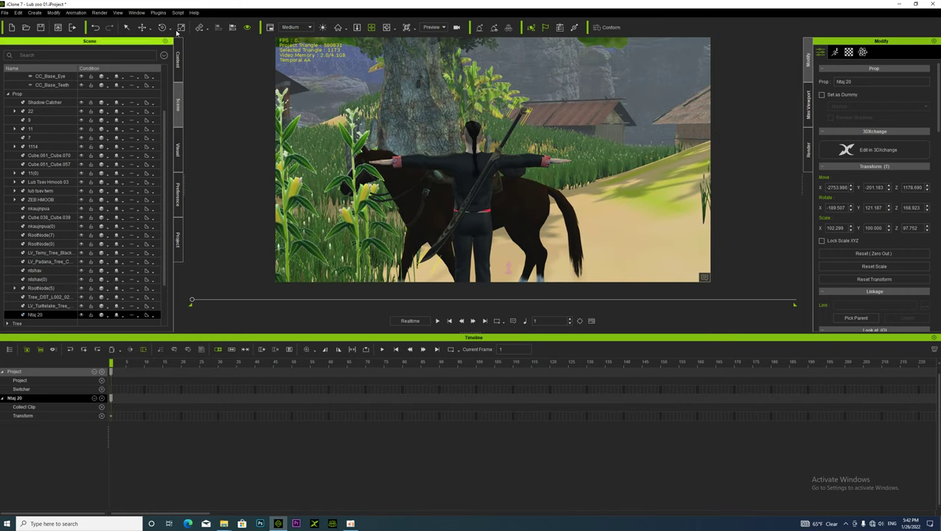
left_click(179, 29)
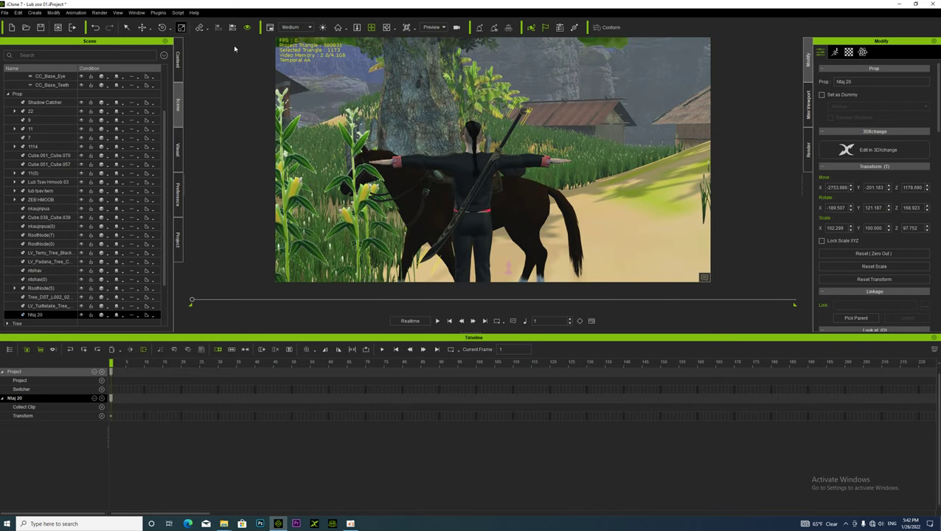
left_click_drag(470, 193, 480, 190)
- Rotate the Ntaj 20 prop to about 117° on Y and reposition it to about X -2749, Z 1181 on the back
left_click(371, 27)
left_click(487, 151)
left_click(162, 28)
left_click_drag(474, 117, 441, 135)
left_click(142, 27)
- Attach the Ntaj 20 prop to the avatar as an accessory
right_click(466, 189)
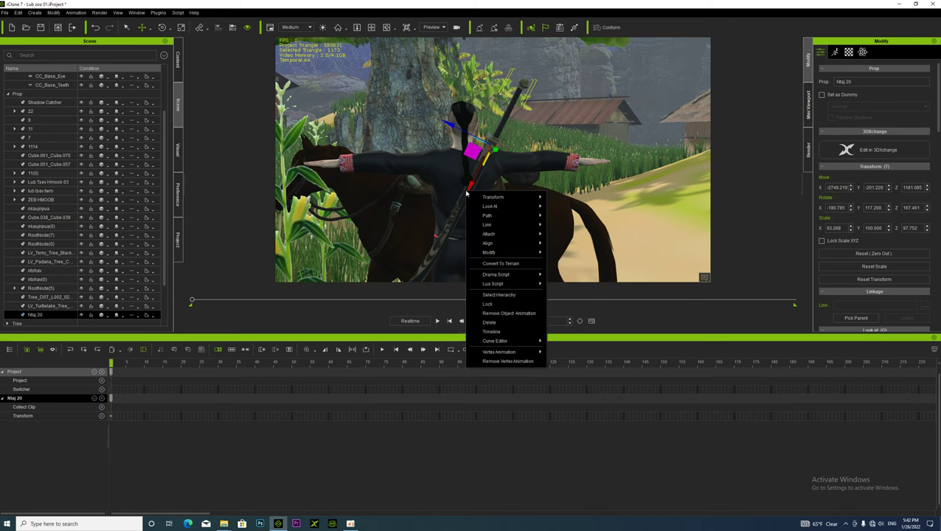
mouse_move(488, 236)
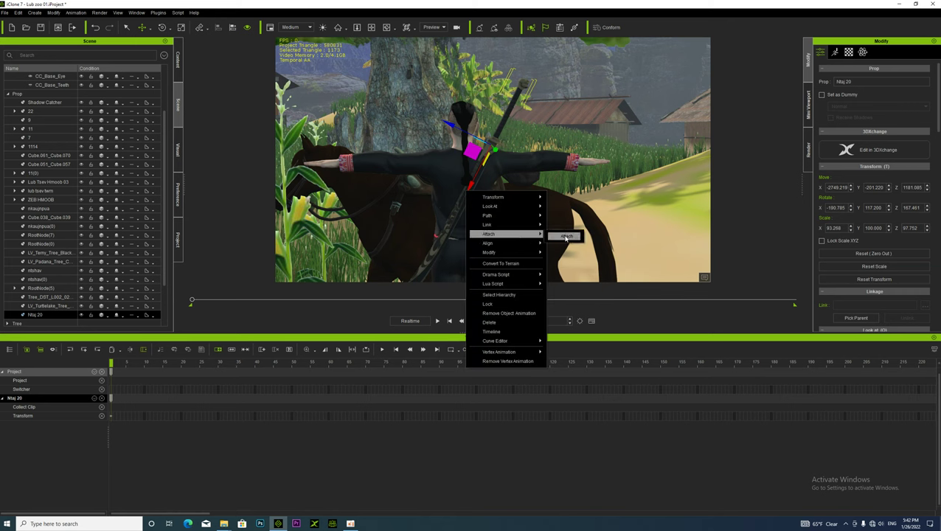
left_click(564, 237)
scroll(454, 190, "up", 2)
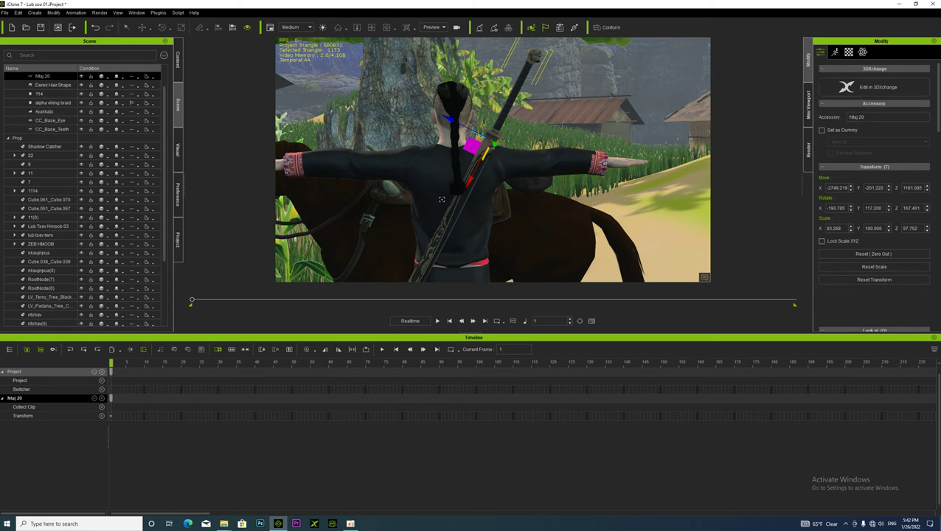
scroll(441, 199, "down", 6)
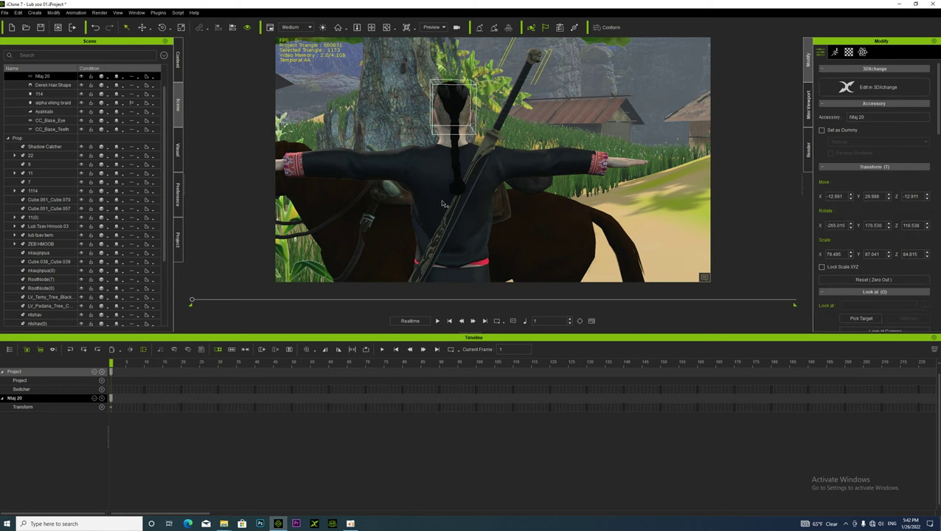
scroll(458, 169, "down", 1)
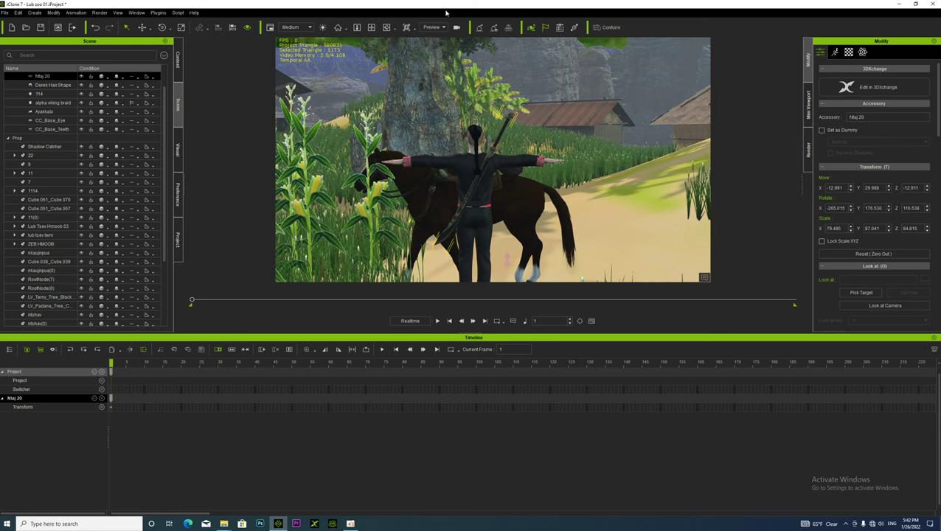
- Save avatar 68 to the custom Avatar library in place of the existing Avatar1 item, replacing the file
left_click(493, 201)
right_click_drag(493, 201, 248, 253)
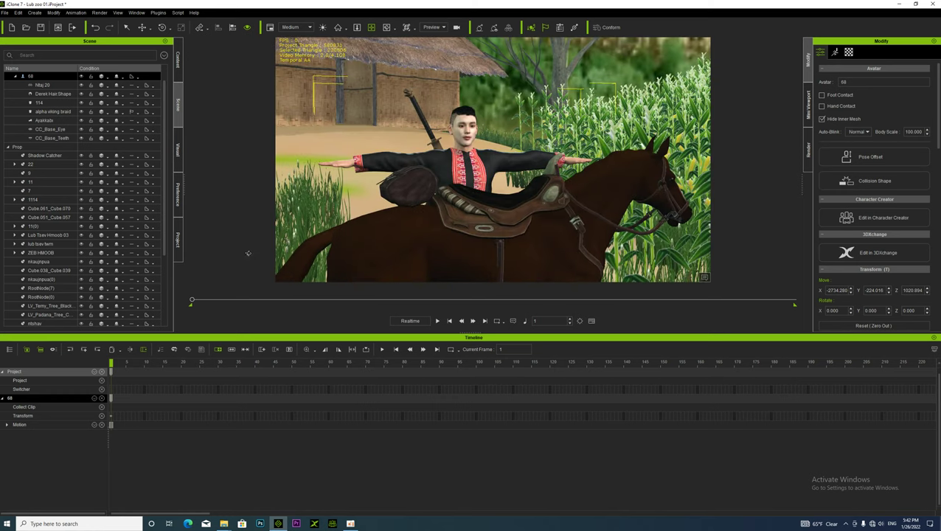
left_click(179, 65)
left_click(71, 52)
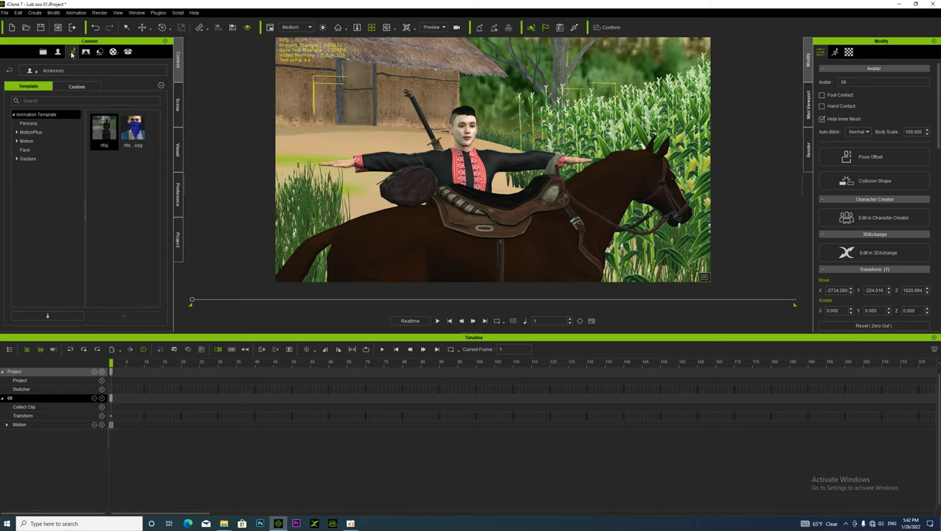
left_click(57, 52)
left_click(38, 124)
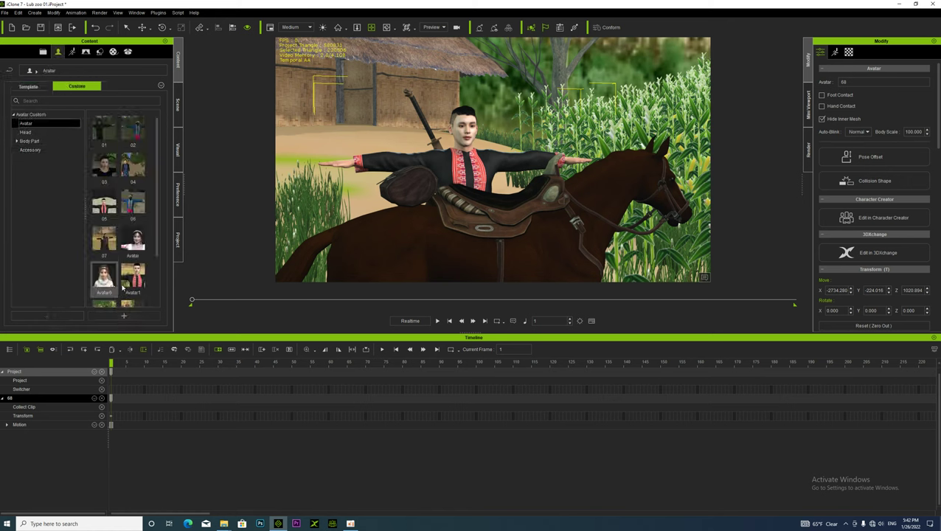
left_click(133, 277)
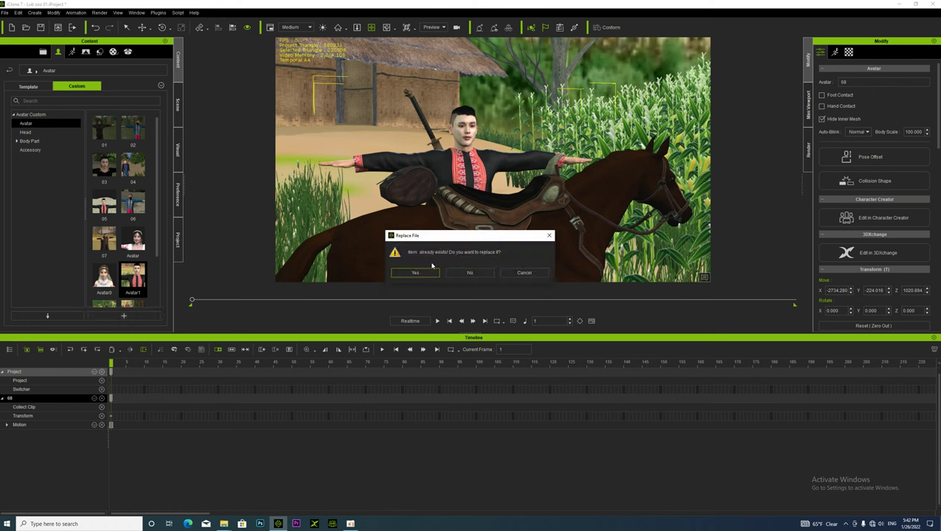
left_click(415, 273)
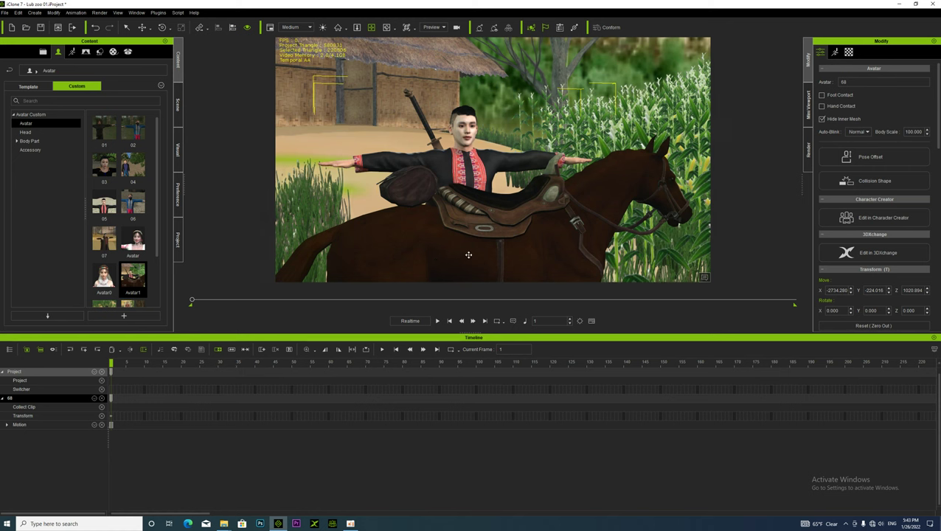
- Rename the newly saved avatar in the custom library as seev pheej yig
left_click(127, 294)
type("6")
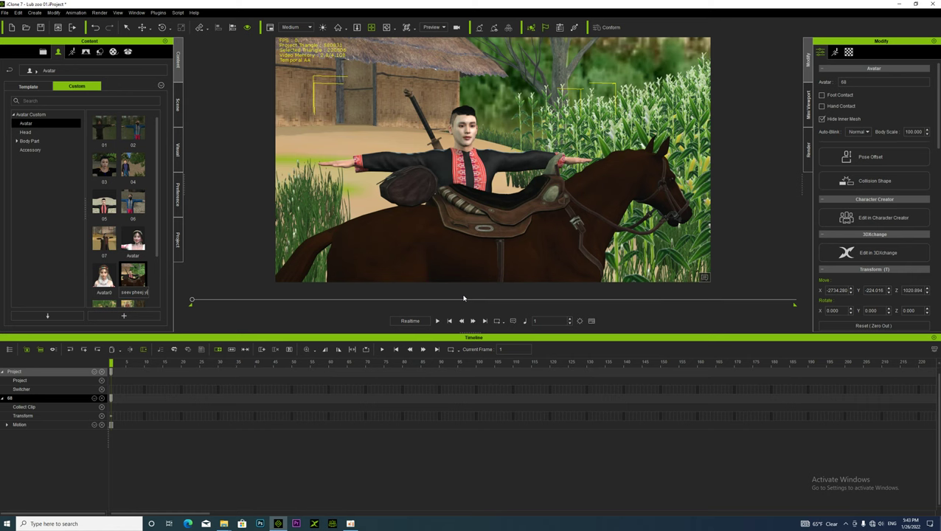
key("Return")
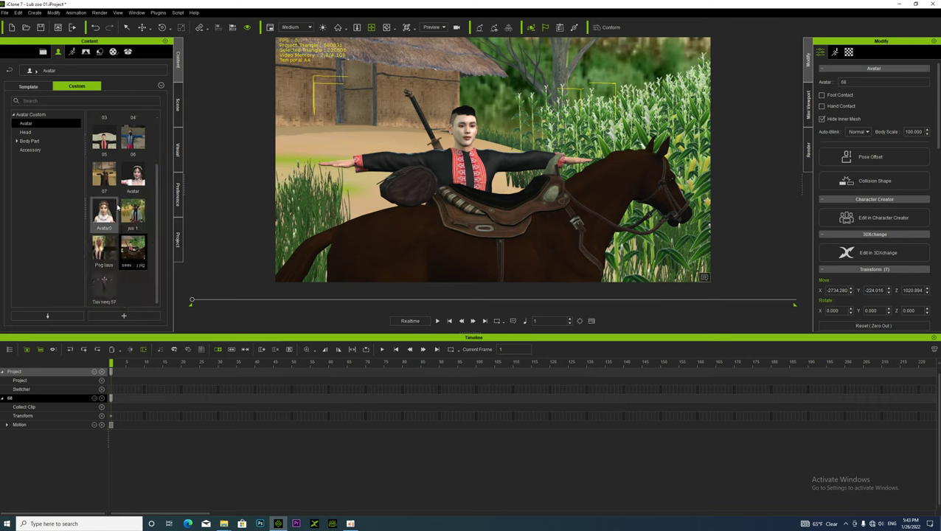
scroll(121, 210, "up", 2)
scroll(121, 210, "down", 2)
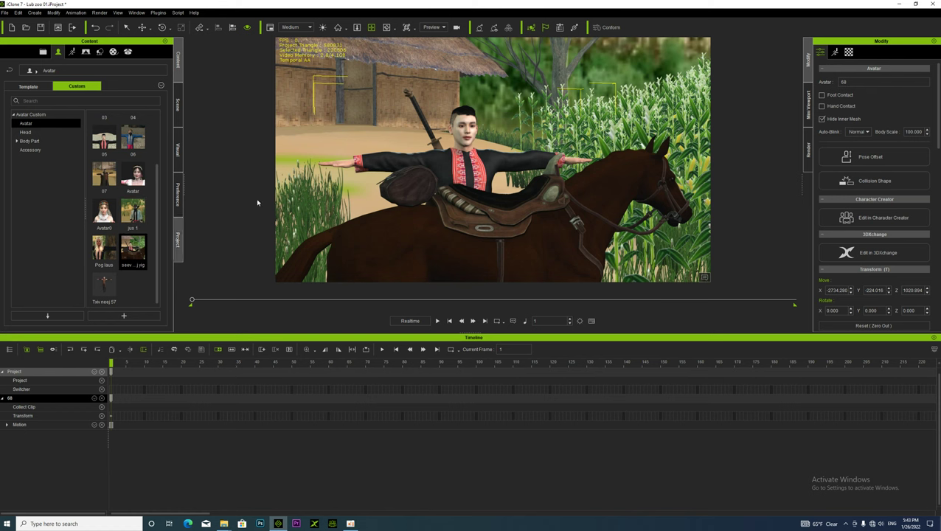
- Align the avatar to the horse with Move X, Y and Z, Rotate XYZ and Center as the reference point
right_click_drag(365, 202, 424, 162, "alt")
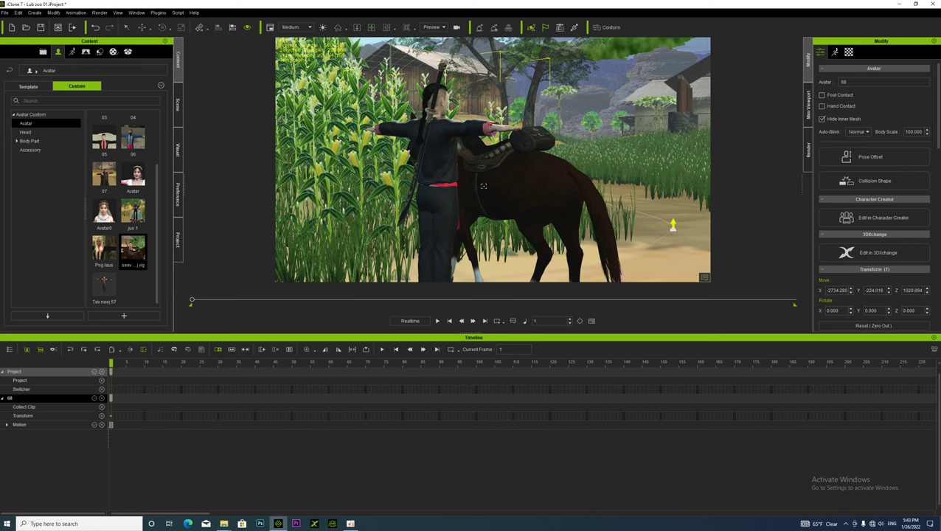
left_click(483, 186)
left_click(328, 208)
left_click(304, 209)
left_click(280, 208)
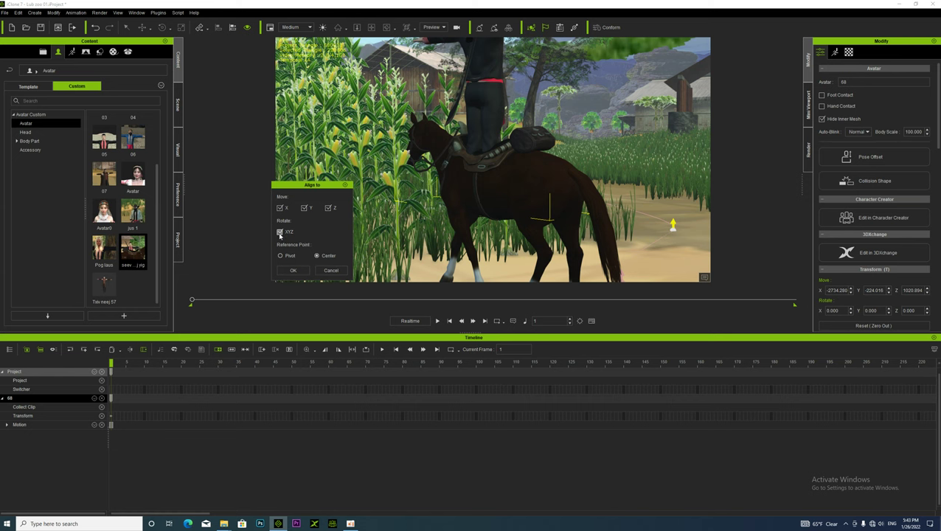
left_click(280, 256)
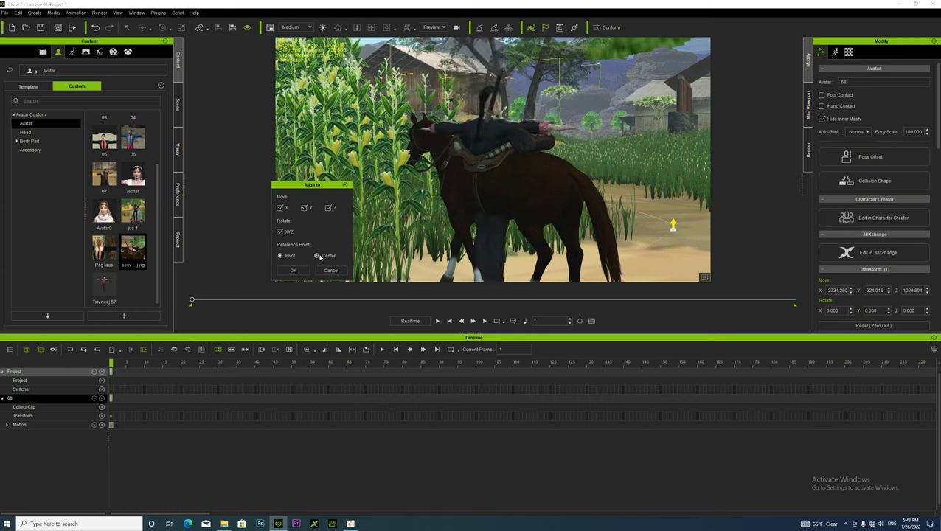
left_click(316, 256)
left_click(300, 271)
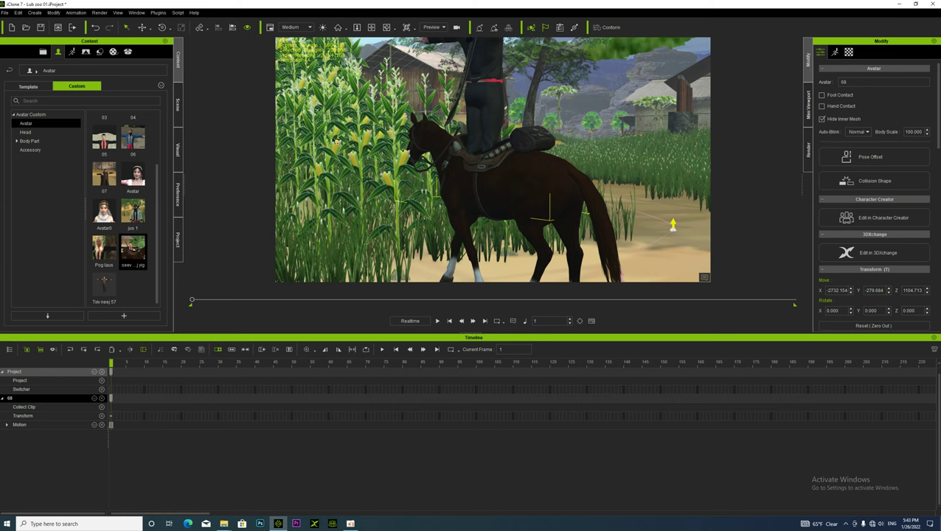
- Rotate the avatar standing on the saddle to about 98° on Z so that he faces the horse's head
left_click(371, 28)
right_click_drag(523, 95, 428, 129)
right_click_drag(622, 132, 525, 173)
middle_click_drag(525, 173, 509, 251)
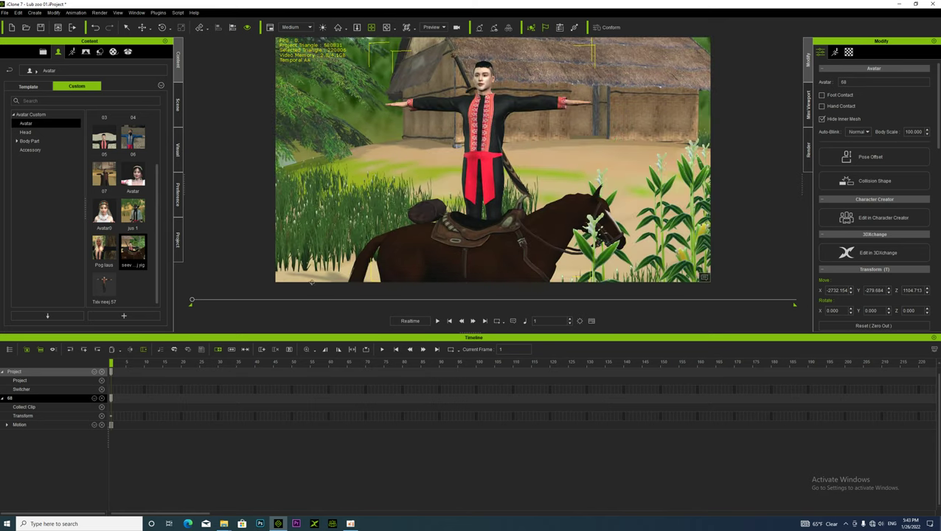
right_click_drag(509, 250, 375, 237)
left_click_drag(374, 237, 583, 231)
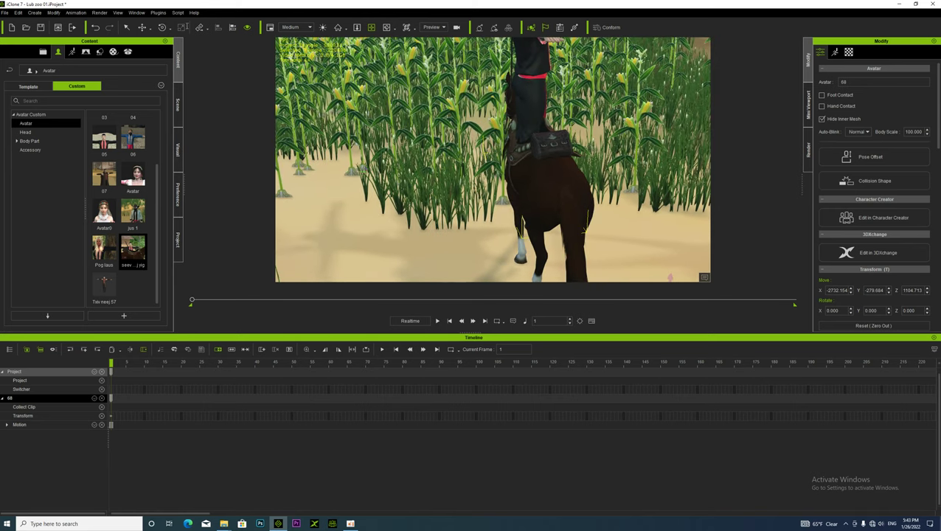
left_click(163, 29)
left_click_drag(512, 204, 548, 196)
left_click(371, 28)
right_click_drag(705, 124, 595, 192)
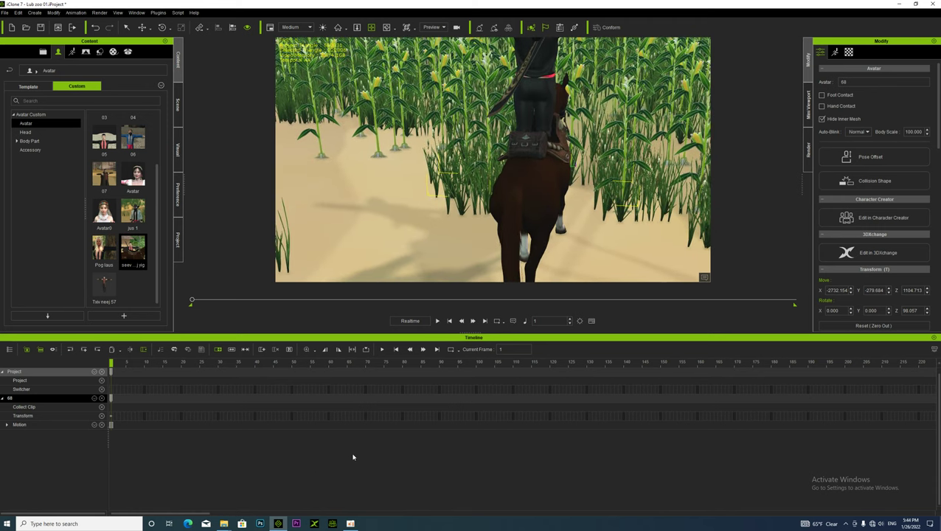
- Apply the riding motion Zaum saum nee to avatar 68 from the Motion-Mu kev folder in Khoom Siv Kab Tus on drive D
mouse_move(223, 524)
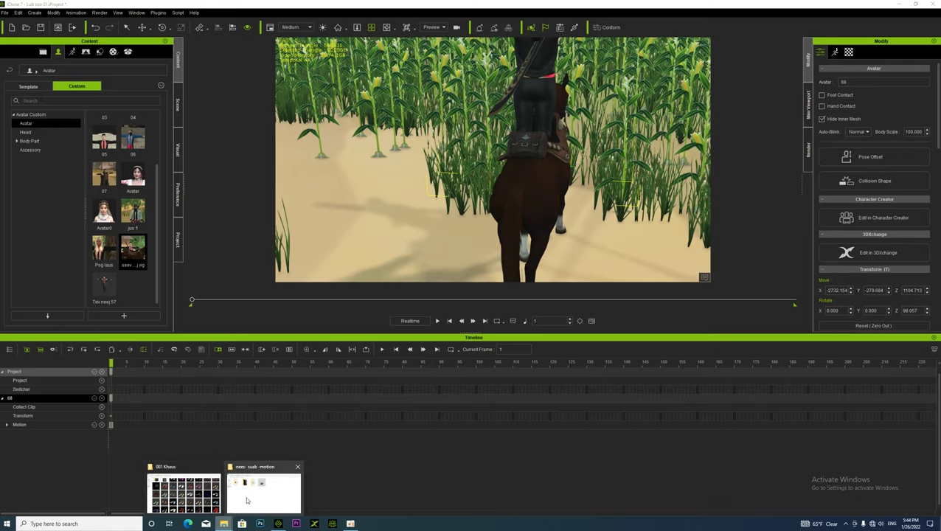
mouse_move(247, 501)
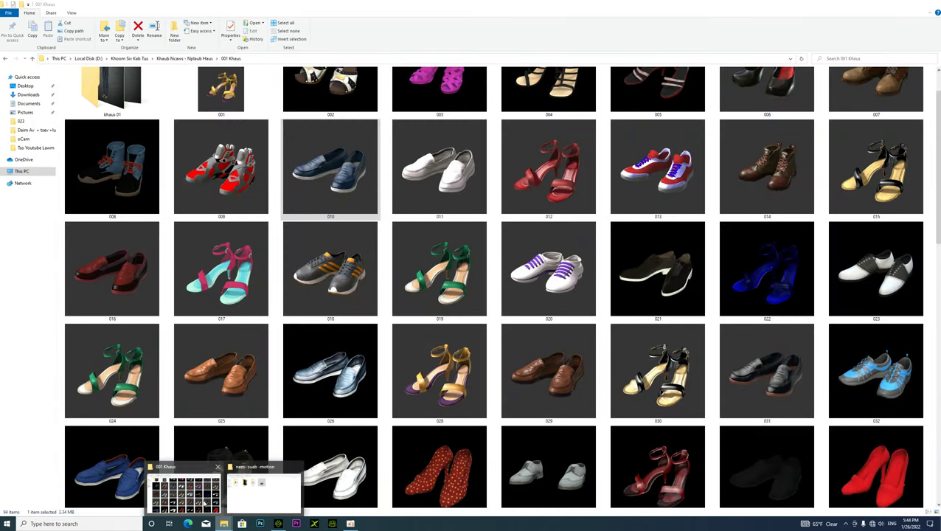
left_click(184, 493)
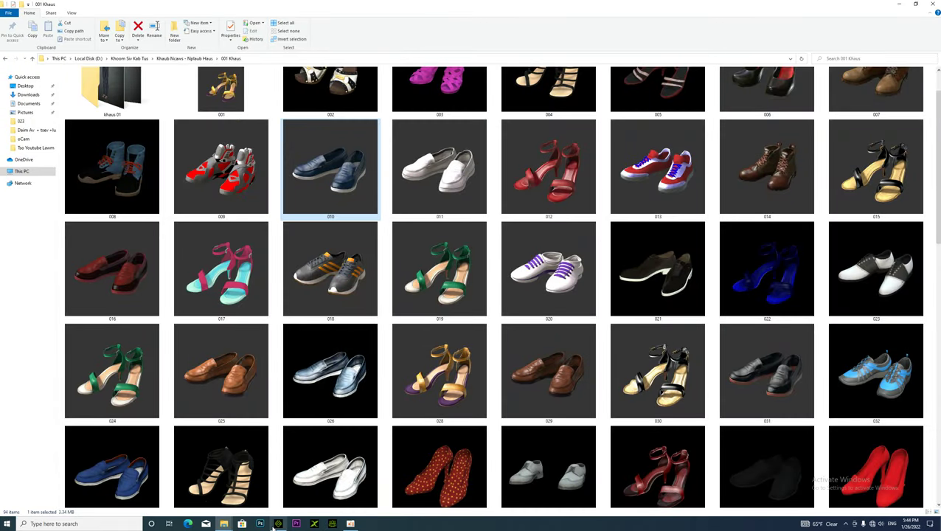
left_click(21, 171)
key("Return")
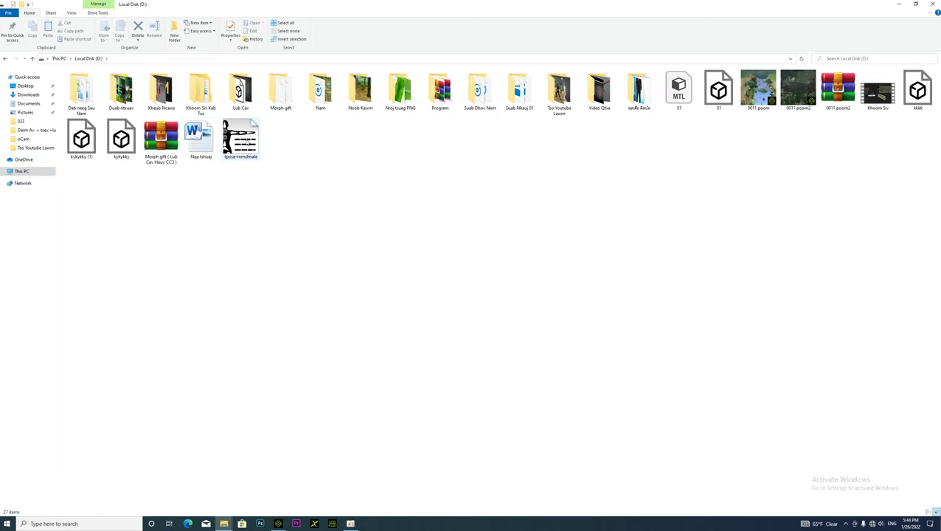
left_click(199, 101)
double_click(199, 102)
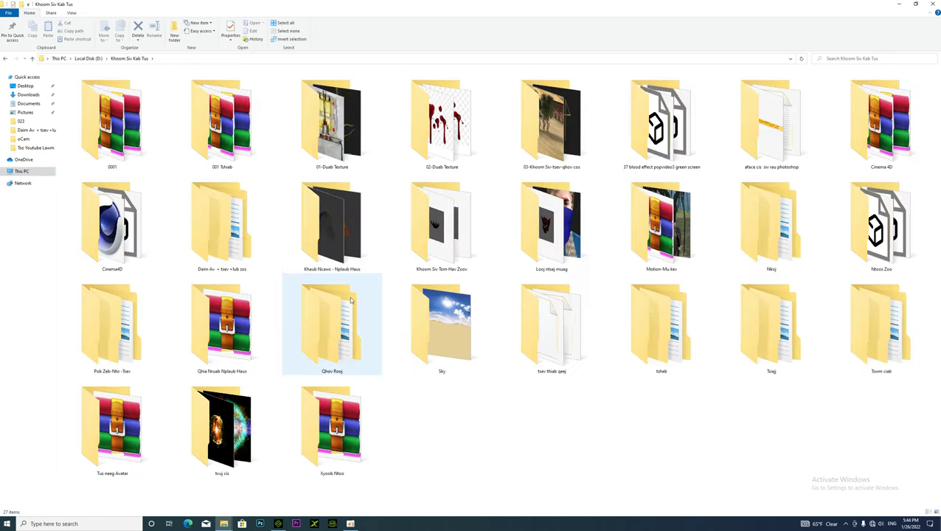
double_click(661, 221)
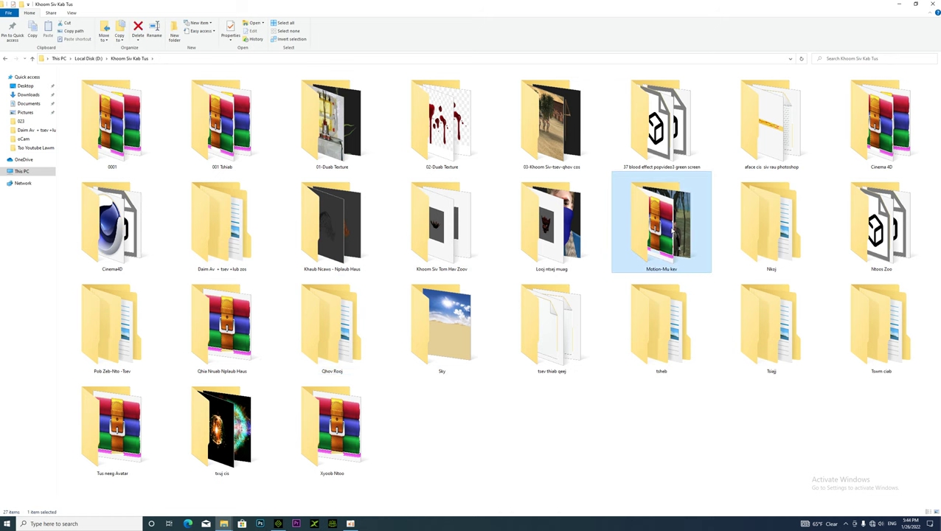
scroll(442, 490, "down", 2)
left_click_drag(330, 442, 545, 97)
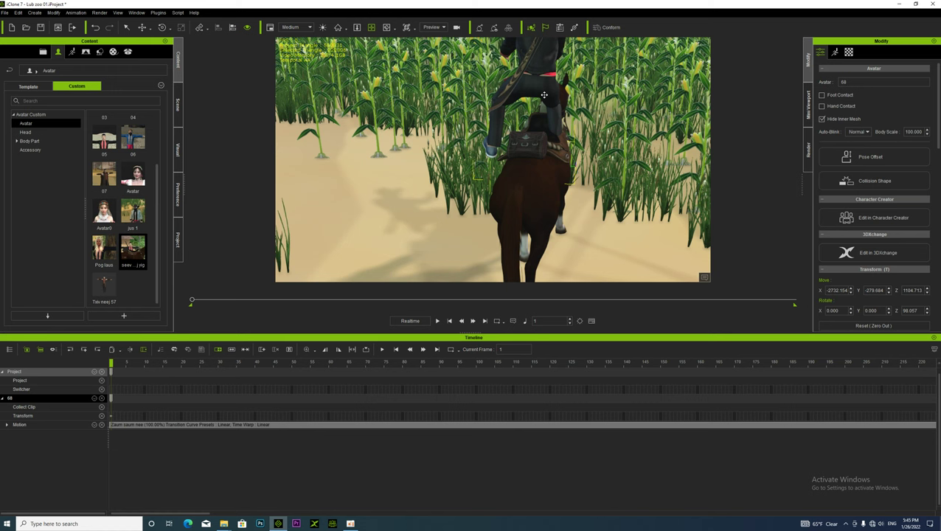
- Rotate avatar 68 to about 82° on Z to align him with the horse's body
left_click_drag(524, 167, 507, 196)
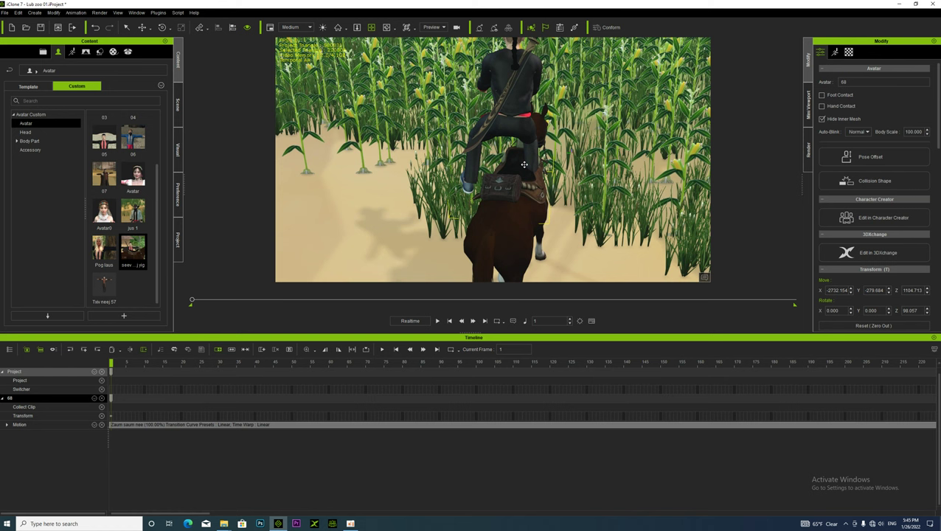
right_click_drag(478, 198, 229, 43)
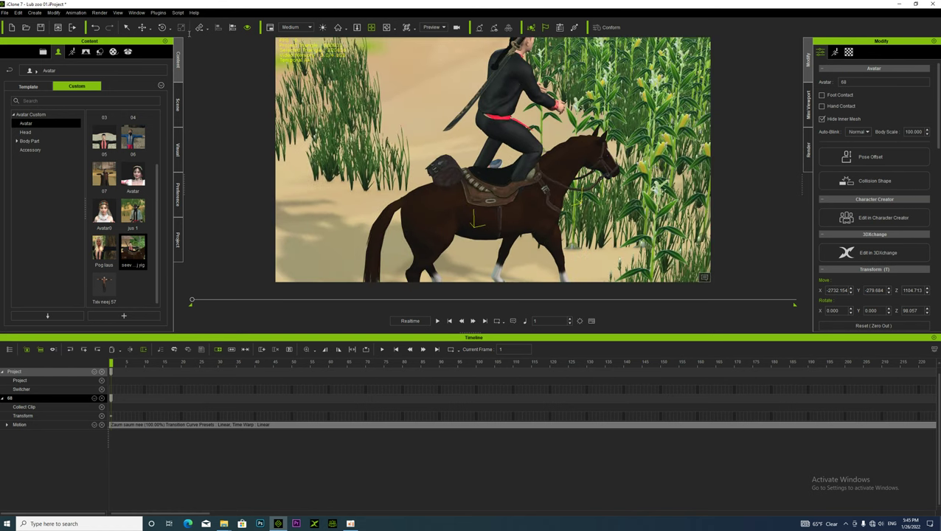
left_click(162, 27)
left_click_drag(477, 236, 472, 237)
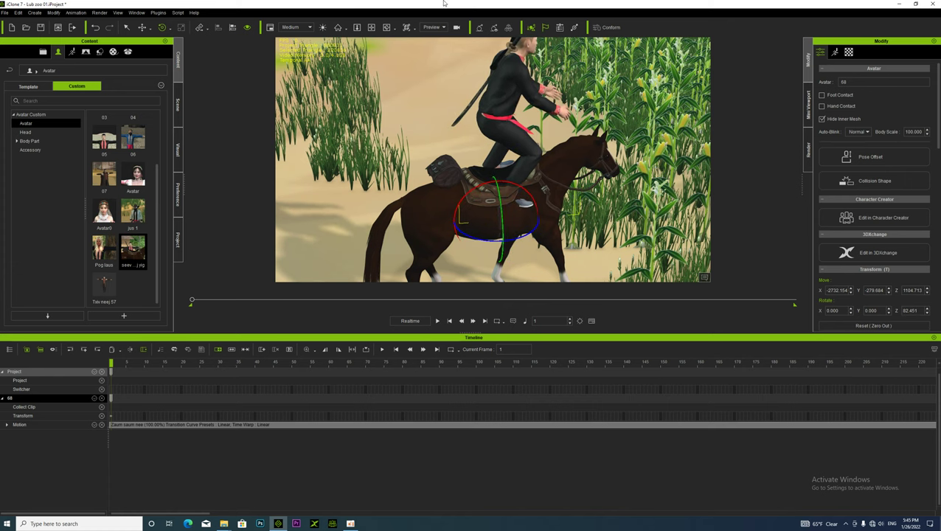
- Shift the avatar sideways to about Y -292 and lower him to about Z 1066 so that he sits on the saddle
left_click(371, 28)
right_click_drag(340, 208, 520, 180)
left_click_drag(519, 180, 472, 109)
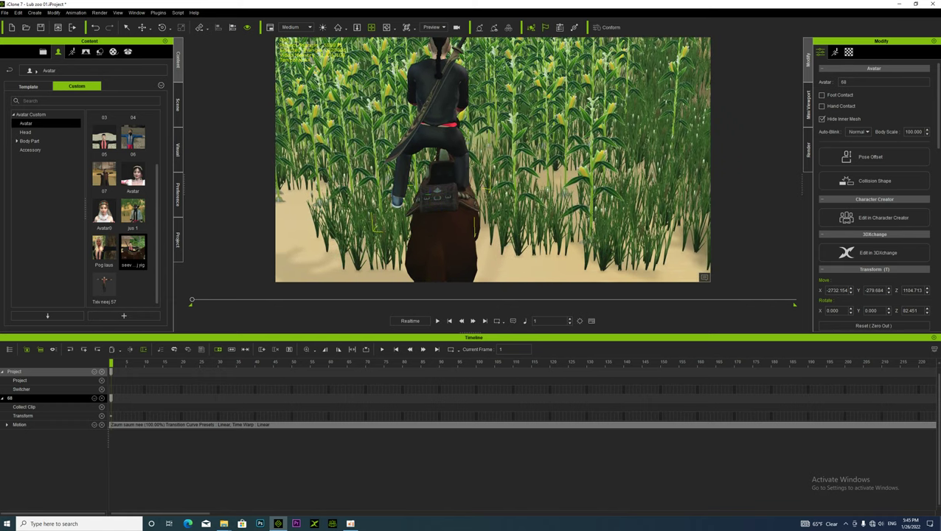
left_click(142, 27)
left_click_drag(396, 234, 406, 234)
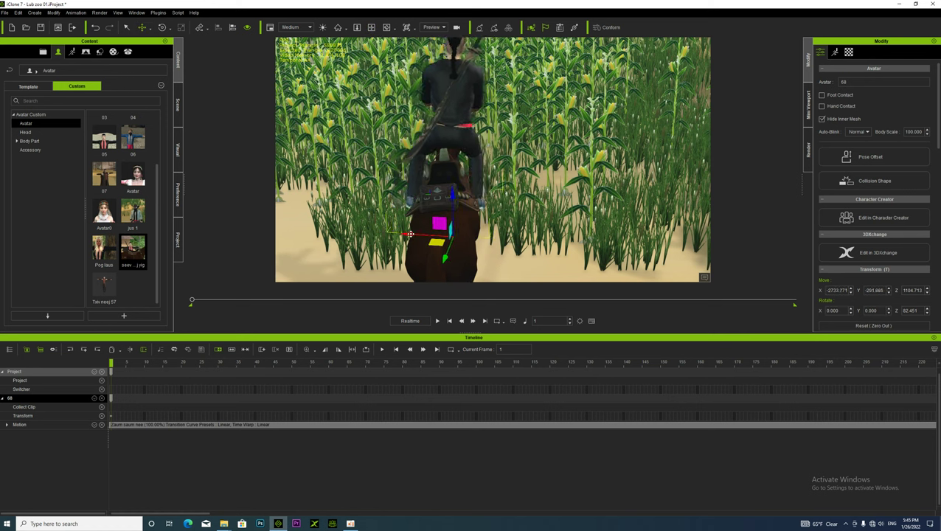
left_click_drag(451, 193, 451, 233)
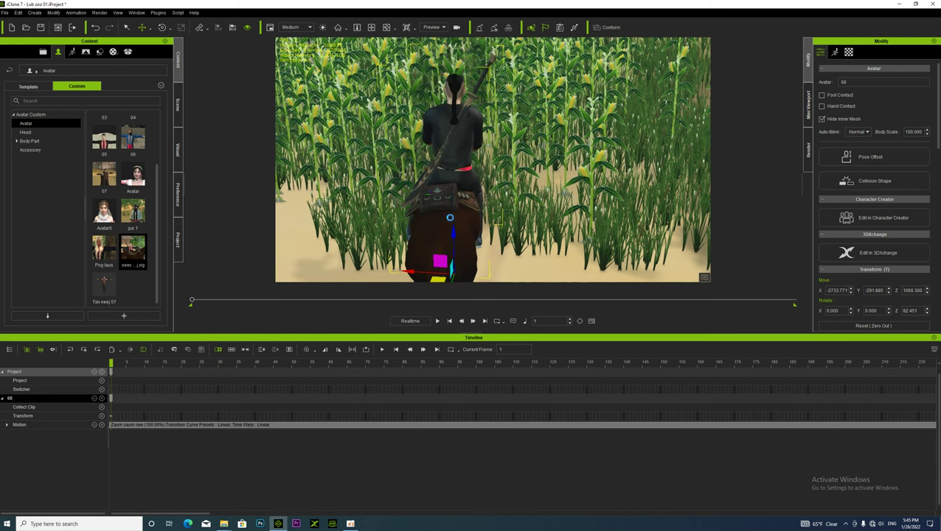
- Turn the seated rider to about 77° on Z so that he faces along the horse
left_click(163, 27)
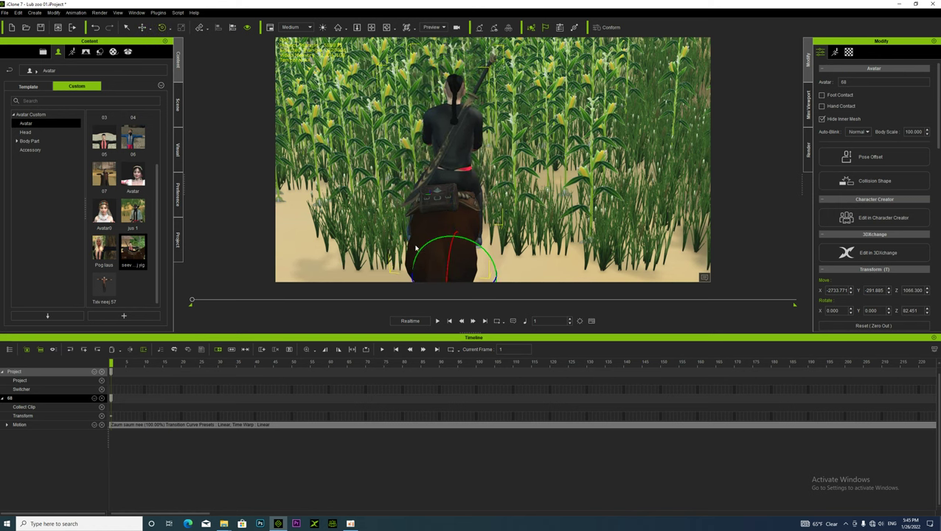
scroll(459, 245, "down", 1)
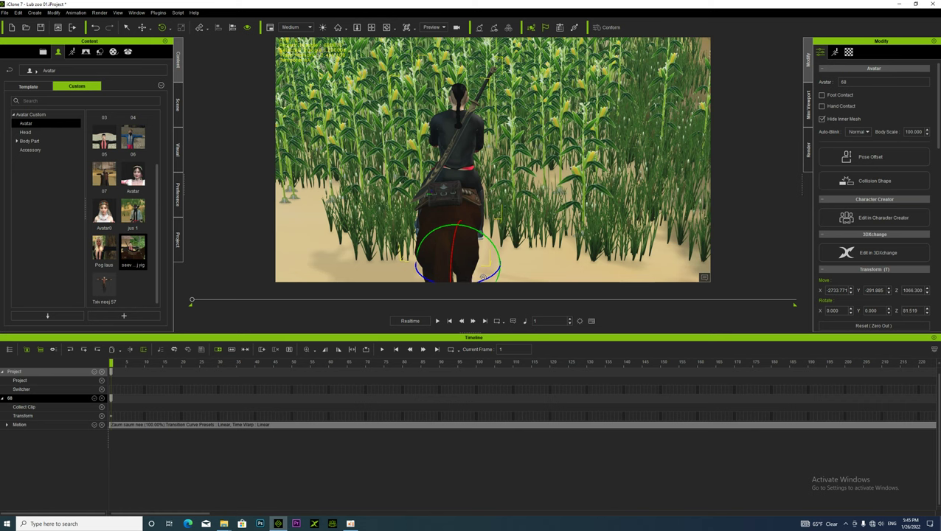
left_click_drag(482, 277, 479, 278)
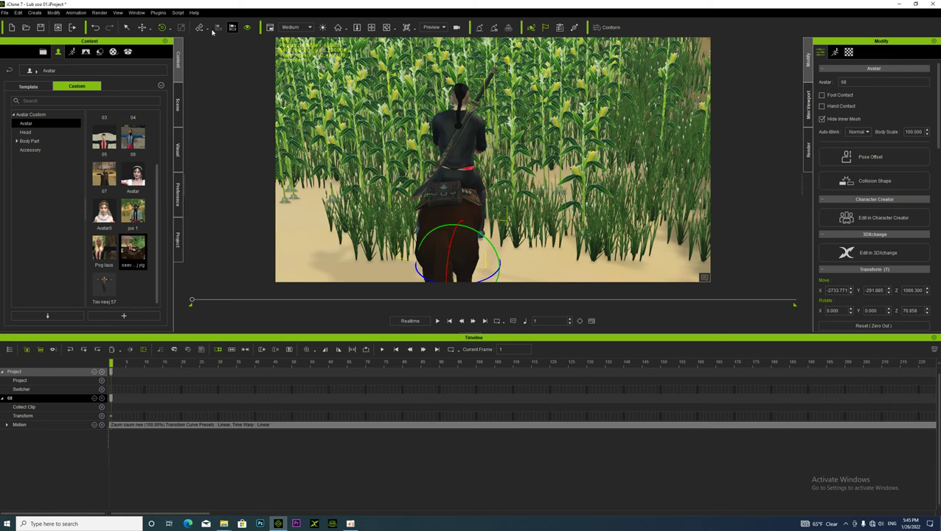
- Move the rider back along the saddle to about X -2739
left_click(371, 28)
right_click_drag(397, 183, 339, 197)
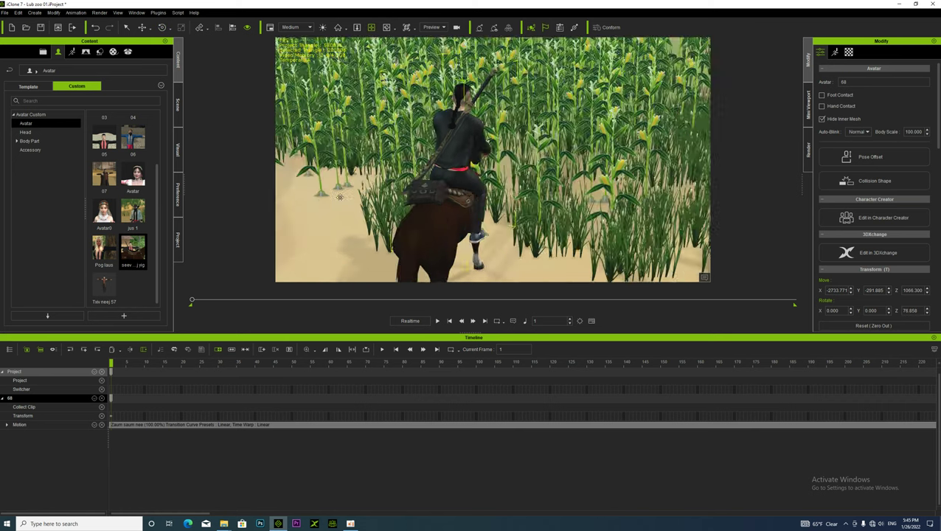
left_click_drag(339, 197, 405, 156)
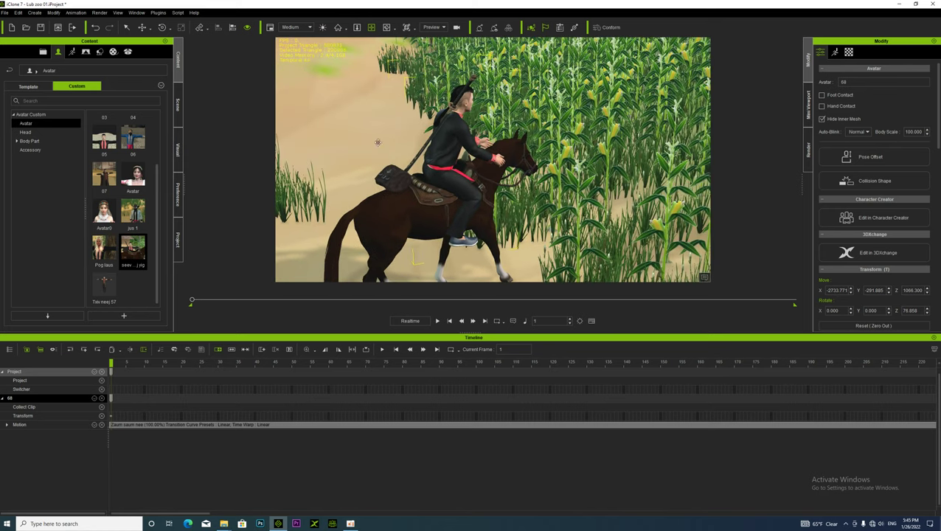
left_click(141, 27)
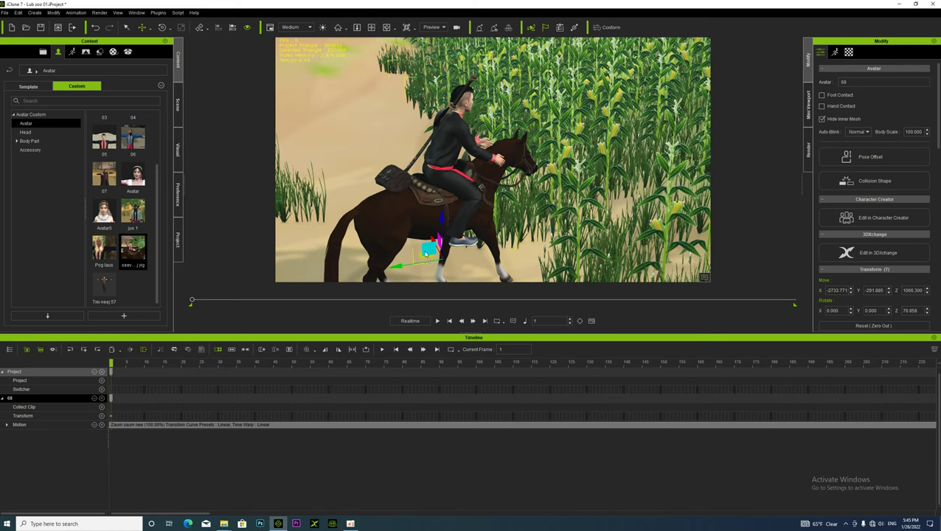
left_click_drag(395, 267, 396, 267)
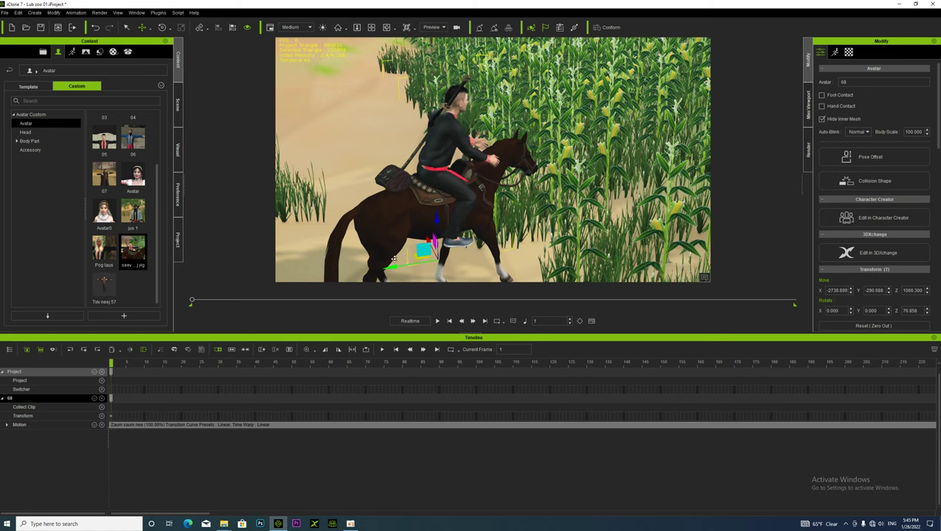
- Open Edit Motion Layer for the rider with his hands and the horse's head in front view
left_click(373, 27)
right_click_drag(501, 164, 290, 224)
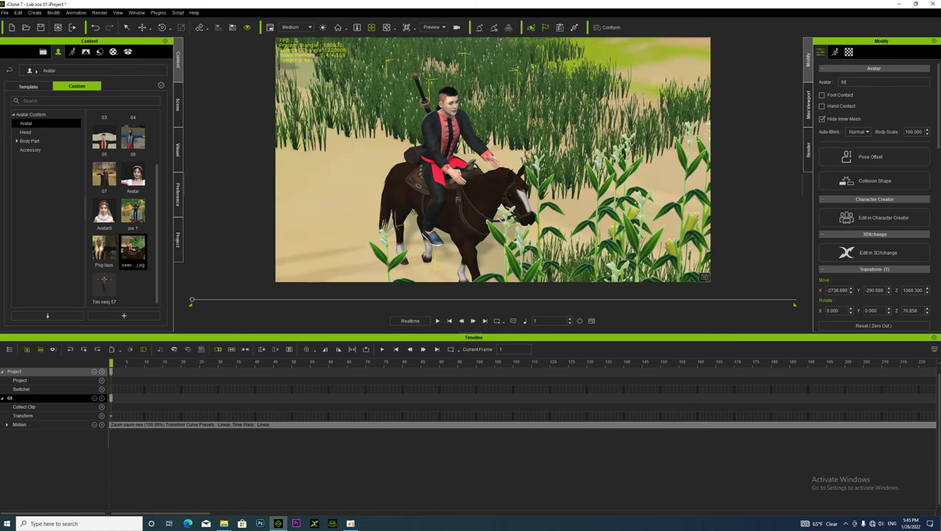
right_click_drag(524, 167, 309, 200)
scroll(418, 209, "up", 10)
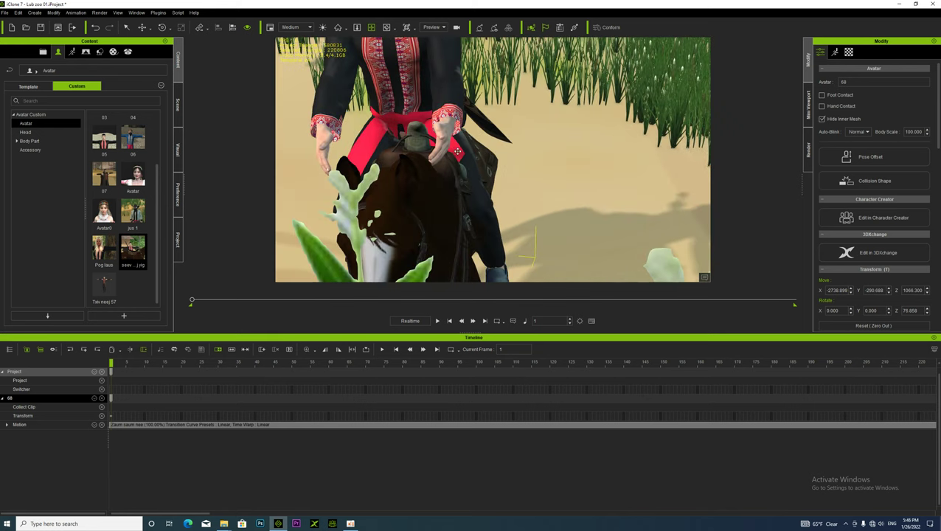
scroll(461, 200, "down", 10)
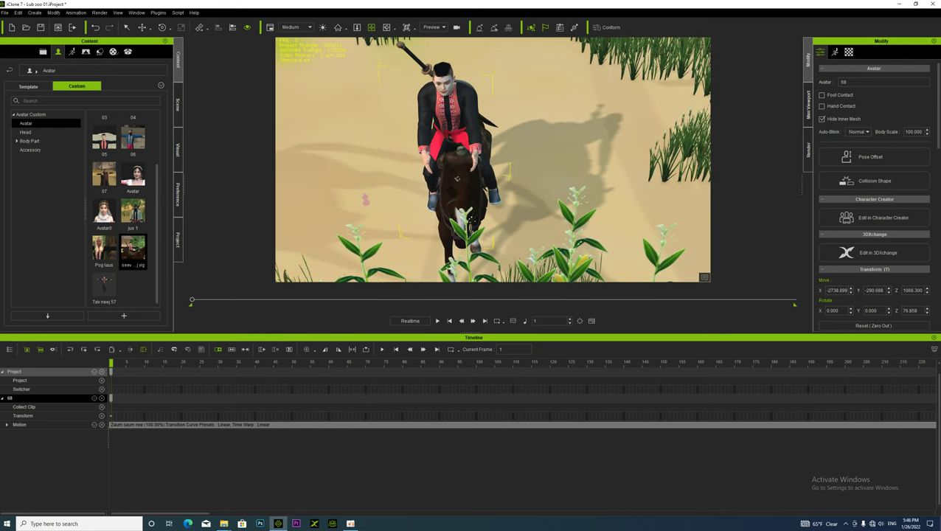
left_click(836, 52)
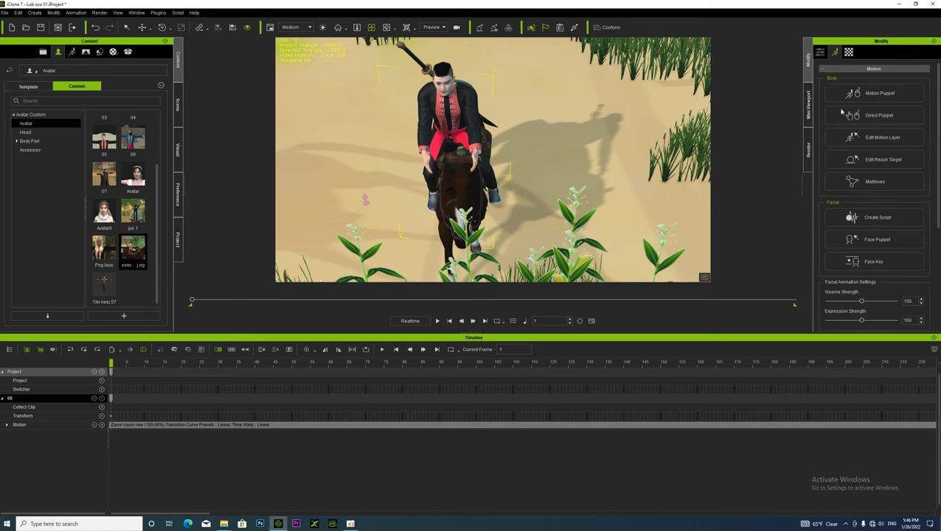
left_click(856, 137)
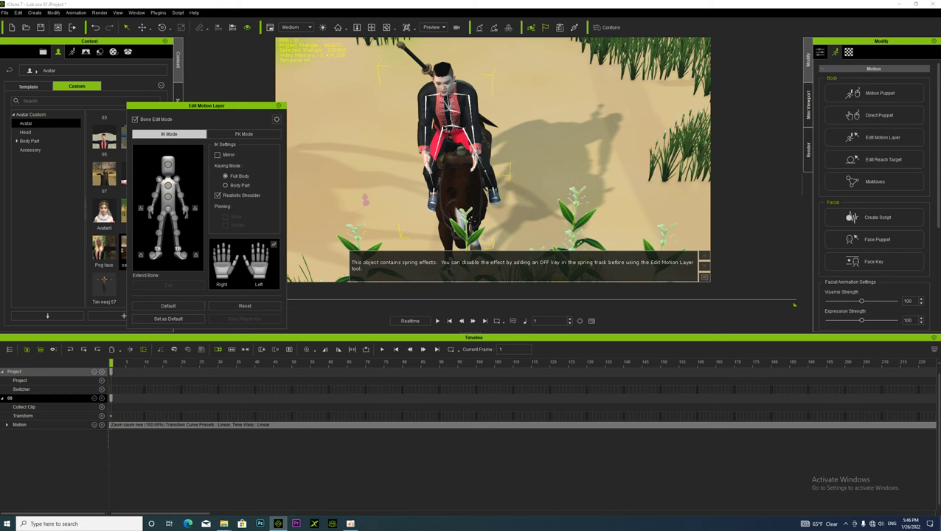
- Rotate the rider's left upper arm bone slightly about the vertical axis in IK mode to adjust the hand's position
left_click(176, 179)
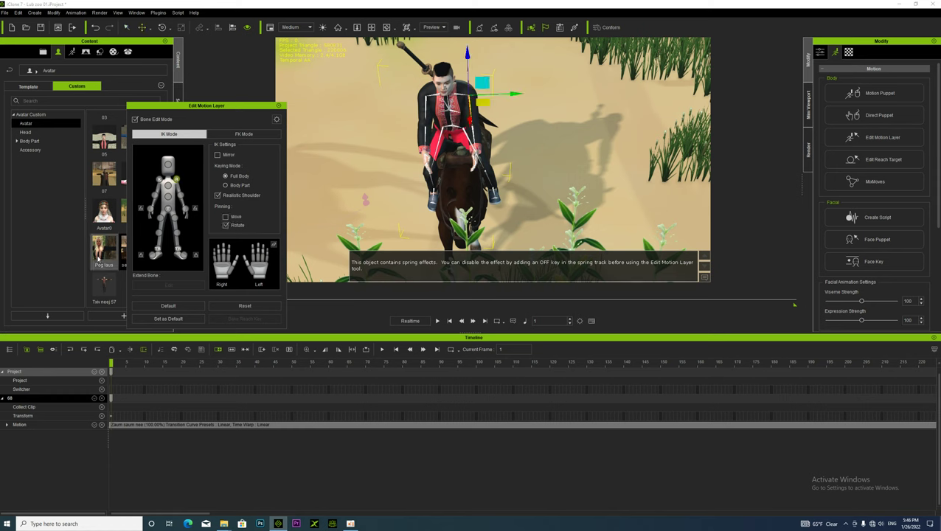
left_click(162, 27)
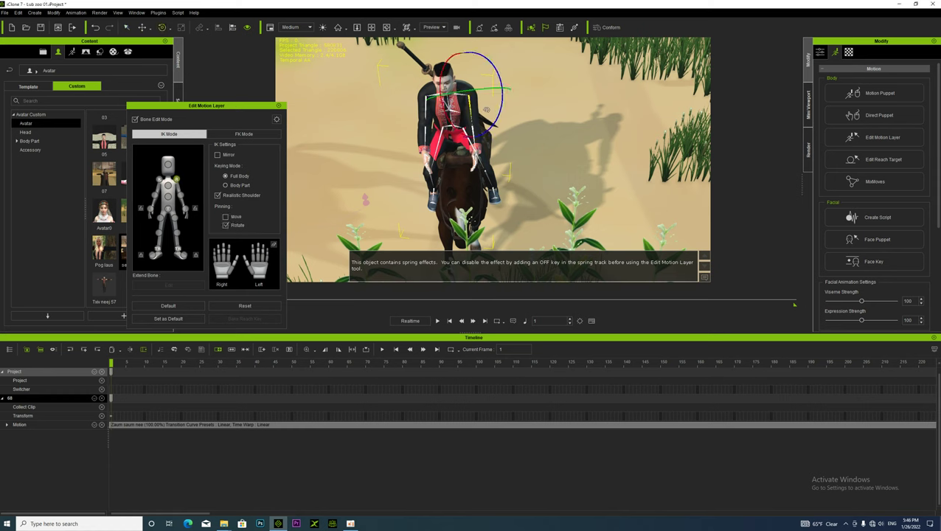
left_click(169, 28)
left_click(183, 50)
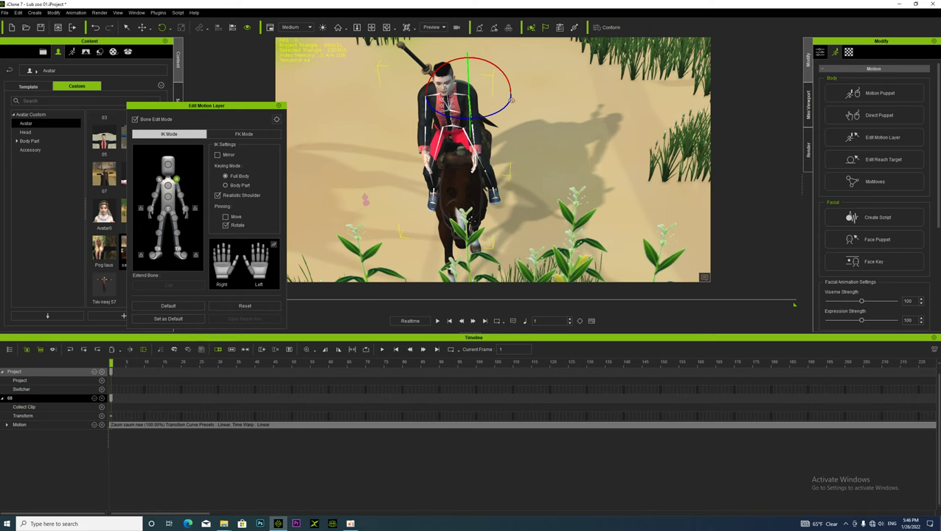
left_click_drag(499, 111, 501, 110)
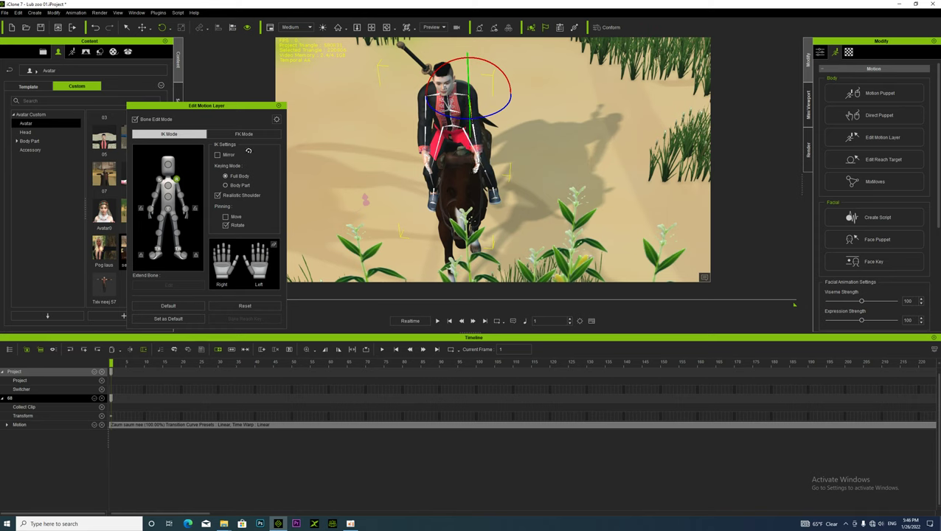
- Rotate the rider's right upper arm bone slightly inward about the vertical axis and close the motion layer editor
left_click(428, 120)
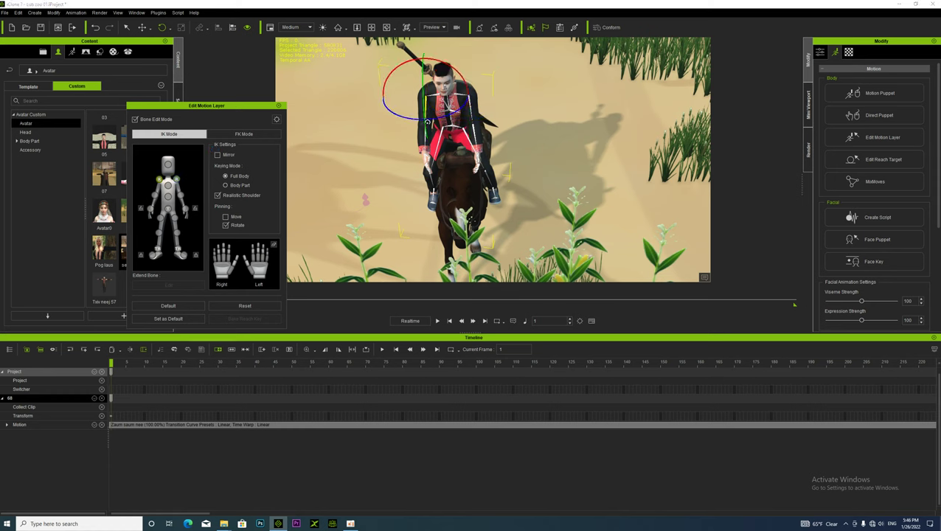
left_click_drag(435, 118, 439, 117)
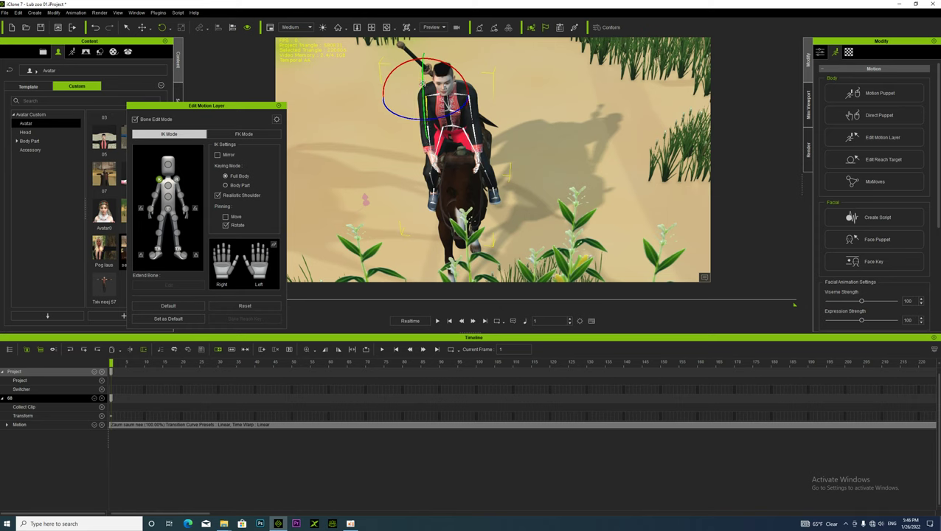
left_click(280, 107)
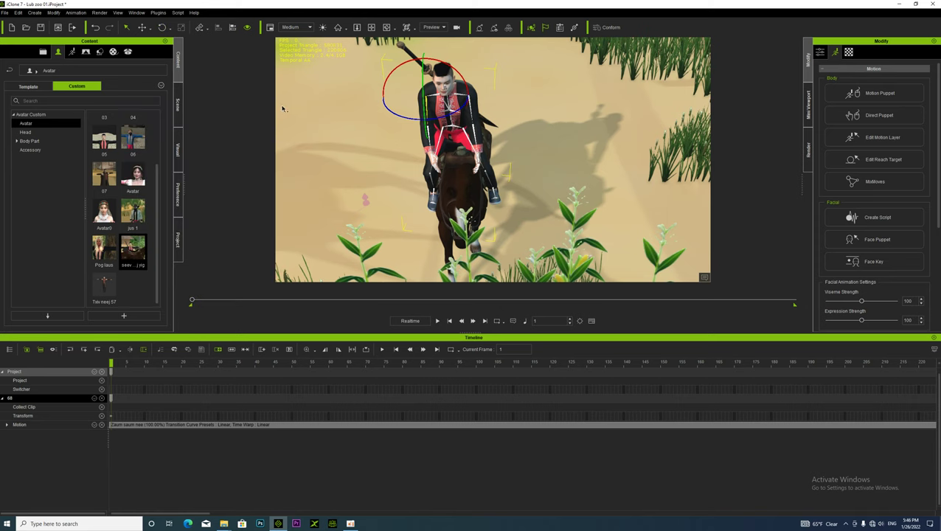
- Rotate the whole rider slightly and shift him sideways to center him on the saddle, checking the seat from the side
left_click(161, 29)
mouse_move(475, 179)
left_mouse_down()
mouse_move(487, 180)
mouse_move(474, 179)
left_mouse_up()
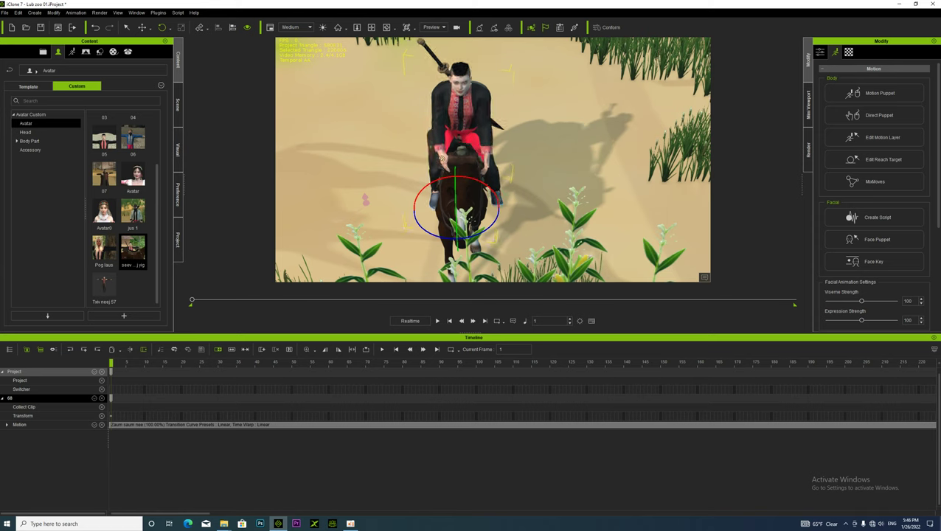
left_click(143, 27)
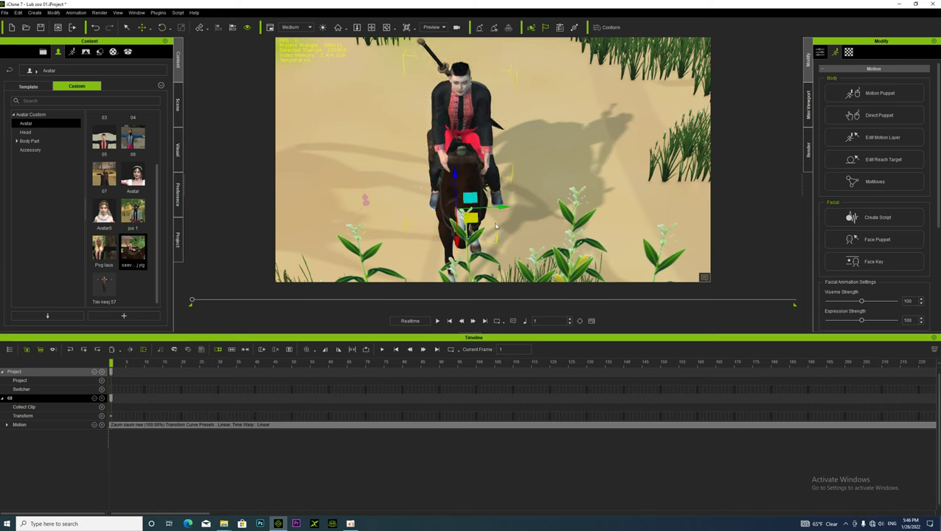
left_click_drag(500, 205, 497, 206)
left_click(363, 154)
left_click_drag(364, 155, 514, 103, "alt")
scroll(494, 176, "down", 3)
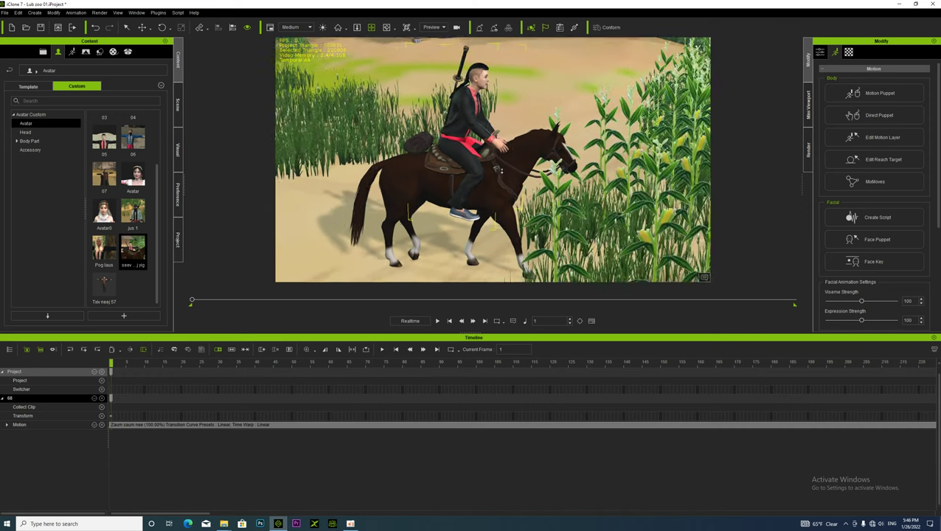
- Link rider avatar 68 to the horse so that he follows its movement
scroll(472, 177, "up", 4)
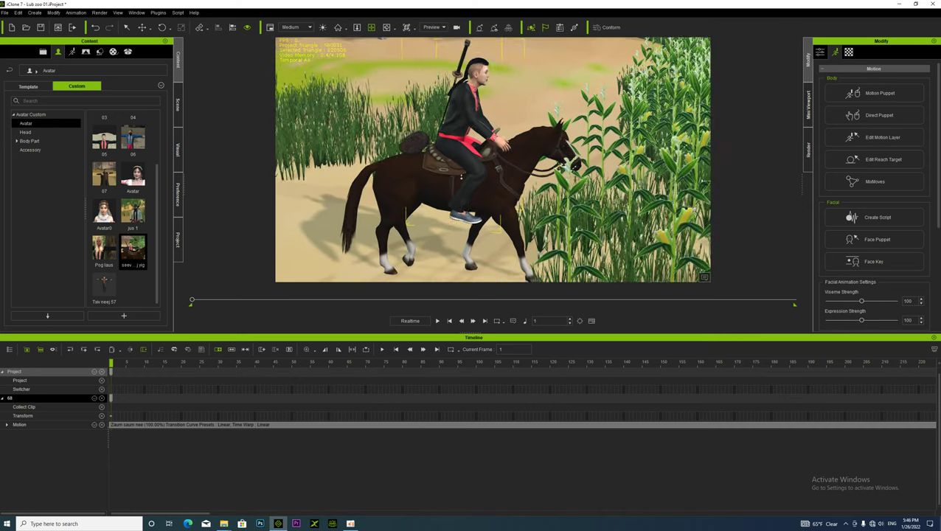
scroll(465, 176, "up", 3)
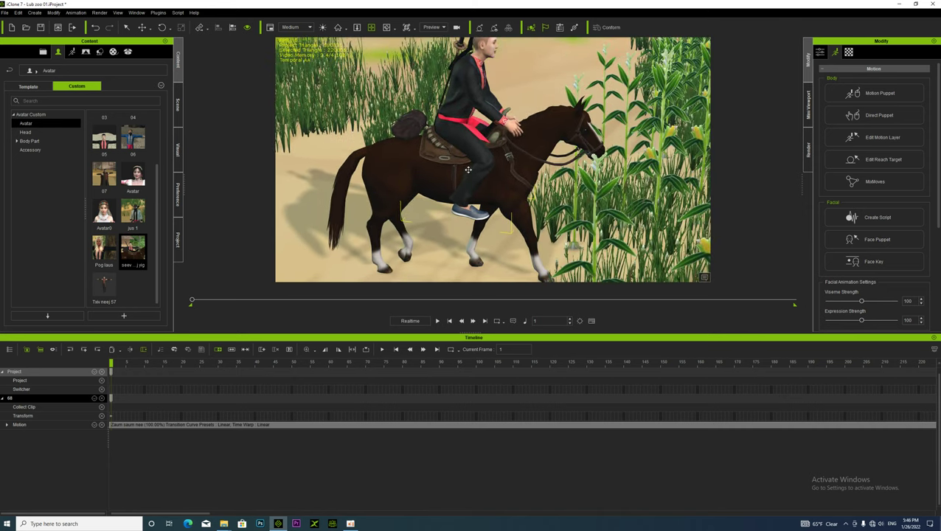
right_click(462, 135)
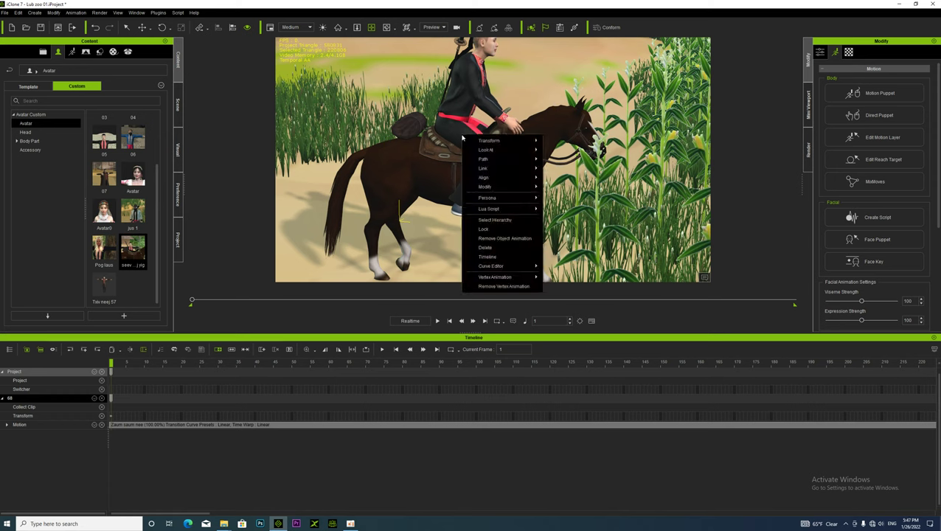
mouse_move(489, 163)
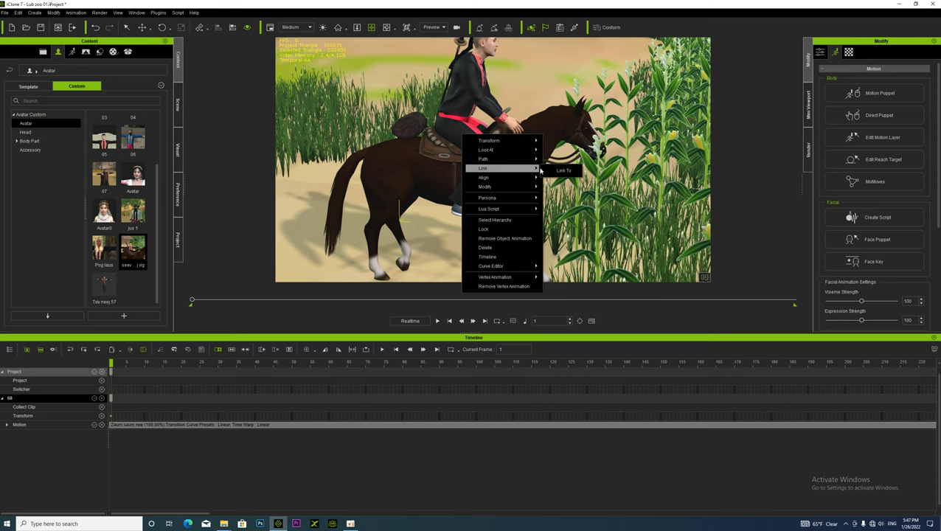
left_click(558, 172)
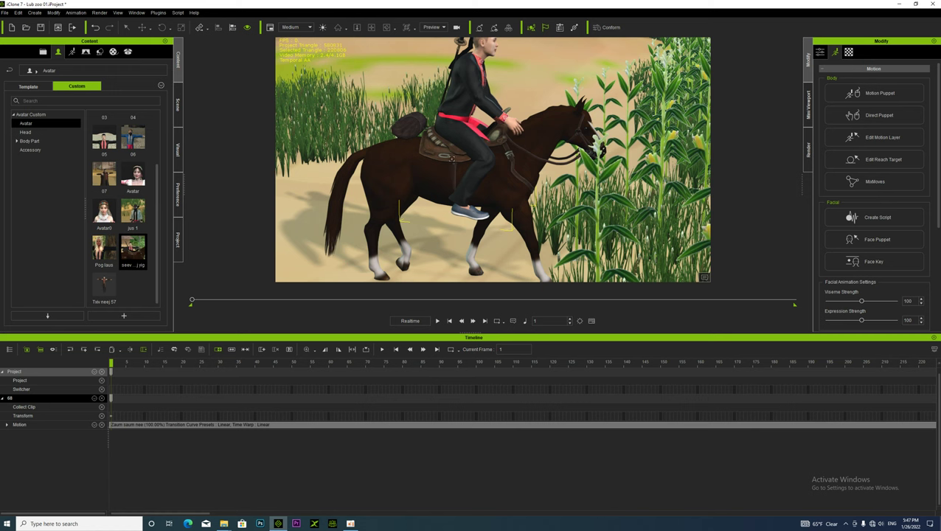
left_click(452, 156)
scroll(446, 167, "down", 4)
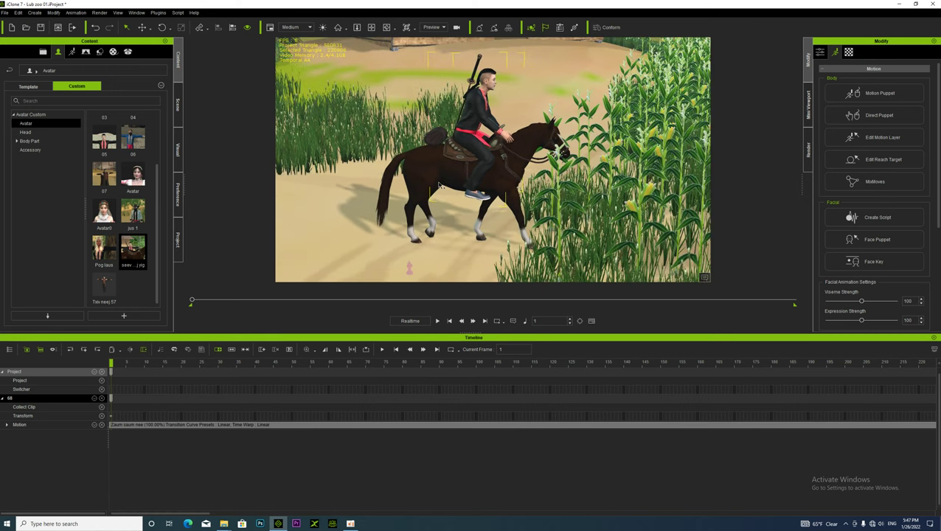
right_click_drag(461, 142, 470, 142)
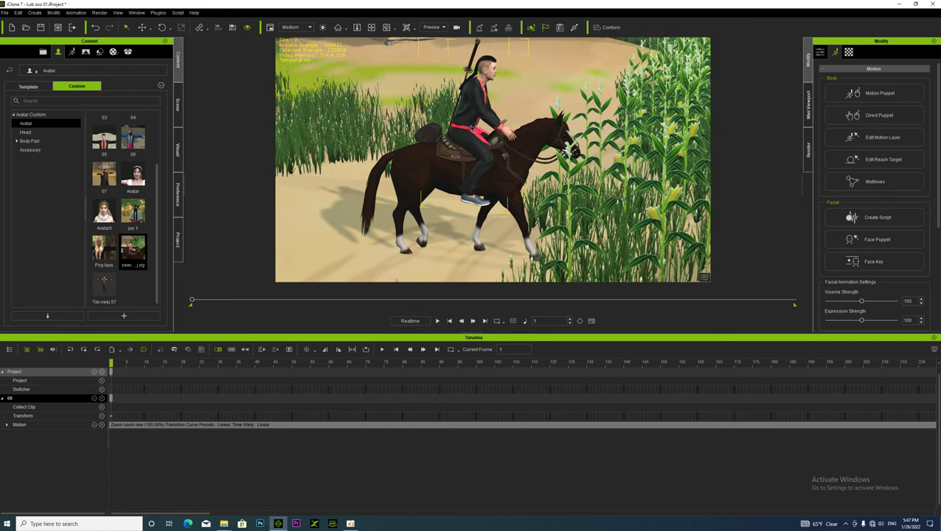
- Save the rider's motion clip as Zaum saum nee in the Motion-Mu kev folder inside D:\Khoom Siv Kab Tus
left_click(138, 425)
right_click(138, 426)
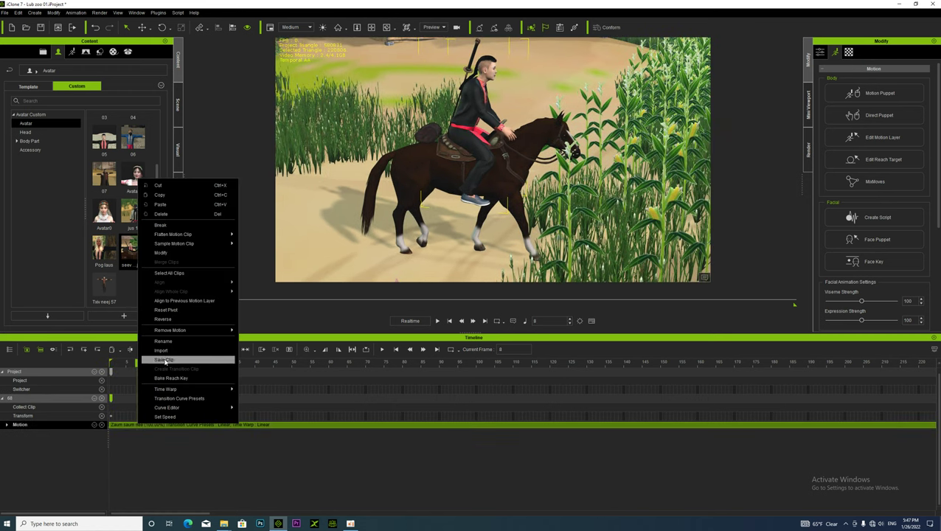
left_click(166, 360)
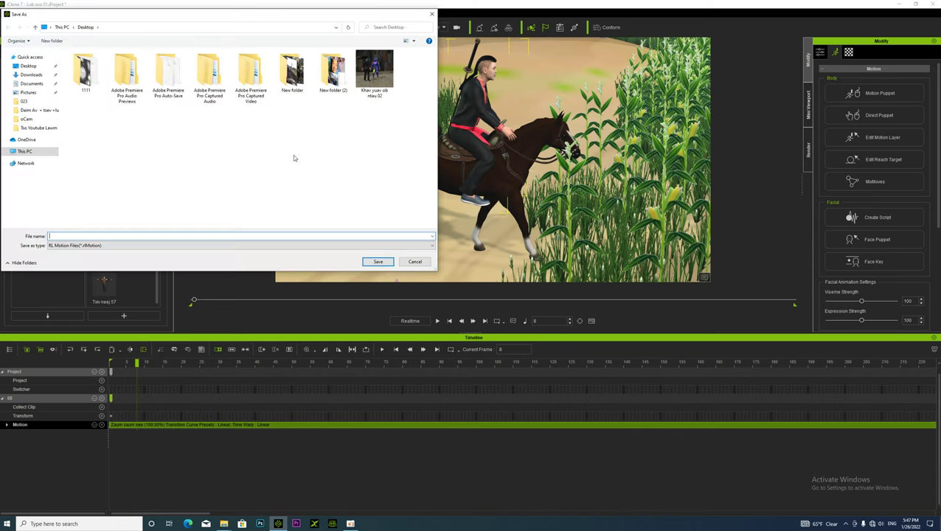
left_click(25, 152)
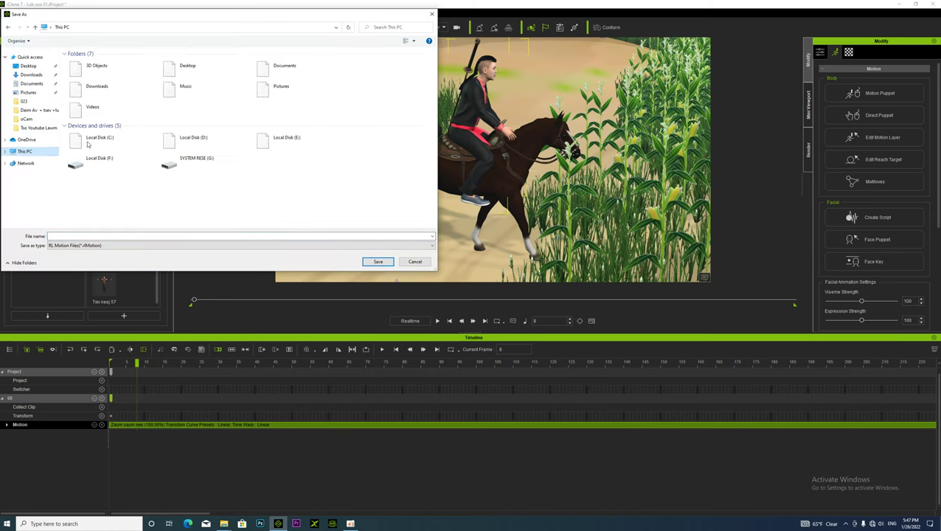
double_click(188, 136)
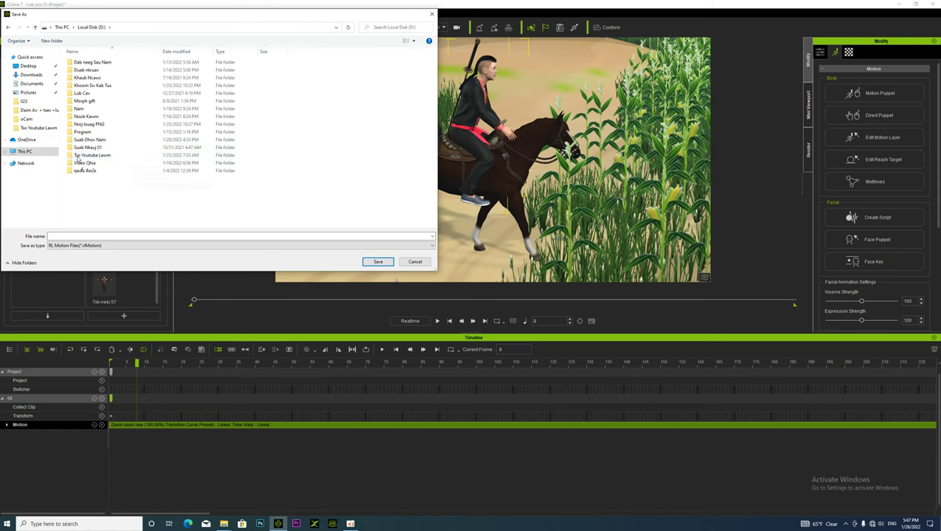
left_click(87, 86)
double_click(87, 86)
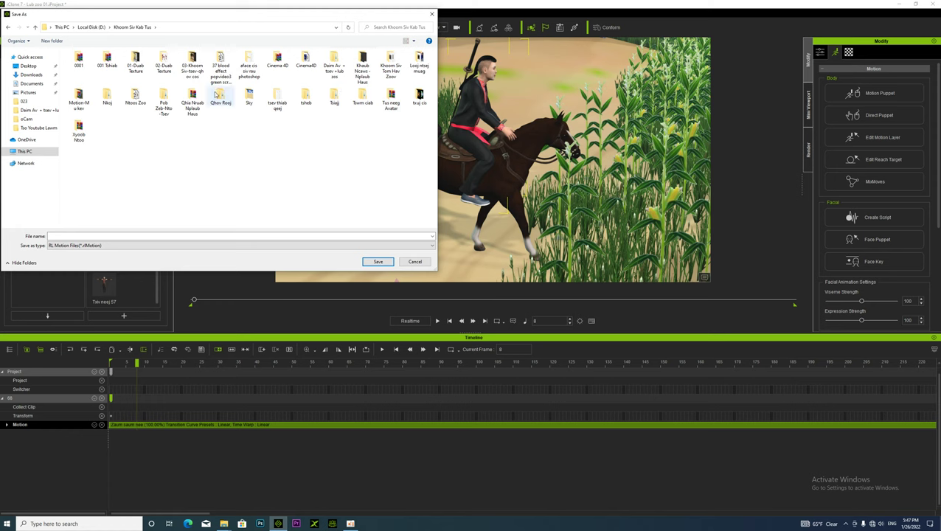
double_click(82, 98)
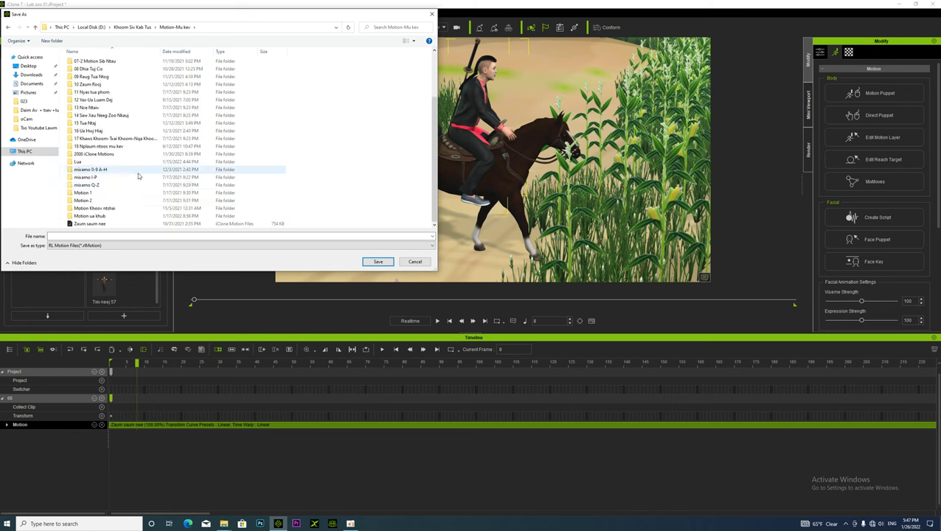
left_click(89, 225)
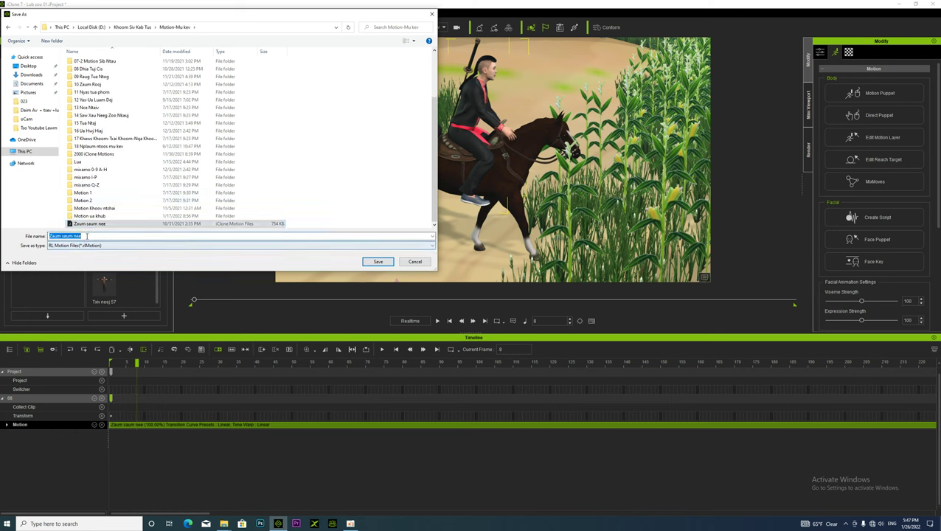
left_click(84, 236)
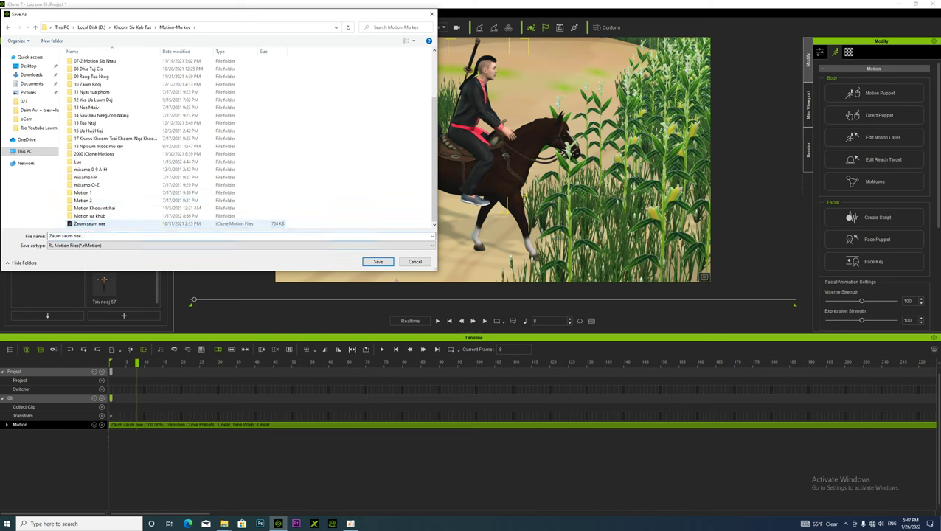
left_click(378, 261)
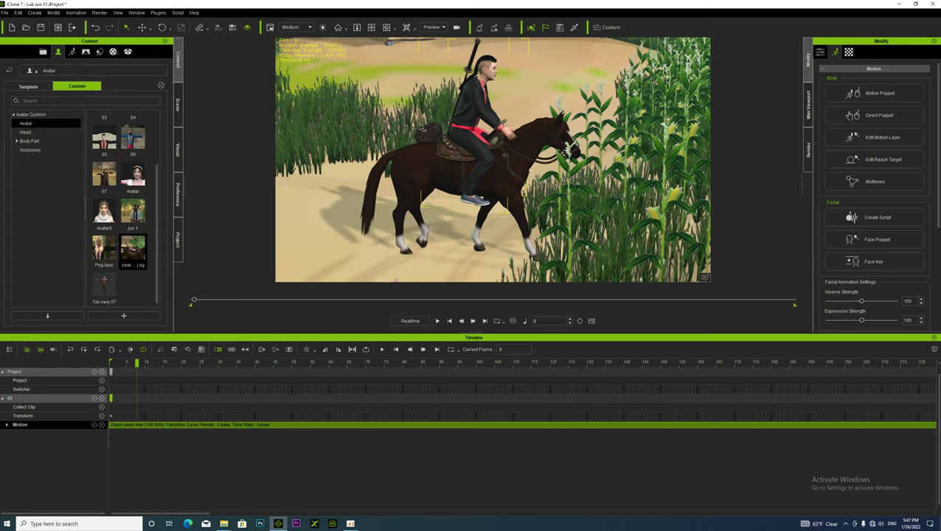
- Select the horse, return to frame 1, and pick the path on the ground beside it as its movement path
left_click(371, 28)
right_click_drag(416, 130, 376, 239)
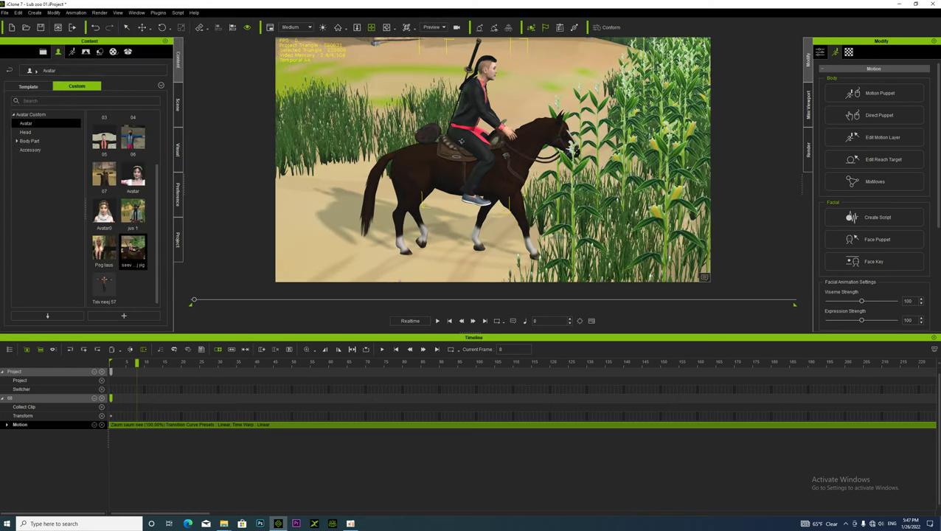
left_click(464, 183)
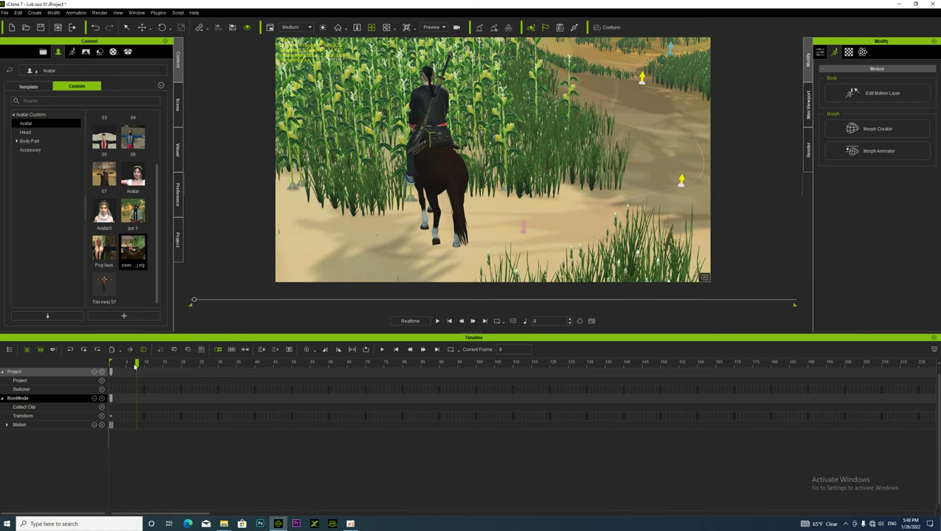
left_click_drag(75, 377, 70, 380)
mouse_move(454, 178)
right_mouse_down()
mouse_move(444, 186)
mouse_move(447, 178)
right_mouse_up()
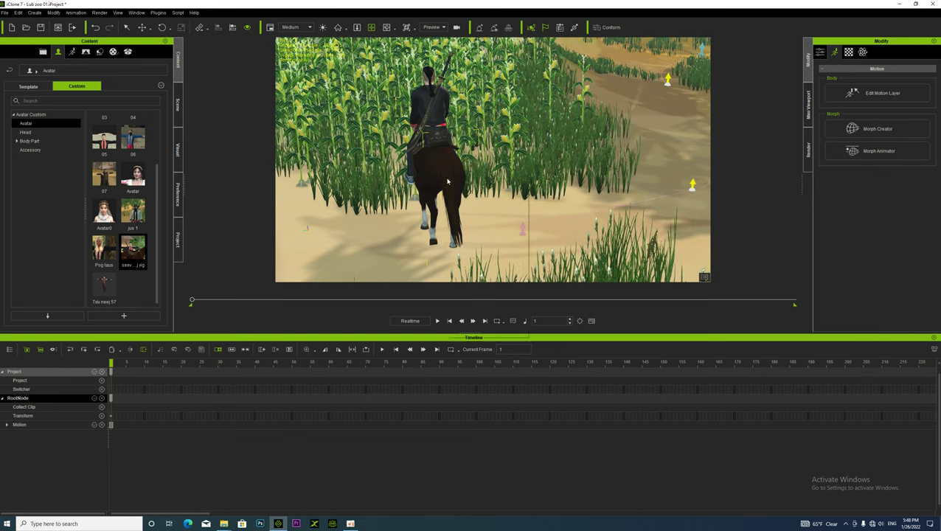
right_click(447, 177)
mouse_move(479, 204)
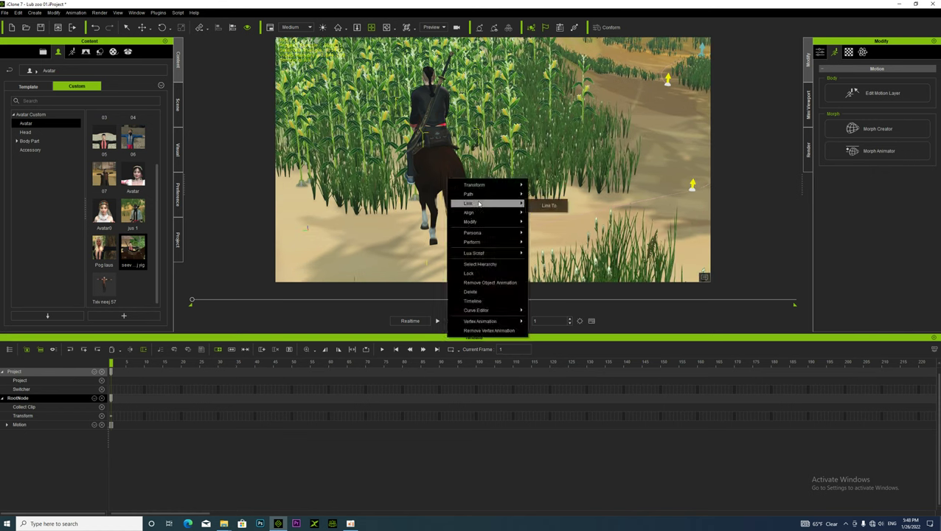
left_click(546, 205)
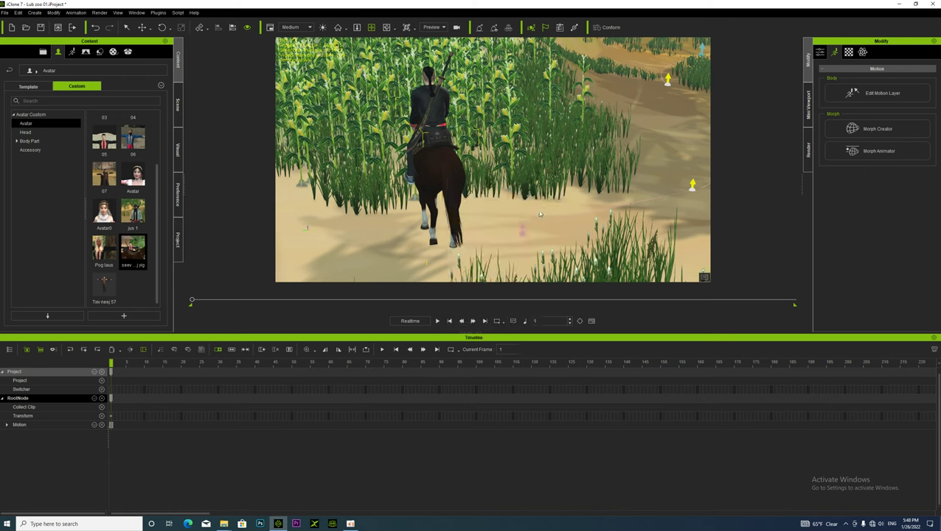
left_click(523, 231)
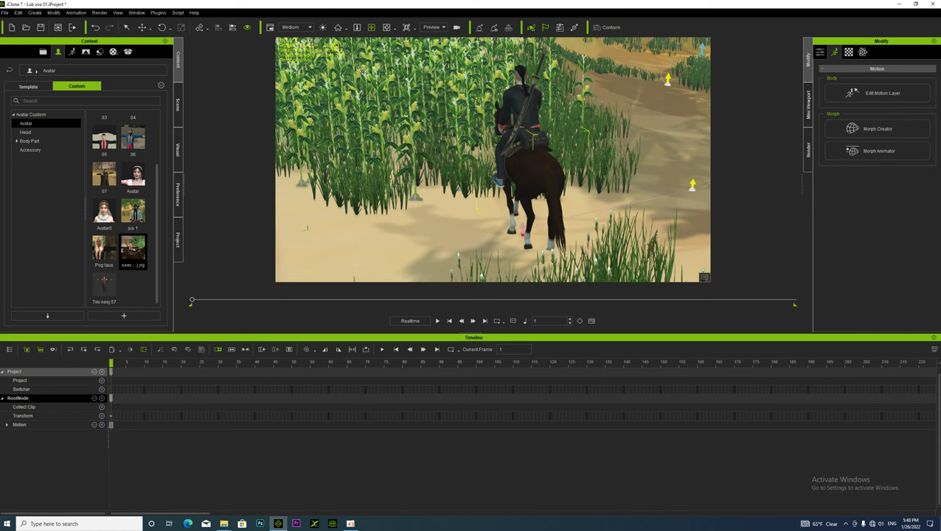
- Make the horse follow the direction of its path along the X Axis
right_click_drag(387, 188, 521, 178)
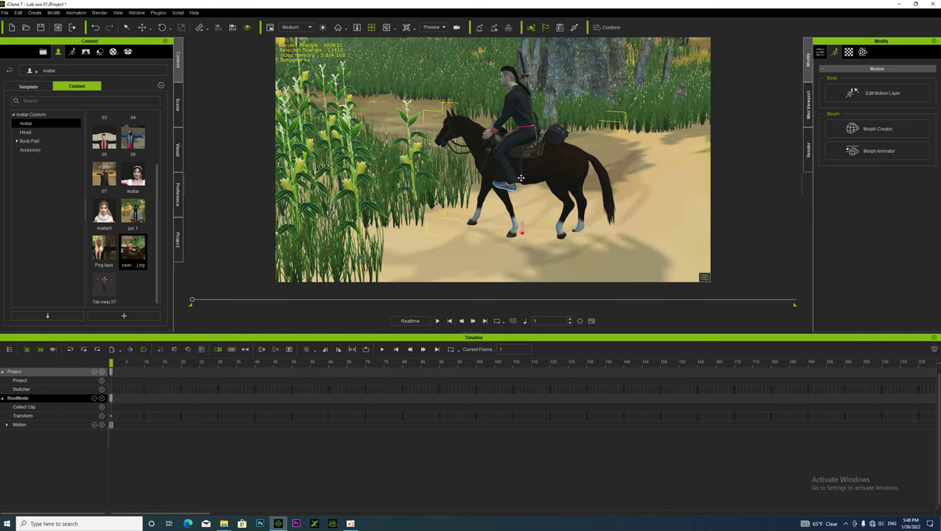
left_click(821, 53)
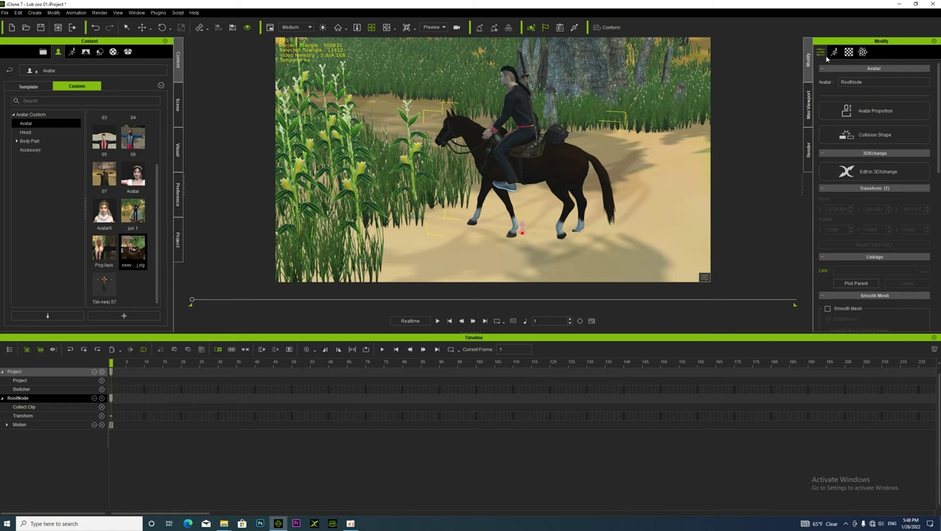
left_click(834, 52)
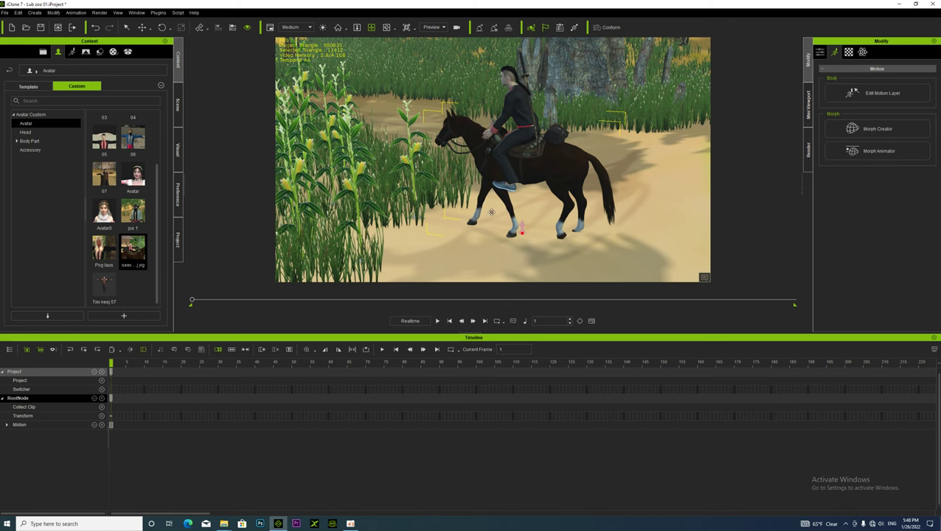
middle_click_drag(504, 208, 466, 230)
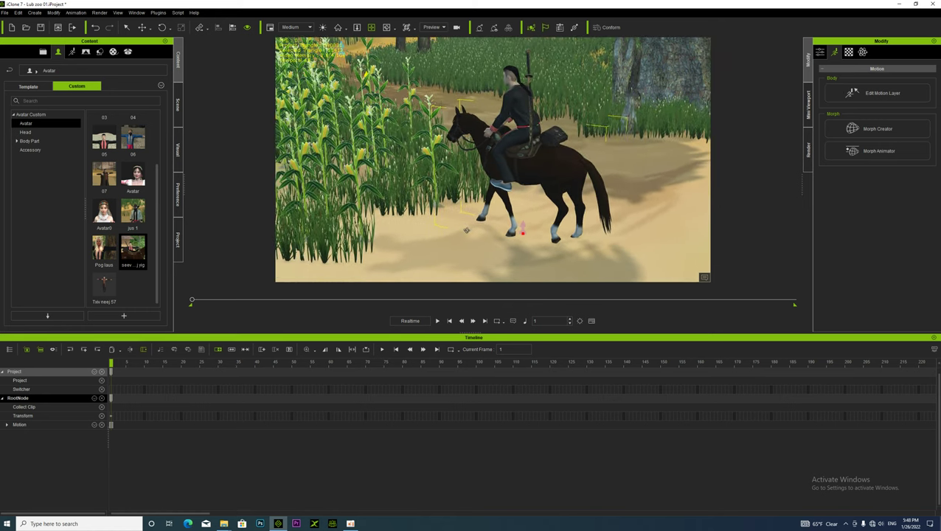
left_click(820, 51)
scroll(824, 251, "down", 6)
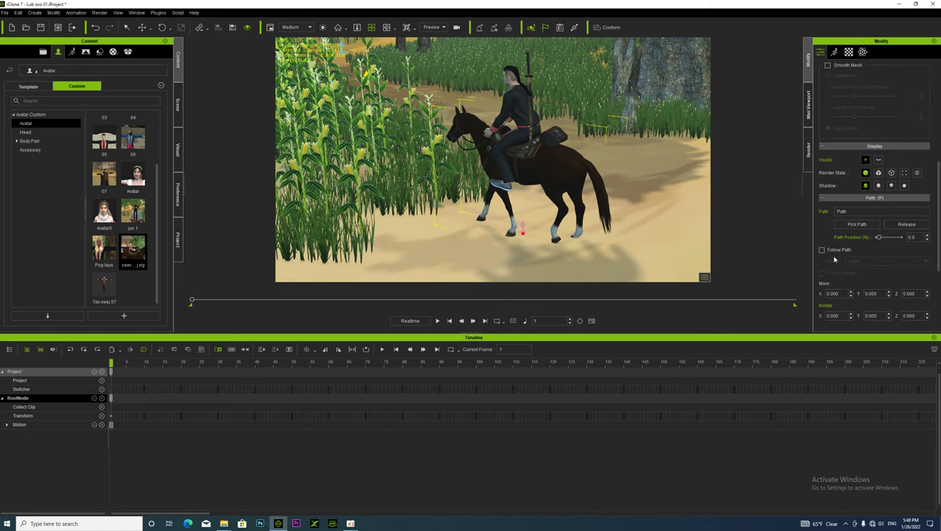
left_click(823, 250)
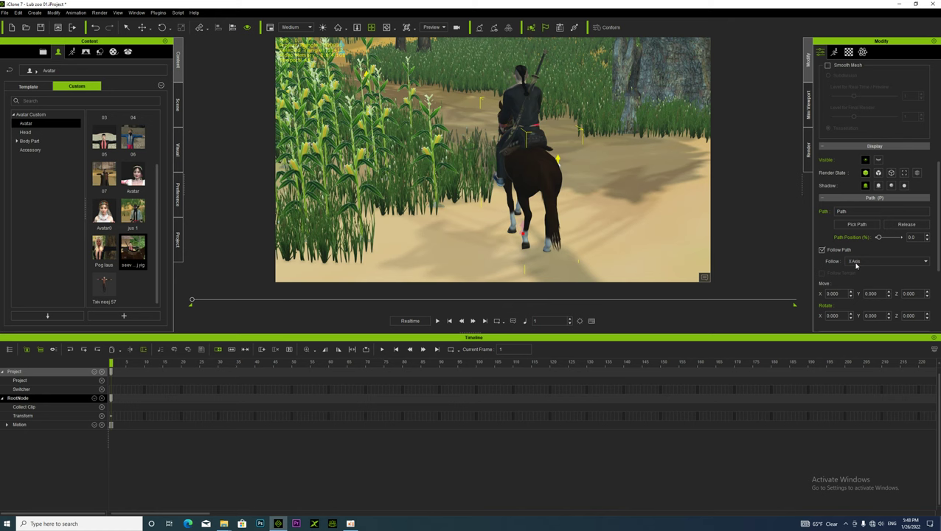
left_click(856, 263)
left_click(853, 269)
- View the horse from farther behind and scrub toward the middle of the timeline to check its movement along the path
right_click_drag(576, 180, 441, 253)
right_click_drag(492, 236, 387, 293)
right_click_drag(492, 199, 499, 187)
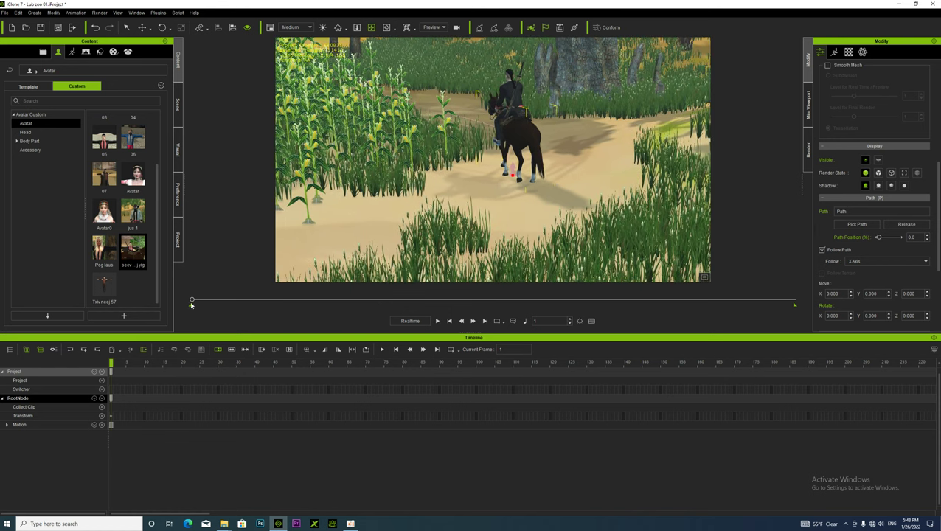
left_click_drag(192, 302, 466, 290)
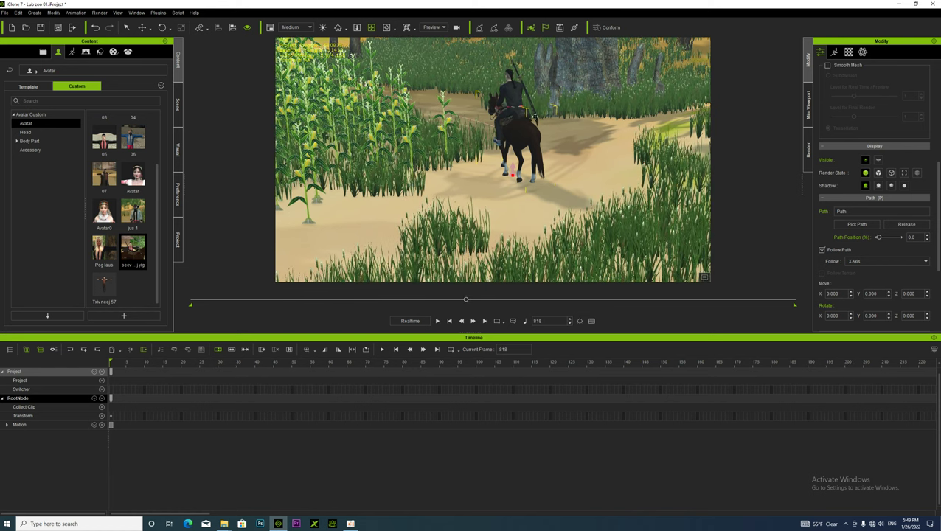
- Select the Ntaj 20 prop under avatar 68 and scrub between the first frame and frame 1800 to check the scene
left_click(519, 76)
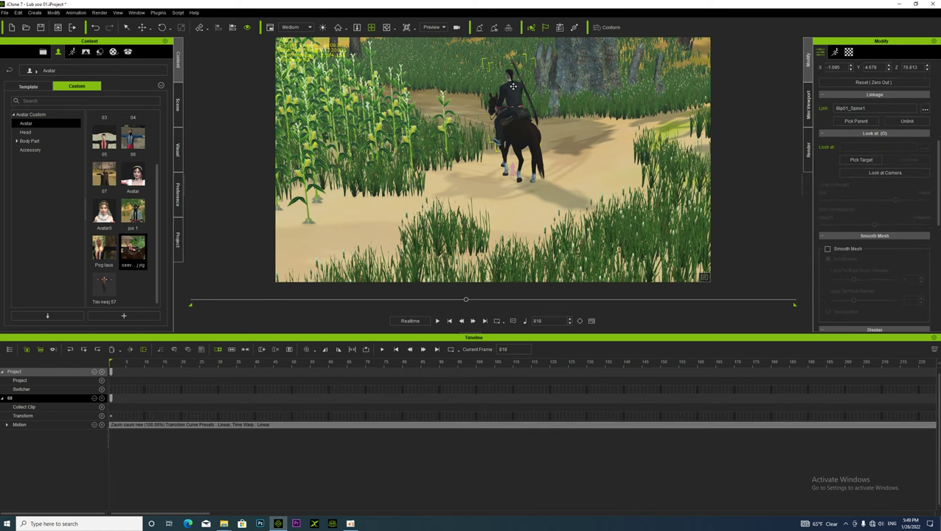
left_click(178, 105)
left_click(45, 94)
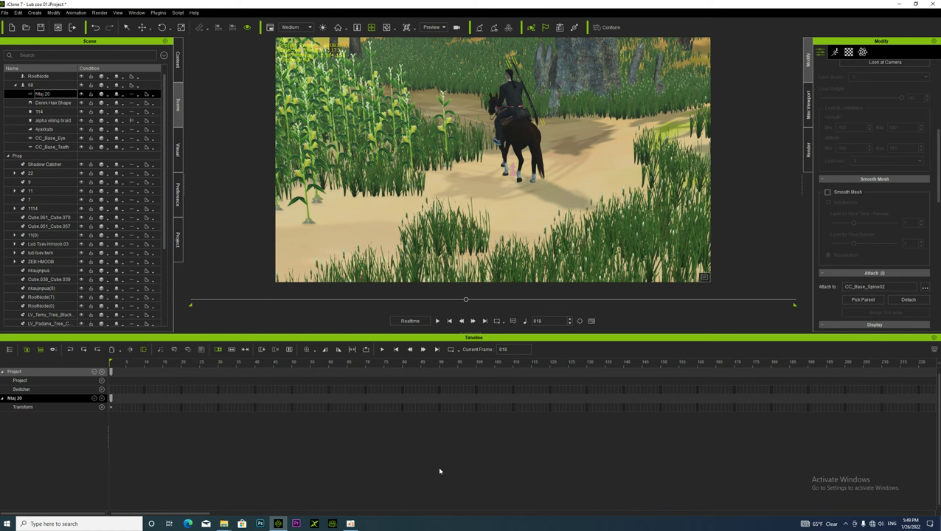
left_click_drag(209, 514, 150, 501)
left_click_drag(465, 301, 892, 301)
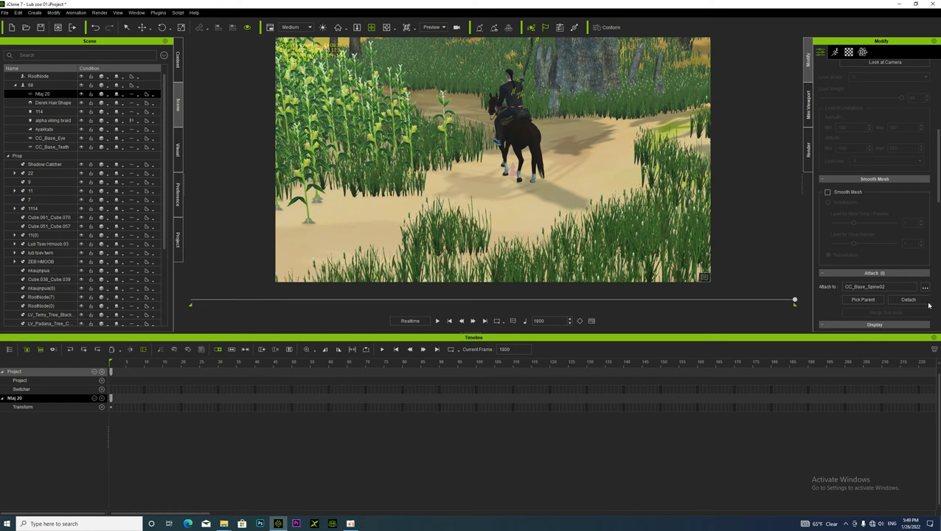
left_click_drag(795, 300, 63, 367)
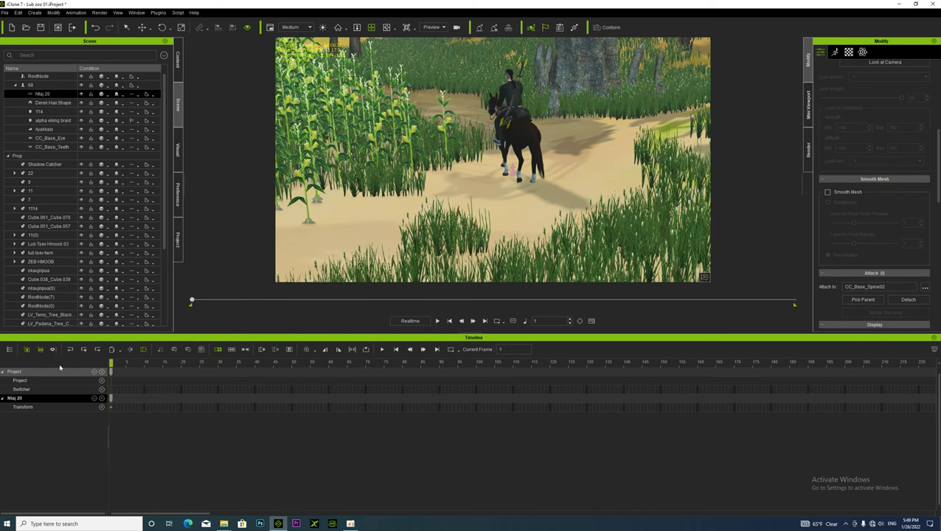
left_click_drag(468, 310, 878, 310)
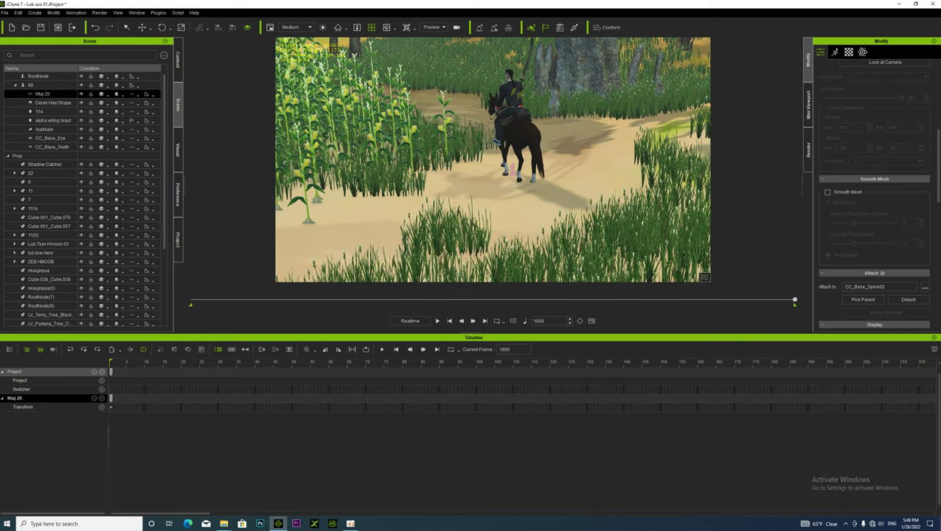
- Set the project's total frames to 10000 and delete the Ntaj 20 prop's transform key at about frame 3573
left_click_drag(794, 301, 190, 303)
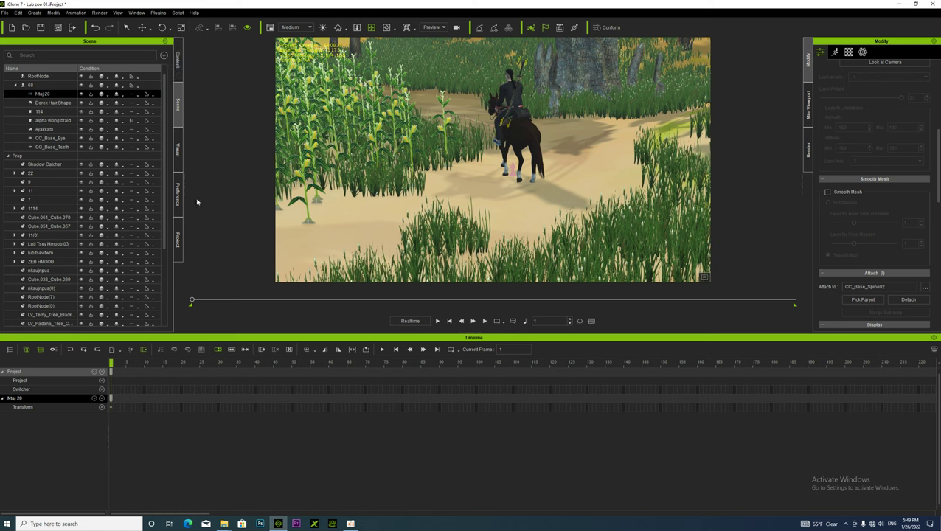
scroll(235, 388, "down", 8)
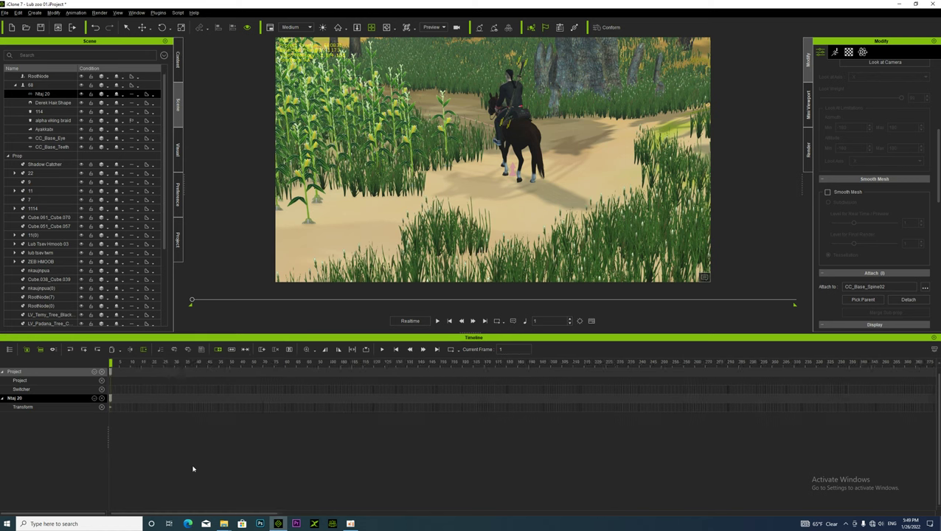
left_click(177, 247)
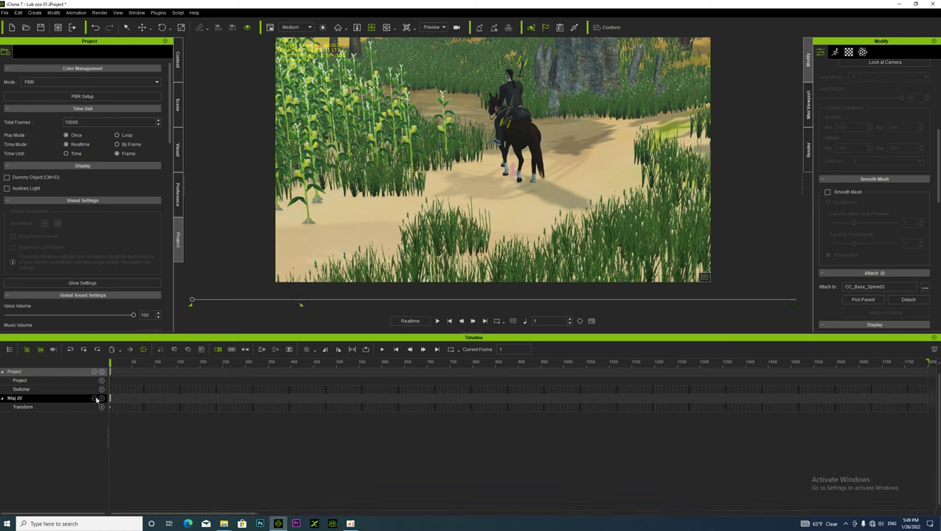
scroll(256, 475, "down", 5)
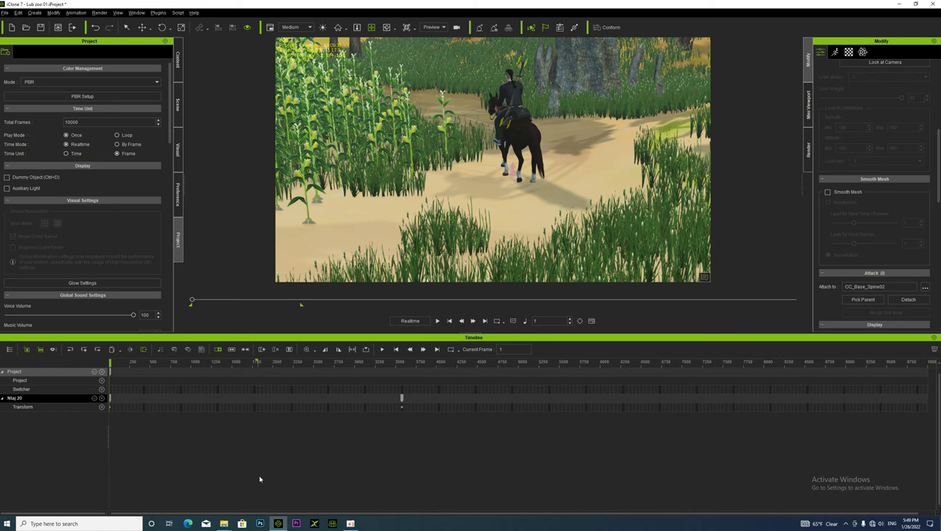
left_click(402, 401)
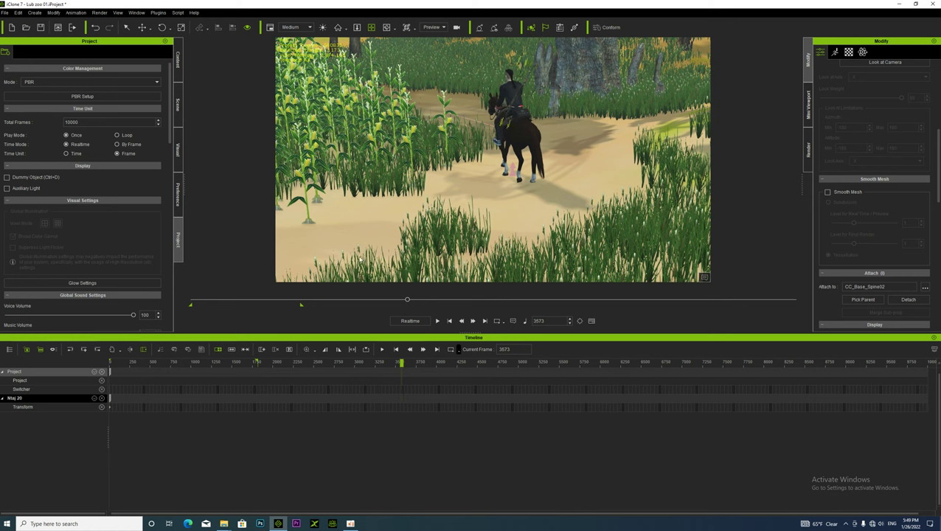
- Save the Ntaj 20 prop to the custom avatar accessories, replacing the existing ntaj item
left_click(179, 57)
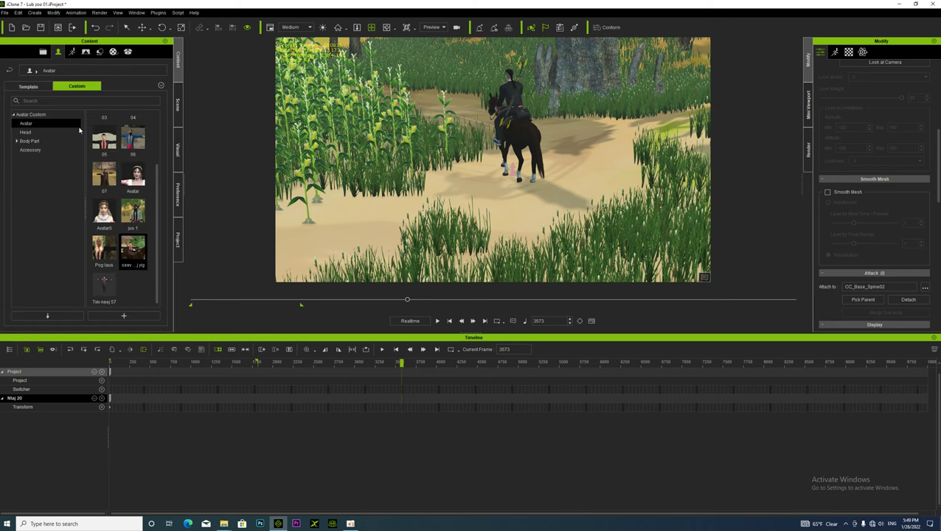
left_click(31, 150)
left_click(103, 129)
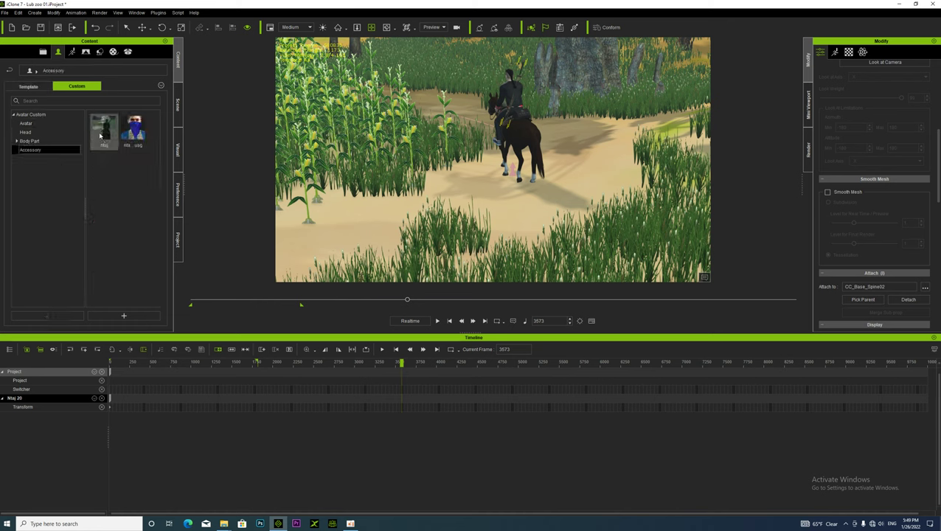
left_click(123, 316)
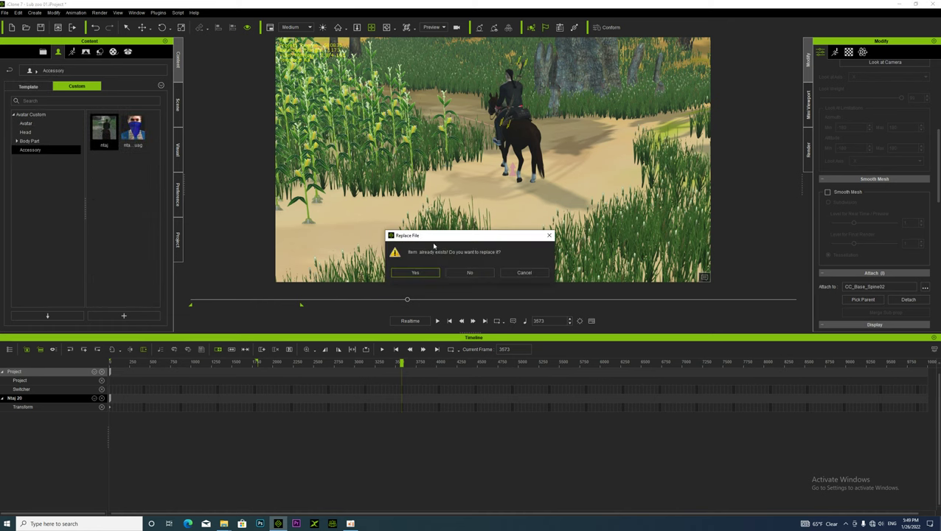
left_click(403, 366)
left_click(415, 273)
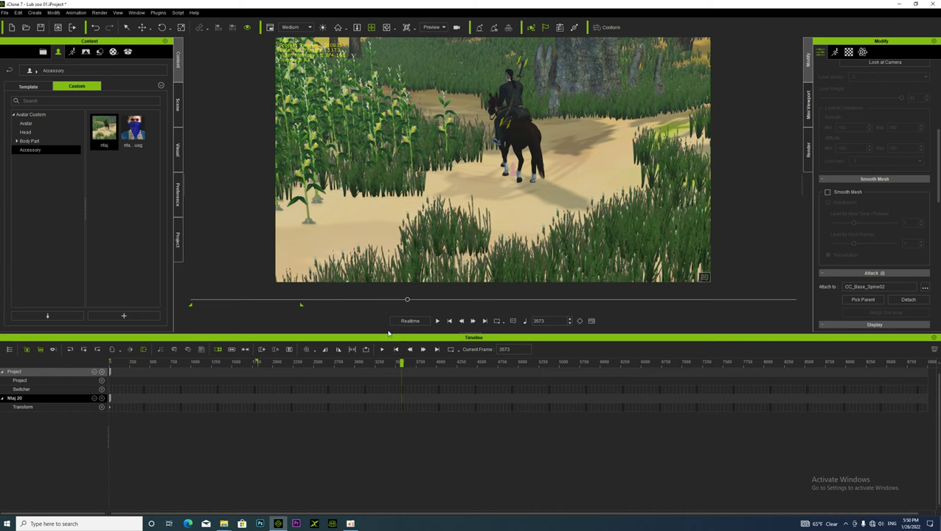
- Extend the playback range to the end of the timeline and go to frame 1800
left_click_drag(301, 308, 667, 306)
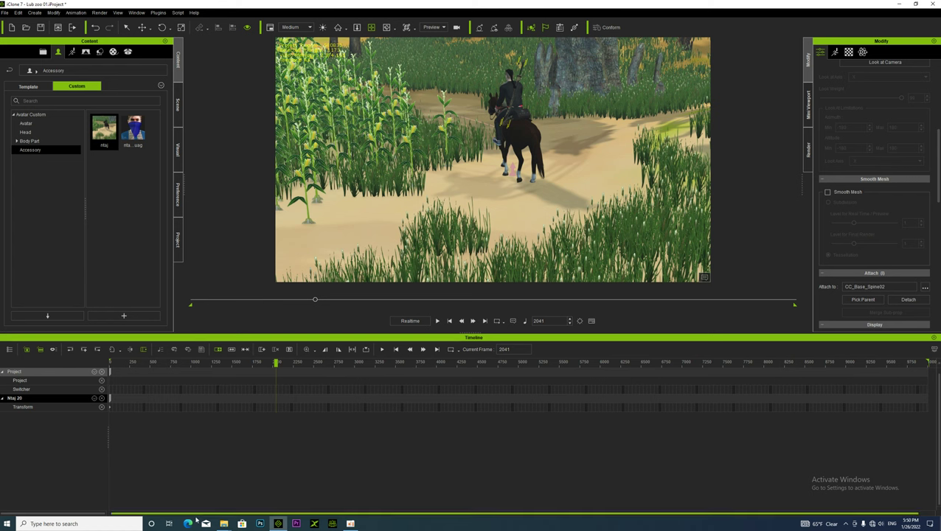
left_click_drag(276, 363, 3, 373)
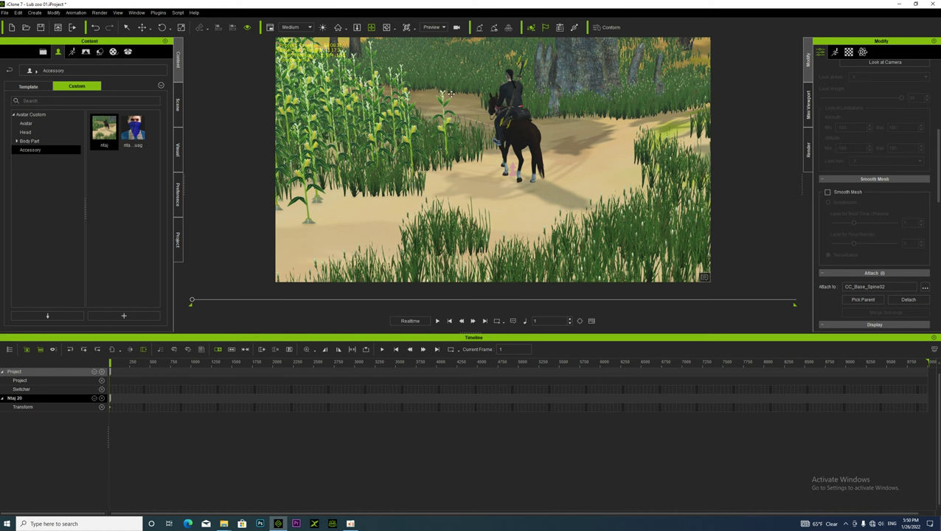
right_click_drag(537, 164, 492, 174, "alt")
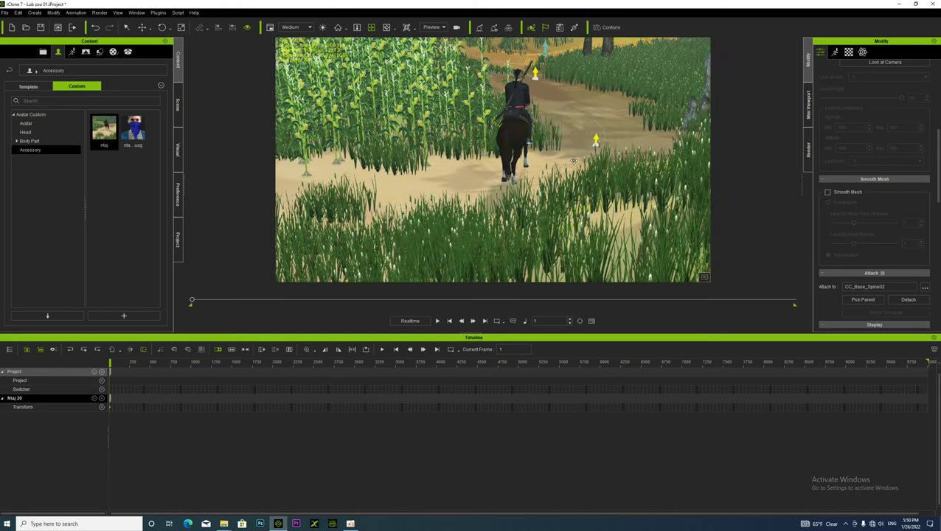
left_click_drag(571, 111, 544, 197, "alt")
right_click_drag(543, 197, 520, 246)
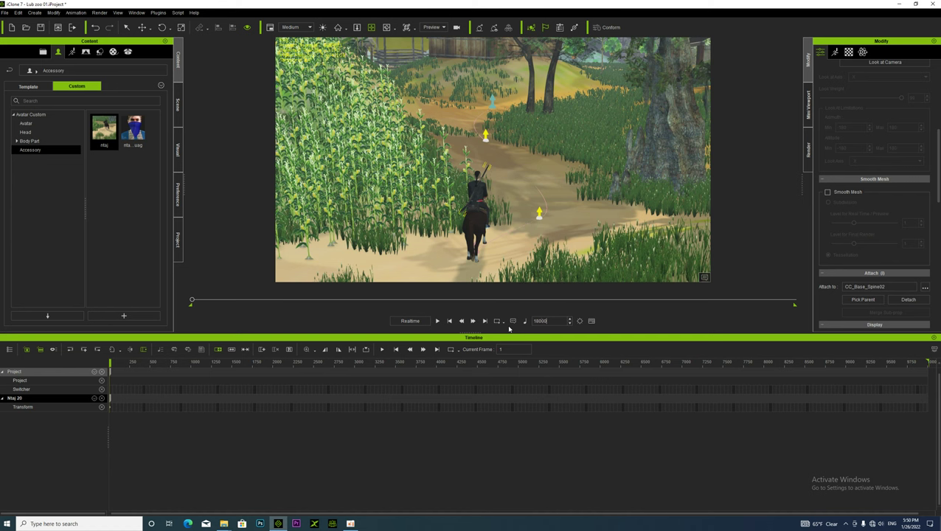
key("Return")
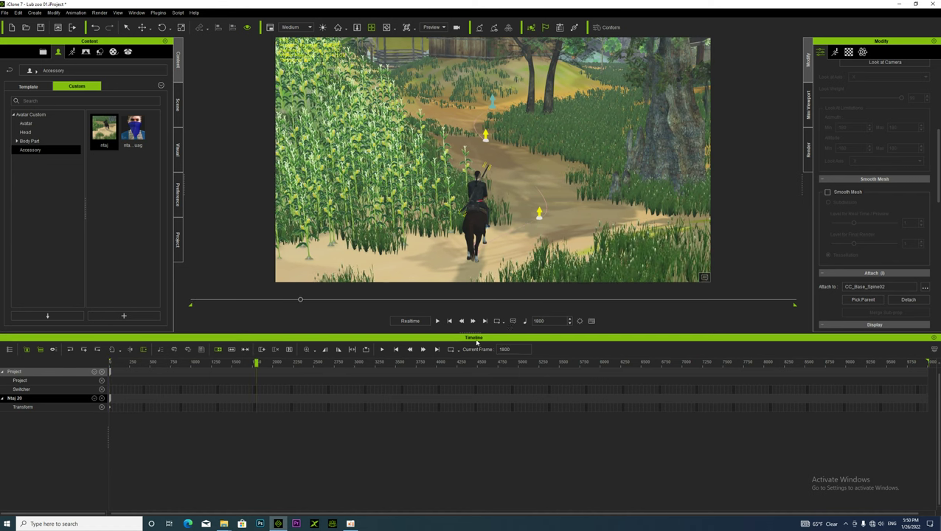
- Apply the Sawv motion from the Horse_animation019_imotion folder in File Explorer to the horse at frame 1800
mouse_move(476, 226)
right_mouse_down()
mouse_move(488, 249)
mouse_move(543, 217)
mouse_move(557, 226)
mouse_move(505, 266)
mouse_move(472, 224)
right_mouse_up()
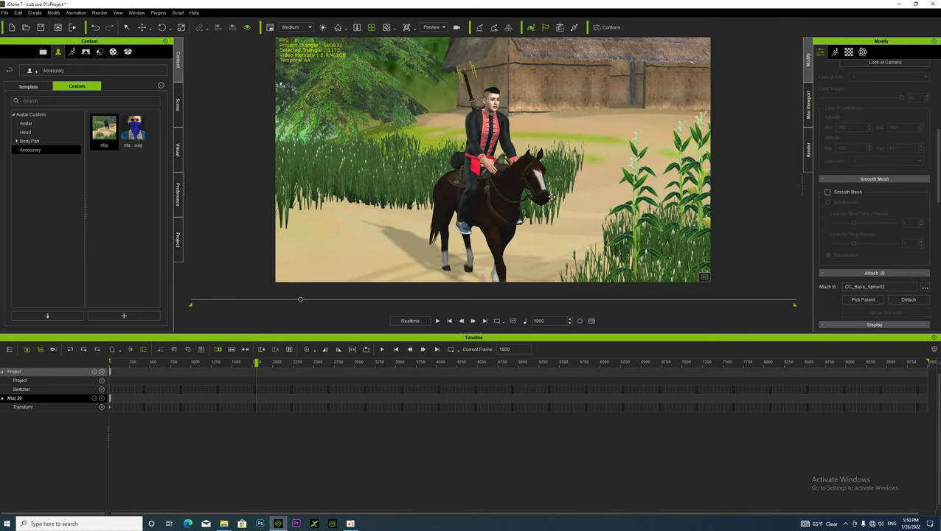
left_click_drag(566, 237, 531, 207, "alt")
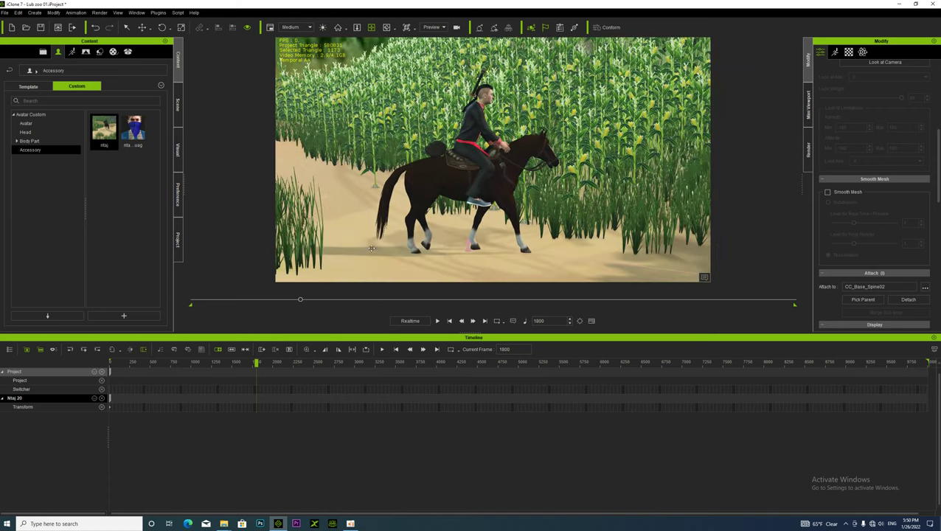
mouse_move(223, 524)
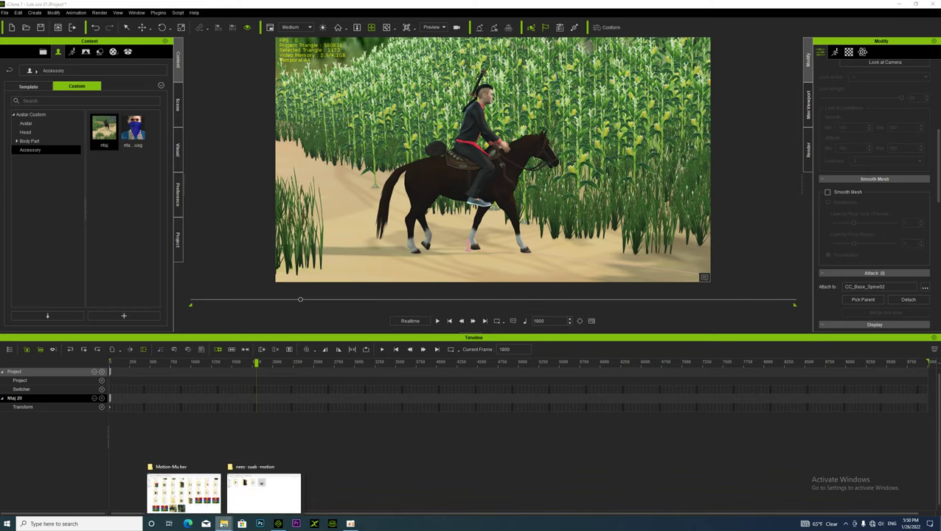
left_click(242, 493)
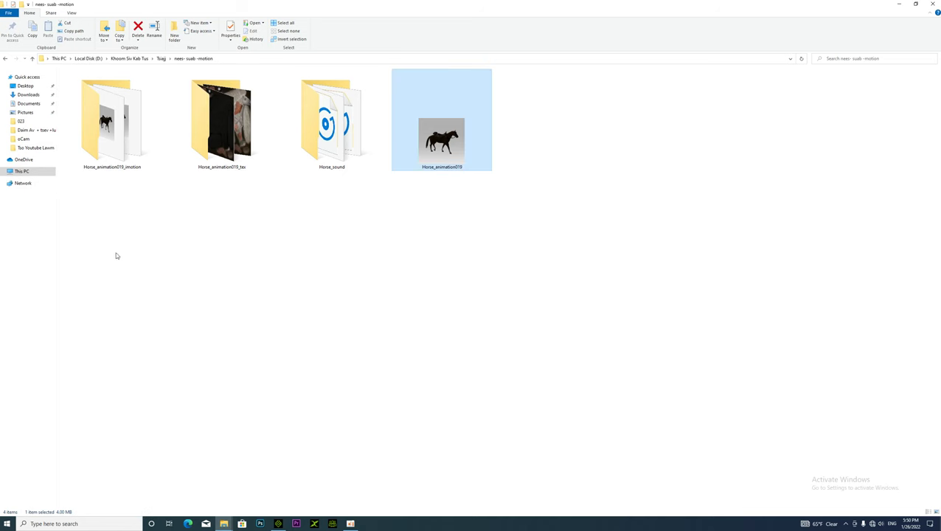
double_click(114, 150)
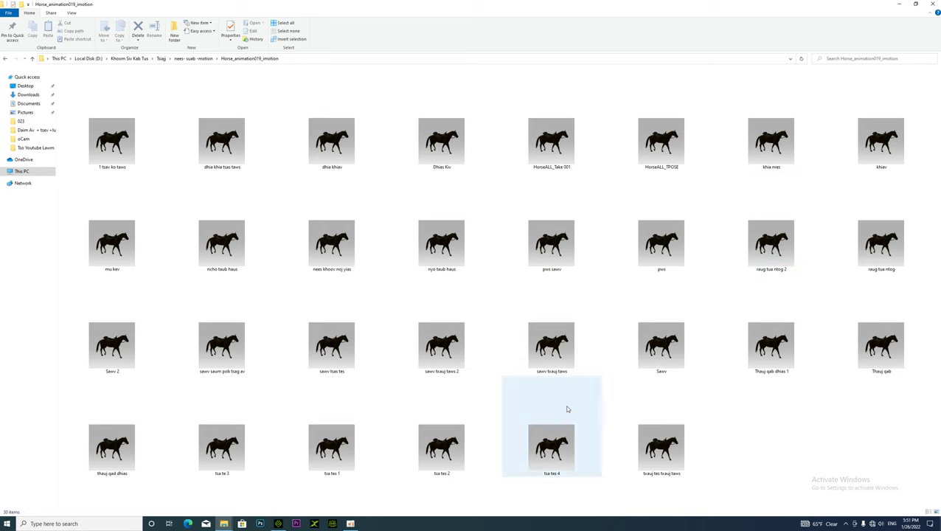
left_click(667, 347)
left_click_drag(666, 347, 468, 186)
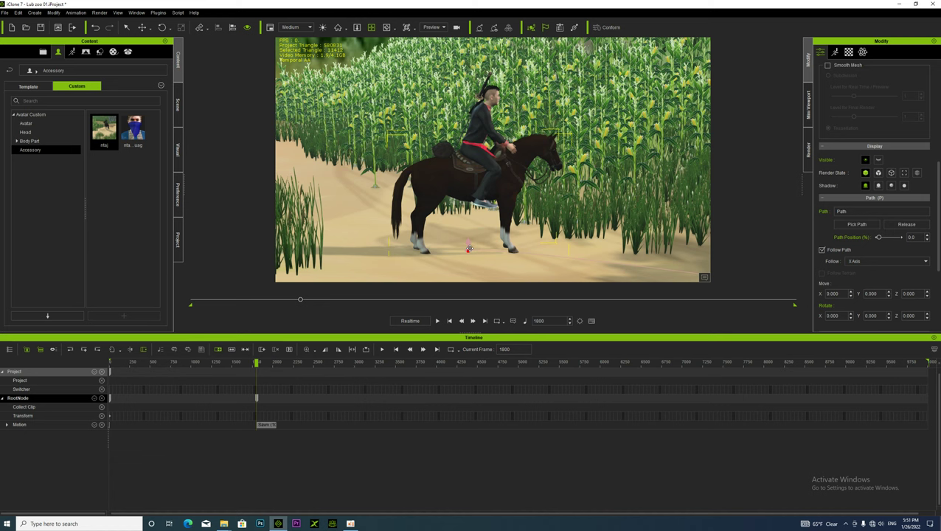
- Play back the horse's motion before and during the Sawv clip, and move the clip to the start of the timeline
key("space")
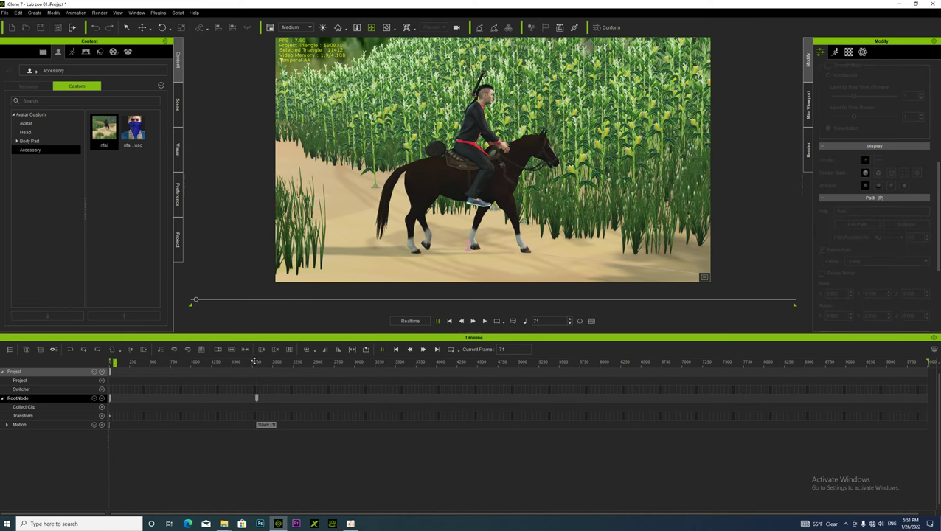
key("space")
scroll(277, 436, "up", 5)
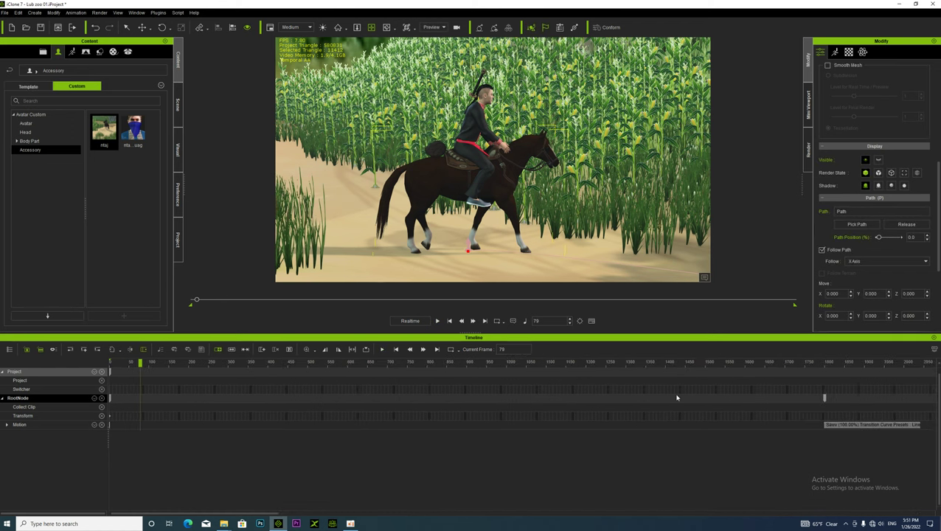
double_click(820, 410)
key("space")
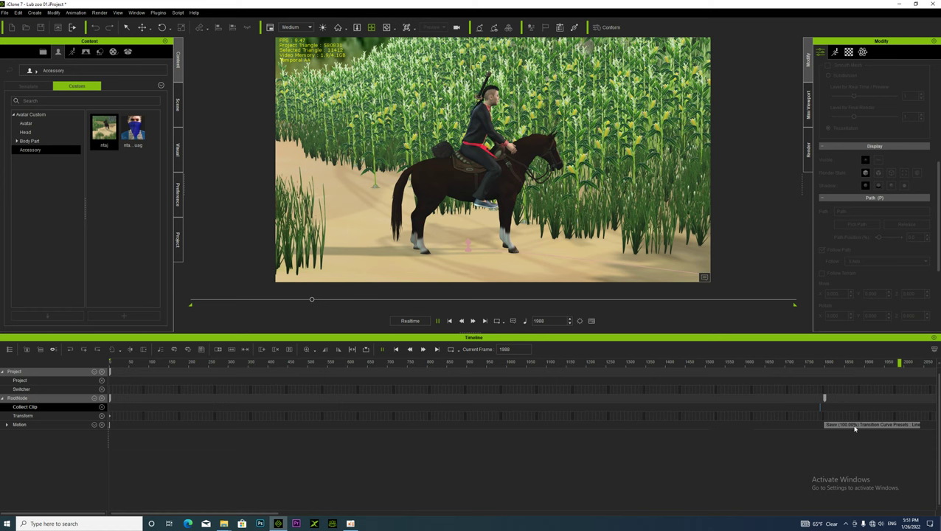
key("space")
key("ctrl+z")
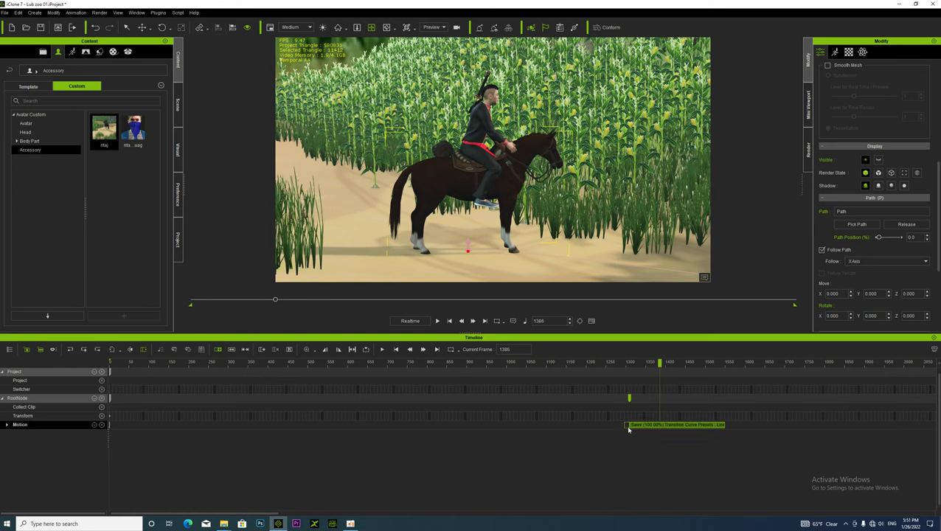
left_click_drag(638, 426, 5, 482)
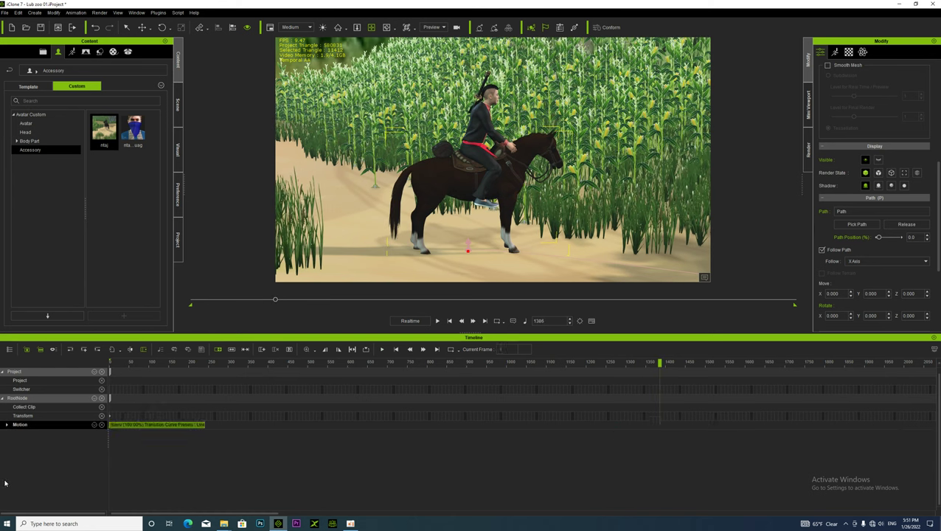
- Apply the Sawv 2 motion from the File Explorer folder to the horse at frame 1791 and play it back
left_click_drag(273, 517, 295, 517)
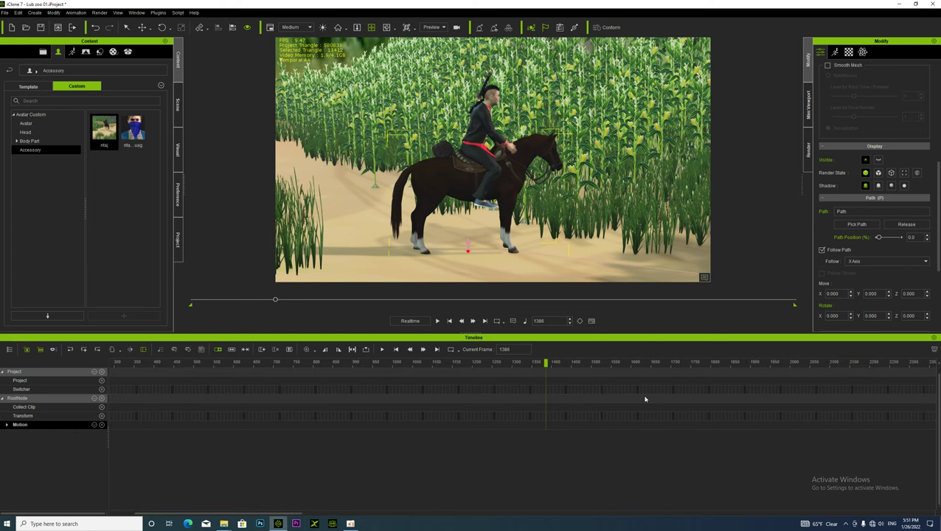
left_click(707, 363)
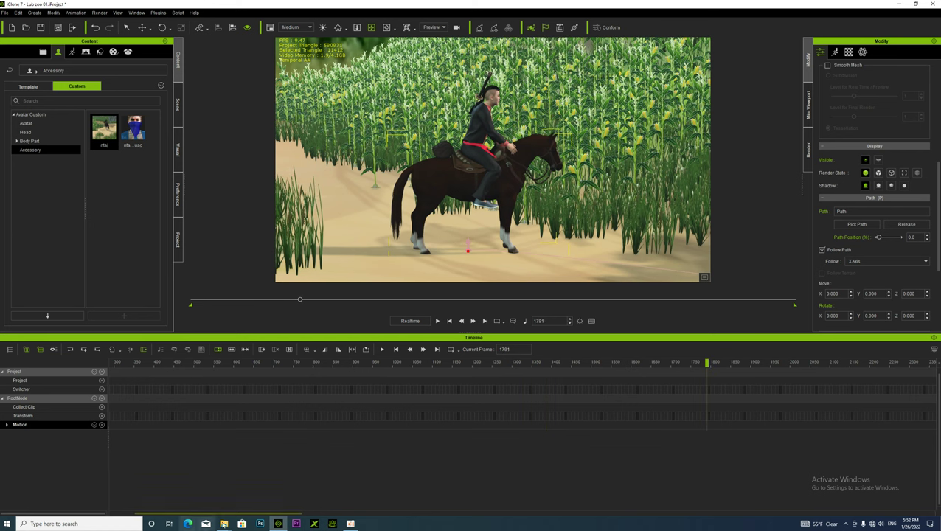
mouse_move(224, 524)
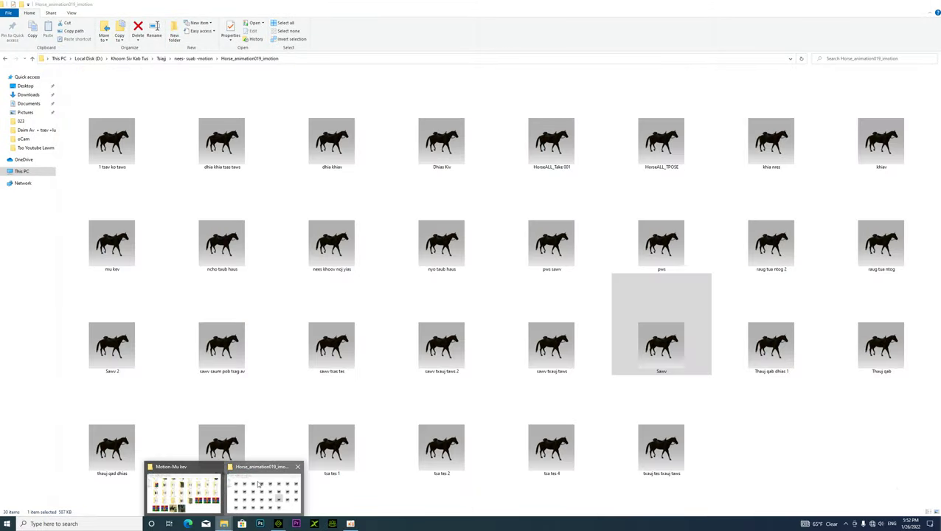
left_click(264, 493)
left_click_drag(146, 369, 470, 200)
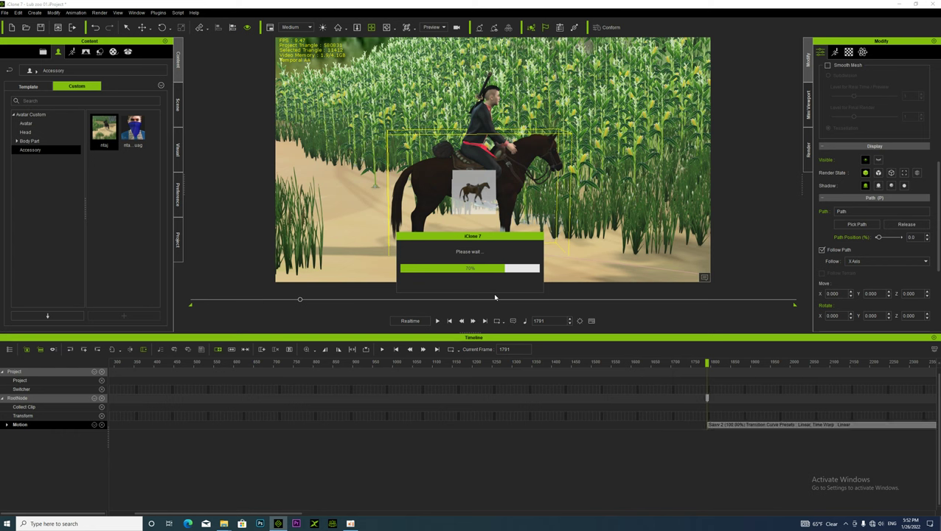
key("space")
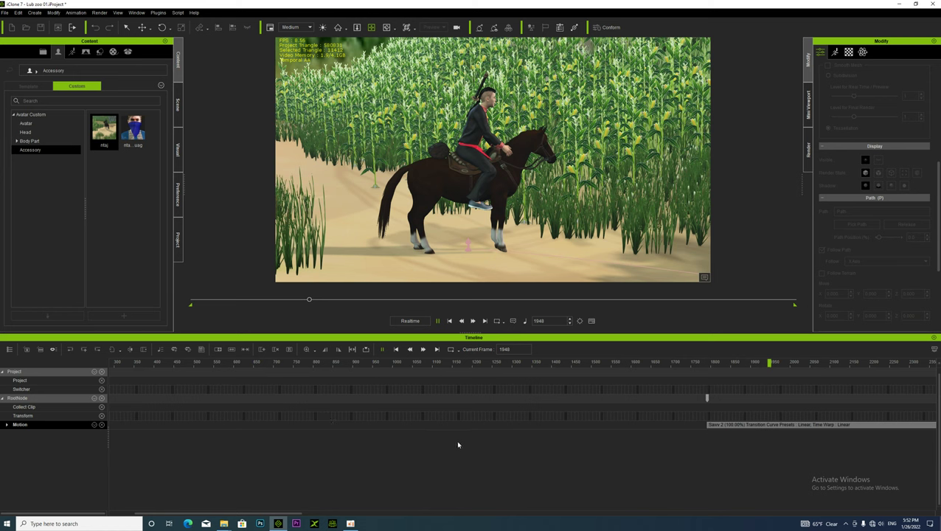
key("space")
- Go to frame 1793, near the start of the horse's Sawv 2 motion clip
scroll(737, 403, "down", 4, "ctrl")
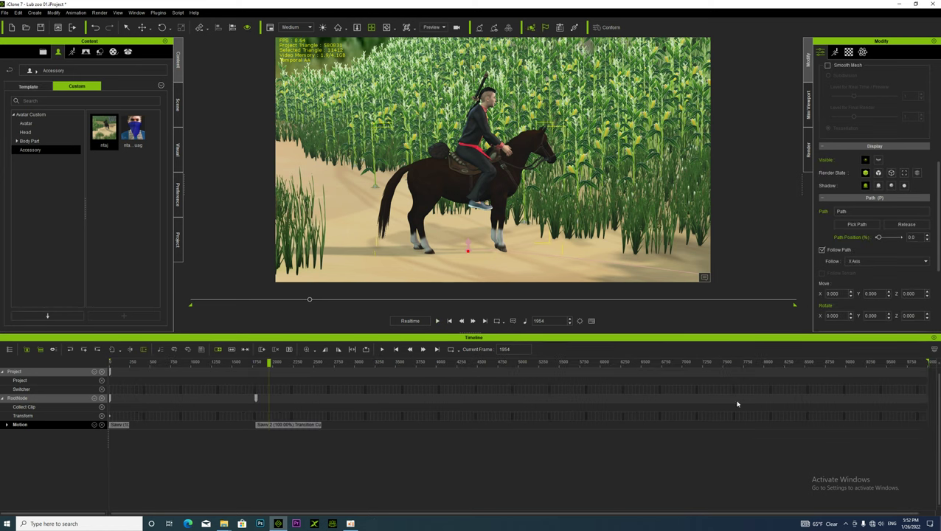
scroll(301, 491, "up", 10)
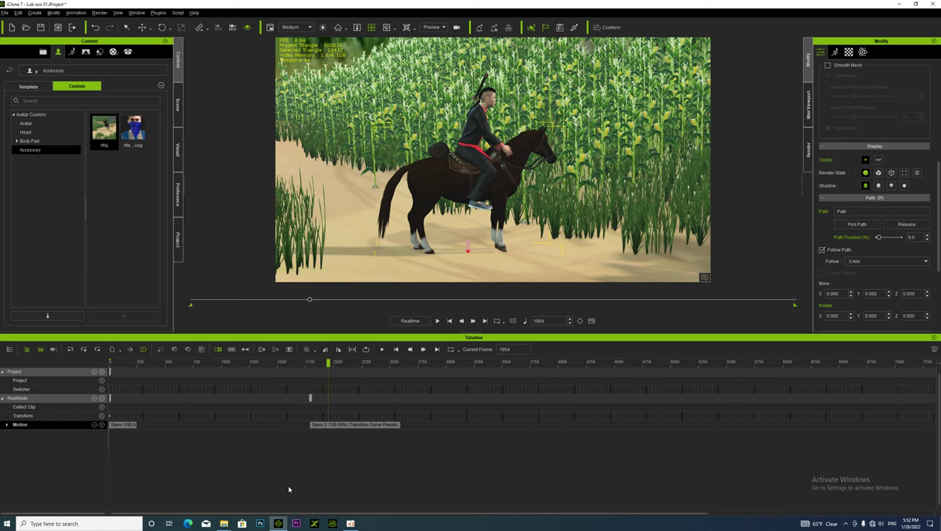
scroll(389, 485, "up", 4)
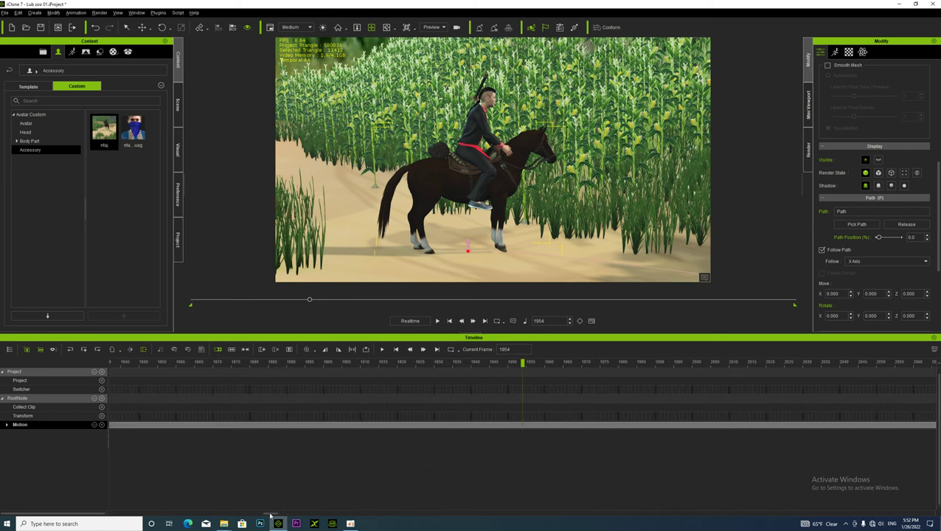
left_click_drag(272, 513, 256, 513)
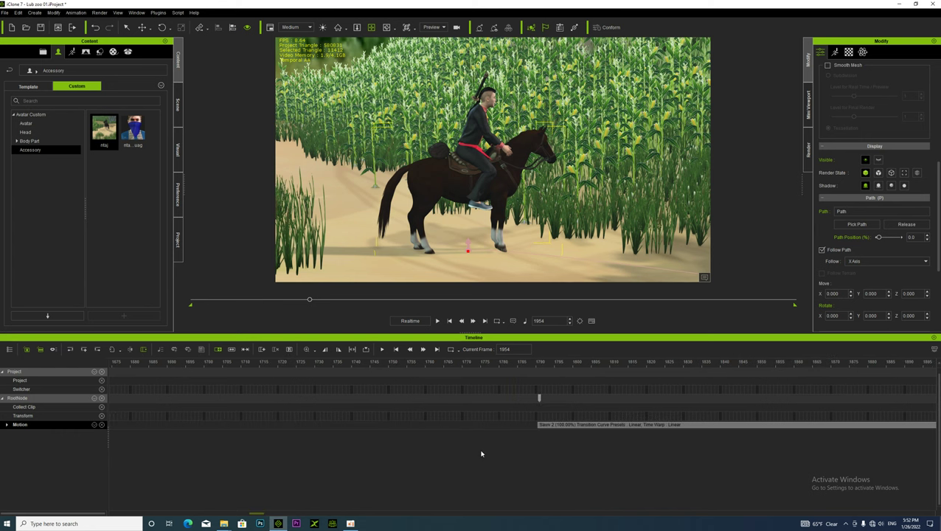
left_click(547, 417)
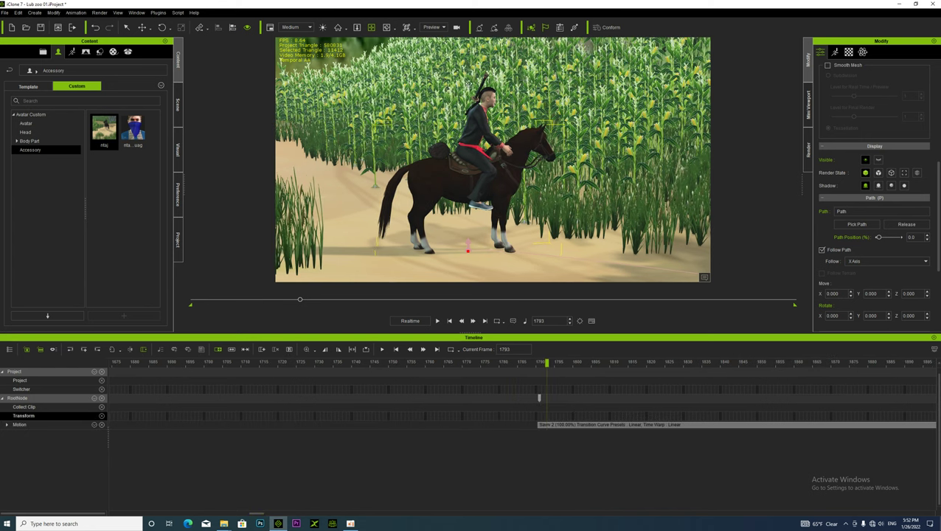
- Select avatar 68 and examine the mounted rider from the side, front and back, including the route ahead
right_click_drag(402, 193, 347, 216)
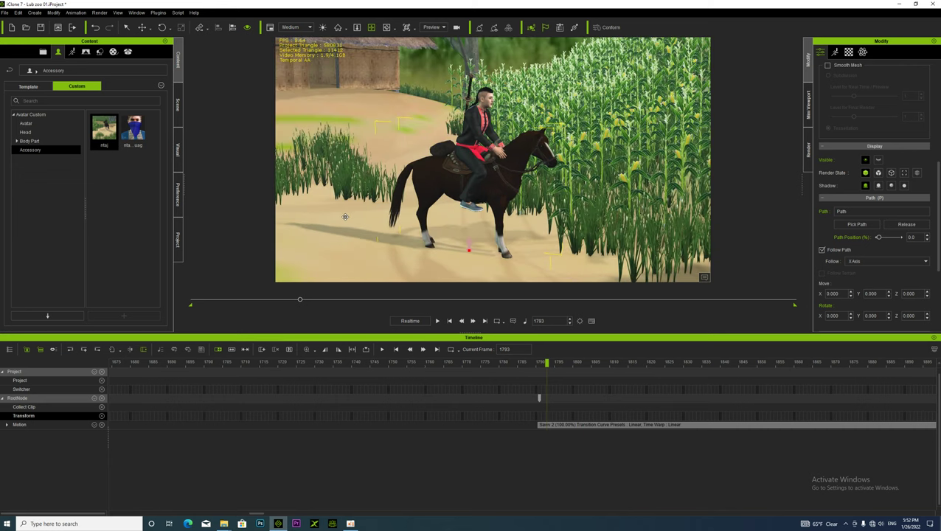
right_click_drag(445, 154, 470, 117)
left_click(472, 116)
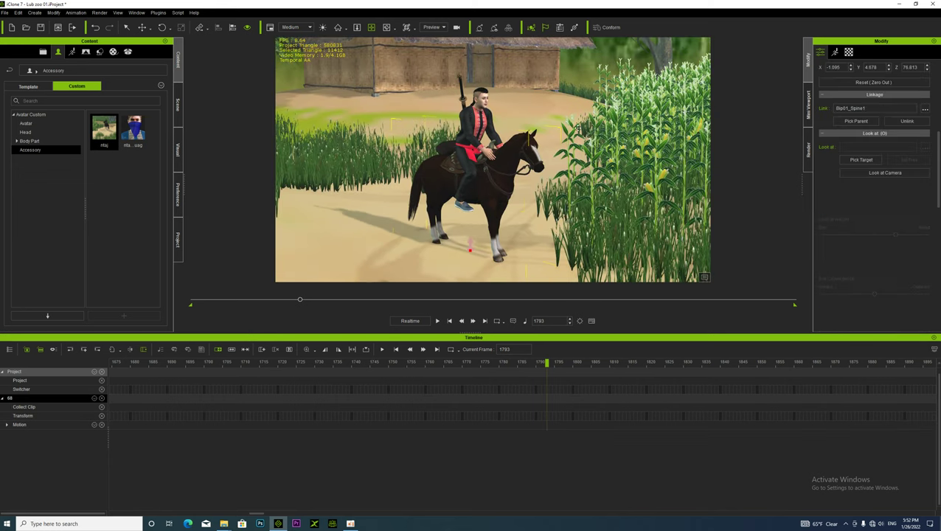
right_click_drag(528, 162, 414, 197)
right_click_drag(549, 201, 561, 233)
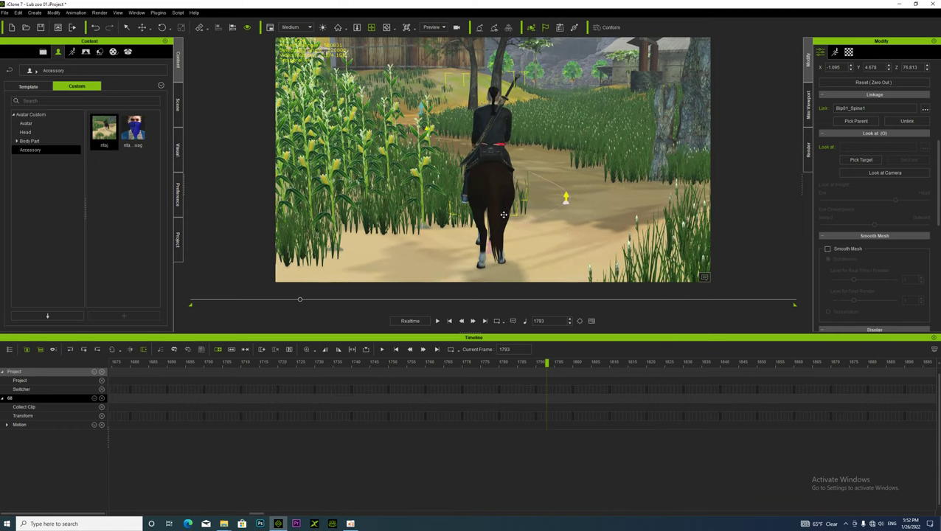
middle_click_drag(503, 211, 498, 244)
right_click_drag(498, 243, 511, 209)
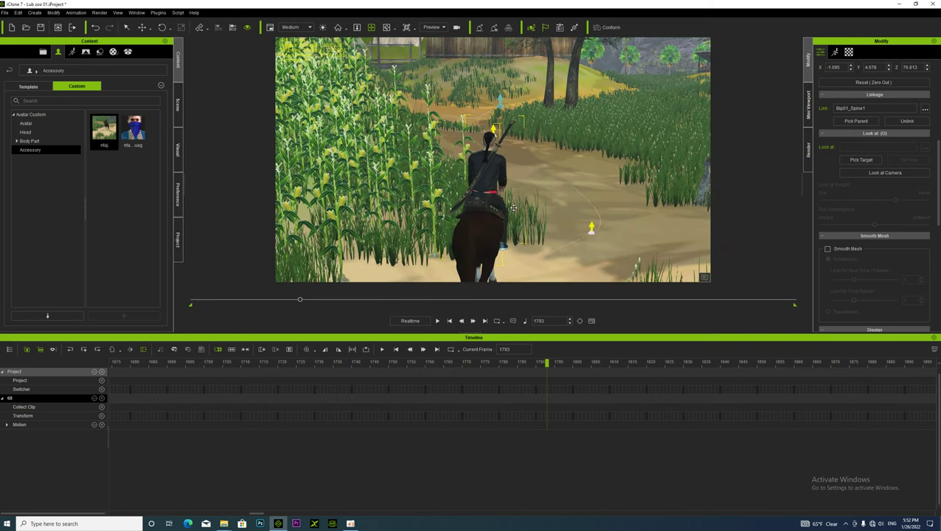
right_click_drag(511, 198, 461, 218)
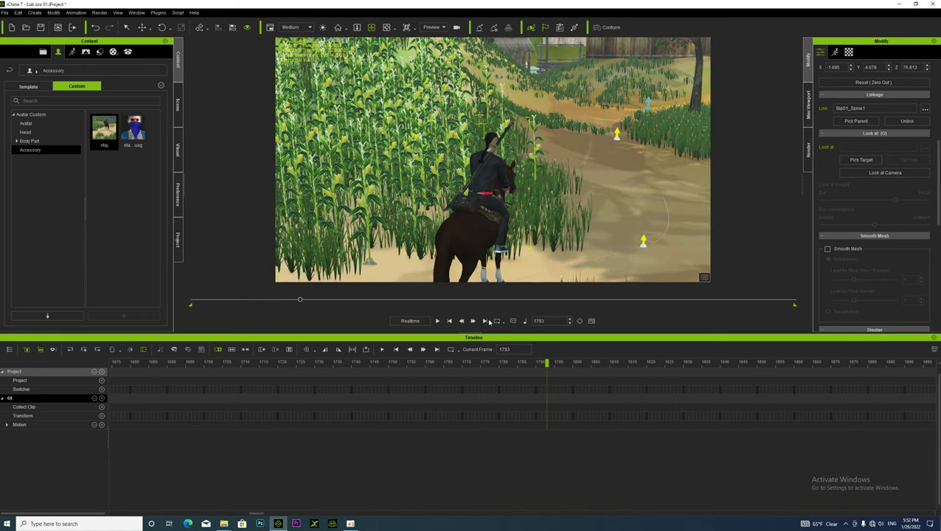
- Minimize the open windows to reach the desktop and launch Adobe Premiere Pro
left_click(899, 5)
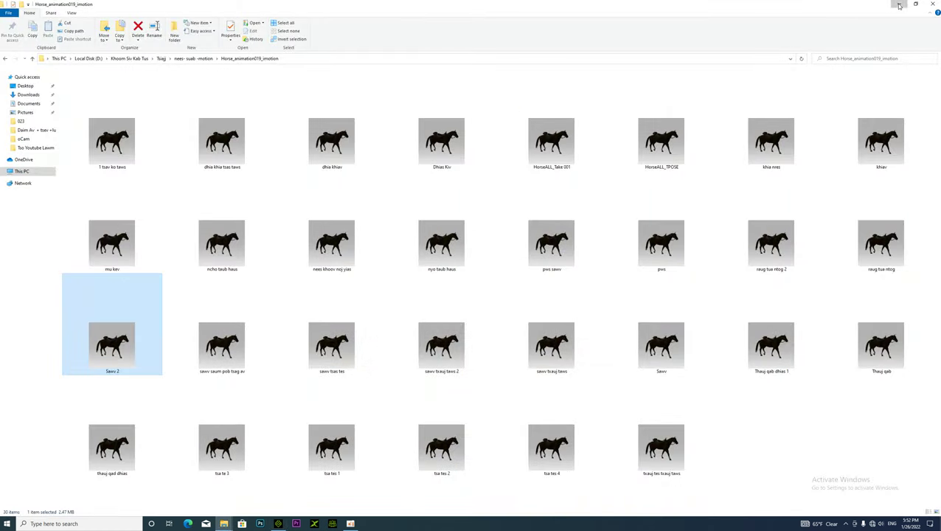
left_click(899, 4)
left_click(899, 4)
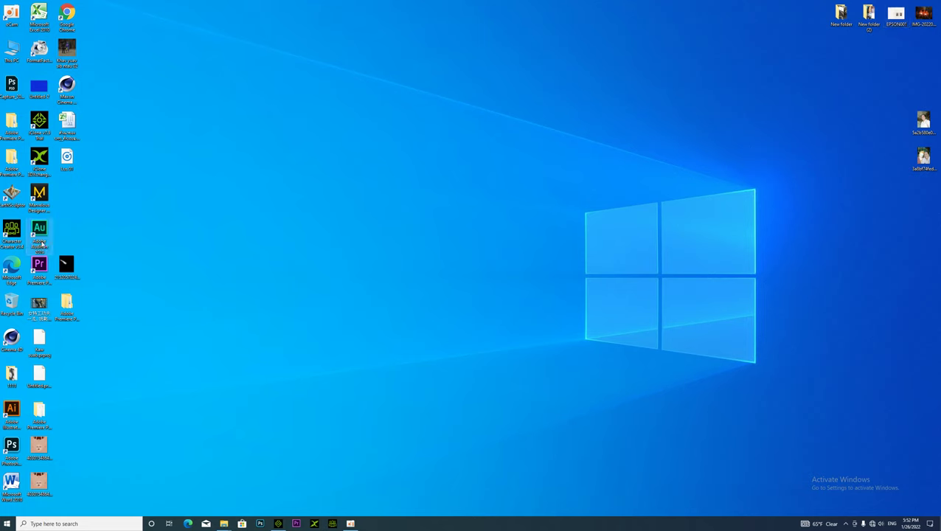
double_click(41, 253)
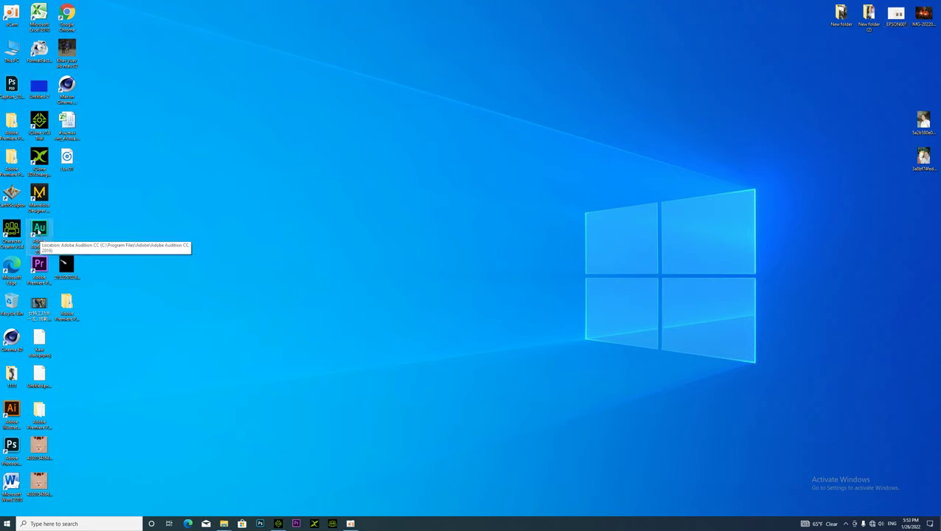
left_click(32, 264)
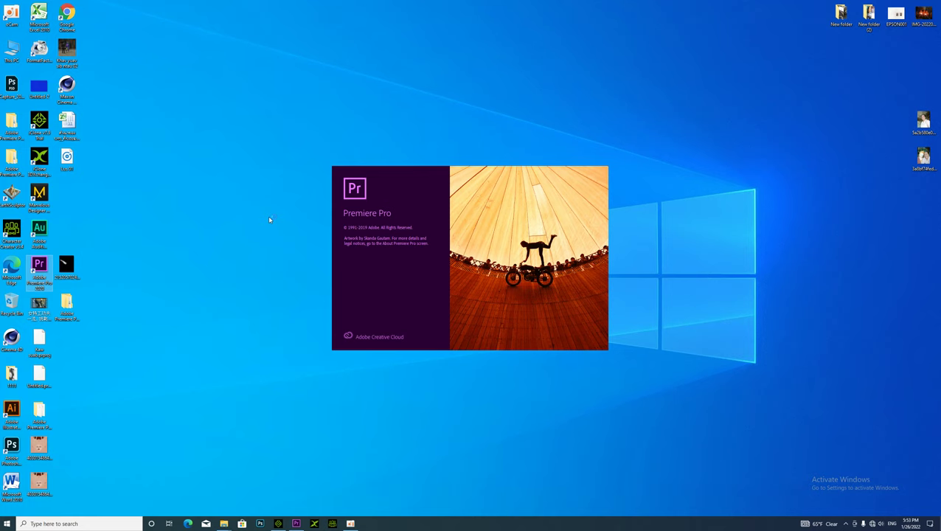
left_click(350, 524)
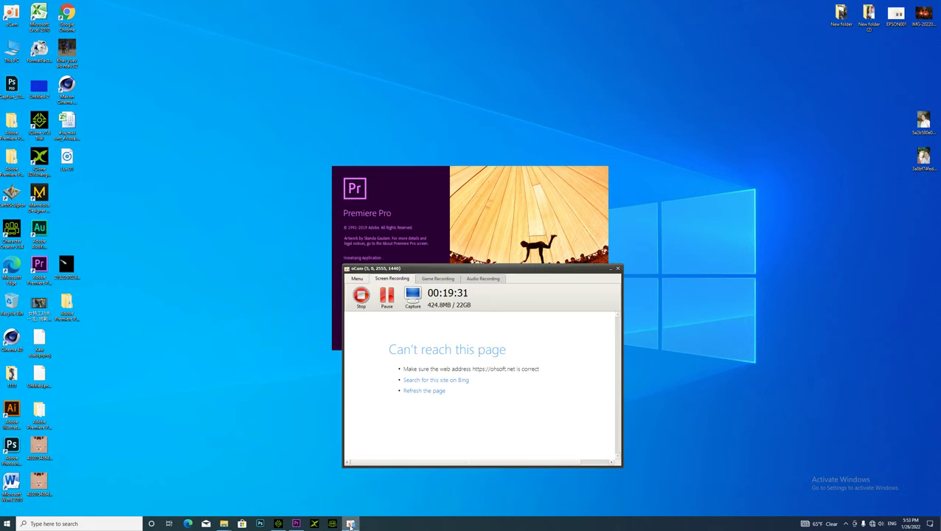
left_click(611, 269)
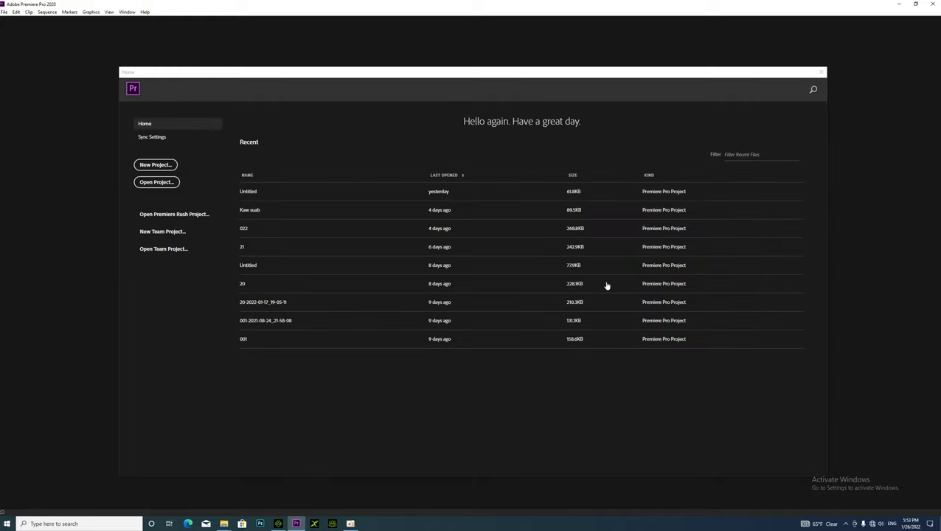
- Open the Kaw suab.prproj project from the Desktop folder
left_click(4, 12)
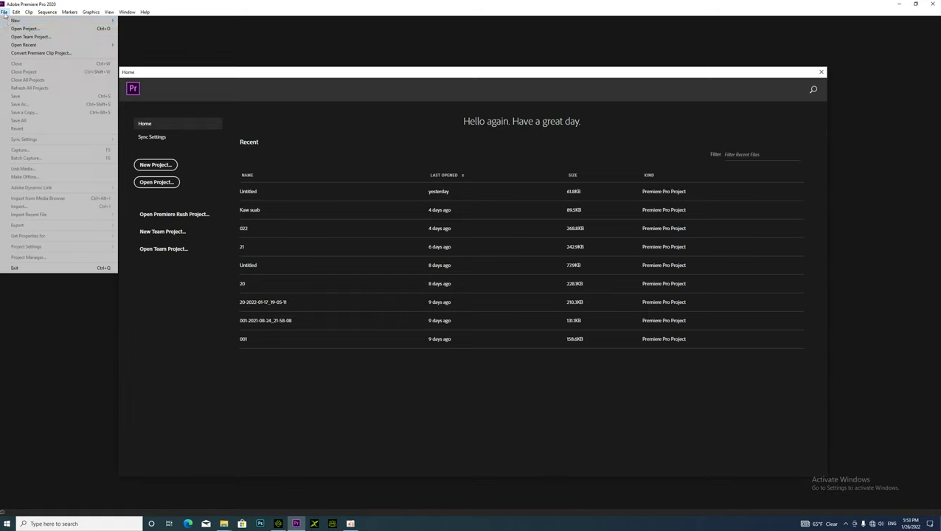
left_click(12, 29)
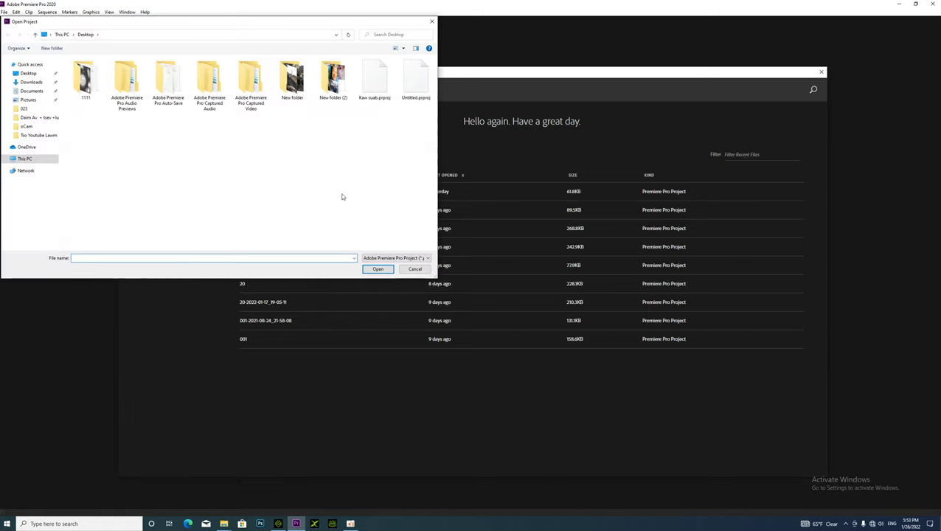
left_click(369, 80)
left_click(377, 269)
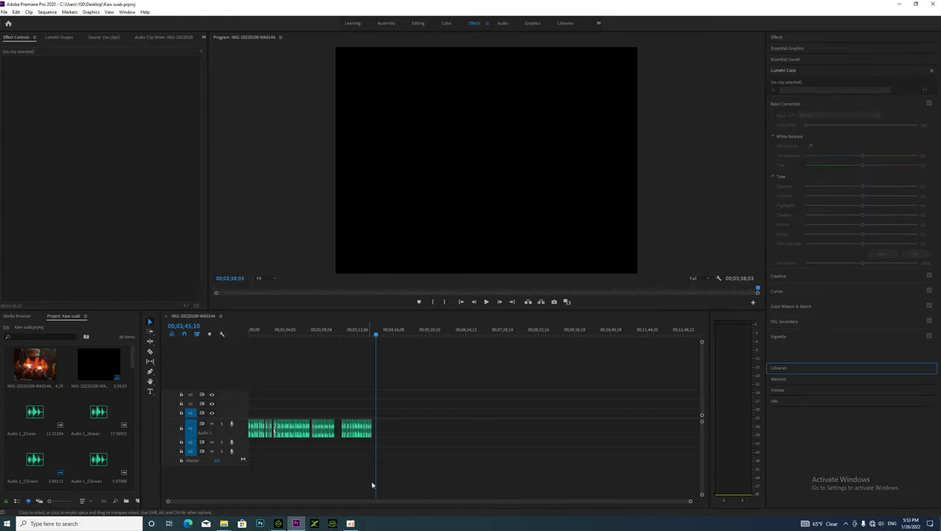
- Play the beginning of the existing sequence and delete all audio clips from the timeline
left_click_drag(391, 456, 251, 369)
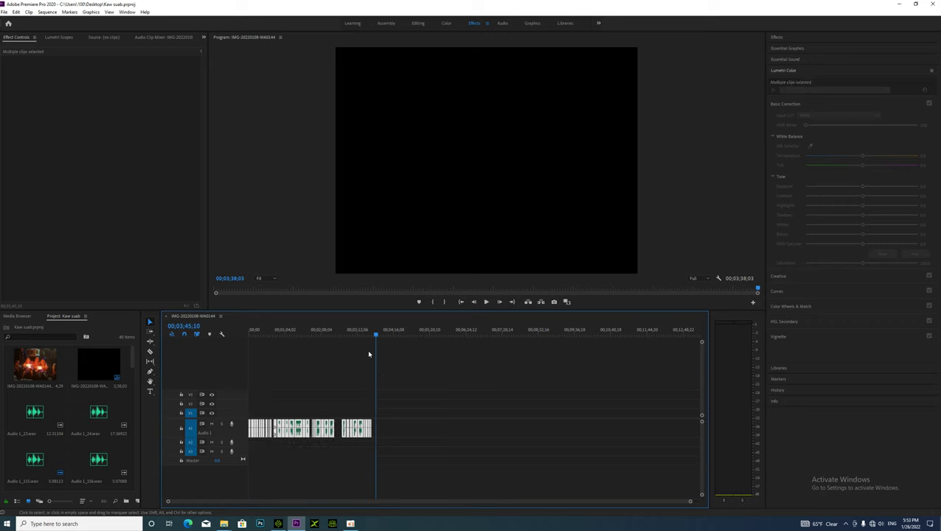
left_click_drag(375, 336, 214, 360)
key("space")
key("space")
left_click_drag(386, 460, 248, 386)
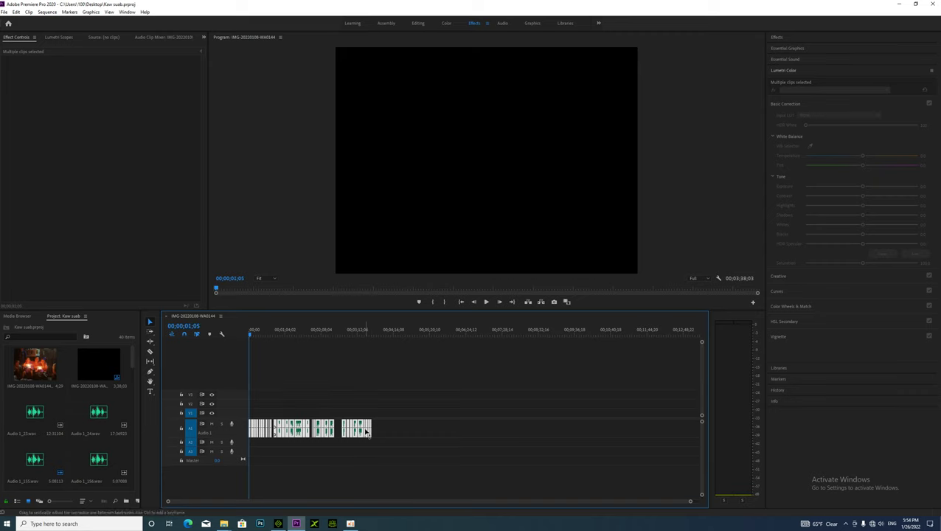
key("Delete")
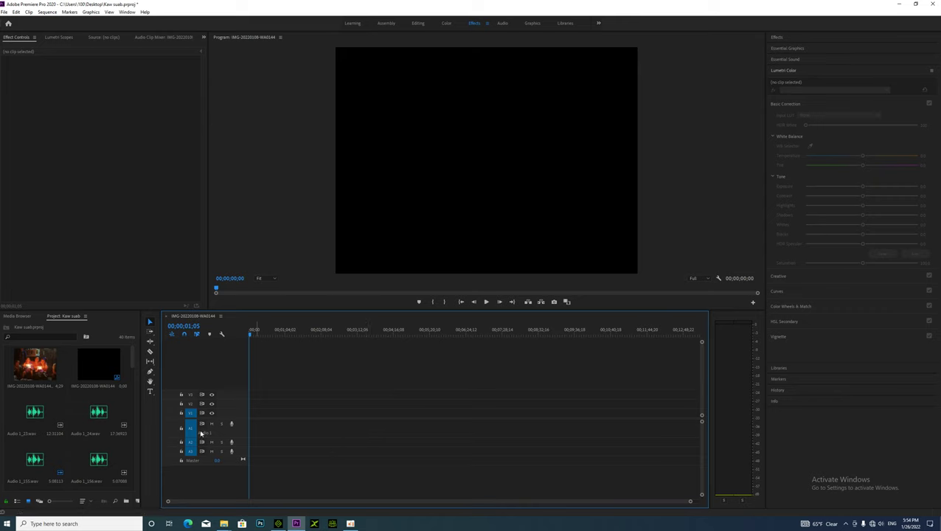
- Record a voice-over onto the Audio 1 track and raise the recorded clip's audio gain
left_click(232, 424)
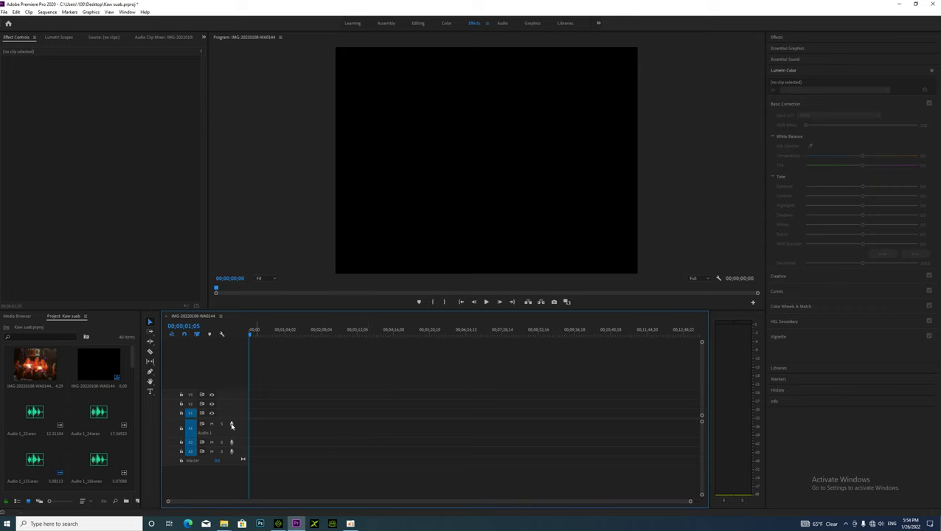
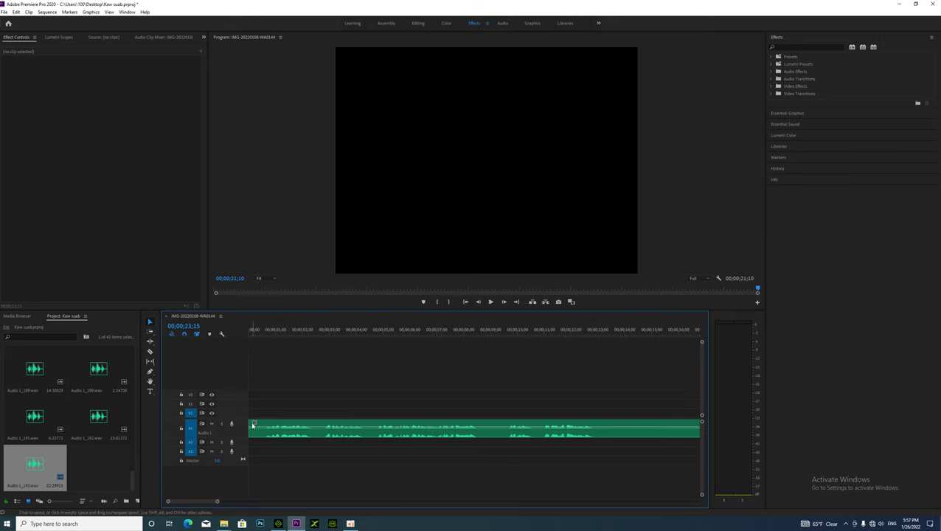
right_click(323, 426)
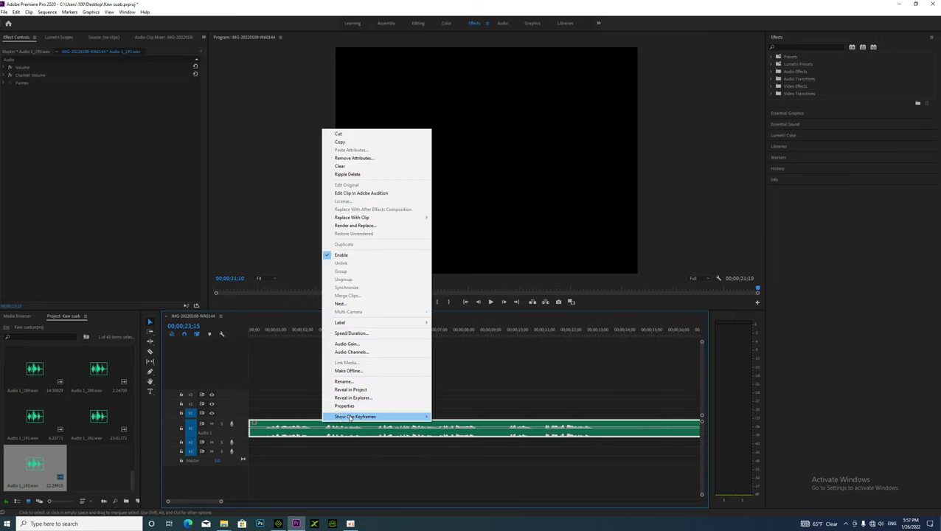
left_click(348, 344)
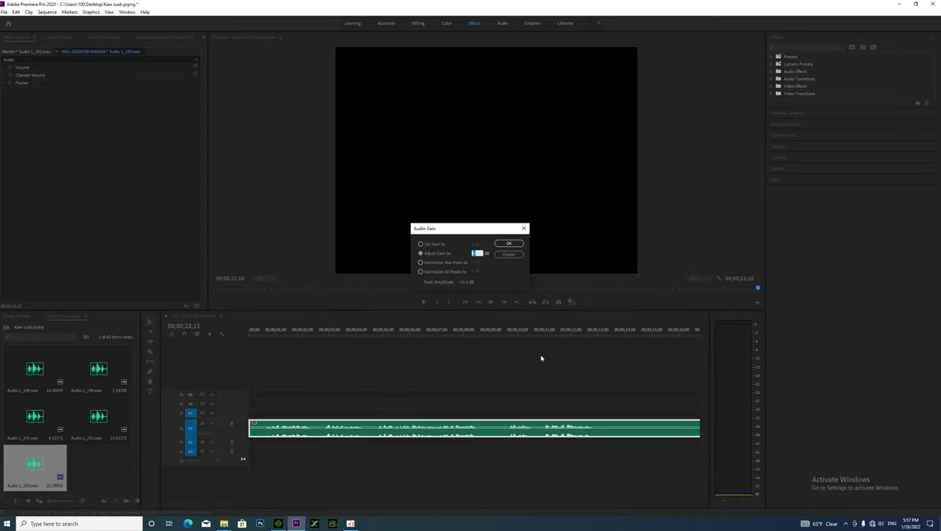
key("Return")
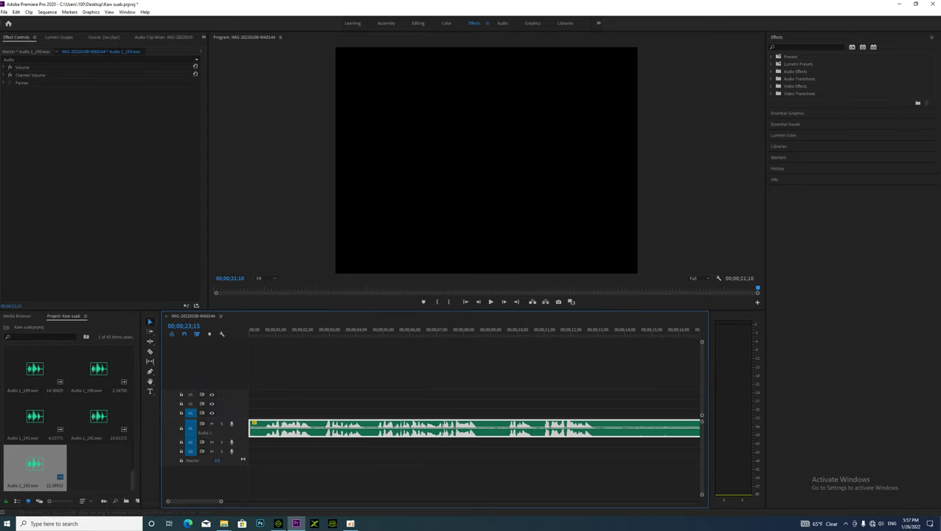
- Play back the voice-over, trim the silence from its beginning and move the clip to the start of the sequence
left_click_drag(262, 333, 196, 347)
key("space")
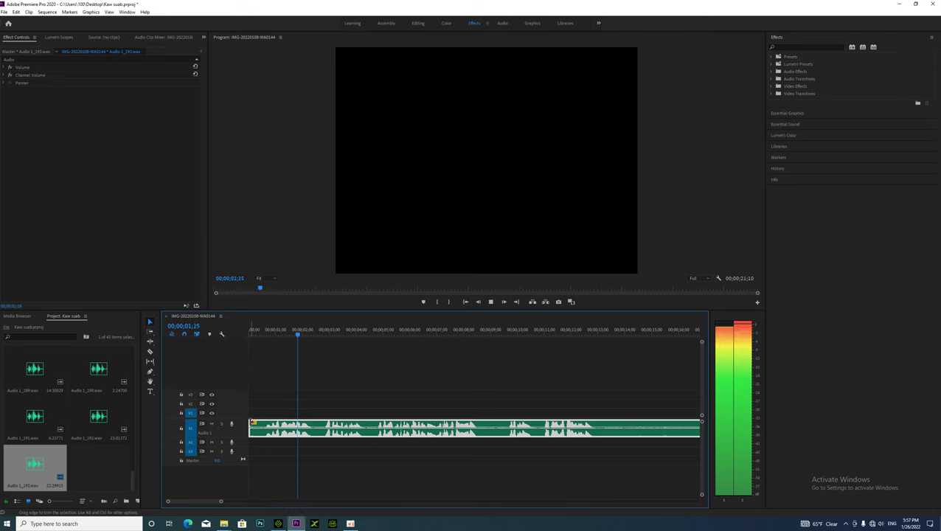
left_click_drag(252, 424, 262, 426)
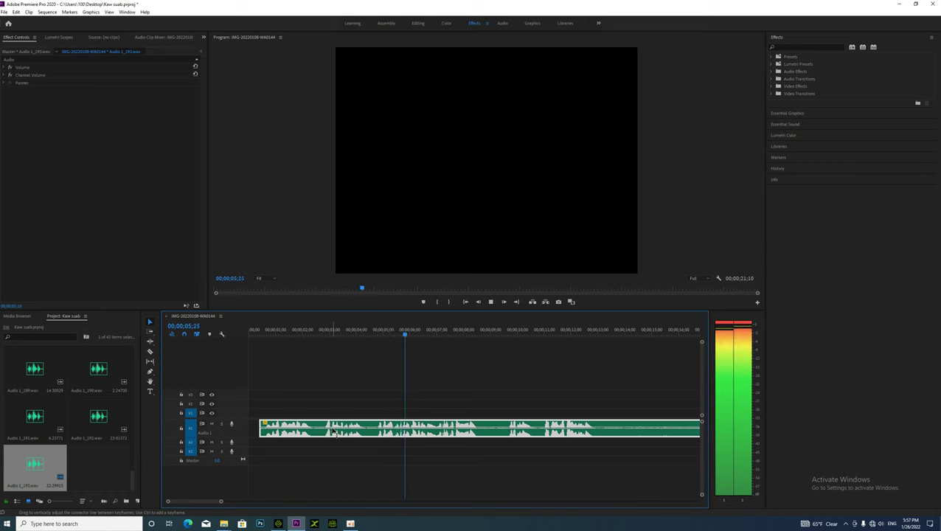
left_click_drag(221, 503, 240, 504)
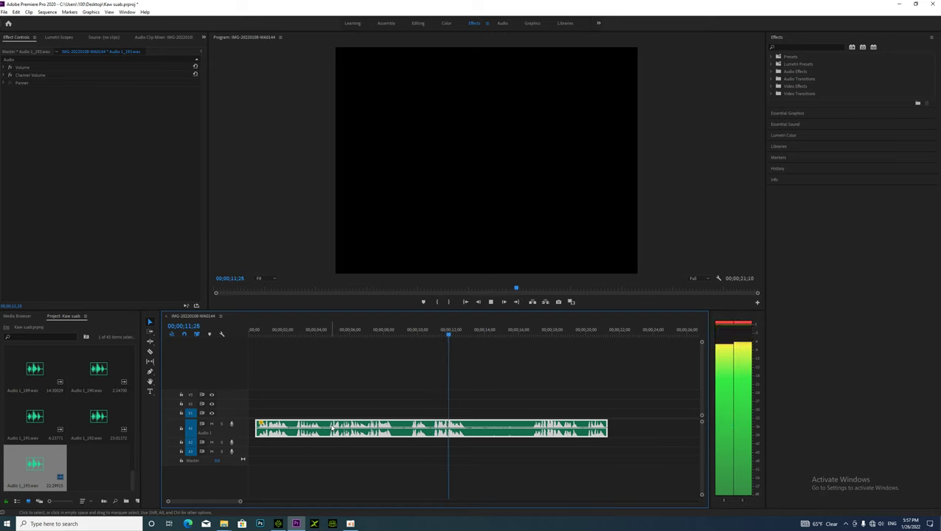
left_click_drag(322, 428, 313, 428)
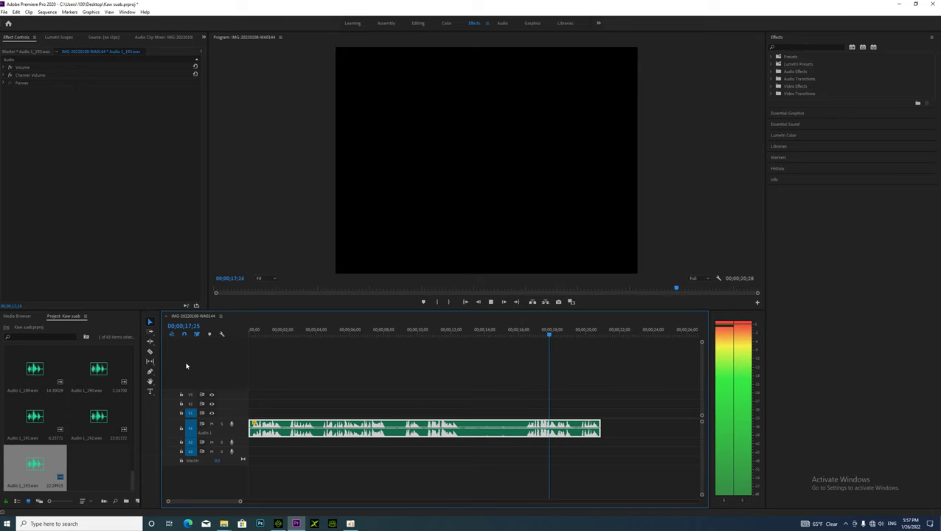
- Lower the voice clip's volume with Pen tool keyframes in the quiet stretch between about 13 and 16 seconds
left_click(149, 371)
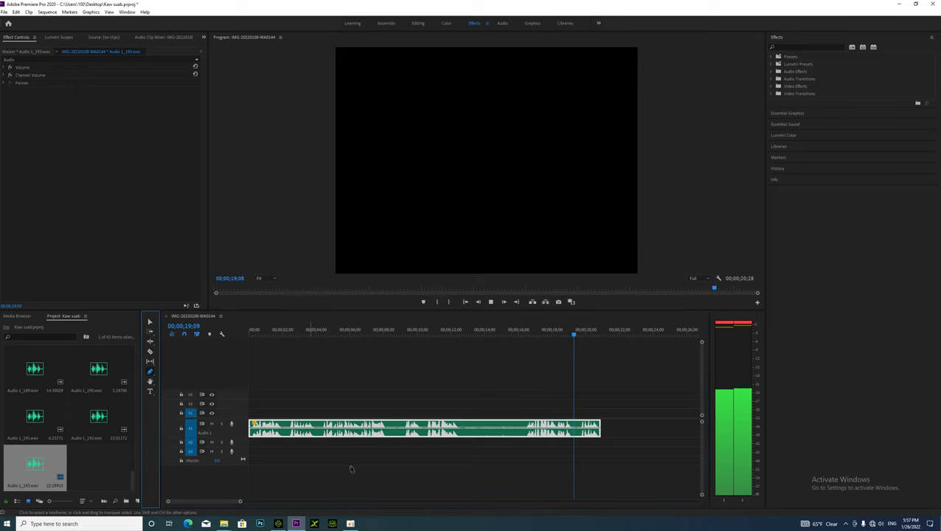
left_click(463, 428)
left_click(468, 428)
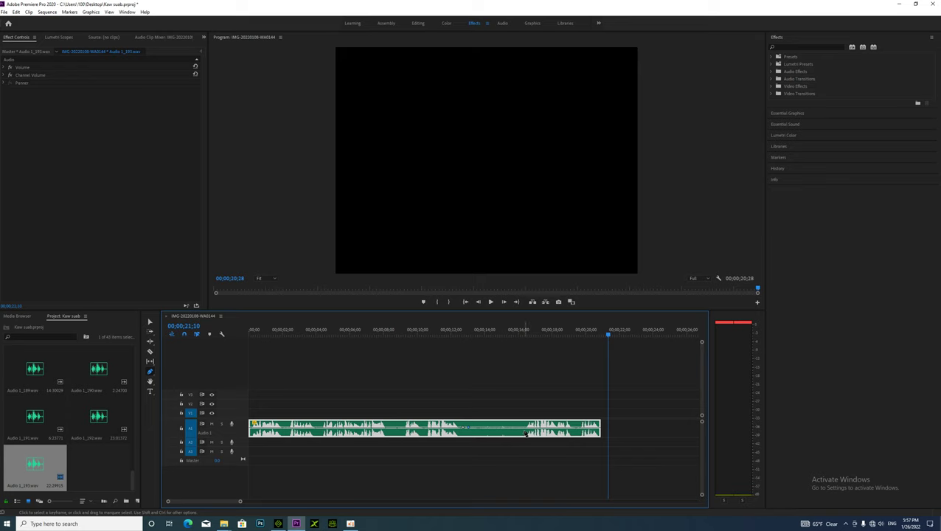
left_click_drag(516, 430, 469, 435)
left_click(148, 323)
- Export the voice-over sequence as an MP3 file named 01-2 in folder 023
left_click_drag(611, 487, 249, 338)
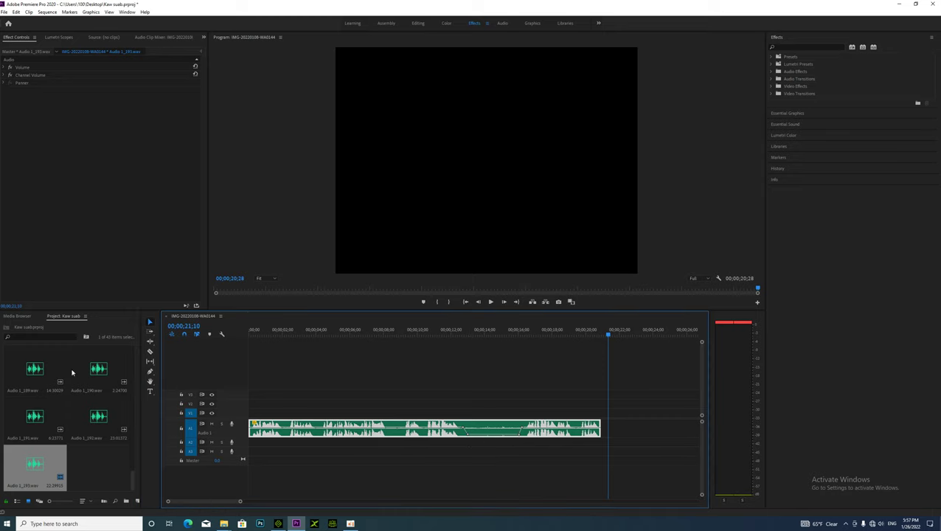
left_click(4, 12)
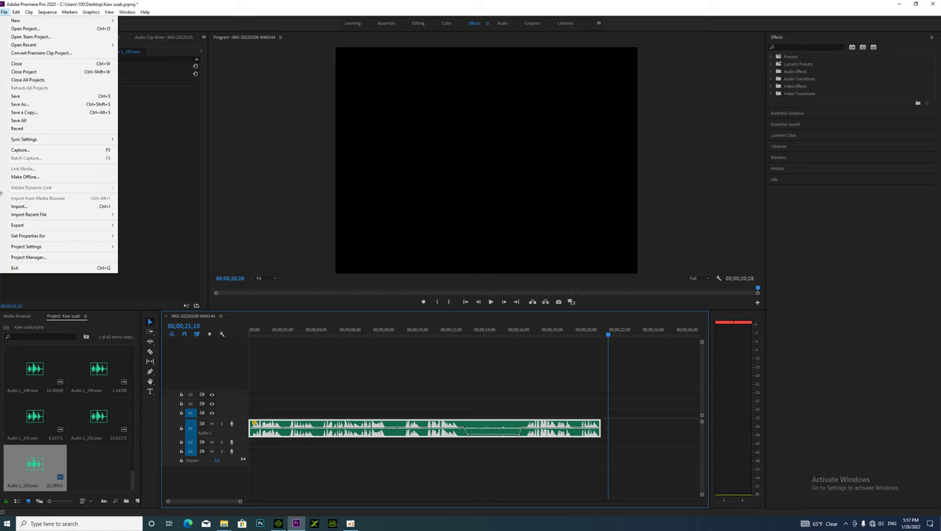
mouse_move(27, 226)
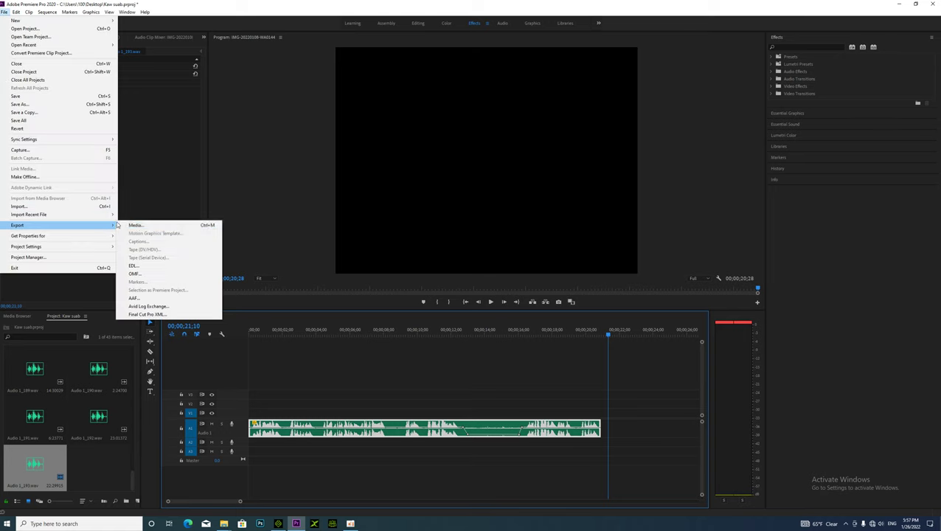
left_click(155, 225)
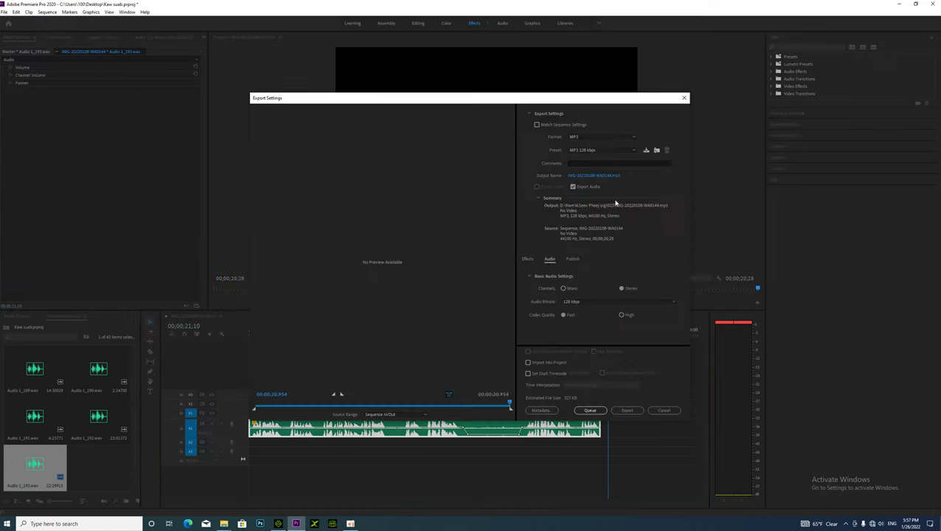
left_click(602, 176)
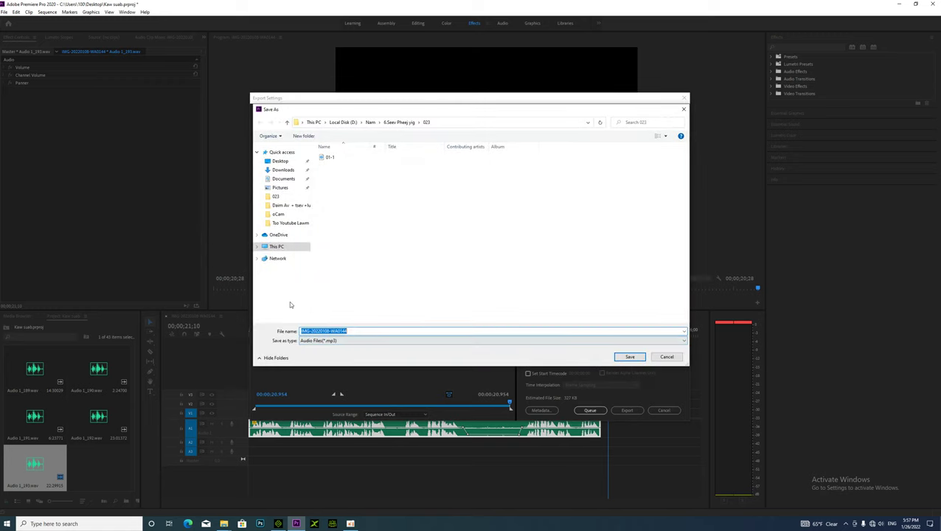
type("01-")
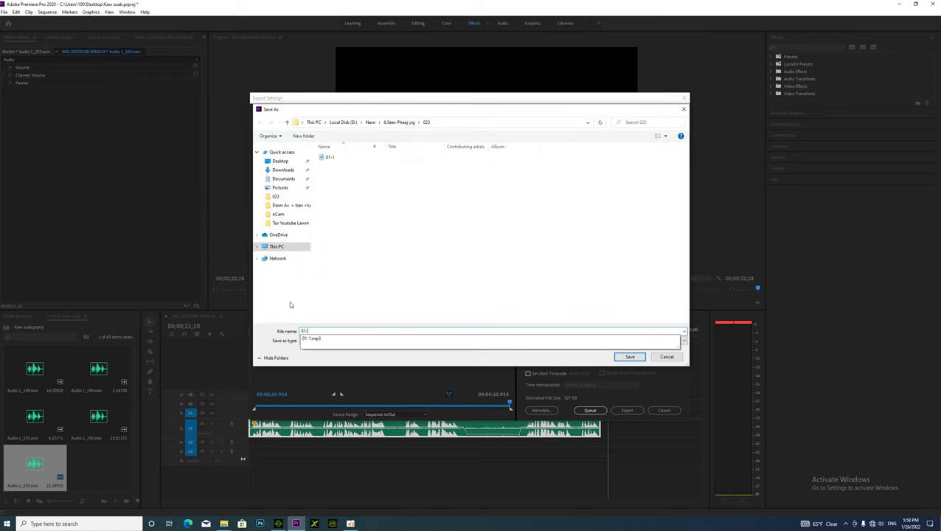
type("2")
left_click(629, 357)
left_click(627, 410)
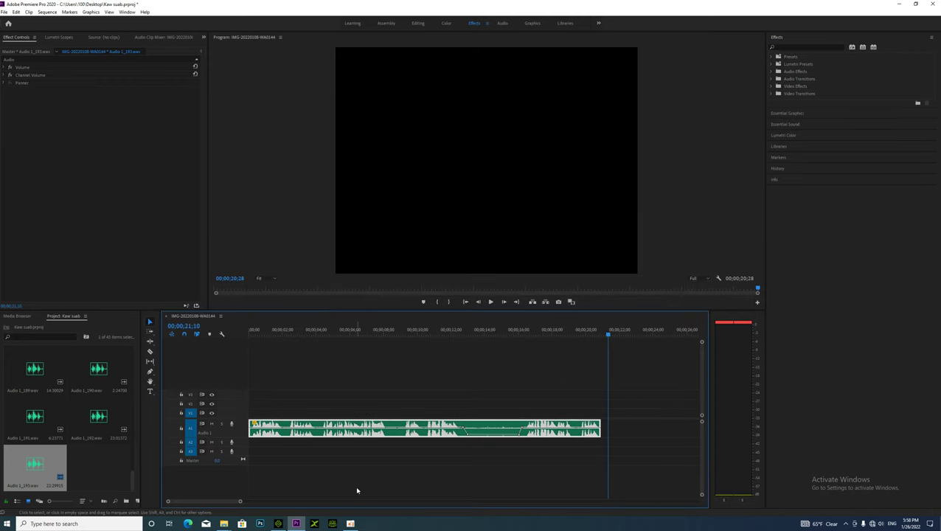
- Switch to iClone, turn the view to the rider's front and start creating a voice script for avatar 68 from an audio file
left_click(278, 524)
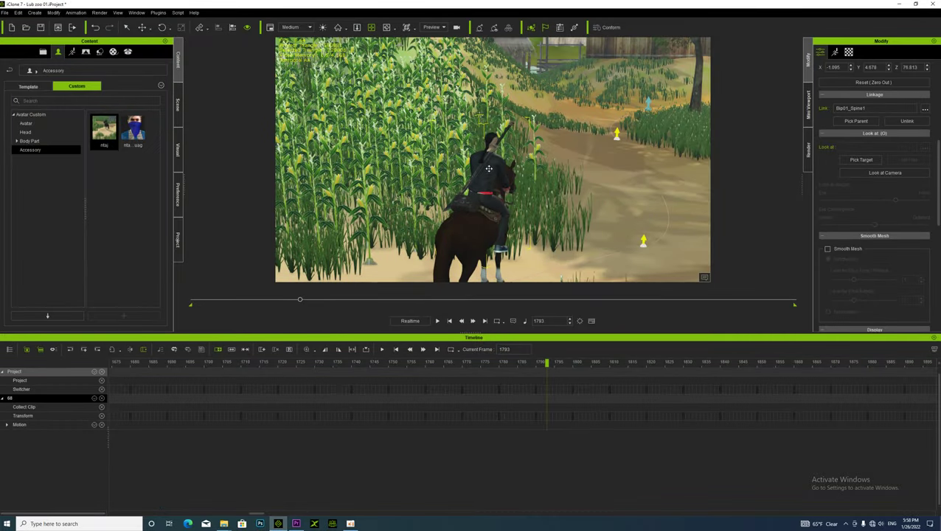
right_click_drag(523, 191, 612, 204, "alt")
scroll(467, 209, "up", 3)
right_click_drag(466, 209, 496, 178, "alt")
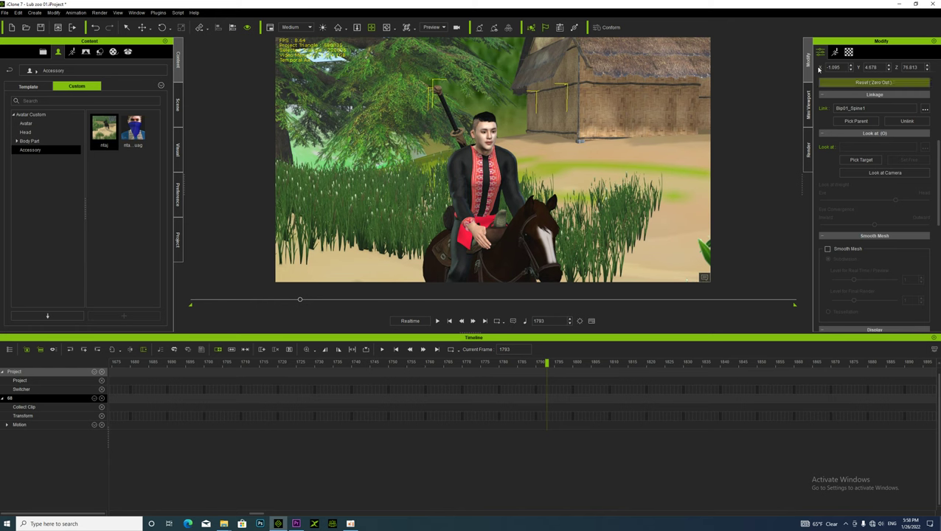
left_click(835, 52)
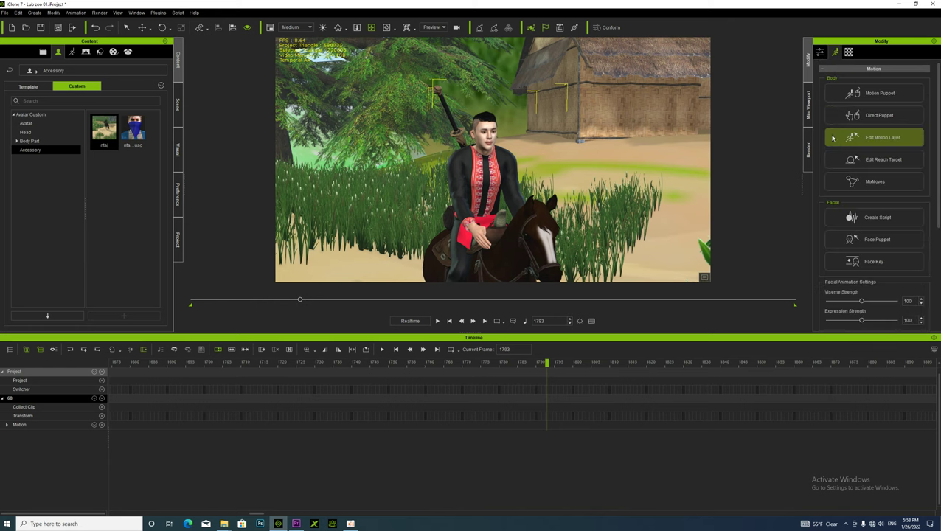
left_click(859, 216)
left_click(466, 258)
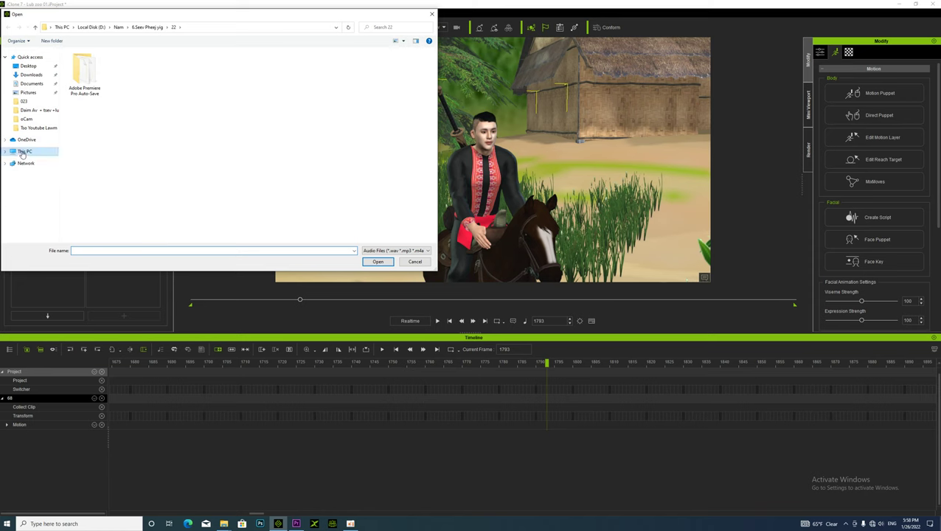
- Load audio file 01-1 from D:\Nam\6.Seev Pheej yig\023 as the avatar's voice script at frame 1793
left_click(22, 154)
double_click(200, 143)
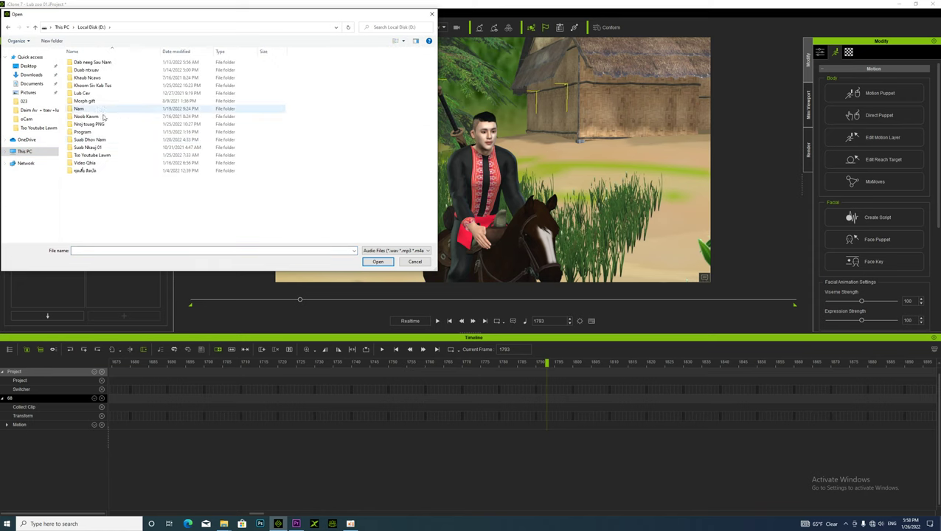
double_click(111, 112)
scroll(240, 135, "down", 3)
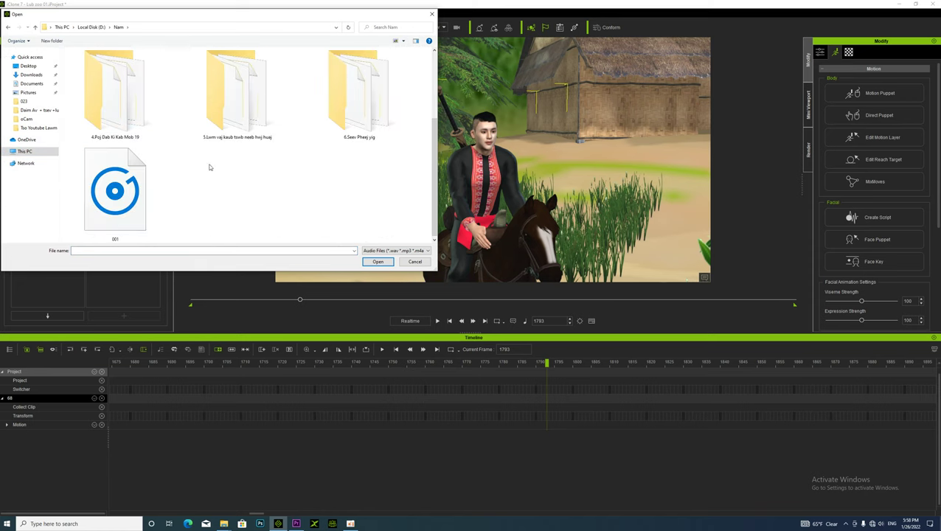
double_click(357, 94)
scroll(187, 166, "down", 5)
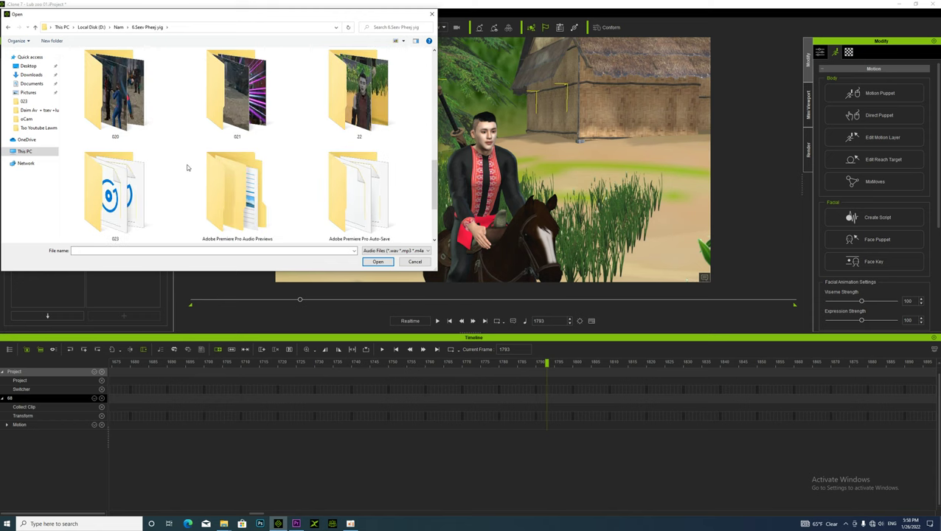
scroll(115, 200, "down", 1)
double_click(115, 195)
left_click(80, 64)
left_click(378, 262)
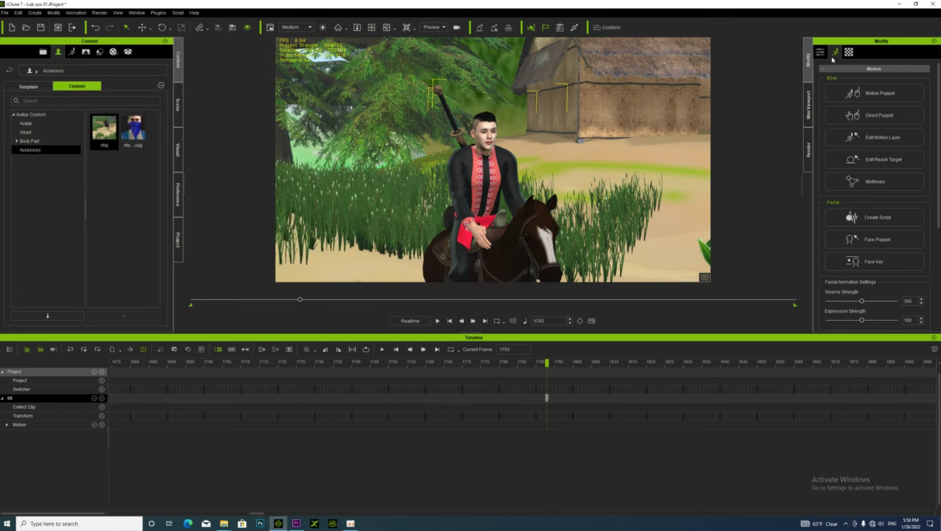
- Record a Face Puppet performance for the avatar with the Solo Feature profile from frame 1793 to 3294
left_click(867, 246)
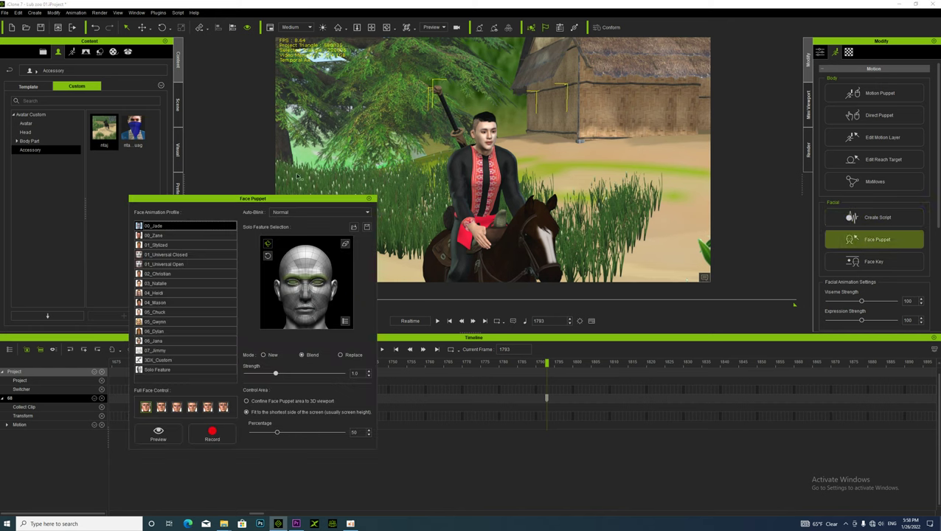
left_click(172, 370)
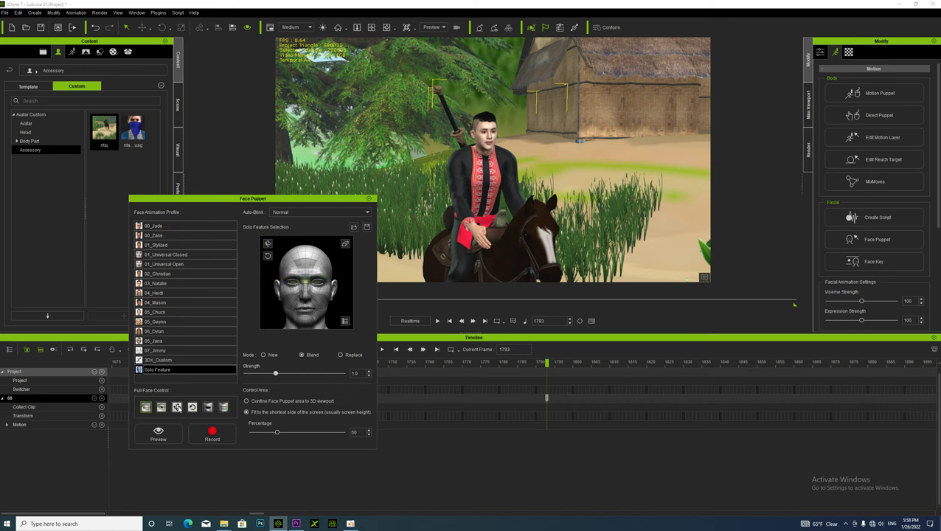
left_click(212, 433)
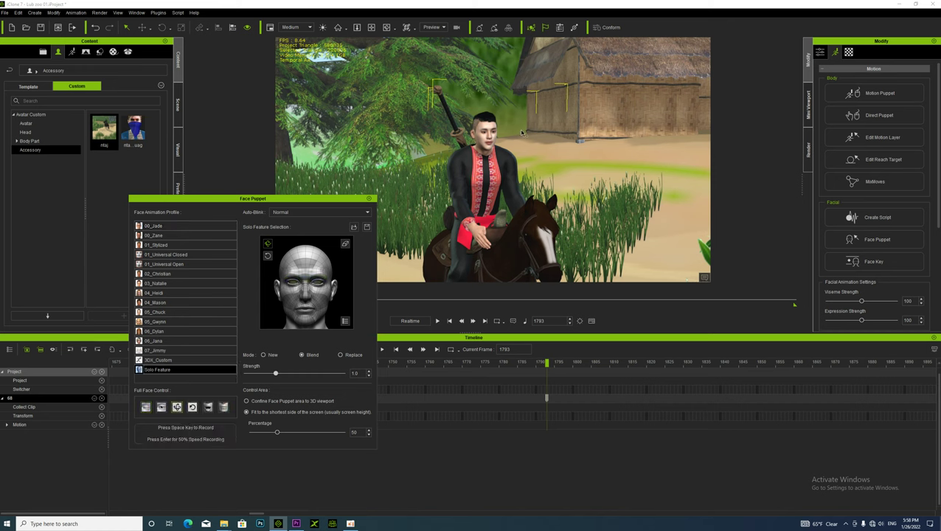
key("space")
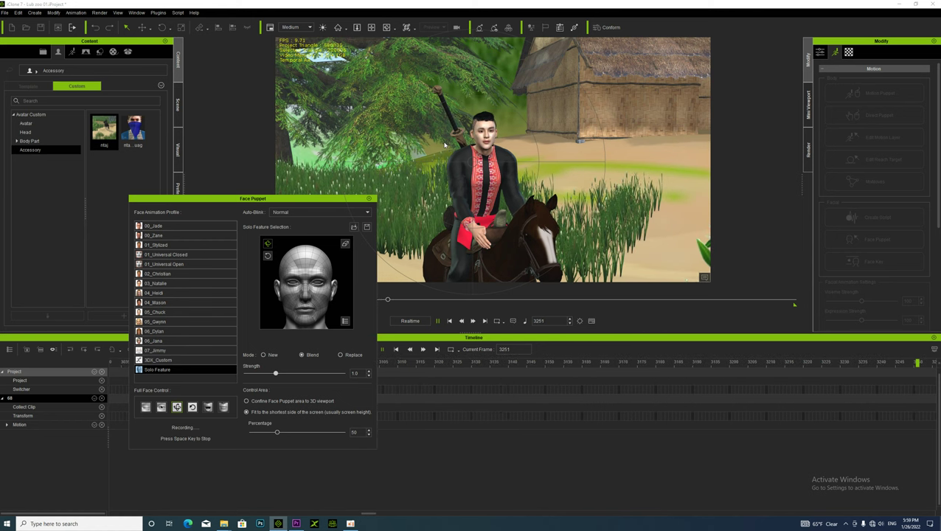
key("space")
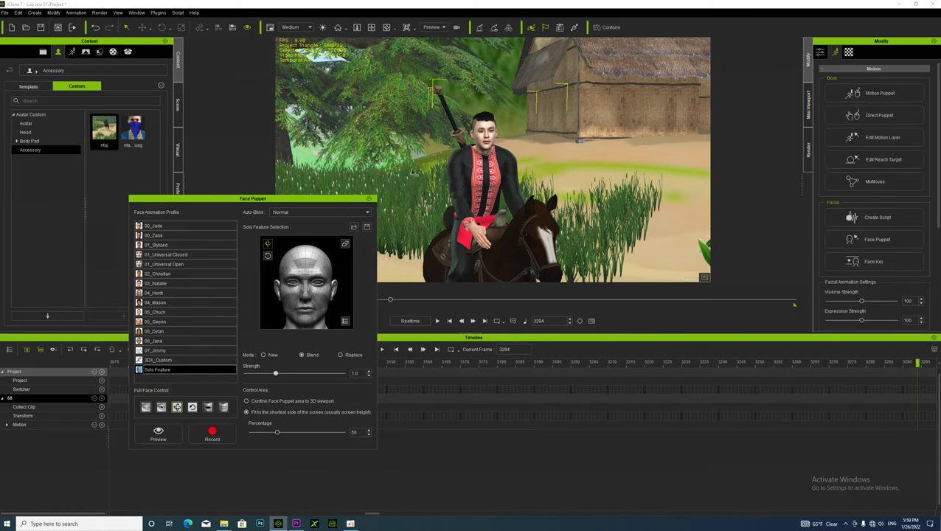
left_click(370, 199)
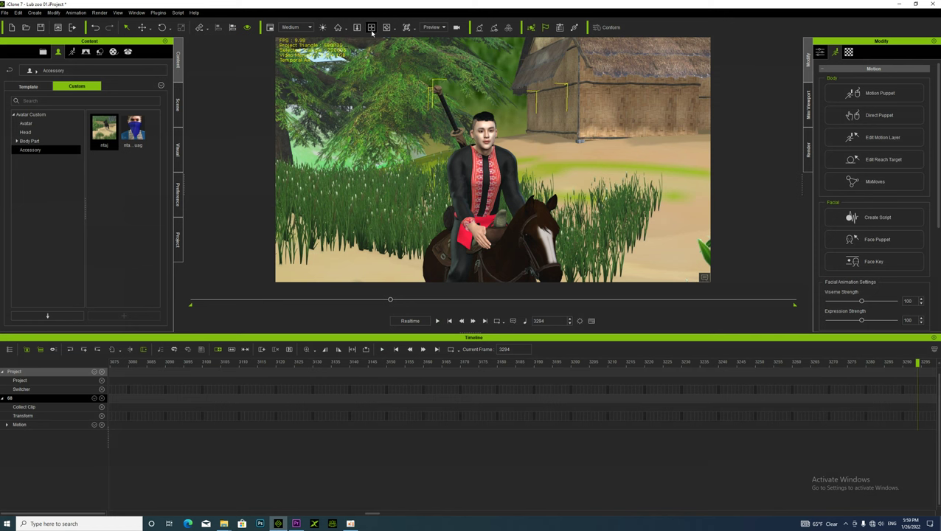
- Play the animation on to frame 4040 from behind the rider and remove the Project track from the timeline
right_click_drag(416, 214, 472, 212)
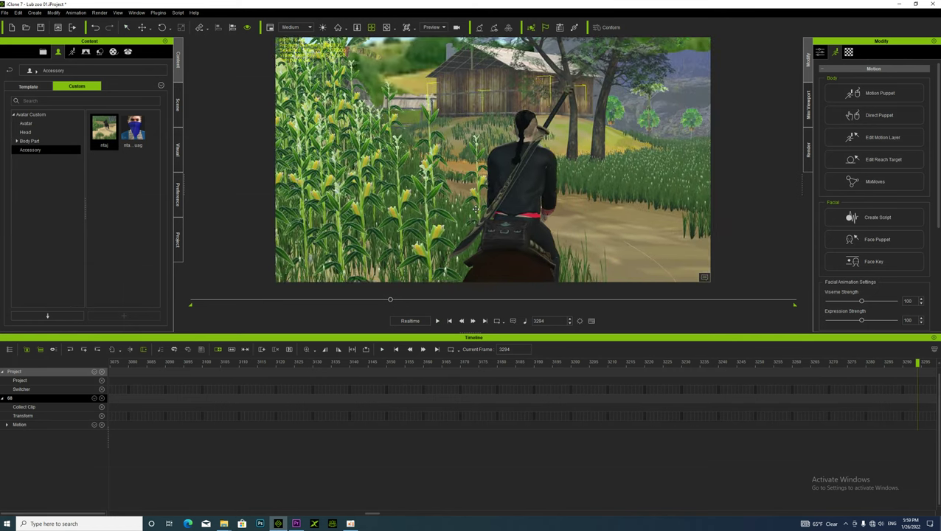
scroll(474, 211, "down", 2)
key("space")
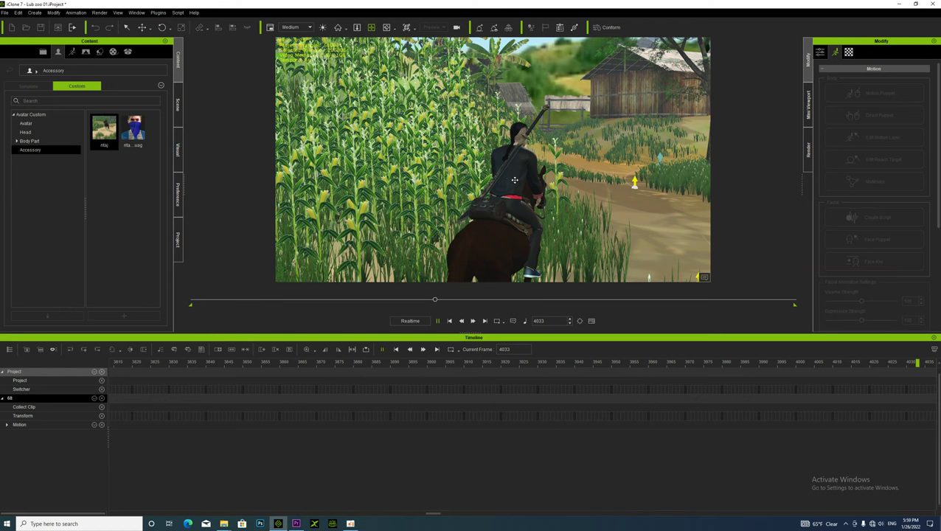
key("space")
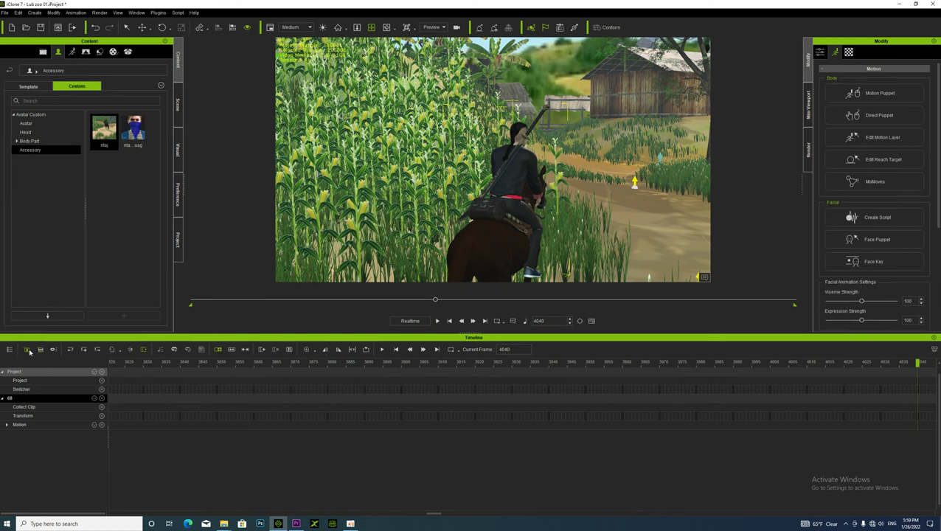
left_click(102, 372)
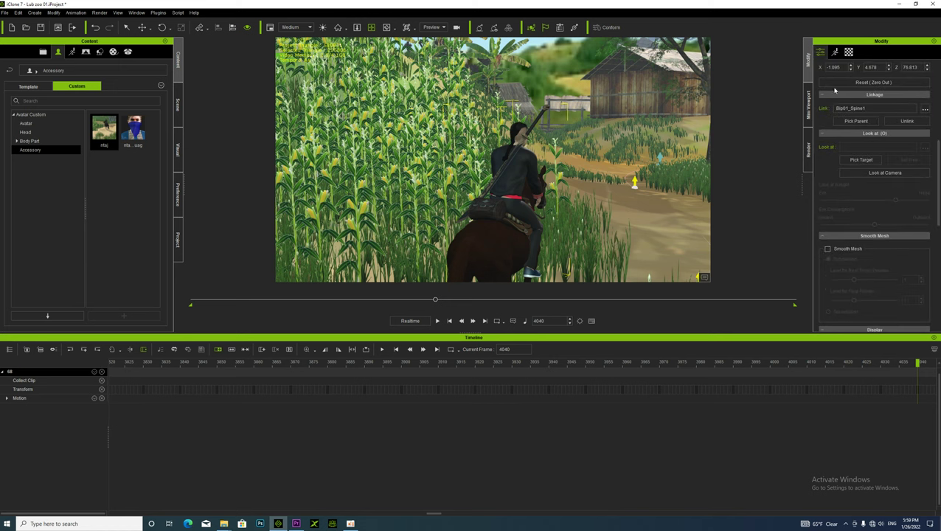
- Create a voice script for avatar 68 at frame 4040 from audio file 01-2
left_click(835, 53)
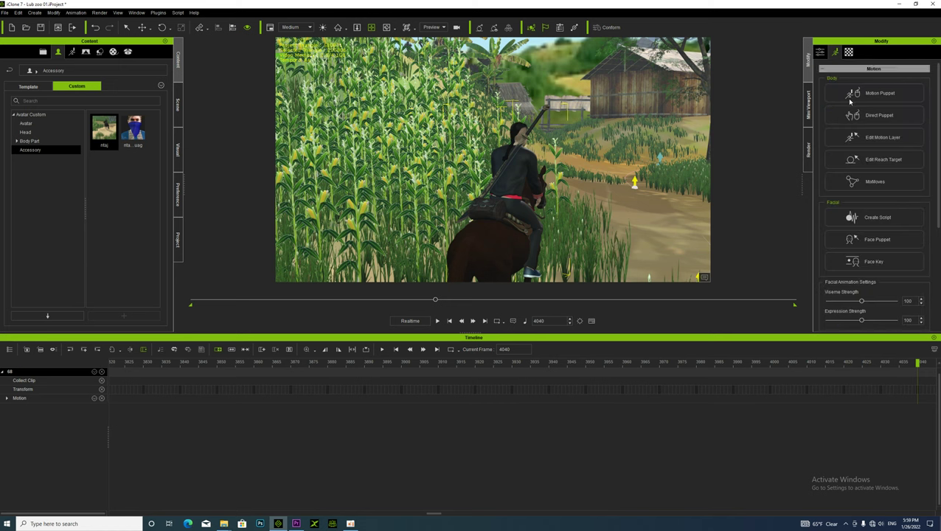
left_click(848, 217)
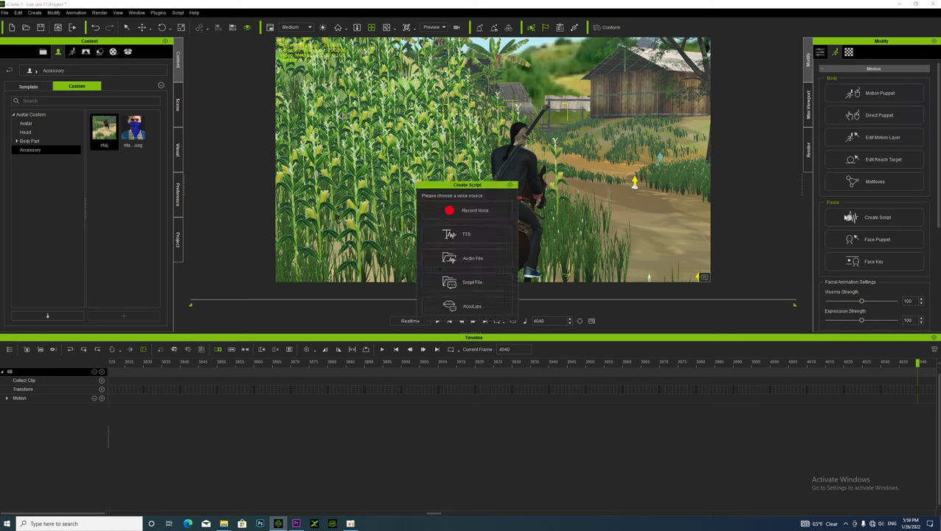
left_click(491, 258)
left_click(75, 71)
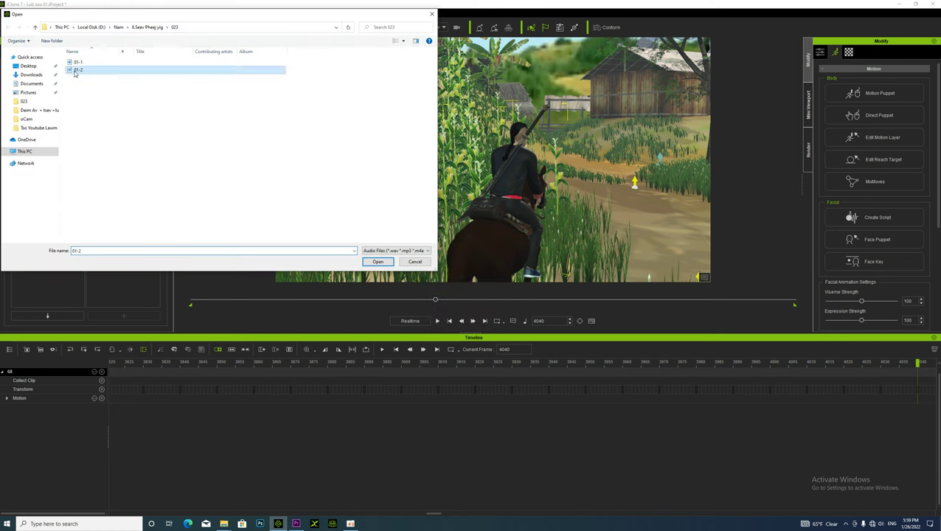
left_click(376, 263)
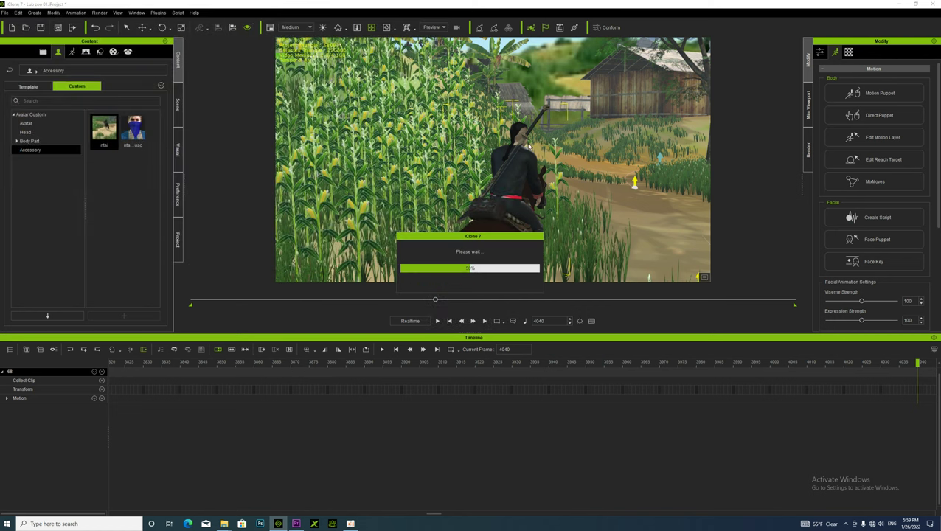
- Play the scene with the second voice clip up to frame 5534 and view the rider from behind
right_click_drag(589, 162, 535, 174)
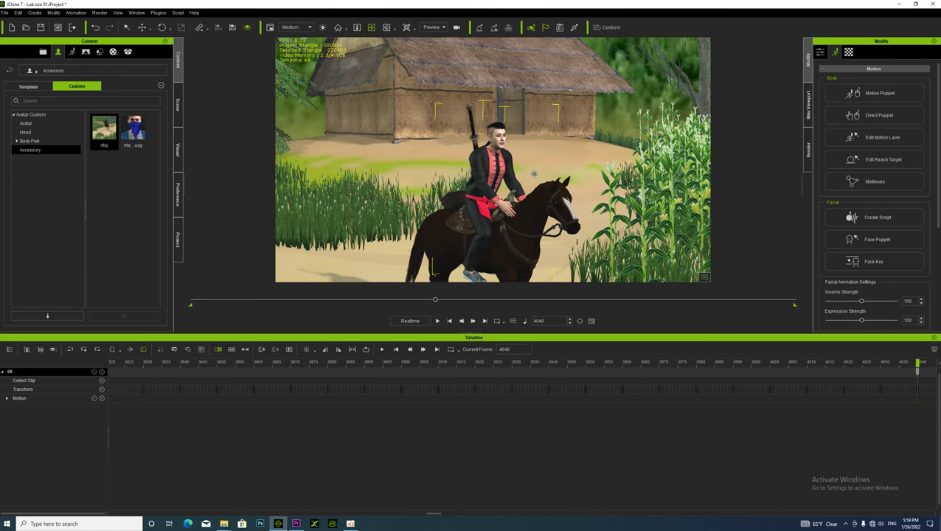
key("space")
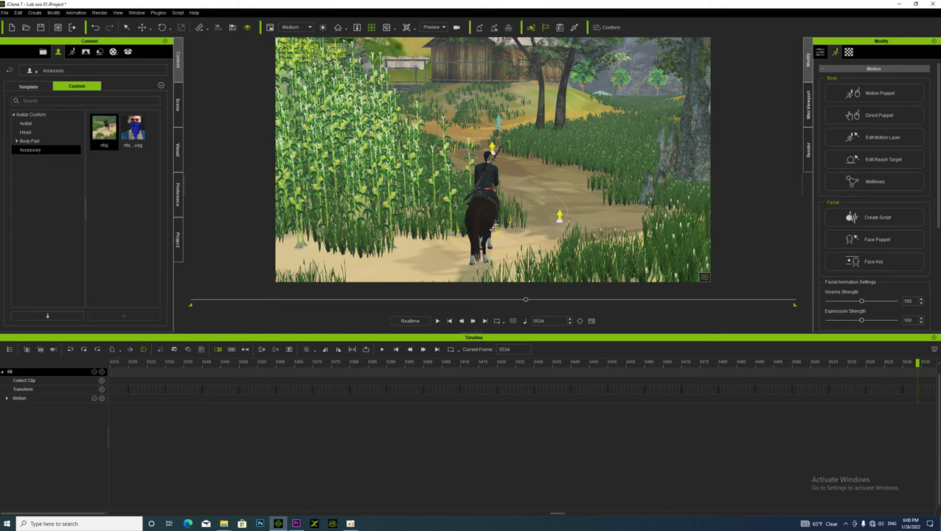
middle_click_drag(532, 228, 532, 222)
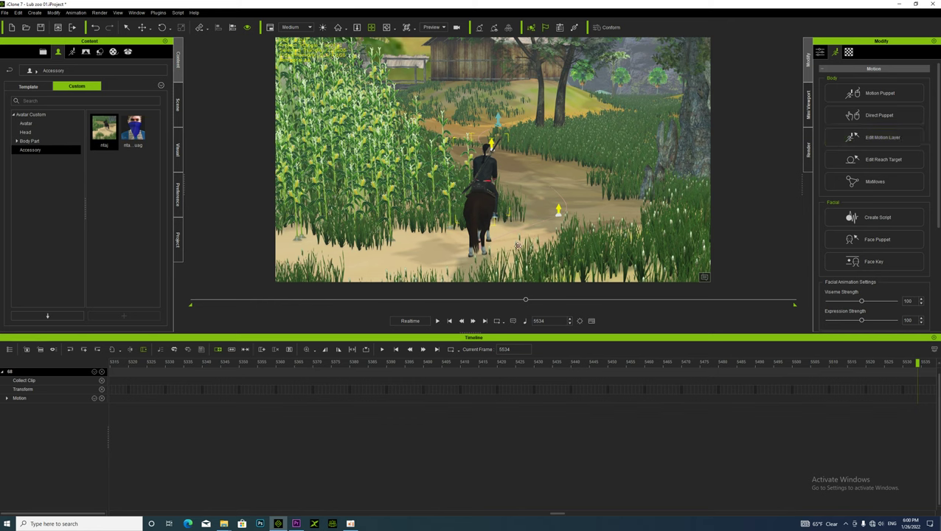
- Add the horse to the timeline and remove its Collect Clip and Transform tracks
left_click(476, 217)
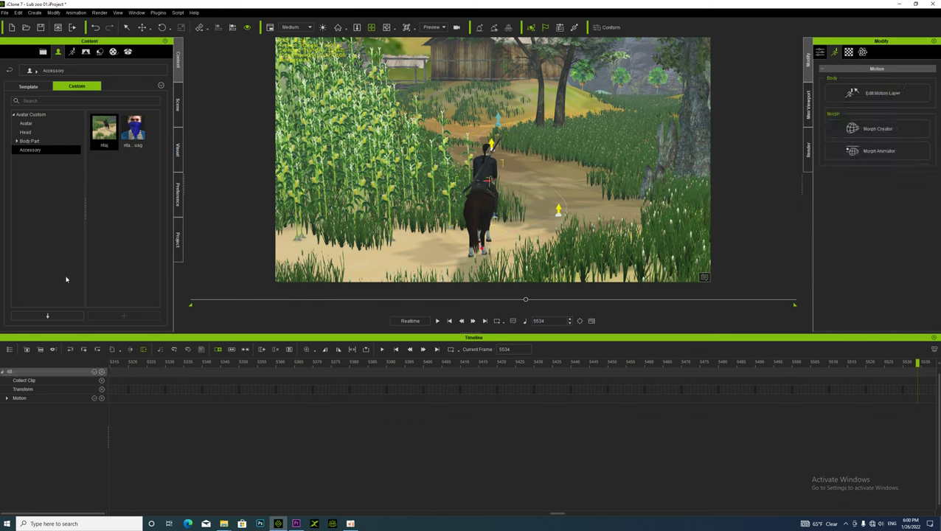
left_click(27, 350)
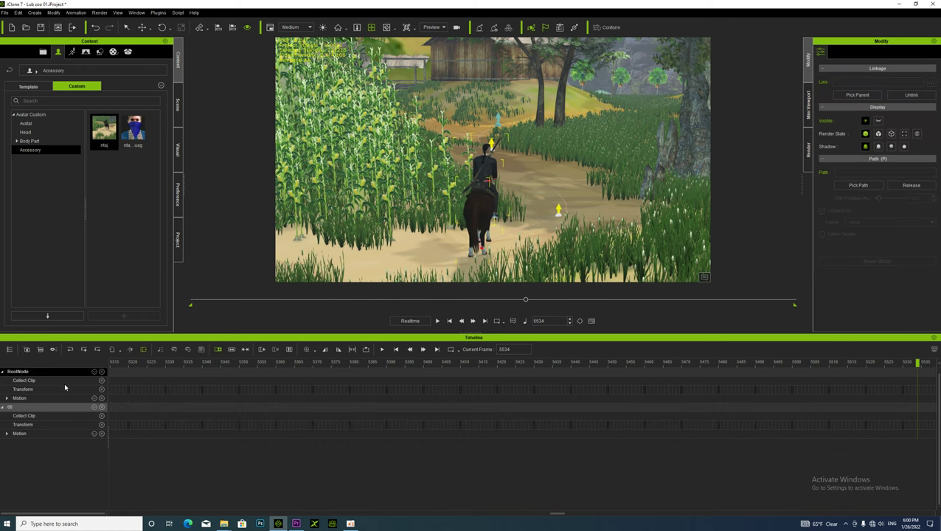
left_click(102, 383)
left_click(102, 383)
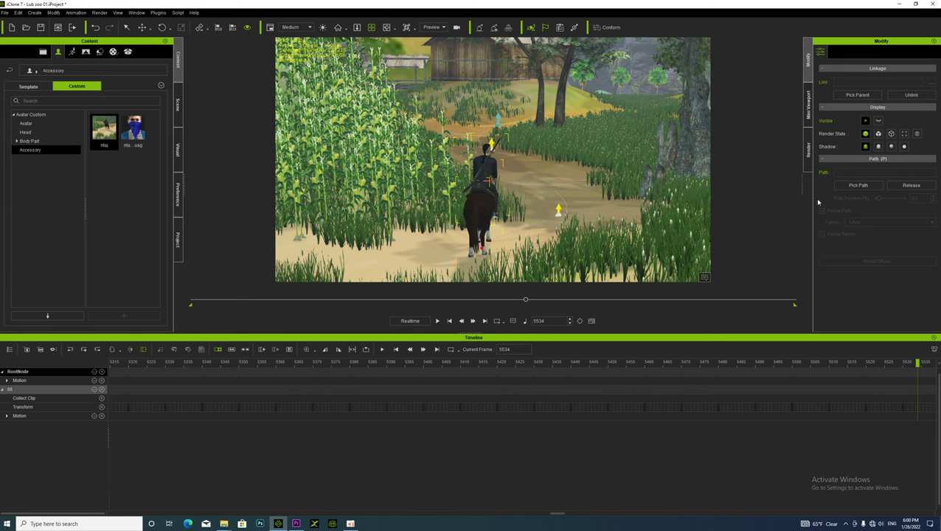
- Set the horse's path position to 1.0 % at frame 5534 with its RootNode selected
left_click(29, 389)
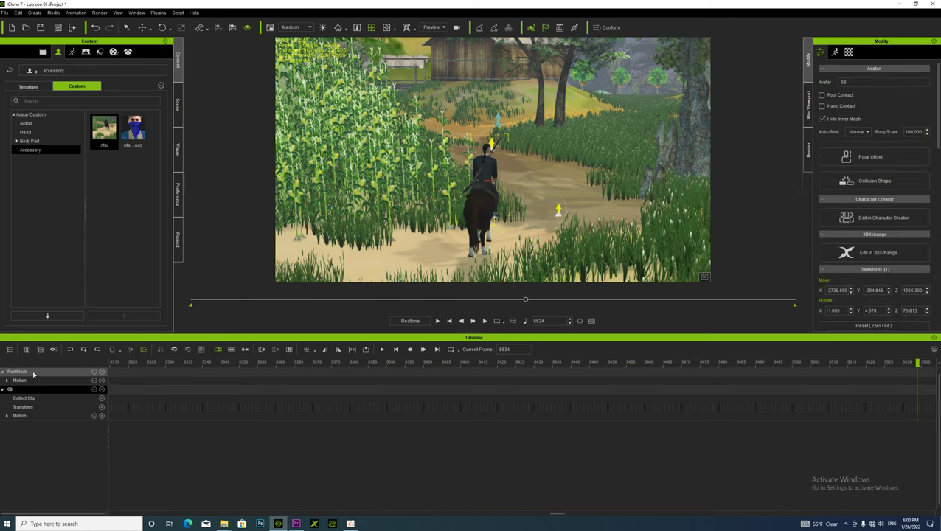
left_click(705, 264)
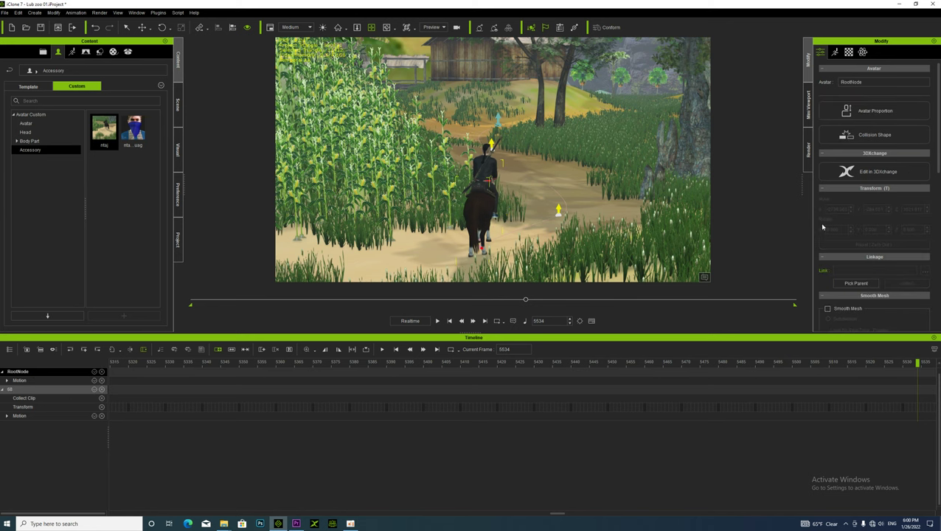
scroll(854, 246, "down", 3)
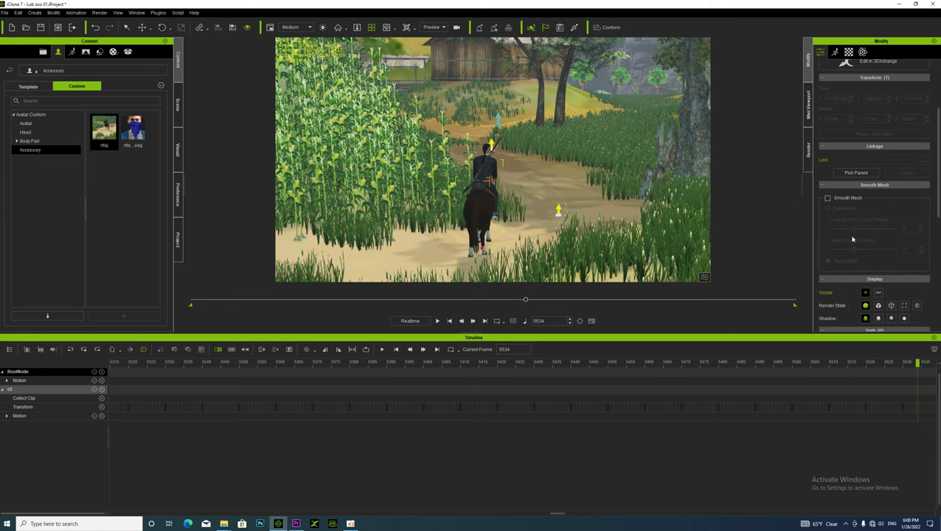
scroll(844, 228, "down", 3)
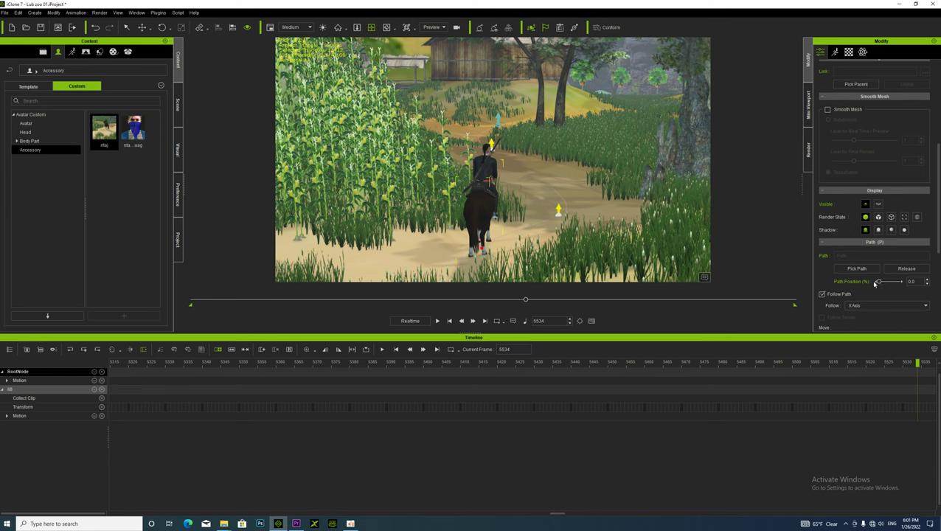
scroll(881, 281, "down", 1)
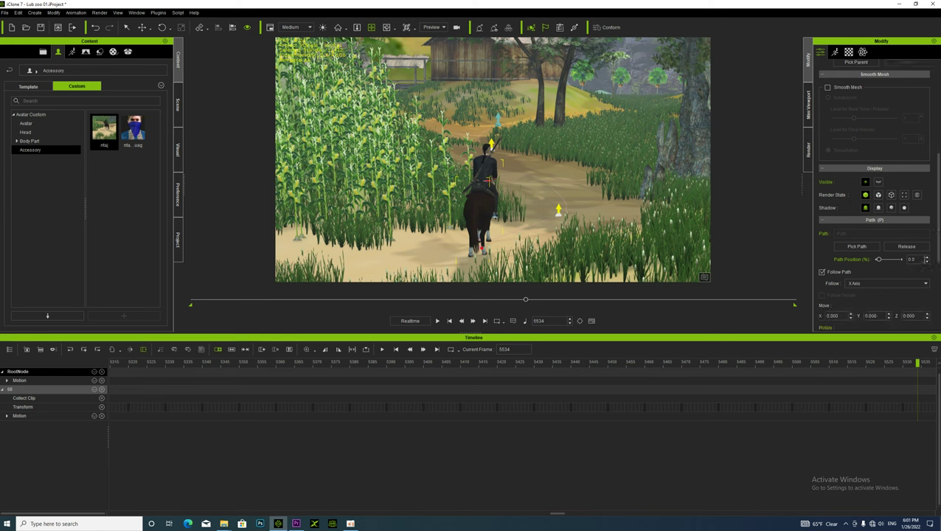
left_click(928, 258)
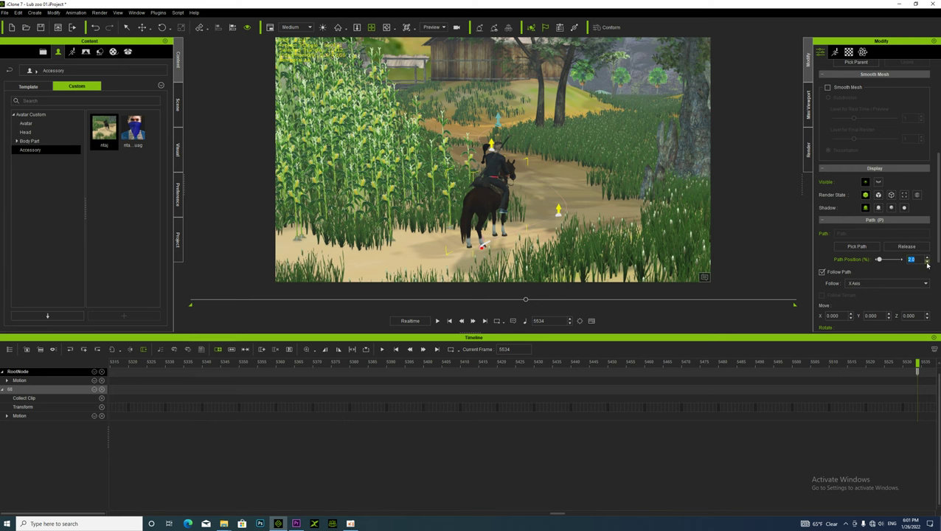
left_click(927, 263)
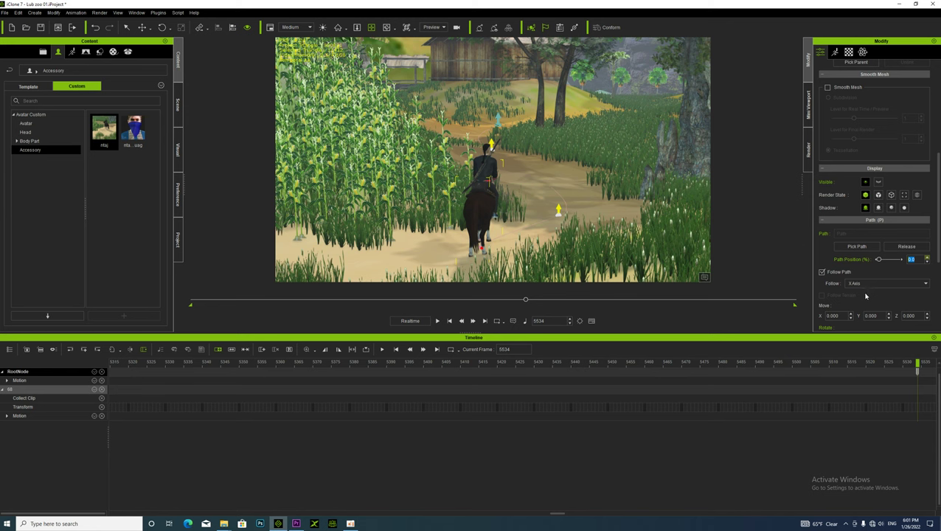
key("Up")
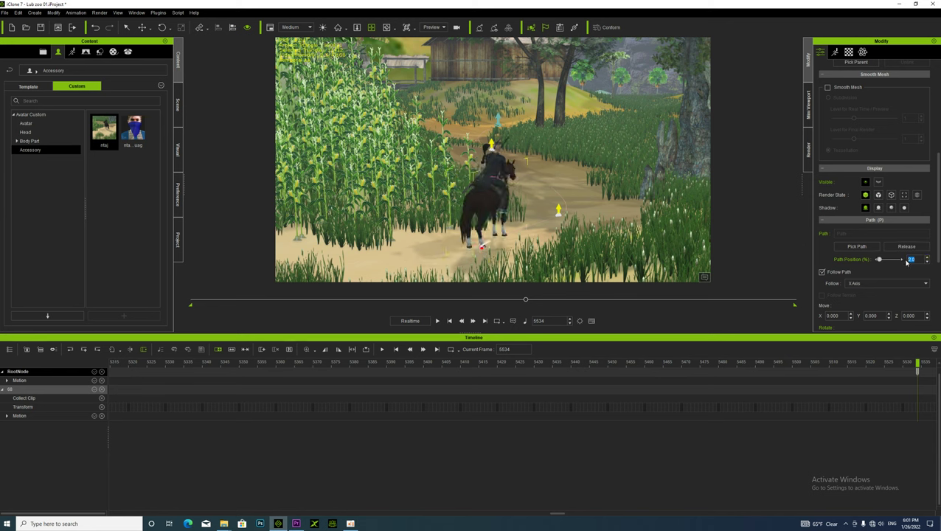
left_click(908, 263)
key("Return")
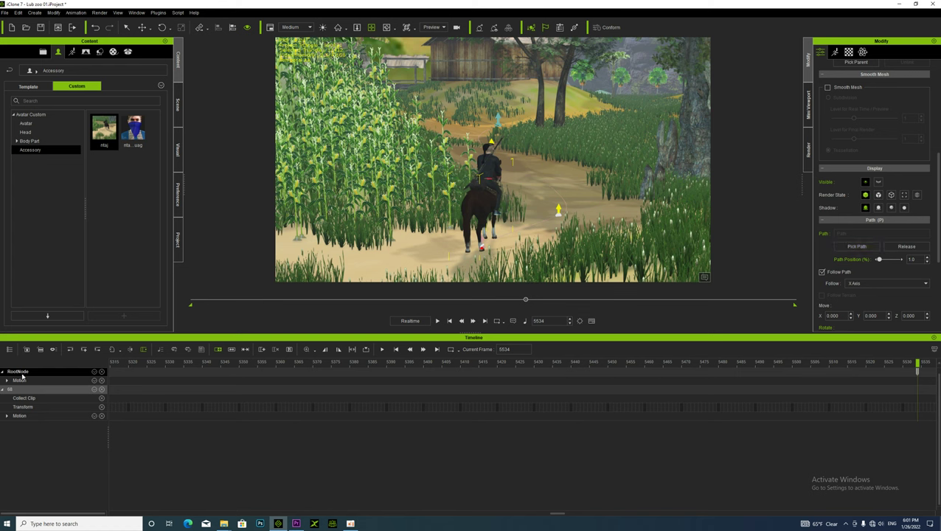
- Play the scene from frame 1 to about frame 212 to check the horse's start on the path
key("Home")
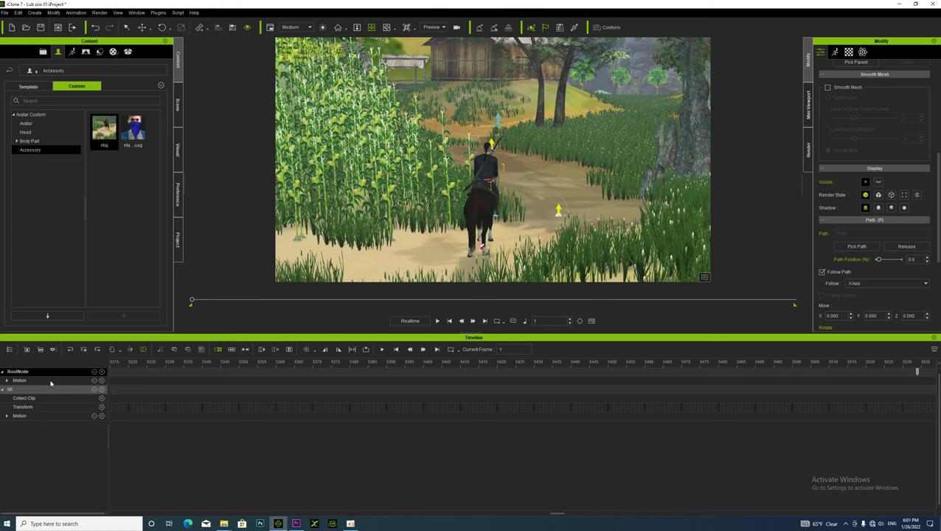
key("space")
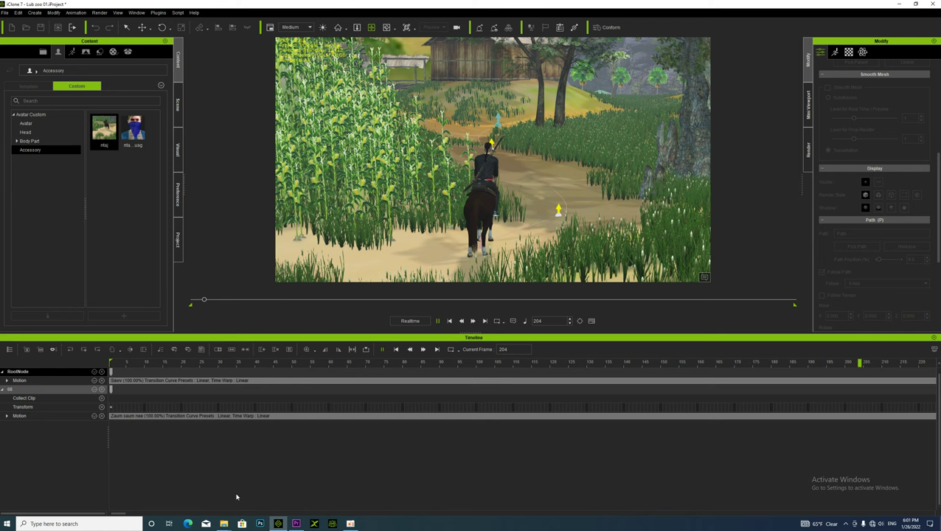
key("space")
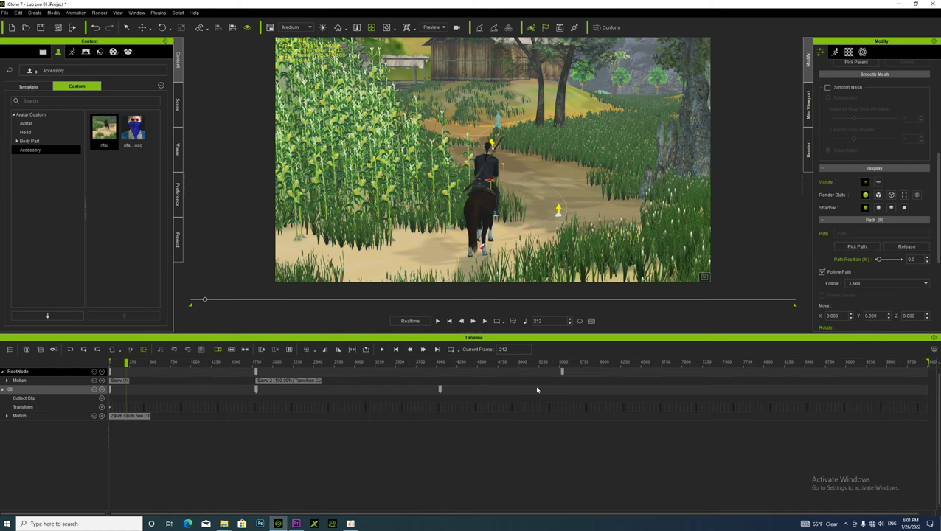
- Move from the horse's key at frame 5534 to frame 9005 and key its path position at the end of the path
left_click(562, 371)
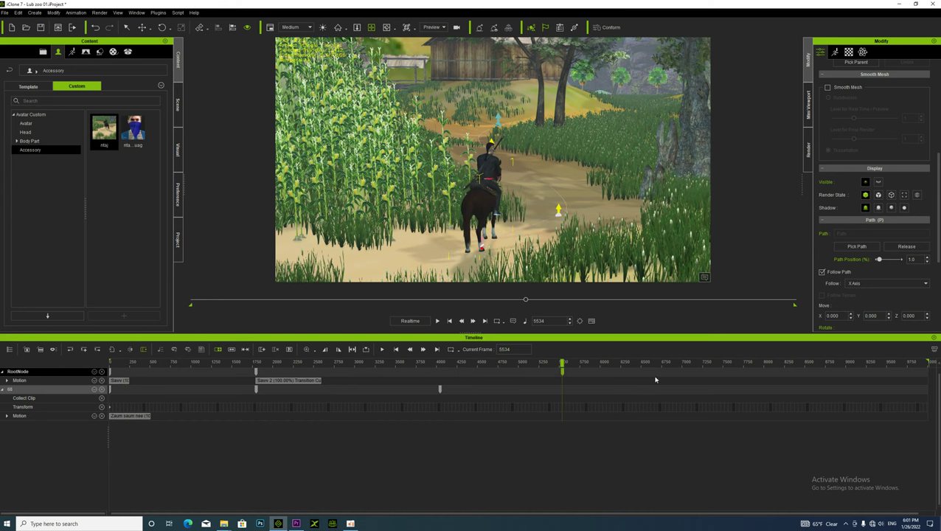
scroll(655, 380, "up", 3)
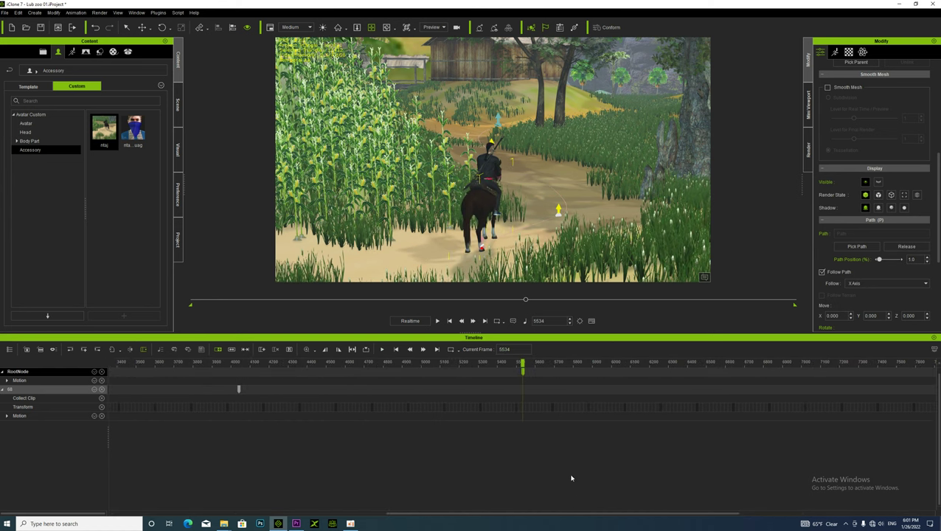
left_click_drag(588, 514, 788, 514)
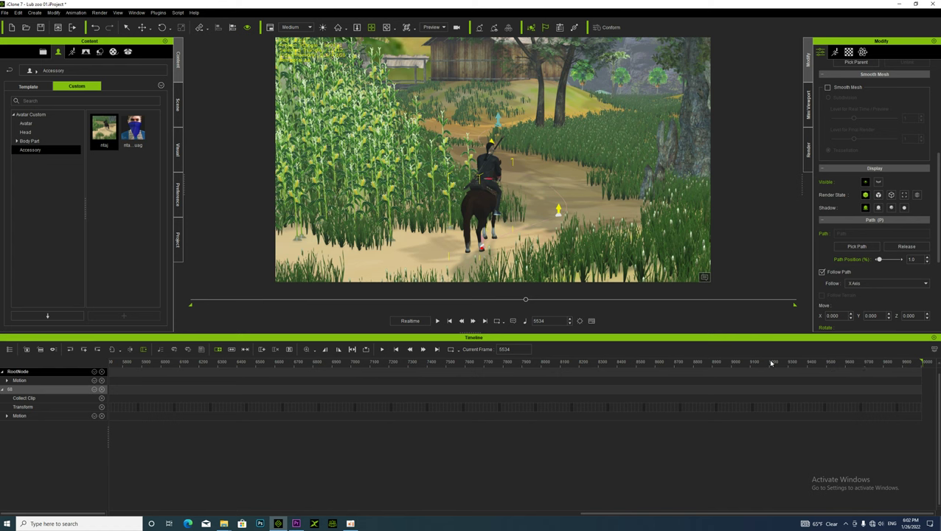
left_click(732, 364)
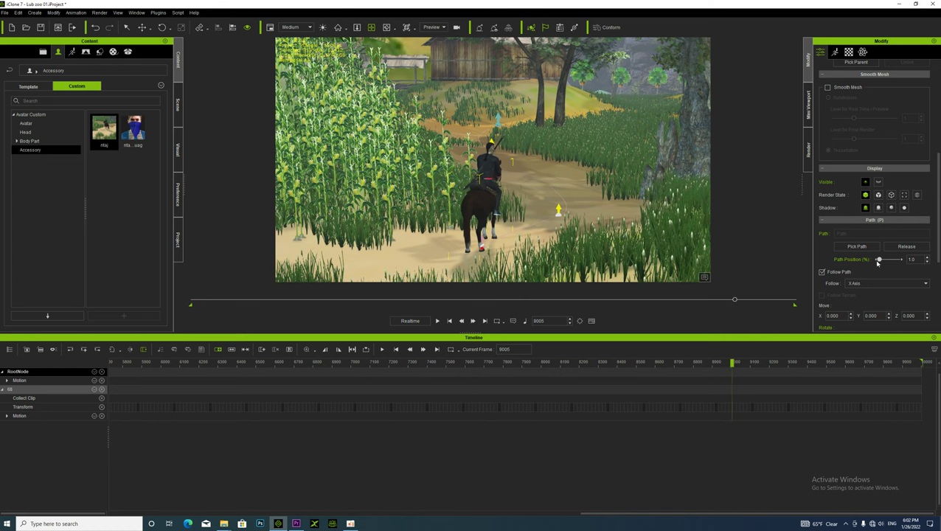
left_click_drag(880, 259, 913, 277)
- Play the ride along the path from frame 5387 to about frame 9437
left_click_drag(649, 515, 588, 515)
left_click(172, 364)
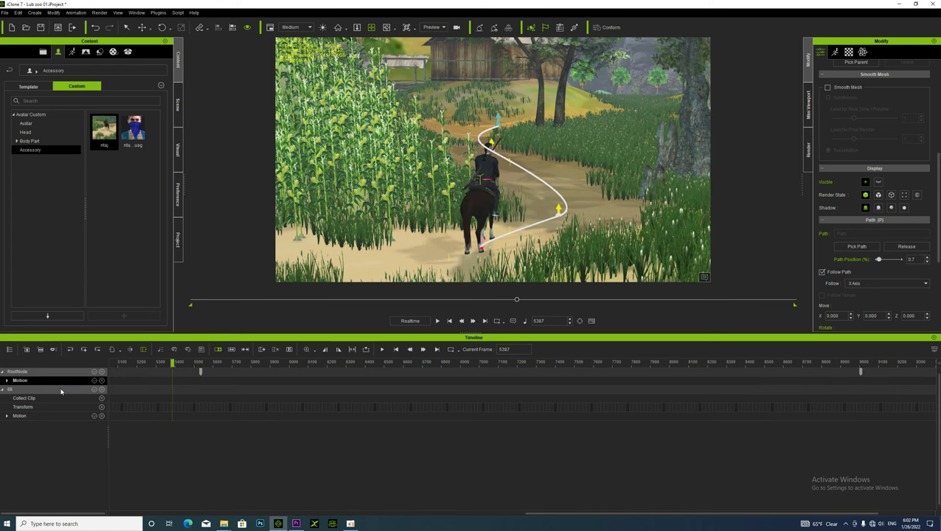
left_click(437, 321)
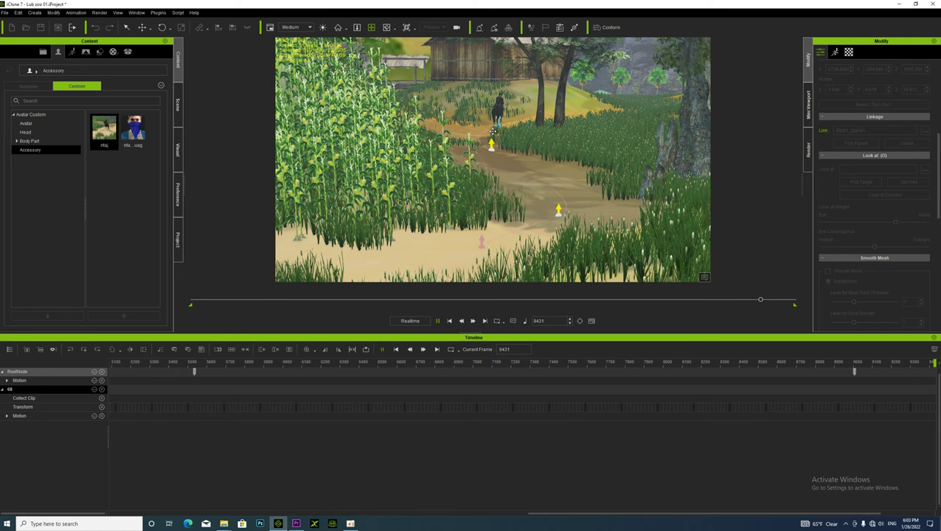
left_click(493, 131)
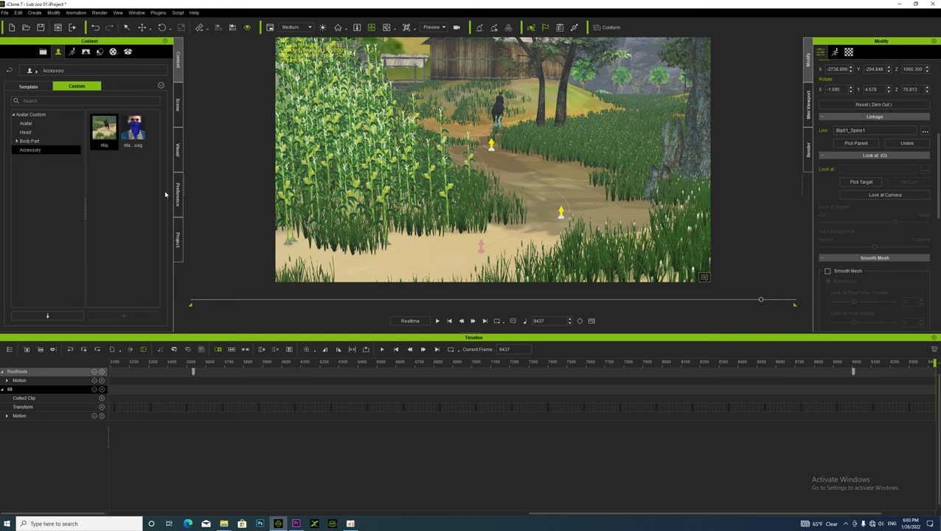
- Set the project's total frames to 9300 and return to the first frame
left_click(178, 240)
double_click(84, 121)
type("800")
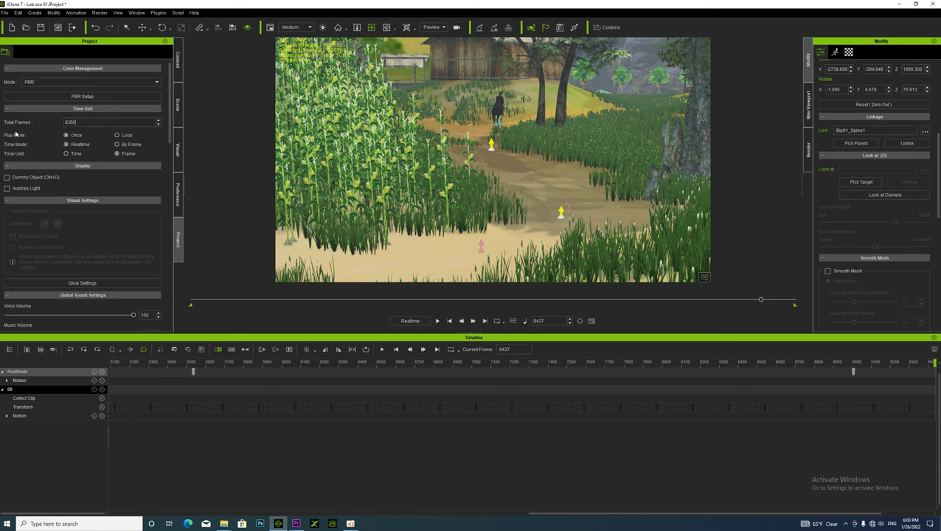
key("Return")
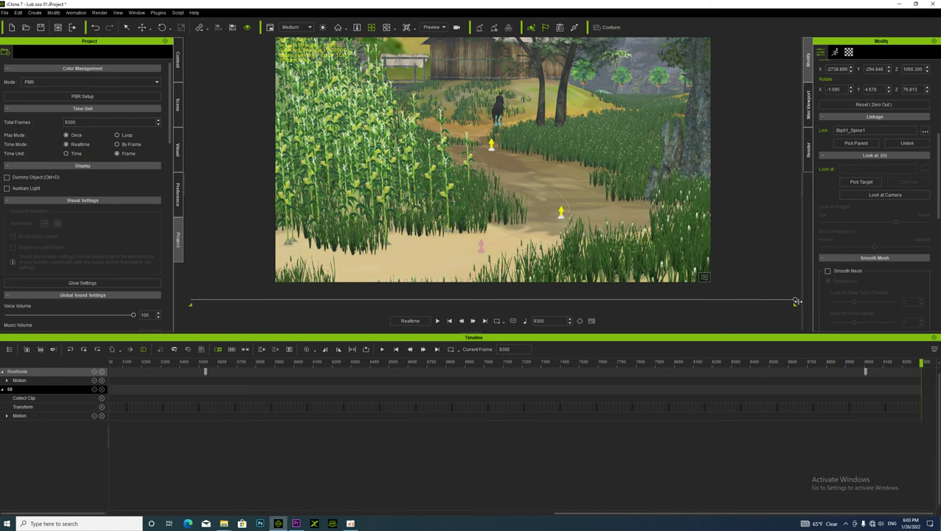
key("space")
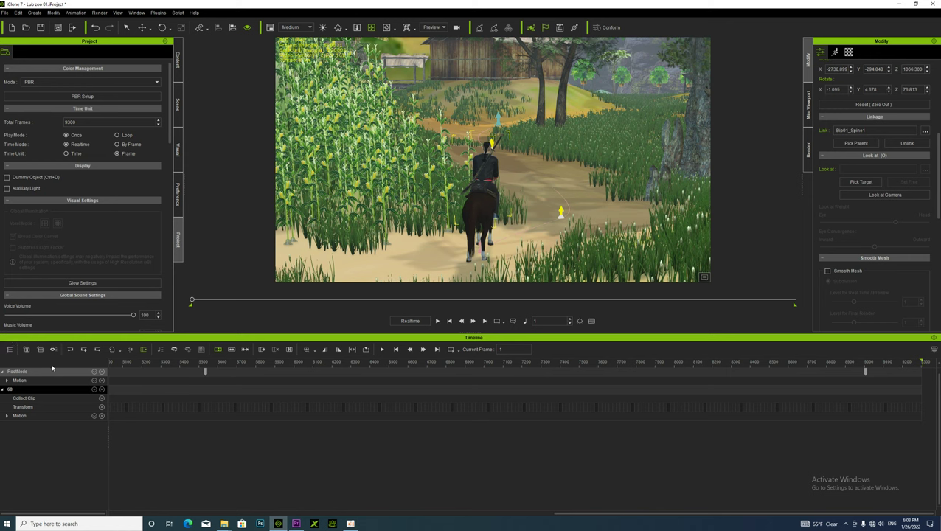
- View the rider from the front and turn off the Key, Side, Back and Floor Shadow directional lights
right_click_drag(560, 150, 615, 164)
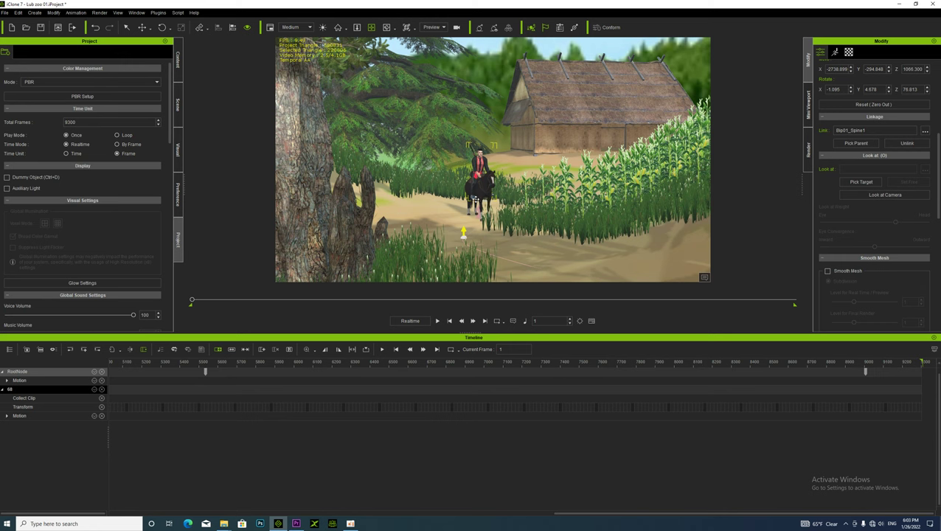
left_click(177, 160)
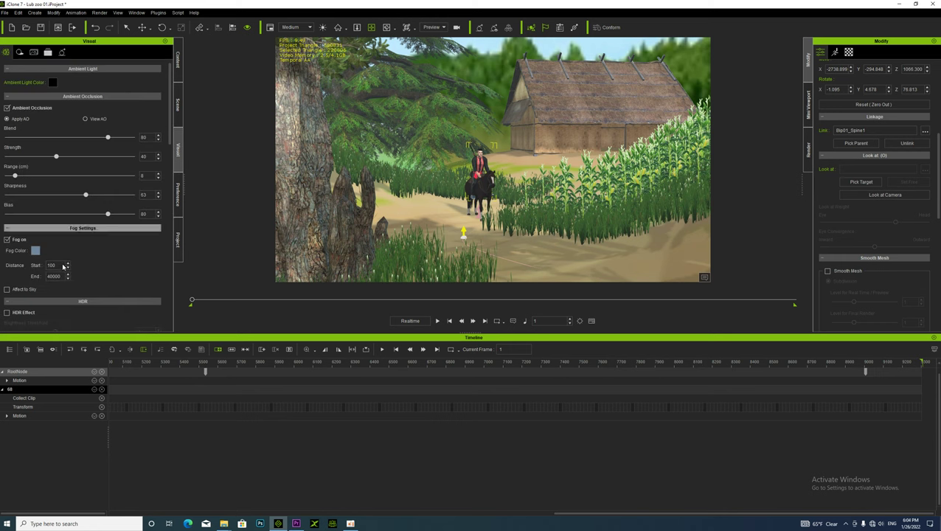
left_click(178, 109)
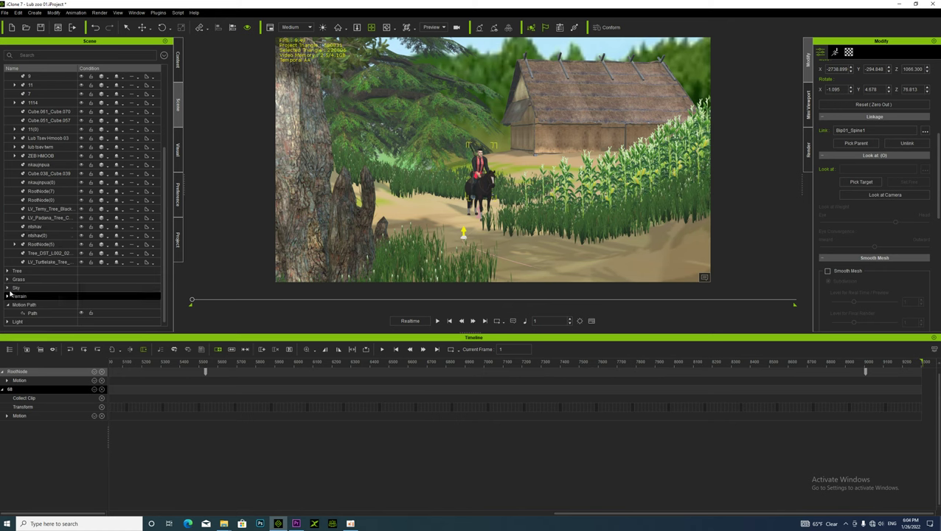
left_click(8, 323)
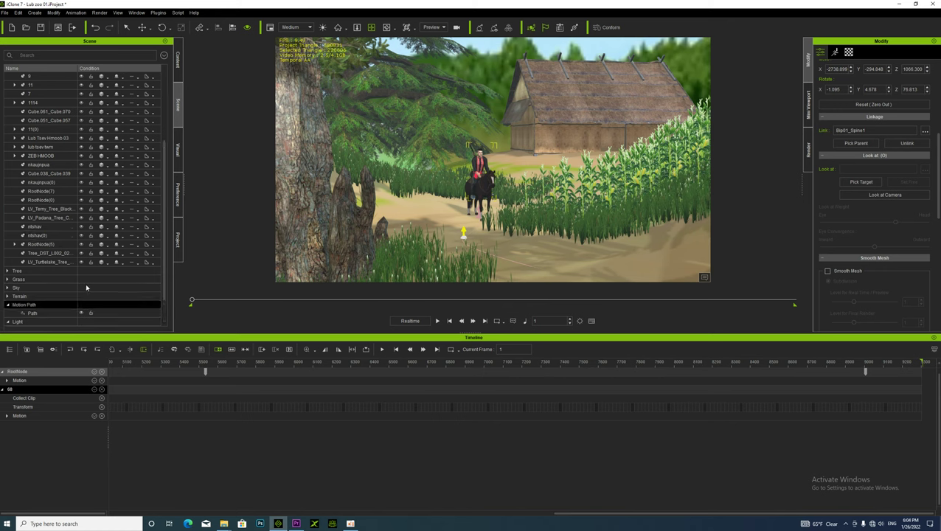
left_click(100, 295)
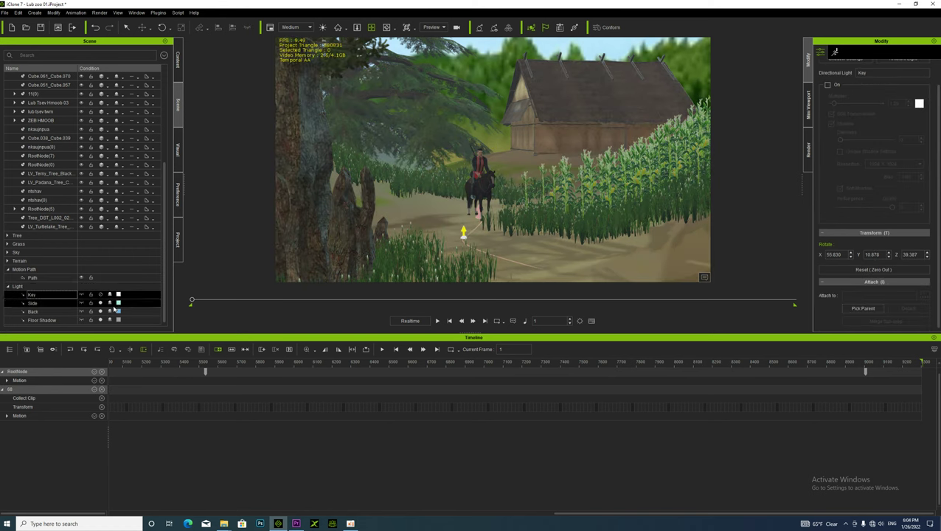
left_click(100, 311)
left_click(101, 321)
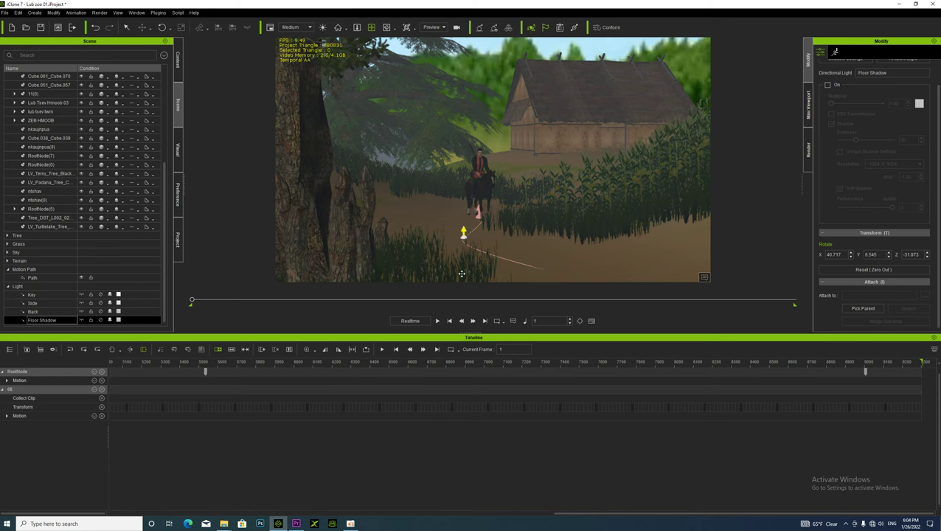
- View the horse and rider more closely and browse the Set templates in the content library
scroll(414, 211, "up", 6)
scroll(414, 211, "down", 4)
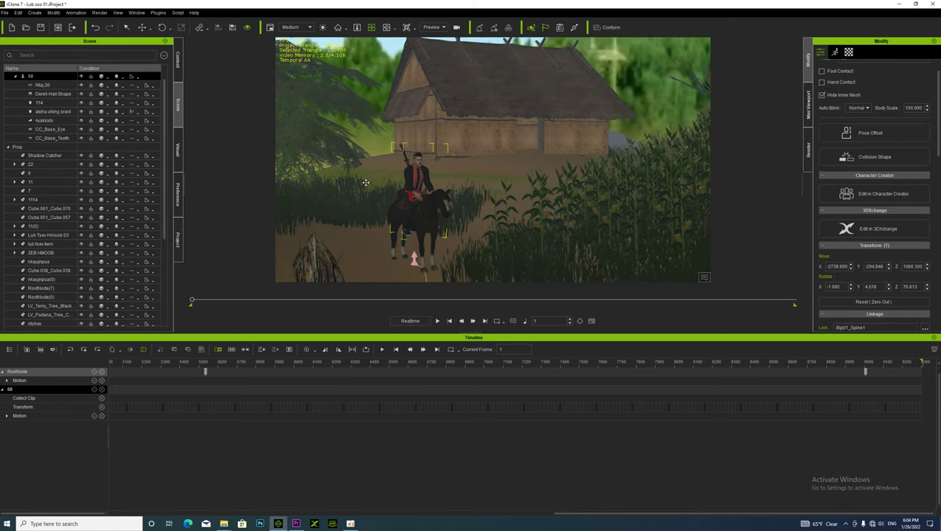
left_click_drag(386, 196, 498, 221, "alt")
left_click_drag(376, 246, 430, 260, "alt")
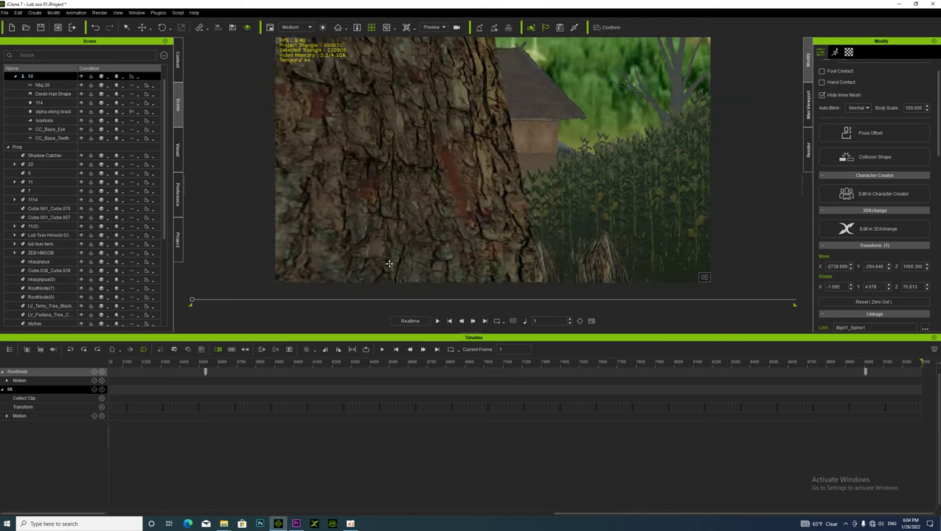
left_click(177, 70)
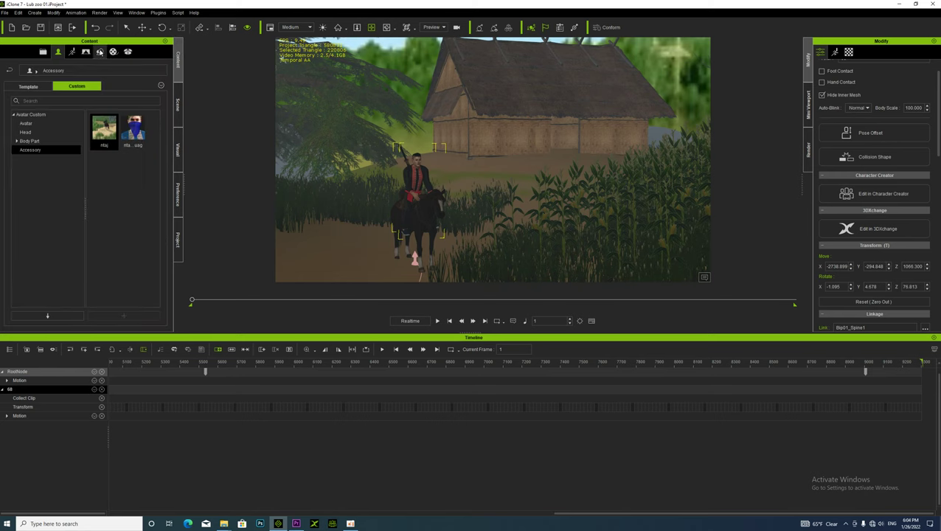
left_click(100, 52)
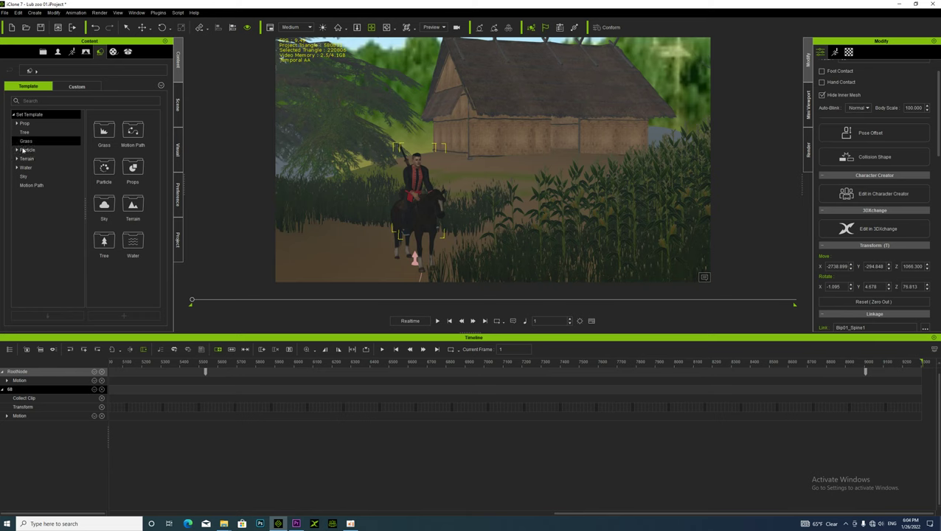
left_click(16, 151)
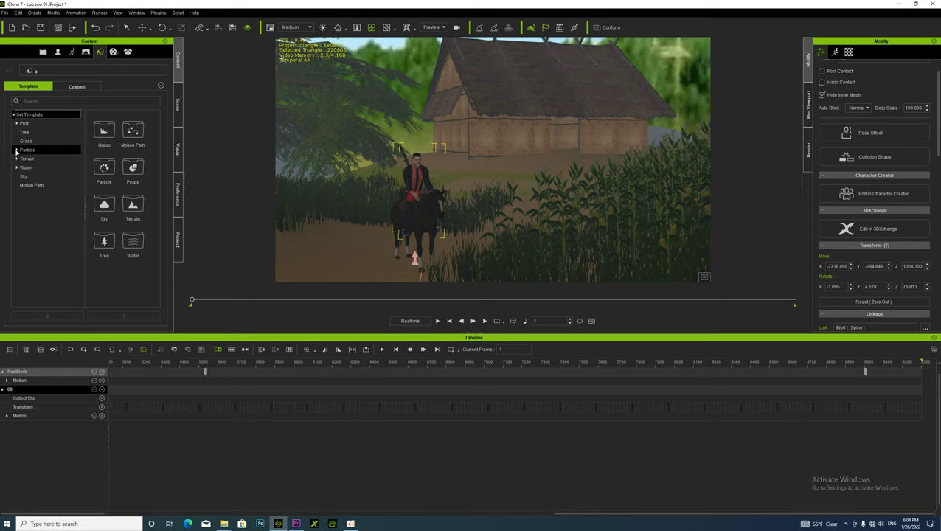
left_click(16, 151)
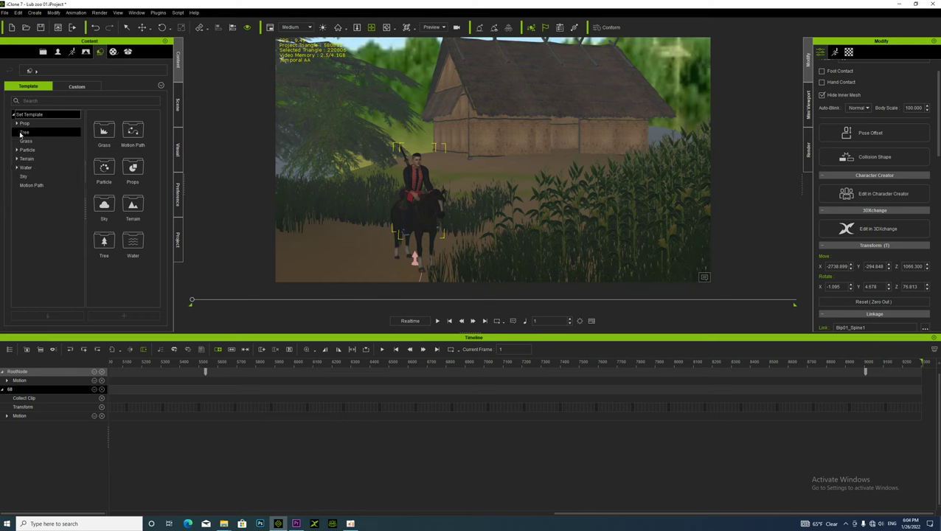
- Apply the Sky_02 sky preset from the Set templates to the scene
left_click(16, 169)
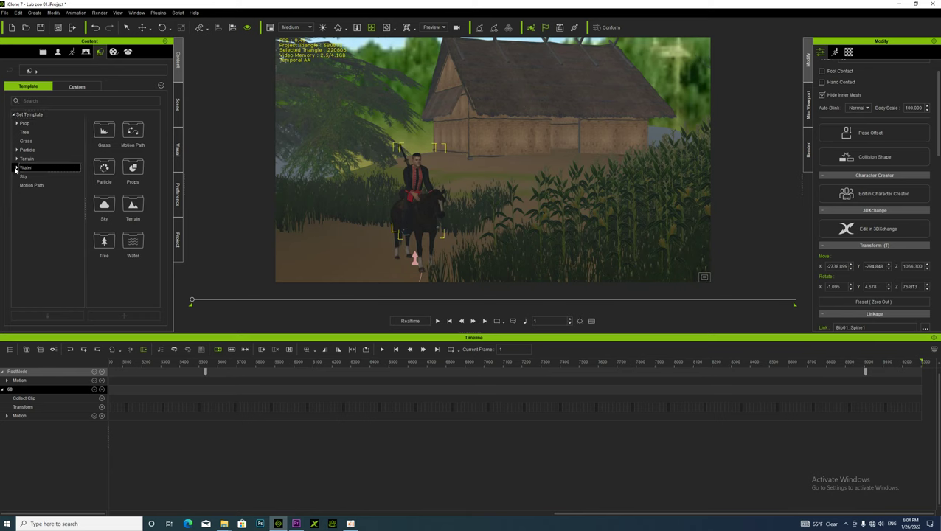
left_click(19, 177)
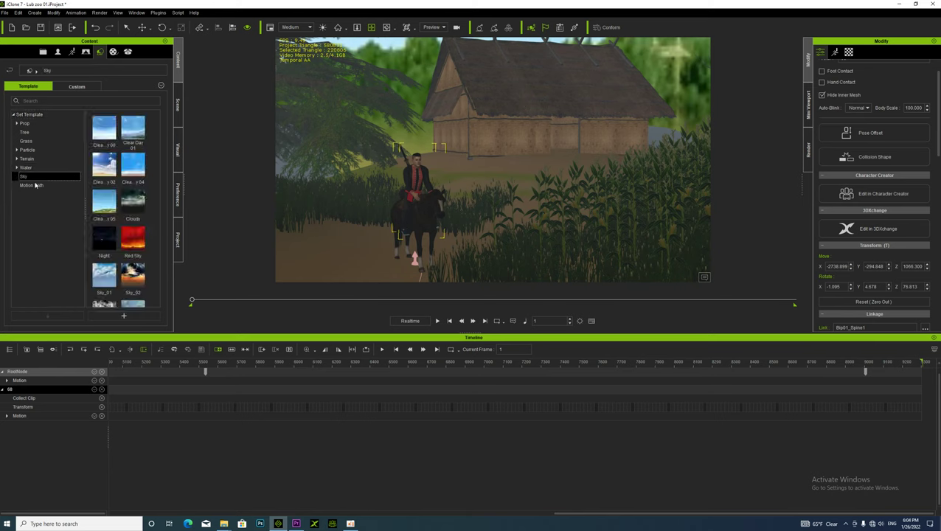
scroll(136, 216, "down", 2)
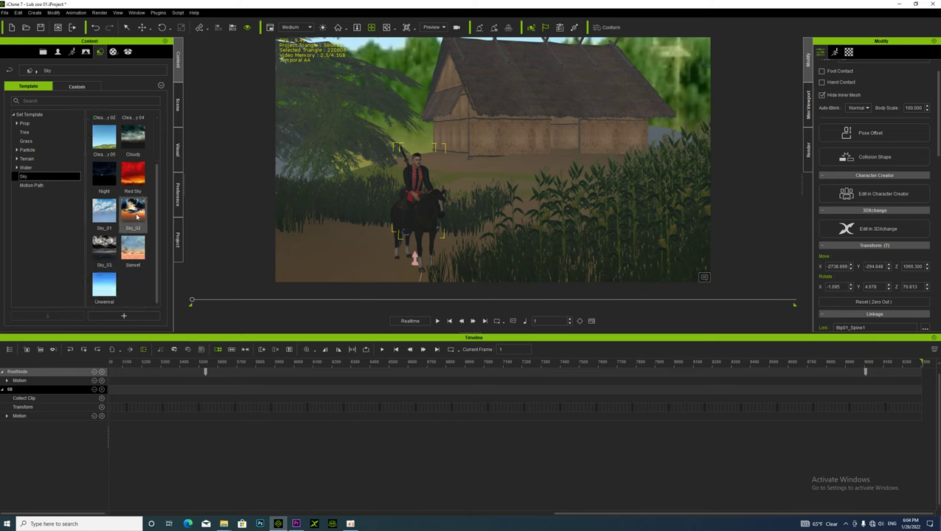
double_click(135, 214)
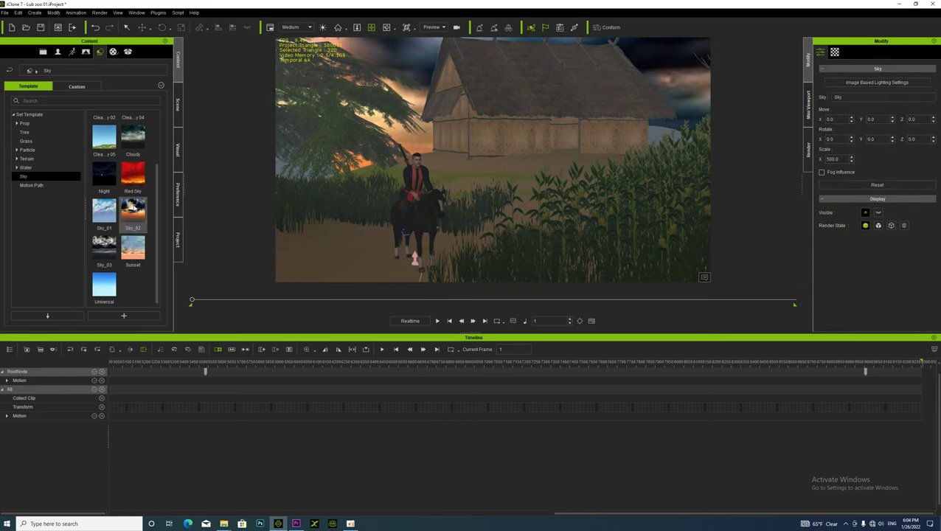
- Select the horse-riding avatar and examine the sky and surroundings from behind the rider
left_click(413, 174)
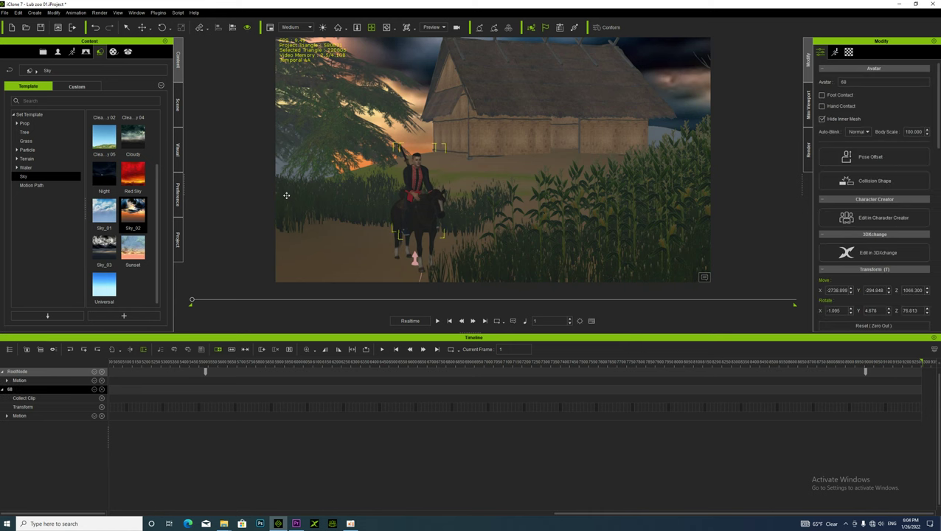
right_click_drag(321, 207, 215, 205, "alt")
scroll(342, 218, "up", 2)
scroll(390, 206, "up", 2)
scroll(523, 192, "down", 3)
right_click_drag(432, 153, 345, 173)
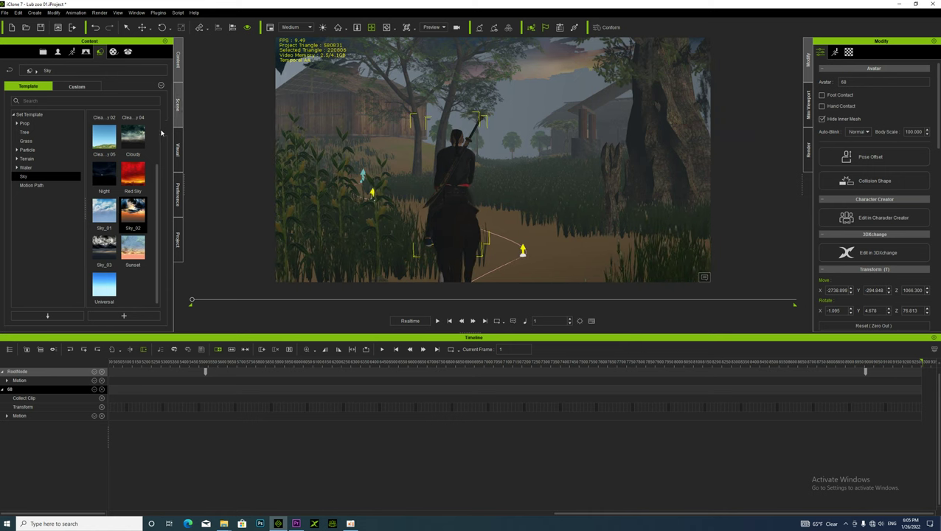
- Look through the scene's object list and bring up the global fog settings
left_click(178, 106)
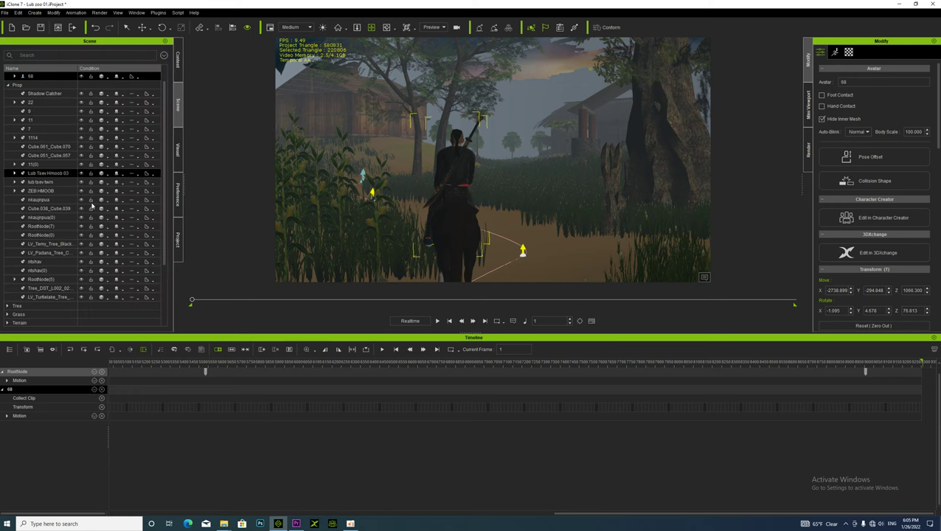
scroll(65, 241, "down", 5)
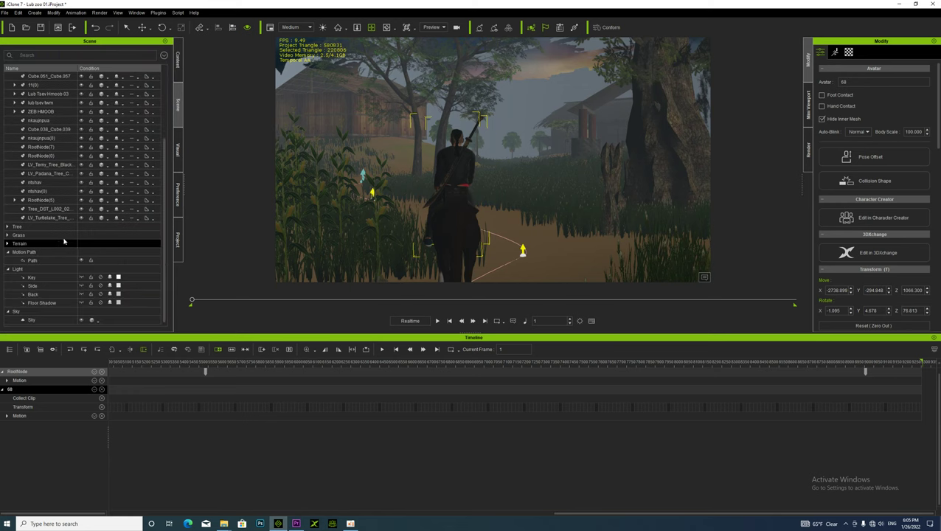
left_click(178, 150)
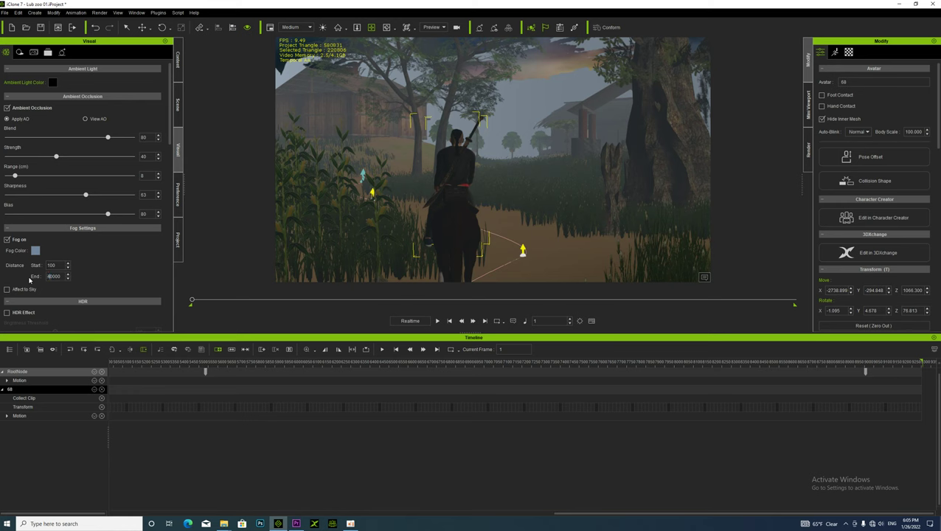
- Examine the hillside, cornfield and huts around the motion path from several angles
right_click_drag(394, 91, 391, 151, "alt")
left_click_drag(396, 110, 396, 140, "alt")
right_click_drag(397, 141, 402, 114, "alt")
right_click_drag(357, 187, 393, 226, "alt")
left_click_drag(393, 225, 380, 283, "alt")
mouse_move(420, 216)
right_mouse_down("alt")
mouse_move(330, 211)
mouse_move(329, 198)
mouse_move(391, 215)
mouse_move(369, 225)
mouse_move(370, 209)
mouse_move(430, 207)
right_mouse_up("alt")
left_click_drag(429, 207, 422, 297, "alt")
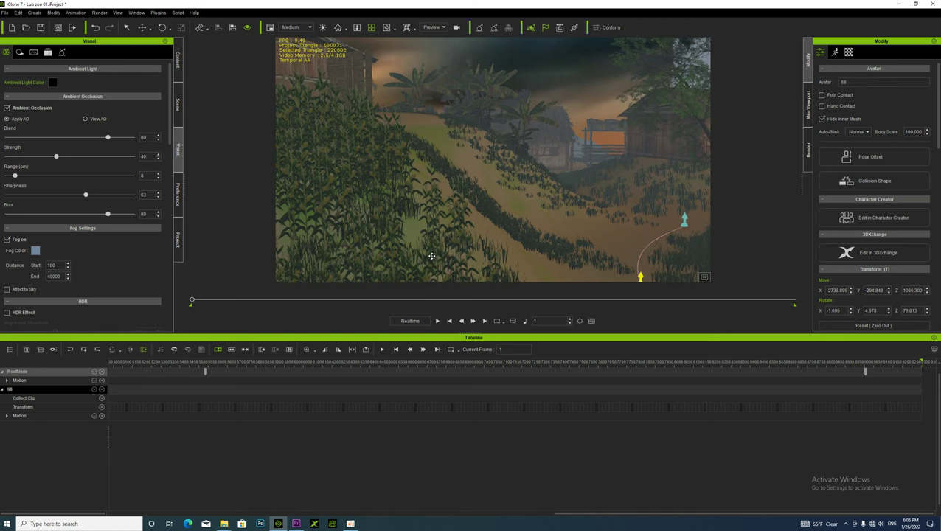
right_click_drag(340, 176, 391, 182, "alt")
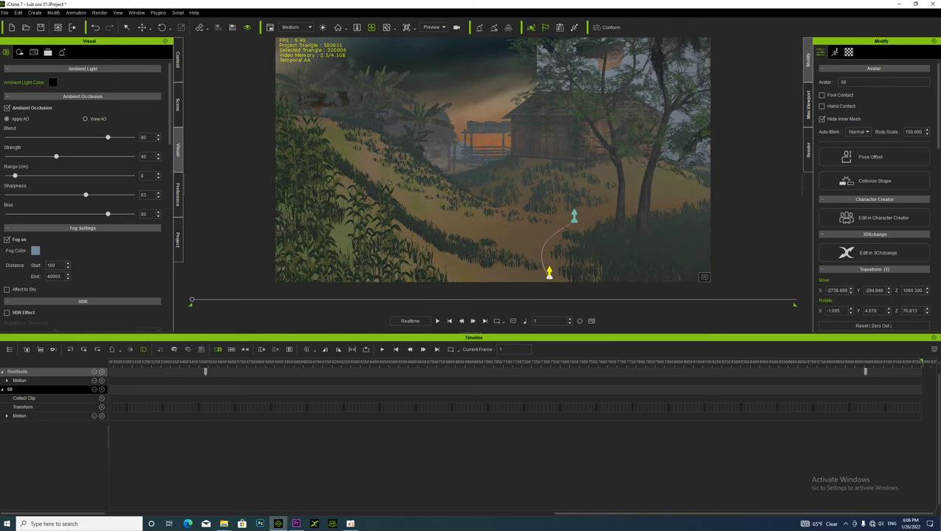
- Add the Fog particle from the Legacy Environment effects to the ground near the motion path, in front of the huts
left_click(178, 59)
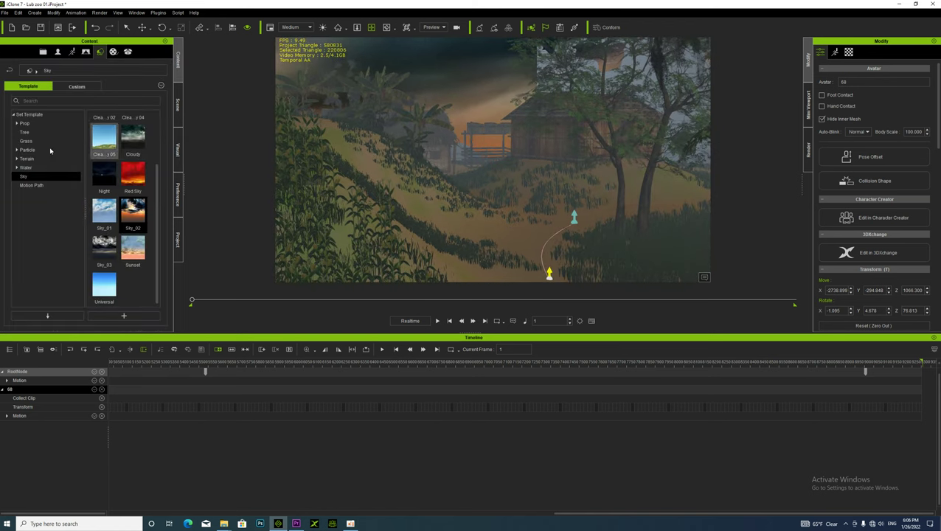
left_click(15, 153)
left_click(16, 152)
left_click(21, 158)
left_click(31, 169)
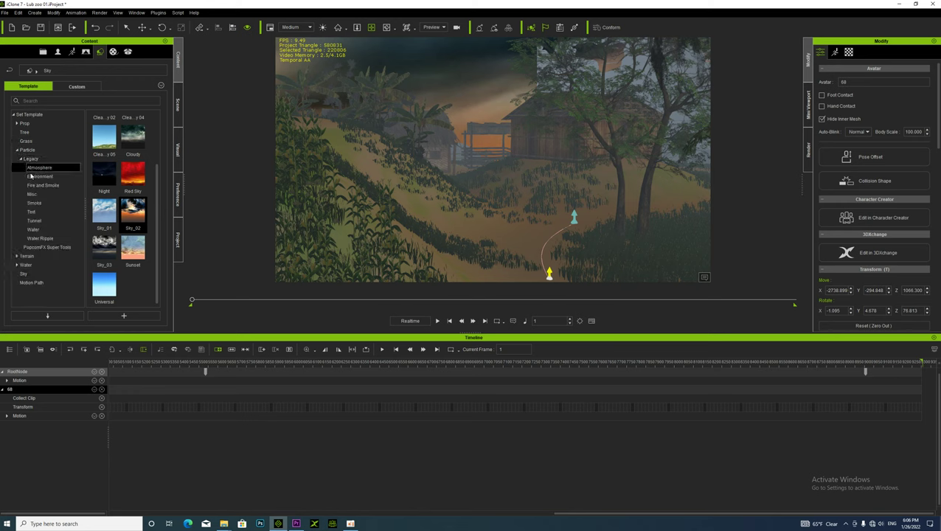
left_click(34, 177)
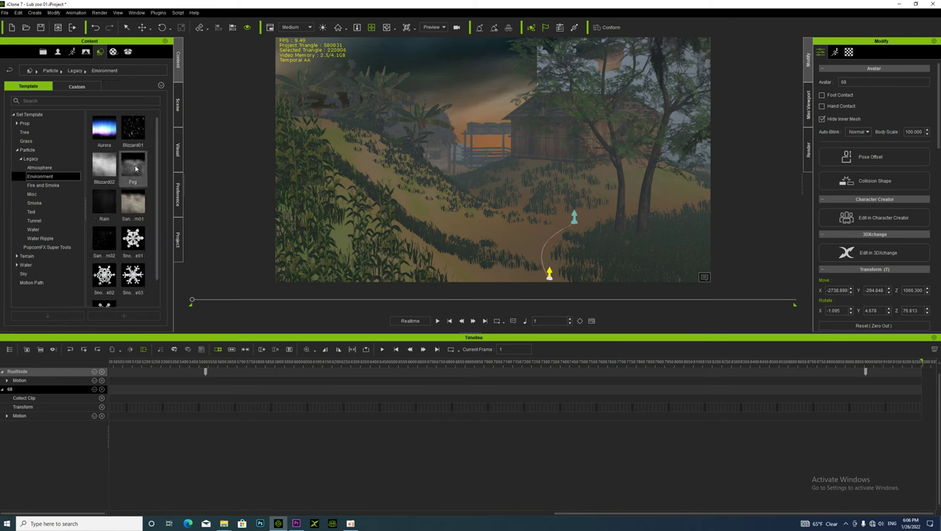
left_click_drag(134, 169, 502, 211)
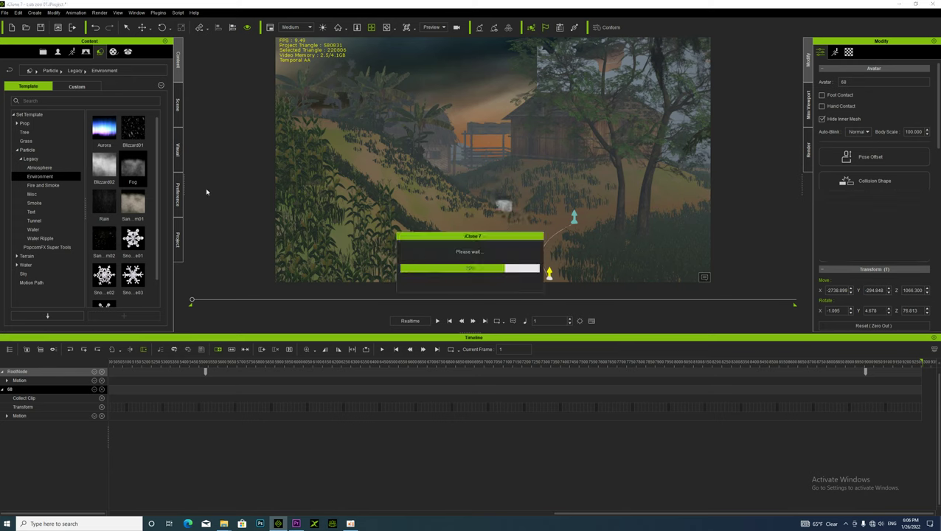
- Check the Fog particle in the scene list, preview its emission with a short playback, and rewind to frame 1
left_click(178, 106)
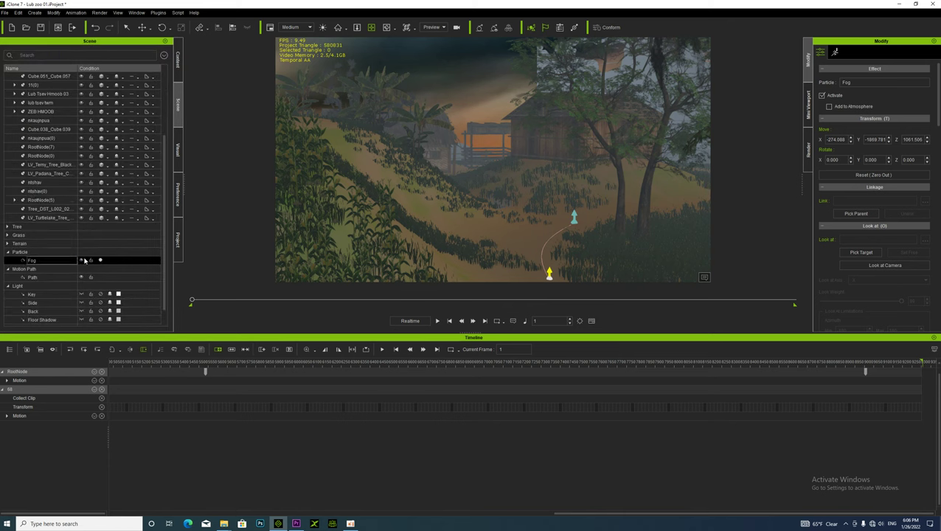
middle_click_drag(495, 126, 473, 188)
scroll(472, 189, "up", 3)
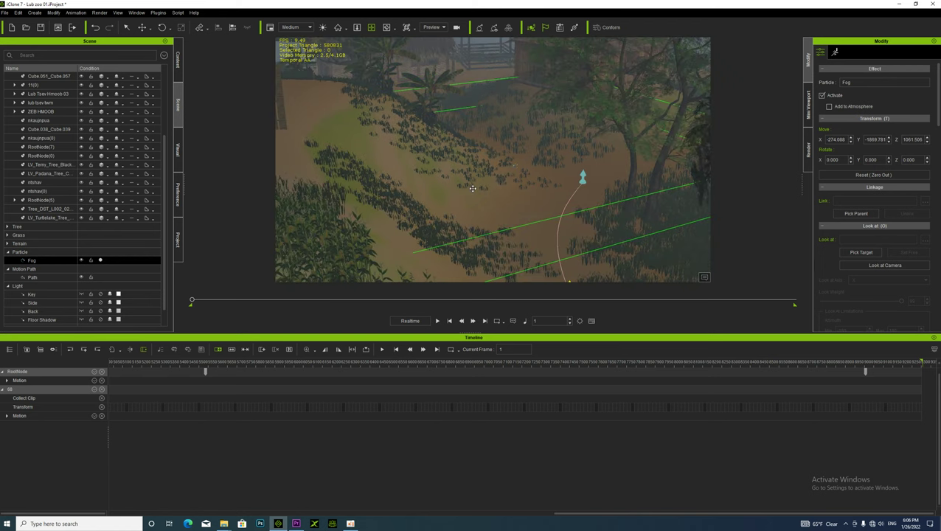
key("space")
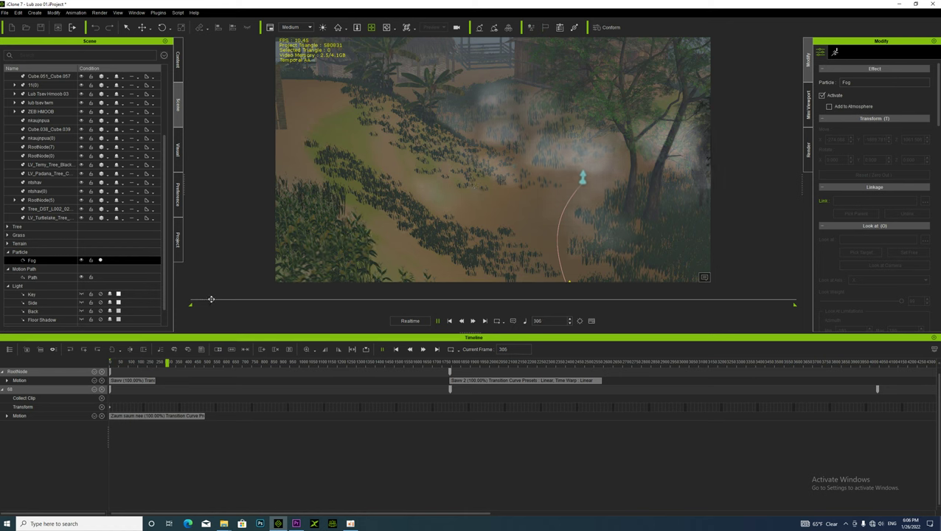
key("space")
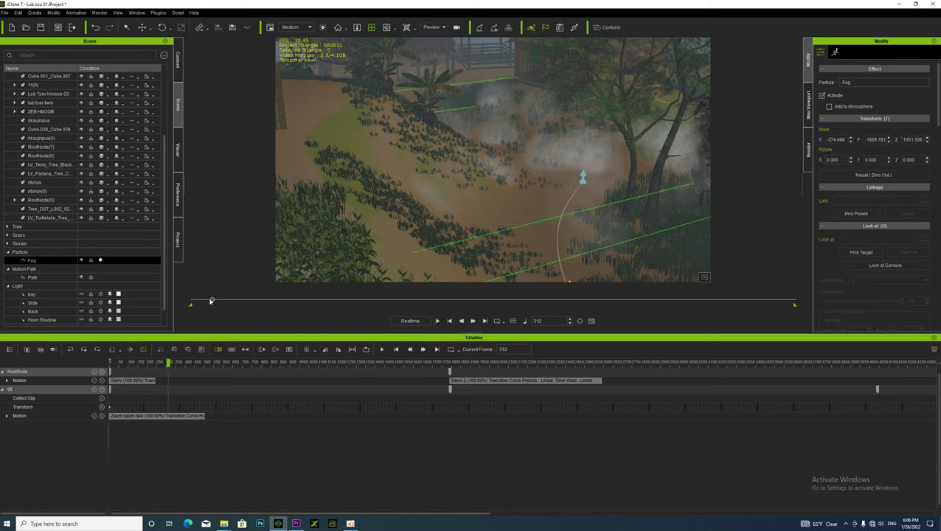
left_click_drag(195, 301, 85, 313)
- Raise the Fog particle vertically above the hillside to a Z position of about 1577
left_click(143, 28)
left_click_drag(515, 118, 515, 38)
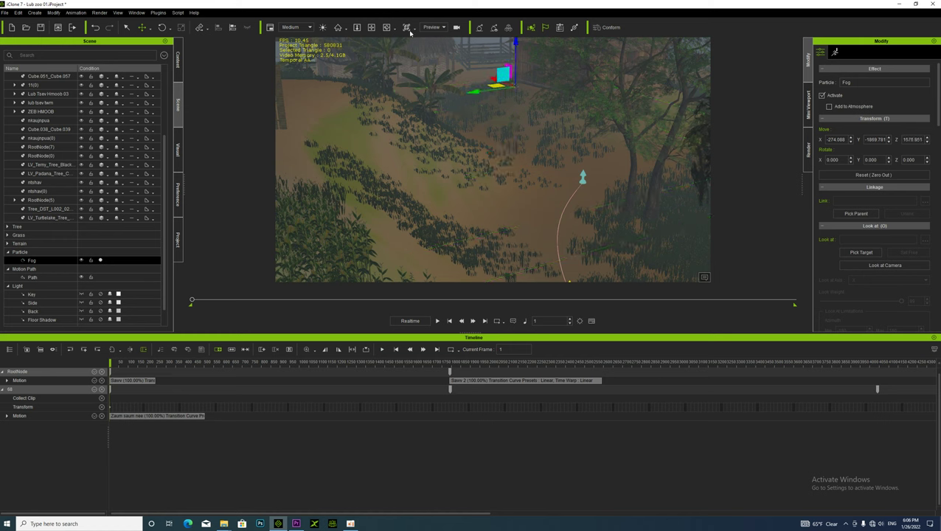
left_click(371, 27)
right_click_drag(455, 120, 518, 187)
left_click_drag(537, 196, 553, 207)
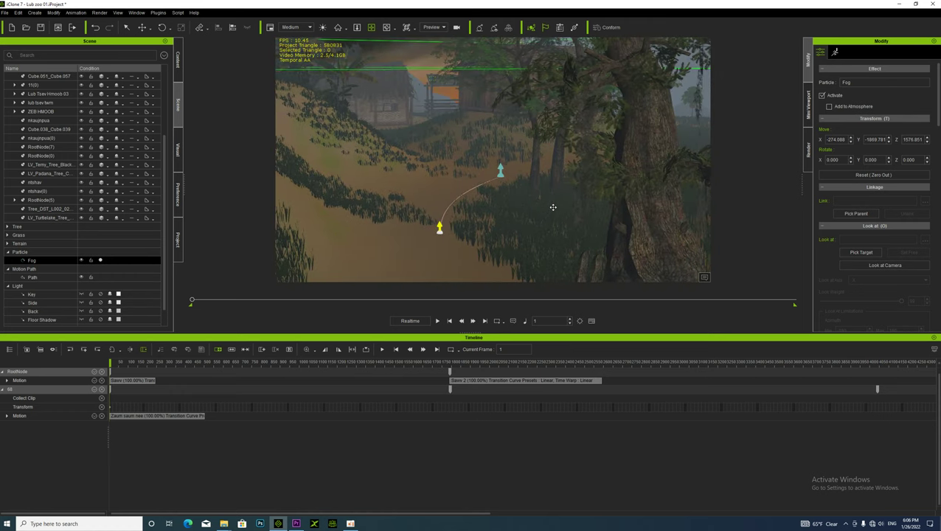
- Play the animation to examine the raised fog from path level, and rewind to frame 1
key("space")
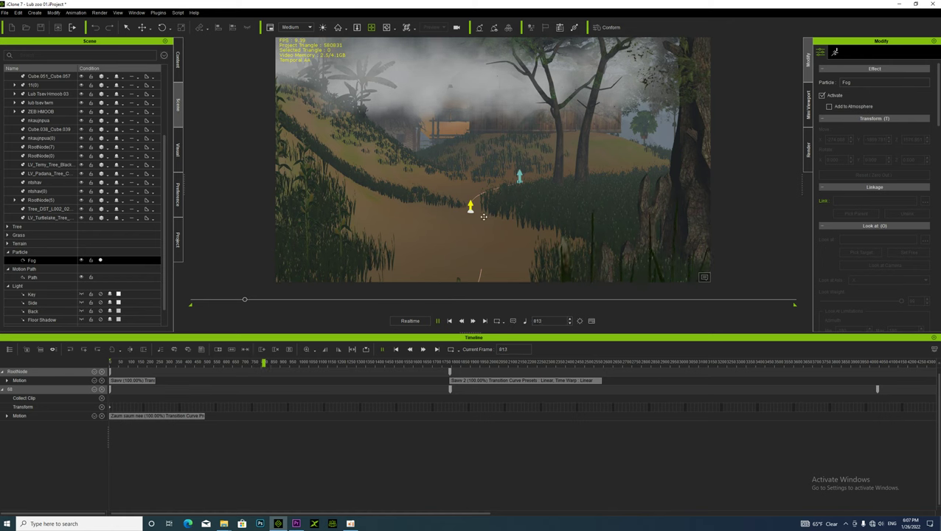
left_click(247, 302)
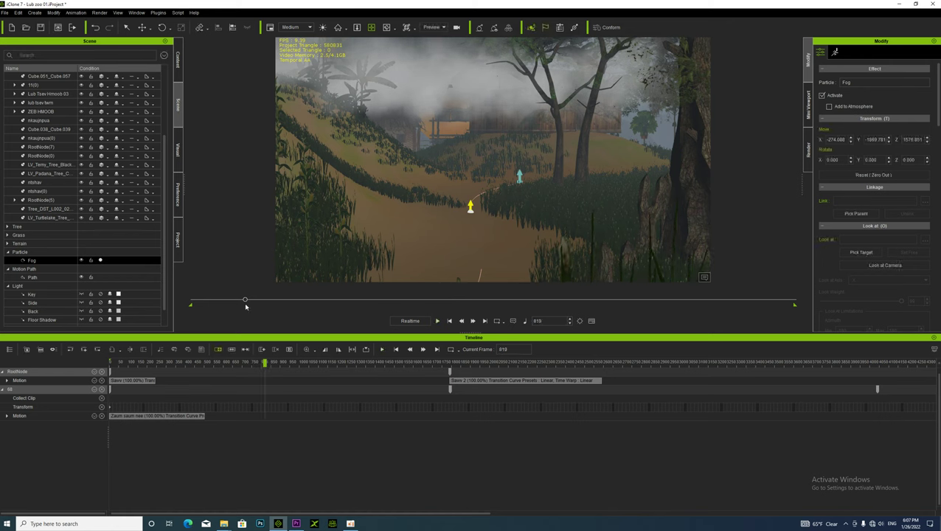
left_click_drag(222, 302, 100, 316)
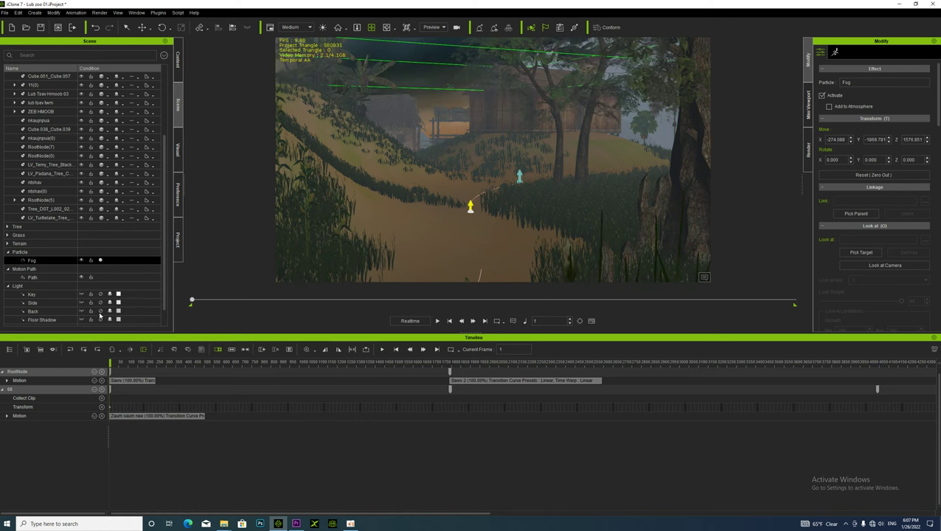
- Set the Fog particle's softness strength to 58 and its life to 400 minimum and 500 maximum frames
scroll(856, 200, "down", 6)
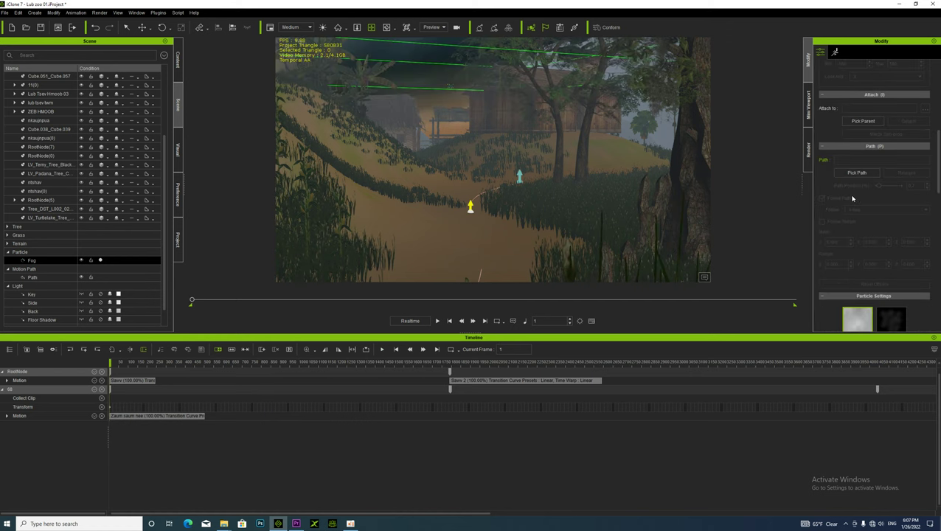
scroll(849, 206, "down", 2)
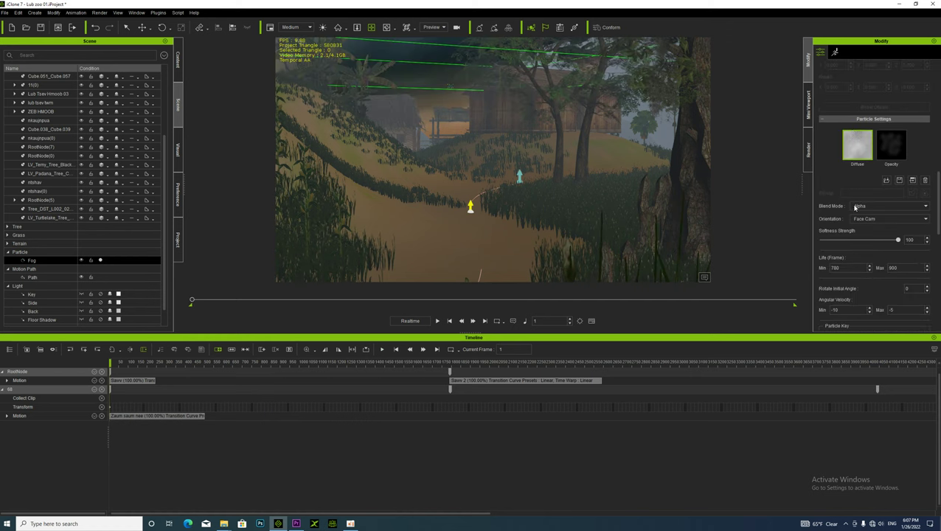
left_click_drag(891, 245, 864, 253)
type("400")
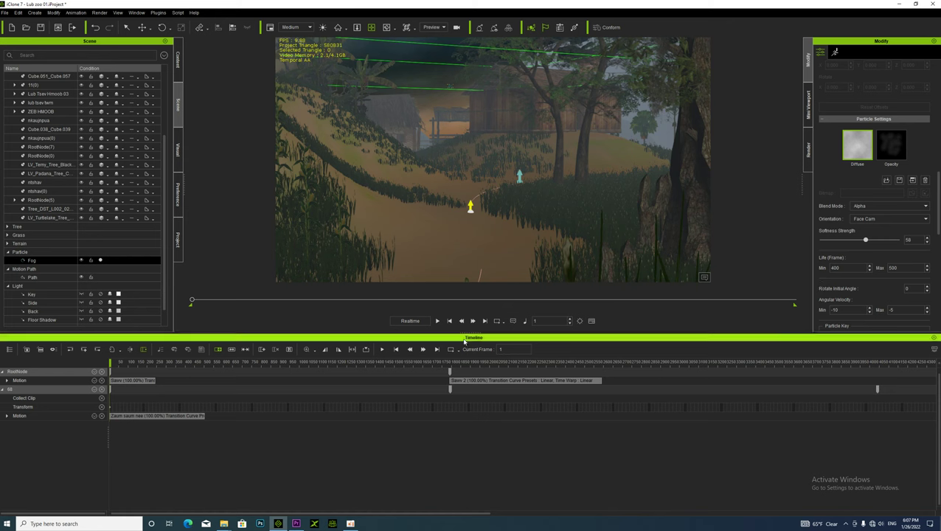
- Preview the fog, set its particle life to 1000 minimum and 1500 maximum frames, and return to frame 1
left_click(437, 321)
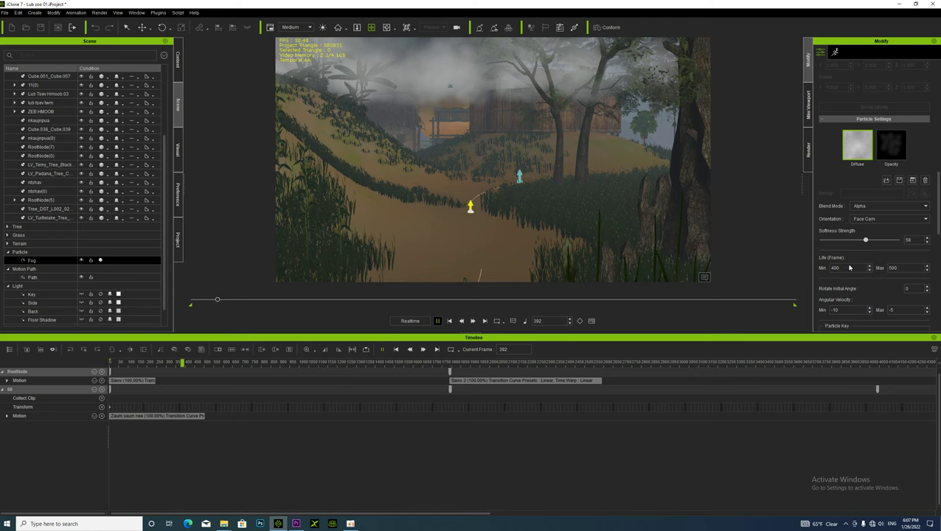
left_click(847, 270)
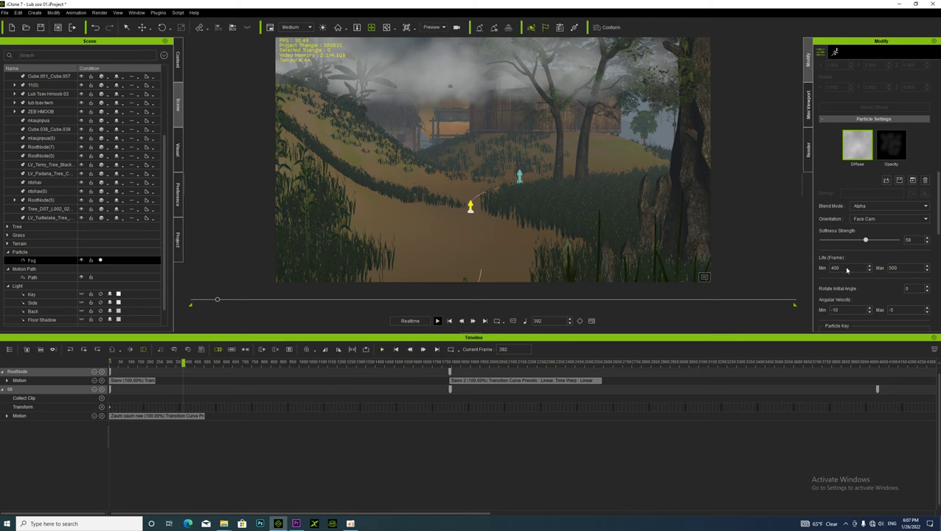
left_click(183, 302)
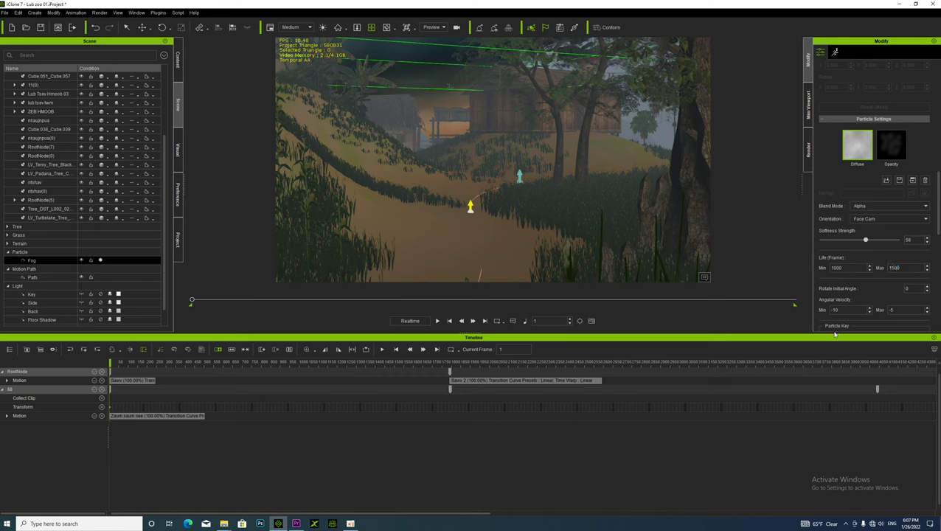
- During playback, shift the fog's two middle particle keys close together, slightly past the centre of the key track
left_click(438, 321)
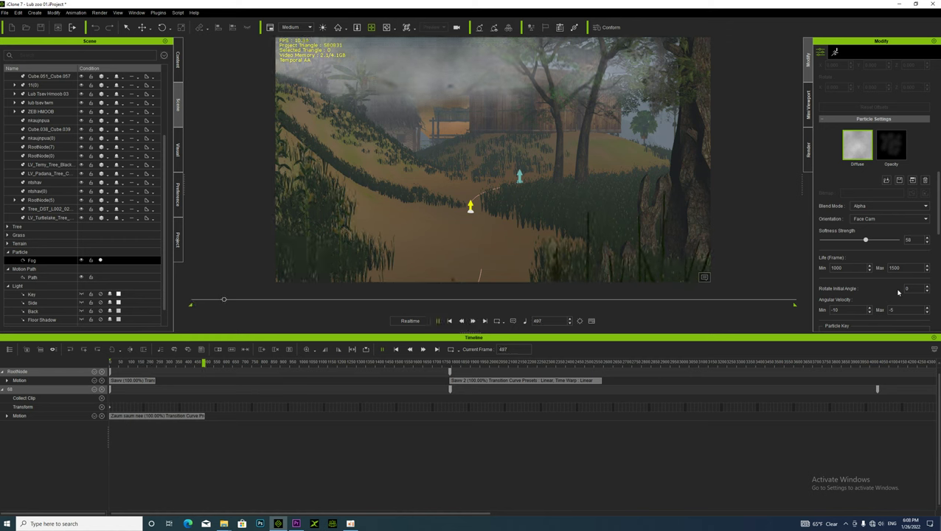
scroll(899, 293, "down", 2)
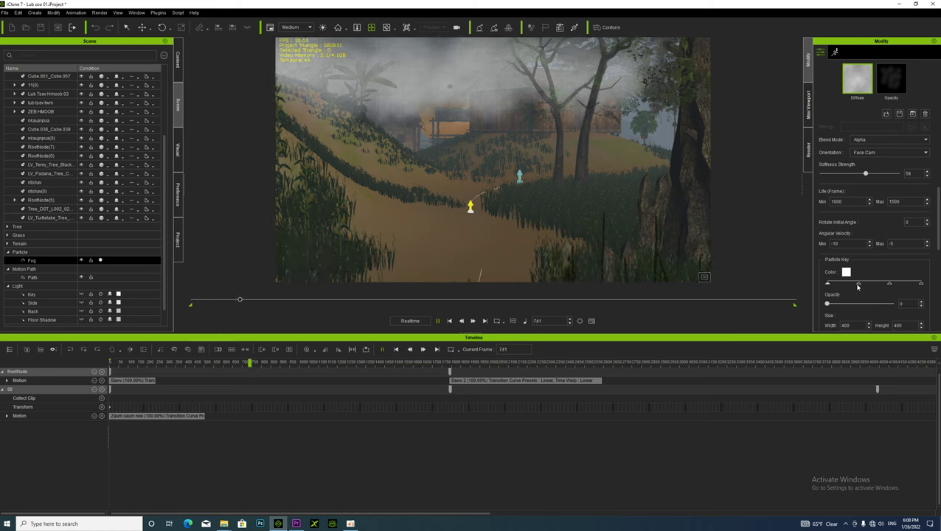
left_click_drag(860, 284, 880, 285)
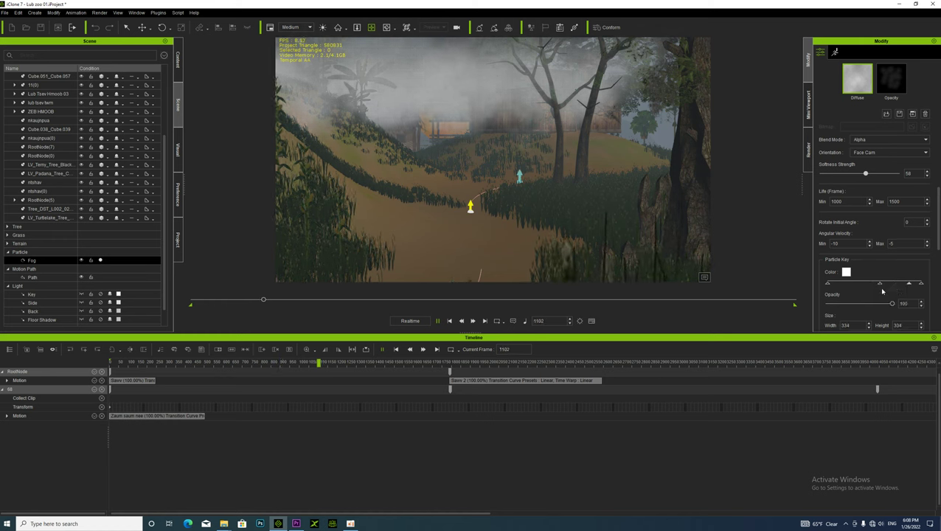
mouse_move(888, 287)
left_mouse_down()
mouse_move(917, 287)
mouse_move(881, 285)
left_mouse_up()
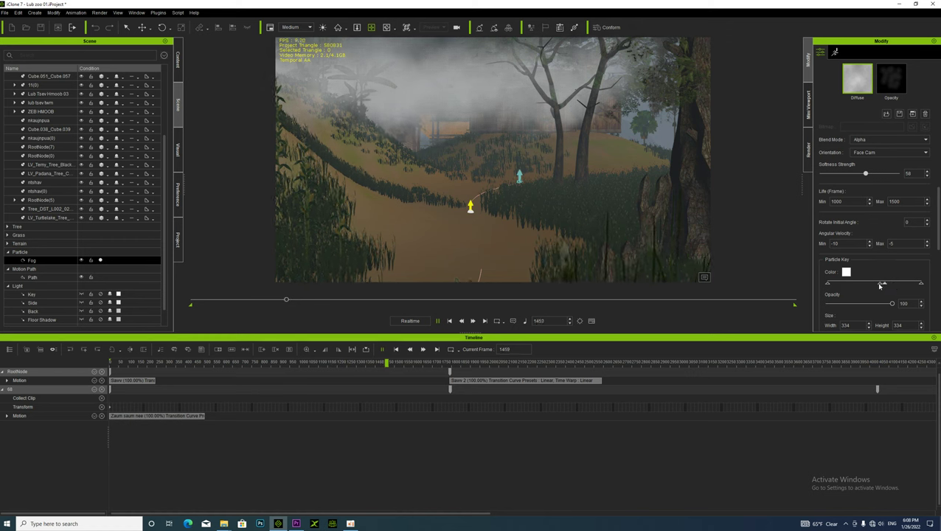
left_click(881, 284)
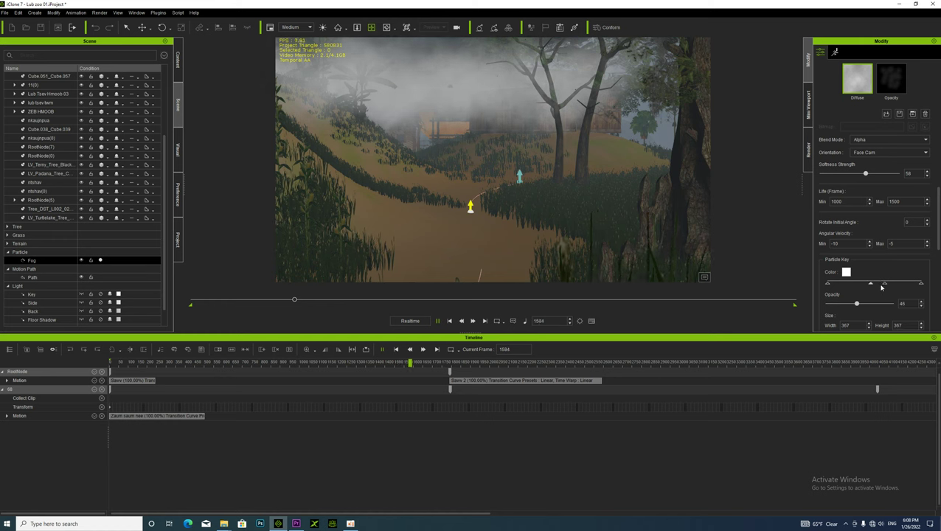
- Nudge the fog's second particle key slightly towards the third, and check the opacity of the last and first keys
left_click(858, 285)
left_click_drag(858, 285, 872, 286)
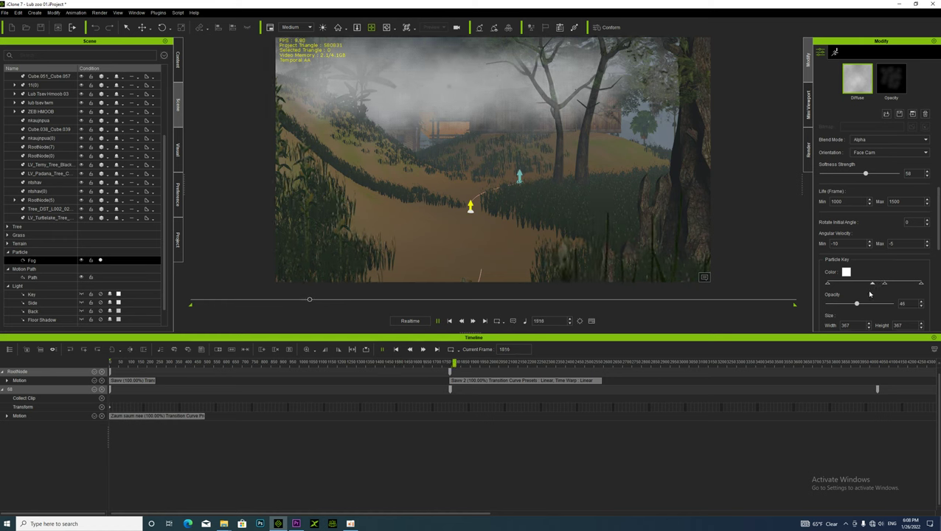
left_click(921, 285)
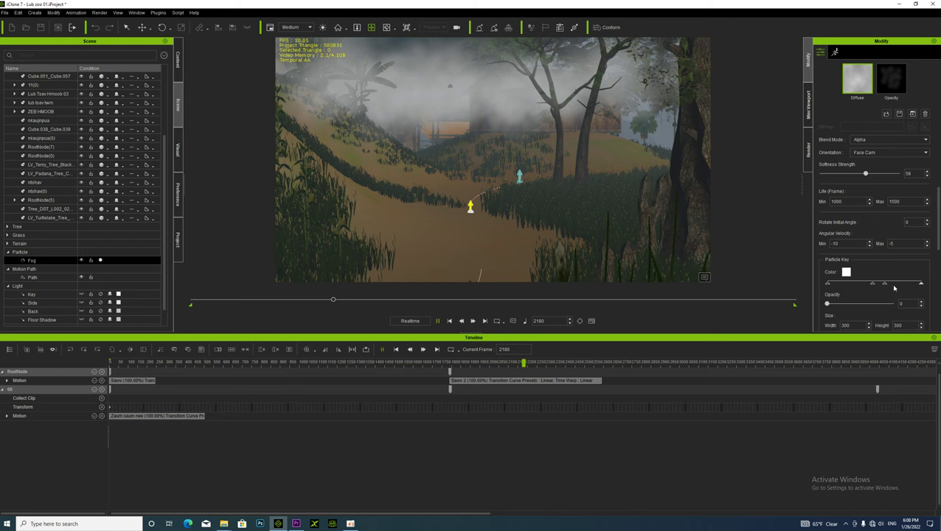
left_click(827, 285)
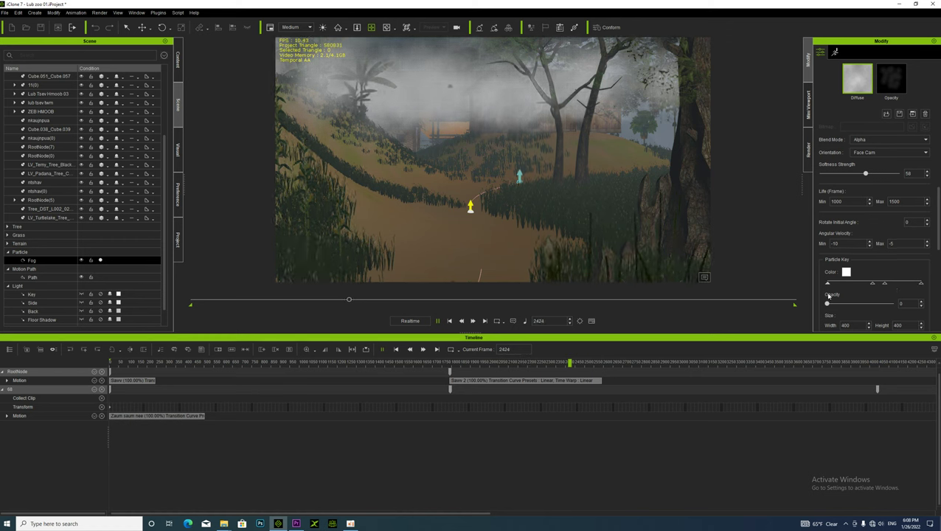
- Set the opacity of the fog's second particle key to 78 and rewind to frame 1
left_click(873, 285)
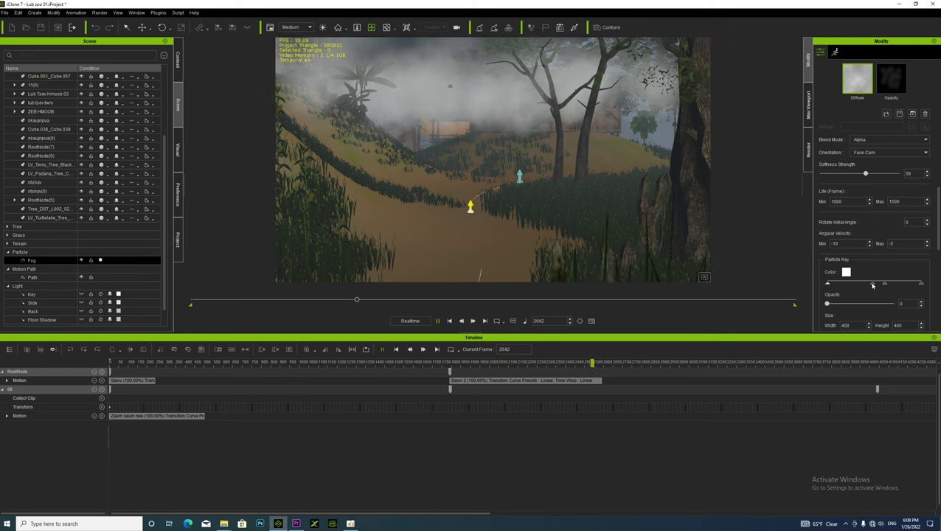
mouse_move(865, 303)
left_mouse_down()
mouse_move(817, 314)
mouse_move(898, 307)
mouse_move(879, 310)
left_mouse_up()
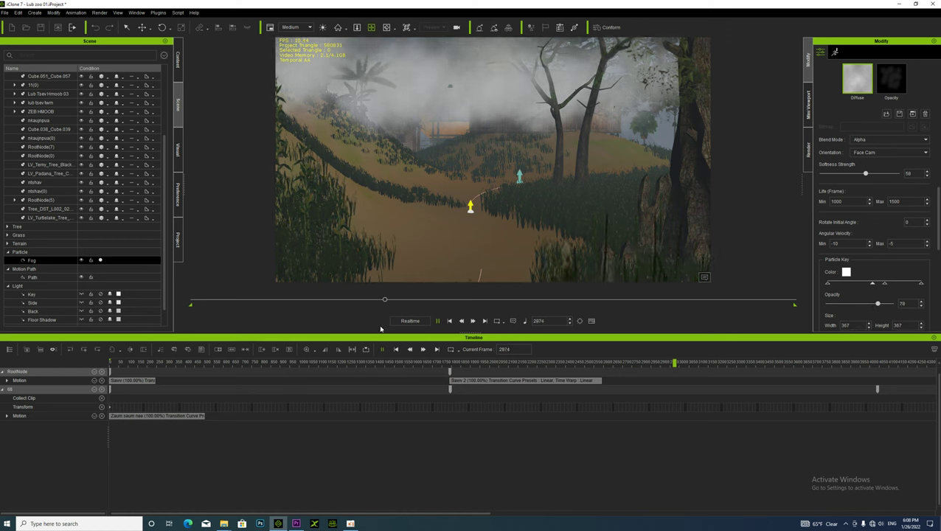
left_click(384, 300)
left_click_drag(385, 303, 185, 302)
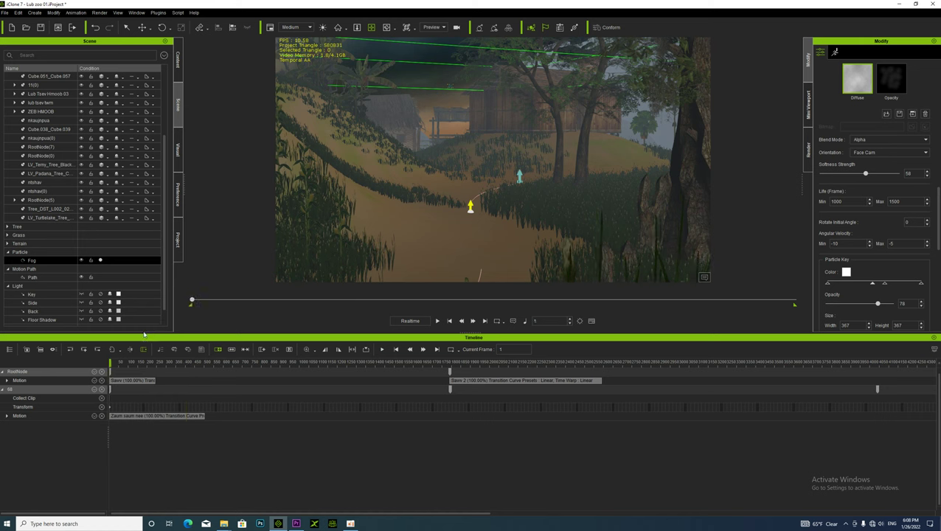
- Set the fog emitter's emit rate to 2 per second and its quota to 100
scroll(874, 285, "down", 3)
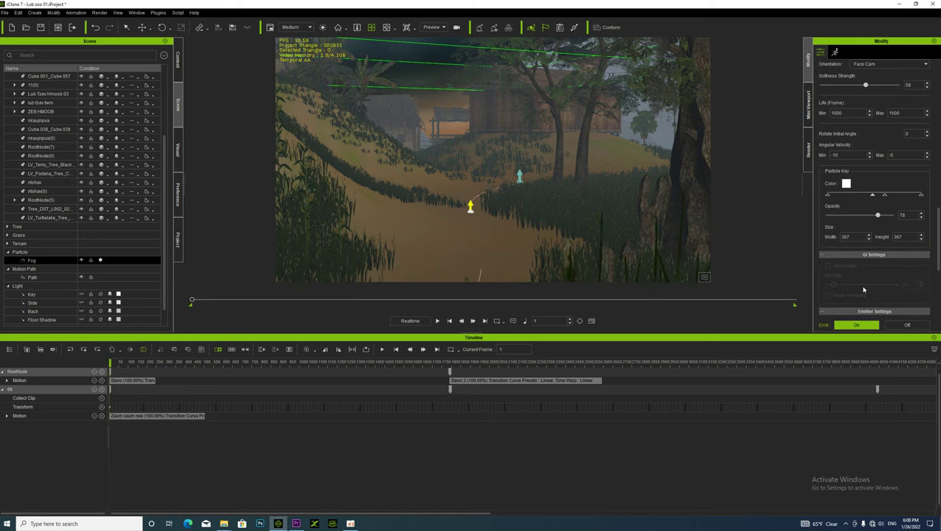
scroll(864, 290, "down", 5)
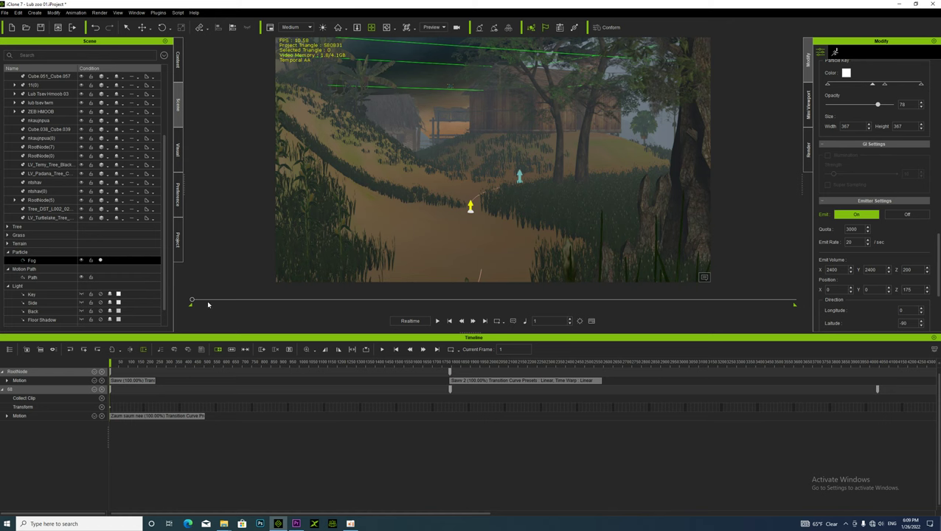
mouse_move(200, 301)
left_mouse_down()
mouse_move(291, 289)
mouse_move(191, 301)
left_mouse_up()
mouse_move(191, 302)
left_mouse_down()
mouse_move(302, 299)
mouse_move(369, 282)
mouse_move(353, 299)
mouse_move(191, 299)
left_mouse_up()
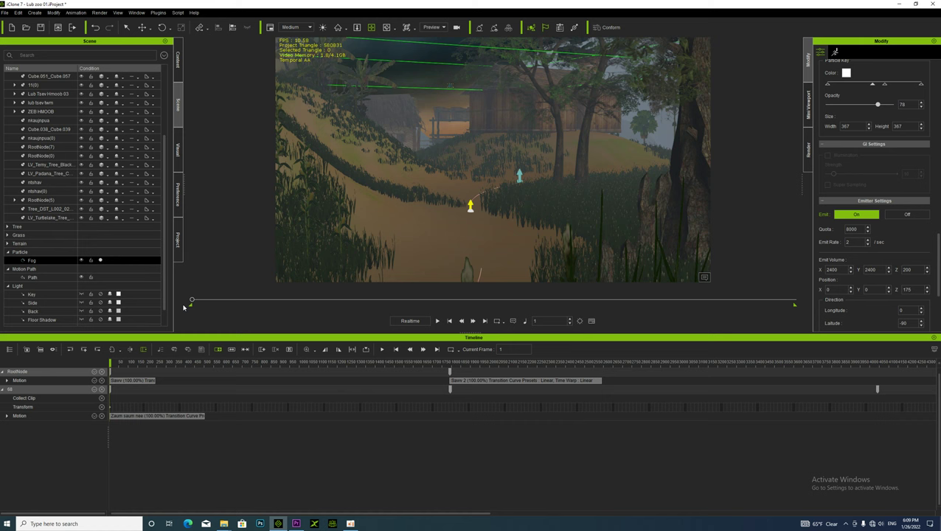
left_click_drag(191, 302, 164, 319)
type("100")
- Play the animation from frame 1 to examine the thinned fog, and rewind to the start
left_click_drag(191, 303, 135, 330)
key("space")
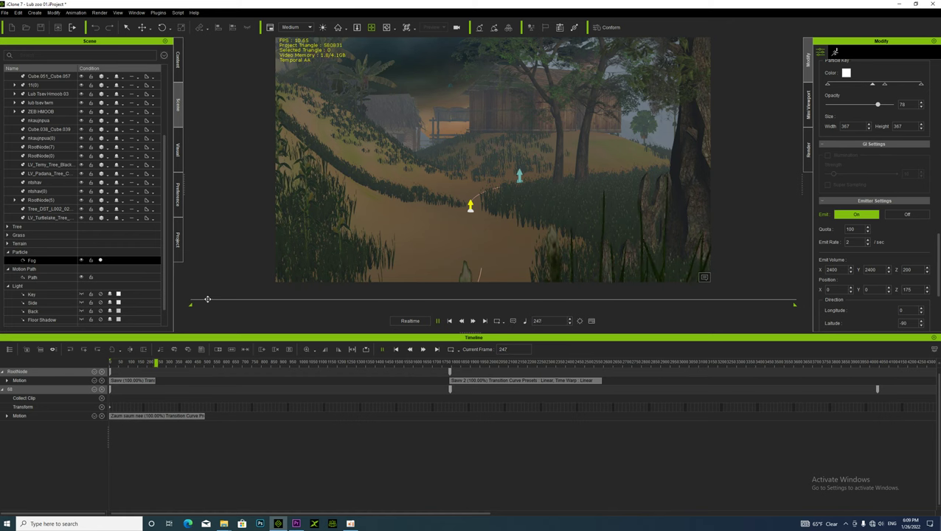
key("space")
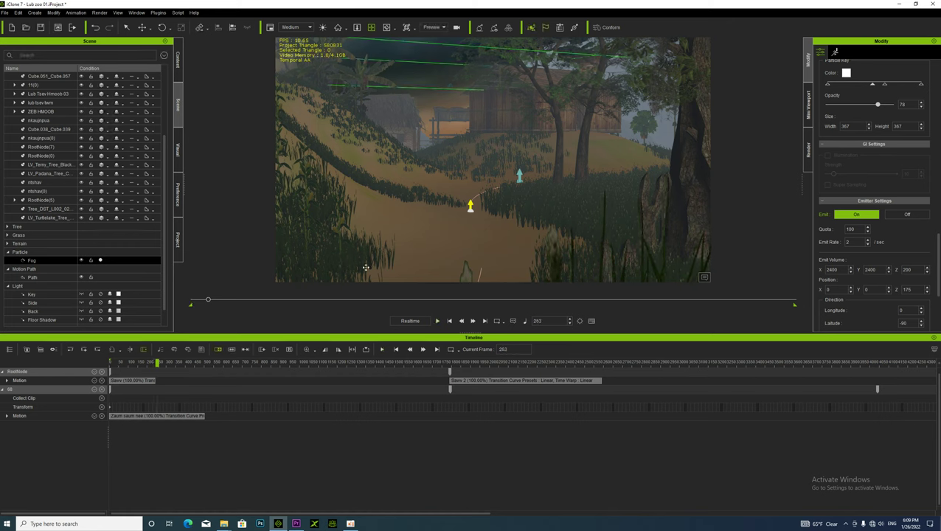
left_click_drag(208, 299, 76, 326)
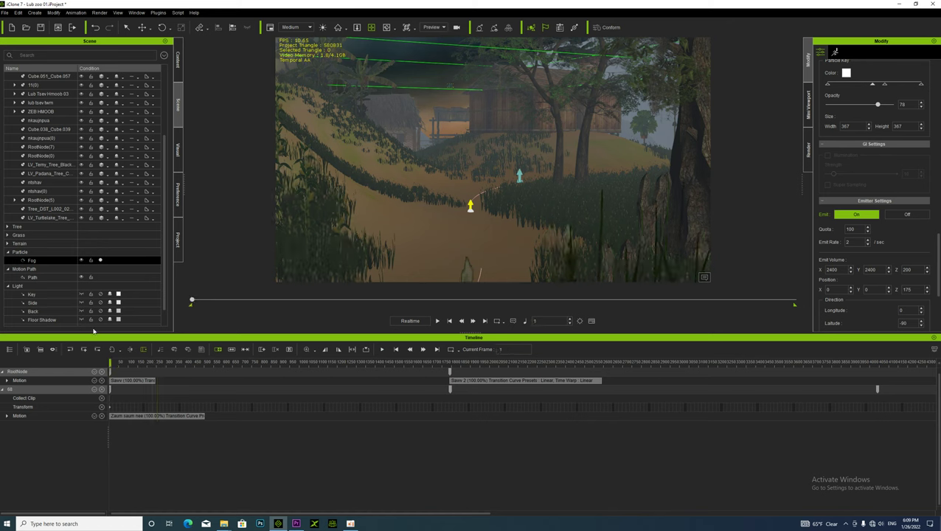
- Lower the Fog emitter along its vertical axis towards the village huts, preview it in playback, and return to frame 1
left_click(143, 28)
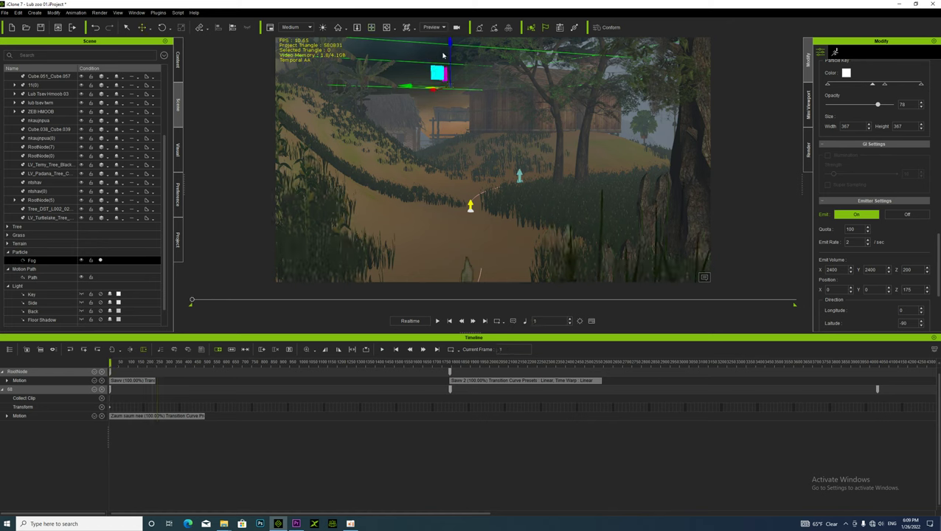
left_click_drag(450, 42, 448, 77)
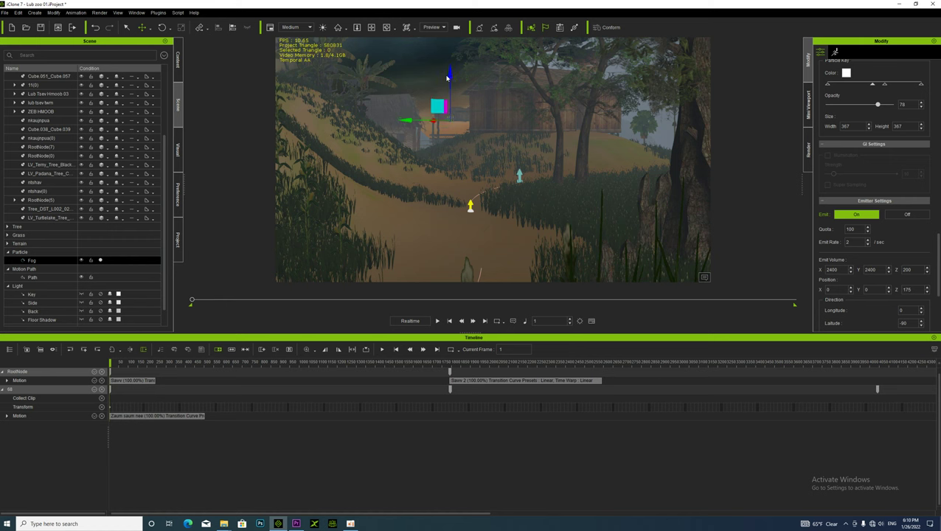
key("space")
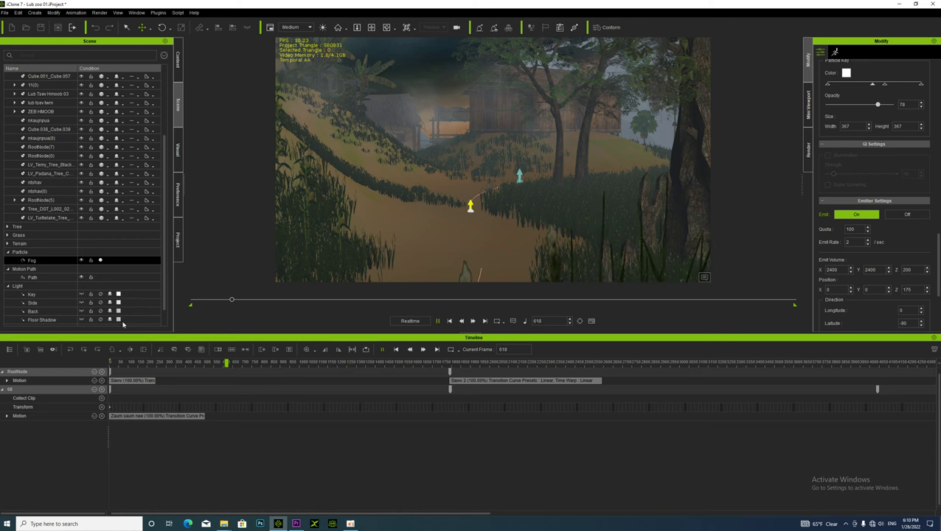
key("space")
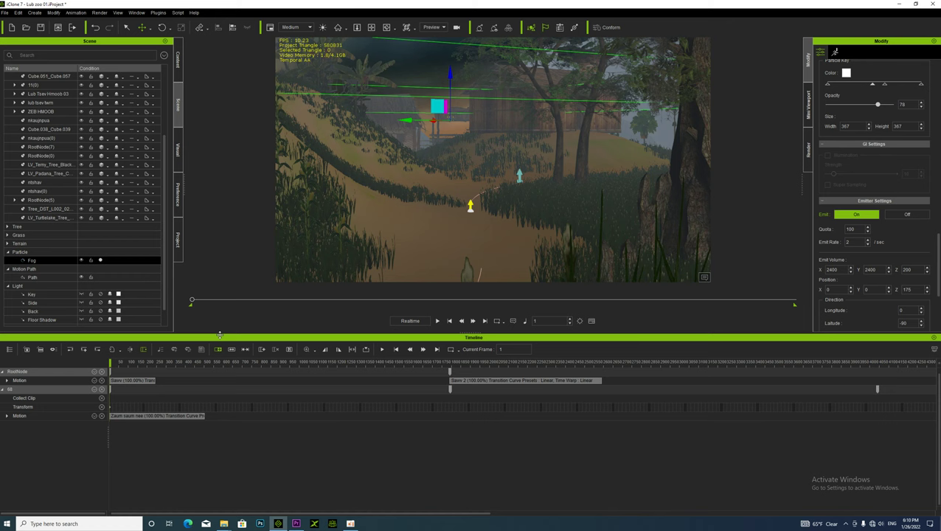
left_click(351, 523)
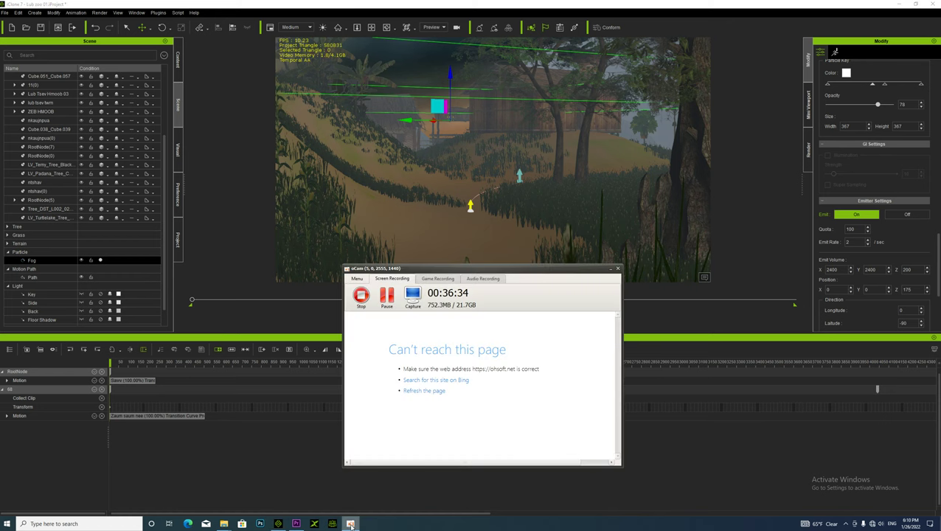
left_click(610, 270)
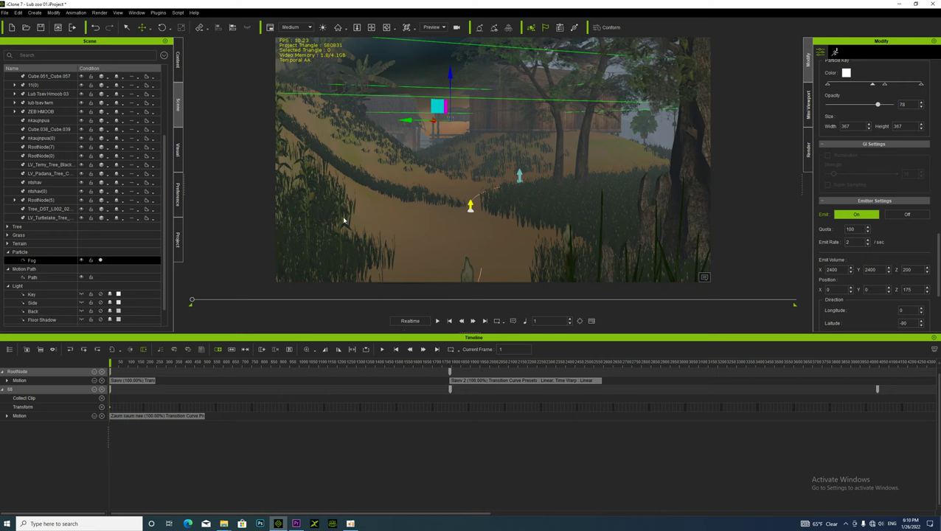
- Create a new camera framing the village huts against the sunset sky, and show its track enlarged in the timeline
left_click(20, 390)
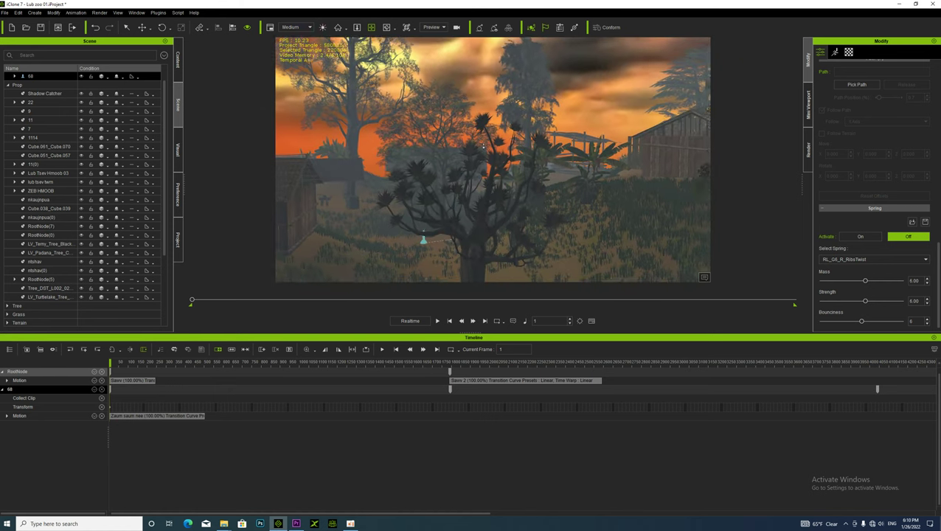
middle_click_drag(513, 146, 560, 153)
middle_click_drag(506, 168, 444, 169)
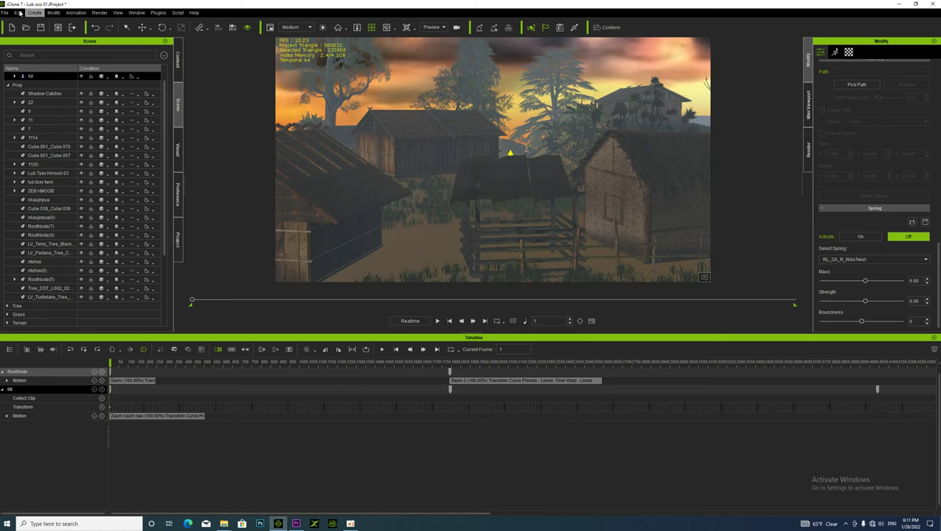
left_click(34, 13)
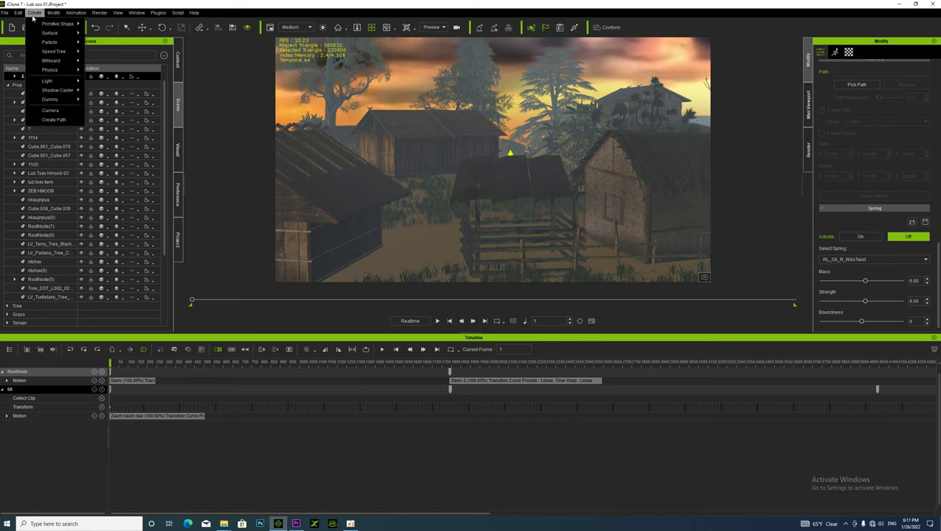
left_click(52, 110)
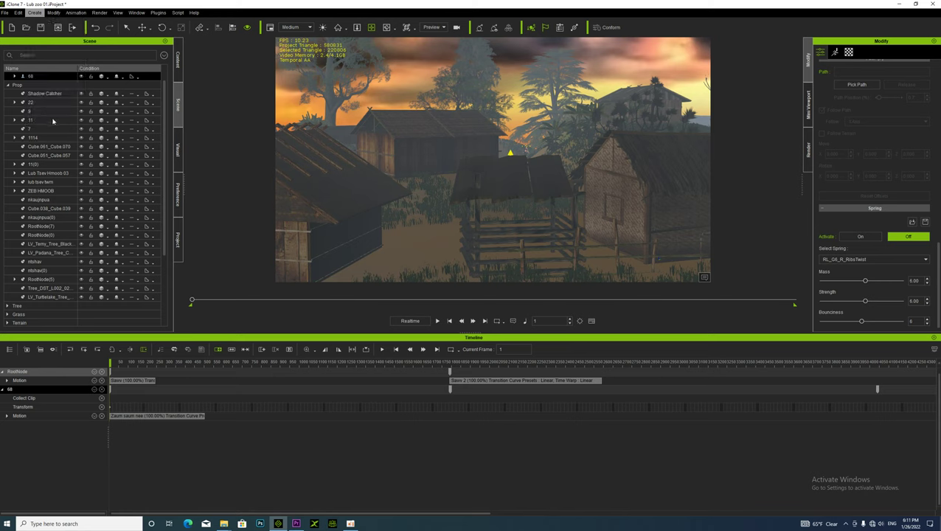
left_click(27, 351)
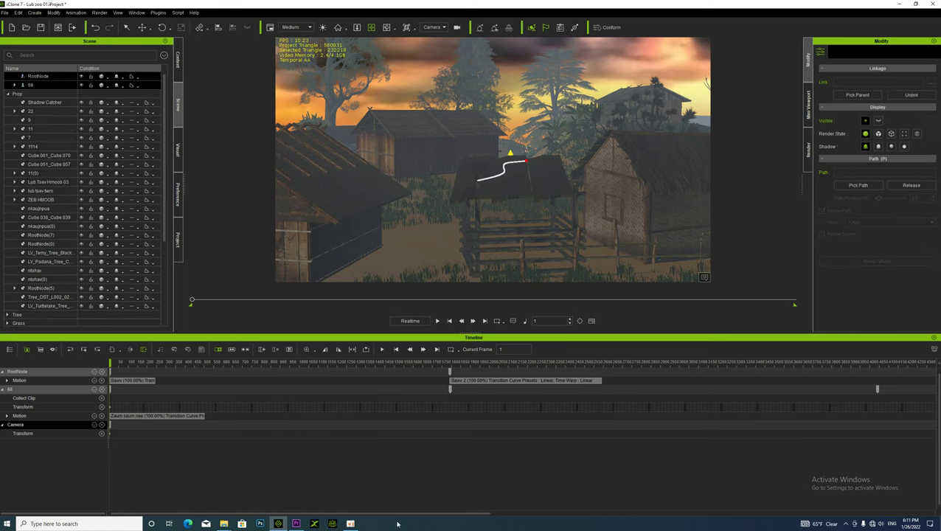
scroll(222, 496, "up", 2)
scroll(221, 496, "up", 5)
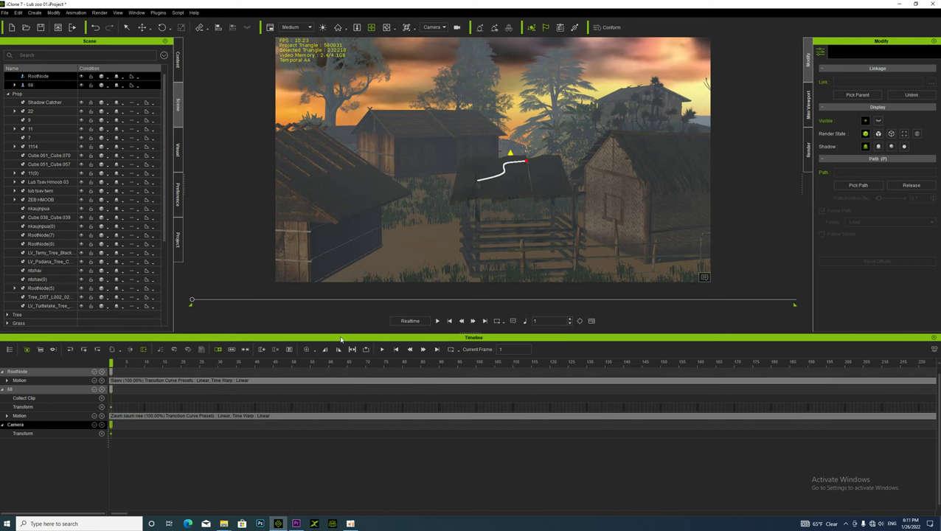
- Play to frame 666 and key the camera there, moved in closer and higher above the huts
key("space")
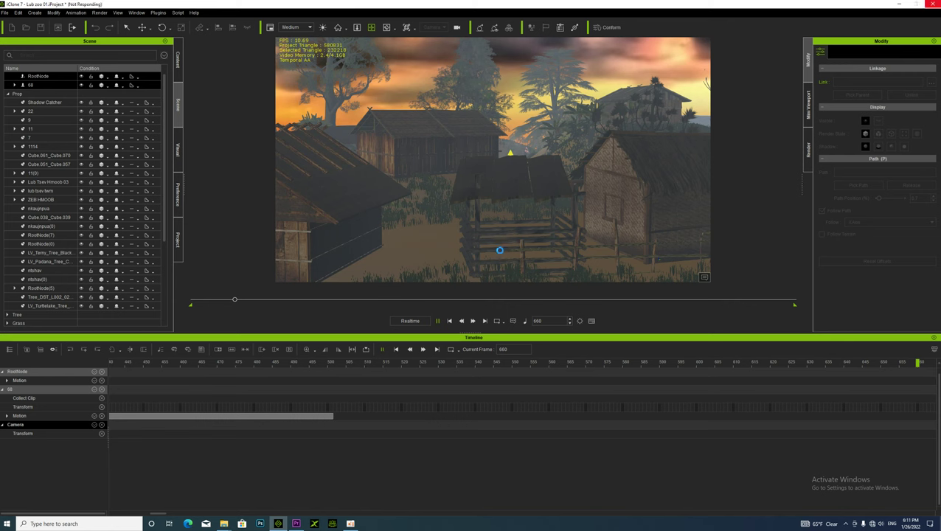
scroll(500, 250, "up", 2)
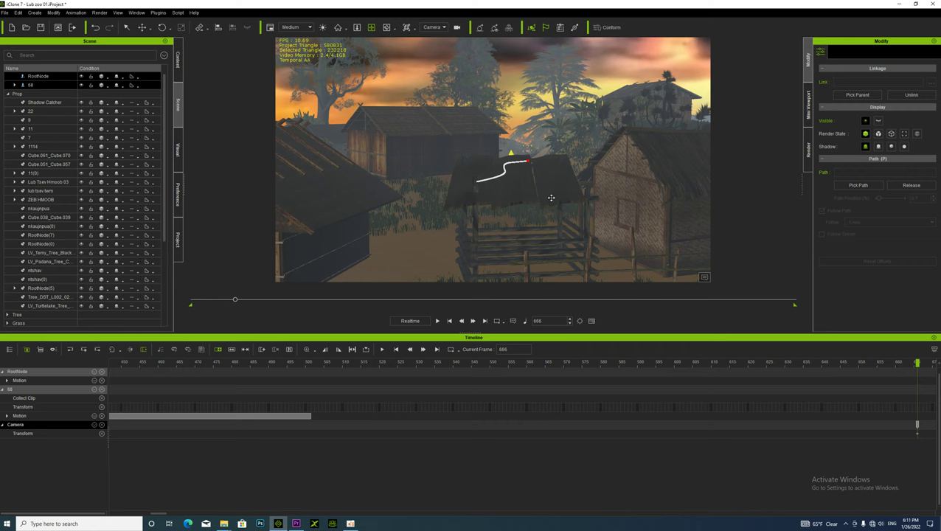
scroll(494, 150, "up", 1)
scroll(498, 217, "up", 1)
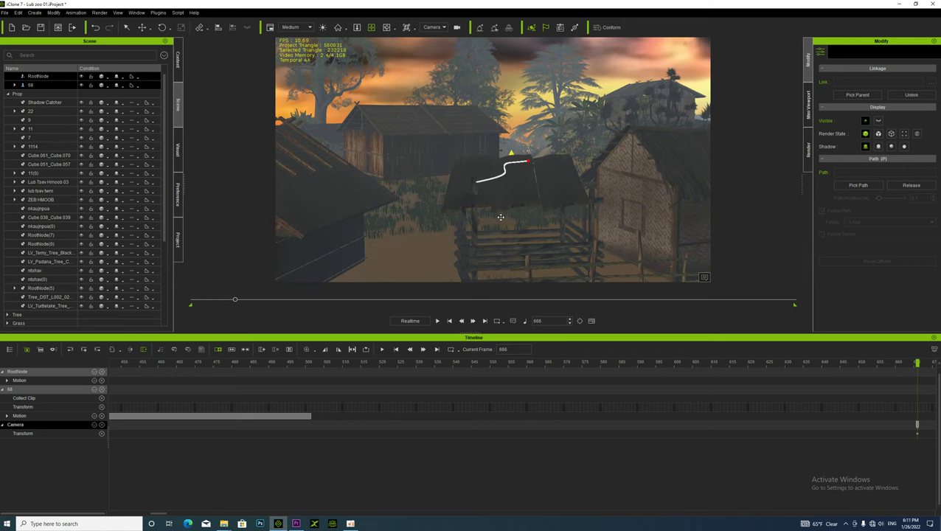
scroll(506, 227, "up", 1)
scroll(506, 228, "up", 1)
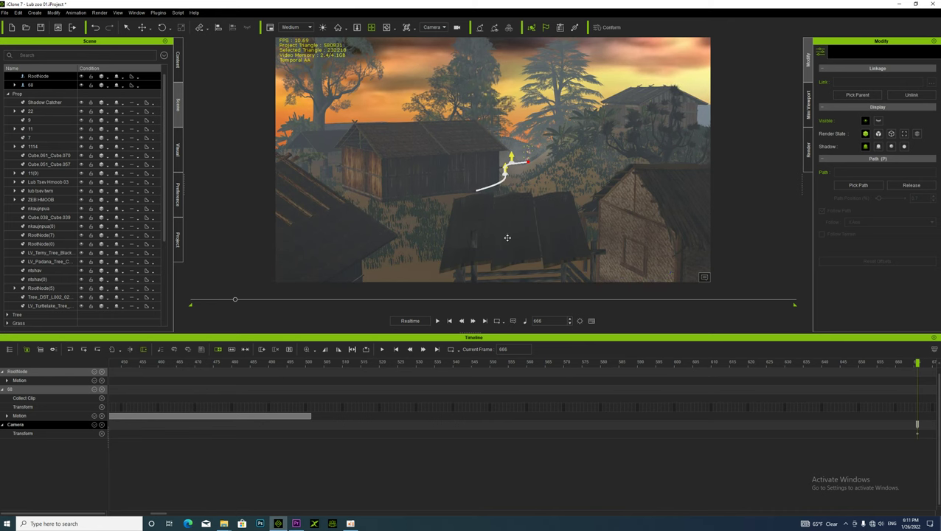
scroll(504, 243, "up", 1)
scroll(502, 232, "up", 1)
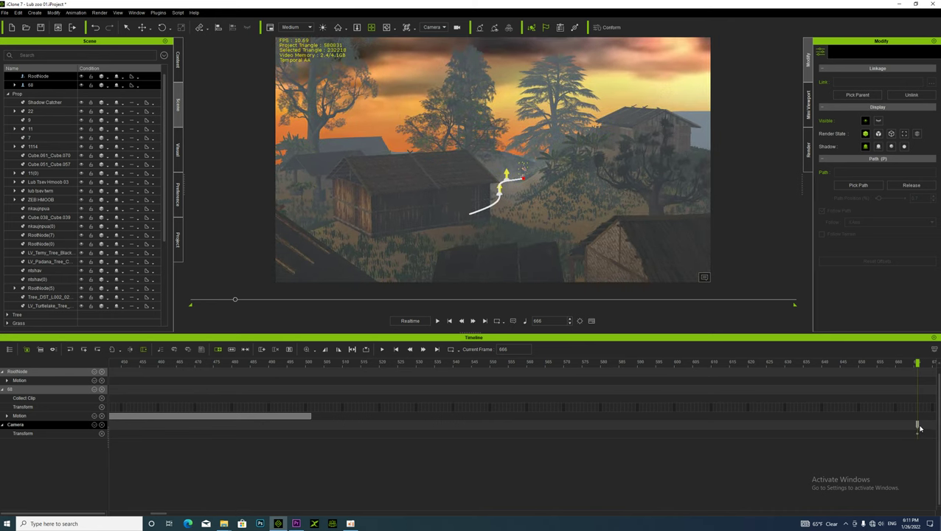
- Key a new camera viewpoint at frame 667, low over the leafy bushes with hut 9 in the fog behind
left_click(439, 184)
right_click_drag(439, 239, 448, 264)
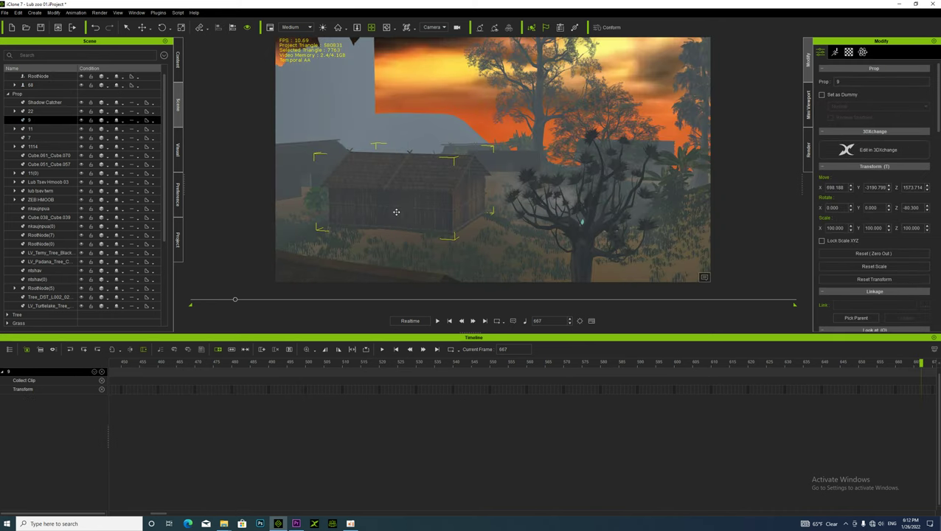
right_click_drag(395, 213, 487, 206)
left_click_drag(519, 213, 567, 168)
right_click_drag(567, 169, 457, 209)
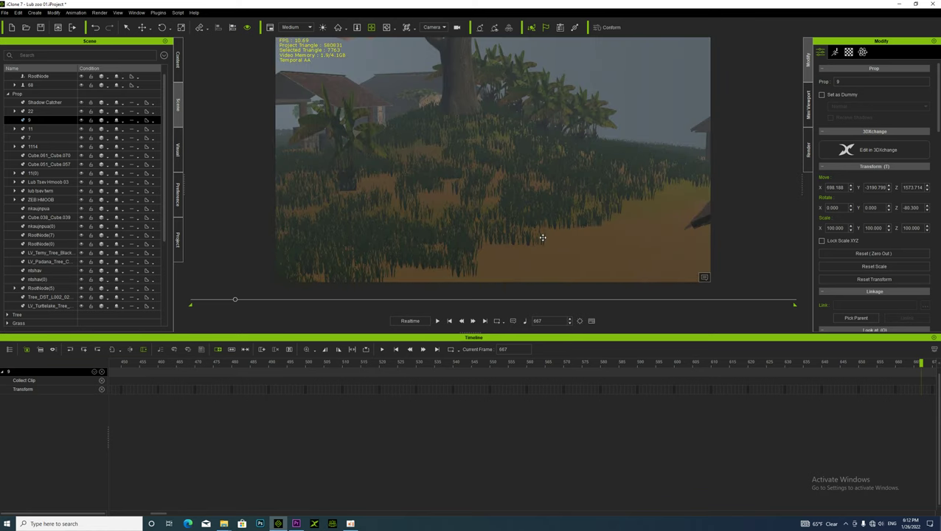
left_click_drag(543, 237, 649, 177)
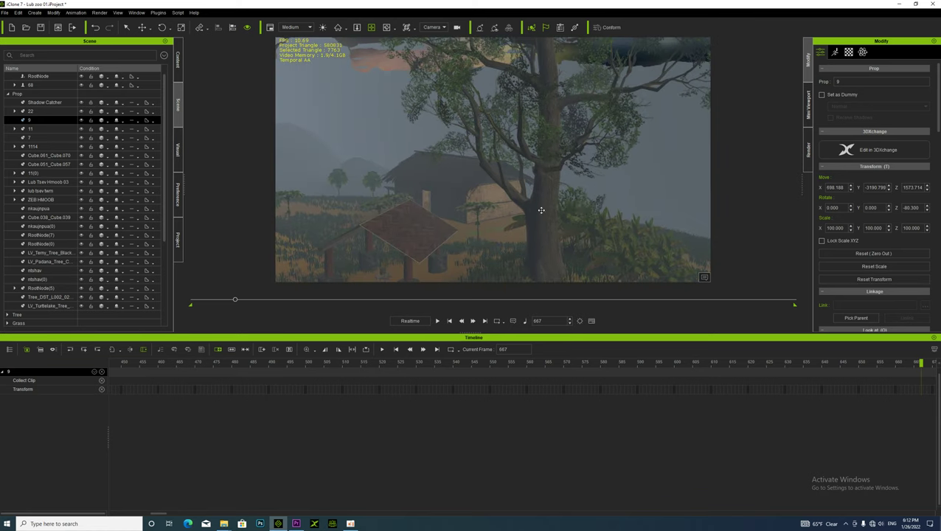
right_click_drag(649, 178, 560, 150)
left_click_drag(559, 149, 444, 158)
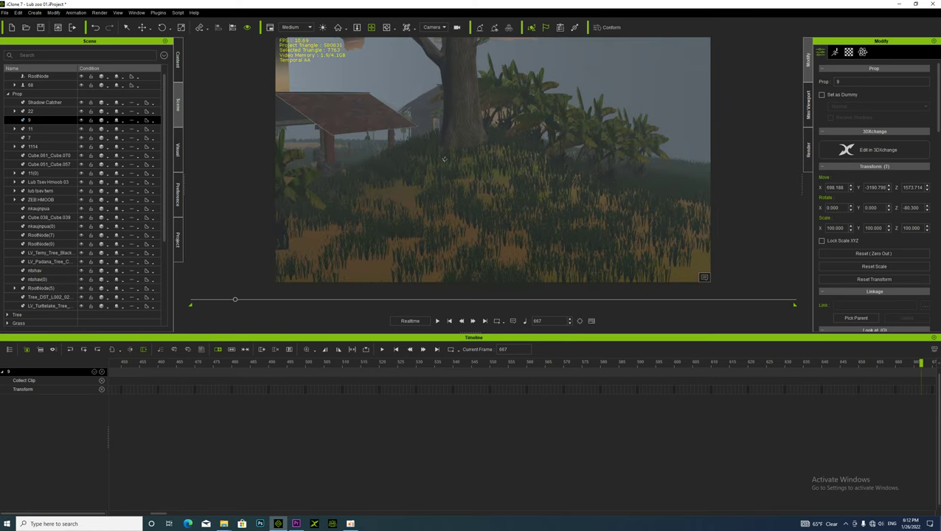
mouse_move(526, 150)
right_mouse_down()
mouse_move(560, 148)
mouse_move(472, 155)
mouse_move(525, 215)
mouse_move(500, 227)
mouse_move(540, 153)
right_mouse_up()
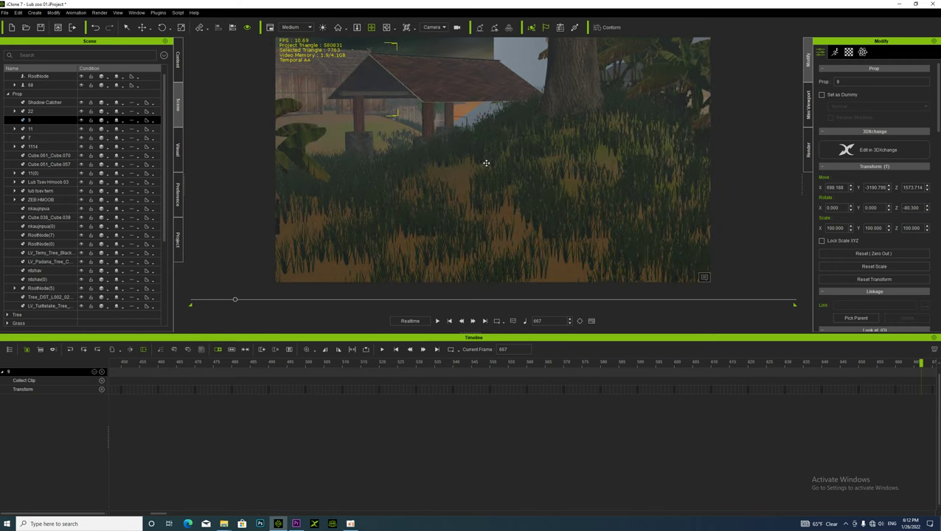
left_click_drag(540, 153, 541, 157)
scroll(475, 181, "down", 3)
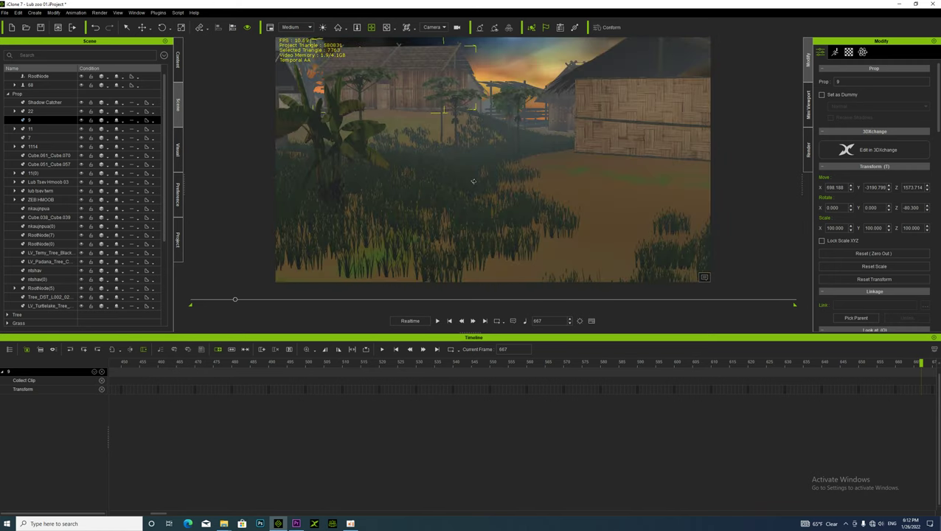
left_click_drag(474, 184, 535, 211)
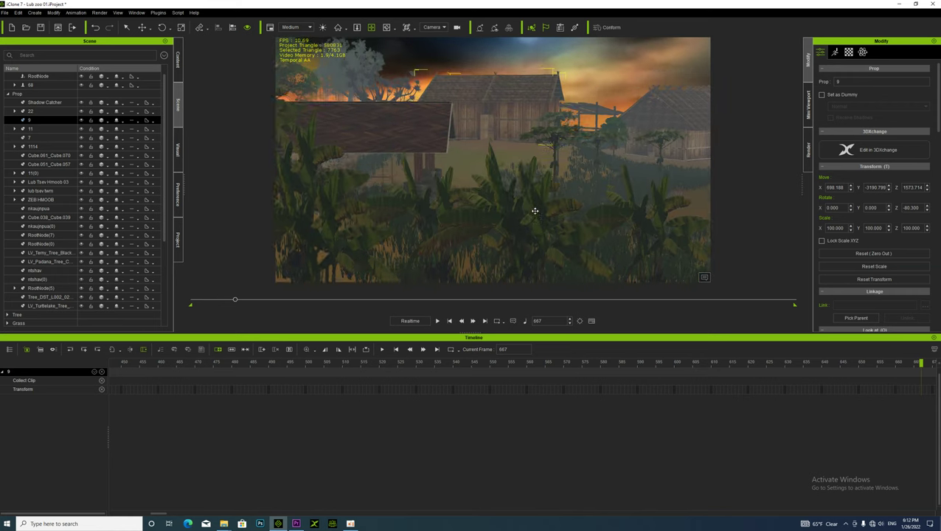
scroll(532, 212, "up", 3)
right_click_drag(532, 214, 590, 221)
scroll(590, 221, "down", 3)
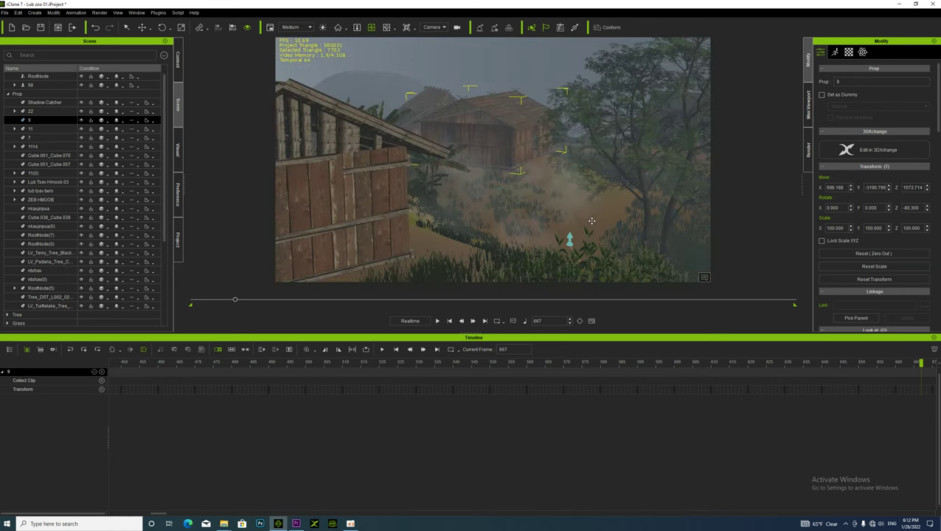
left_click_drag(593, 222, 474, 203)
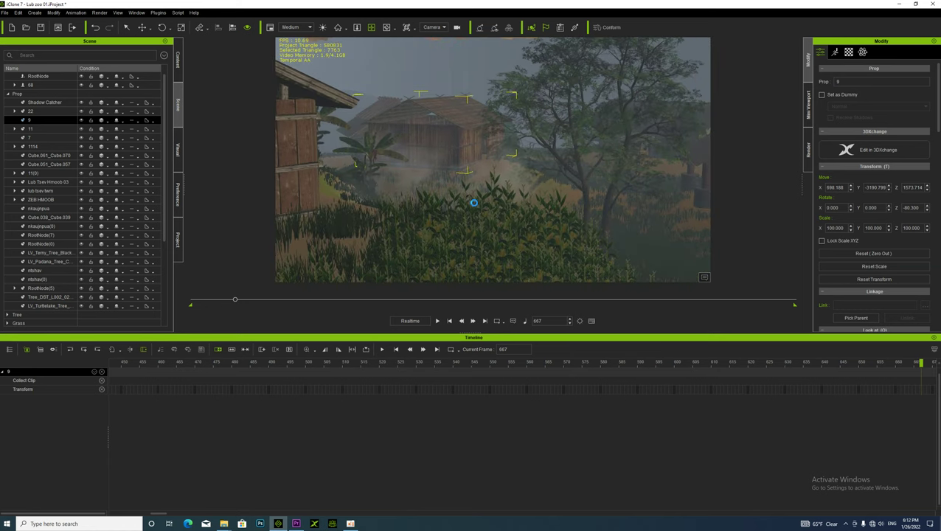
- Play to frame 1082 and show the RootNode and avatar 68 tracks in the timeline, keeping only Motion for avatar 68
key("space")
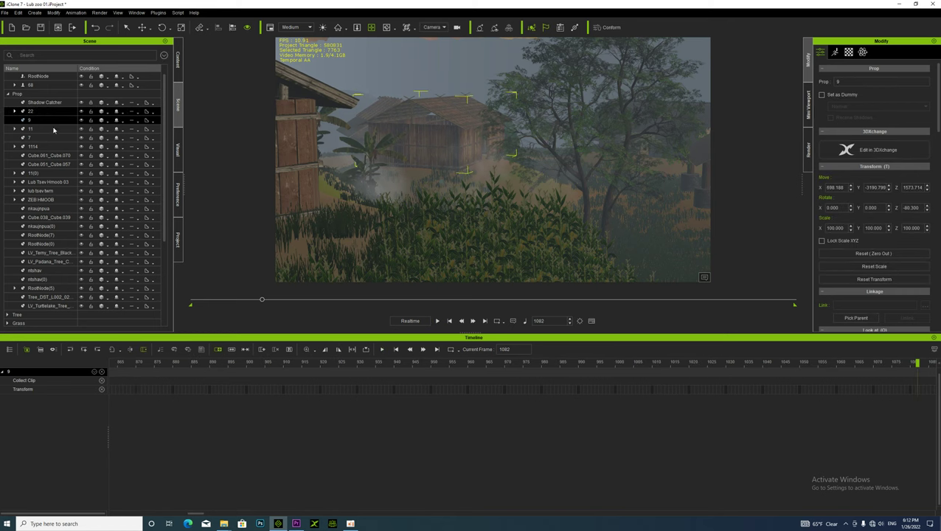
scroll(51, 166, "up", 1)
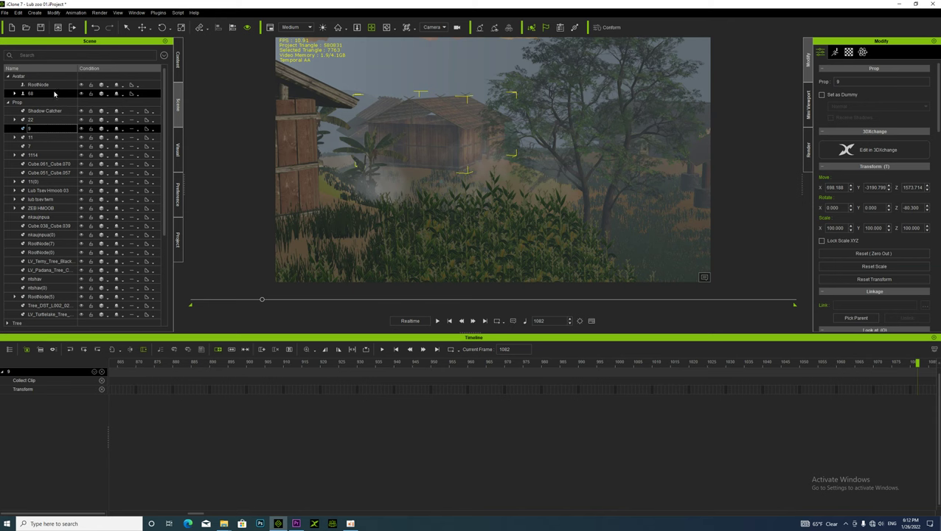
left_click(56, 94)
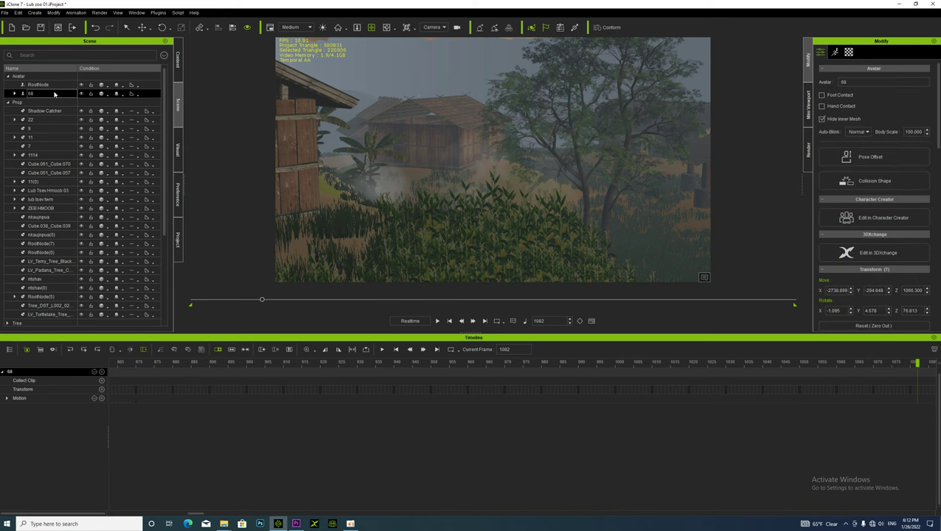
left_click(26, 350)
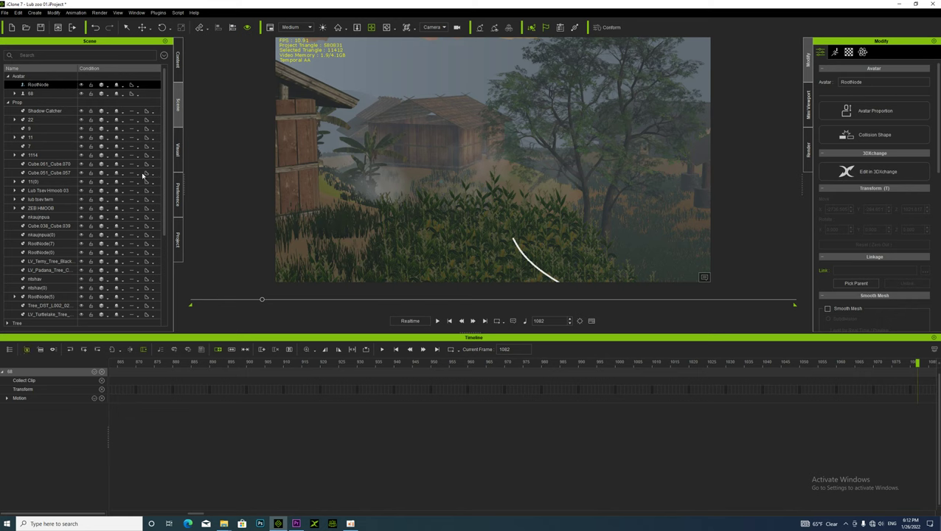
left_click(27, 351)
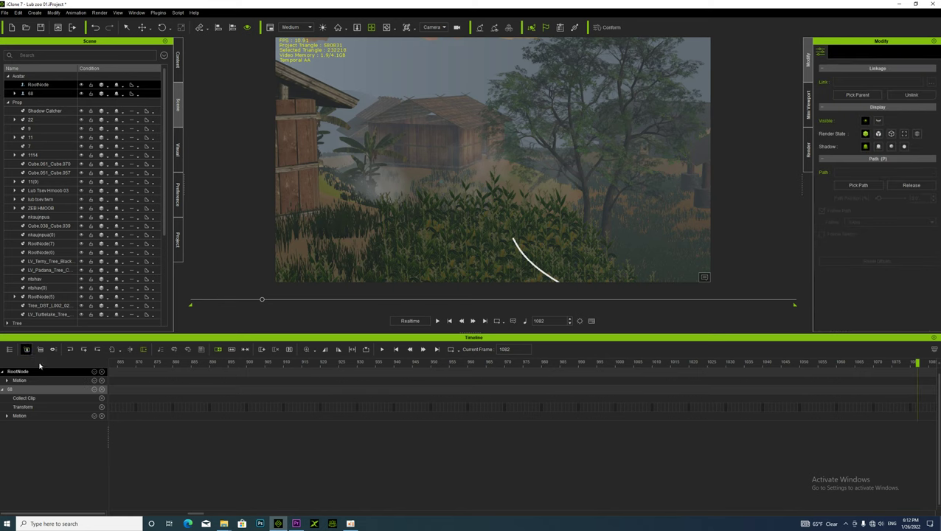
left_click(101, 399)
- Add the scene camera's track to the timeline below the avatar tracks
left_click_drag(165, 167, 167, 270)
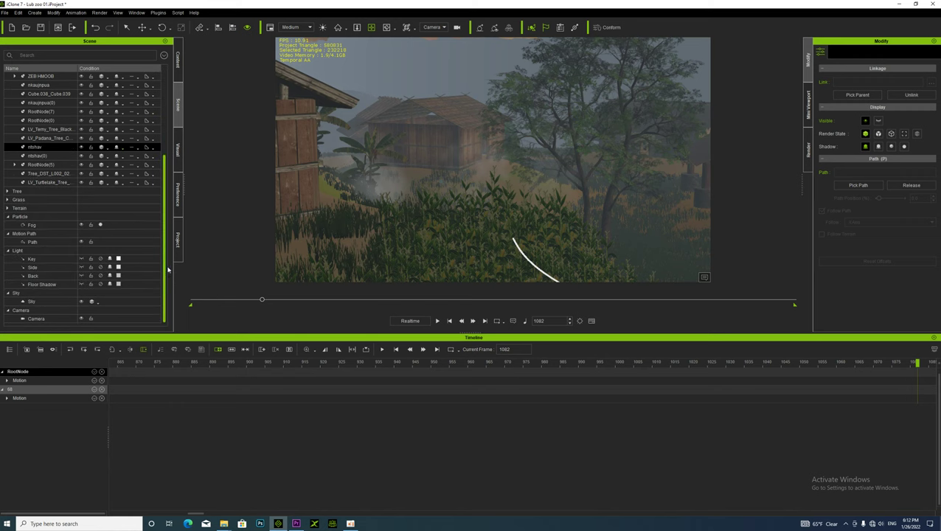
left_click(21, 312)
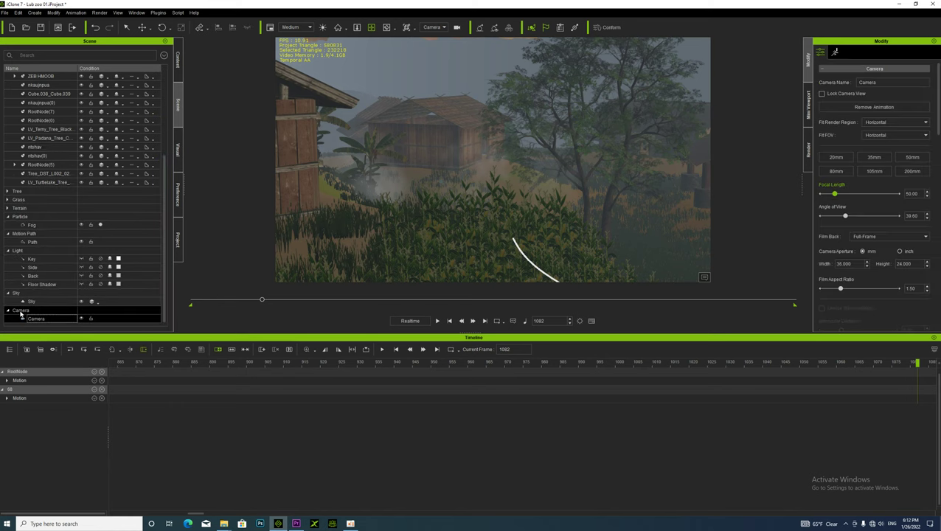
left_click(27, 351)
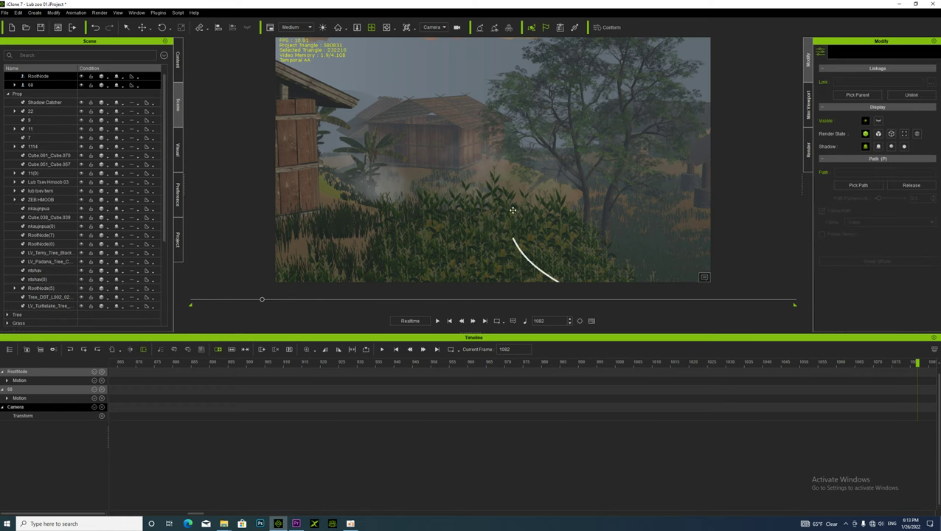
- Play to frame 1460 and key the camera there, moved in over the bushes towards the foggy hut
key("space")
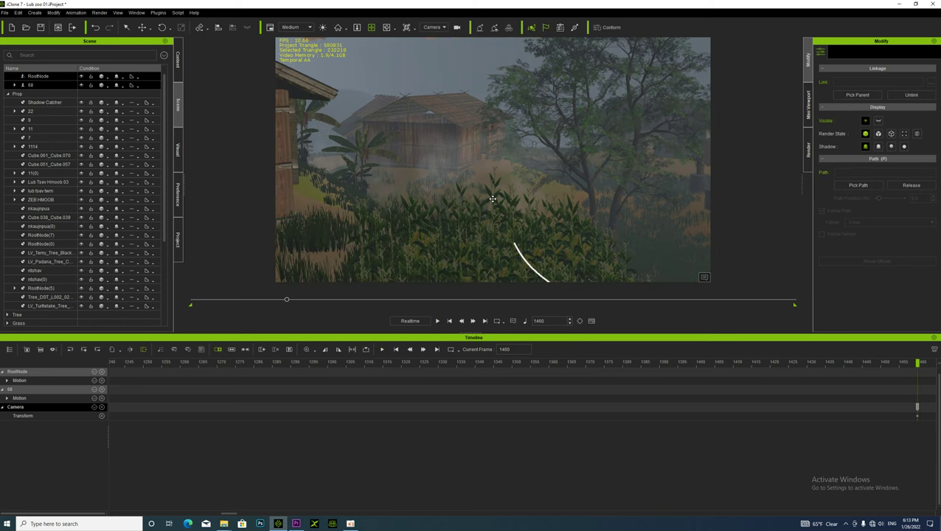
scroll(493, 199, "up", 1)
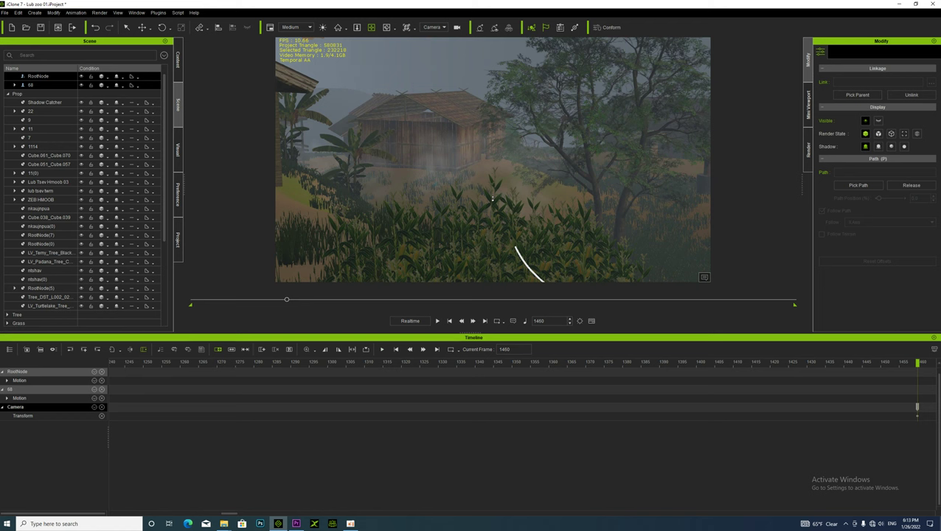
left_click(29, 391)
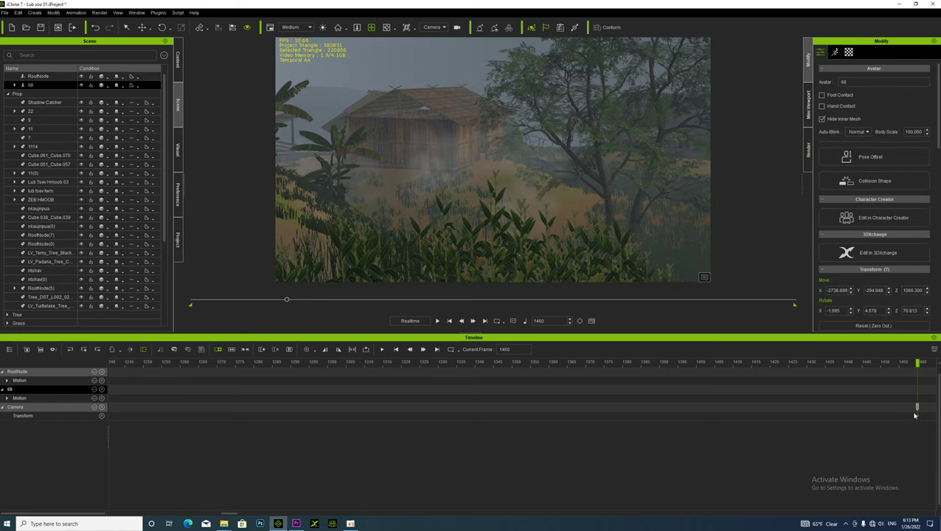
- Key a new camera viewpoint at frame 1461, raised above the huts with the banana plants in the foreground
left_click(918, 407)
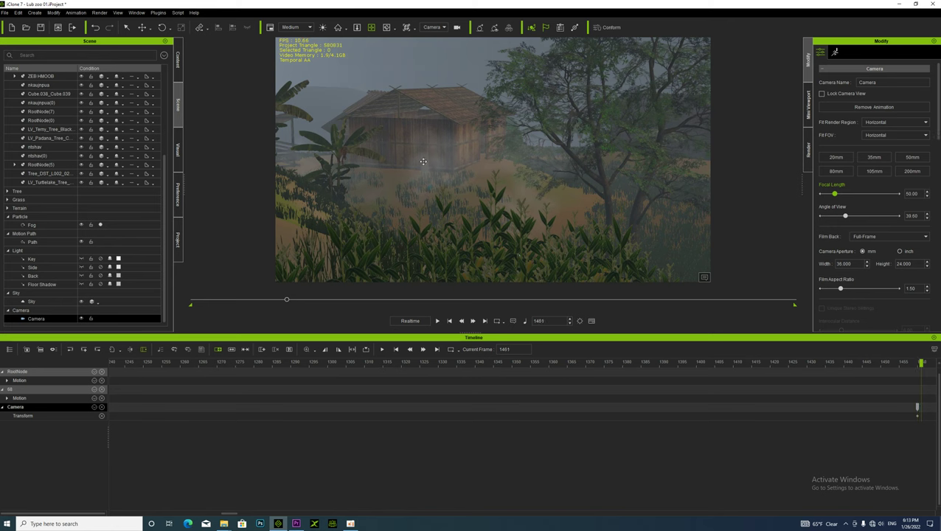
left_click(444, 136)
right_click_drag(443, 136, 502, 212, "alt")
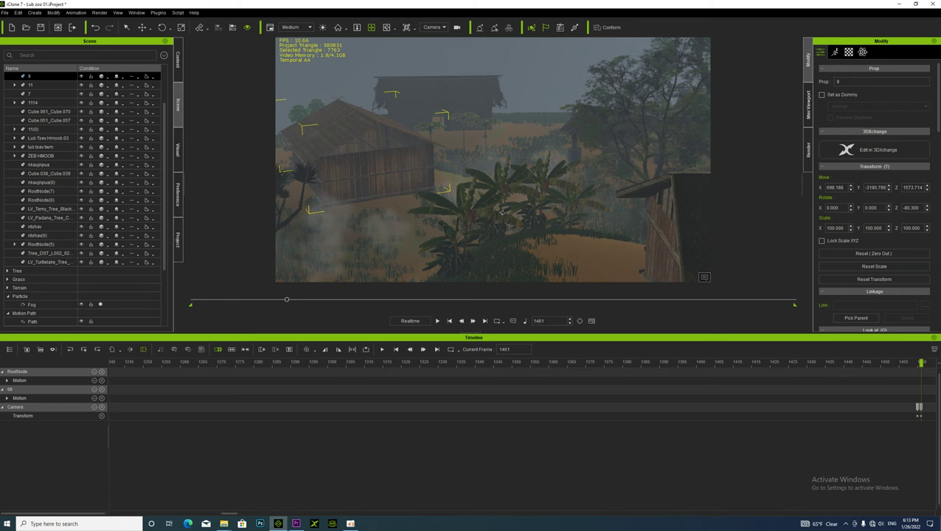
- Play on, return to frame 1610, and key the camera there, shifted slightly sideways over the huts and banana plants
key("space")
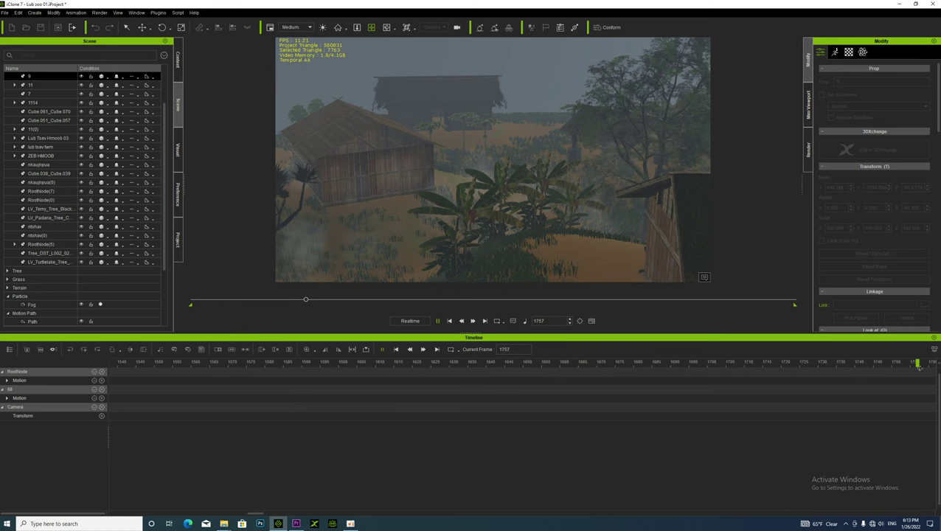
left_click(919, 367)
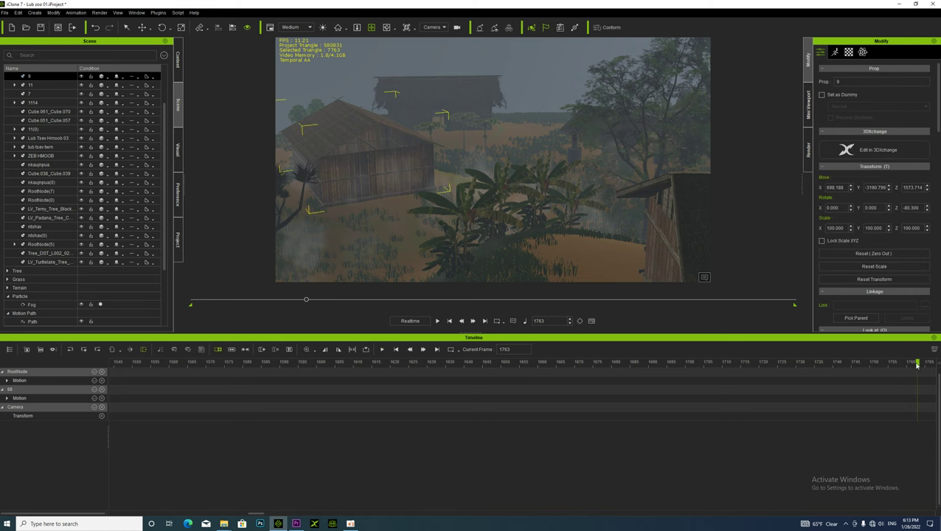
left_click_drag(917, 364, 355, 402)
left_click(353, 402)
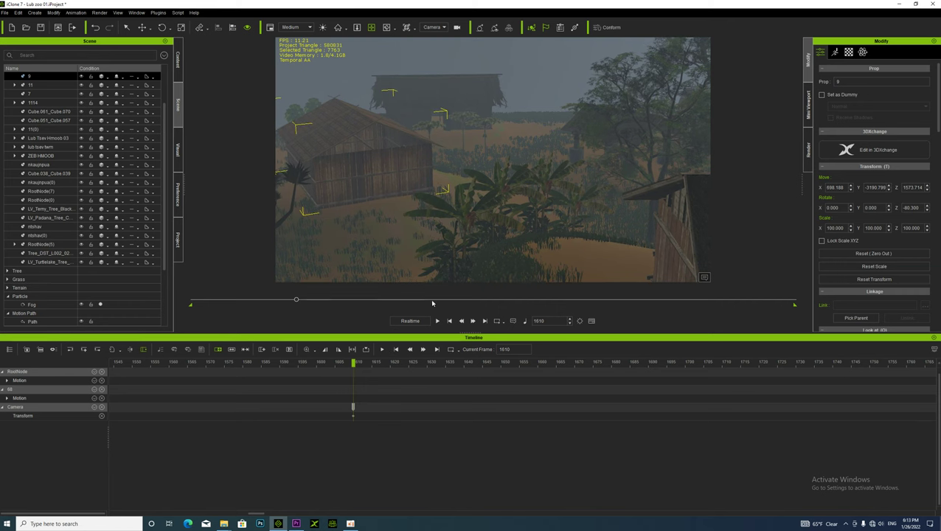
- Key a new camera viewpoint at frame 1611, behind avatar 68 riding along the village path
left_click(353, 408)
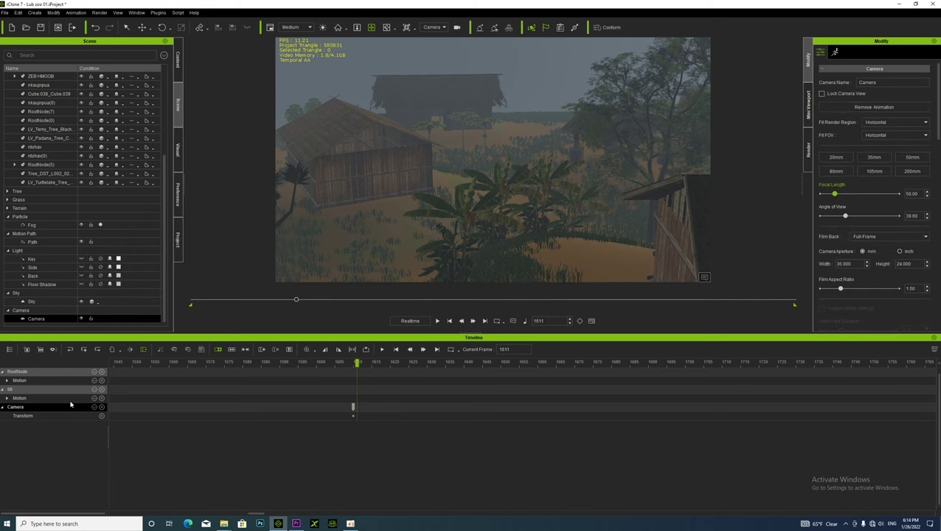
left_click(43, 389)
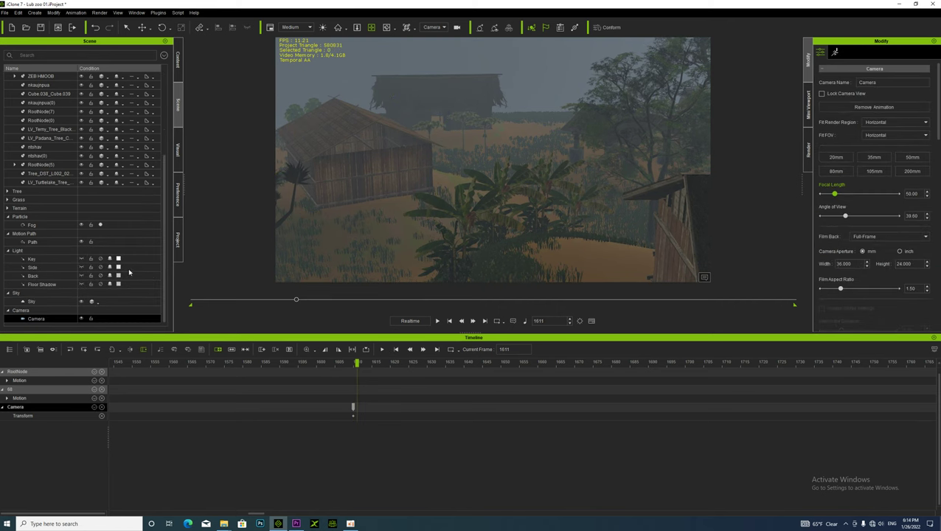
left_click(337, 28)
right_click_drag(451, 171, 535, 233)
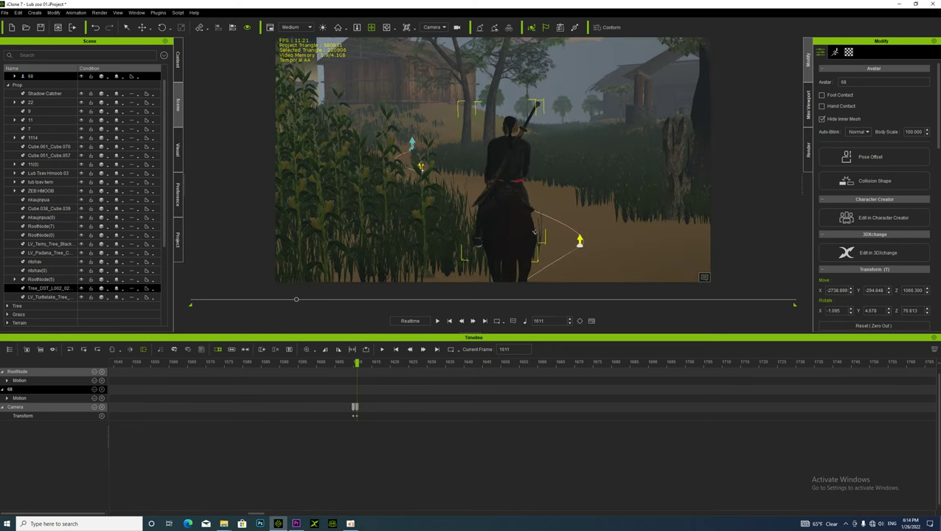
- Play to frame 1852 and key the camera there, moved slightly closer behind the rider
key("space")
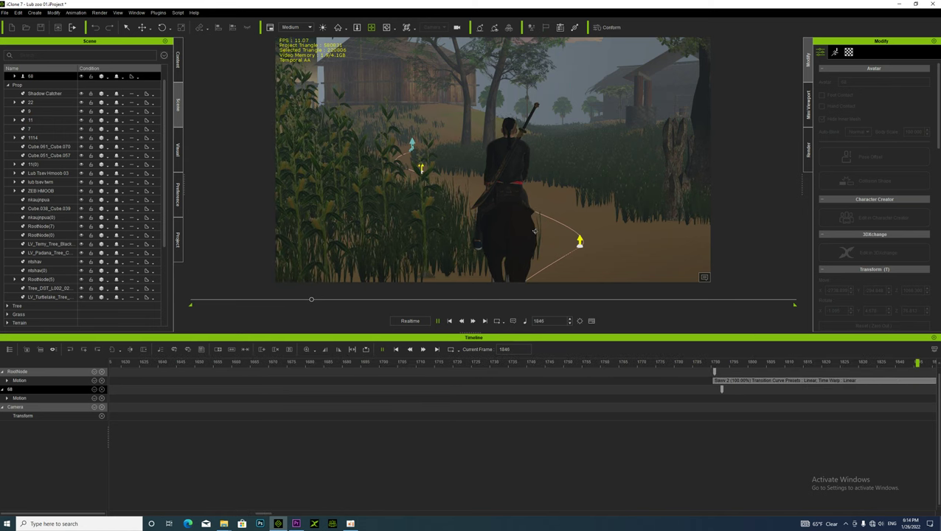
left_click(669, 389)
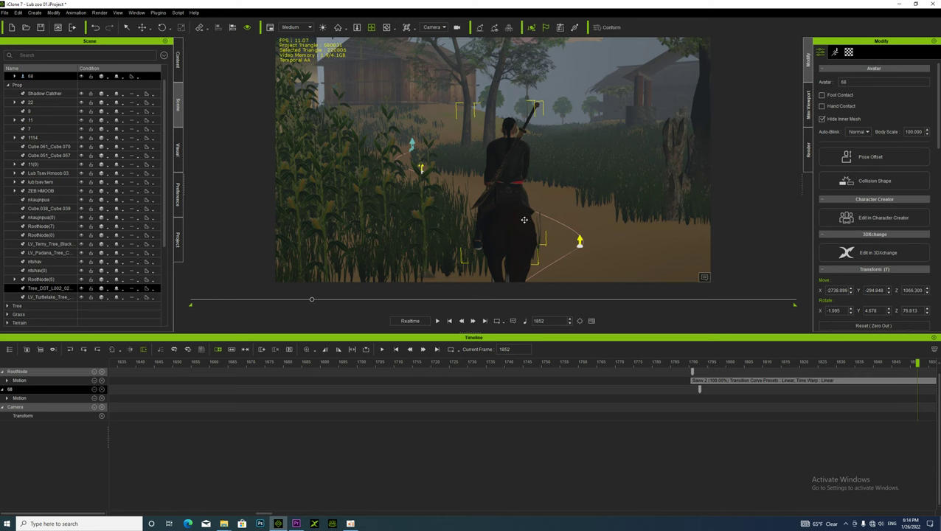
scroll(514, 229, "up", 2)
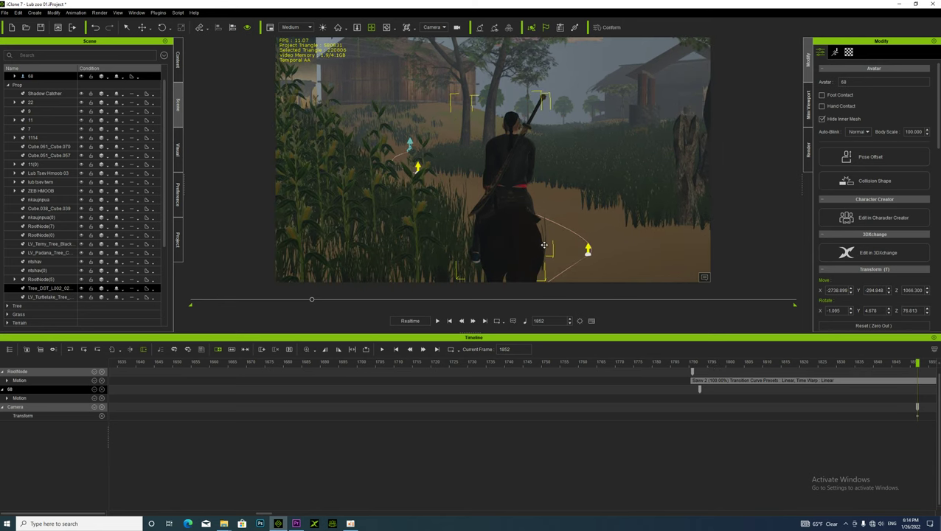
- Key a new camera viewpoint at frame 1853, a close-up of the rider's face and upper body from the front
left_click(919, 407)
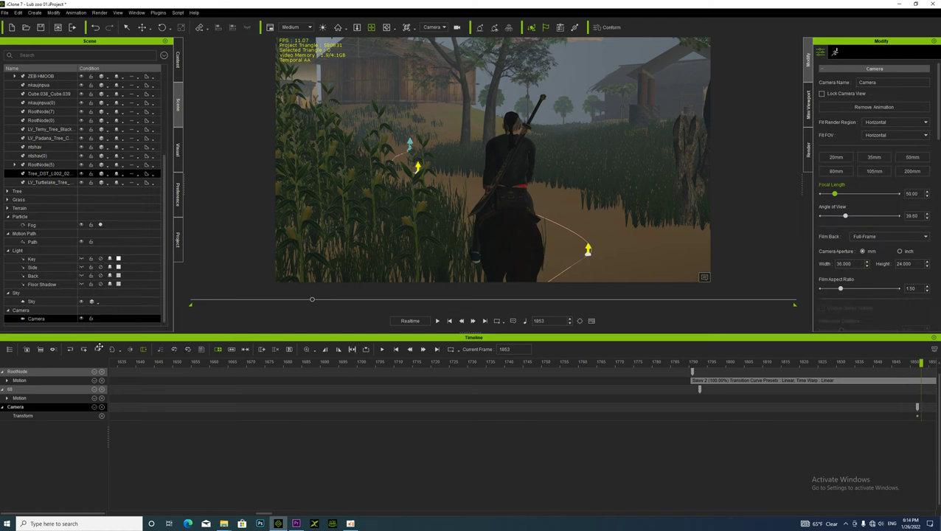
left_click(46, 388)
right_click_drag(588, 154, 567, 179)
right_click_drag(510, 192, 454, 164)
scroll(453, 164, "up", 5)
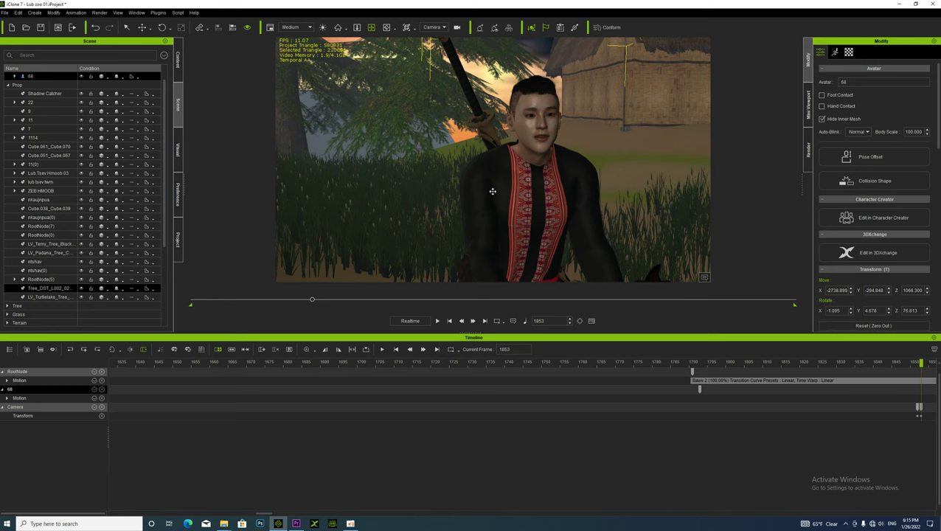
- Play on, return to frame 2420, and key the camera there, pulled back slightly from the front view of the rider
key("space")
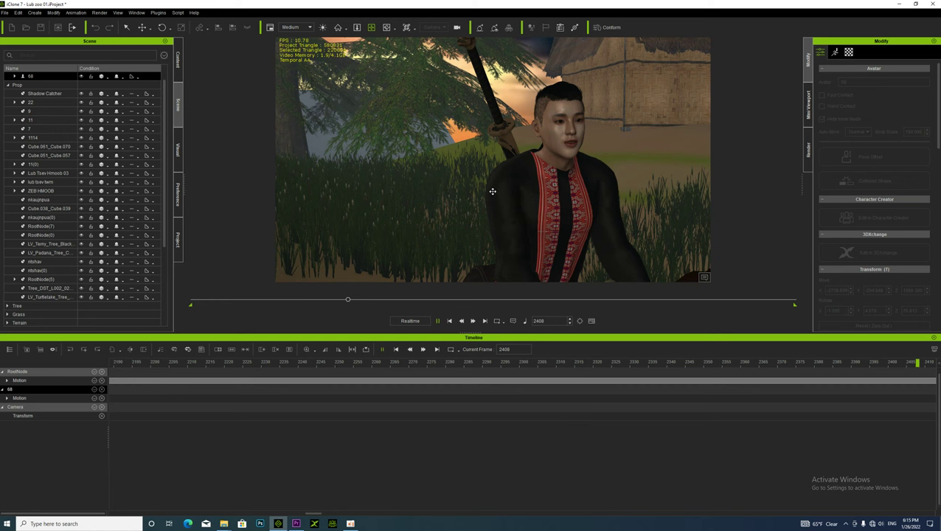
left_click(492, 191)
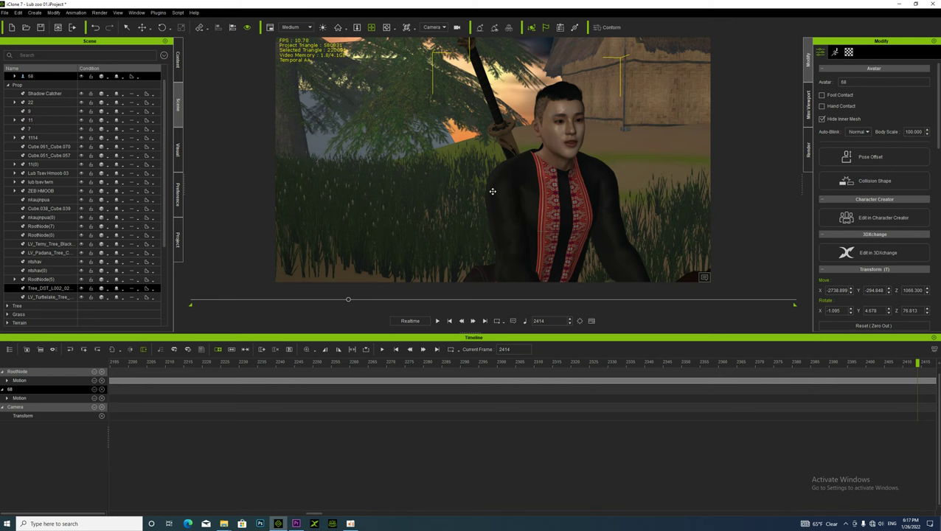
key("space")
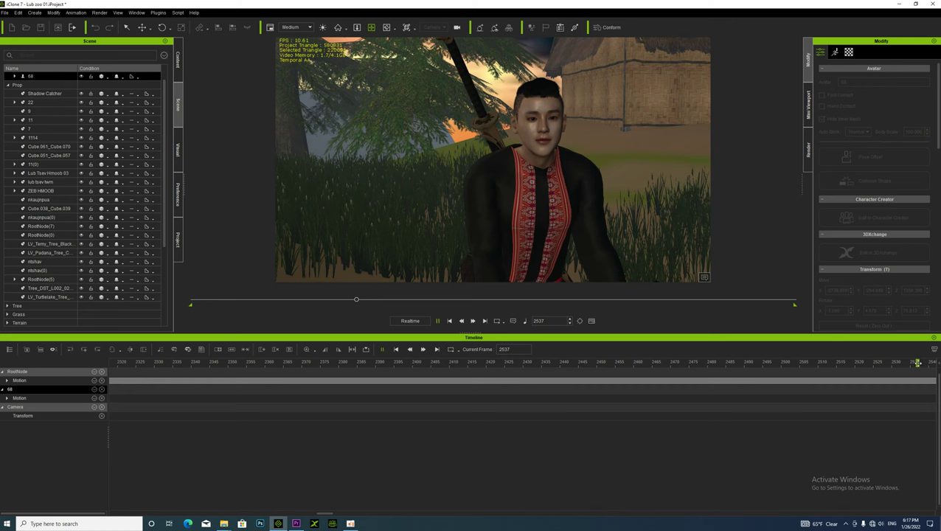
left_click(917, 363)
left_click_drag(889, 363, 463, 366)
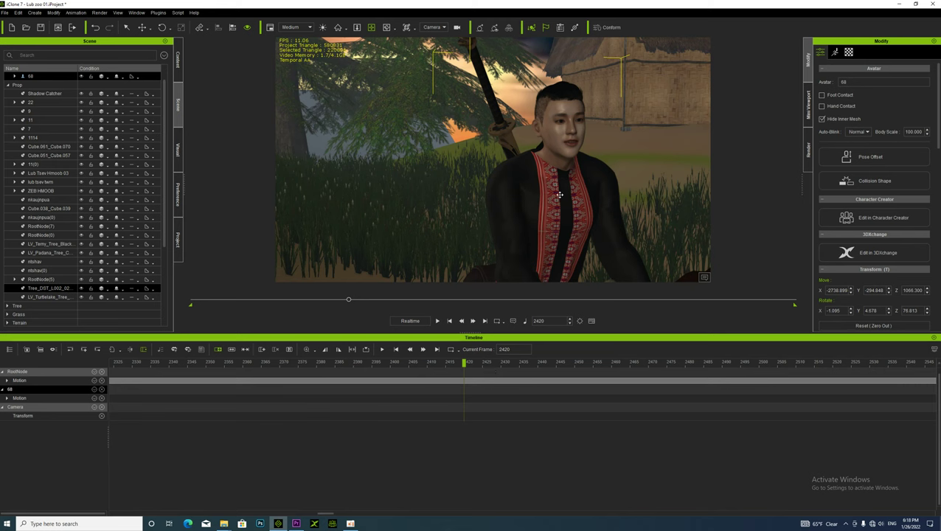
scroll(560, 195, "up", 3)
scroll(564, 205, "down", 4)
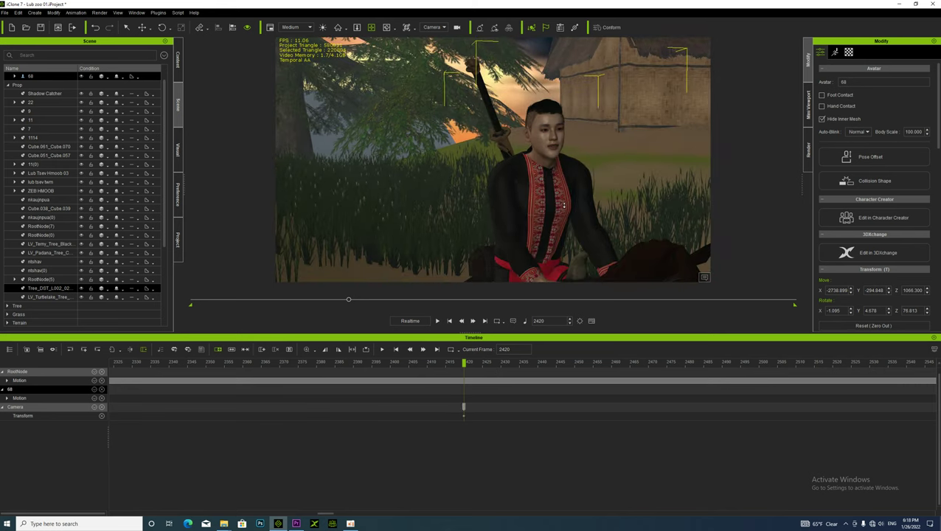
scroll(564, 205, "up", 2)
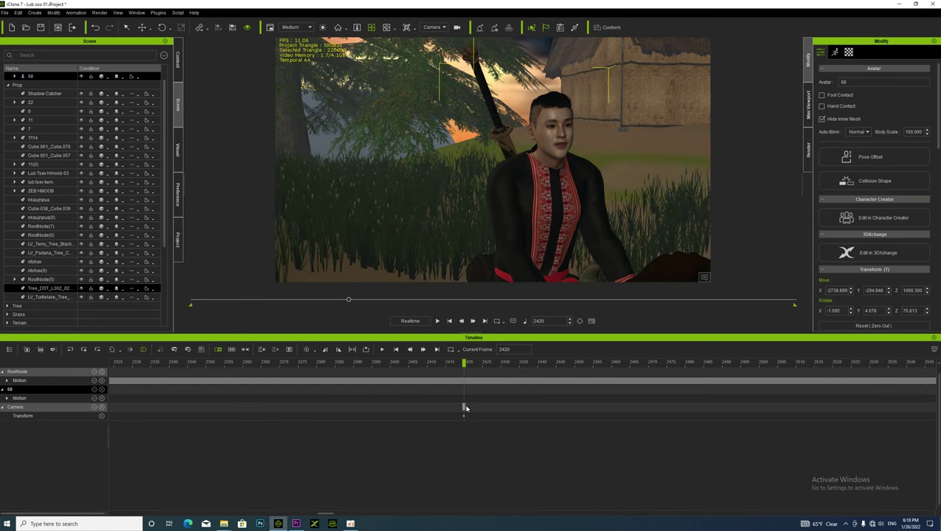
left_click(466, 408)
- Key a new wide camera viewpoint on the following frame, showing avatar 68 on horseback beside the cornfield and large tree
left_click(7, 389)
scroll(587, 199, "up", 2)
right_click_drag(587, 199, 476, 226)
scroll(587, 199, "down", 5)
- Play to frame 2947 and key the camera there, moved slightly closer to the horse and rider
key("space")
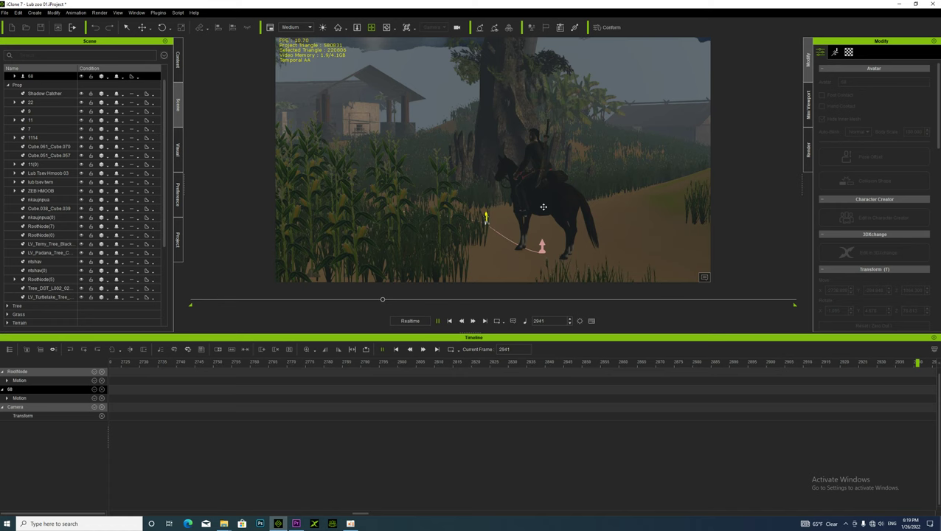
left_click(521, 162)
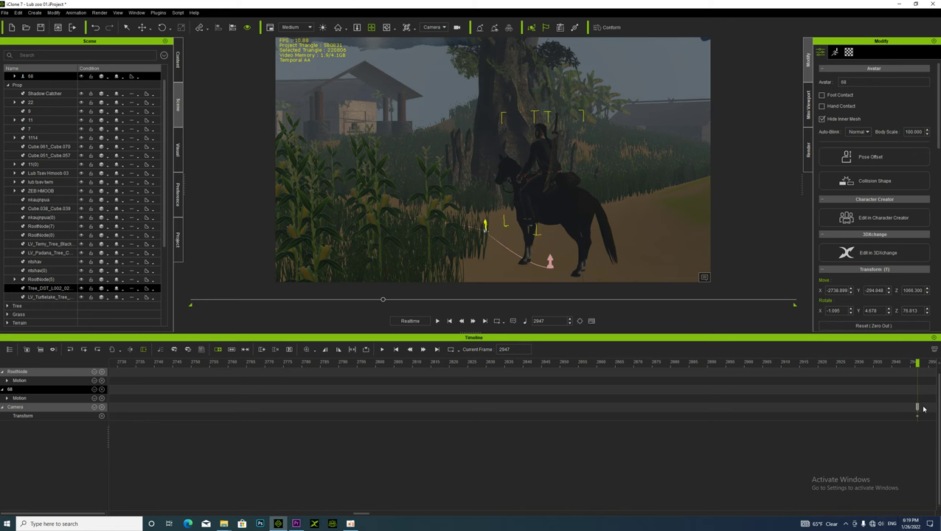
left_click(919, 408)
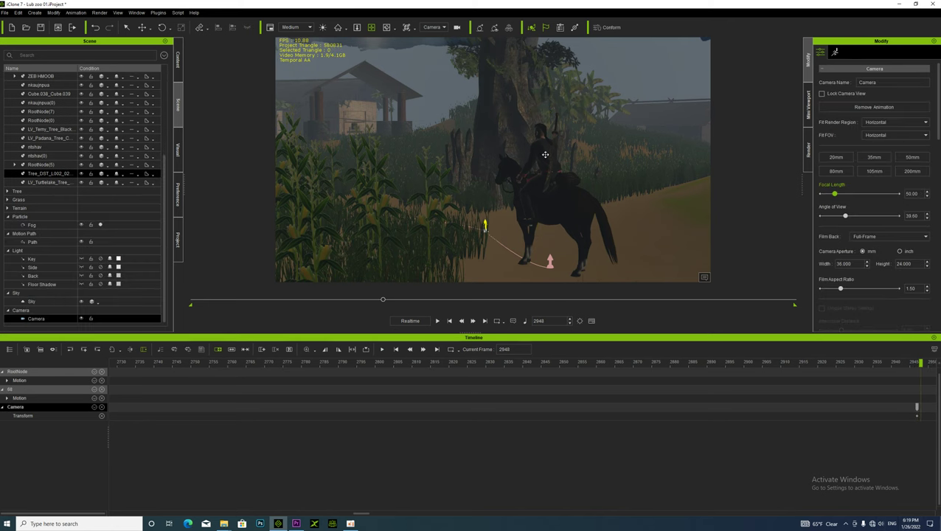
- Key a new camera viewpoint at frame 2948, a close front-side shot of avatar 68 and the horse's head
left_click(18, 389)
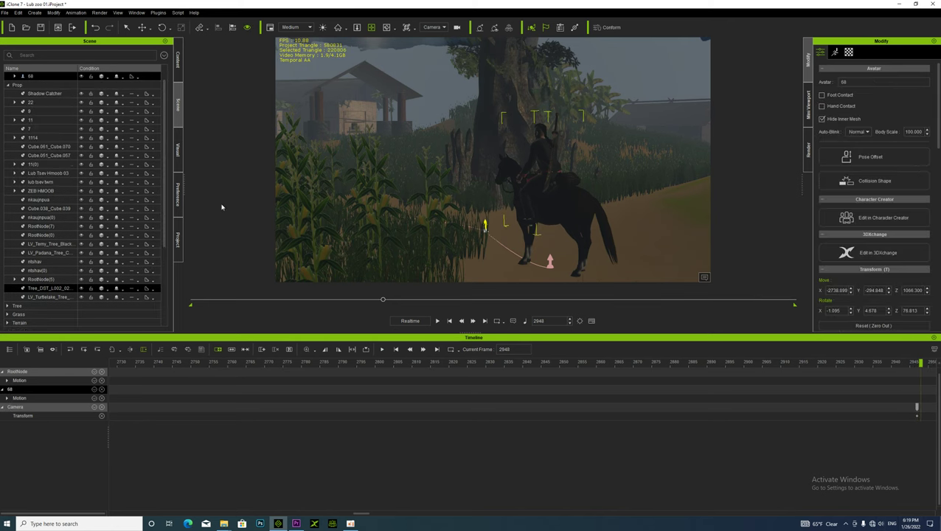
right_click_drag(413, 141, 522, 200)
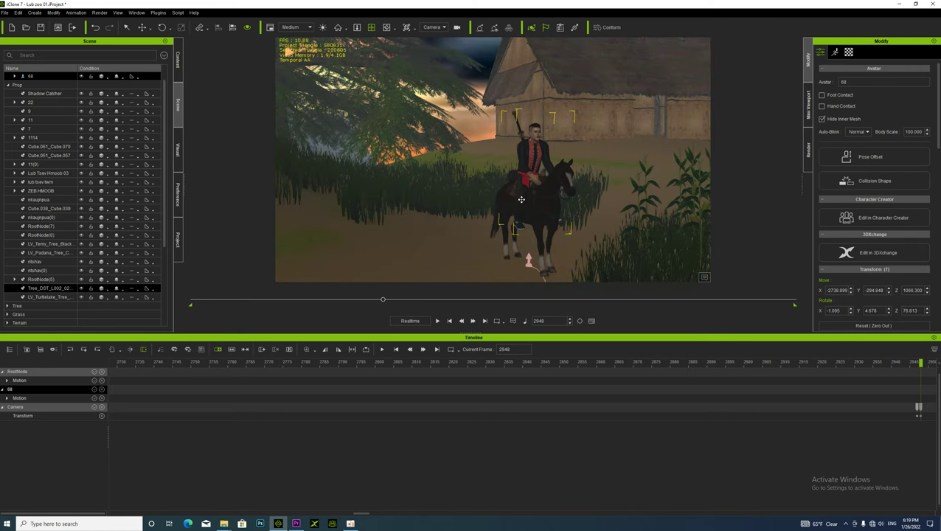
scroll(528, 183, "up", 4)
right_click_drag(443, 208, 531, 173)
scroll(531, 173, "up", 3)
- Play to frame 3200 and key the camera there, moved slightly closer to the rider's upper body
key("space")
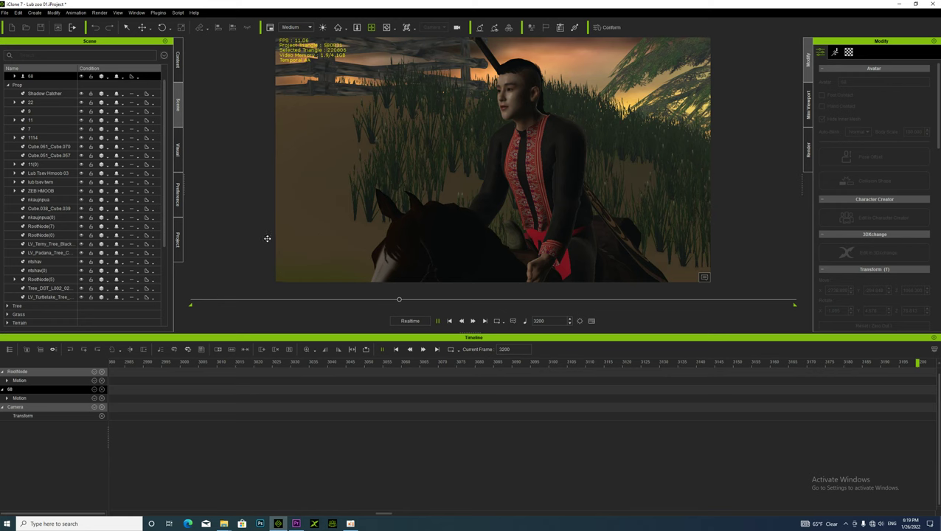
left_click(430, 216)
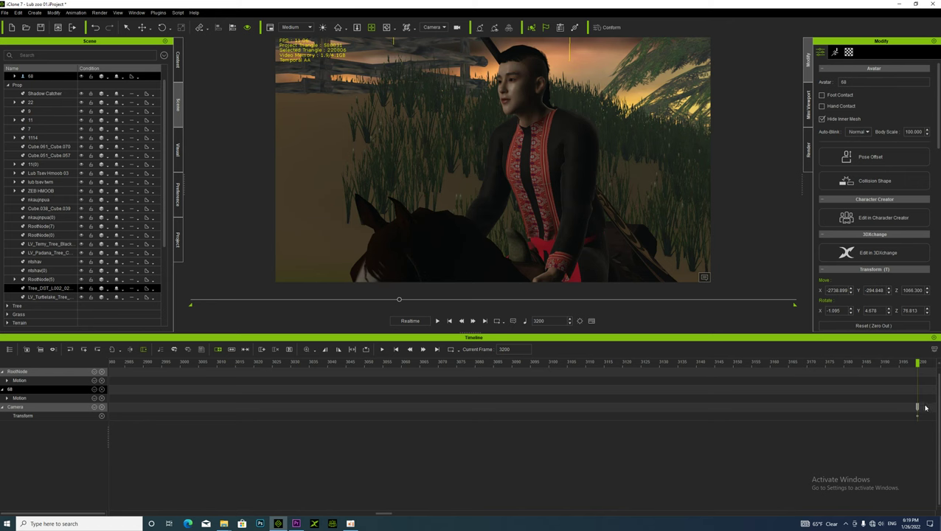
left_click(922, 407)
- Try camera viewpoints at frame 3201 beside and behind the rider, inside the cornfield, and over the corn toward the plank hut
left_click(35, 391)
right_click_drag(455, 149, 179, 221)
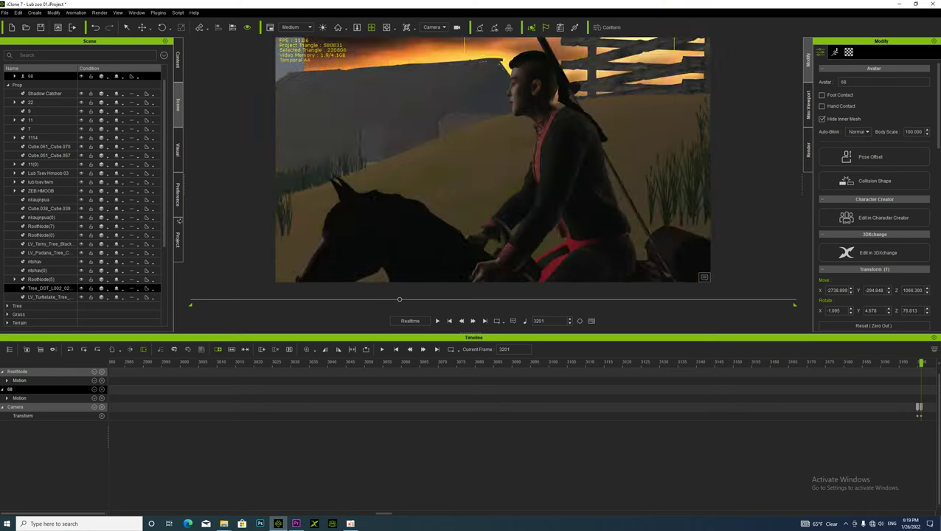
right_click_drag(542, 107, 475, 191)
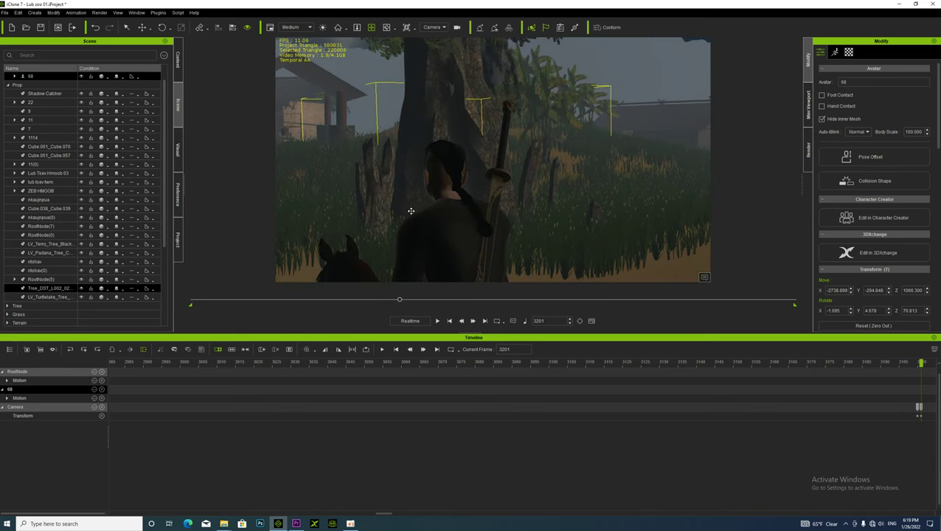
right_click_drag(412, 211, 417, 198)
middle_click_drag(467, 163, 445, 247)
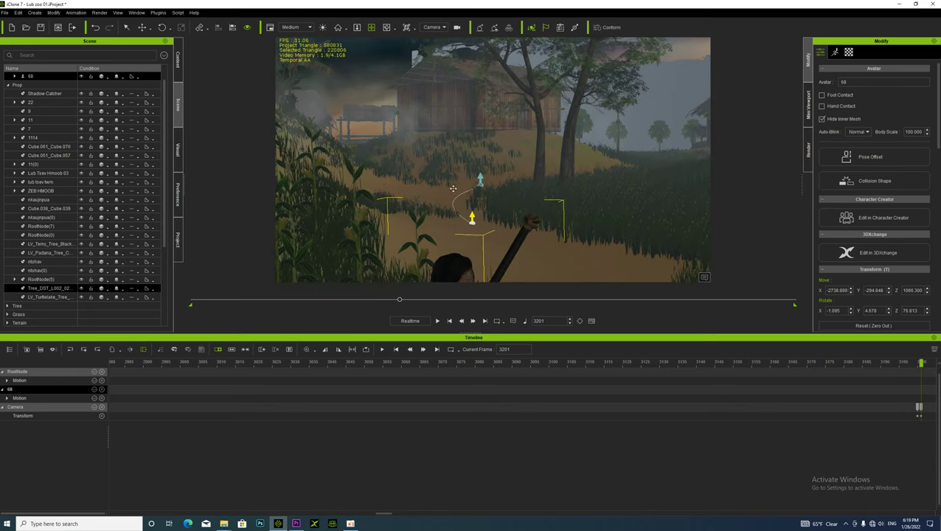
scroll(453, 188, "up", 2)
right_click_drag(484, 195, 385, 178)
middle_click_drag(423, 164, 425, 317)
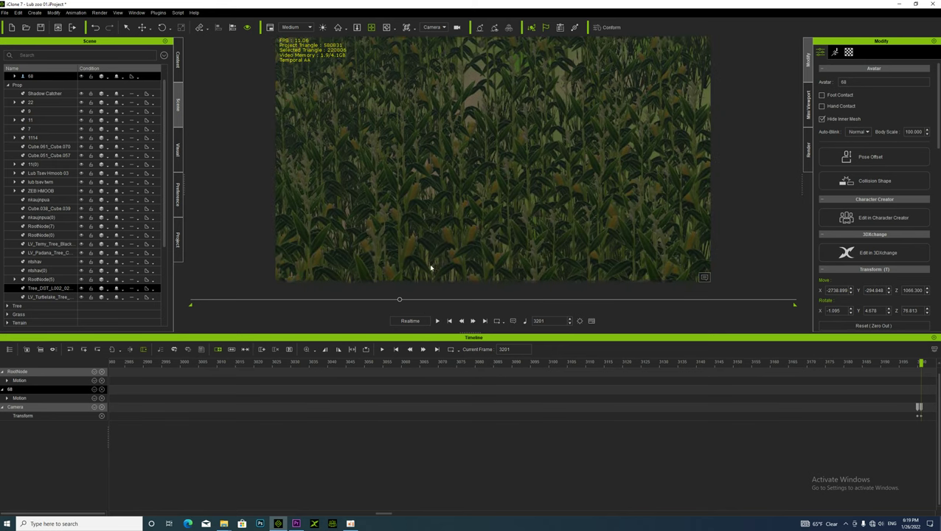
scroll(354, 221, "up", 2)
middle_click_drag(415, 121, 474, 216)
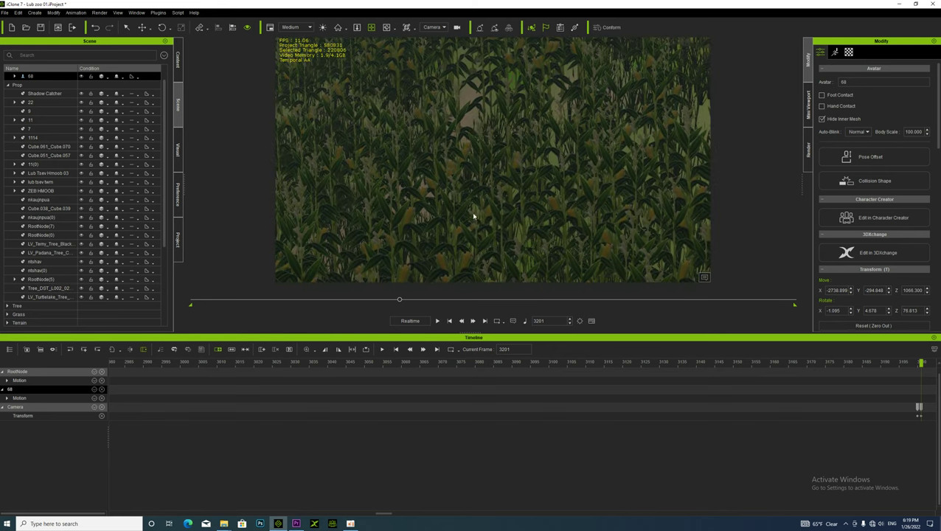
scroll(474, 215, "down", 8)
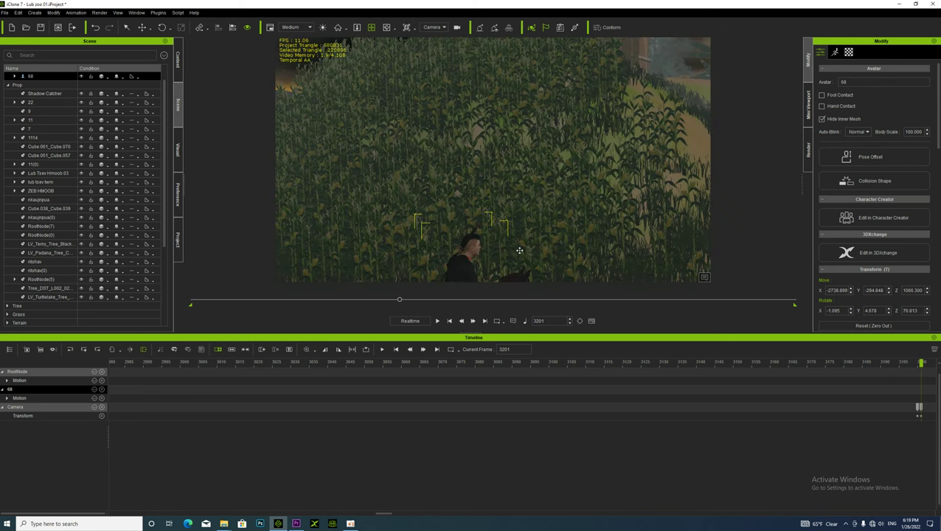
scroll(520, 250, "down", 5)
scroll(532, 176, "down", 2)
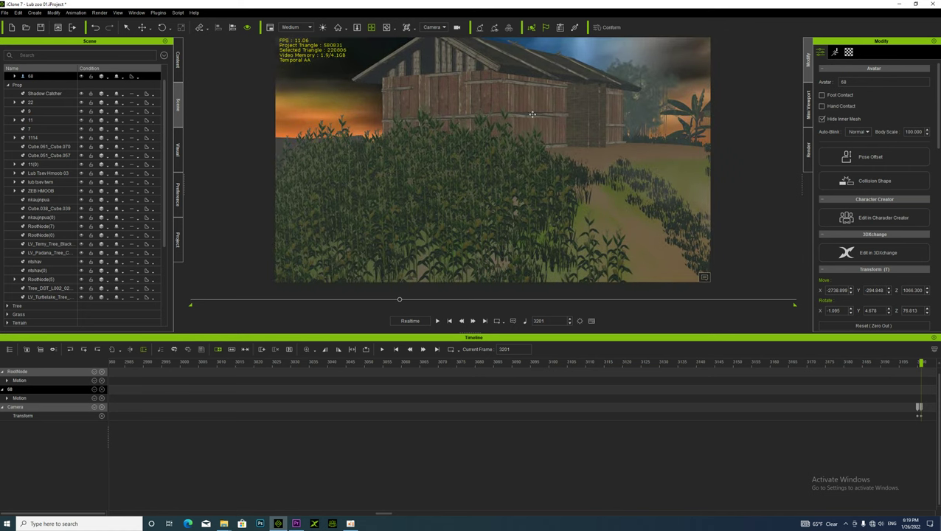
- Select prop 22, the plank-walled hut, and key a frame 3201 camera viewpoint looking at it through the tree branches
left_click(595, 119)
right_click_drag(595, 119, 474, 184)
scroll(536, 139, "up", 2)
middle_click_drag(473, 184, 482, 200)
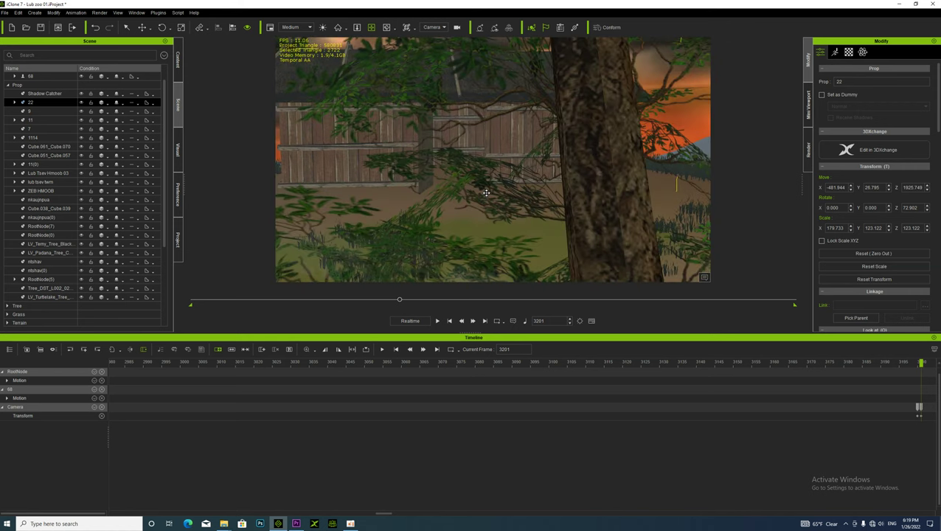
scroll(486, 193, "down", 3)
- Play to frame 3543 and key the camera there, shifted slightly sideways behind the trees in front of the hut
key("space")
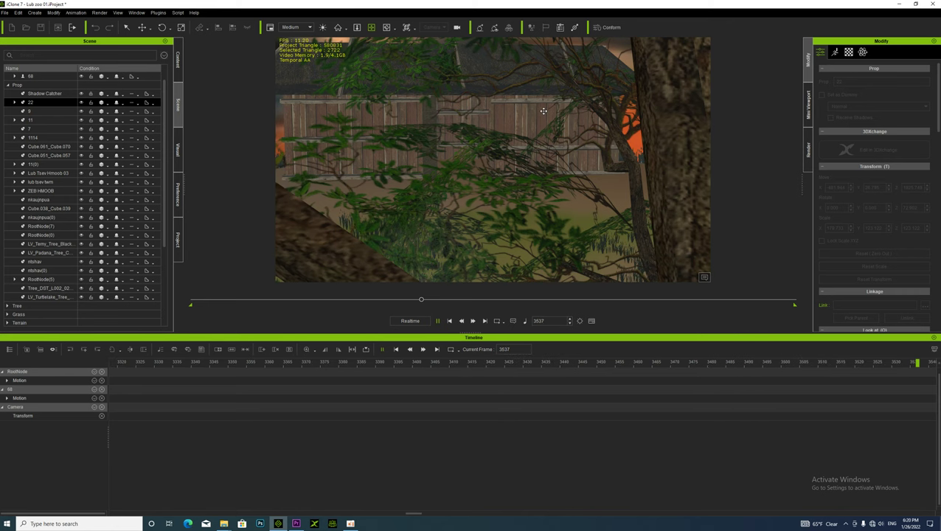
middle_click_drag(524, 134, 530, 122)
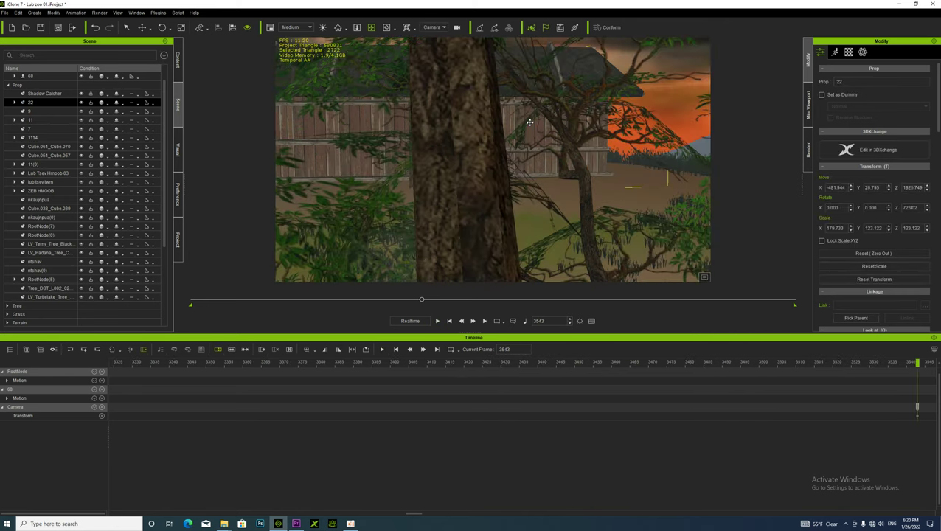
middle_click_drag(452, 162, 465, 160)
middle_click_drag(627, 243, 583, 244)
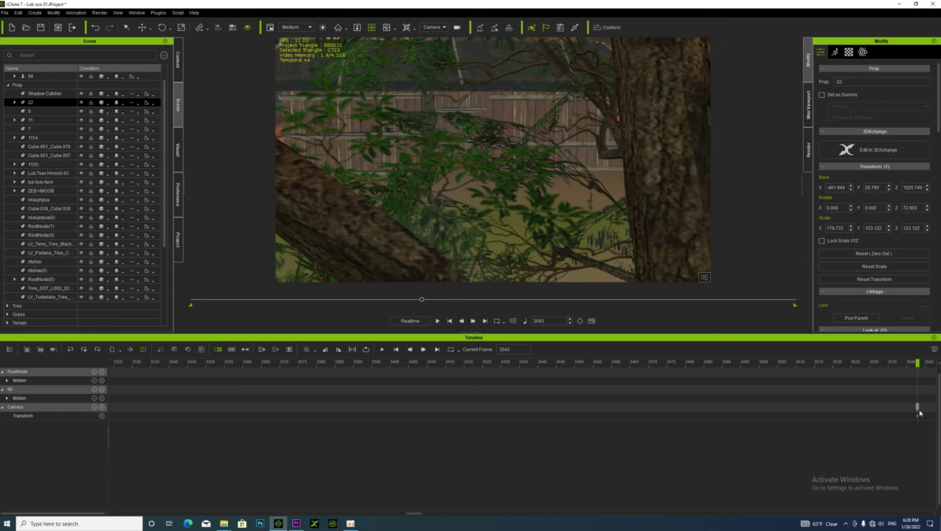
left_click(918, 407)
- Key a new camera viewpoint at frame 3544, facing the front of prop 11, the thatched hut, across the grass
left_click(662, 138)
right_click_drag(661, 138, 443, 212)
left_click(327, 194)
scroll(475, 195, "up", 3)
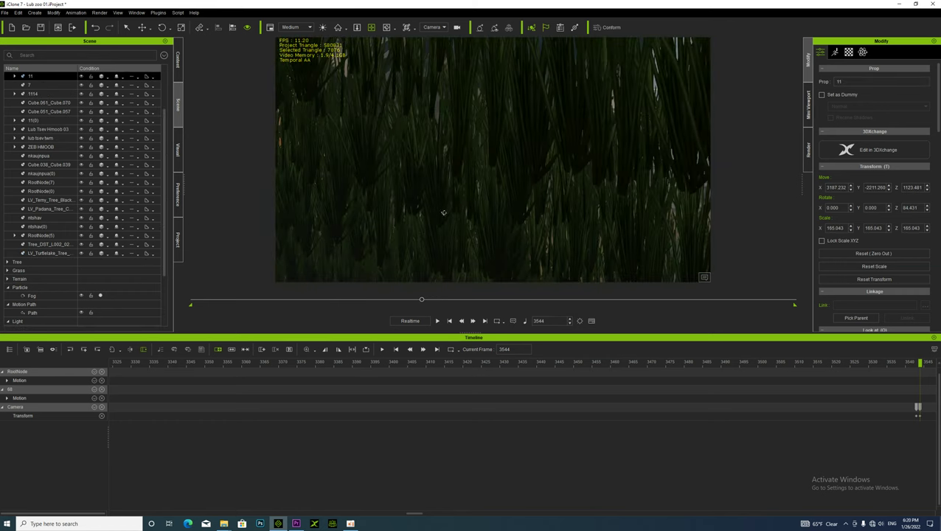
middle_click_drag(443, 211, 463, 215)
middle_click_drag(483, 195, 479, 197)
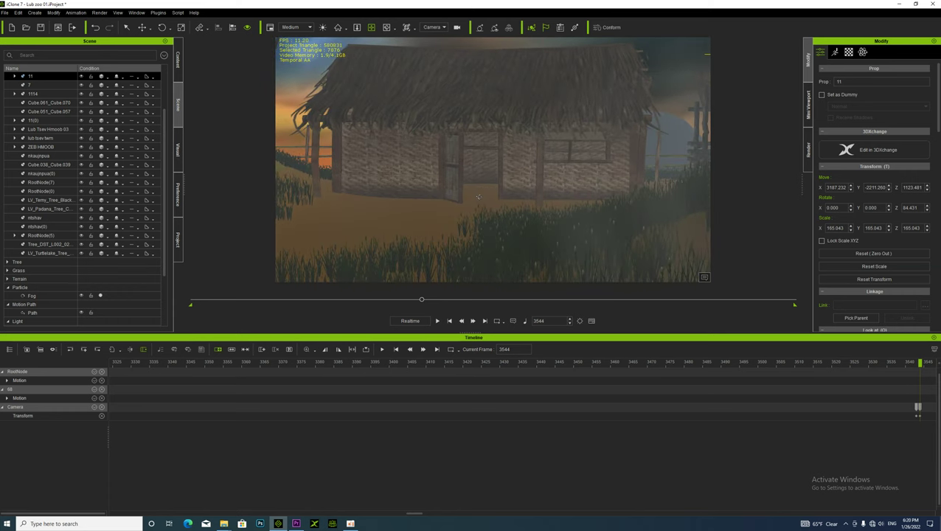
- Play to frame 3818 and key the camera there, moved very slightly closer to the thatched hut
key("space")
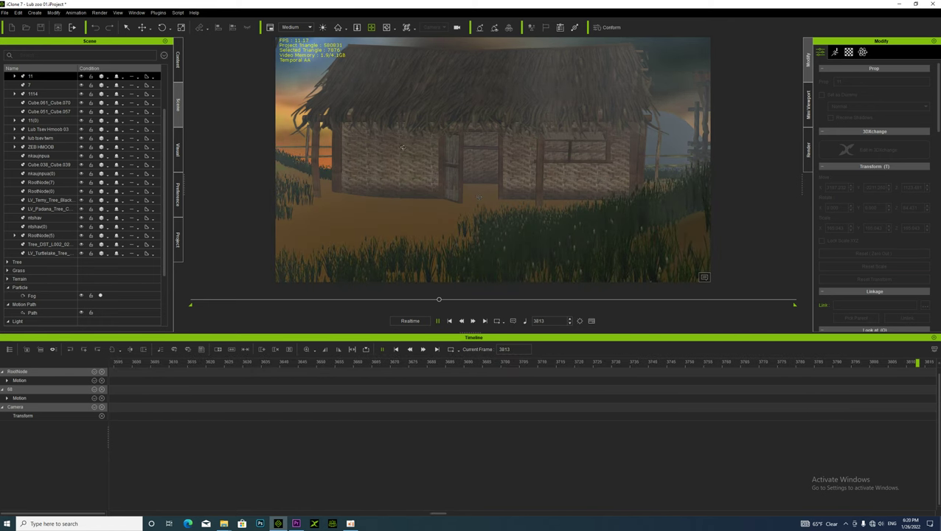
key("space")
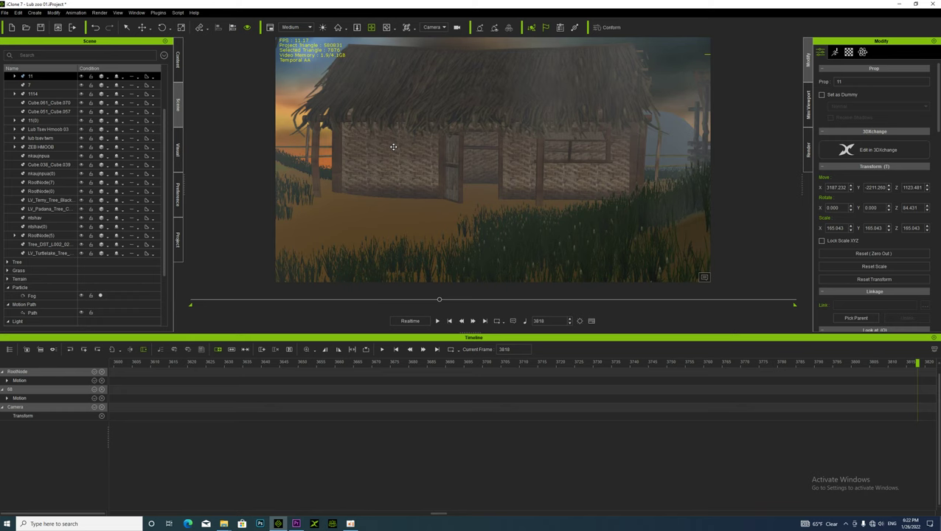
scroll(451, 149, "up", 1)
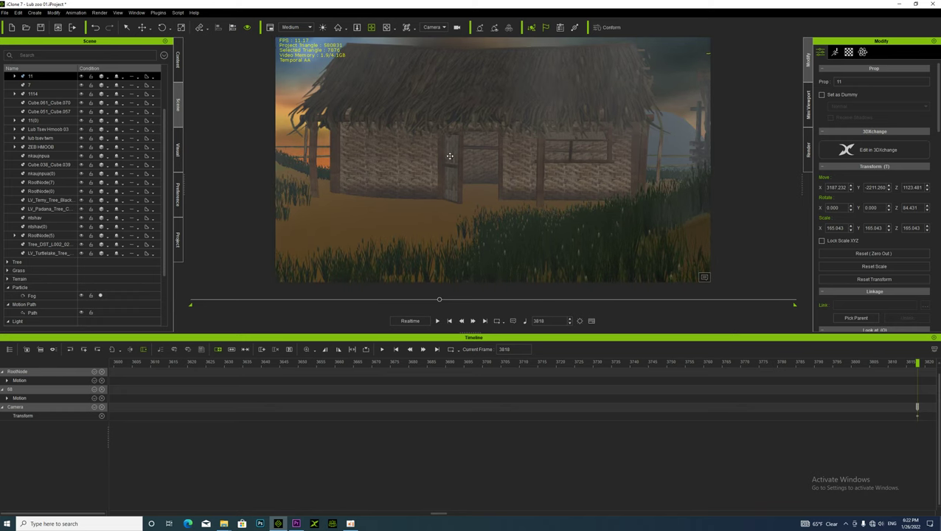
left_click(918, 408)
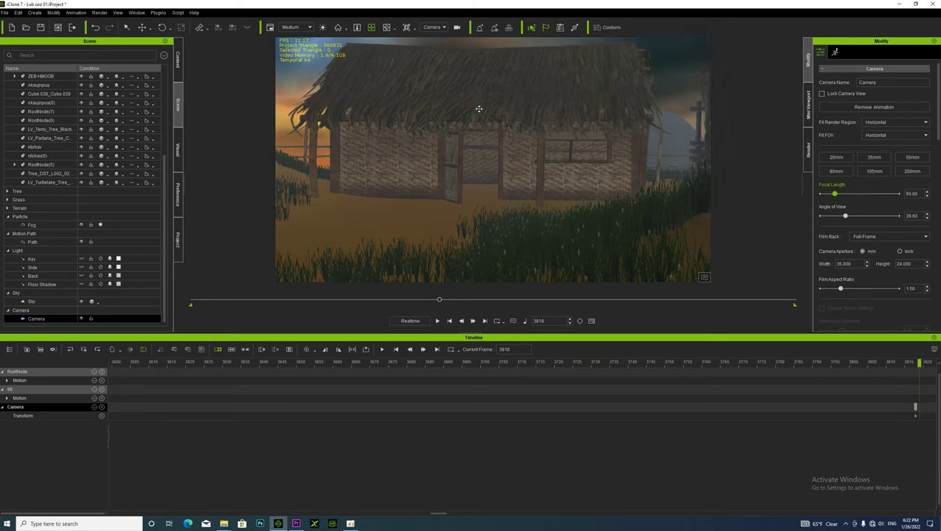
- Select the distant hut Lub Tsev Hmoob 03 and frame it with the camera at frame 3819, against the orange sky
left_click(503, 173)
right_click_drag(504, 172, 482, 136)
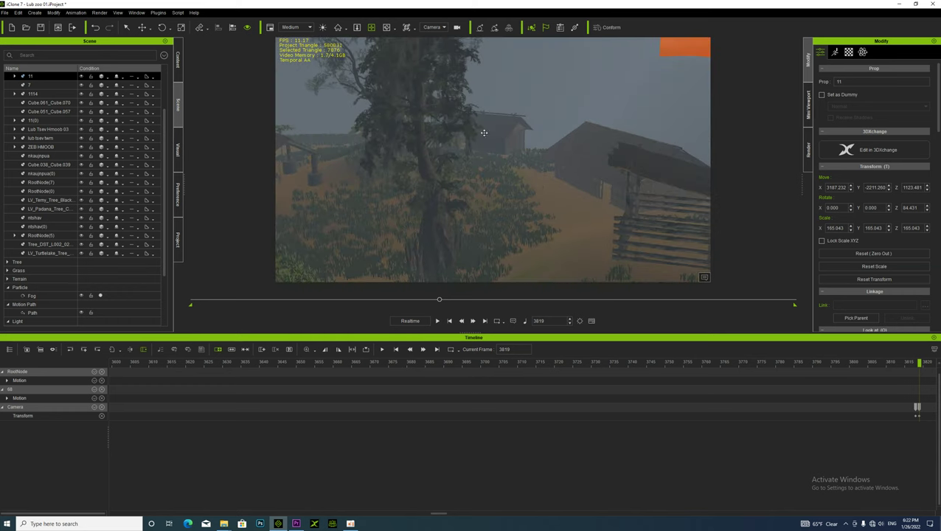
left_click(488, 128)
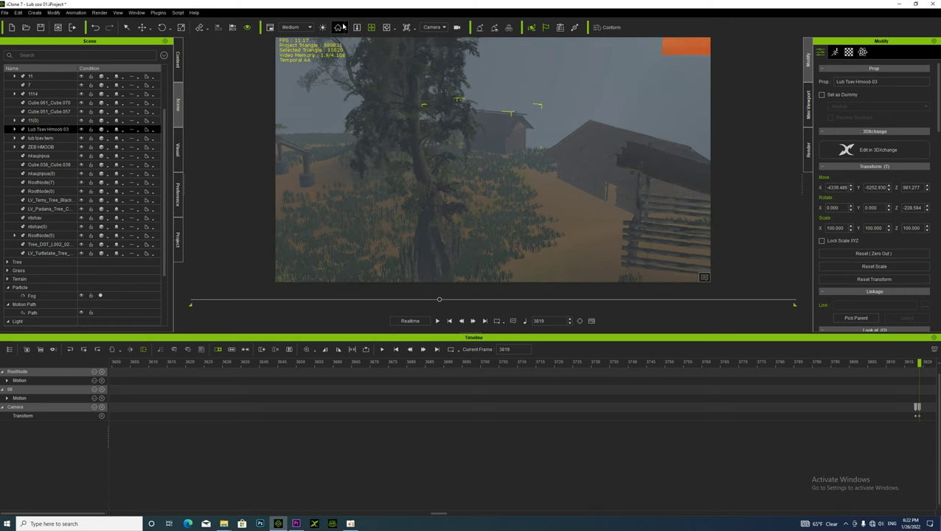
key("z")
mouse_move(503, 184)
right_mouse_down()
mouse_move(246, 269)
mouse_move(489, 197)
right_mouse_up()
right_click_drag(498, 163, 498, 170)
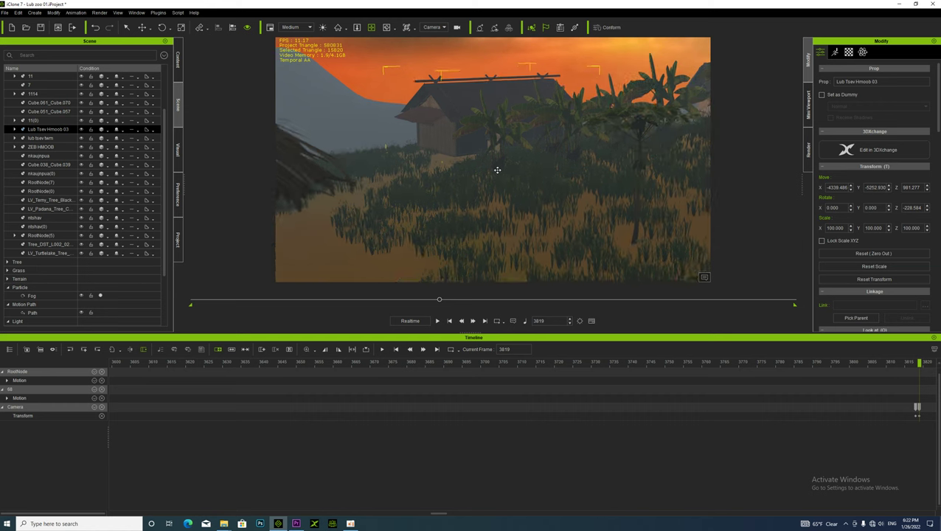
- Bring the frame 3819 camera close to the hut, looking past the banana stems and over the tall grass
scroll(501, 170, "up", 1)
middle_click_drag(542, 131, 511, 182)
scroll(512, 182, "up", 3)
middle_click_drag(510, 140, 510, 161)
right_click_drag(510, 162, 478, 205)
left_click_drag(478, 205, 474, 201)
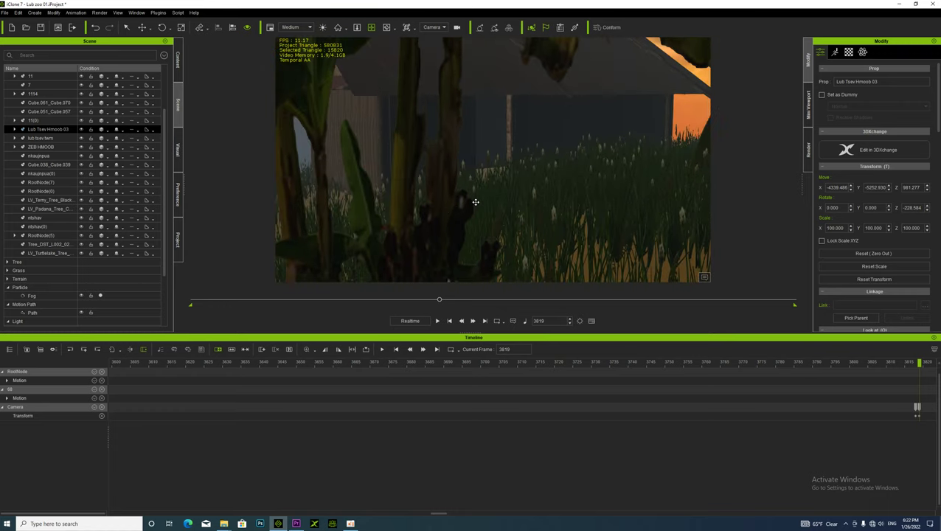
- Play the hut shot, return to frame 3975 and key the camera there, moved slightly closer past the banana stems
key("space")
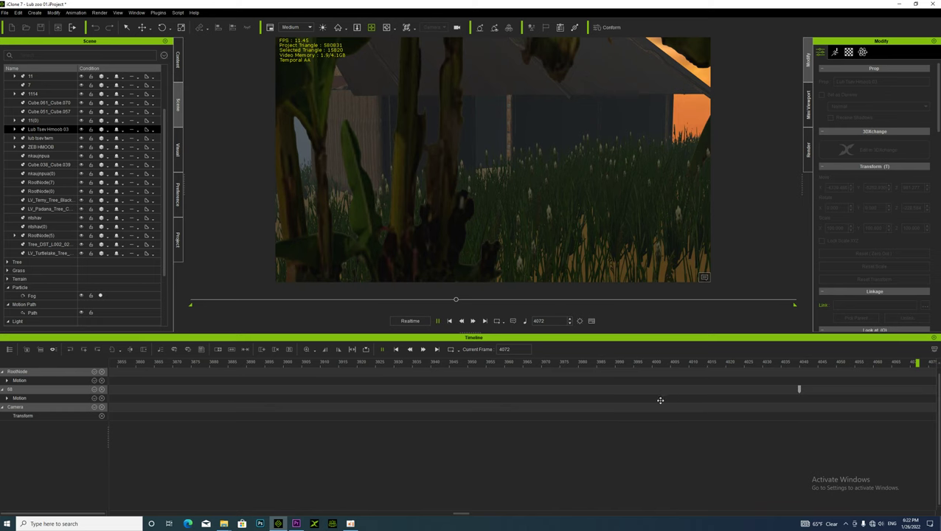
left_click(537, 397)
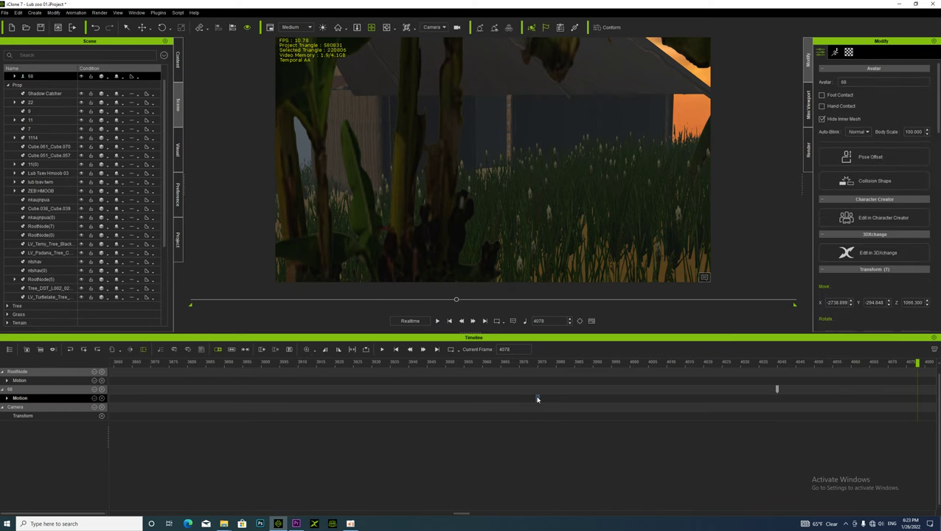
scroll(513, 147, "up", 2)
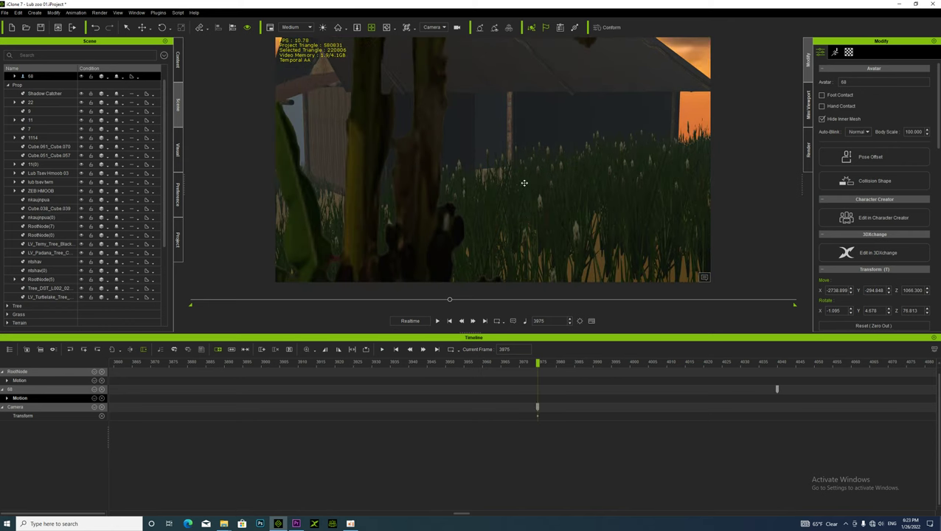
- At frame 3976, frame avatar 68 and bring the camera in to a chest-up close-up of the rider against the tall grass
left_click(541, 407)
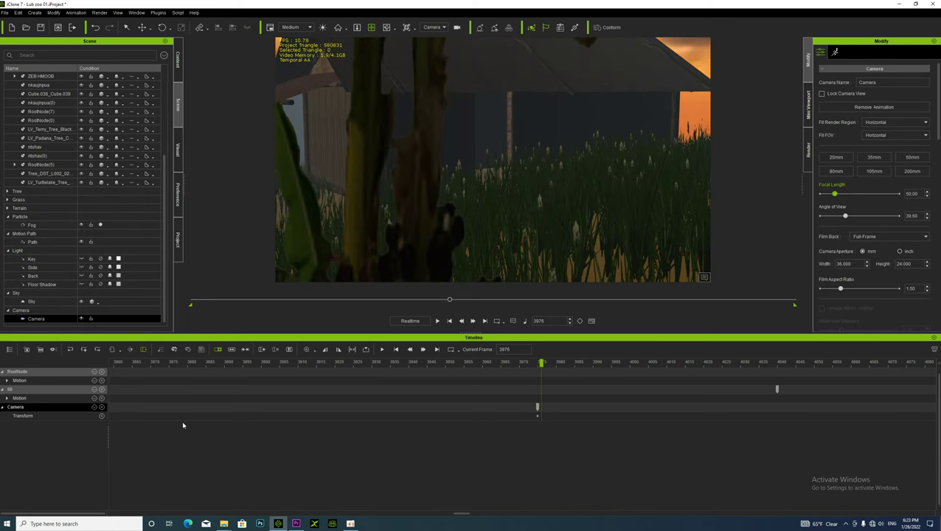
left_click(15, 392)
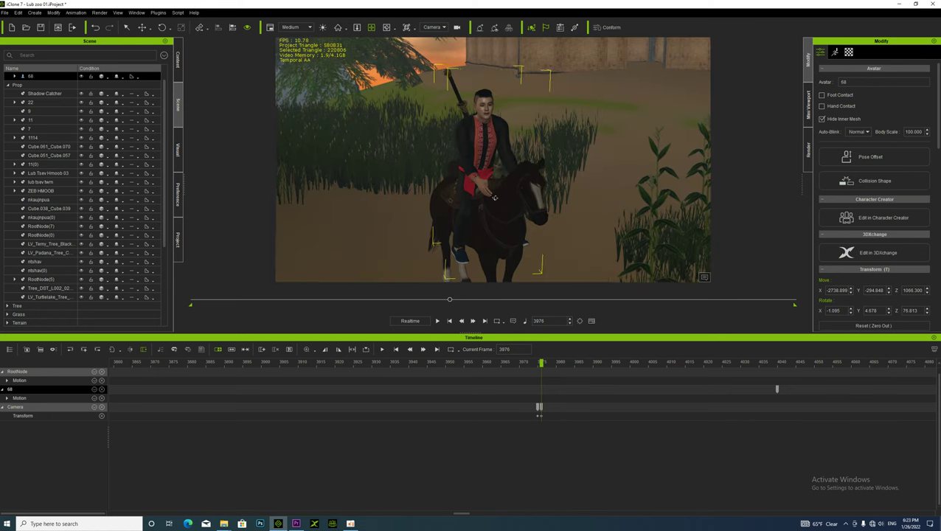
scroll(486, 177, "up", 3)
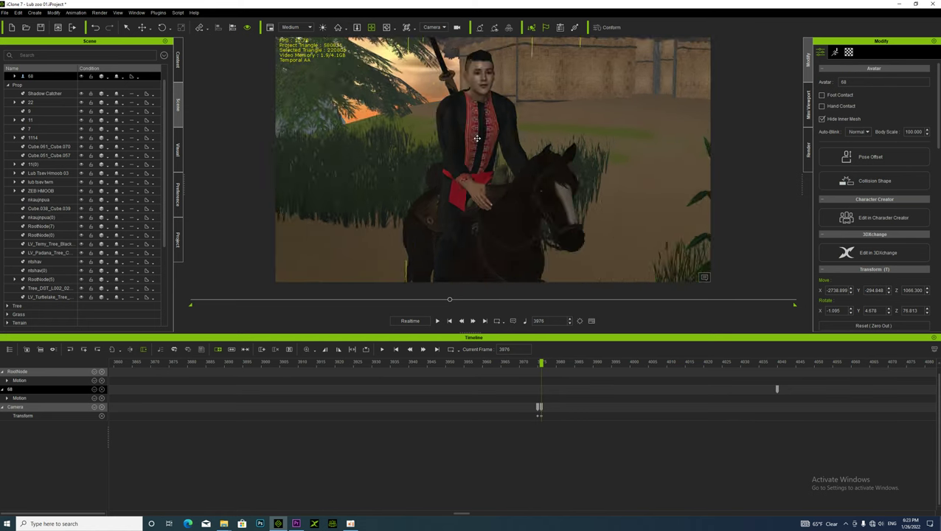
scroll(477, 138, "up", 2)
right_click_drag(477, 138, 421, 166)
middle_click_drag(421, 167, 447, 250)
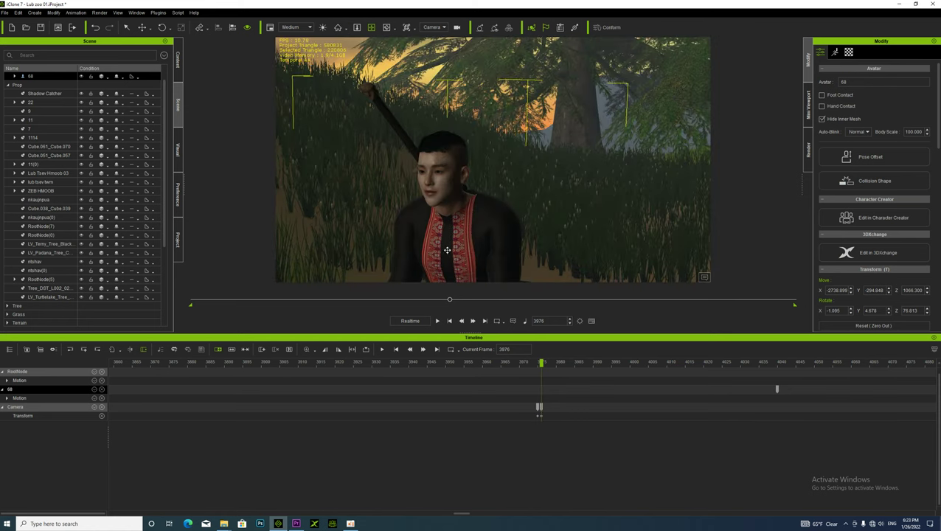
scroll(467, 205, "up", 4)
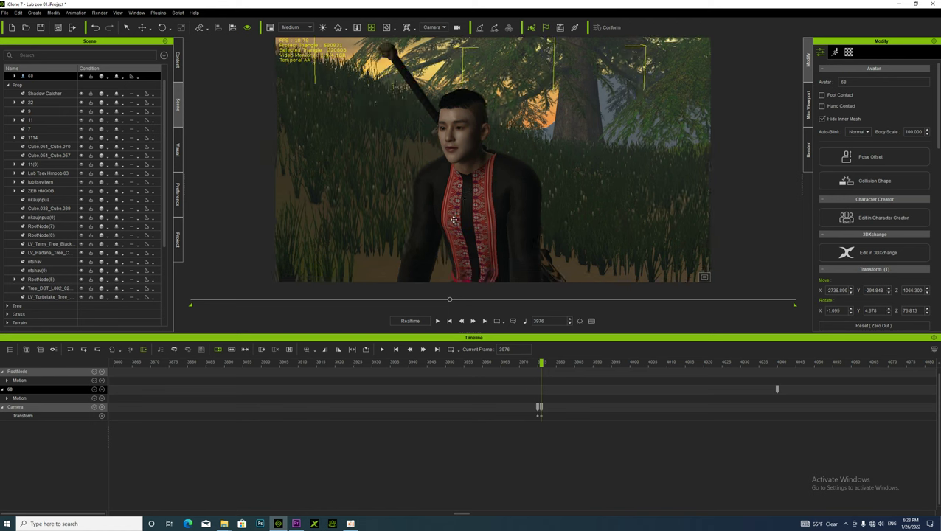
scroll(467, 204, "up", 1)
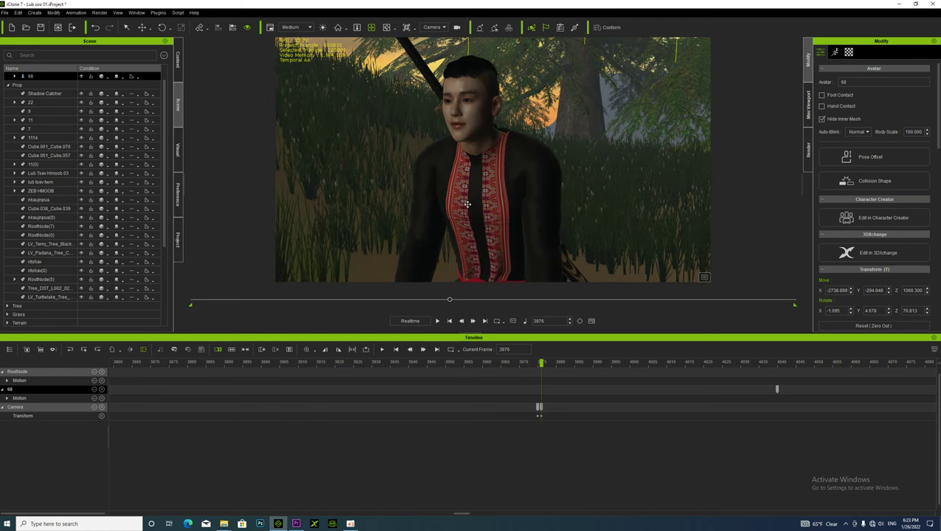
- Preview the close-up, then record a Face Puppet performance for avatar 68 from frame 3977 to 4647 with the Solo Feature profile
key("space")
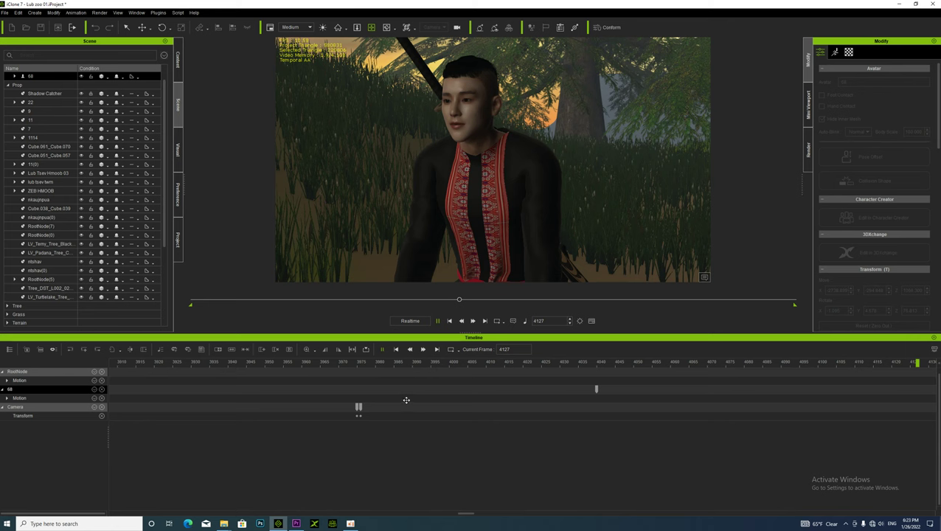
key("space")
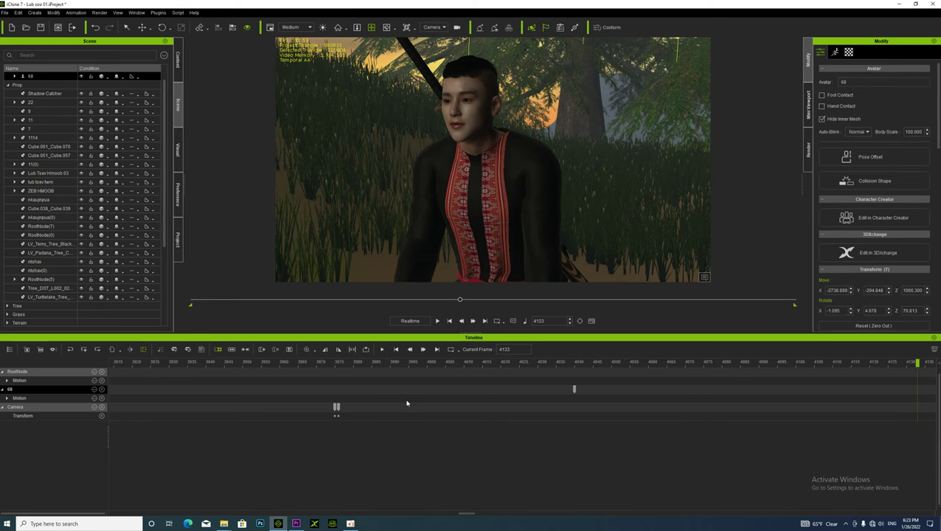
left_click(341, 389)
left_click(835, 52)
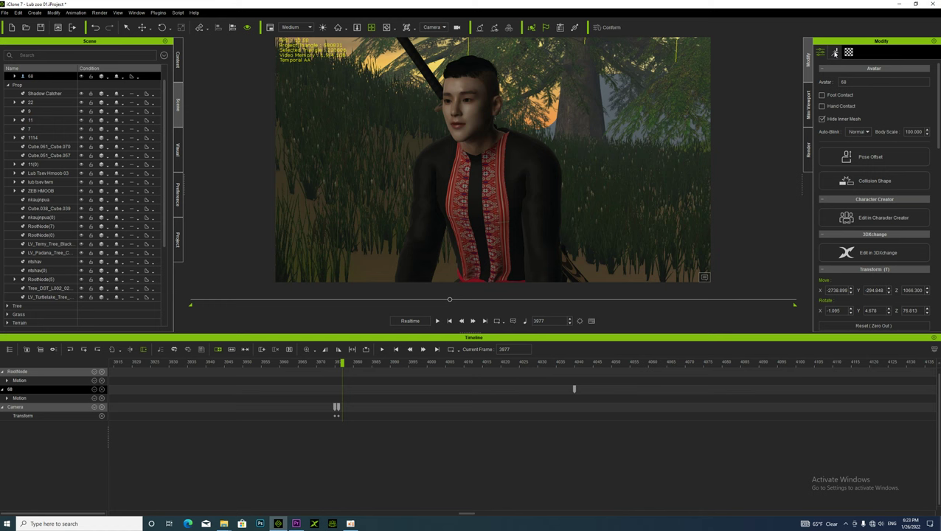
left_click(856, 239)
left_click(212, 434)
key("space")
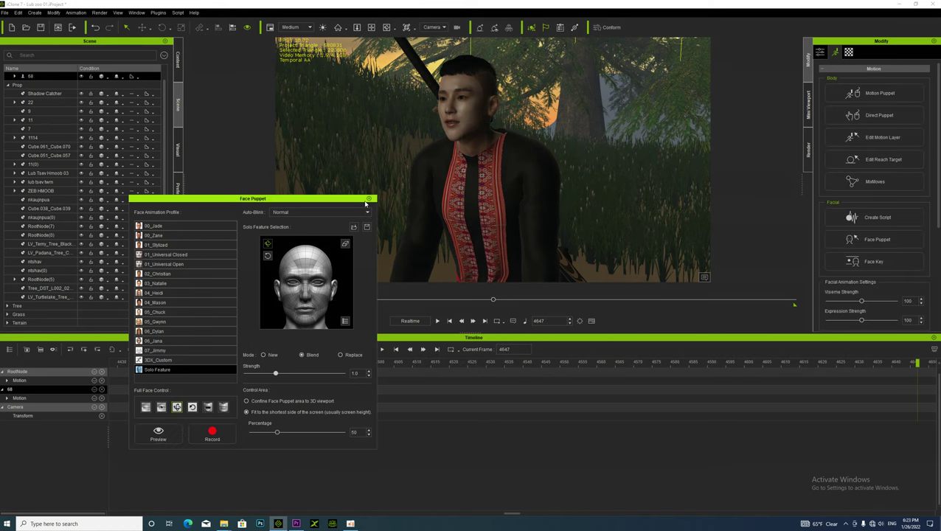
left_click(369, 199)
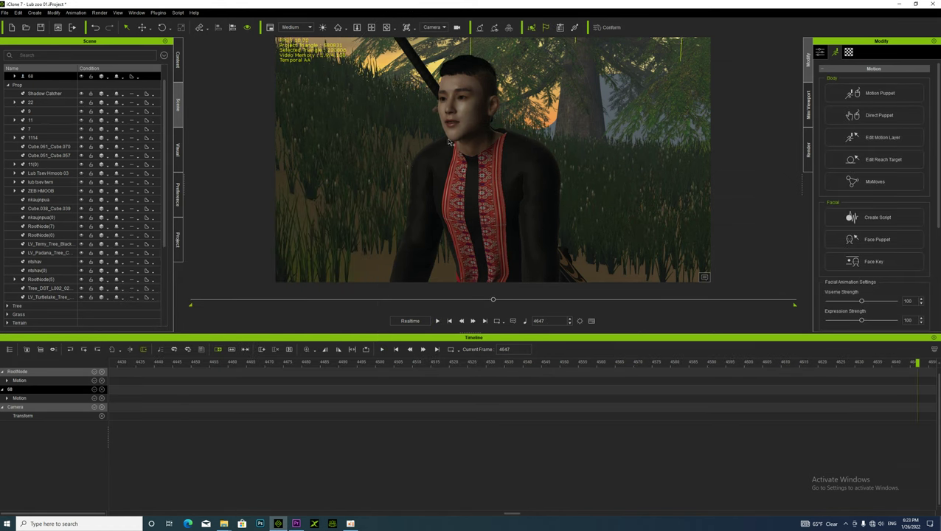
- Key the rider's close-up at frame 4647 and swing the camera behind the rider's back at frame 4648
left_click(371, 27)
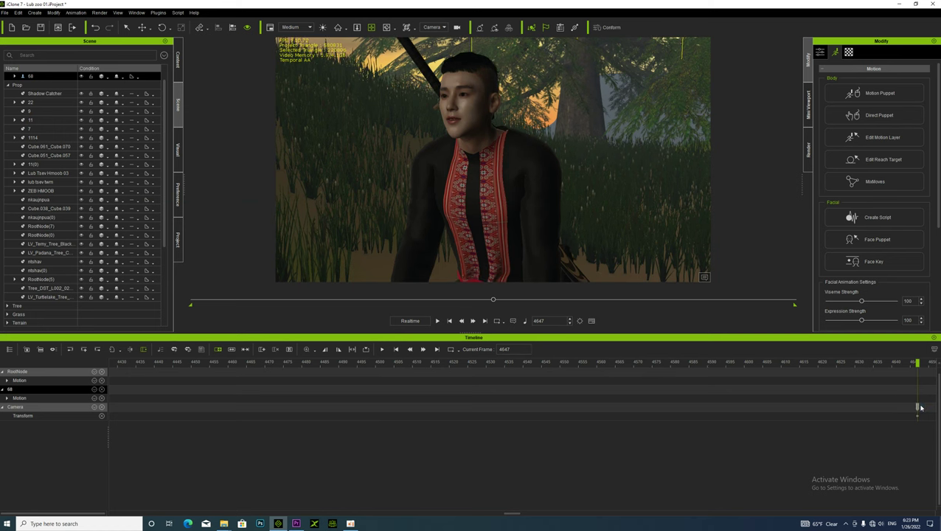
left_click(921, 408)
left_click(538, 148)
right_click_drag(538, 147, 258, 219)
right_click_drag(627, 184, 449, 191)
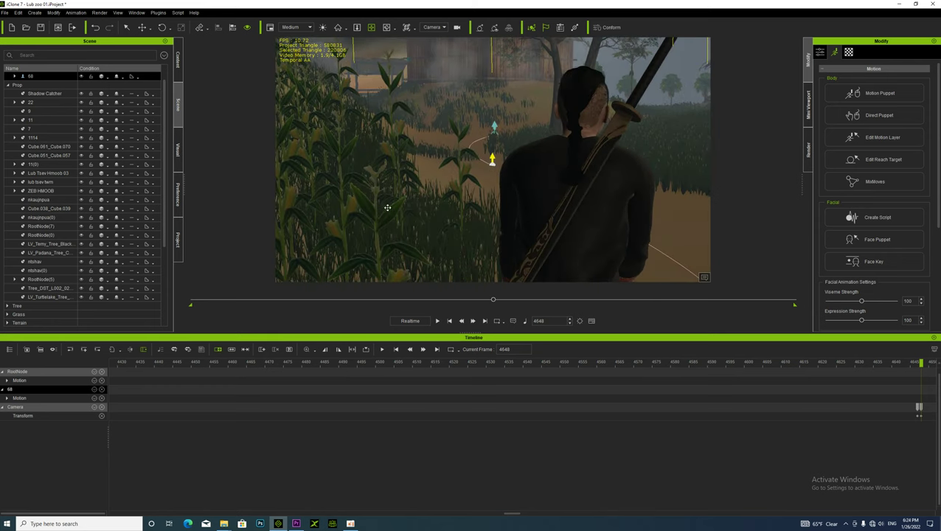
- Pull the frame 4648 camera back to show the whole horse and rider from behind on the path beside the corn
right_click_drag(387, 207, 347, 206)
scroll(438, 203, "down", 3)
middle_click_drag(419, 158, 442, 188)
right_click_drag(441, 188, 499, 169)
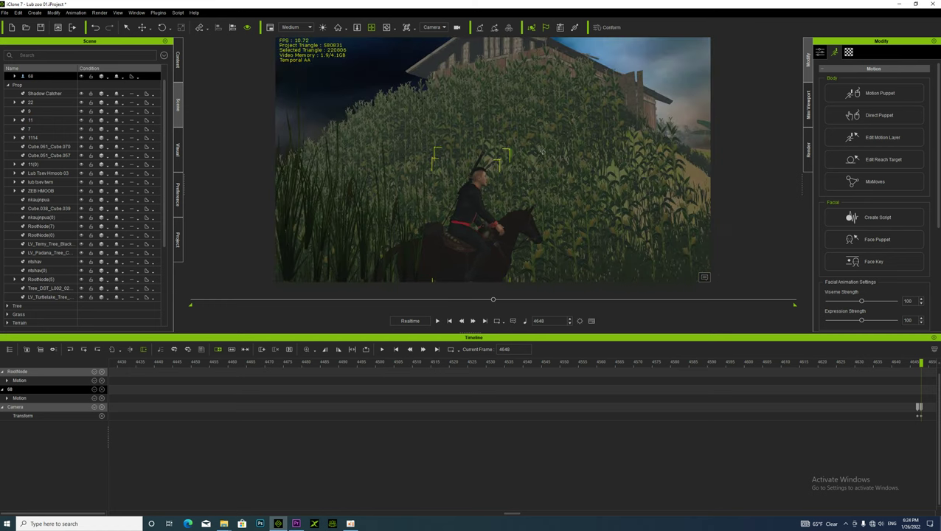
right_click_drag(559, 214, 529, 220)
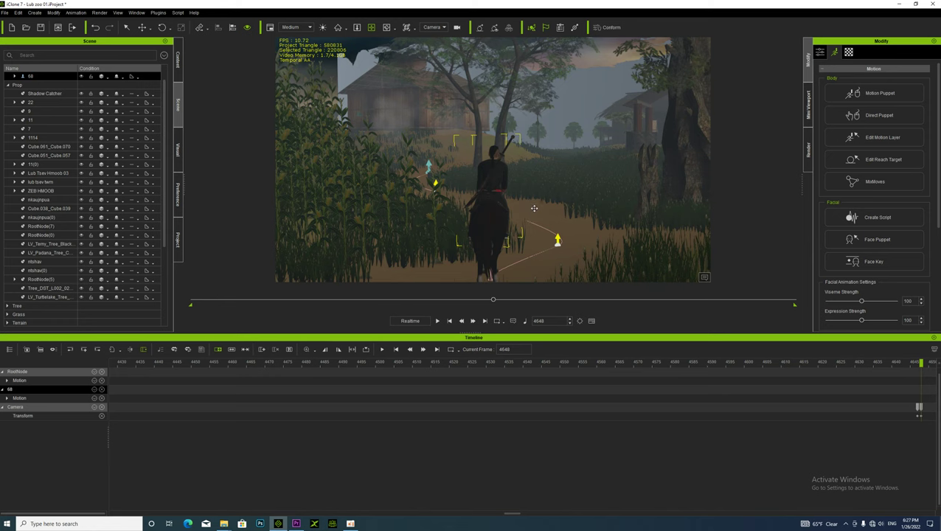
- Apply the Sawv motion from the Horse_animation019_imotion folder to the RootNode horse at frame 4647
key("space")
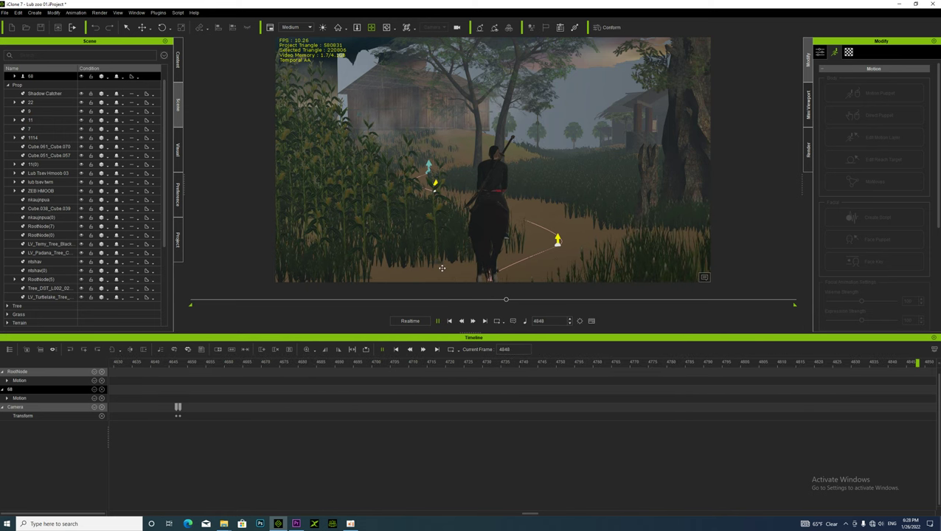
key("space")
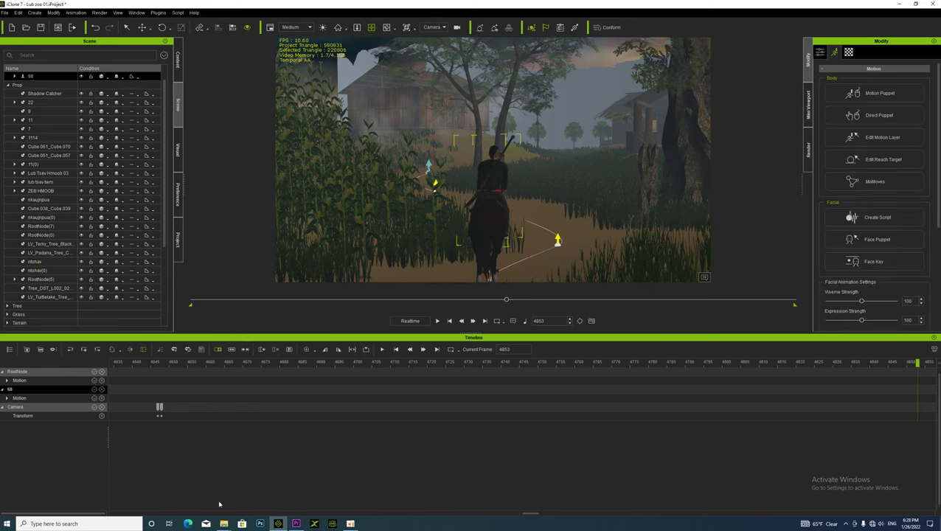
left_click(224, 524)
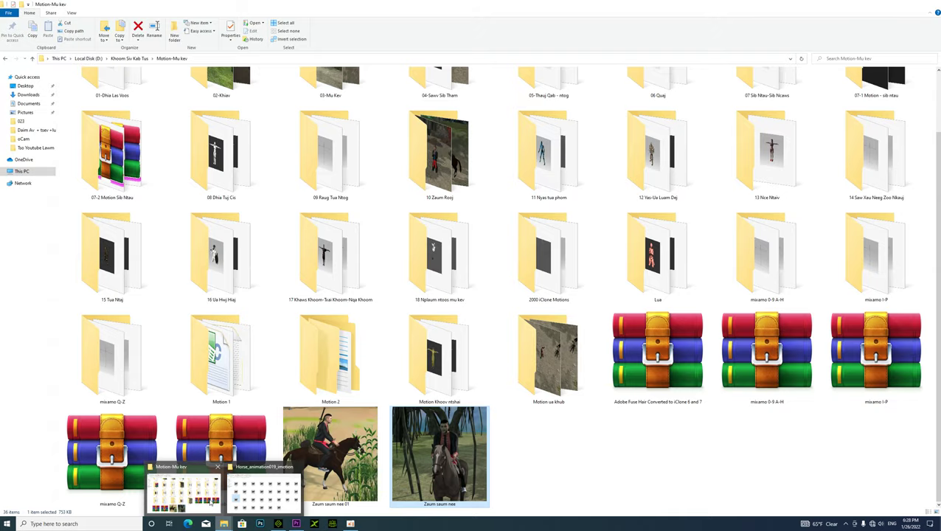
left_click(265, 490)
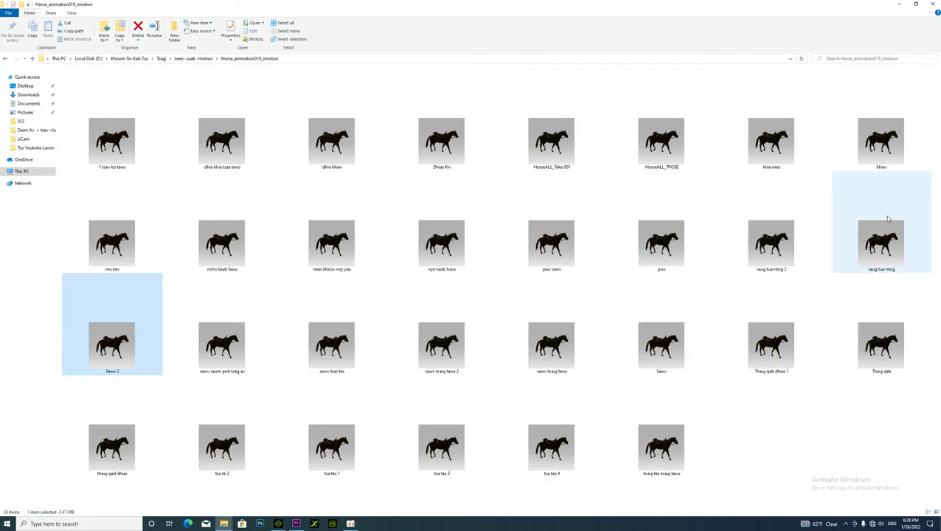
left_click_drag(626, 337, 158, 384)
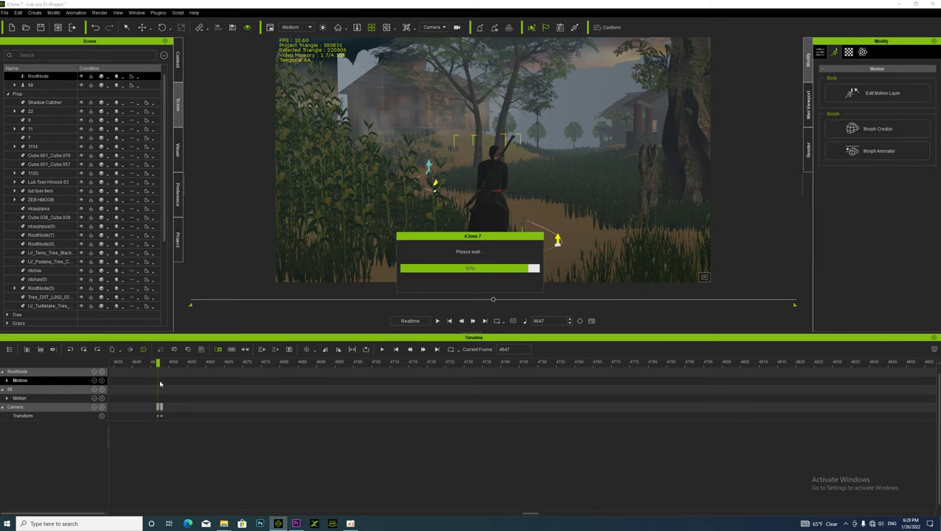
- Play the horse motion and key the rear view of the rider at frame 4887, where the motion clip ends
key("space")
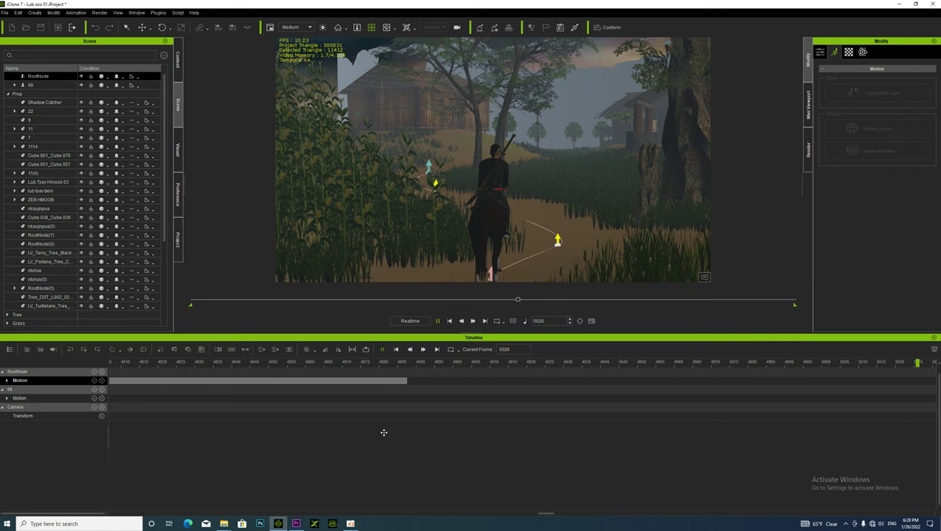
key("space")
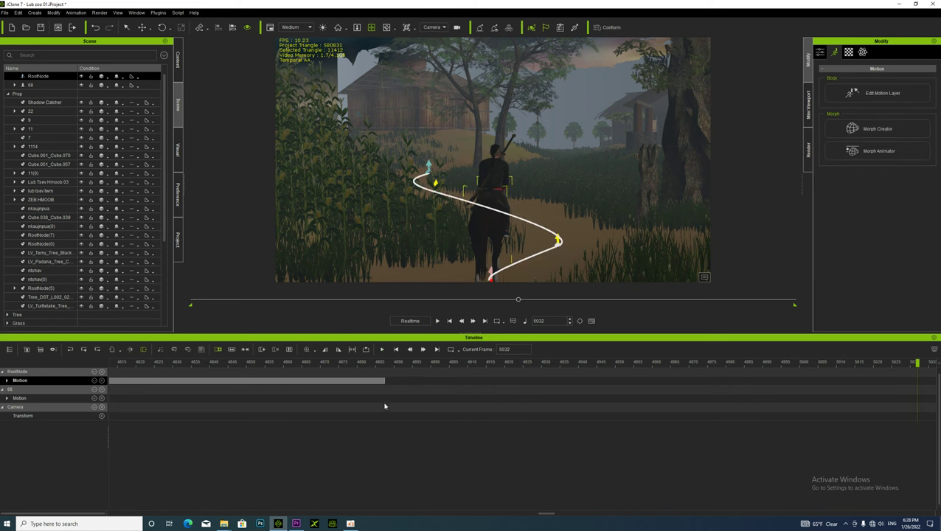
left_click(382, 398)
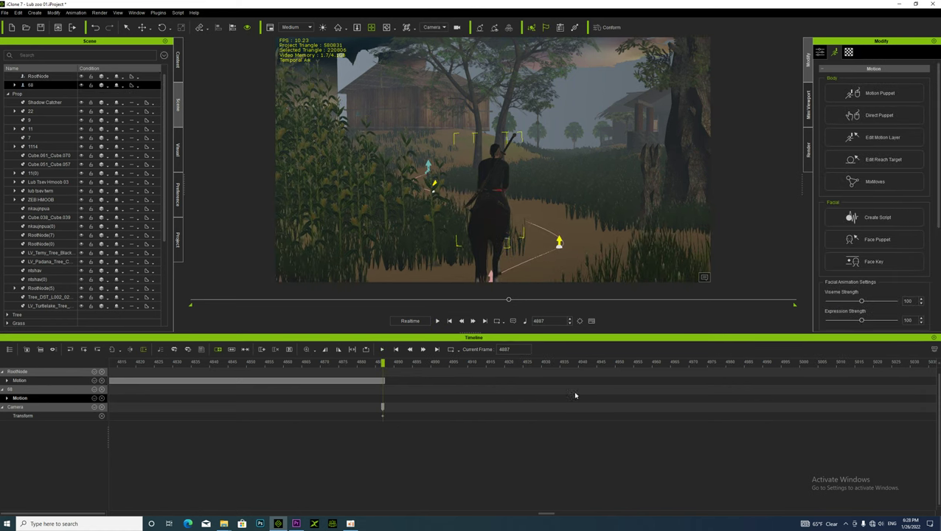
- Key the camera at frame 4930, swung round to a side view of the horse and rider against the cornfield
left_click(711, 407)
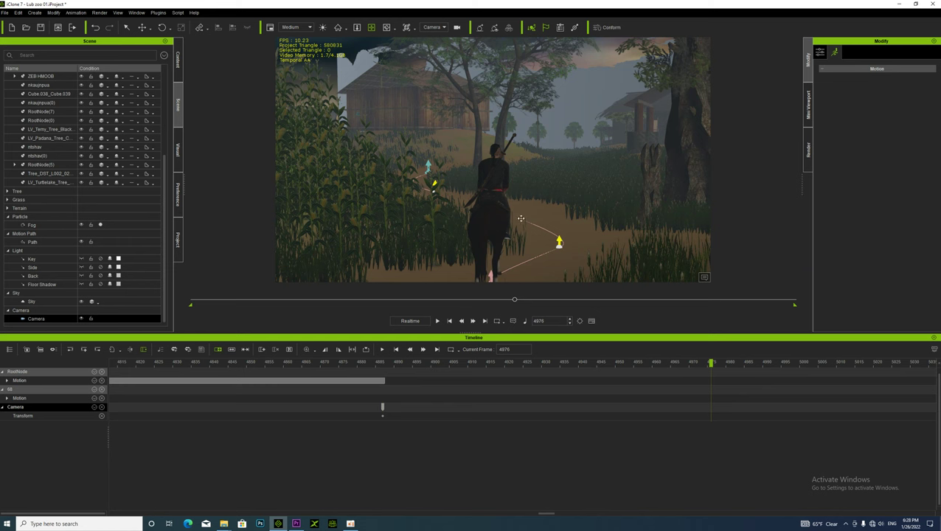
left_click(542, 399)
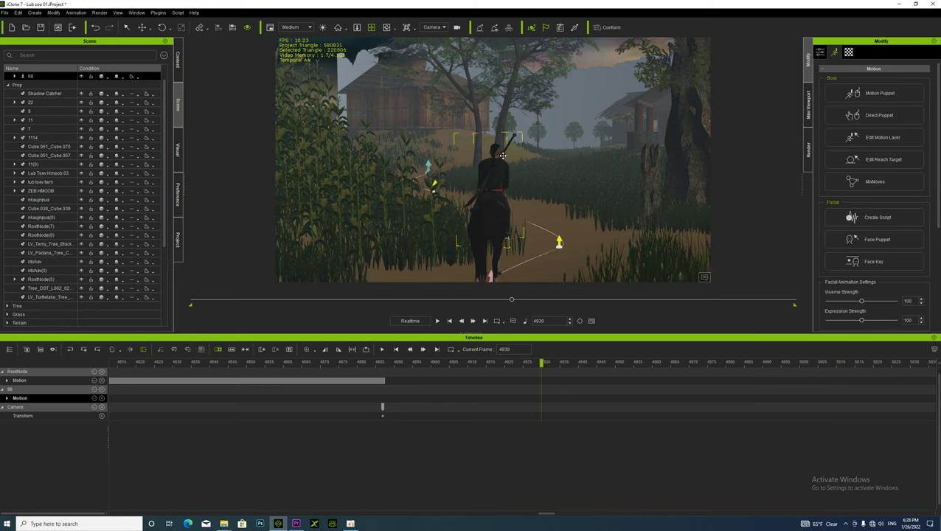
right_click_drag(458, 183, 334, 225)
left_click(359, 417)
- Play to frame 5036 and key the camera there with the side view shifted slightly behind the ground slope
key("space")
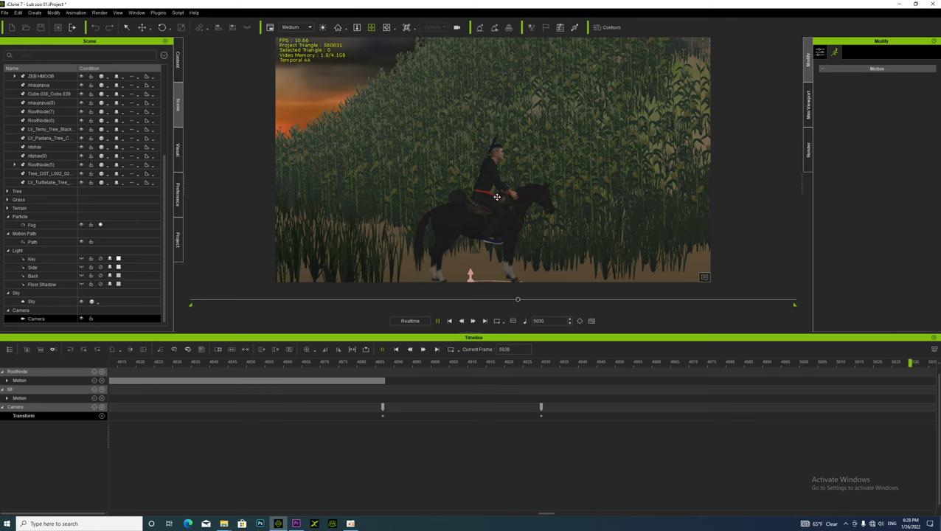
key("space")
left_click_drag(491, 206, 526, 219)
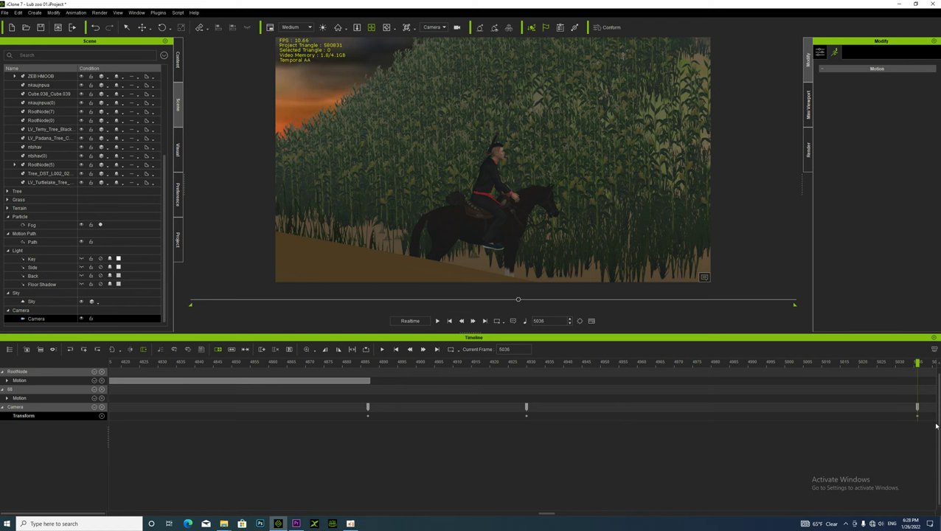
- Play to frame 5069, select avatar 68 and key a front close-up of the rider's face and chest beneath the tree
key("space")
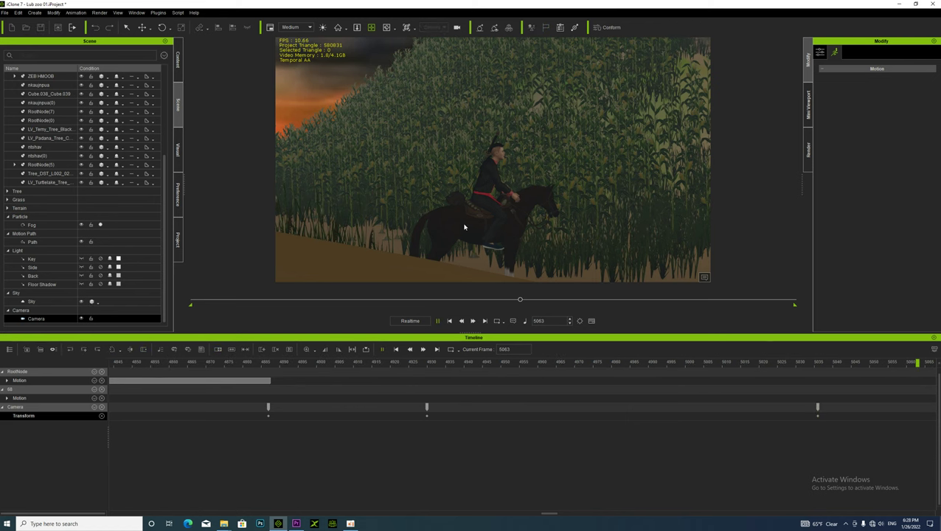
key("space")
left_click(24, 390)
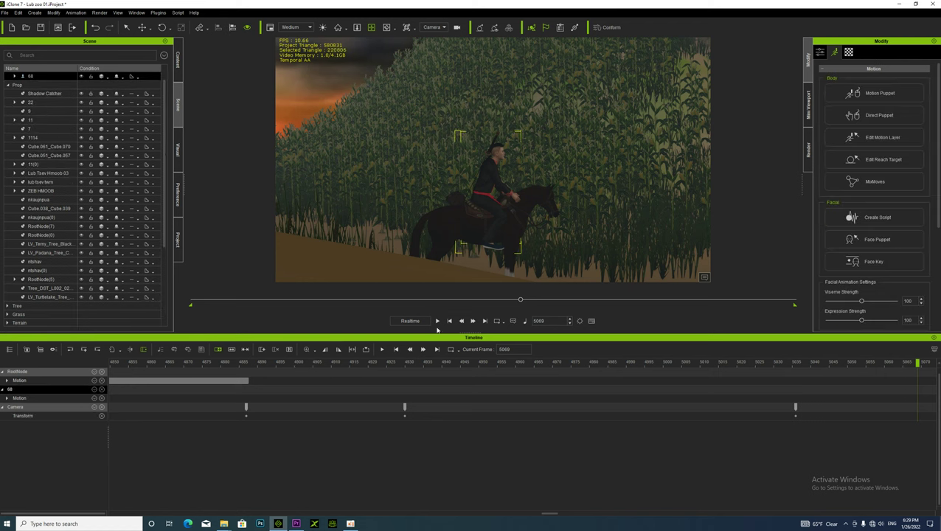
right_click_drag(567, 169, 442, 210)
scroll(421, 218, "up", 5)
middle_click_drag(421, 218, 481, 208)
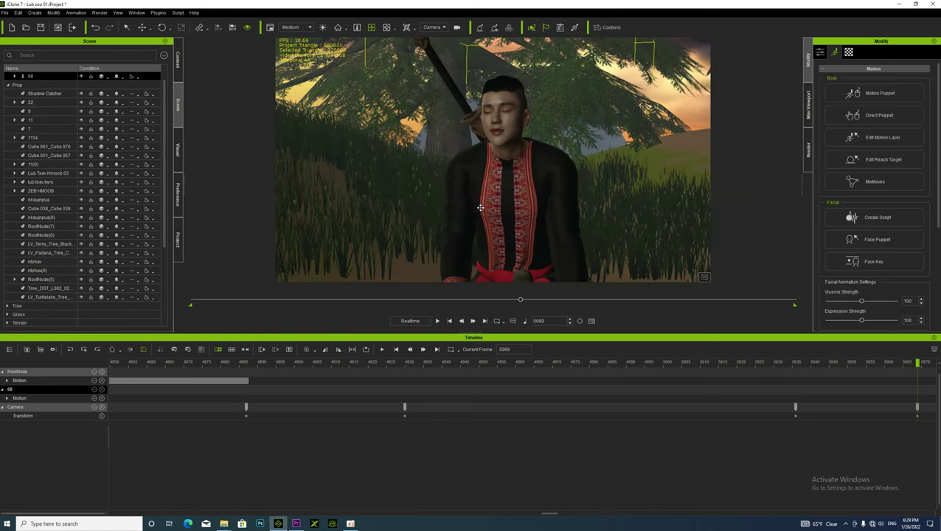
scroll(480, 210, "up", 2)
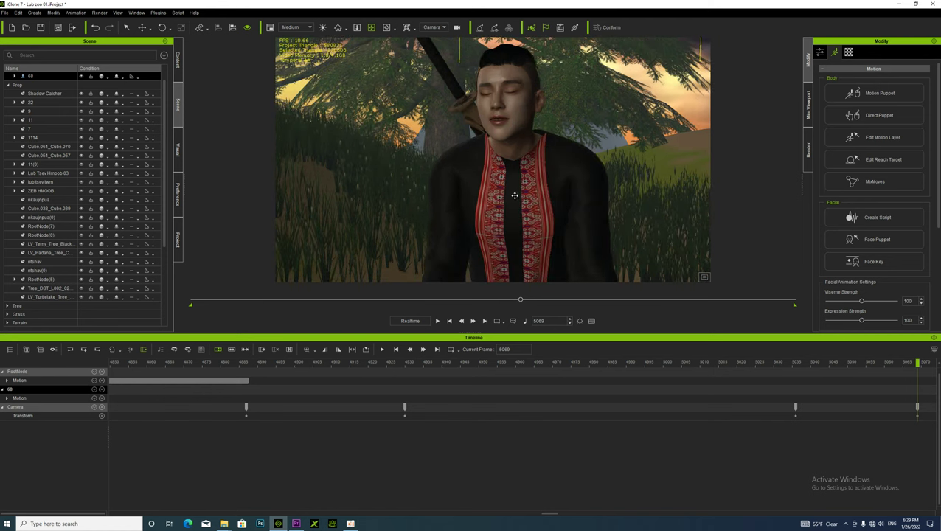
right_click_drag(481, 211, 514, 196)
scroll(514, 195, "up", 1)
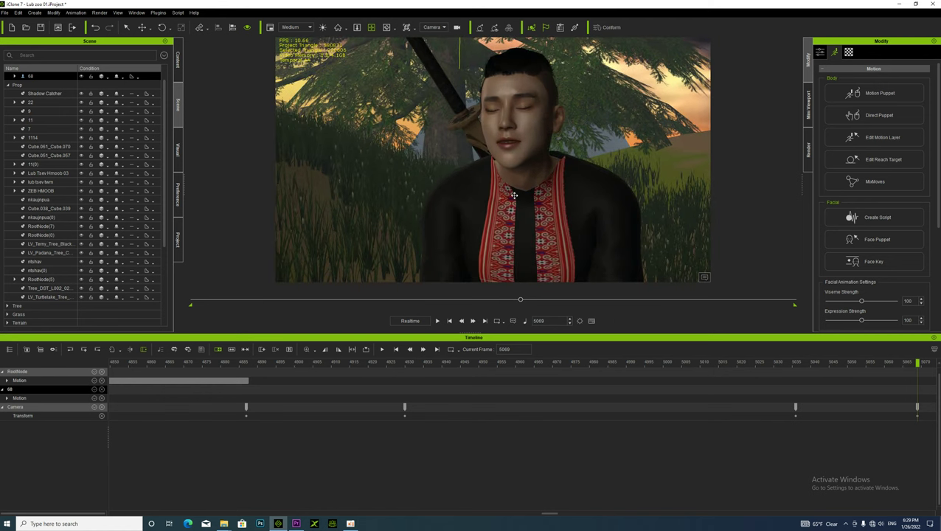
- Play back the rider's close-up from frame 5069 and return to its camera key
double_click(382, 417)
key("space")
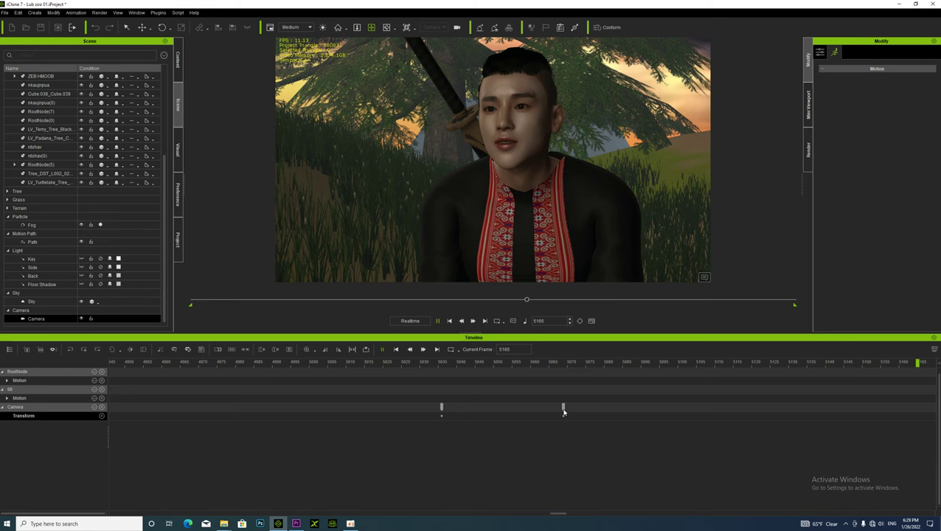
left_click(564, 412)
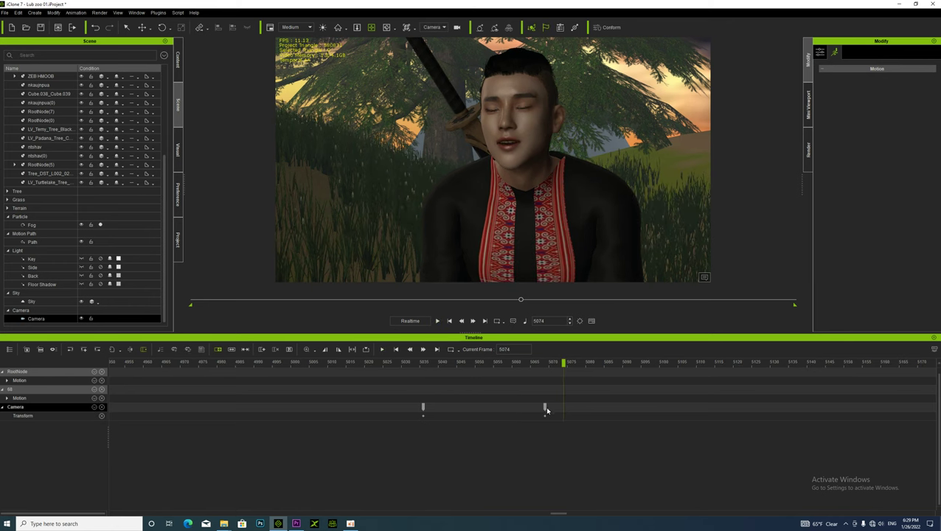
left_click(545, 408)
- Record a Face Puppet take for avatar 68 from frame 5069 to 5402 with the Solo Feature profile in Blend mode
left_click(18, 390)
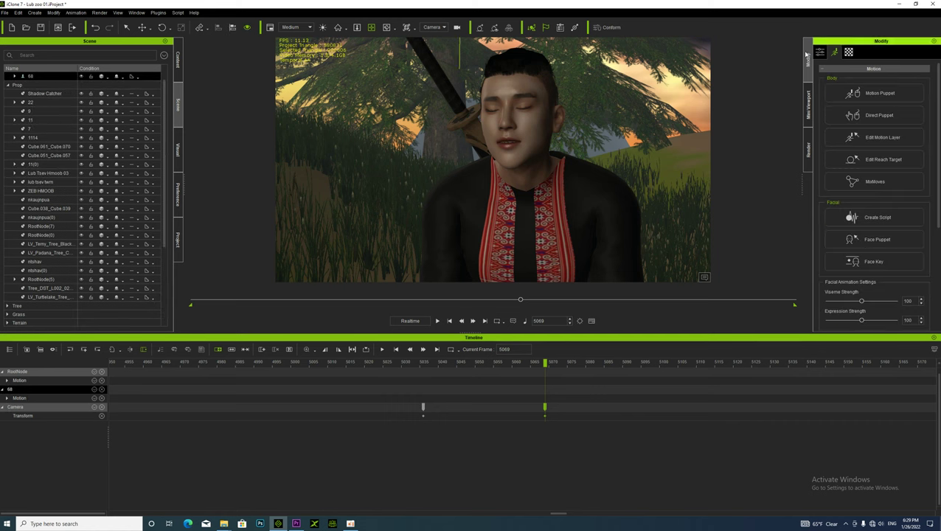
left_click(877, 239)
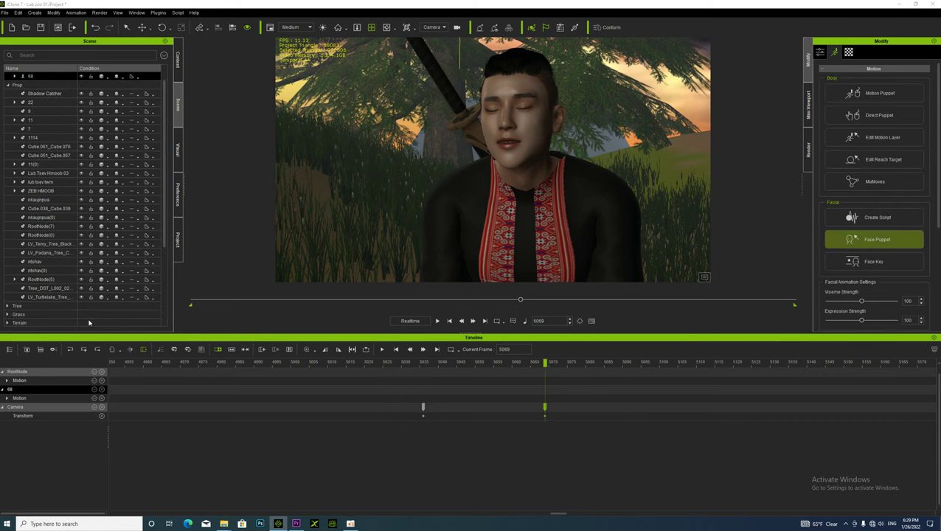
left_click(212, 432)
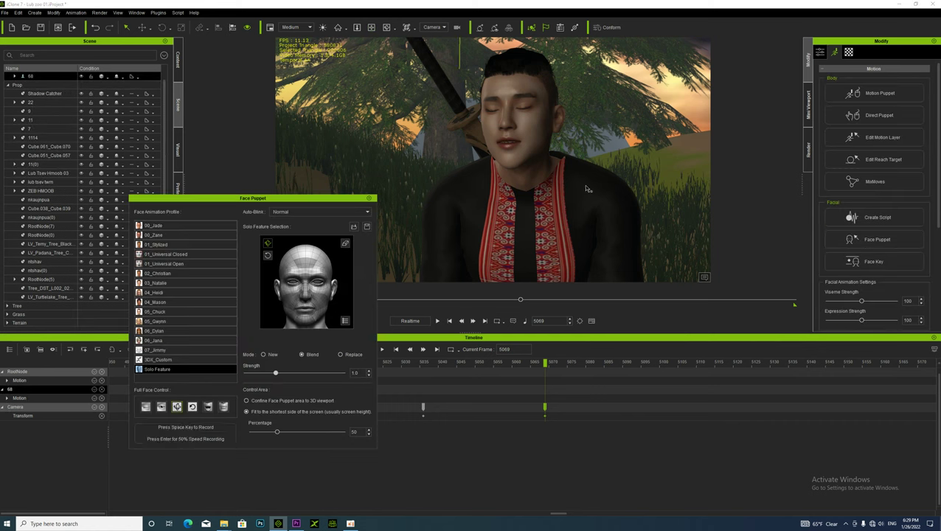
key("space")
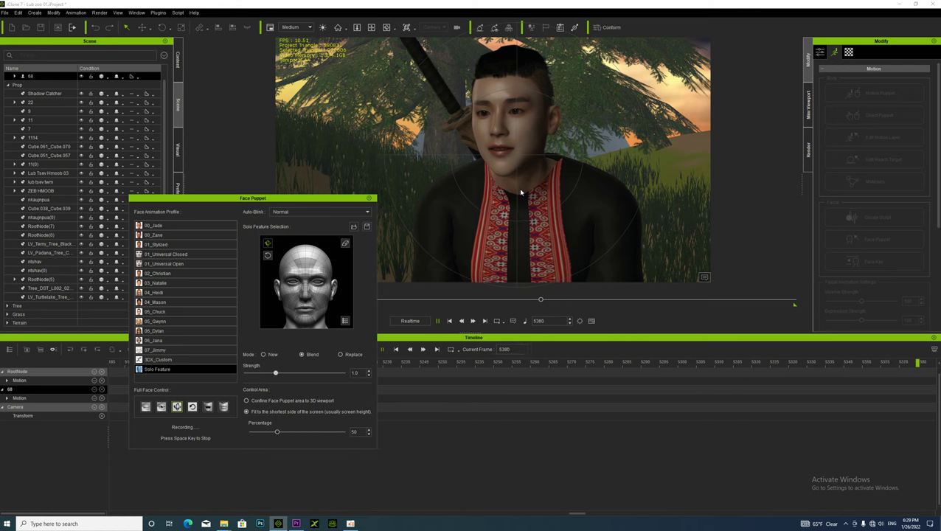
key("space")
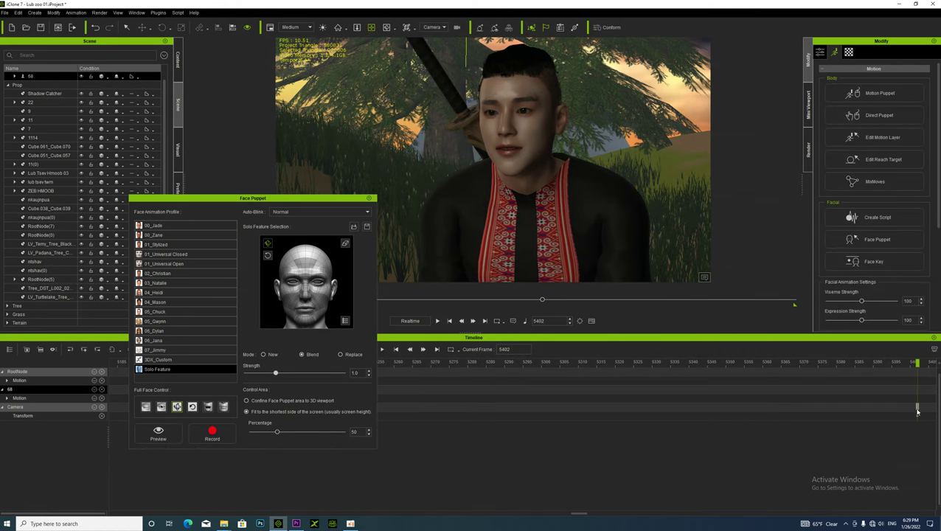
- Key the close-up at frame 5402 and a full side view of the horse and rider against the cornfield at frame 5403
left_click(917, 408)
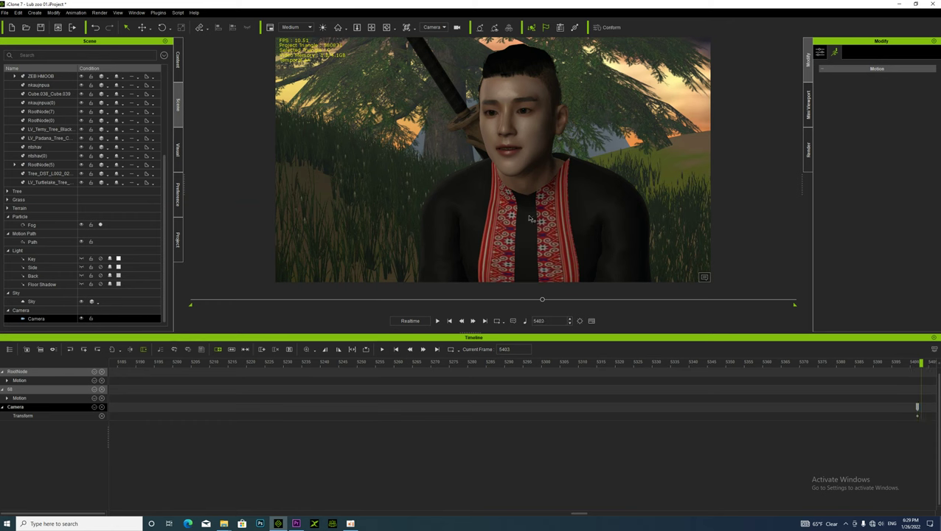
left_click(18, 391)
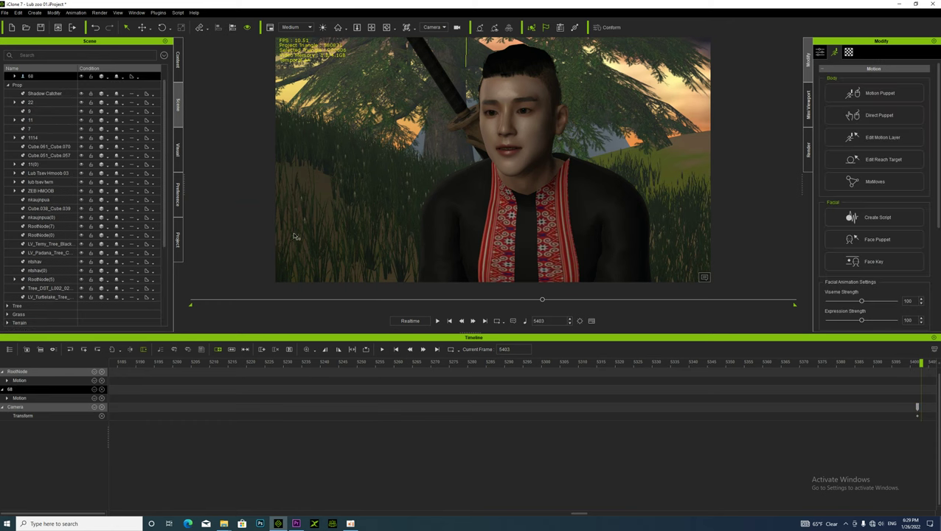
left_click(371, 28)
left_click_drag(351, 160, 416, 180)
right_click_drag(416, 181, 465, 196)
left_click_drag(464, 195, 433, 207)
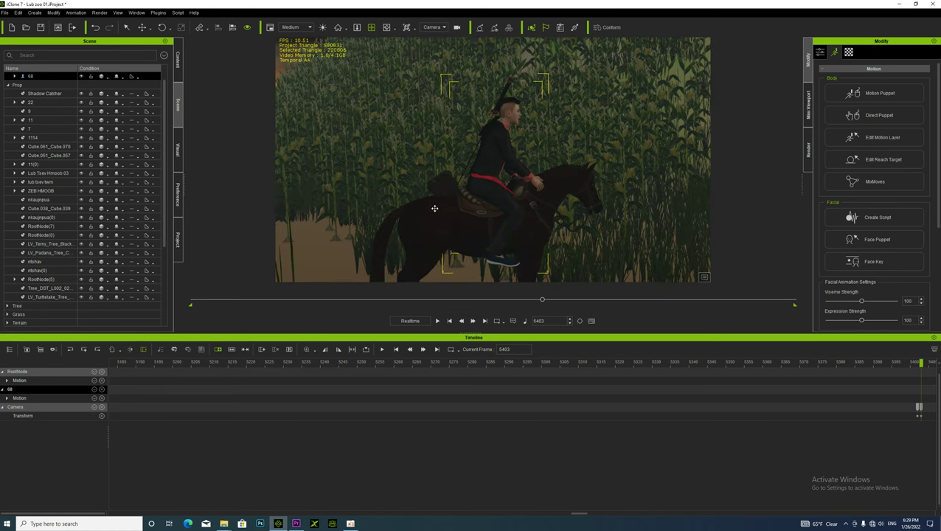
- Add a Box prop from the beveled 3D blocks to the ground behind the horse
left_click(177, 65)
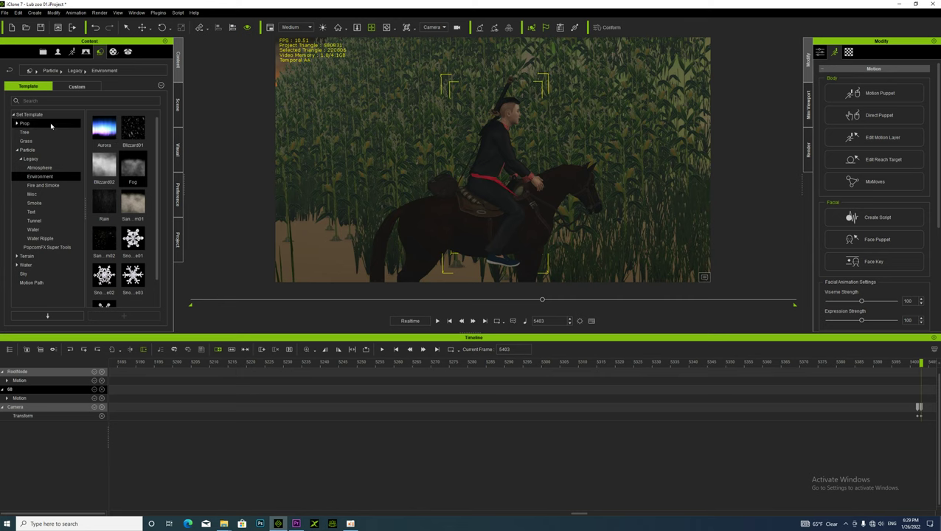
left_click(20, 123)
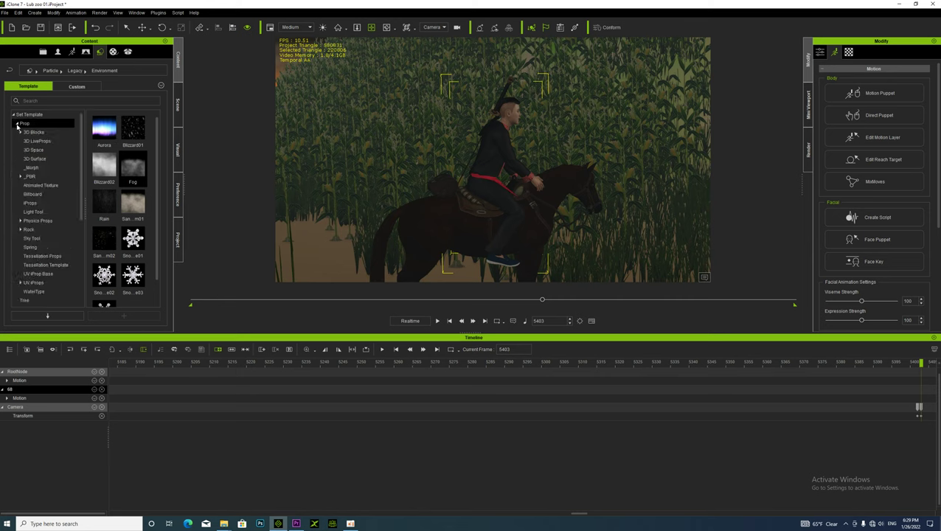
left_click(26, 142)
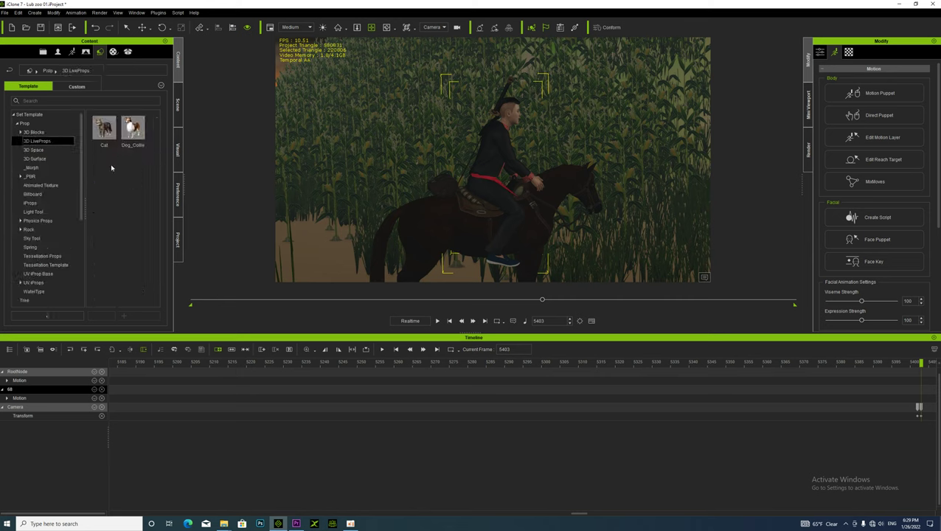
left_click(22, 133)
left_click(41, 151)
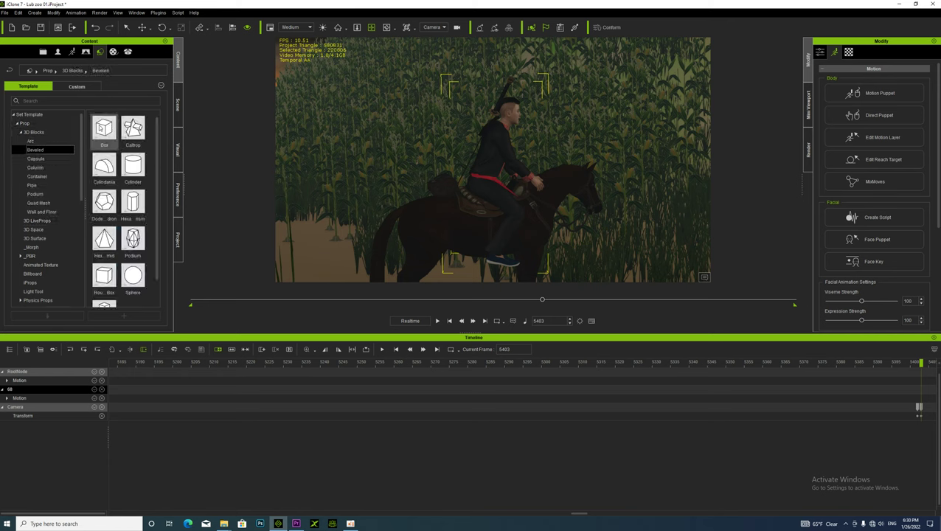
left_click_drag(104, 128, 319, 246)
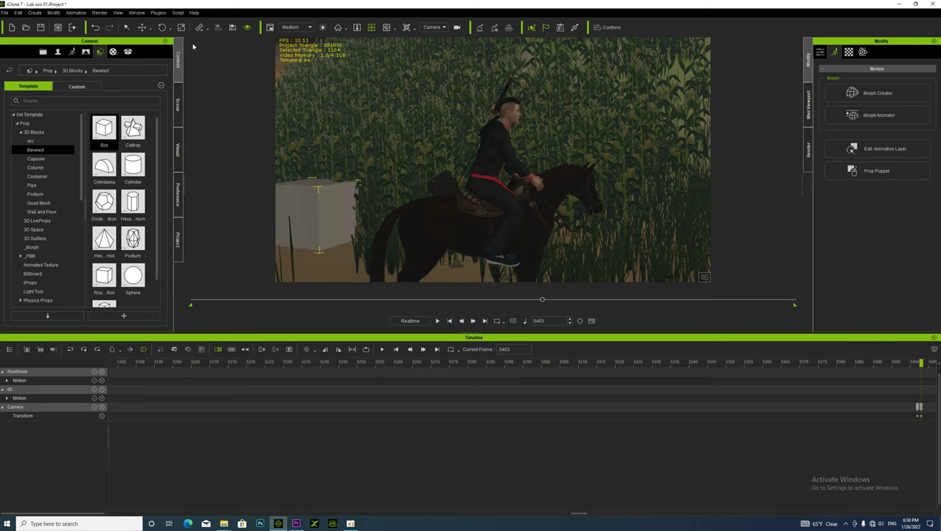
- Align the box to the horse's center on X, Y and Z and shrink it until it is hidden inside the horse's body
left_click(233, 27)
left_click(468, 231)
left_click(328, 208)
left_click(304, 208)
left_click(280, 208)
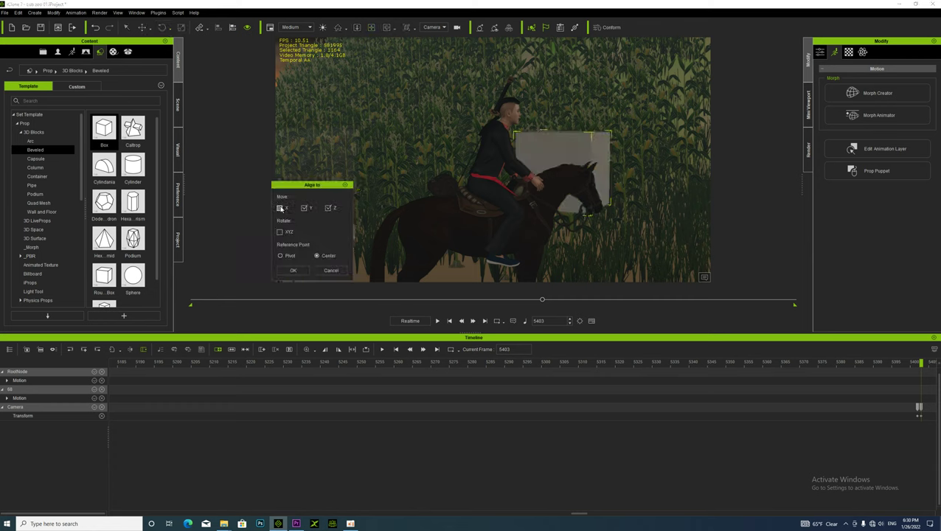
left_click(293, 270)
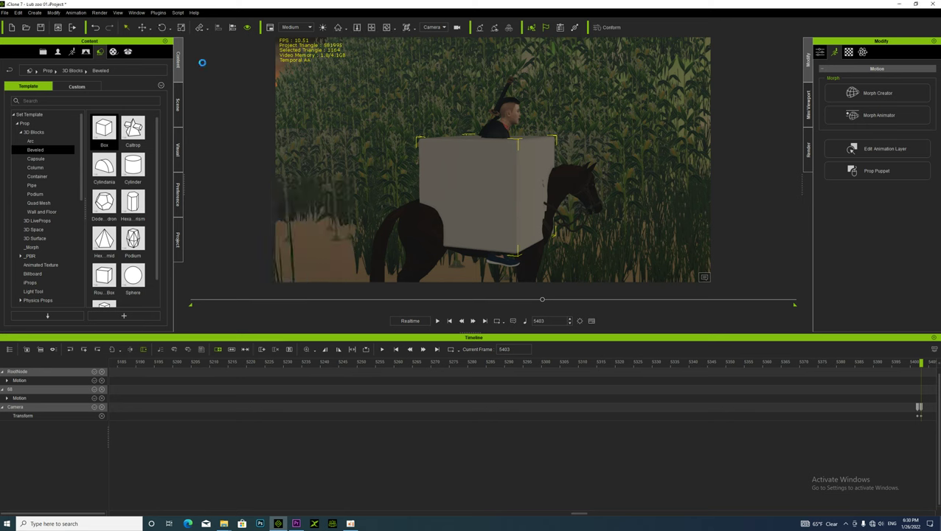
left_click_drag(489, 237, 433, 314)
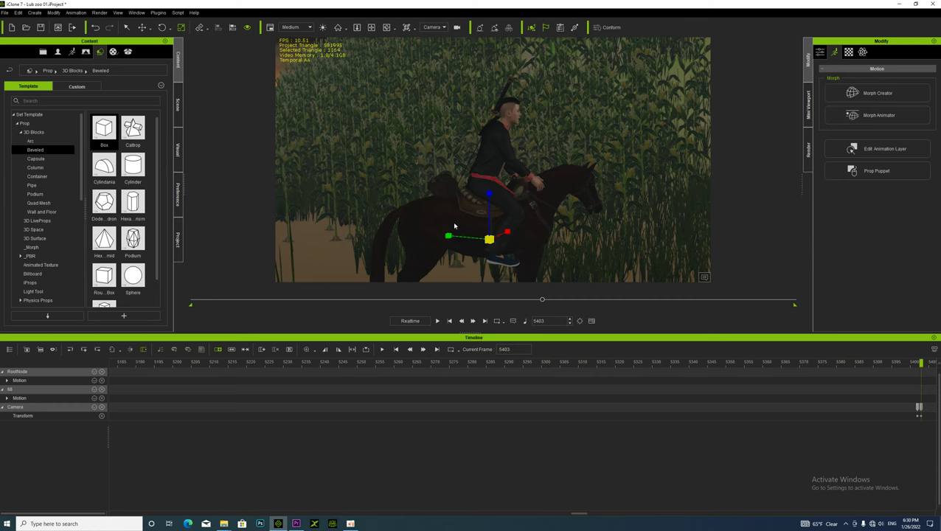
right_click(454, 226)
mouse_move(476, 257)
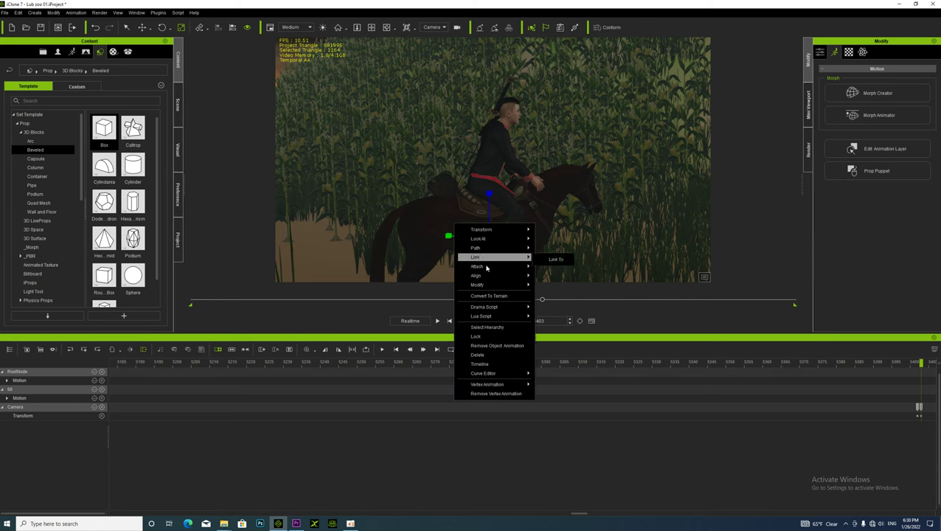
left_click(552, 260)
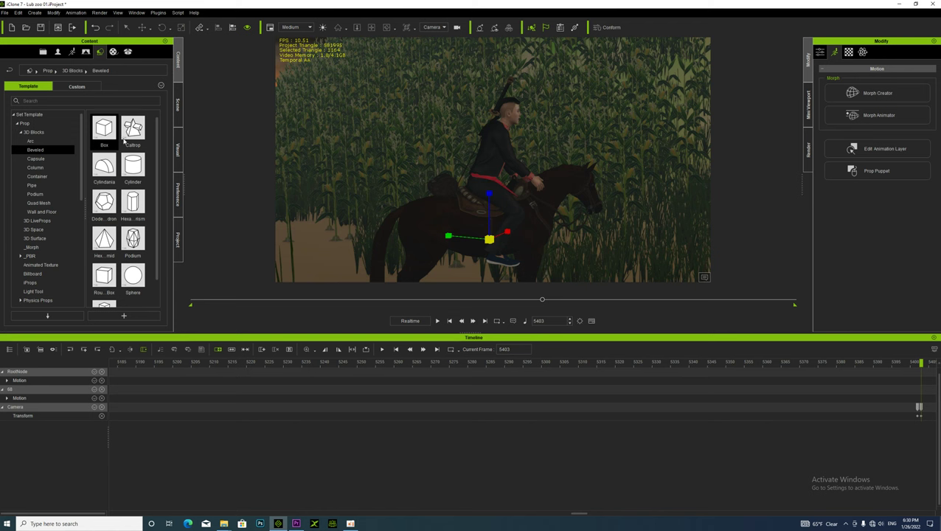
left_click_drag(144, 118, 42, 84)
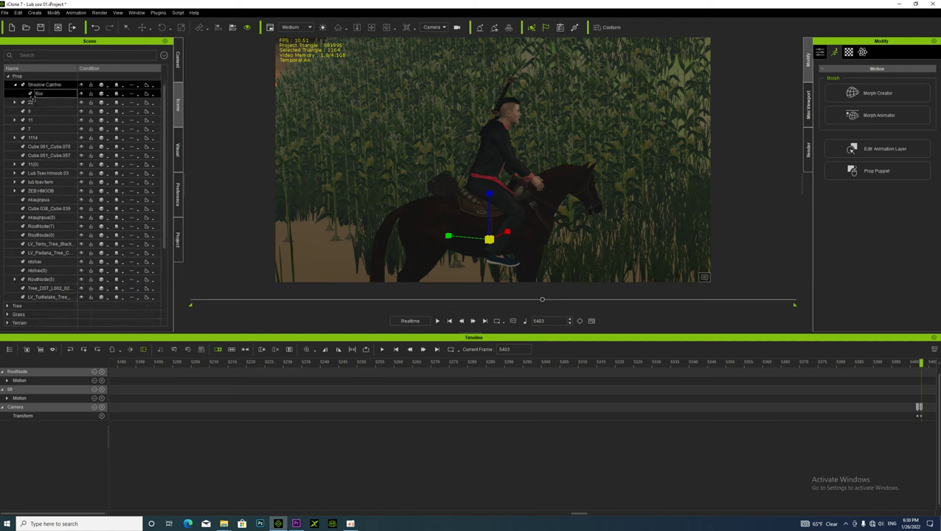
left_click(35, 93)
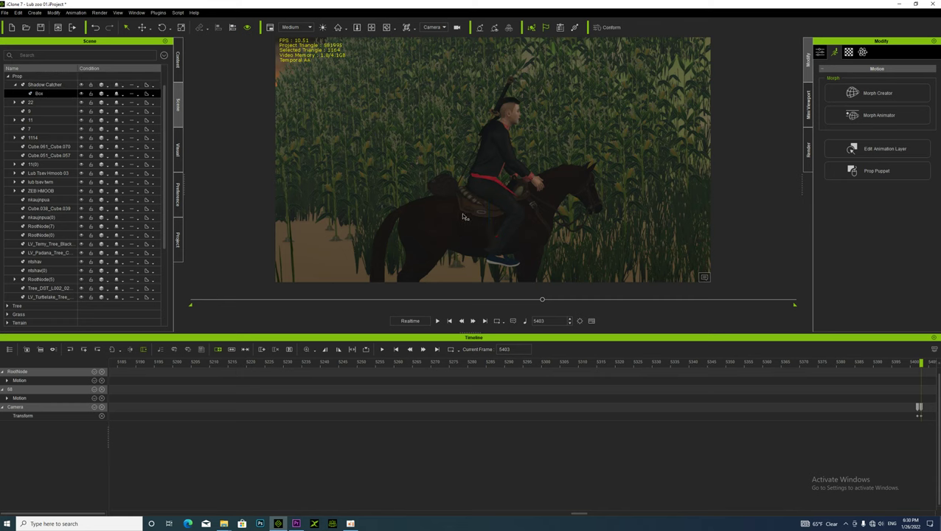
right_click(464, 217)
mouse_move(517, 247)
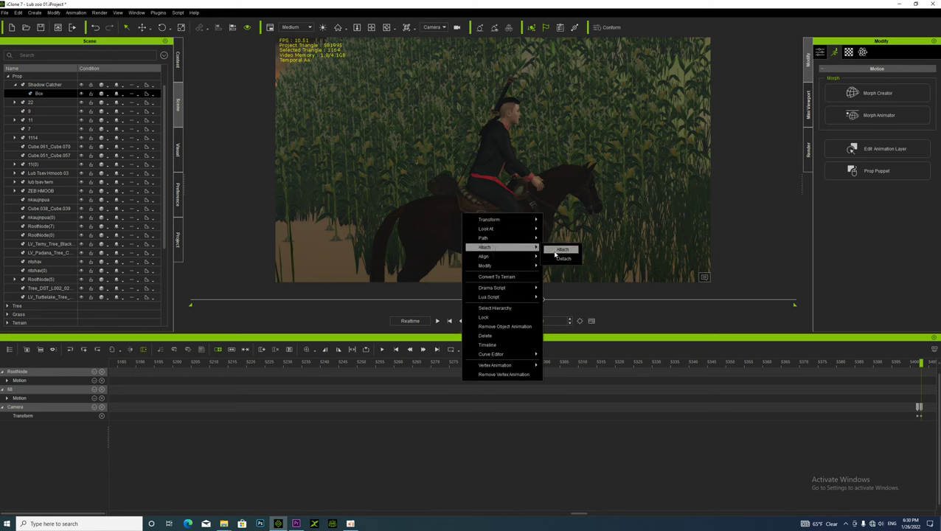
left_click(561, 250)
left_click(473, 217)
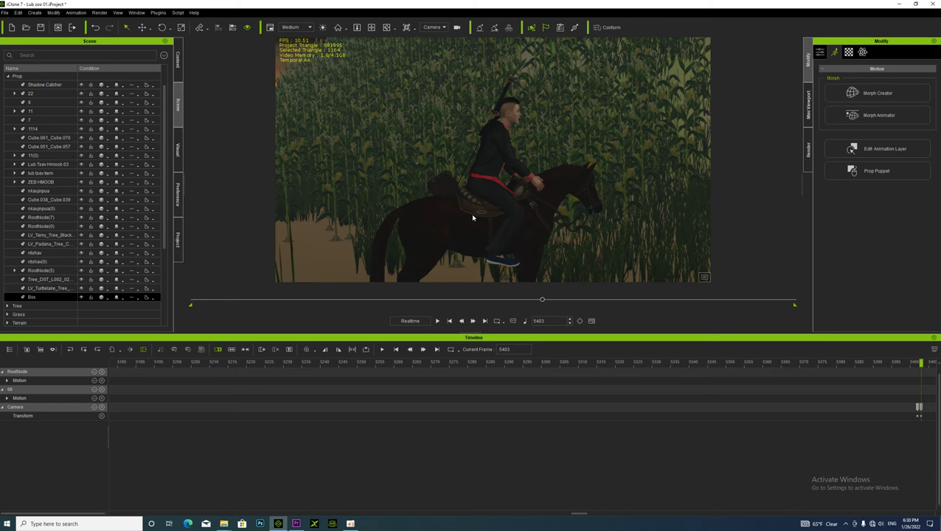
- Attach the box to the horse avatar RootNode and hide the box in the scene
mouse_move(473, 216)
left_mouse_down()
mouse_move(487, 207)
mouse_move(478, 217)
left_mouse_up()
right_click(478, 219)
mouse_move(546, 259)
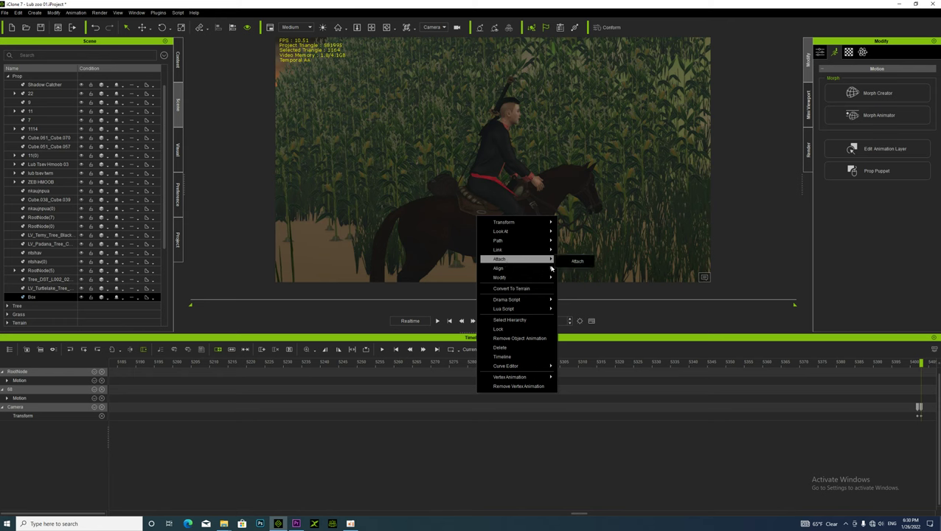
left_click(577, 261)
left_click(178, 61)
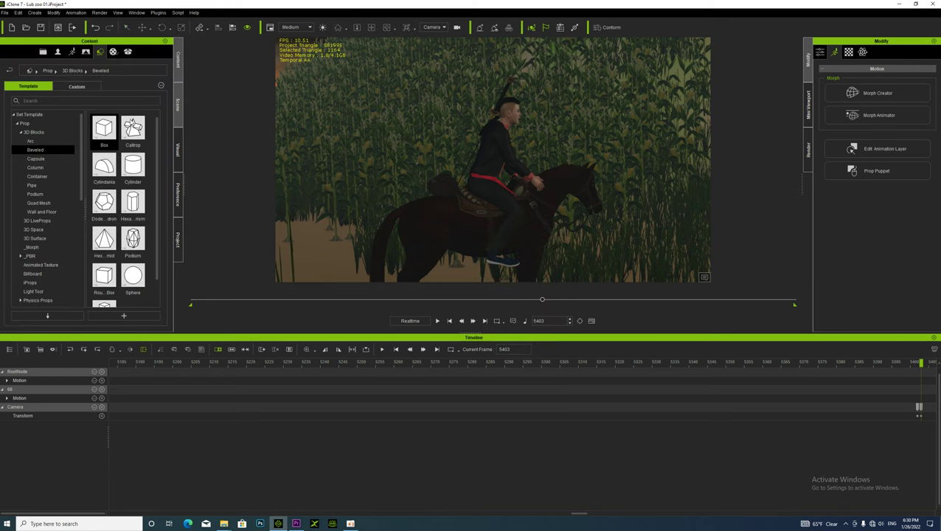
left_click(178, 104)
scroll(53, 98, "up", 1)
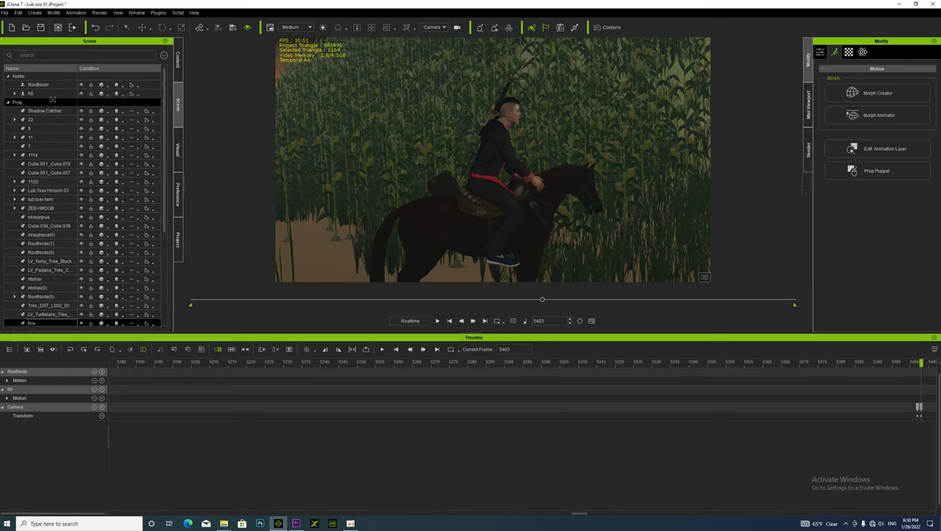
left_click(39, 85)
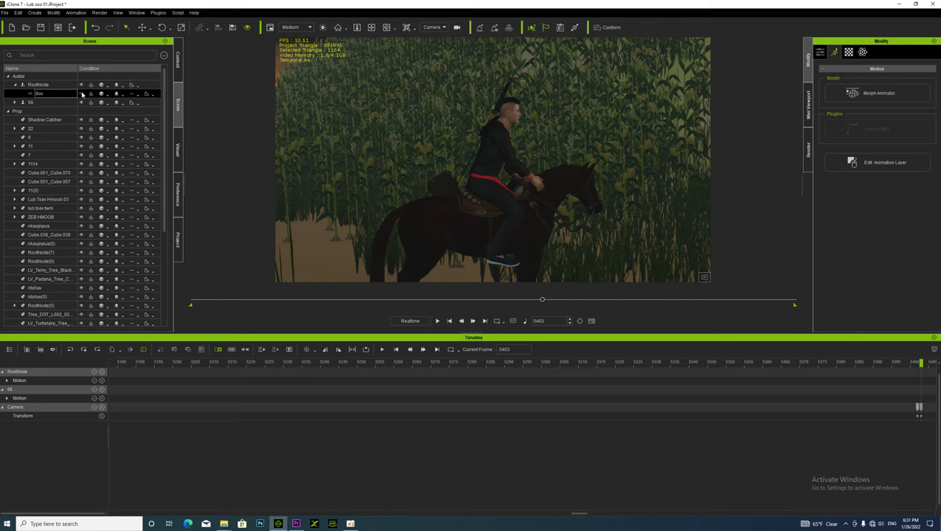
- Link the camera to the box on the horse at frame 5403 and play back the side-view shot
left_click(920, 408)
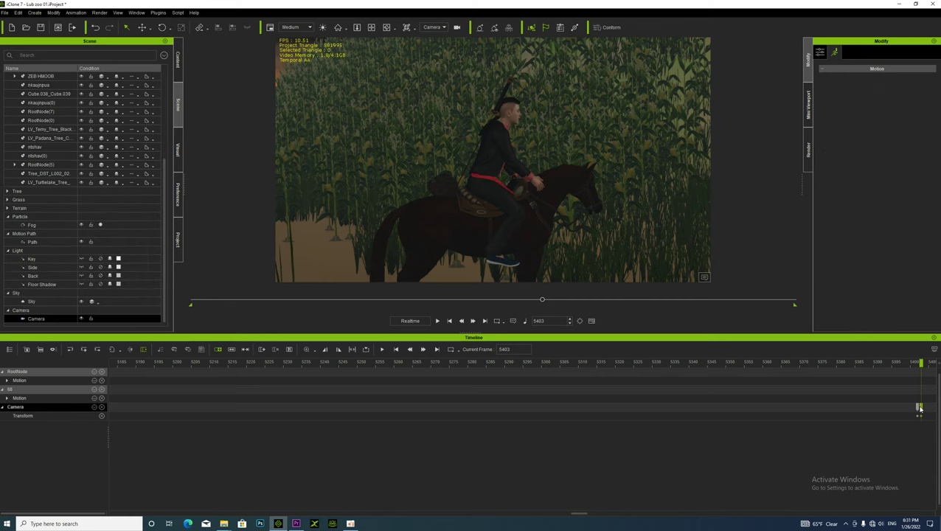
right_click(480, 227)
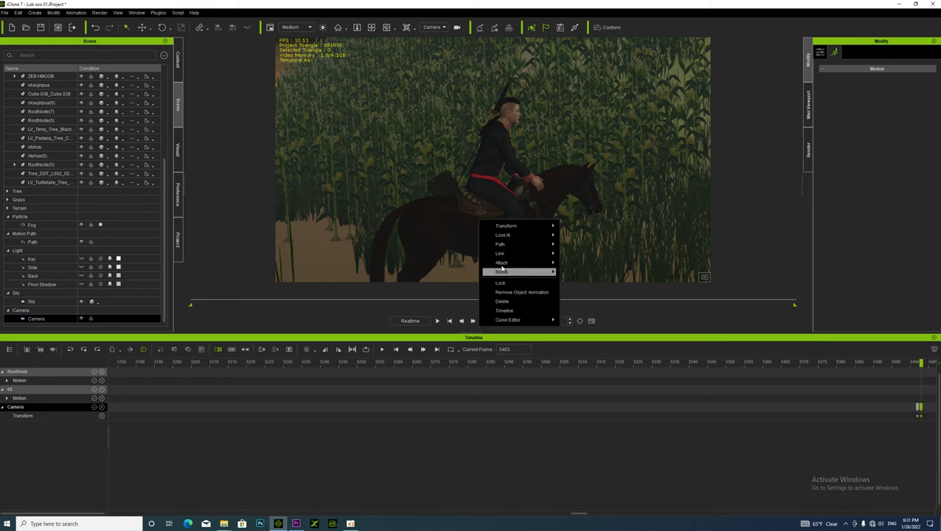
mouse_move(508, 255)
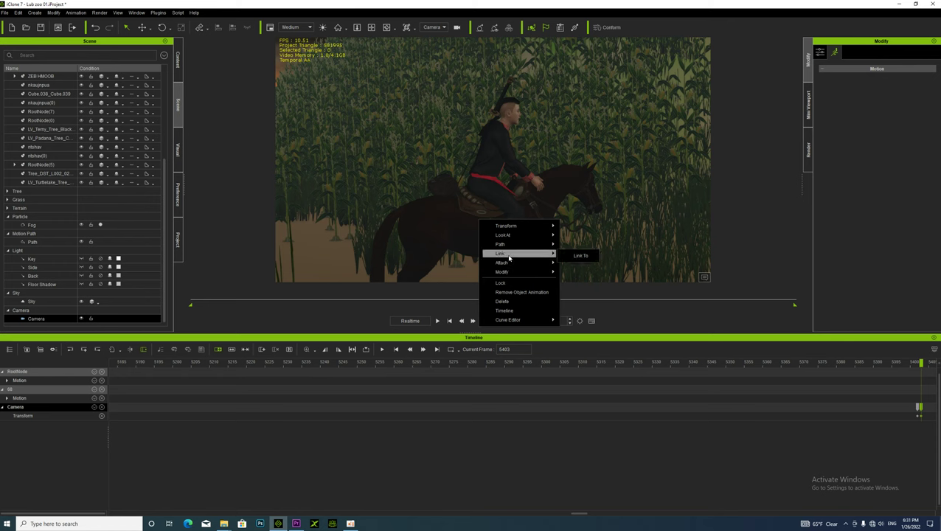
left_click(581, 256)
scroll(111, 148, "up", 5)
left_click(145, 119)
scroll(140, 117, "up", 1)
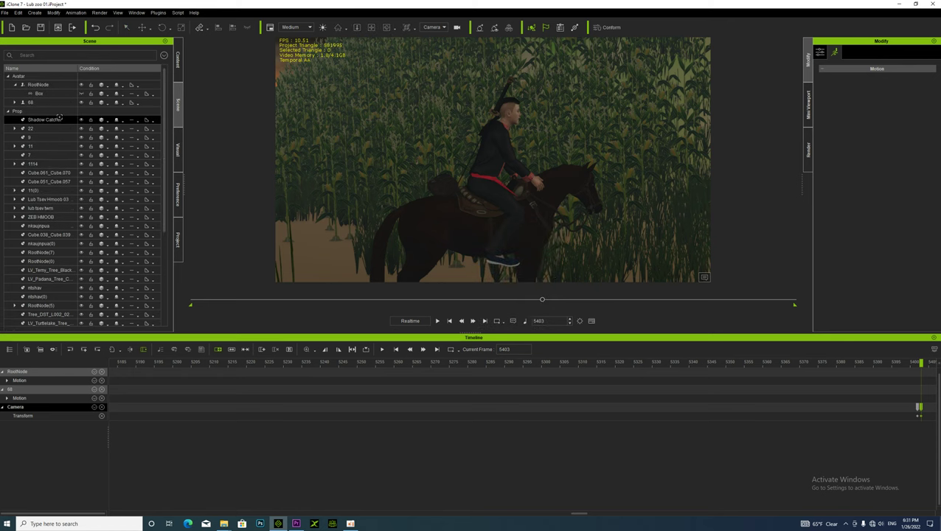
left_click(42, 94)
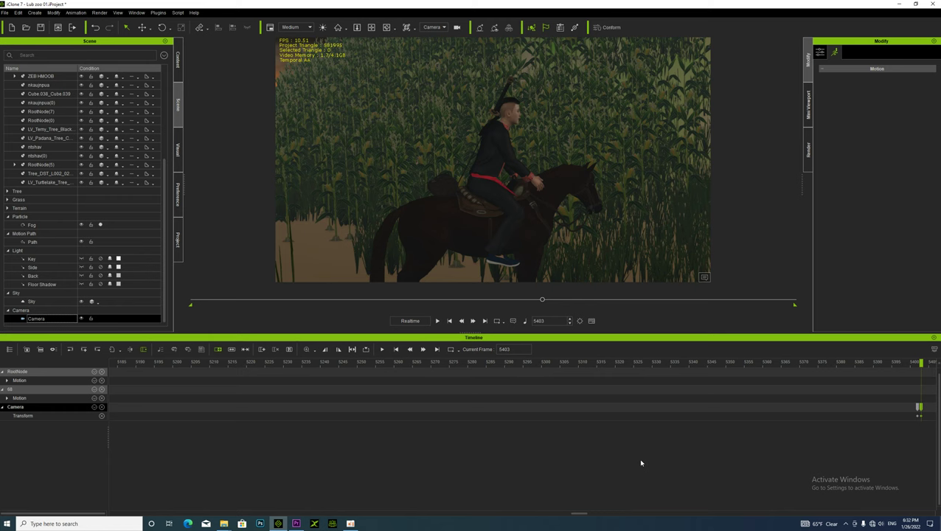
key("space")
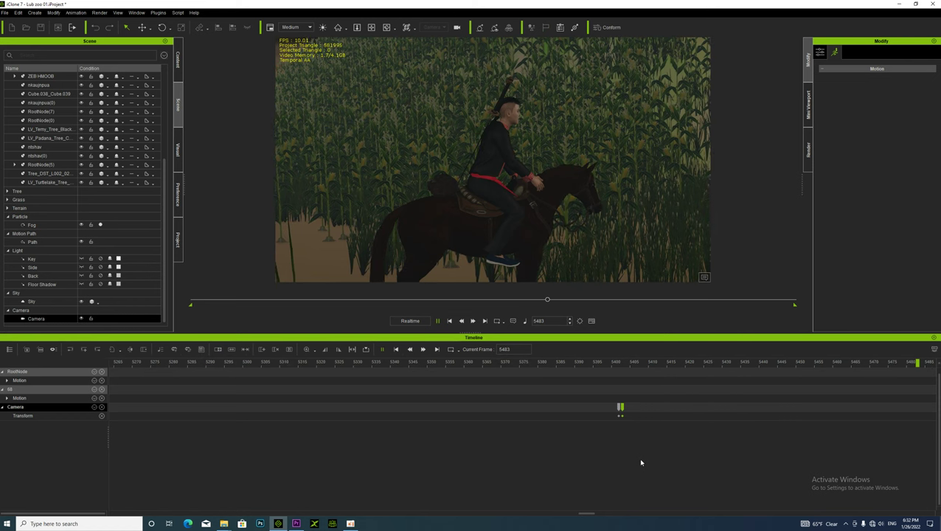
left_click(623, 410)
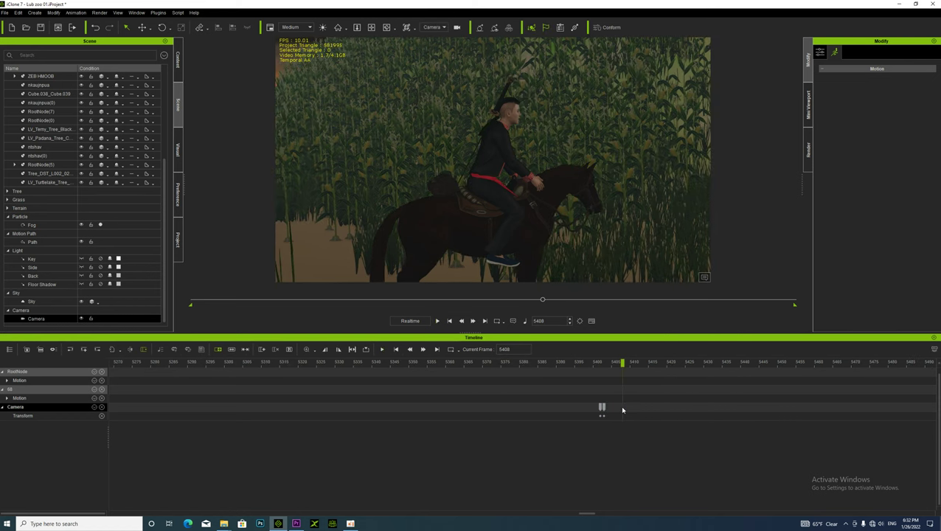
- Apply the mu kev motion from the Horse_animation019_imotion folder to the horse at frame 5403 and play it back
left_click(605, 407)
mouse_move(224, 524)
left_click(263, 498)
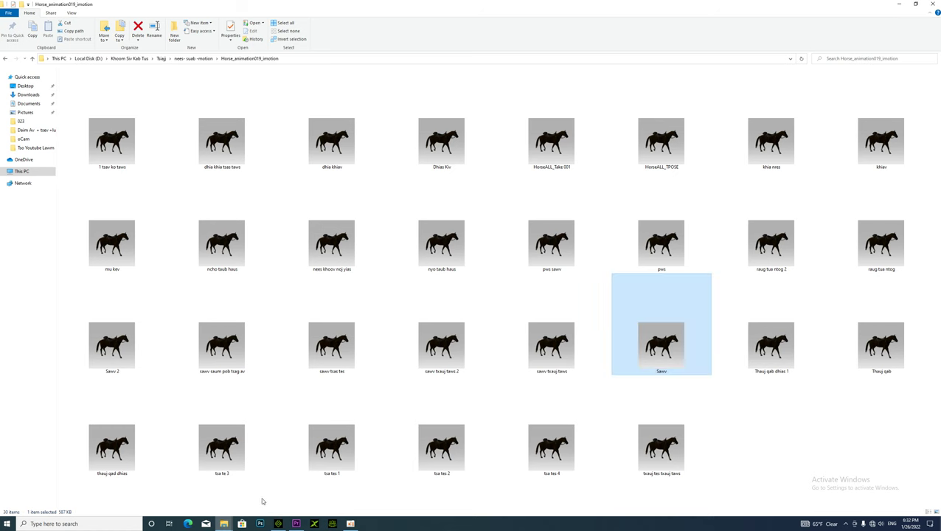
left_click_drag(132, 250, 525, 238)
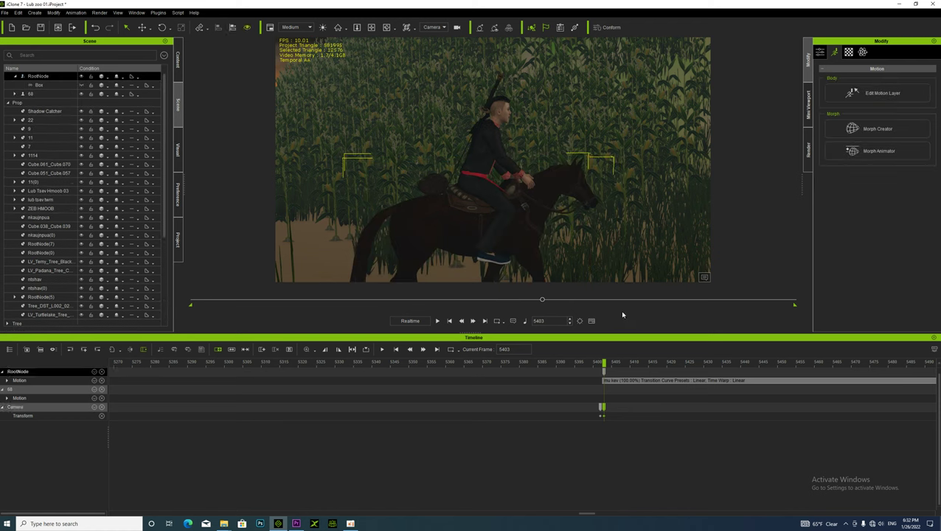
scroll(616, 437, "down", 2)
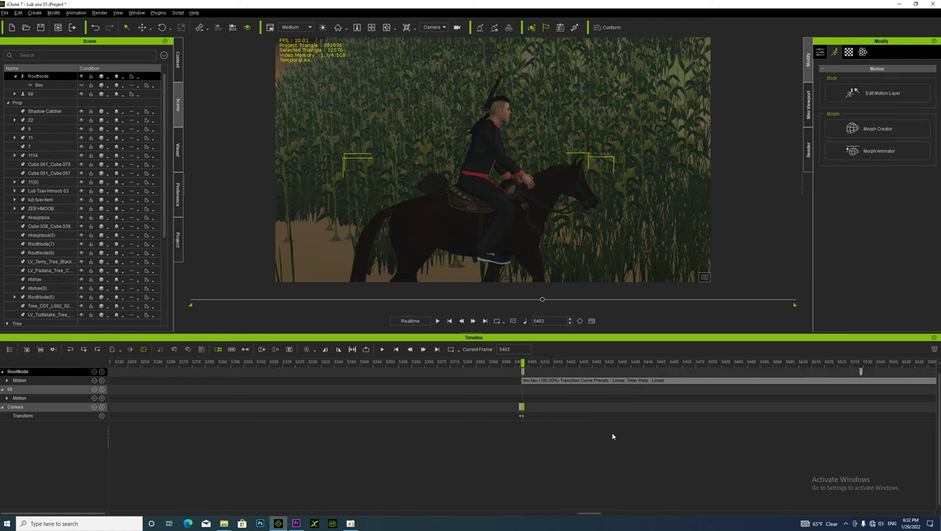
scroll(614, 435, "down", 3)
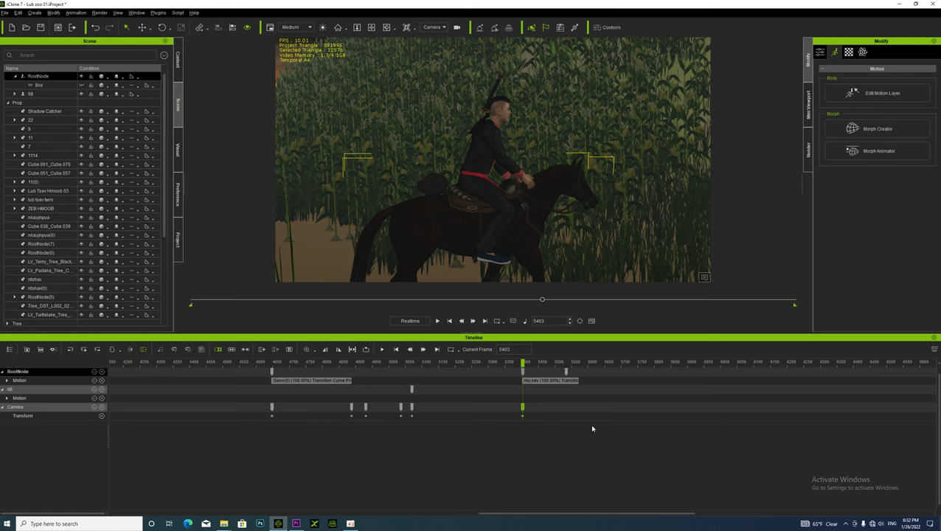
scroll(592, 428, "up", 5)
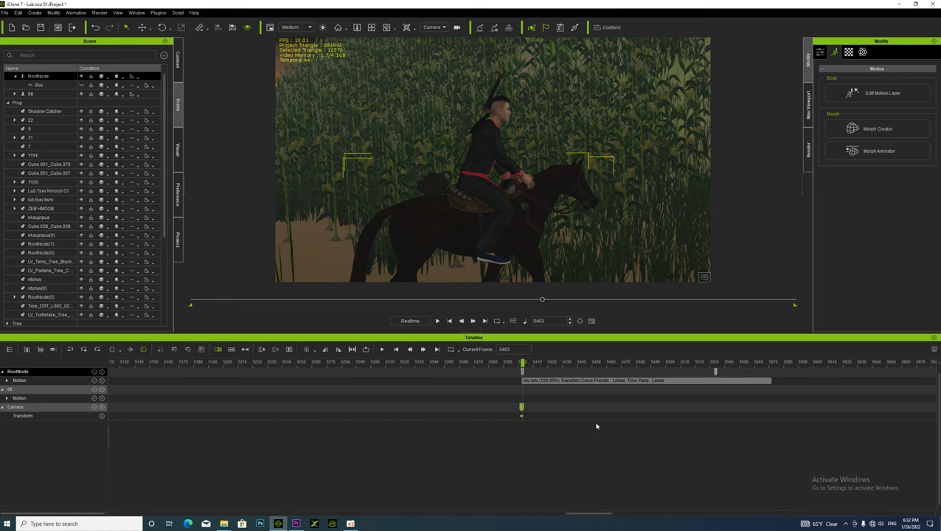
key("space")
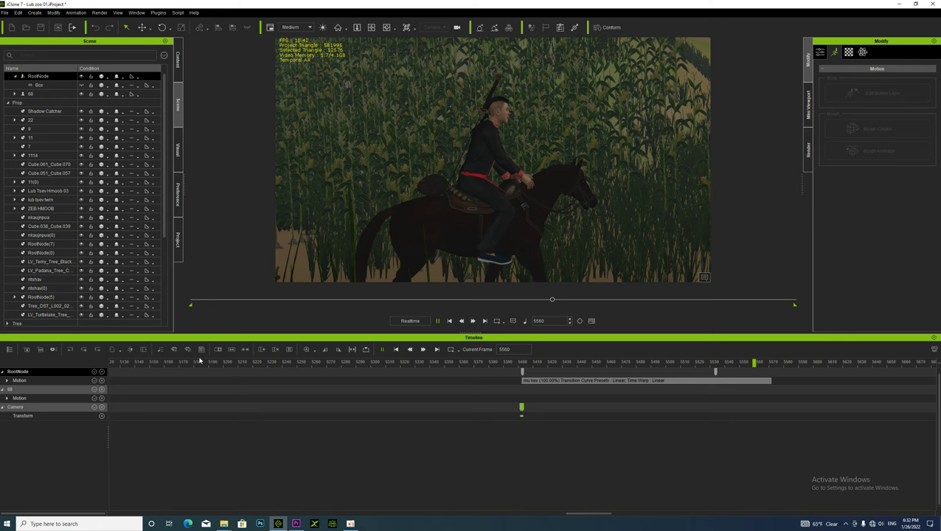
- Speed up the horse's mu kev clip to 153.64% and loop it out to about frame 9010
left_click(655, 382)
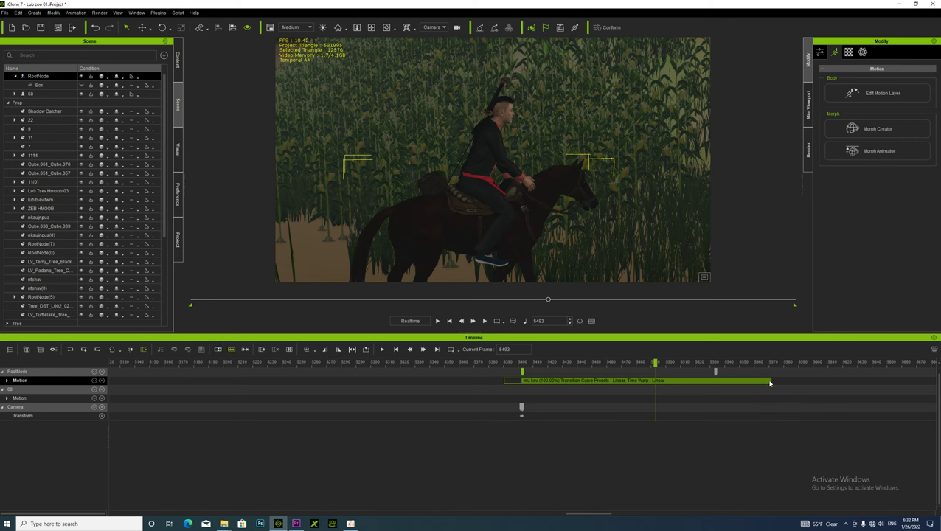
left_click_drag(772, 381, 684, 382)
left_click(218, 350)
scroll(562, 390, "down", 10)
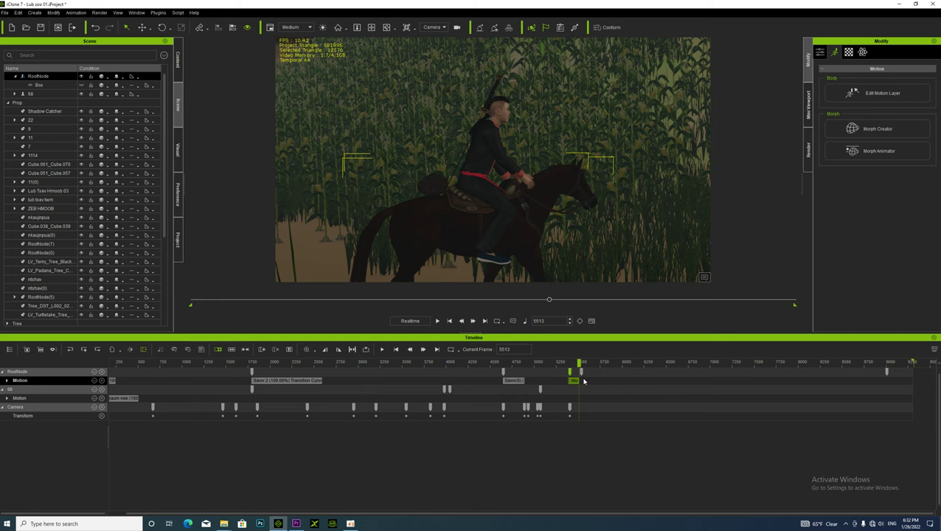
left_click_drag(580, 381, 886, 379)
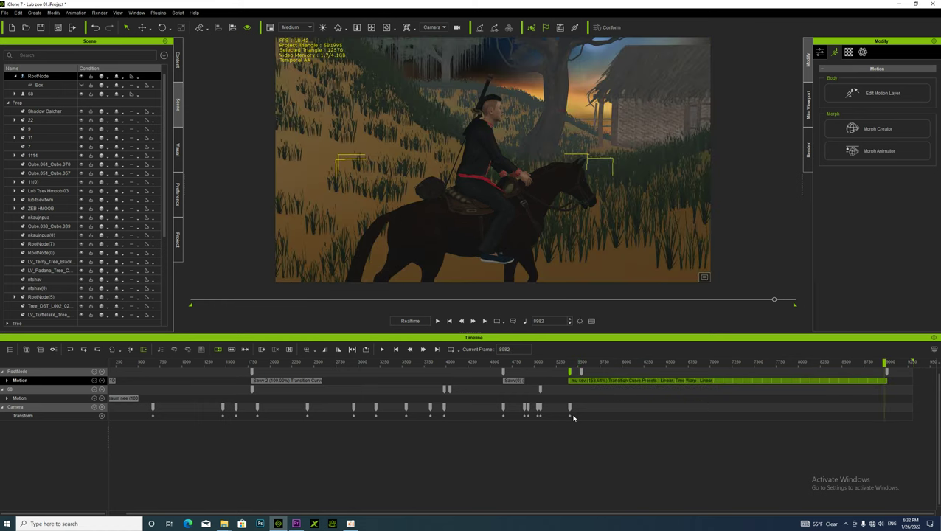
- Return to the start of the mu kev clip, play the side-view shot and key the camera at frame 5844
scroll(574, 416, "up", 5)
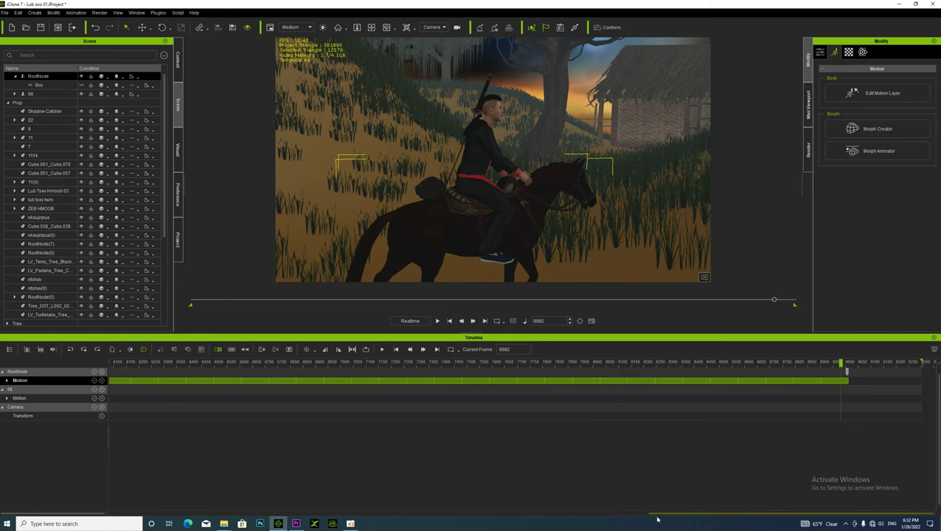
left_click_drag(657, 515, 520, 516)
scroll(322, 451, "up", 5)
scroll(758, 435, "up", 3)
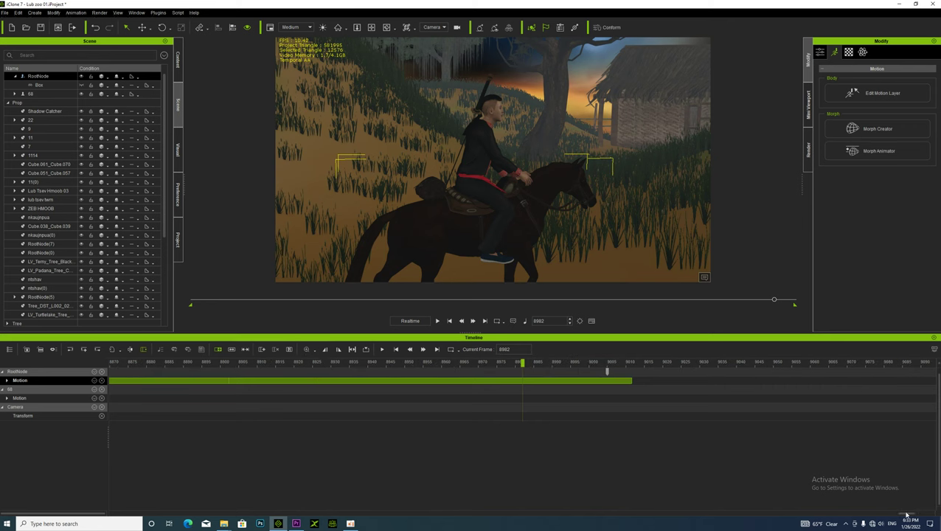
left_click_drag(905, 514, 587, 530)
left_click(717, 404)
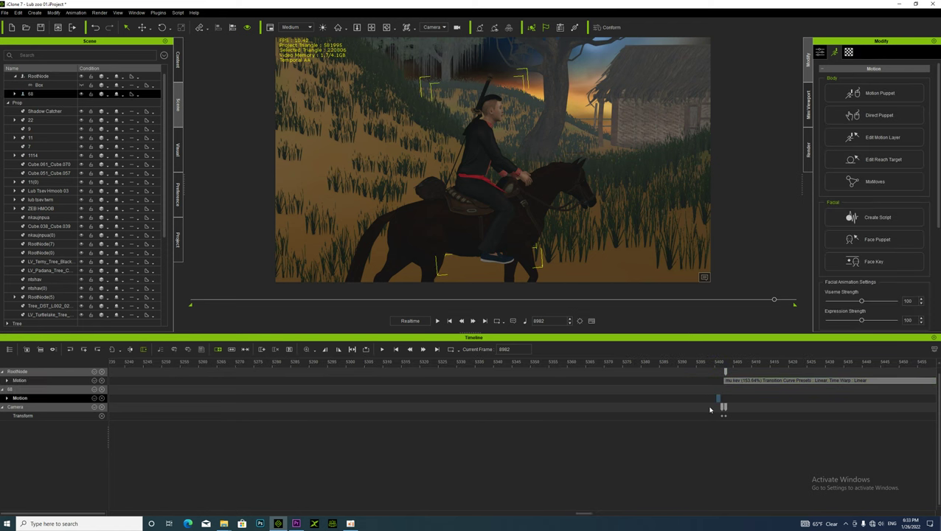
key("space")
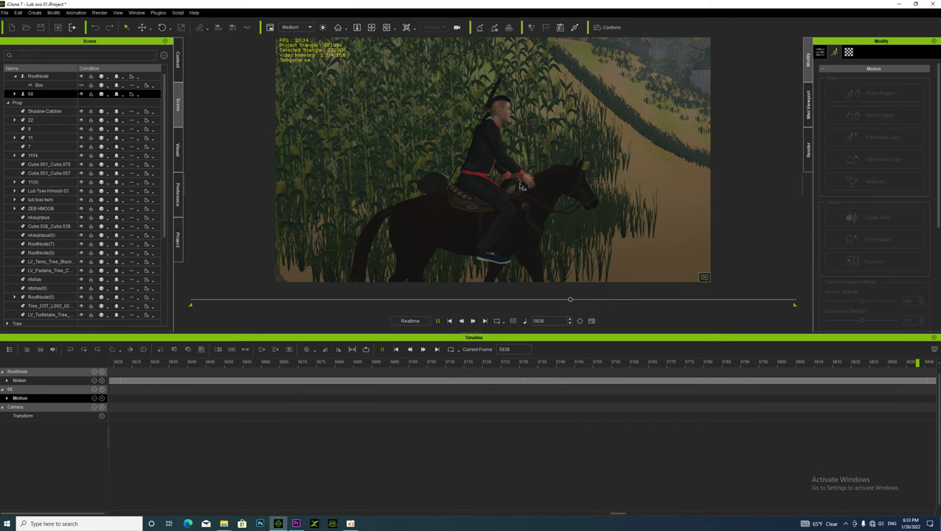
left_click(521, 185)
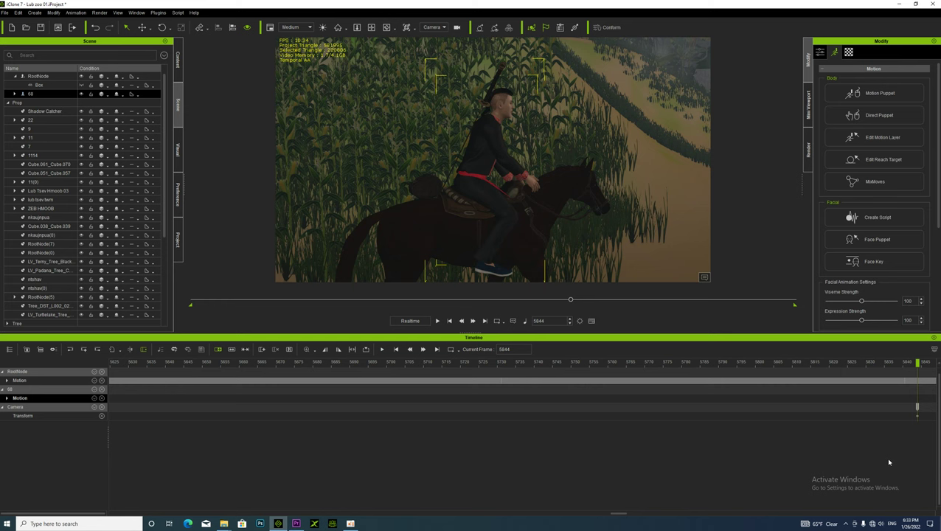
- At frame 5845, key a new camera angle showing the rider and the whole horse from a front three-quarter view
left_click(918, 408)
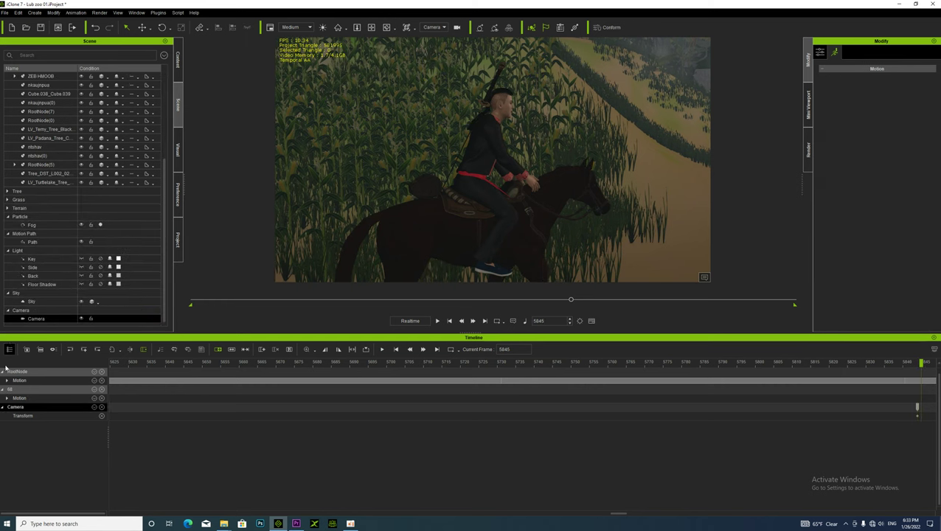
left_click(18, 390)
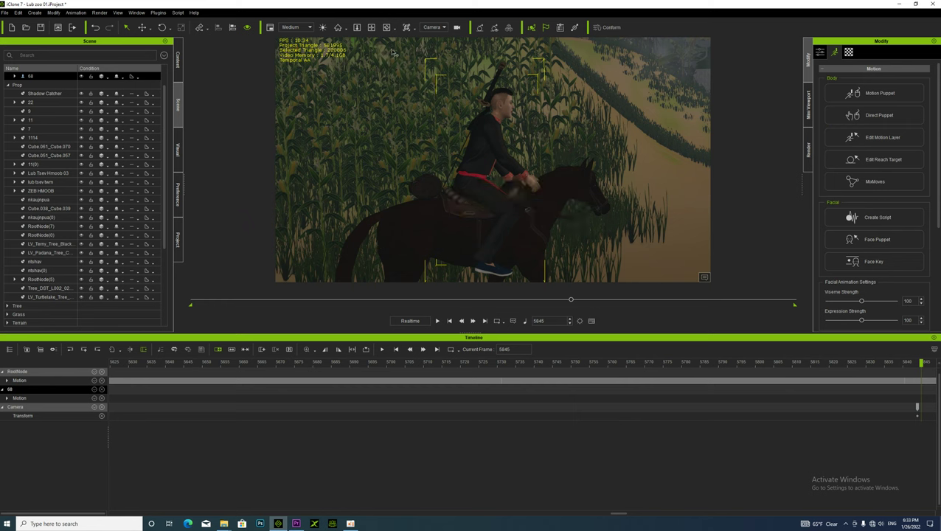
left_click(371, 28)
left_click_drag(563, 211, 339, 267)
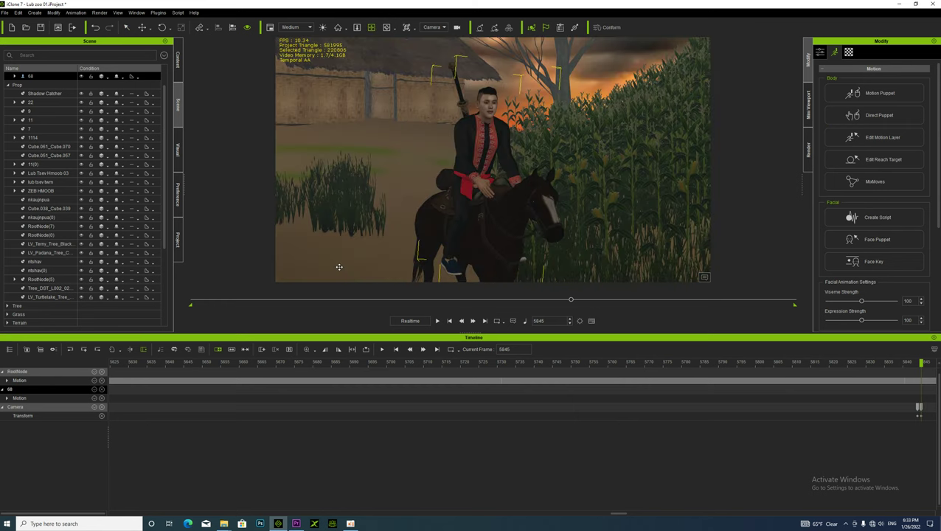
left_click_drag(513, 255, 495, 226)
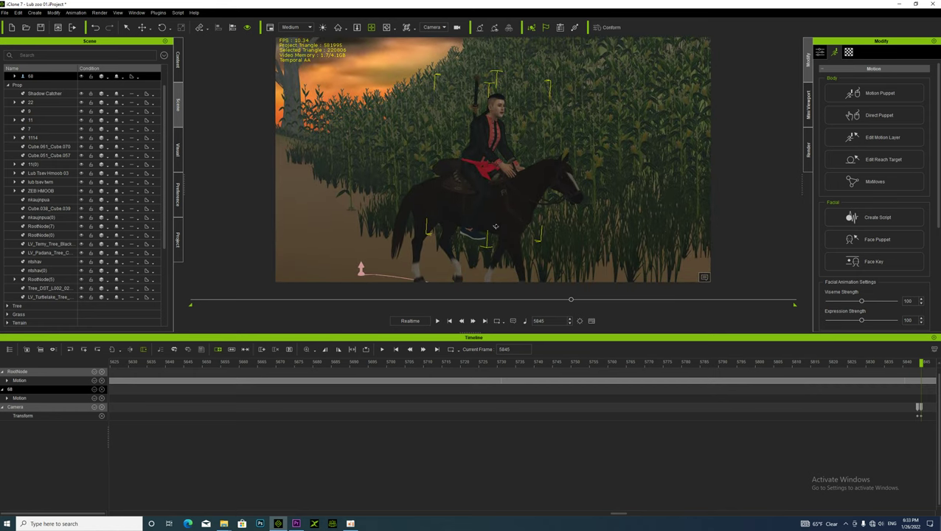
- Play back the three-quarter shot and hold its camera angle with a key at frame 6225
key("space")
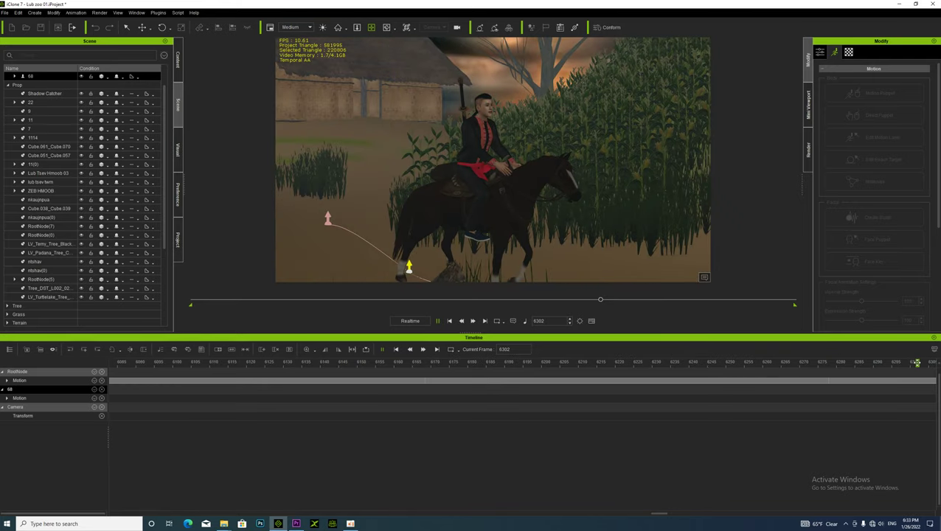
key("space")
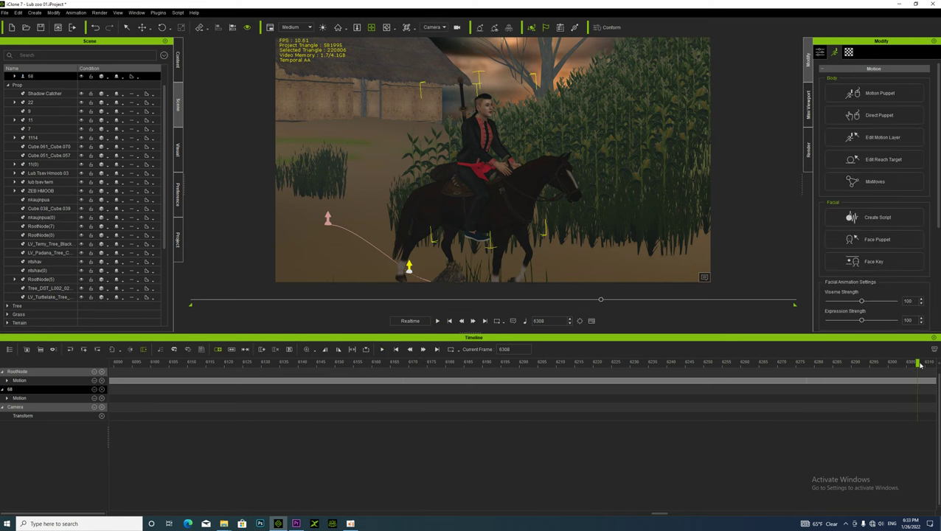
left_click_drag(849, 377, 610, 401)
scroll(465, 199, "up", 2)
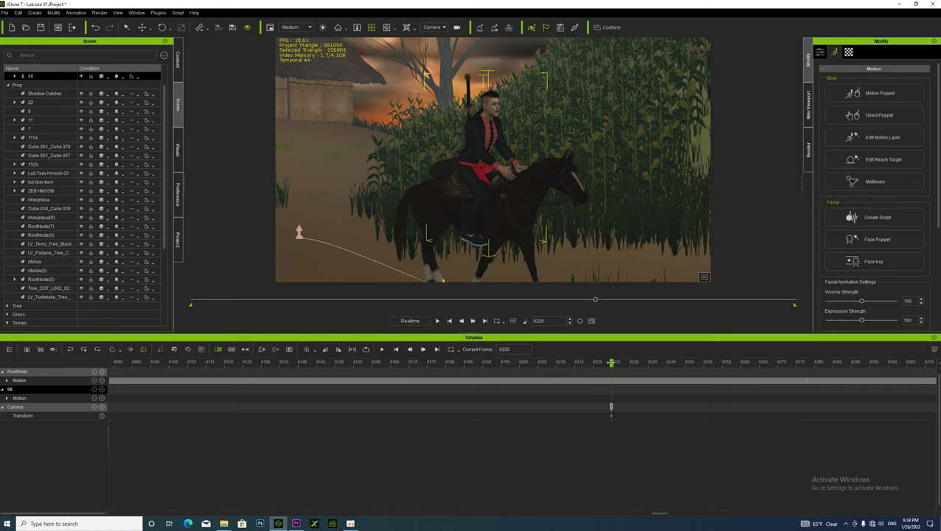
- Try unlinking the rider avatar from the horse at frame 6226 and play back the result
left_click_drag(611, 363, 614, 364)
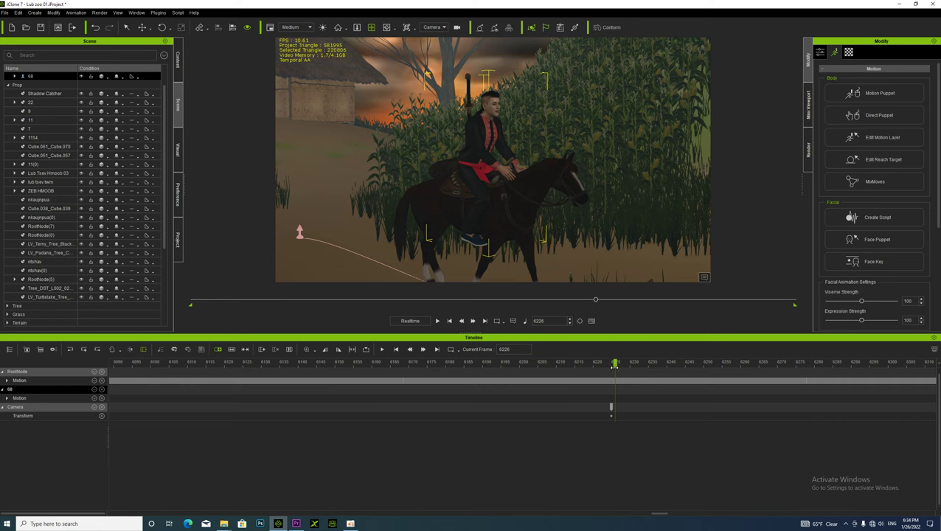
right_click(498, 138)
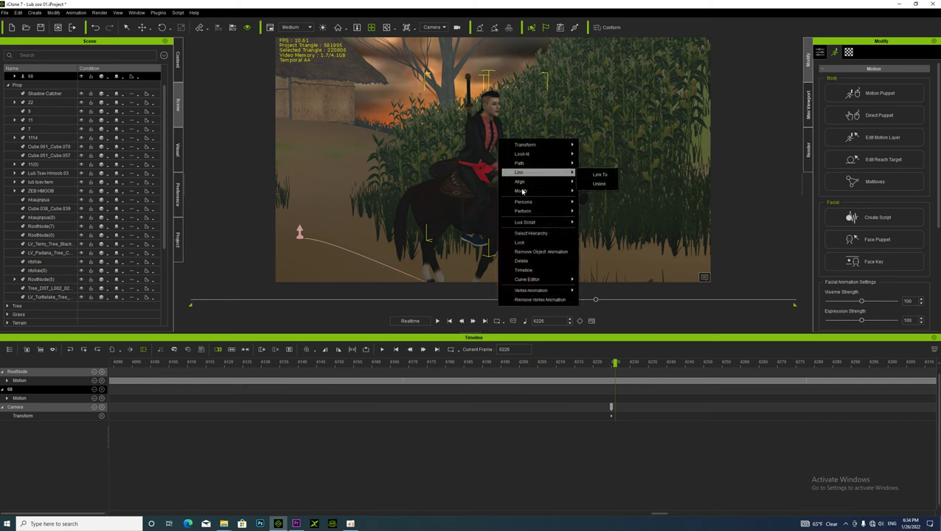
mouse_move(528, 194)
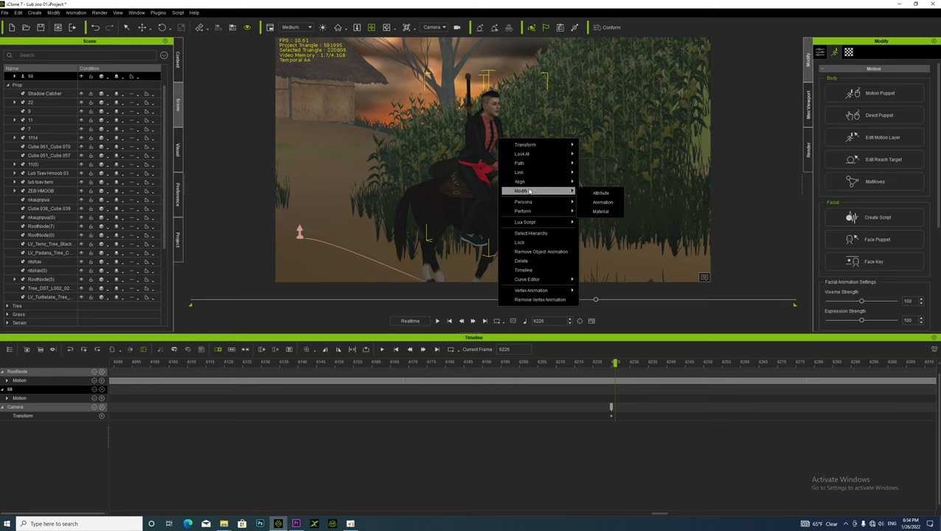
mouse_move(520, 172)
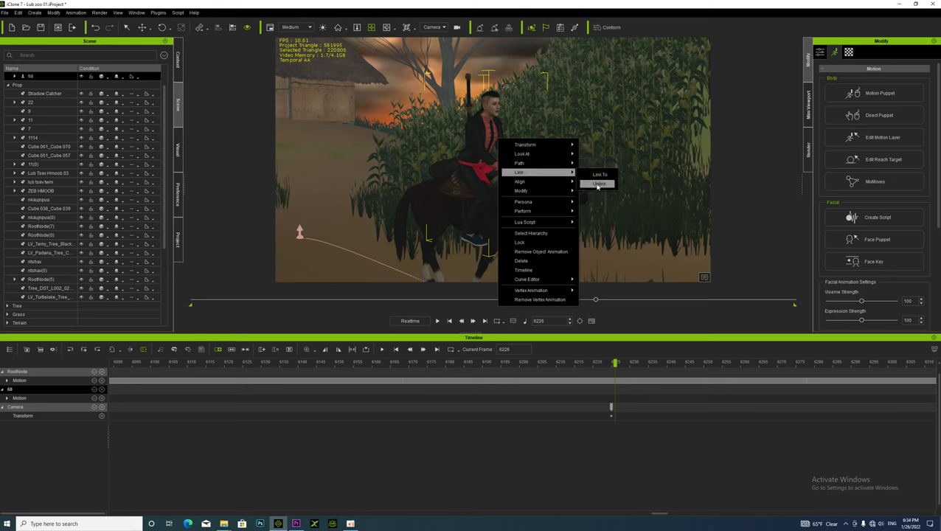
left_click(598, 184)
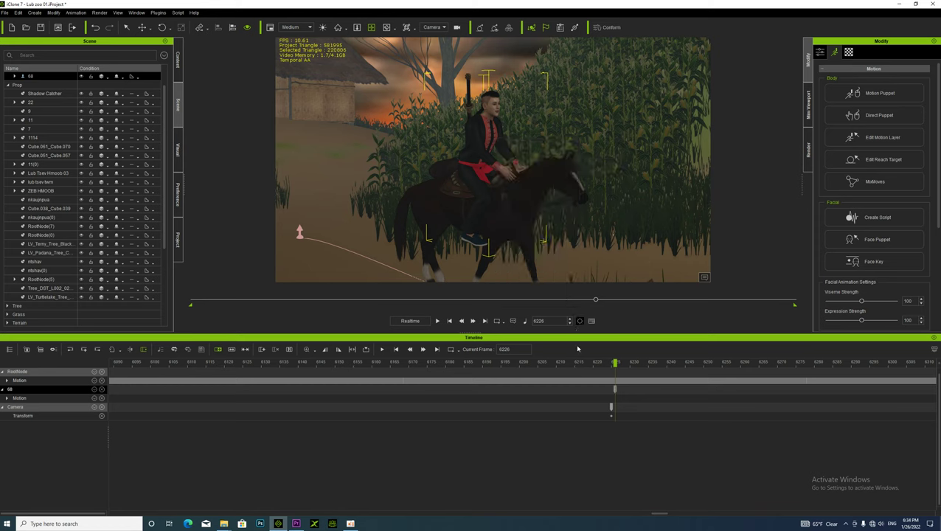
key("space")
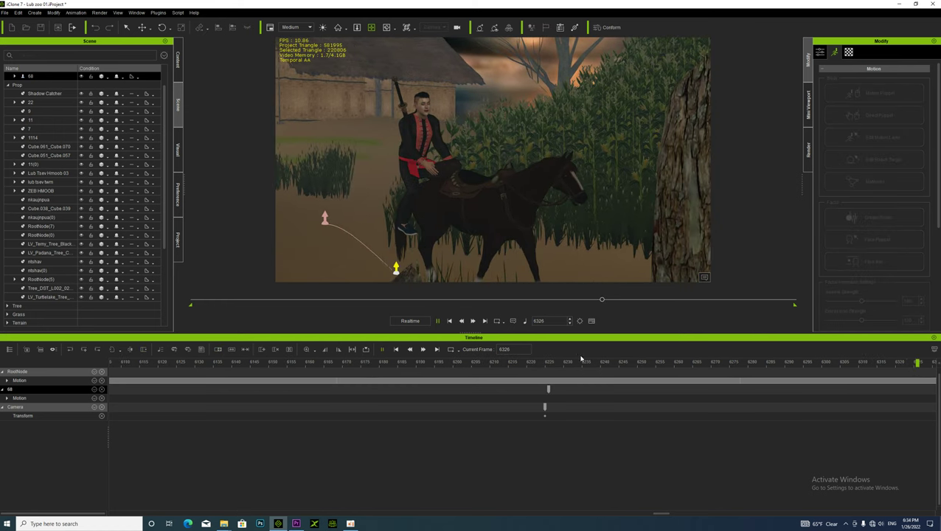
- Delete the rider avatar's unlink key near frame 6225
left_click(549, 392)
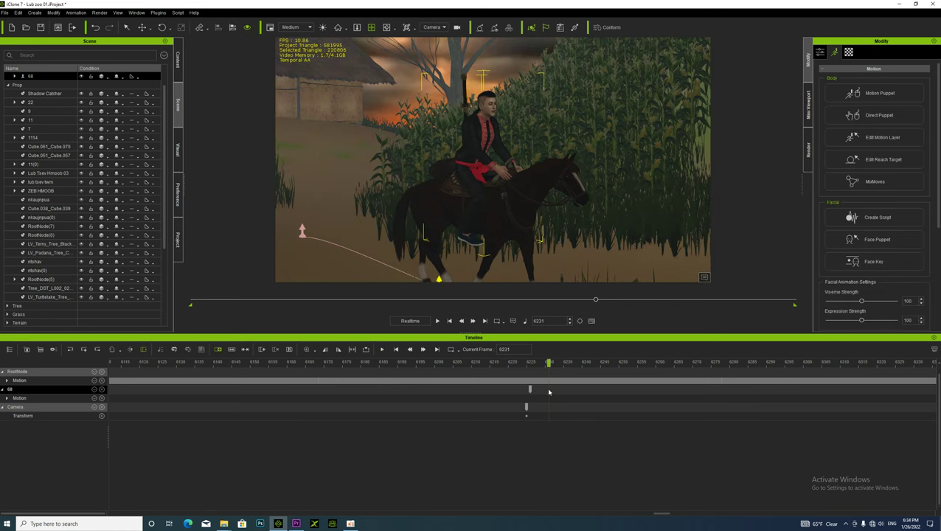
left_click(531, 391)
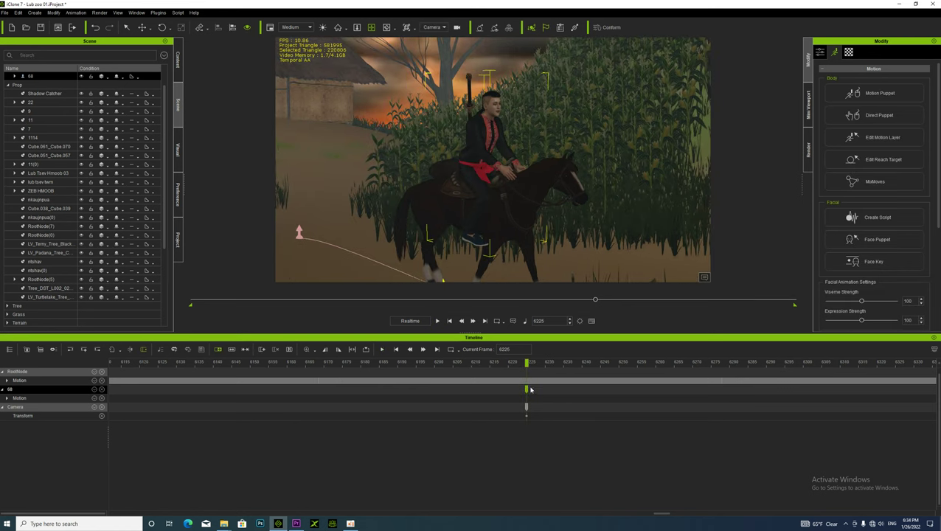
key("Delete")
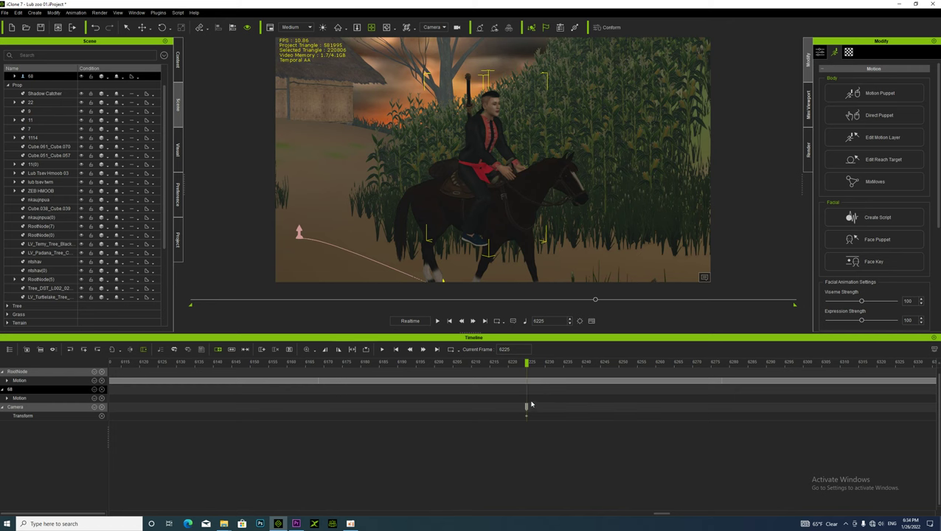
- Shift the camera view slightly at frame 6226 to key it and unlink the camera from the box on the horse
left_click(529, 407)
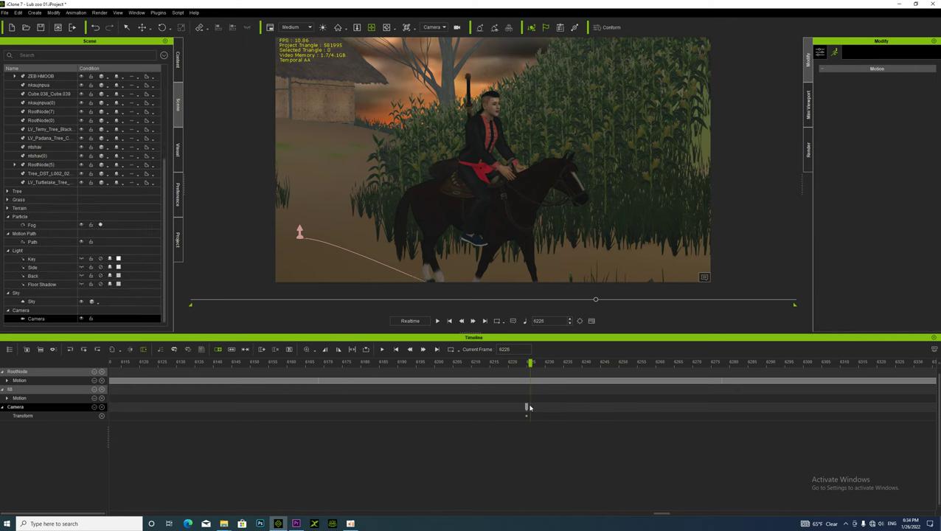
right_click(530, 407)
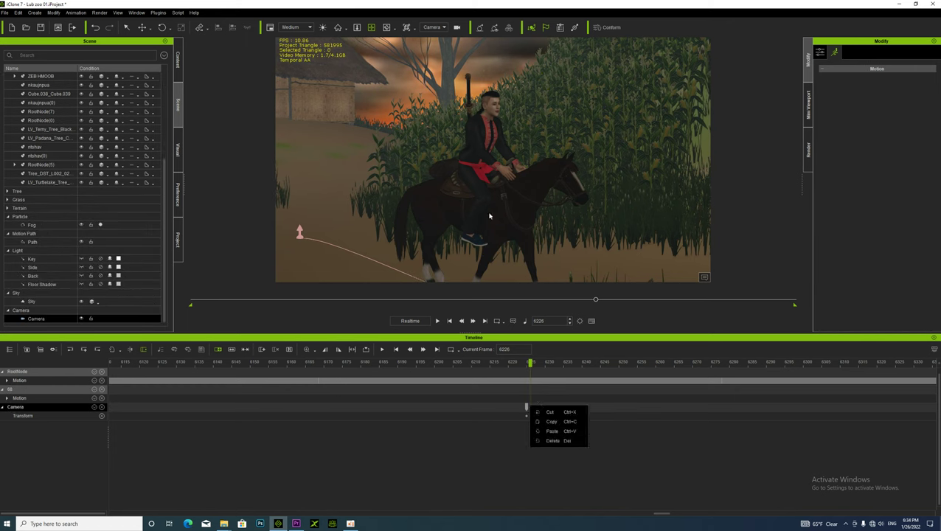
left_click(476, 177)
left_click_drag(477, 177, 481, 178)
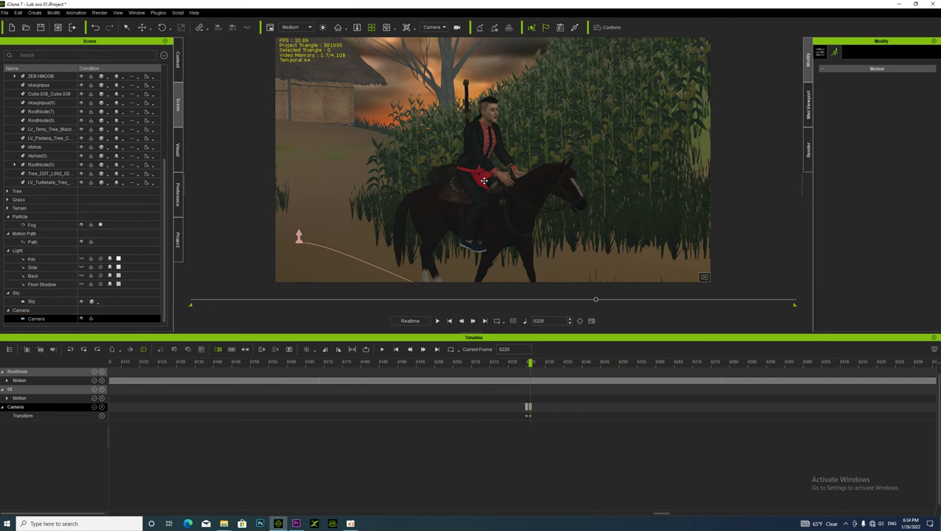
right_click(484, 180)
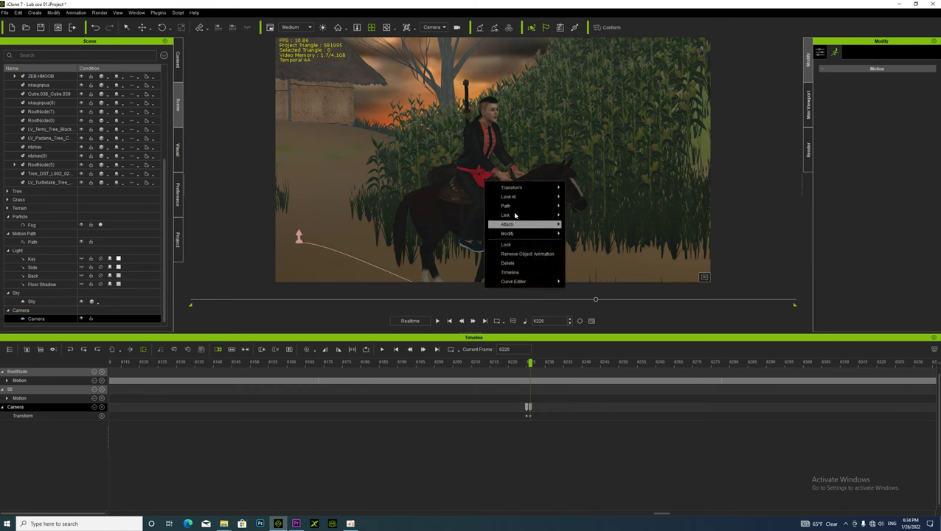
mouse_move(536, 213)
left_click(586, 229)
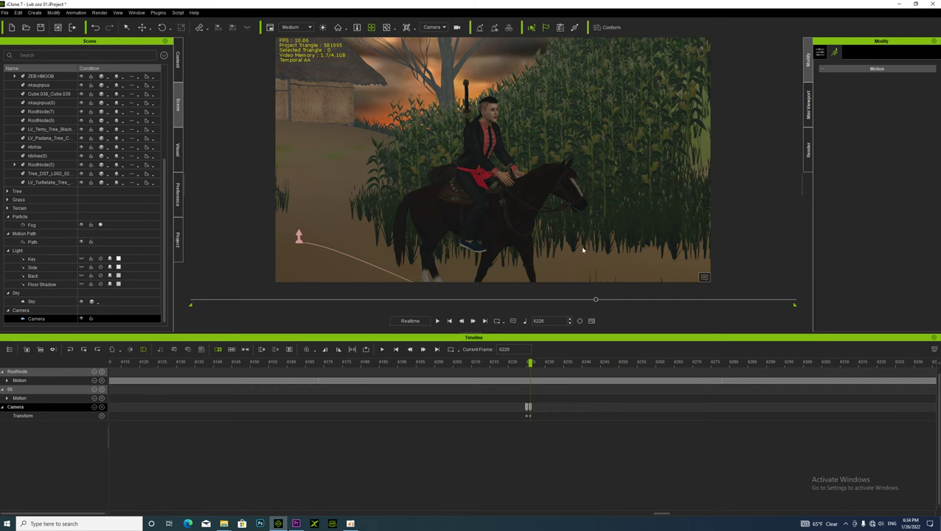
- Play on to frame 6505 and key a new camera view at frame 6506 from behind the rider, facing the open-sided house
key("space")
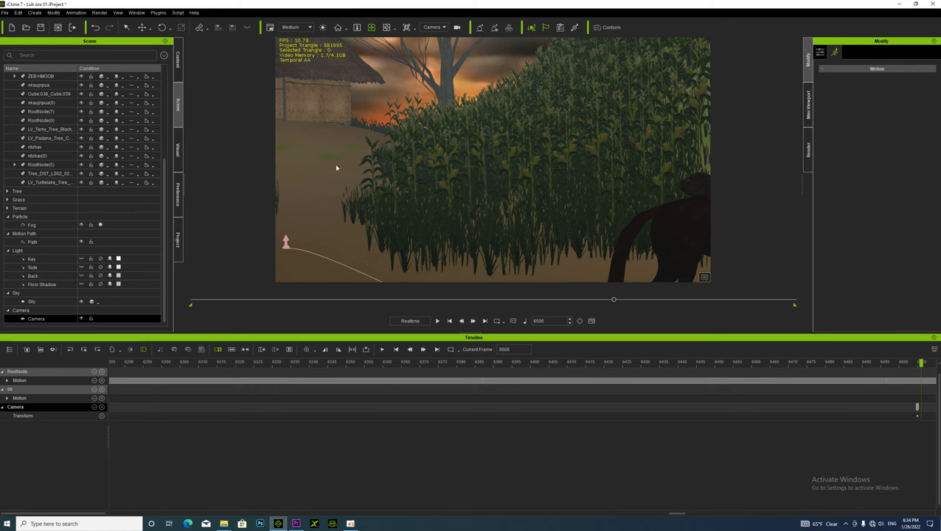
mouse_move(499, 183)
right_mouse_down()
mouse_move(739, 187)
mouse_move(373, 164)
mouse_move(580, 185)
mouse_move(583, 174)
mouse_move(495, 191)
right_mouse_up()
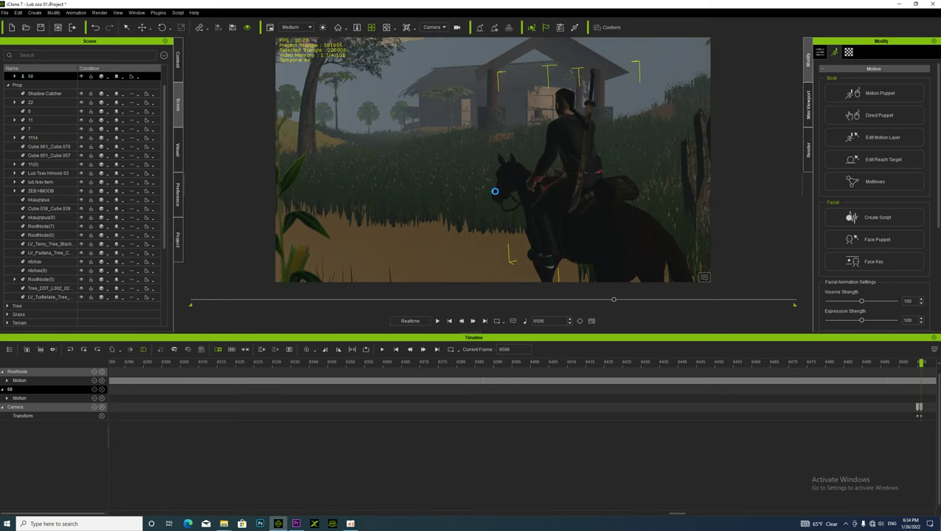
scroll(496, 190, "up", 2)
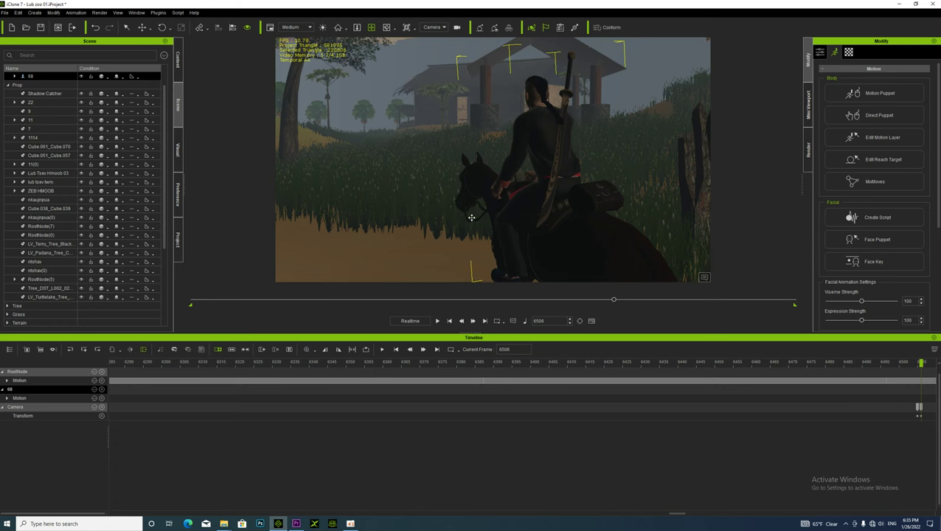
- Play on to frame 6751 and key a closer camera framing centred on the rider from behind
key("space")
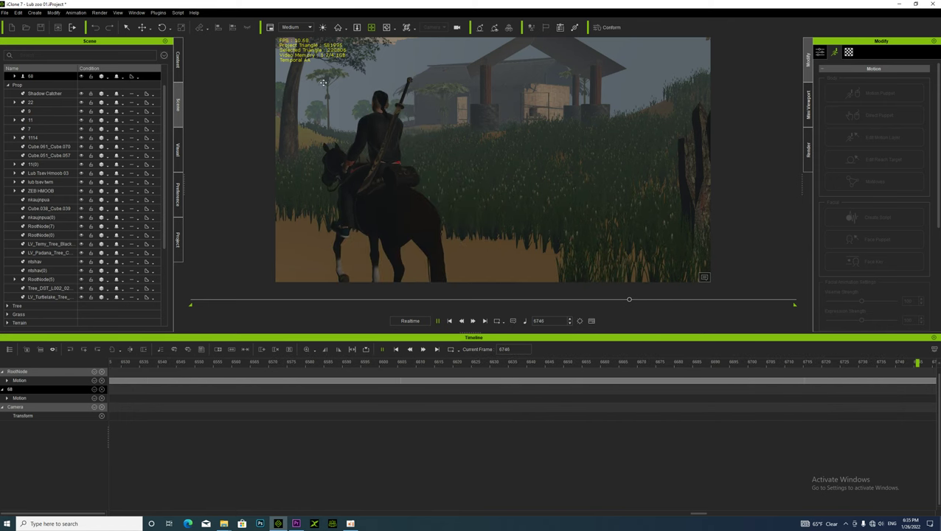
left_click(386, 203)
middle_click_drag(373, 221, 444, 216)
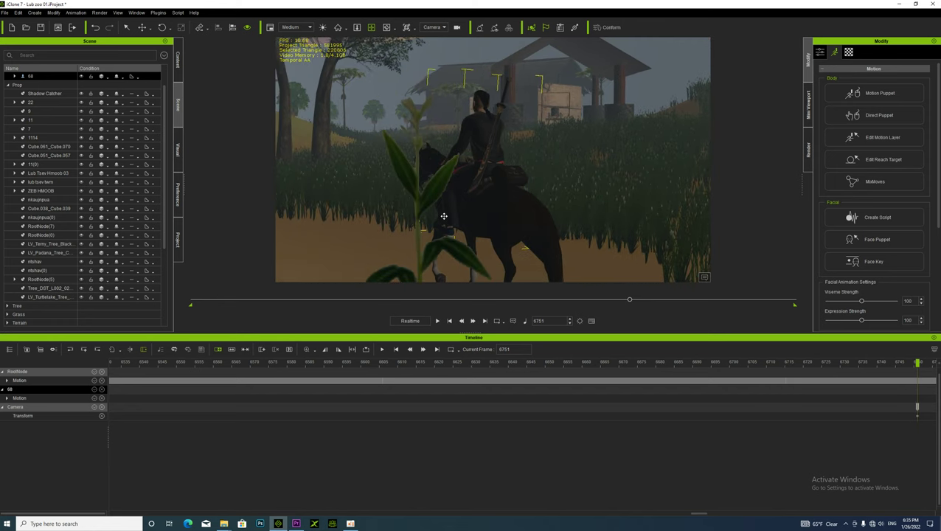
scroll(462, 239, "up", 1)
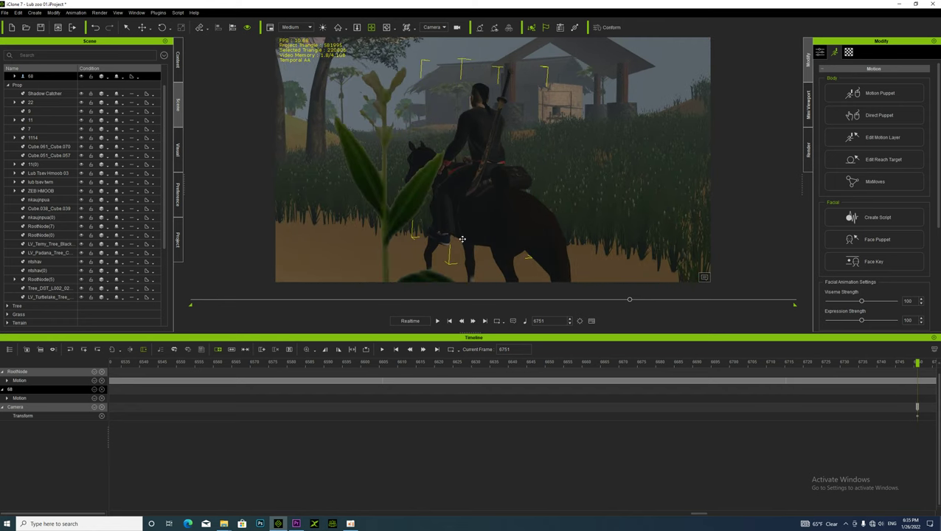
- Link the camera to the box on the horse at frame 6752
left_click(920, 407)
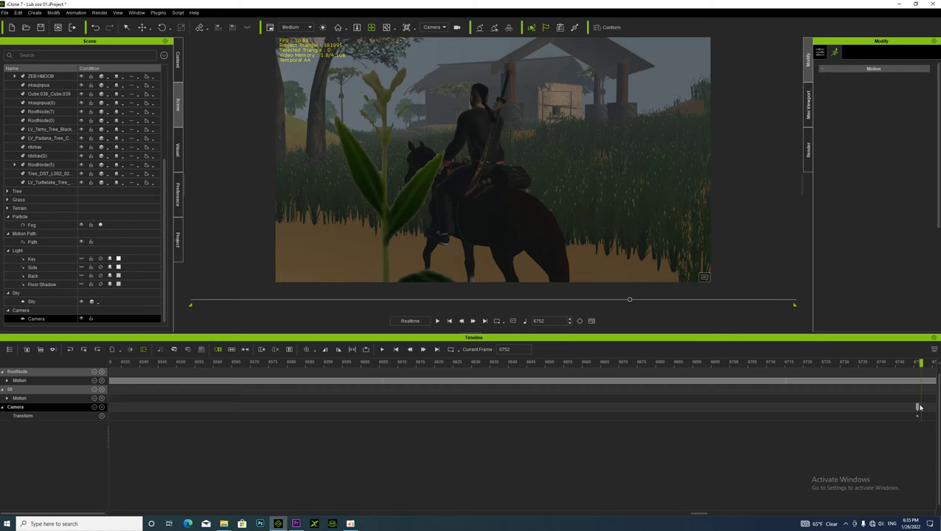
right_click(478, 204)
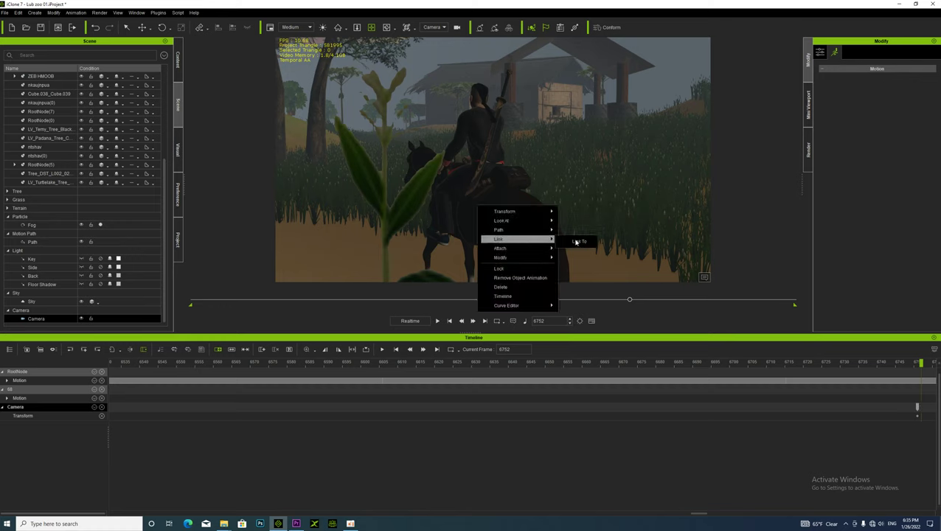
left_click(577, 242)
scroll(44, 96, "up", 5)
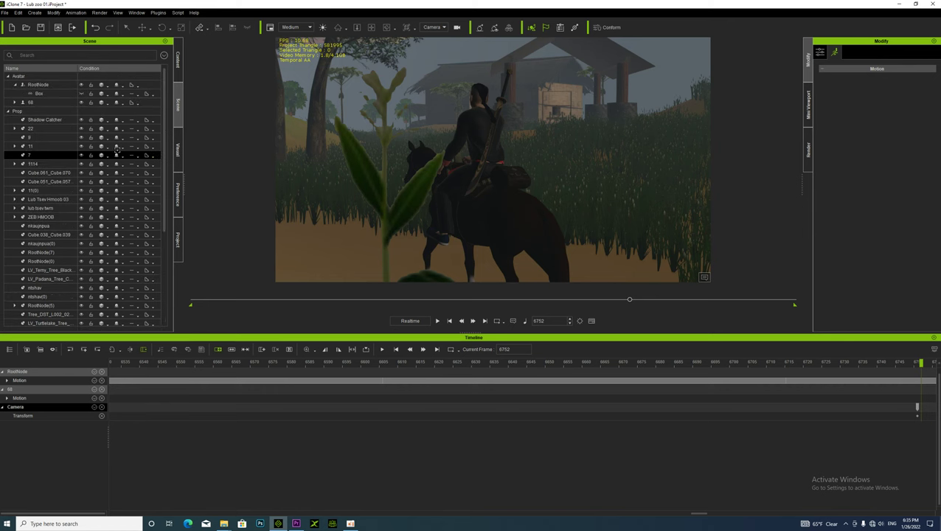
scroll(43, 95, "down", 5)
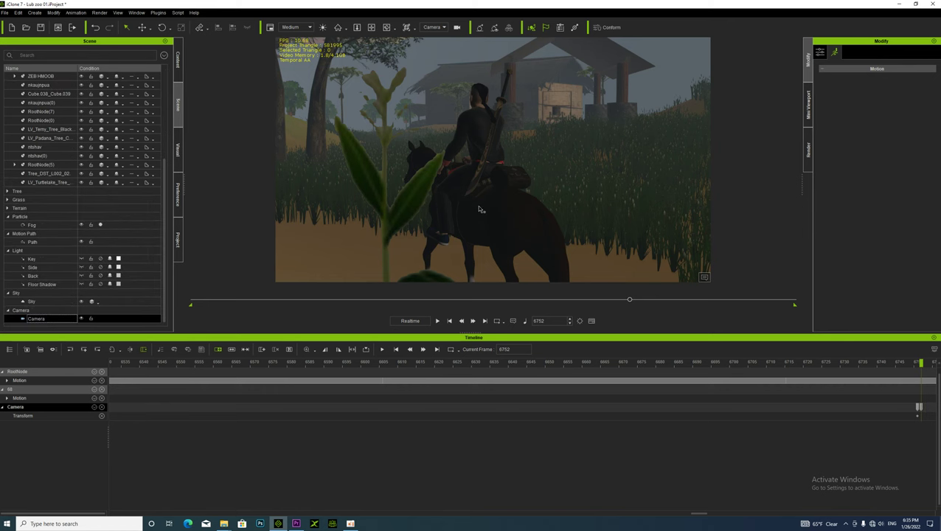
- Play the linked following shot on to frame 7279 and key its camera view there
key("space")
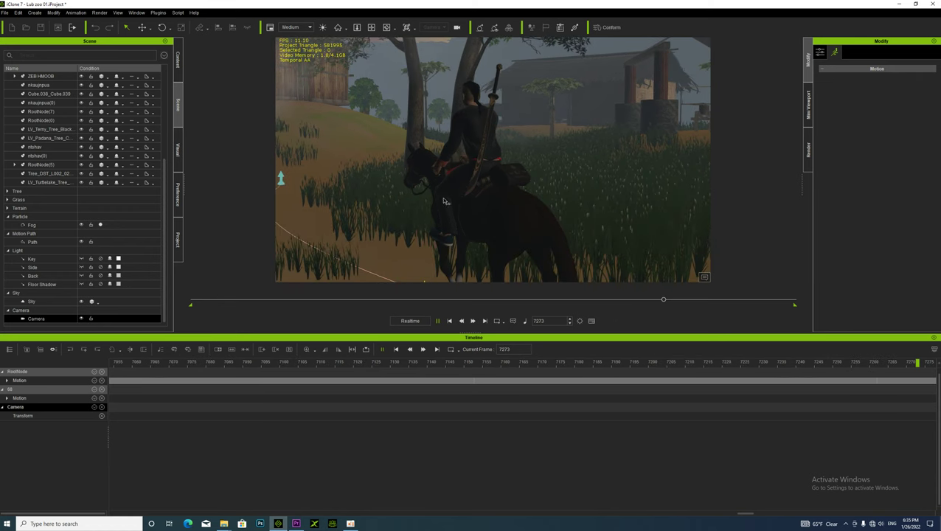
key("space")
scroll(458, 206, "up", 1)
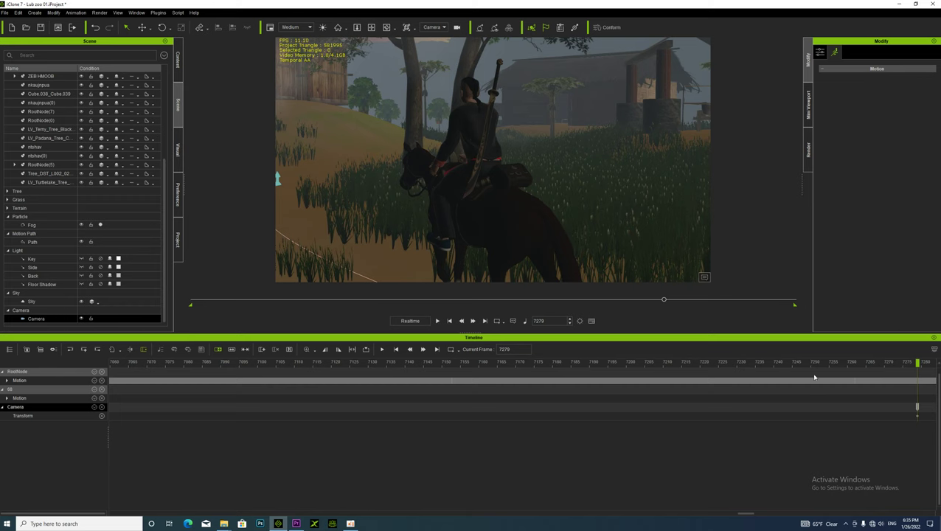
- Key a high, distant camera view of the rider on the village path at frame 7280
left_click(921, 410)
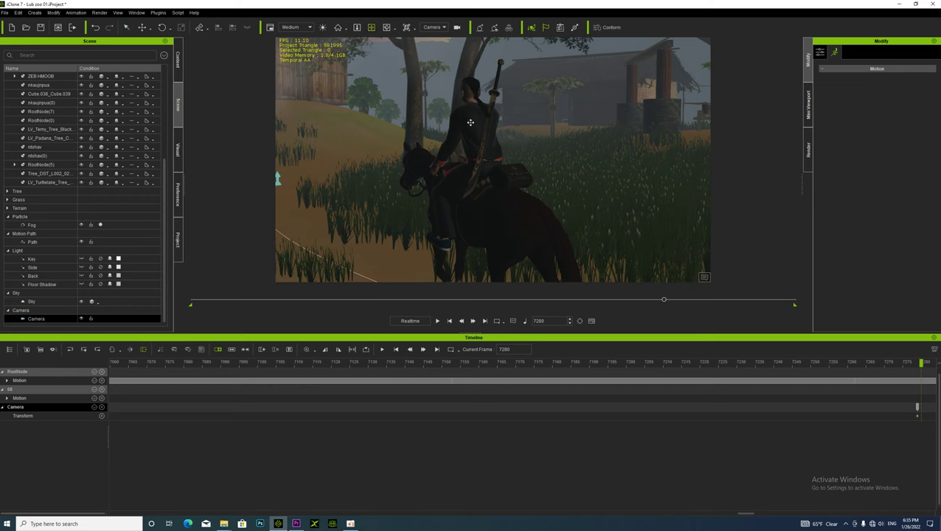
left_click(458, 177)
right_click_drag(443, 177, 361, 178, "alt")
left_click_drag(362, 179, 454, 153, "alt")
scroll(455, 153, "down", 3)
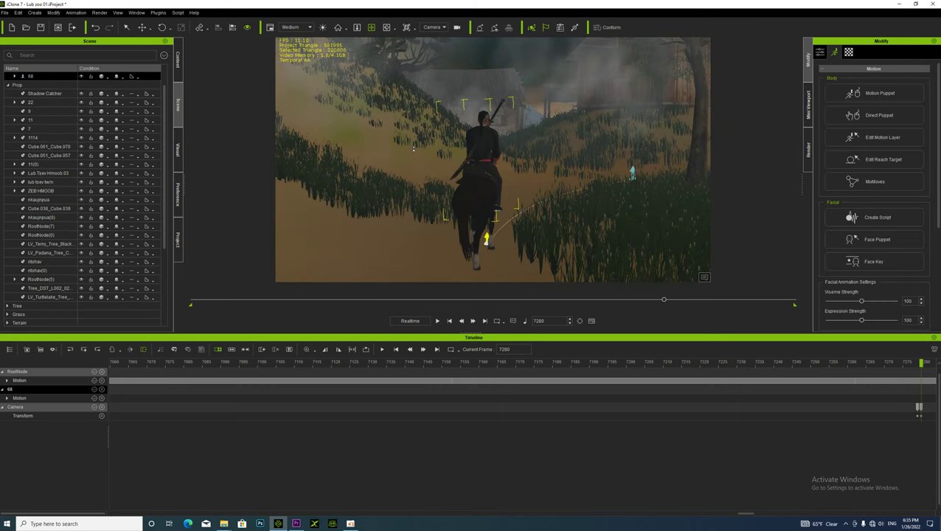
right_click_drag(450, 191, 457, 159, "alt")
left_click_drag(457, 159, 457, 177, "alt")
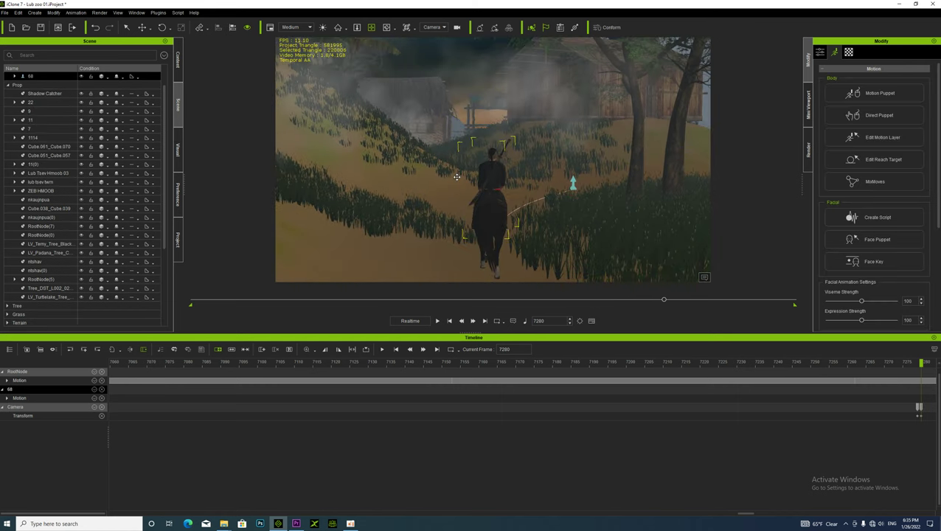
scroll(457, 177, "down", 6)
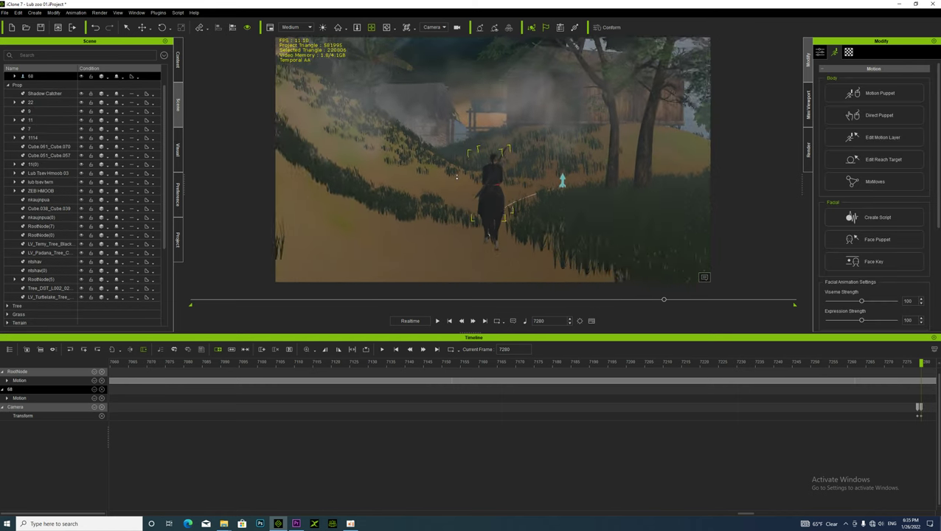
right_click_drag(475, 186, 484, 188, "alt")
left_click_drag(483, 187, 479, 230, "alt")
right_click_drag(480, 231, 474, 242, "alt")
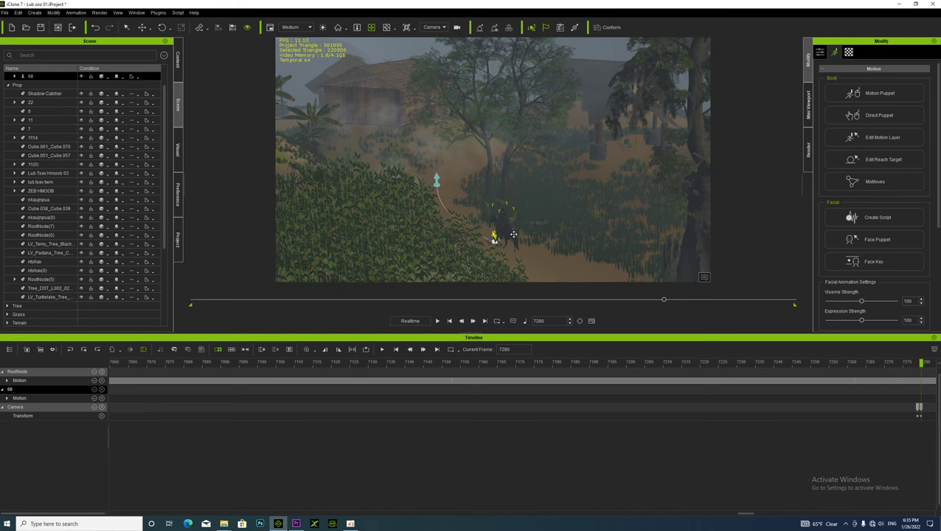
- Play the wide shot on to frame 7882 and hold its camera view with a key
key("space")
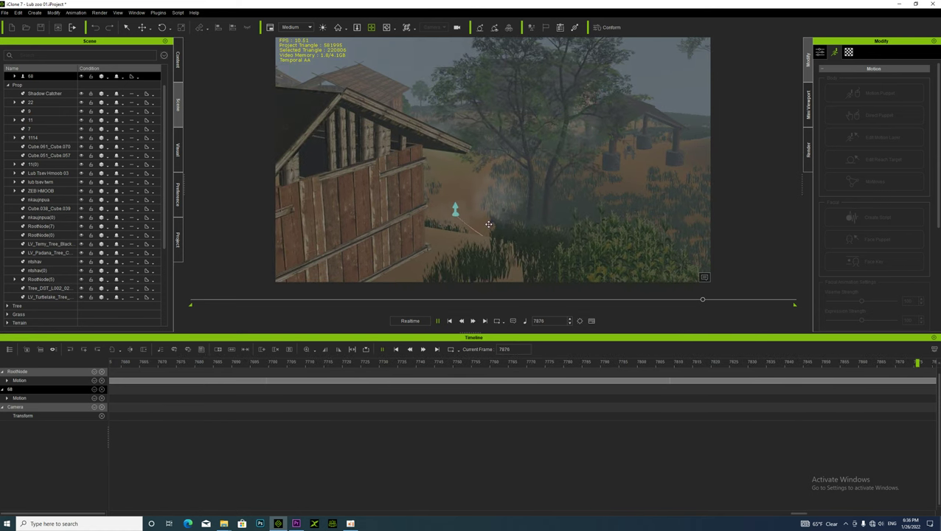
key("space")
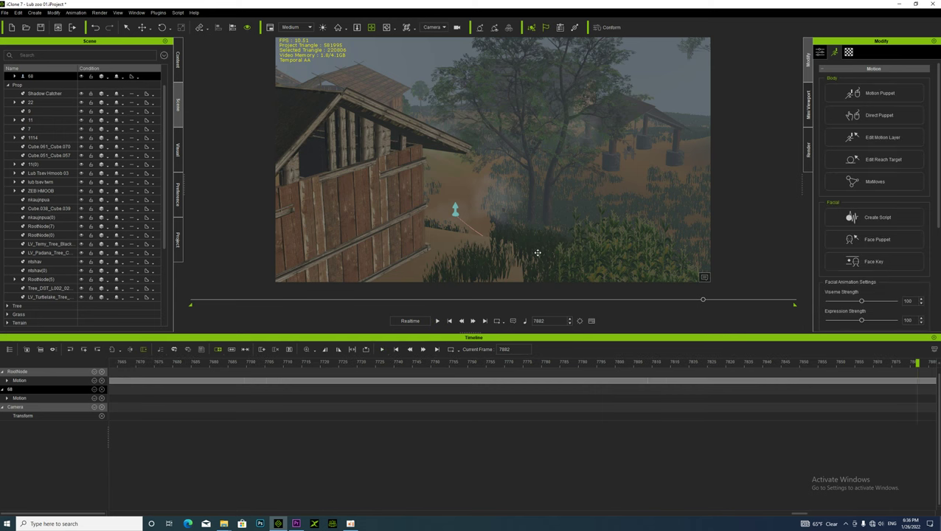
left_click(920, 408)
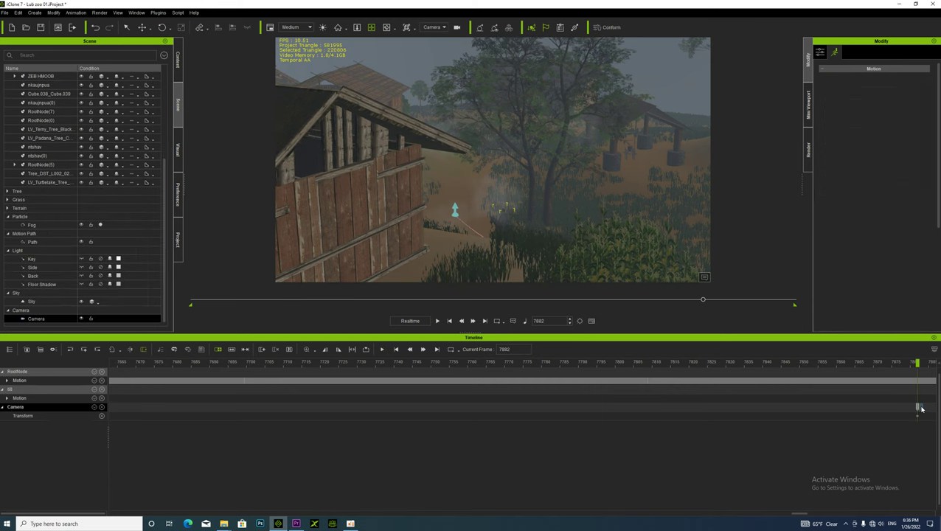
- Frame the rider avatar from the front at frame 7883 and key a wider three-quarter camera view against the sunset
left_click(48, 389)
left_click(337, 29)
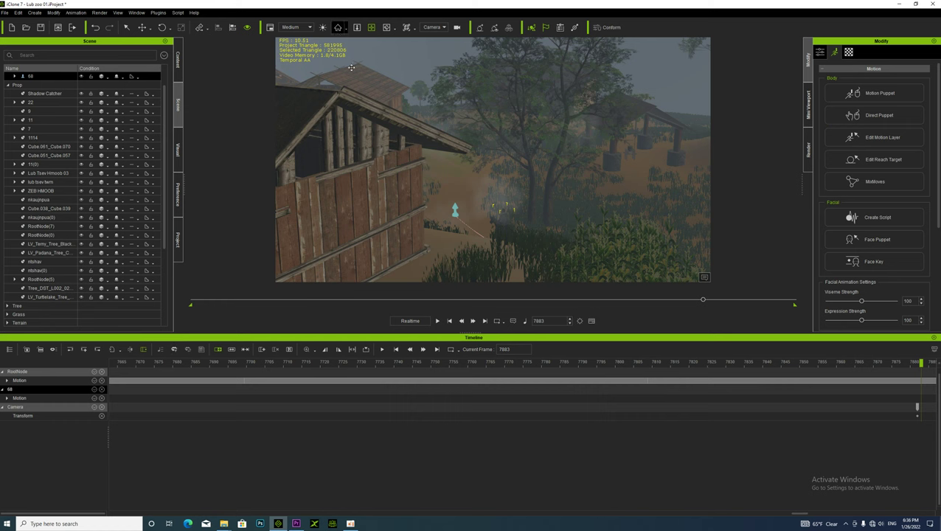
right_click_drag(568, 203, 493, 227, "alt")
left_click_drag(493, 227, 488, 208, "alt")
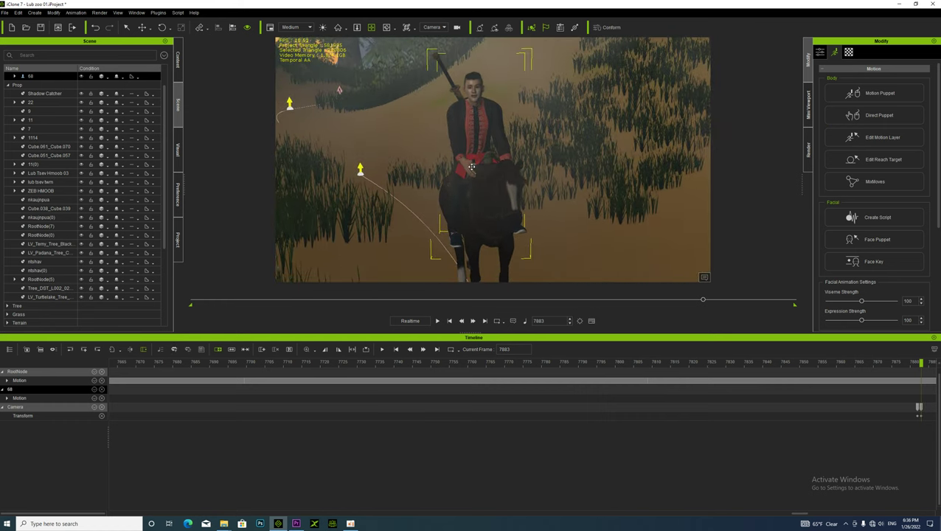
scroll(484, 193, "up", 3)
left_click_drag(477, 174, 475, 192, "alt")
scroll(475, 192, "down", 5)
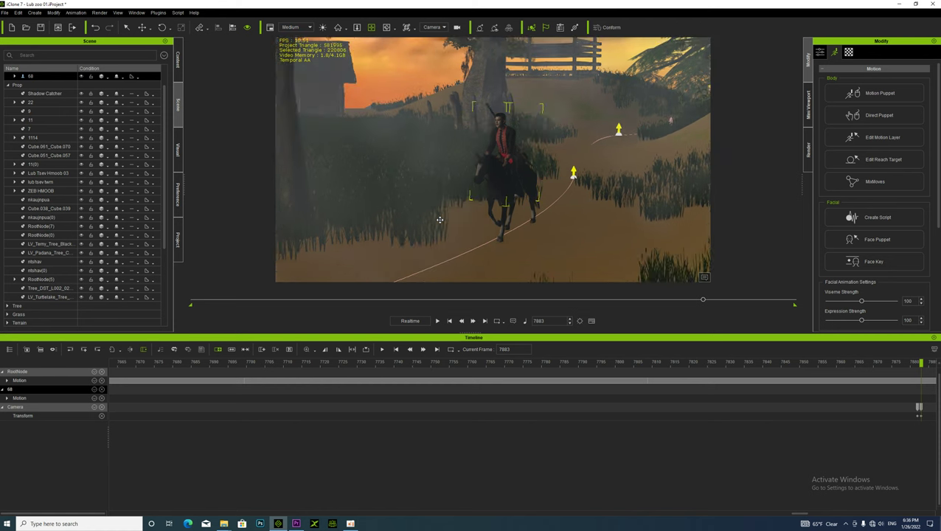
- Play the front shot through, go back to frame 8468 and key its camera view there
key("space")
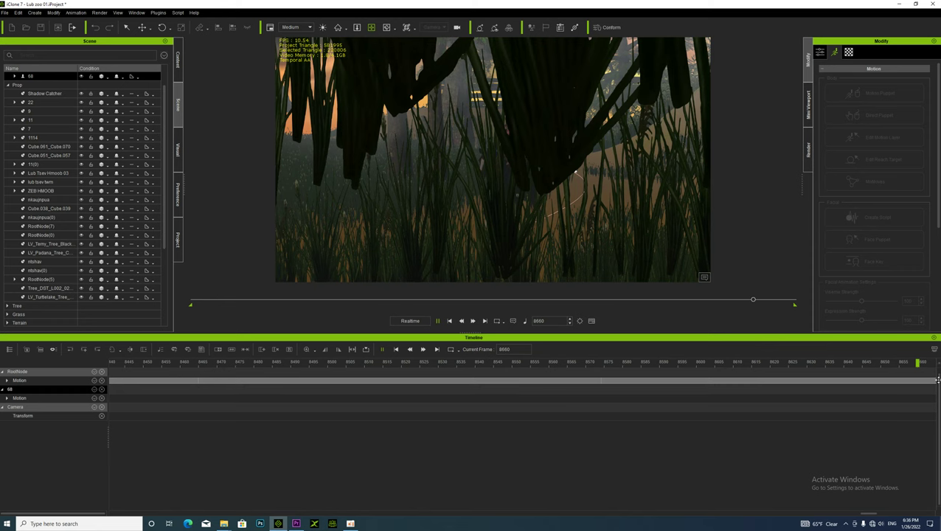
left_click(919, 365)
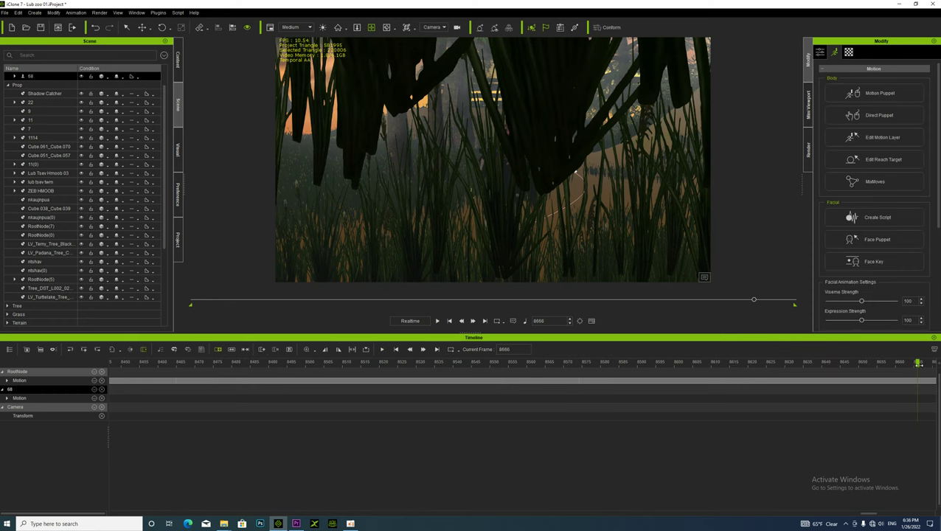
left_click_drag(917, 364, 681, 365)
left_click_drag(536, 401, 187, 408)
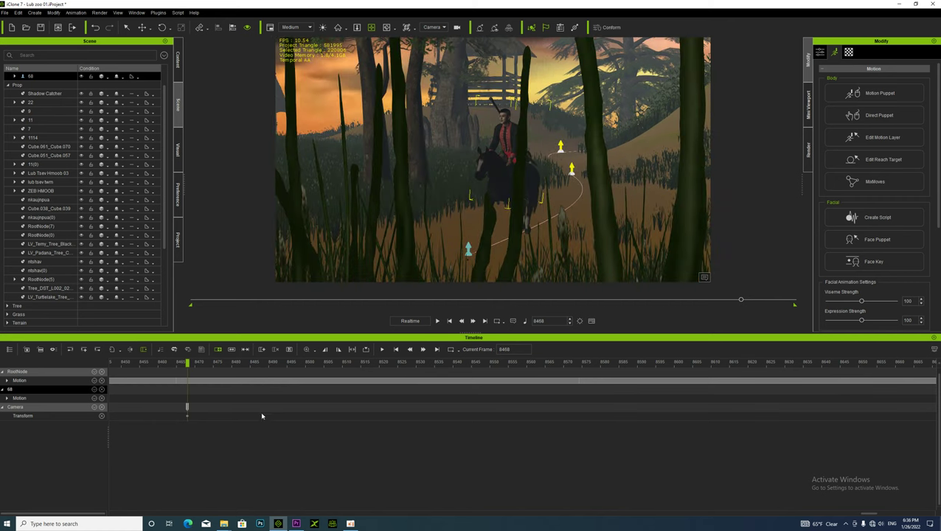
- Orbit the camera around the rider avatar at frame 8469 to key a side view facing the thatched house
left_click(189, 411)
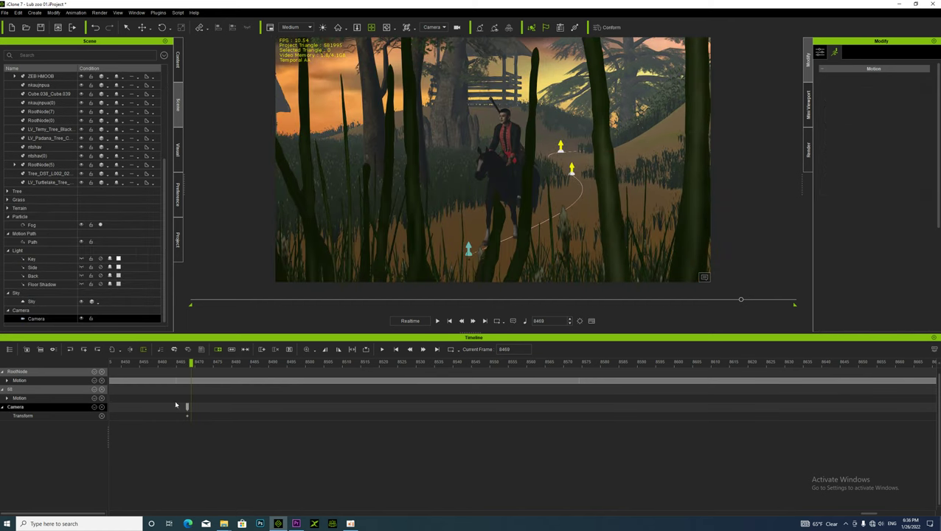
left_click(29, 389)
right_click_drag(455, 217, 514, 214)
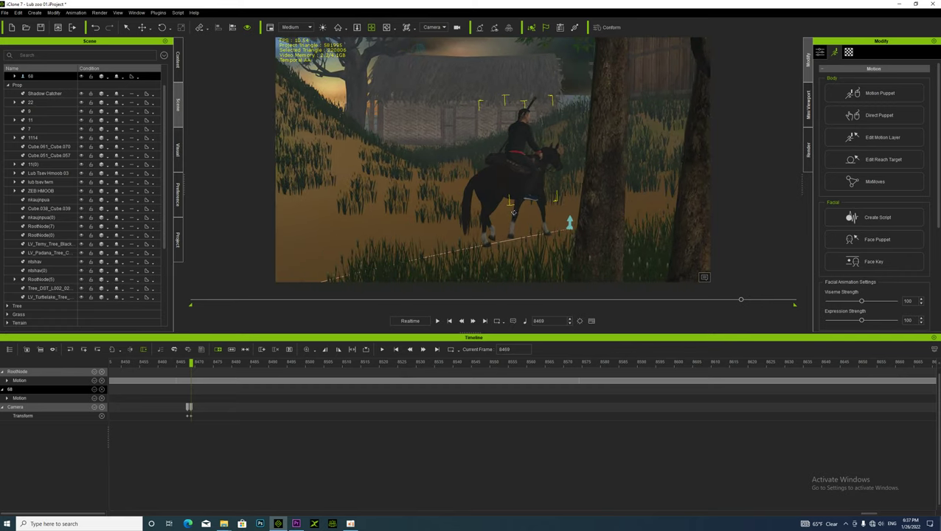
- Play on to frame 8818 and apply the Sawv motion file from the Horse_animation019_imotion folder to the horse
key("space")
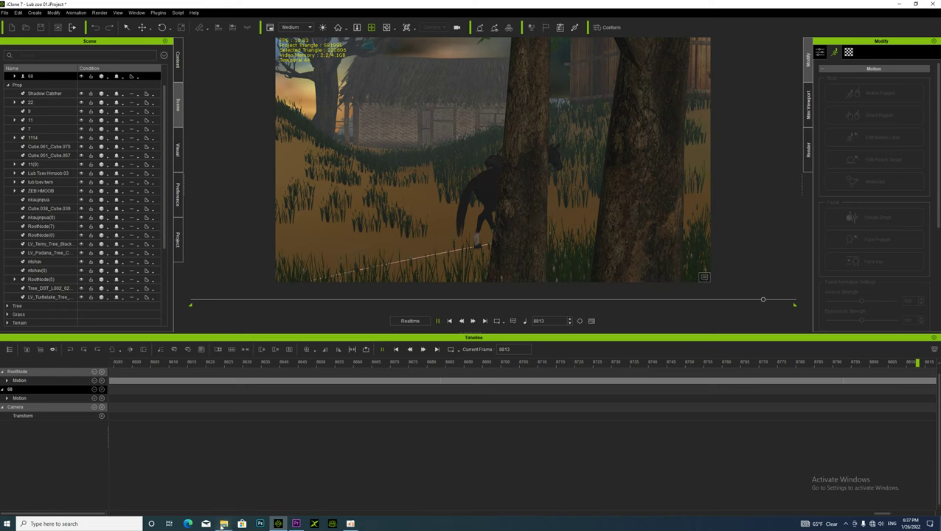
mouse_move(224, 524)
left_click(264, 493)
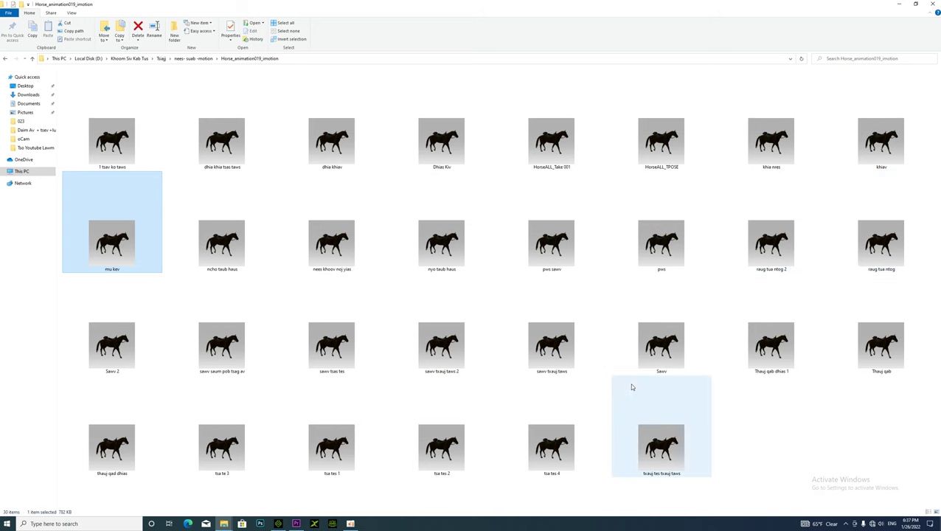
left_click_drag(650, 362, 486, 202)
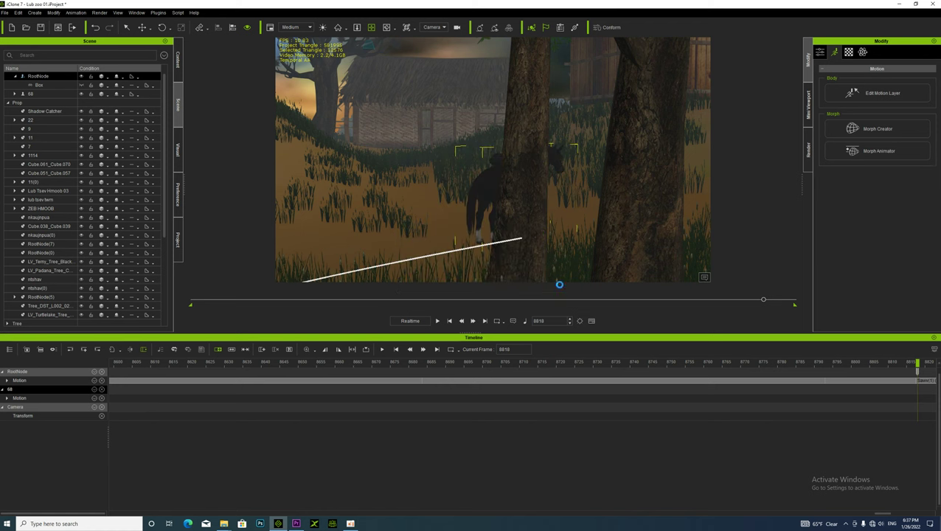
- Play the new horse motion on to frame 9175 and key the camera view there
key("space")
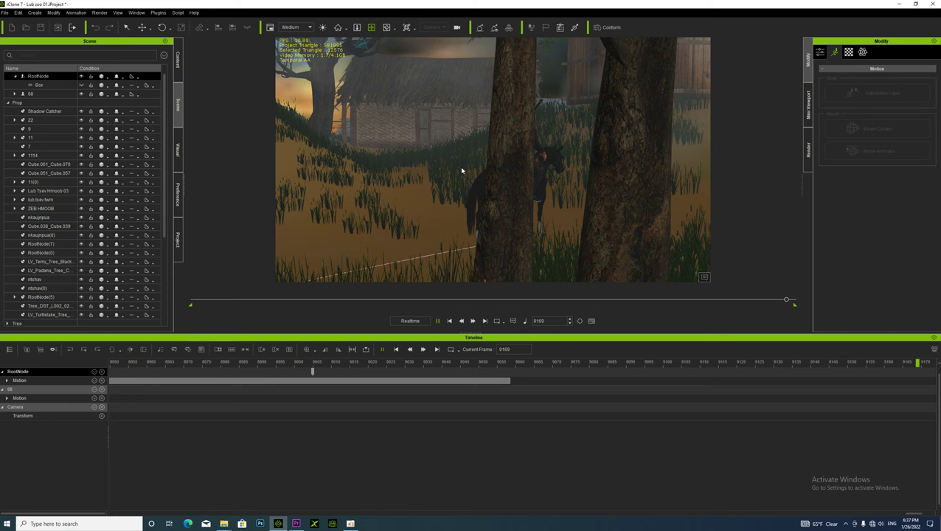
key("space")
scroll(531, 171, "up", 1)
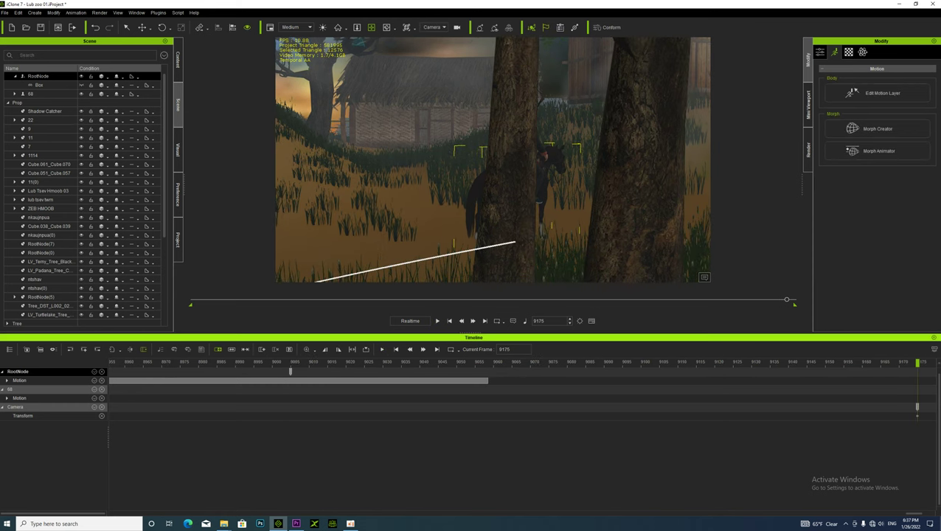
- Key a camera view at frame 9176 from behind the rider towards the wooden house, and play to frame 9300
left_click(920, 410)
key("Right")
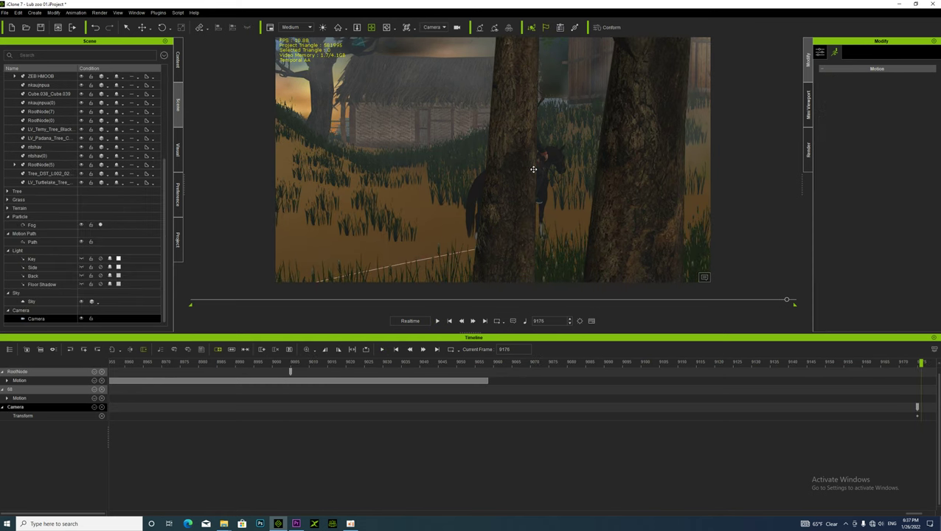
left_click(21, 392)
right_click_drag(369, 185, 646, 166, "alt")
right_click_drag(485, 118, 538, 197, "alt")
right_click_drag(502, 102, 510, 168, "alt")
key("space")
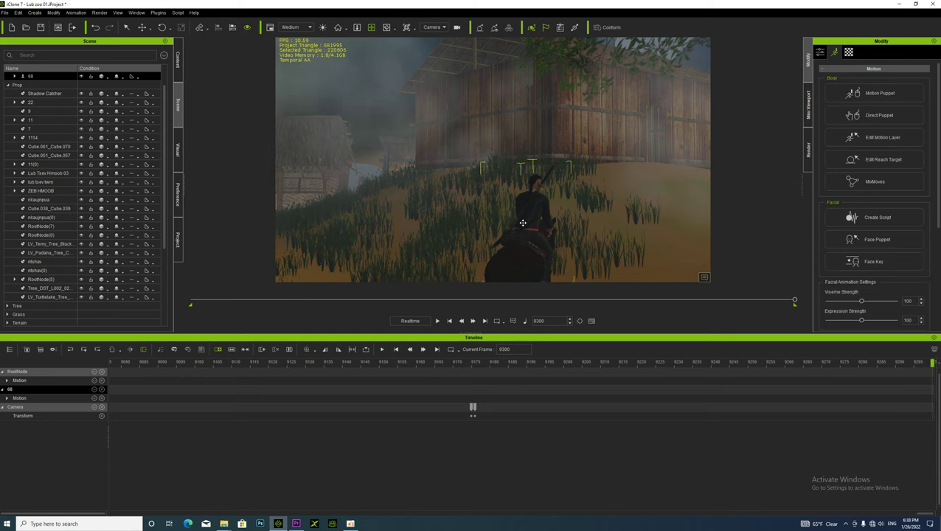
- Return to frame 1 and play the animation through to frame 1718 to review the opening shots
left_click_drag(796, 300, 41, 364)
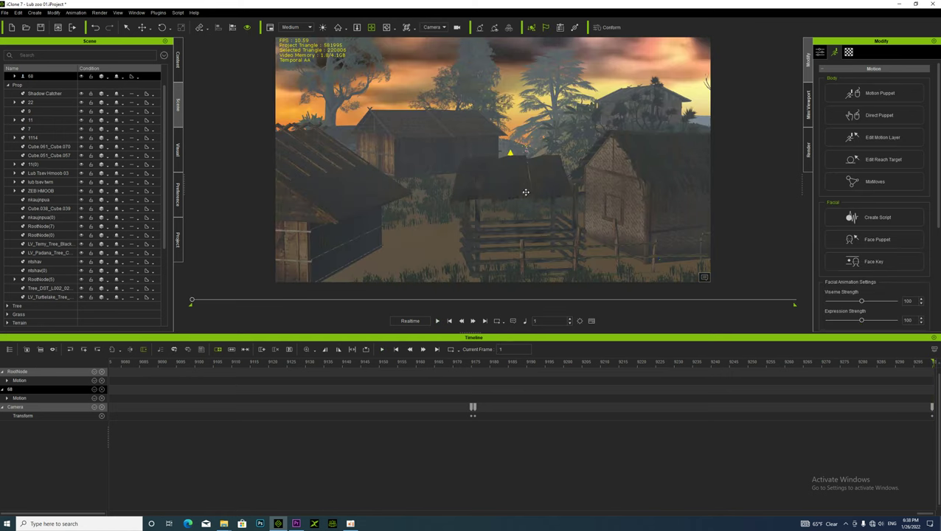
key("space")
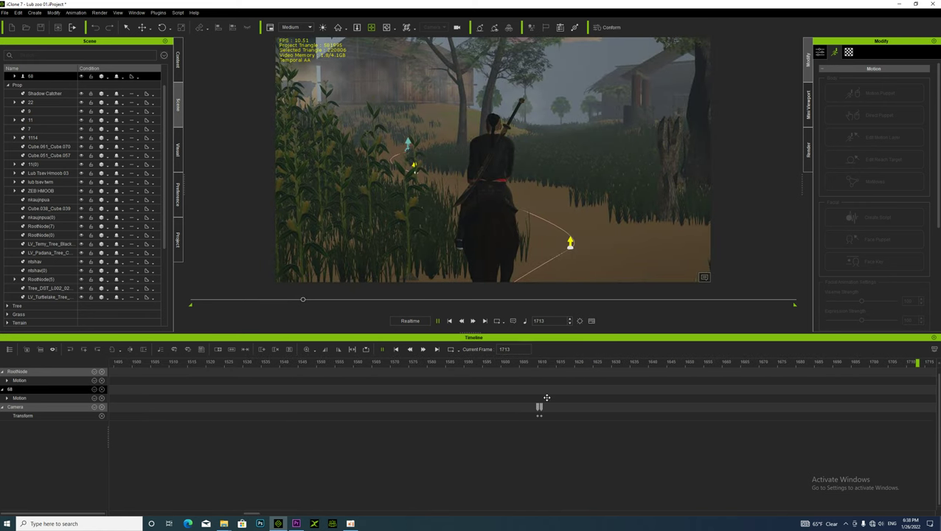
key("space")
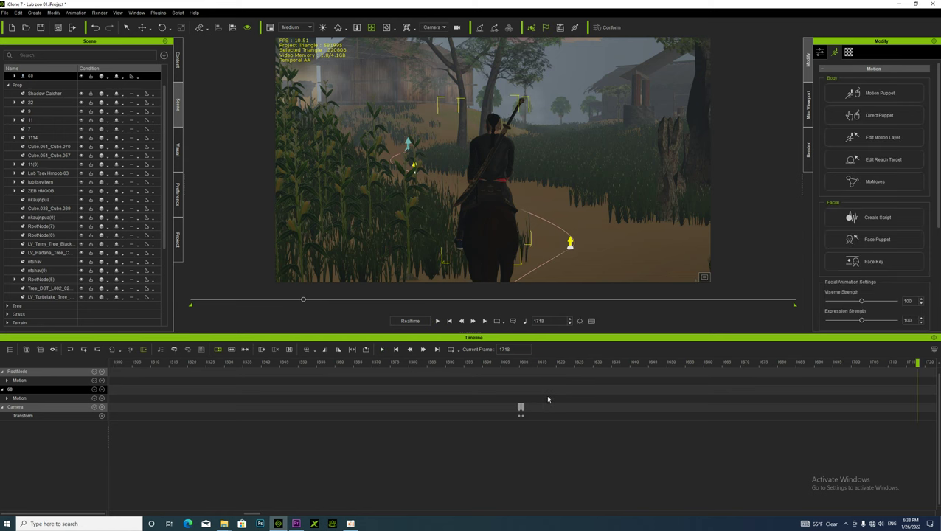
left_click(351, 524)
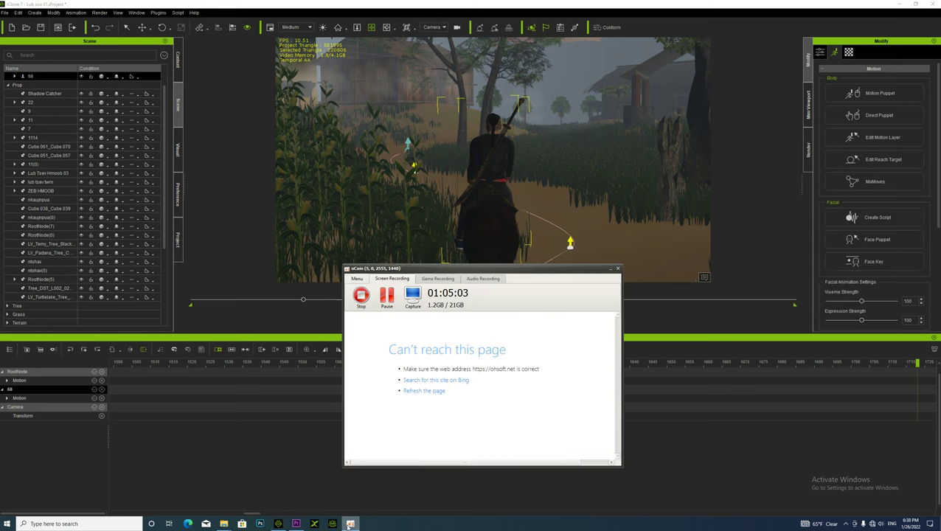
left_click(610, 270)
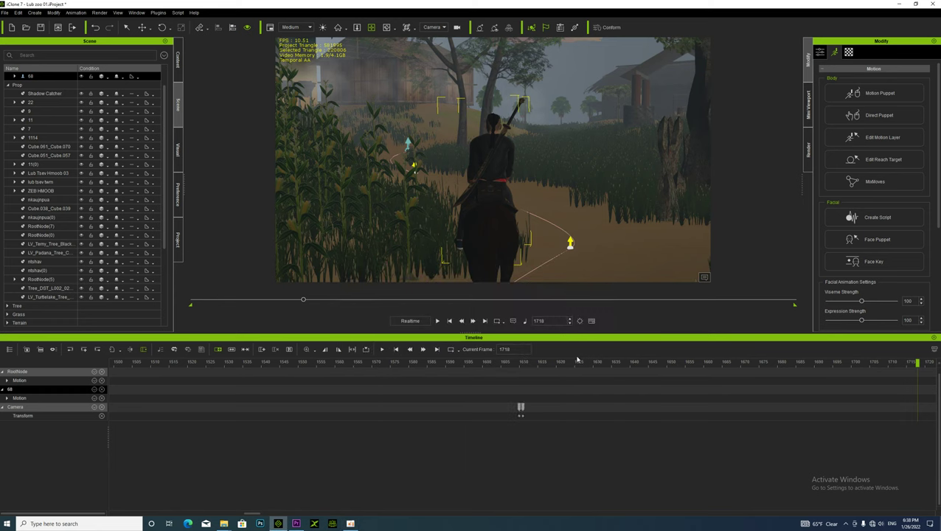
- Activate depth of field on the scene camera at frame 1615, just after the cut to the shot behind the rider
left_click(537, 365)
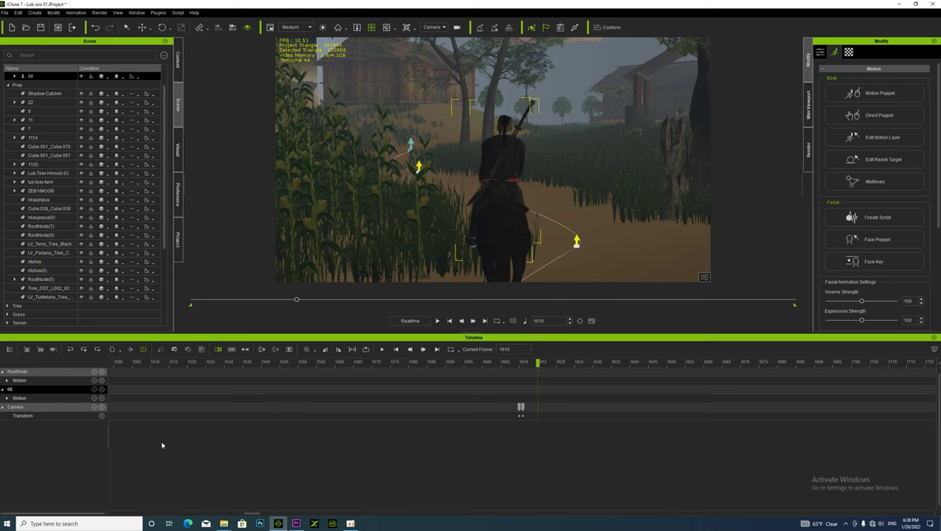
left_click(537, 409)
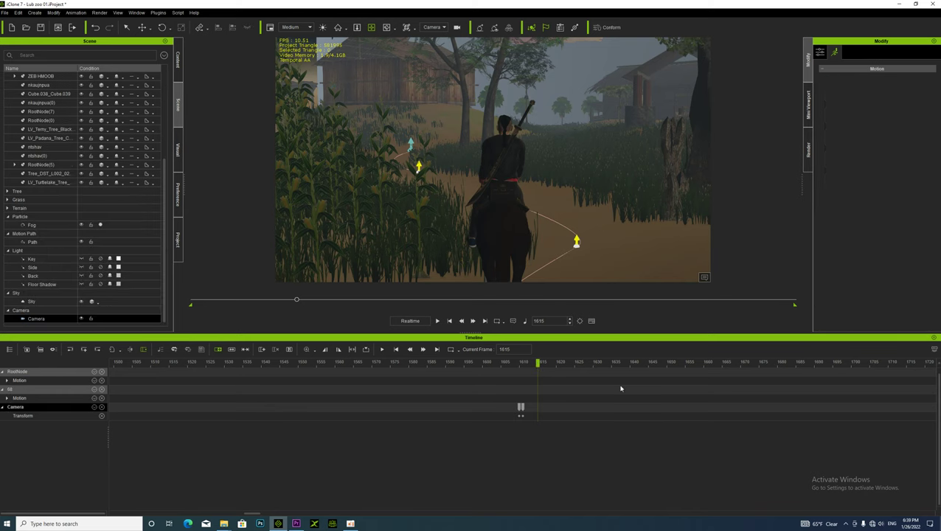
left_click(820, 52)
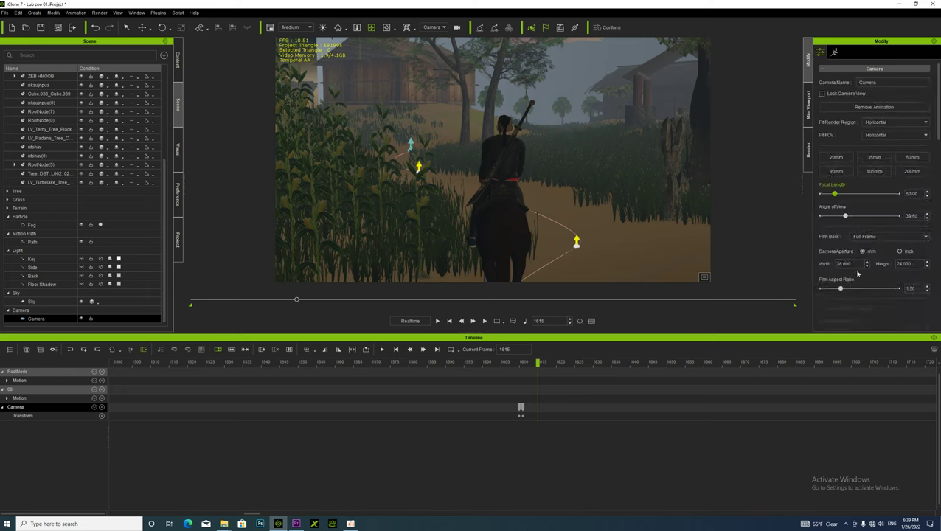
scroll(855, 197, "down", 5)
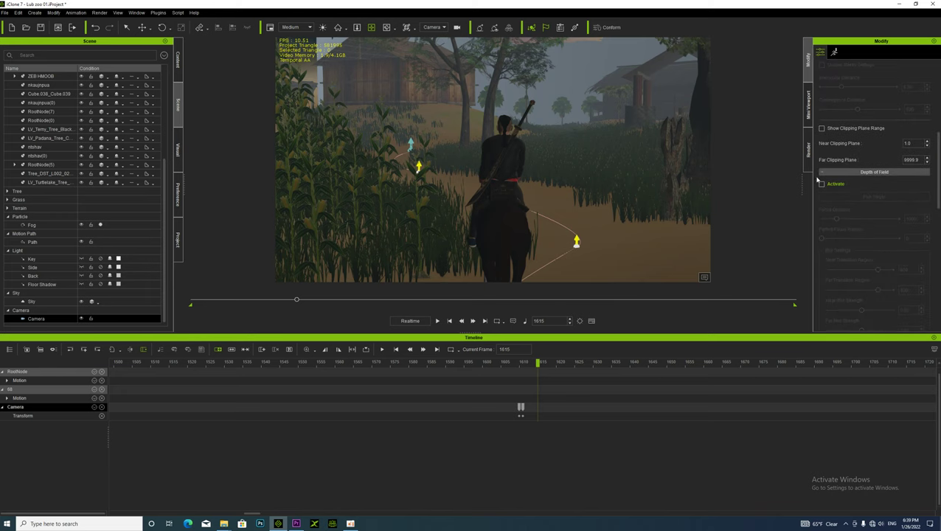
left_click(823, 184)
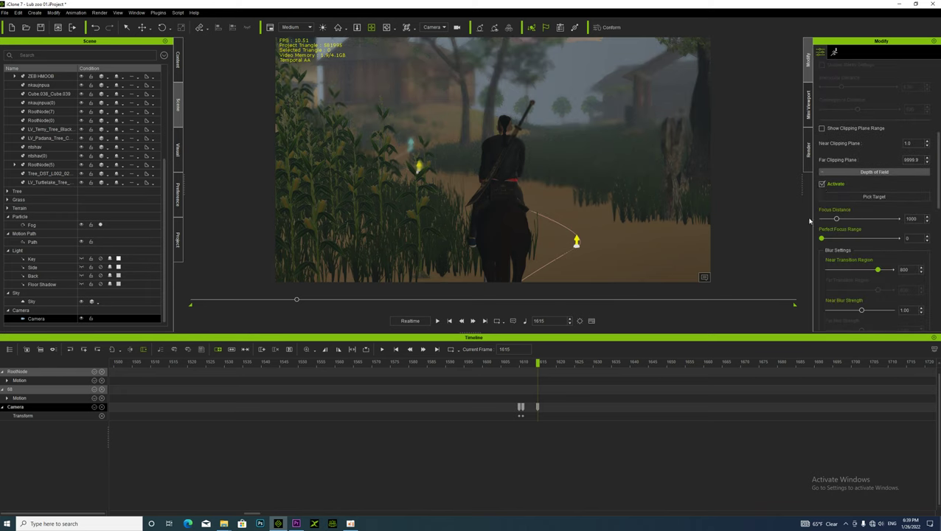
- Set the Perfect Focus Range to 1000, adjust the Focus Distance to keep the rider sharp, and play back the shot
left_click_drag(821, 240, 896, 239)
left_click_drag(838, 221, 807, 225)
mouse_move(897, 238)
left_mouse_down()
mouse_move(820, 238)
mouse_move(896, 238)
left_mouse_up()
left_click_drag(822, 221, 843, 228)
key("space")
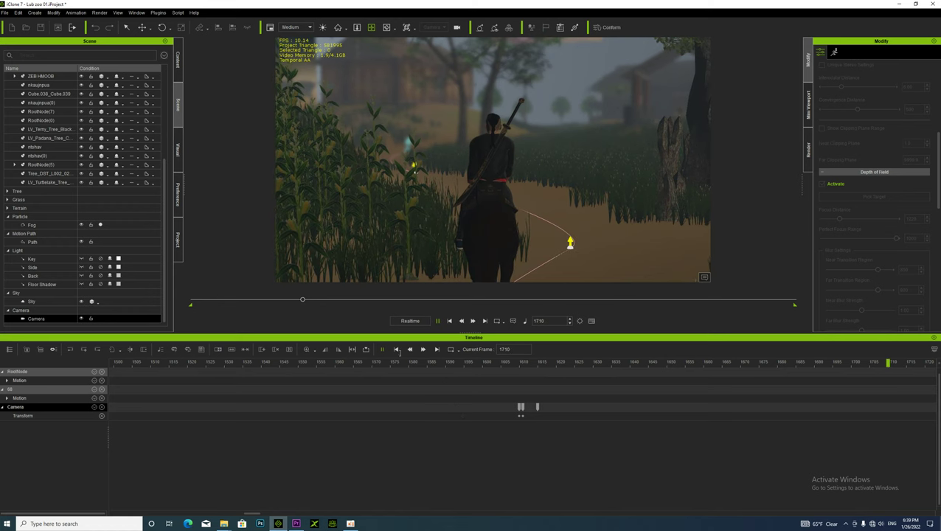
key("space")
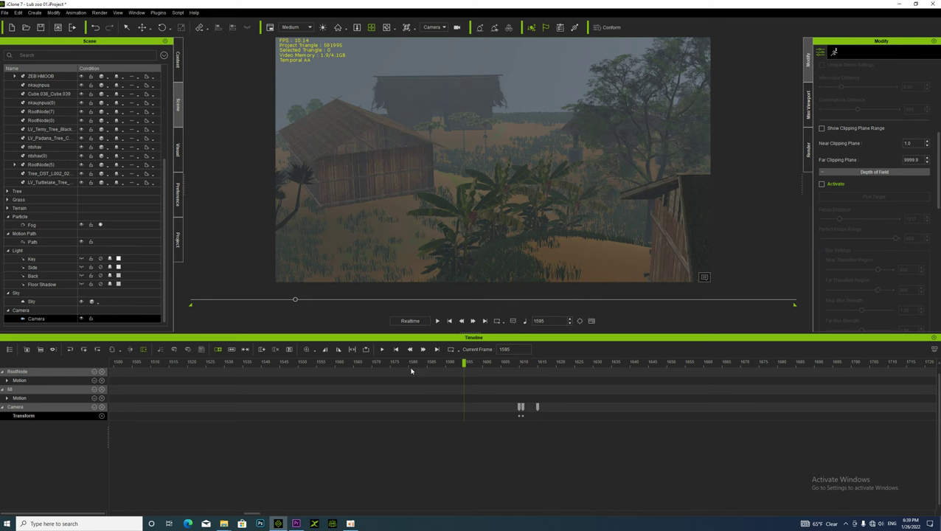
- Key the camera's Focus Distance at 1068 on frame 1876 and move that key back beside the rider close-up's starting camera keys
key("space")
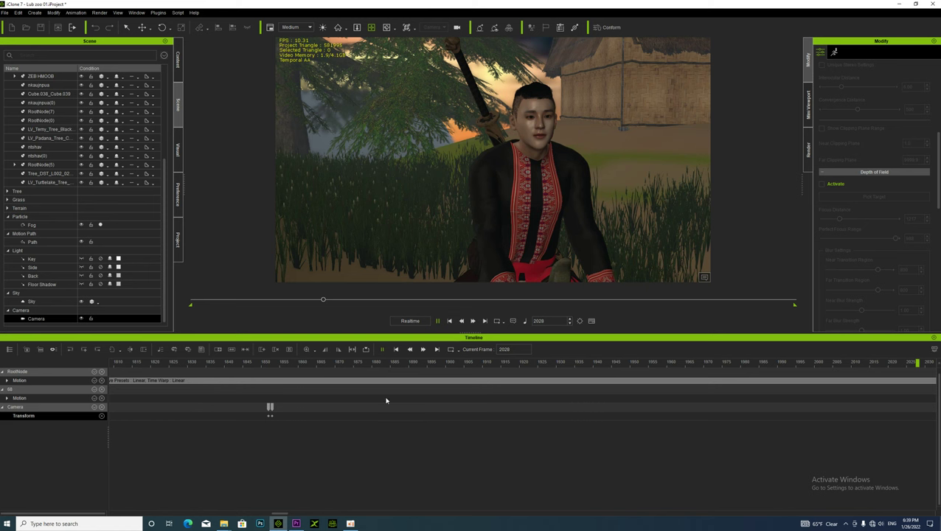
left_click(336, 390)
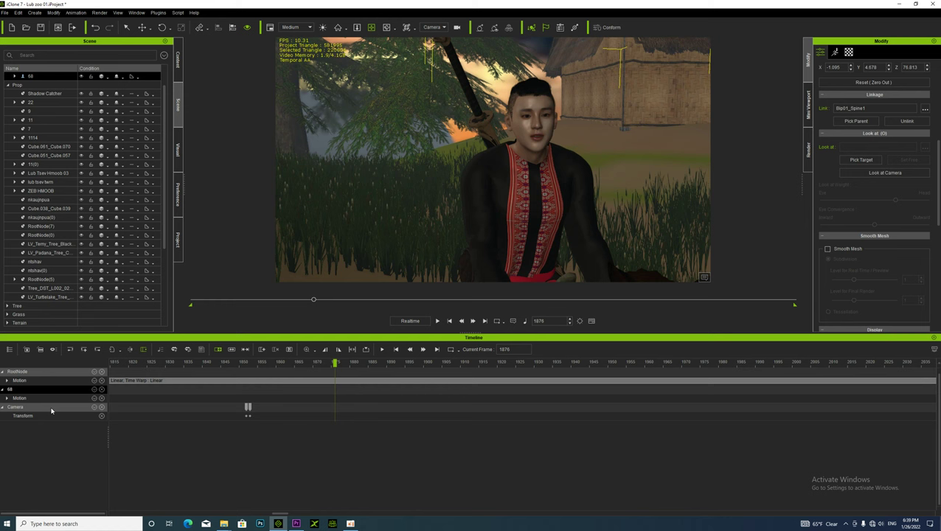
left_click(127, 418)
left_click_drag(840, 220, 838, 220)
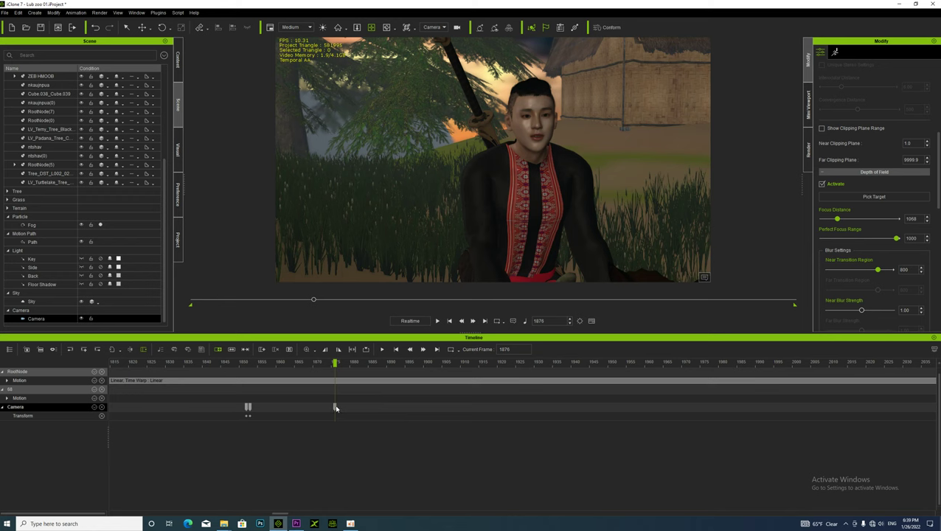
left_click_drag(317, 411, 256, 415)
left_click(255, 408)
- Set the camera's Focus Distance to 2 and Perfect Focus Range to 279 at frame 1855
left_click(258, 409)
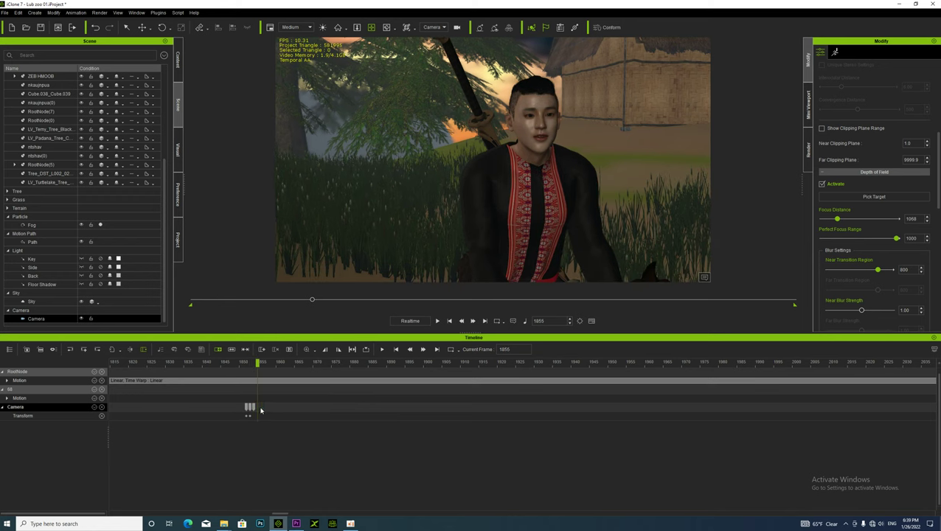
left_click_drag(837, 222, 782, 242)
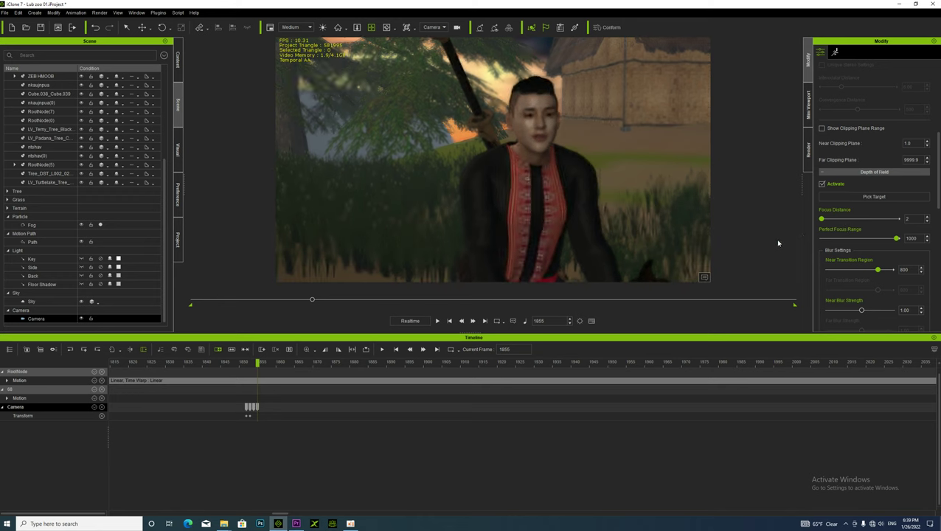
left_click_drag(896, 239, 843, 251)
- Key a Focus Distance of 27 at frame 2419, and 1753 with a Perfect Focus Range of 1000 at frame 2422
key("space")
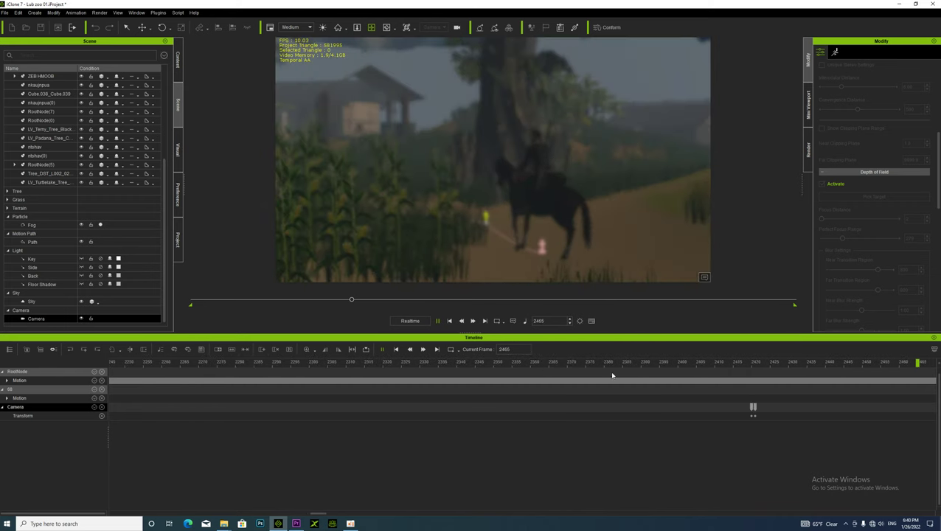
left_click(758, 409)
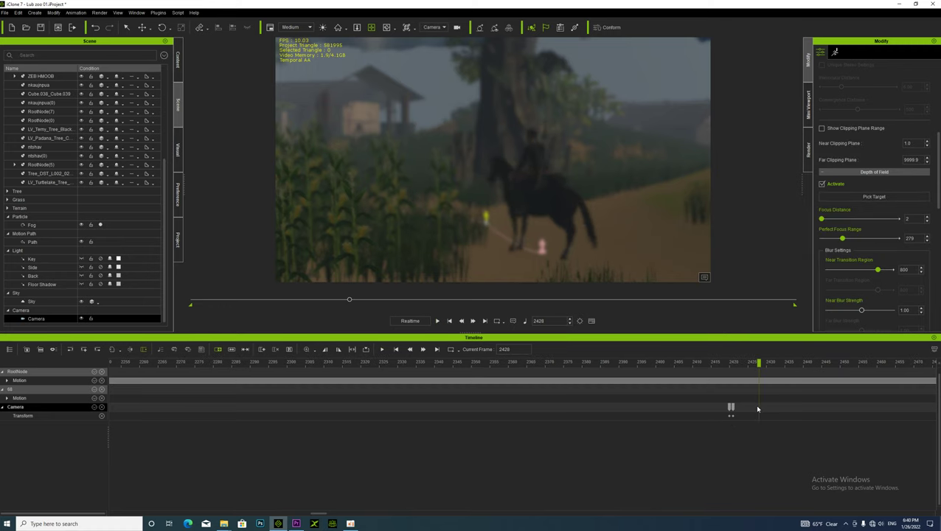
left_click(728, 409)
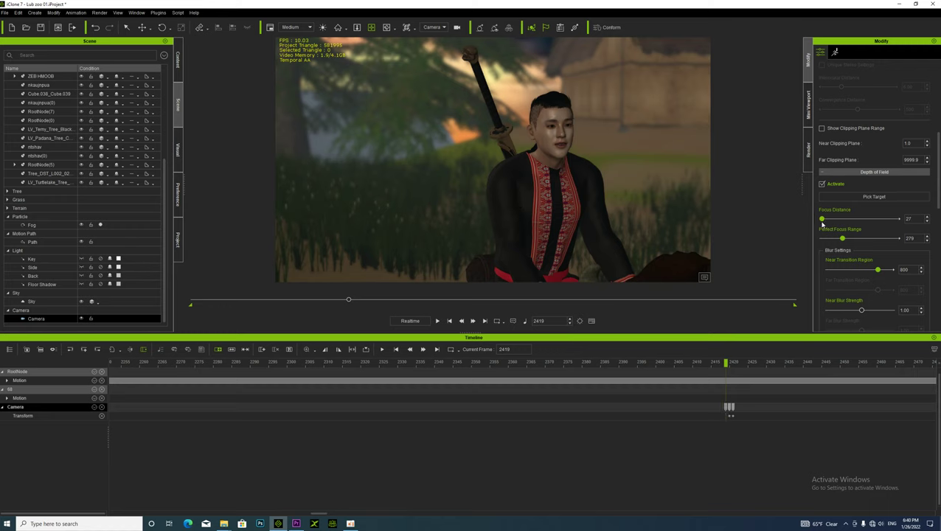
left_click(737, 408)
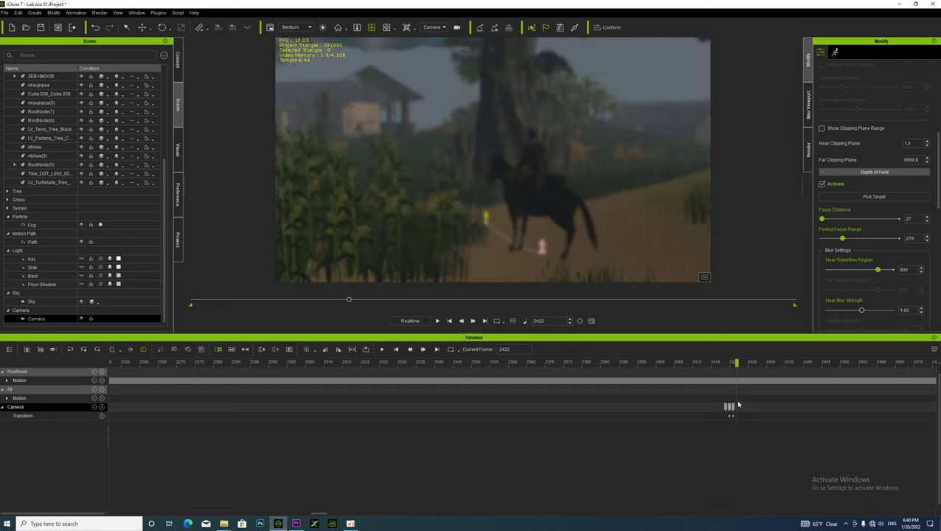
left_click_drag(843, 238, 911, 250)
left_click_drag(824, 220, 850, 227)
- Key the camera's Focus Distance at 1727 on frame 2946 and at 103 on frame 2949 for the mounted close-up
key("space")
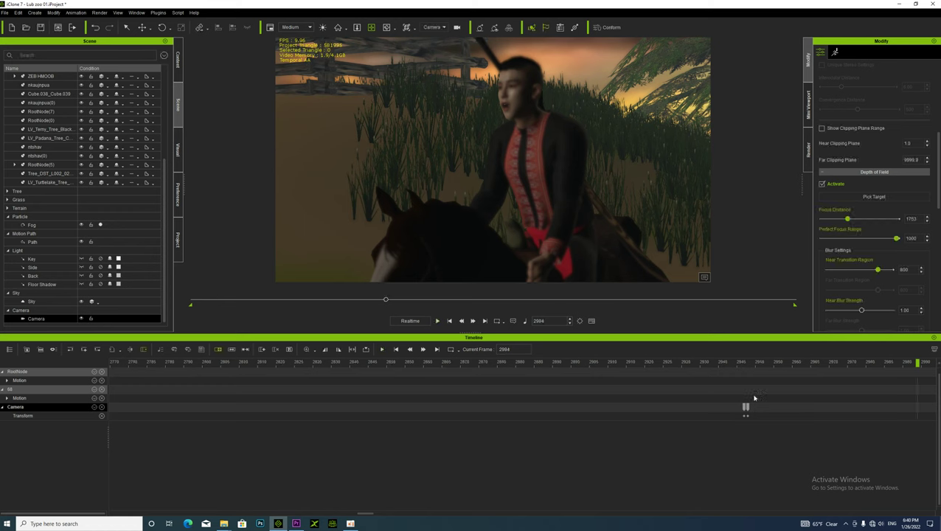
left_click(745, 407)
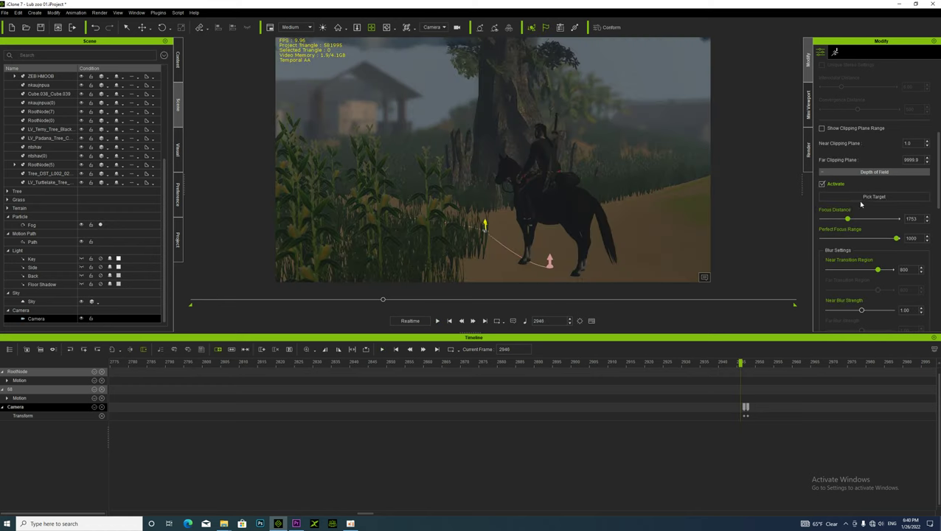
left_click_drag(848, 220, 846, 220)
left_click(752, 409)
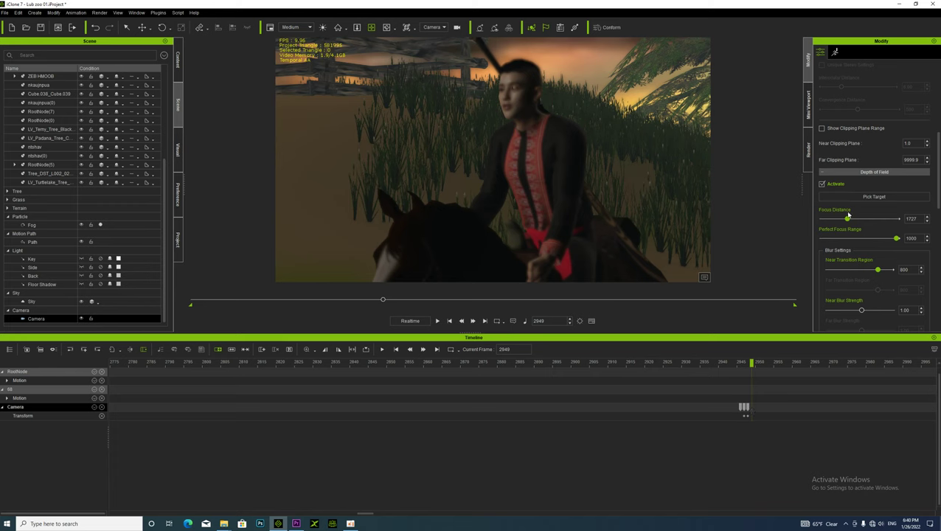
left_click_drag(847, 219, 824, 220)
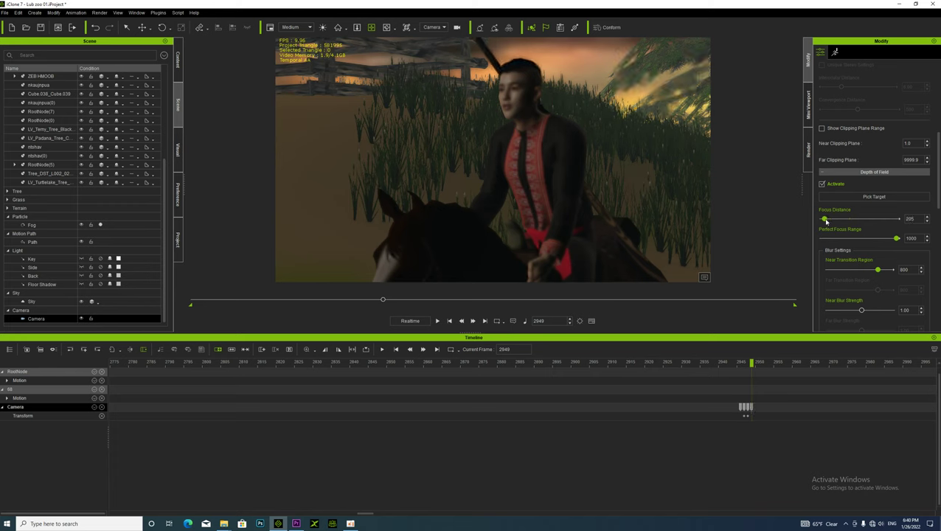
- Key the camera's Focus Distance at 129 on frame 3542 and at 2250 on frame 3545 for the thatched house shot
key("space")
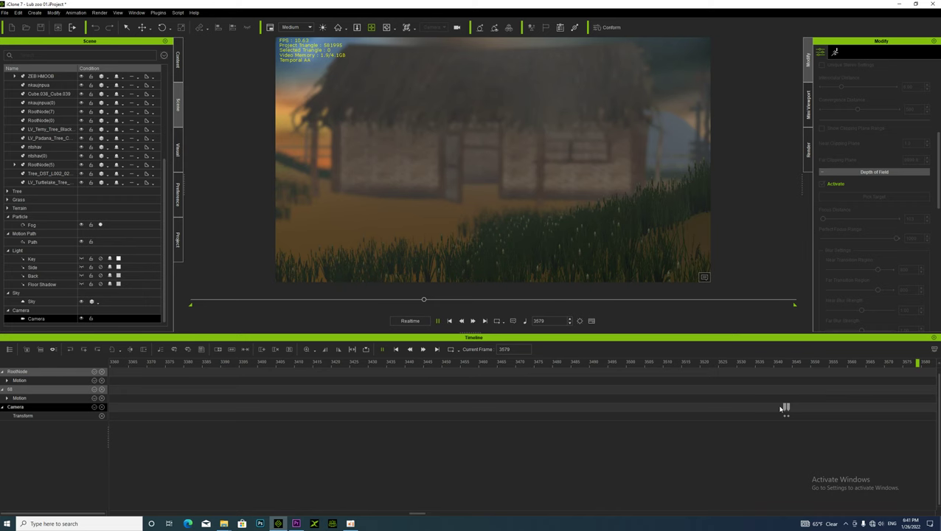
left_click(782, 408)
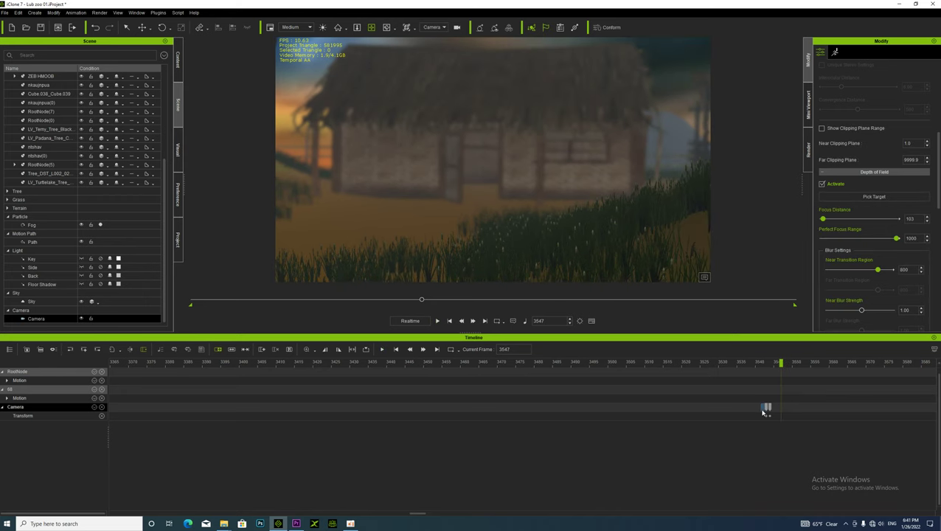
left_click(763, 411)
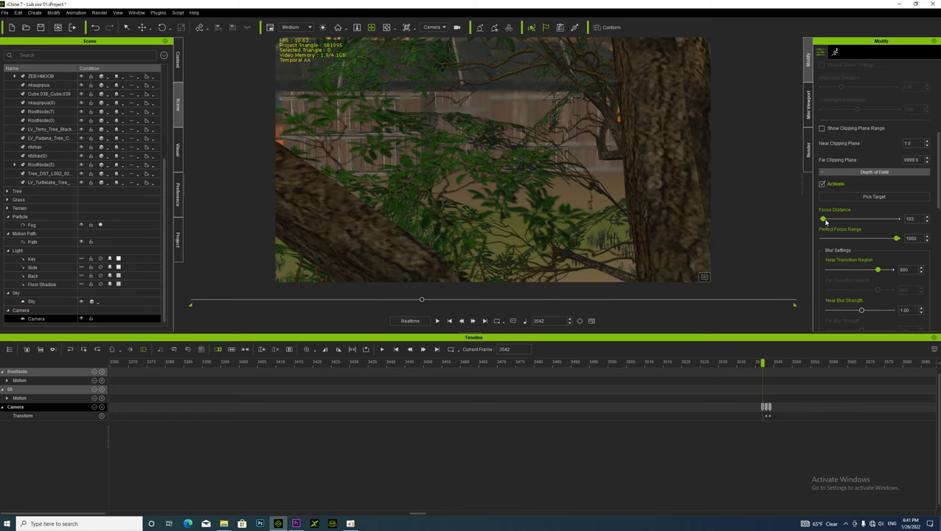
left_click(773, 409)
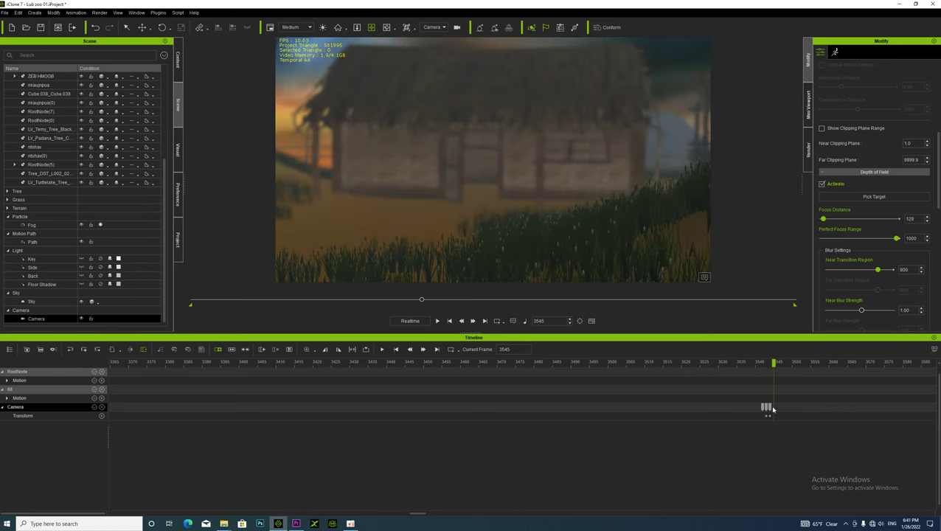
left_click_drag(825, 220, 857, 224)
- Play on past the thatched house shot and go to frame 3817, just before the next pair of camera keys
key("space")
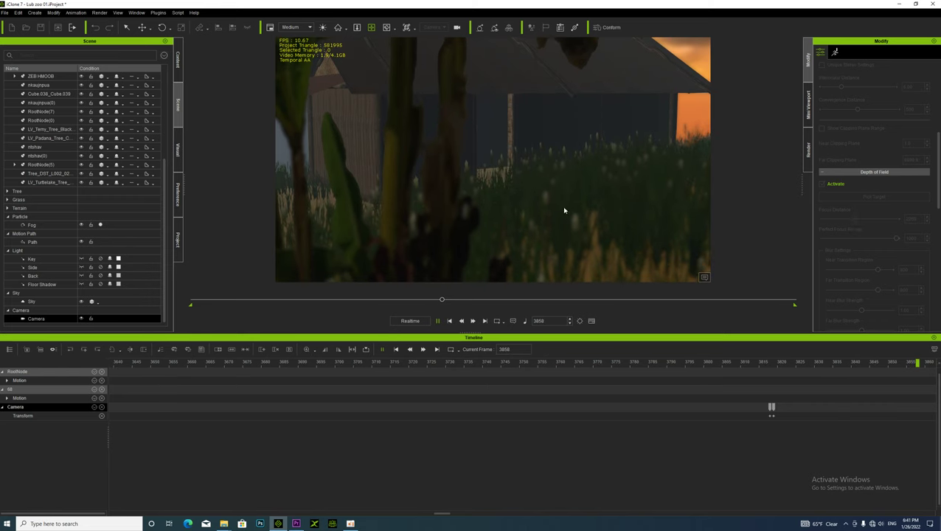
left_click(766, 406)
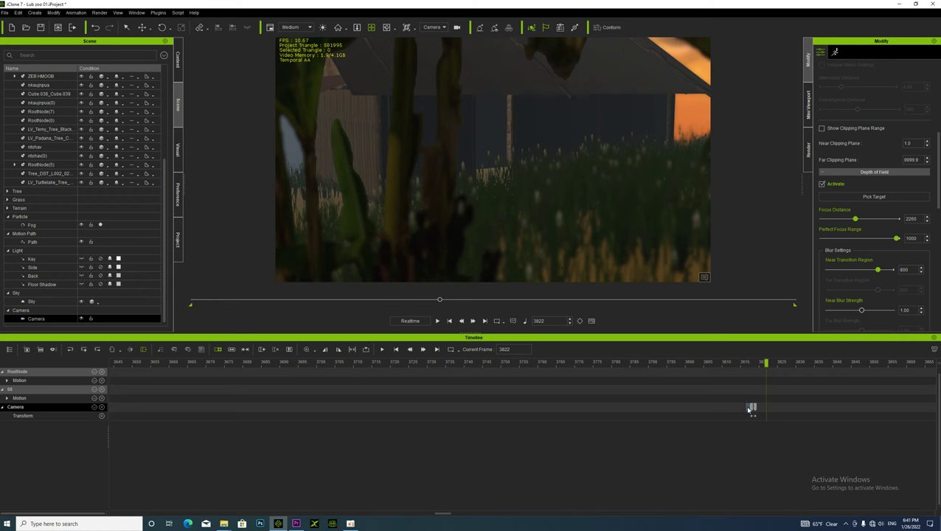
left_click(750, 408)
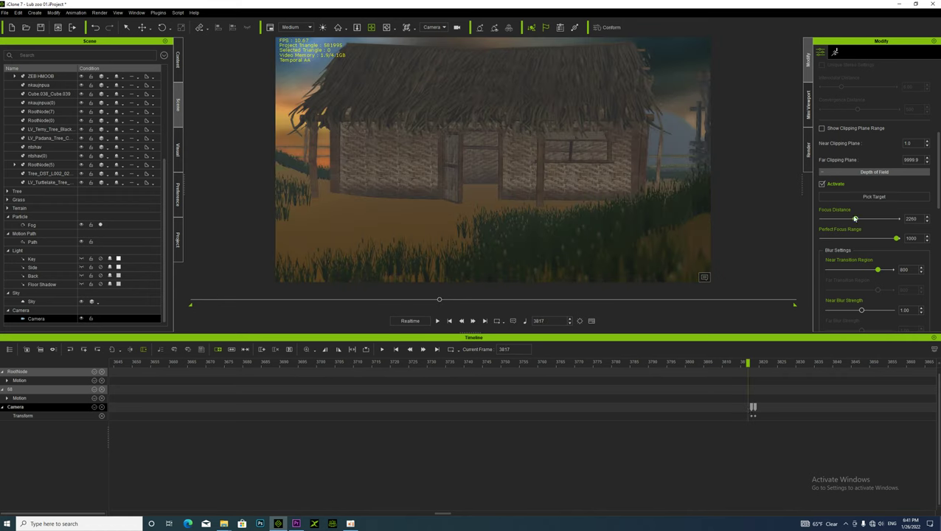
- Key the camera's focus distance at about 2150 on frame 3817 and at 1245 on frame 3820
left_click_drag(855, 220, 854, 219)
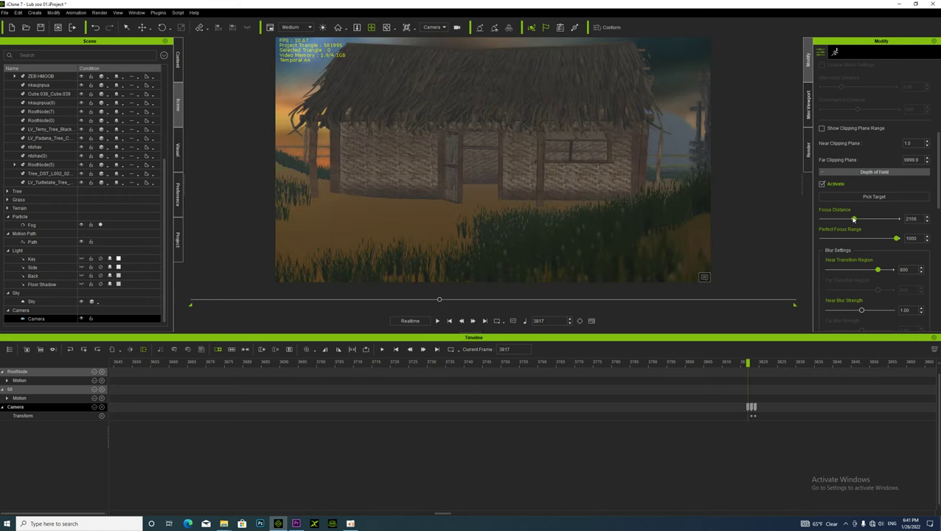
left_click(759, 408)
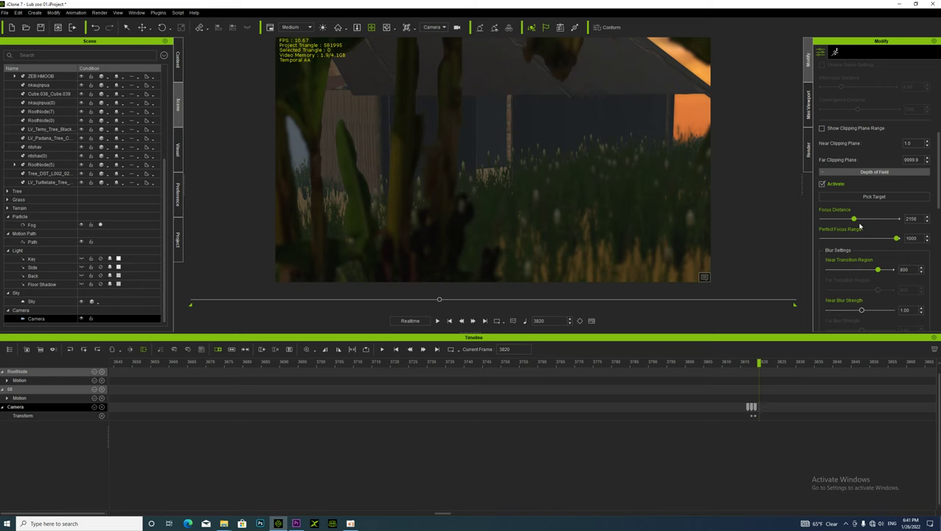
left_click_drag(854, 219, 841, 239)
left_click_drag(743, 276, 788, 239)
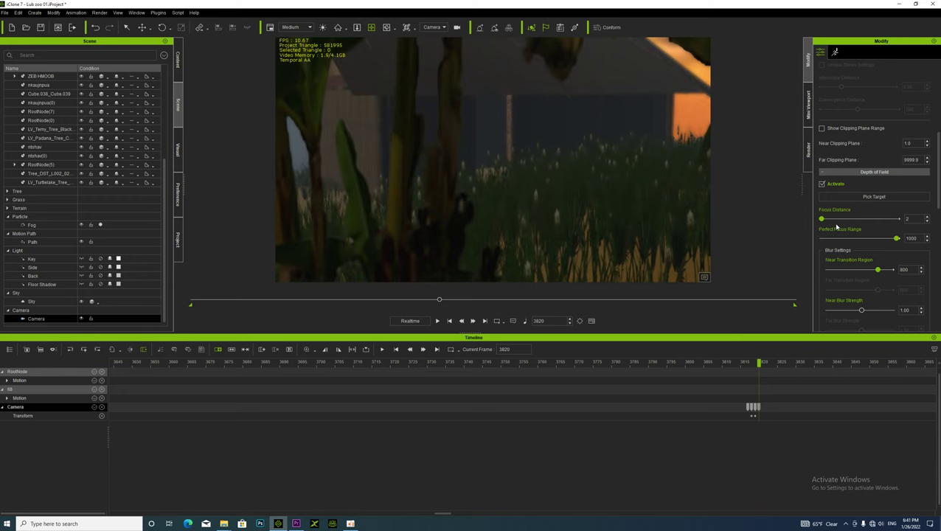
- Key the focus distance at 1246 on frame 3977, and at 586 with a perfect focus range of 543 on frame 3978
key("space")
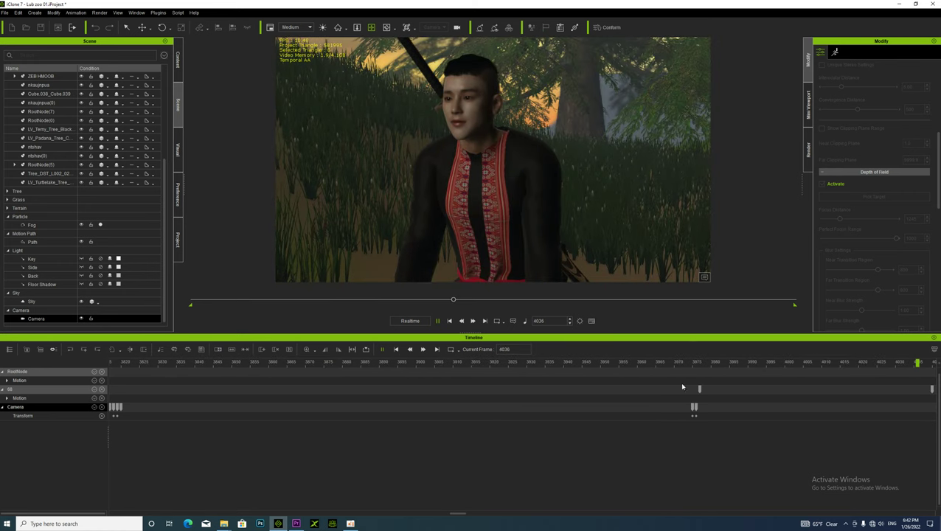
key("space")
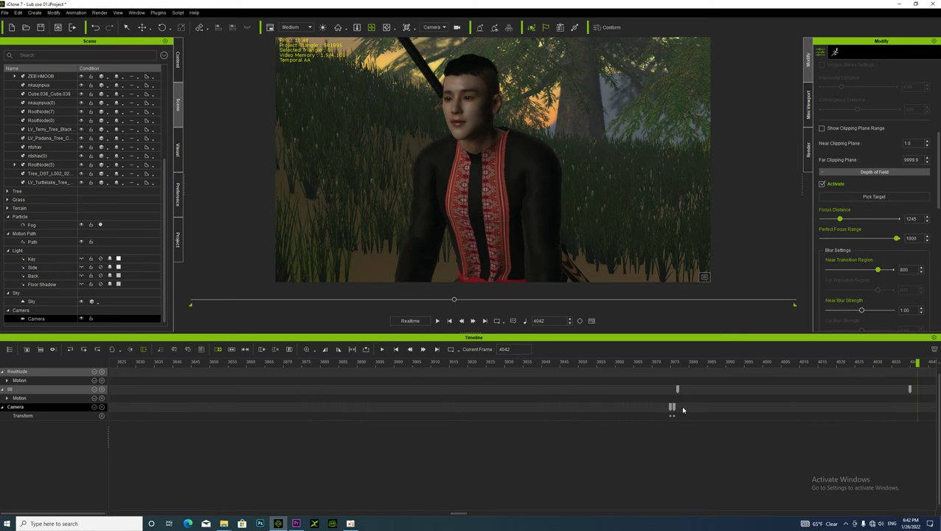
left_click(677, 409)
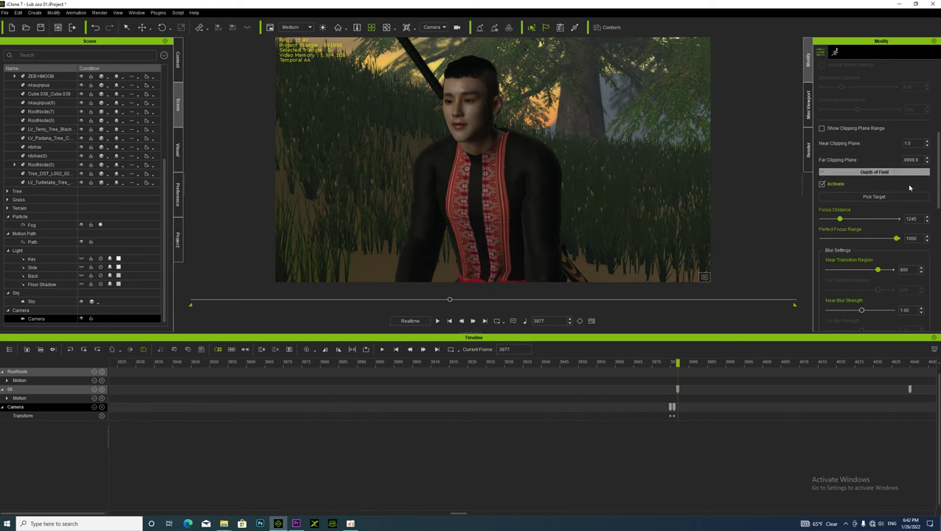
left_click(929, 219)
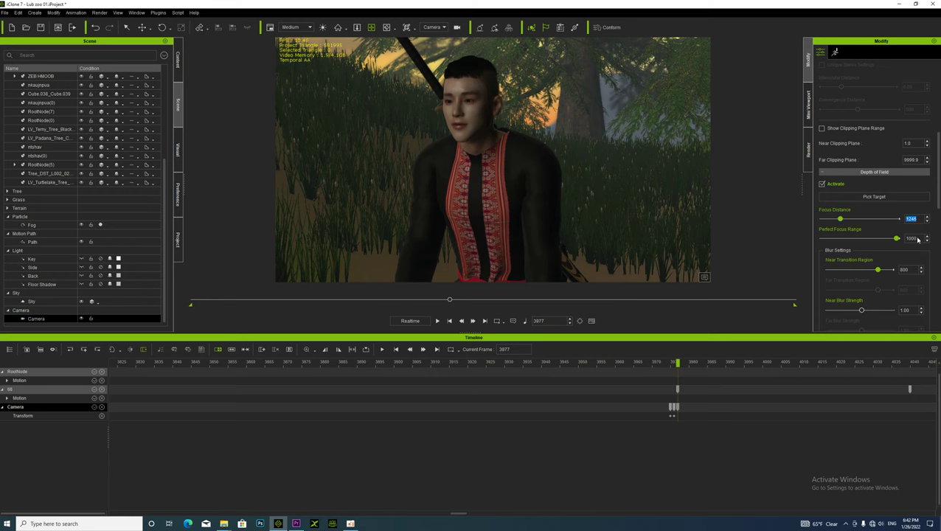
left_click(682, 409)
left_click_drag(848, 220, 803, 232)
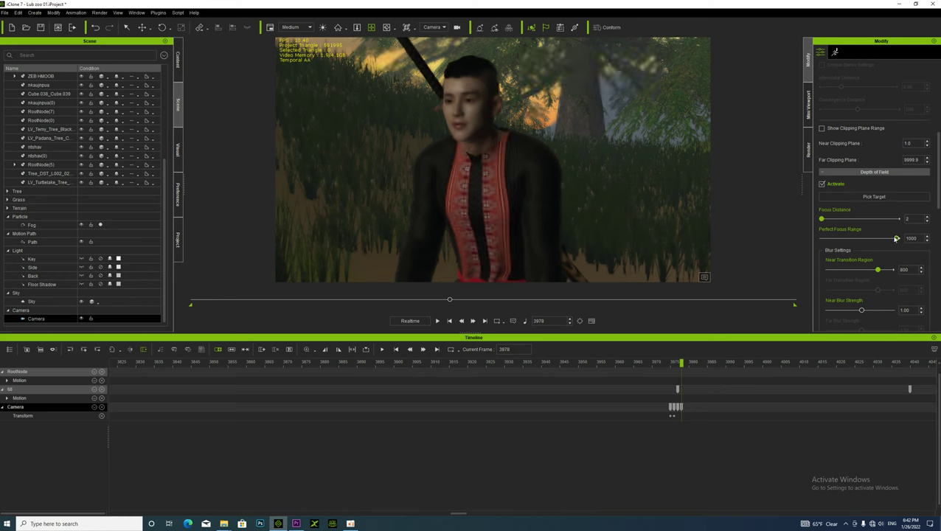
left_click_drag(882, 240, 917, 249)
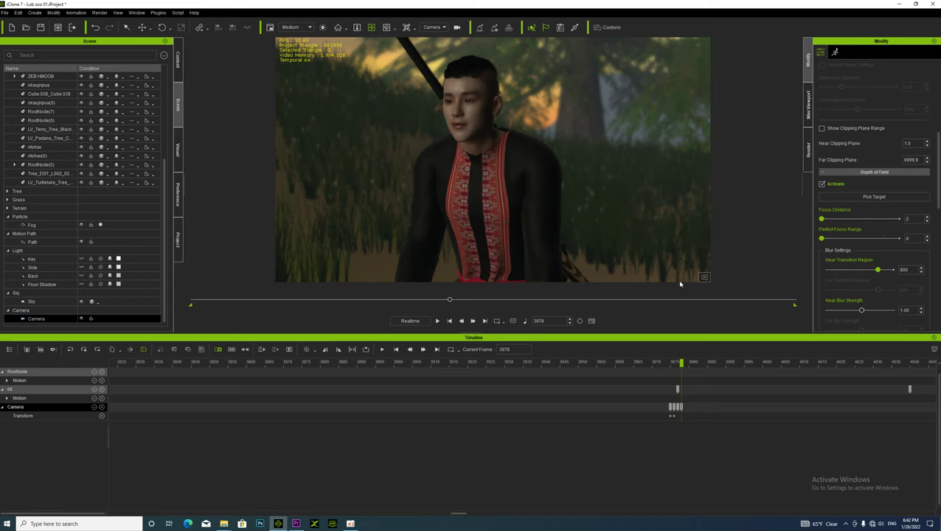
left_click_drag(820, 240, 830, 222)
- Hold the focus distance with a one-unit increase at frame 4649, and set it to 1753 with perfect focus range 944 one frame on
key("space")
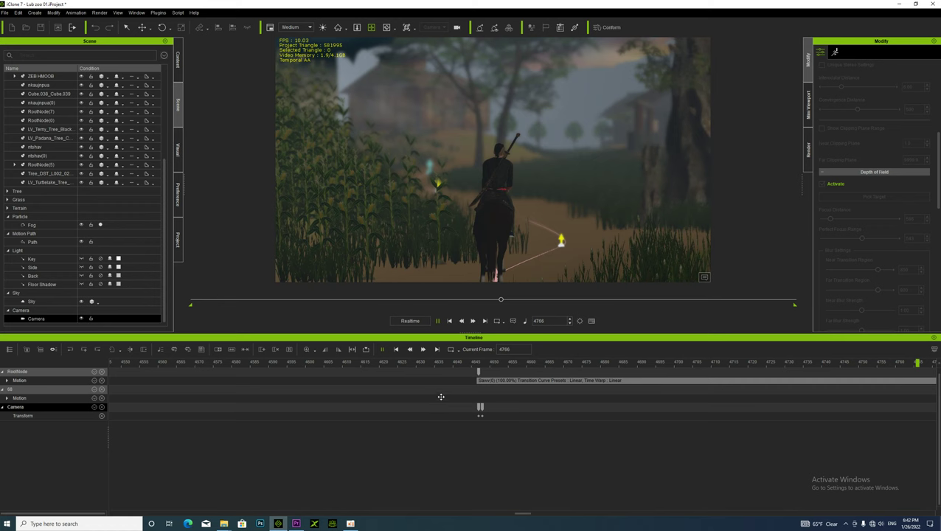
key("space")
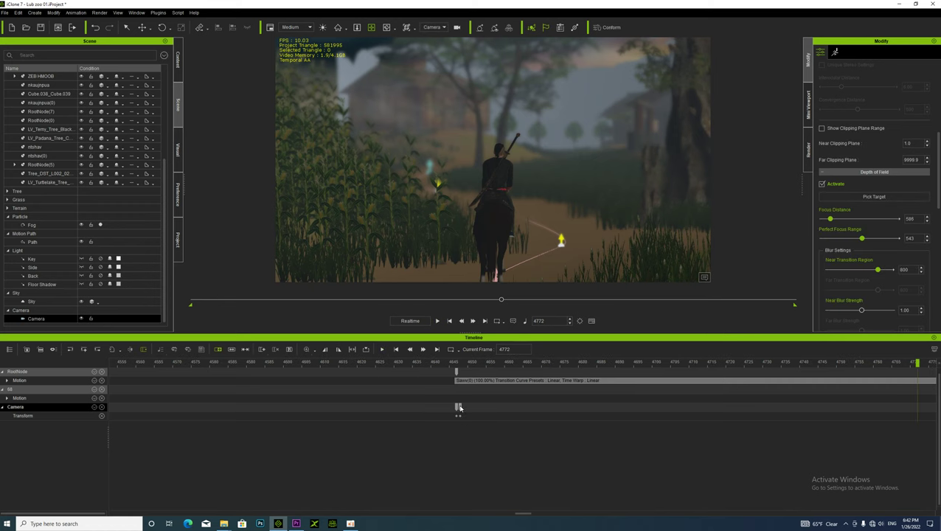
left_click(462, 409)
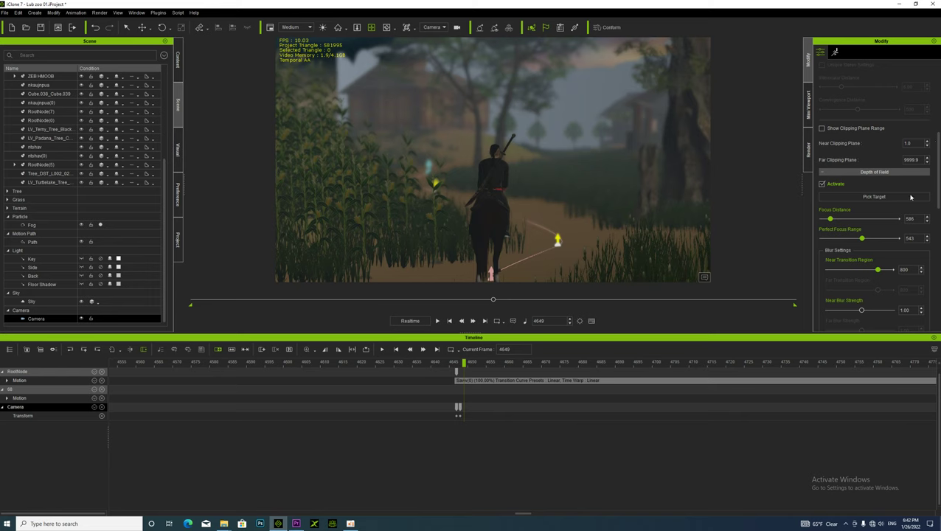
left_click(927, 217)
left_click(467, 410)
mouse_move(832, 219)
left_mouse_down()
mouse_move(890, 239)
mouse_move(822, 239)
mouse_move(891, 238)
mouse_move(907, 222)
mouse_move(839, 233)
left_mouse_up()
- Key the camera's focus distance at 1754 on frame 5058 and reduce it at frame 5070 to sharpen the man's face
key("space")
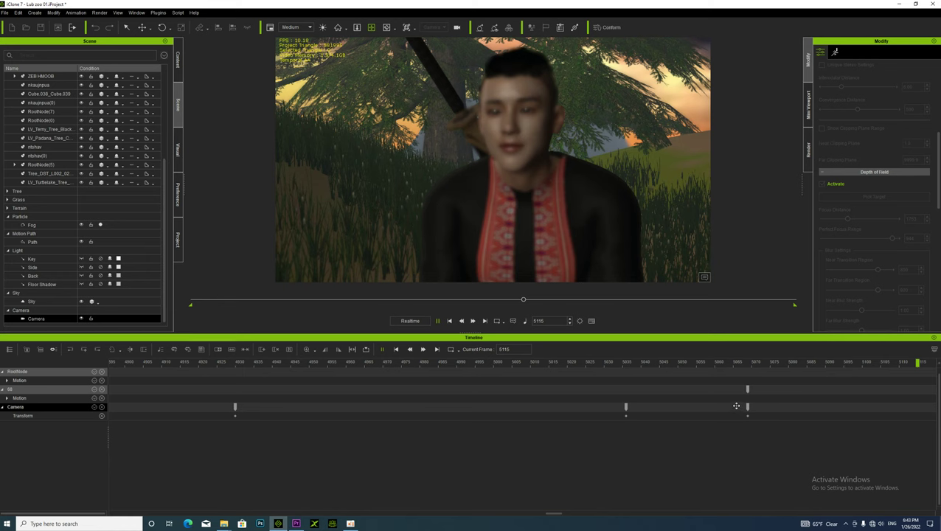
key("space")
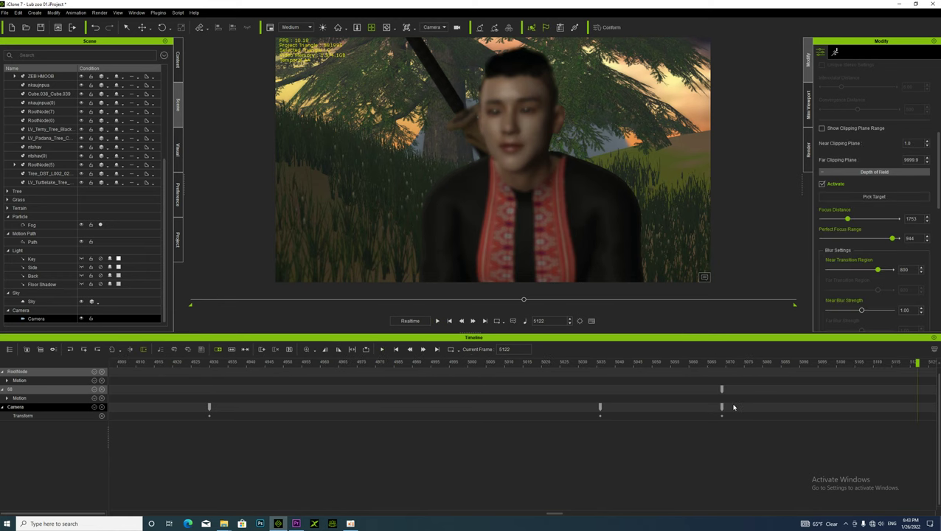
left_click(719, 408)
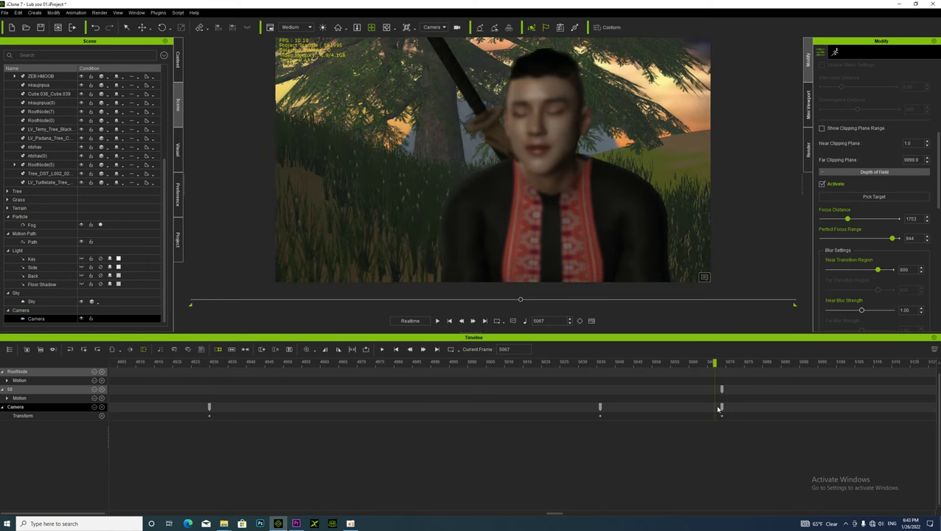
left_click(598, 410)
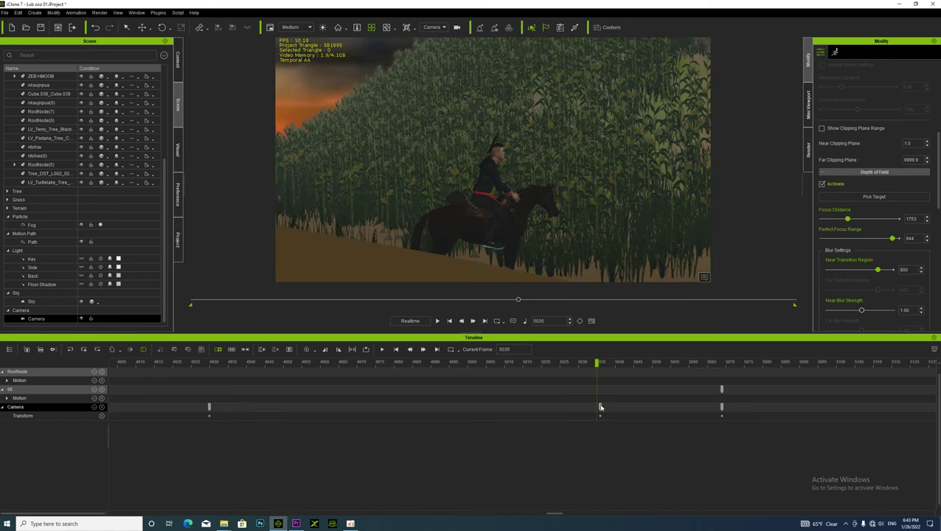
left_click(602, 408)
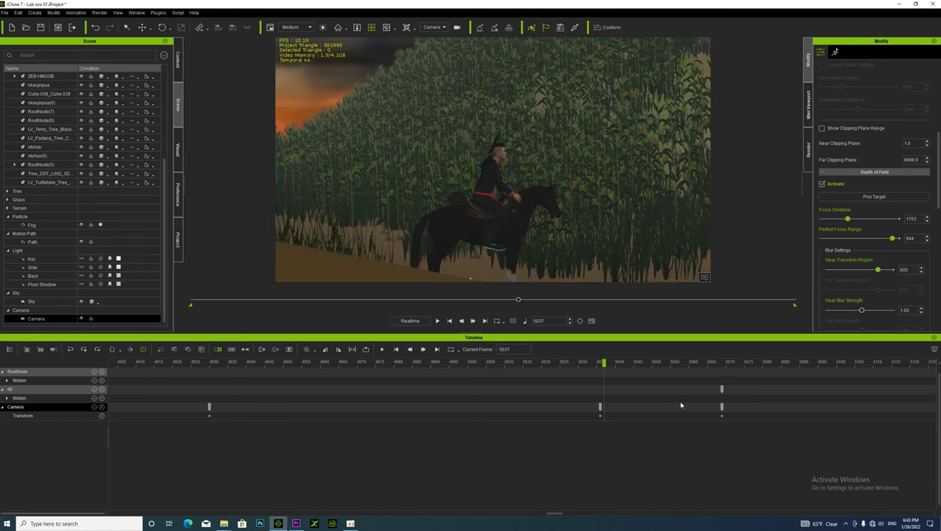
left_click(680, 399)
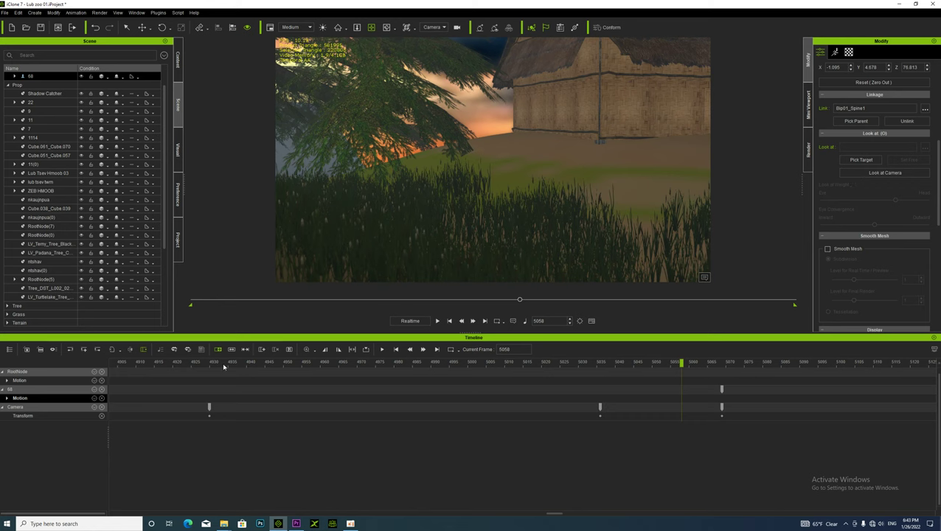
left_click(146, 406)
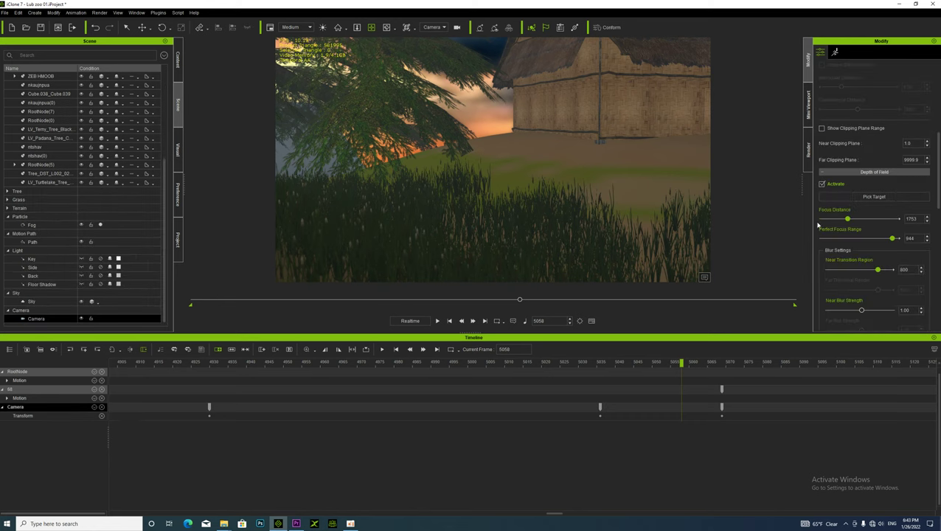
left_click(929, 218)
double_click(724, 407)
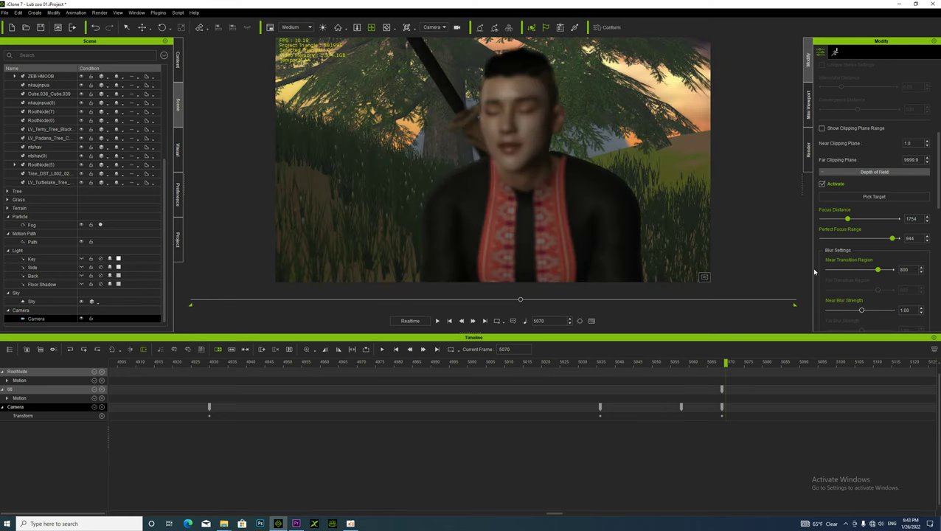
mouse_move(850, 223)
left_mouse_down()
mouse_move(860, 221)
mouse_move(821, 222)
mouse_move(833, 224)
left_mouse_up()
- Play on to the distant village shot and deactivate the camera's depth of field at frame 7281
key("space")
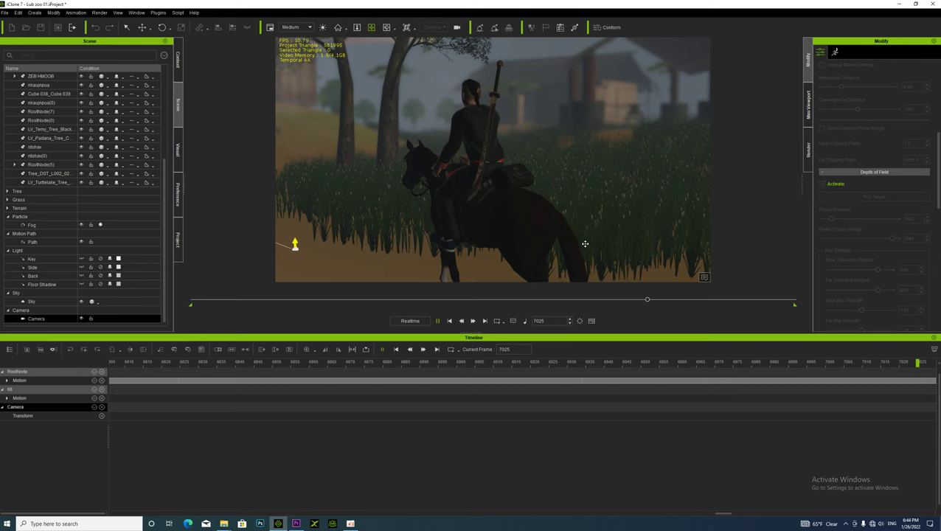
key("space")
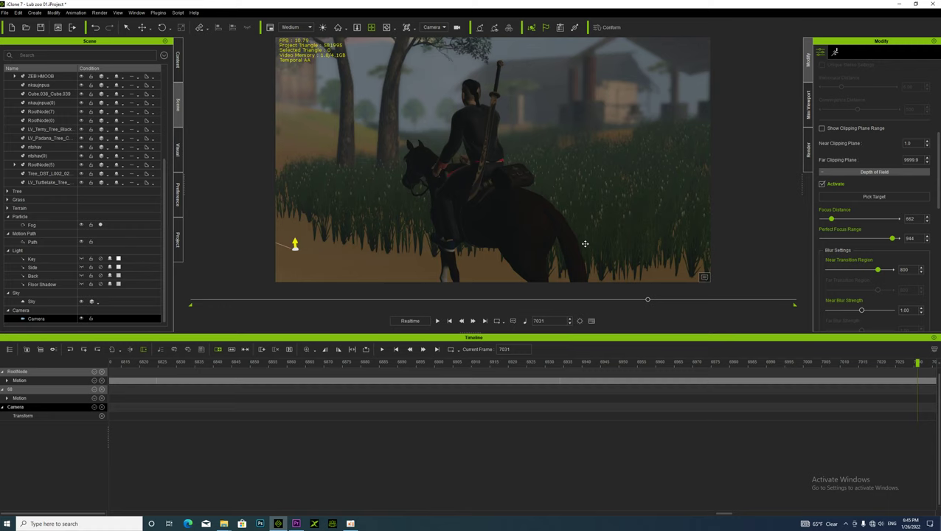
key("space")
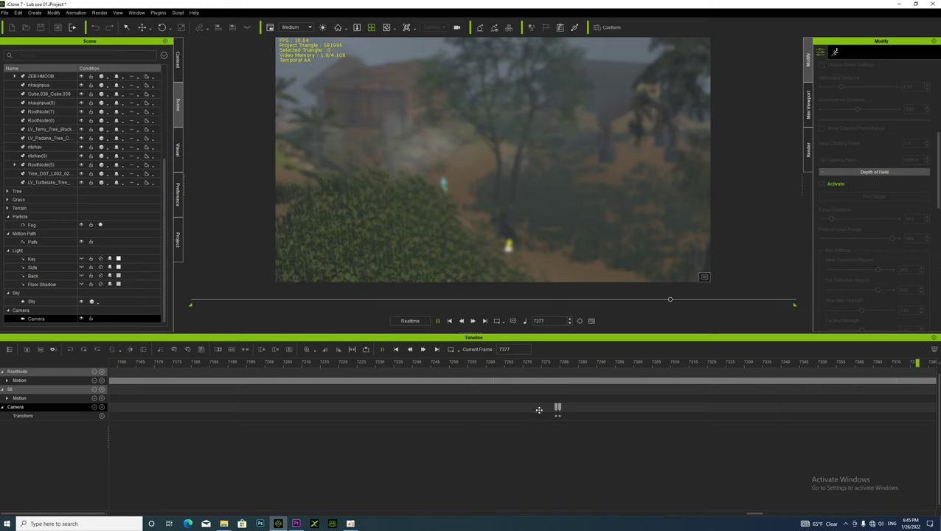
key("space")
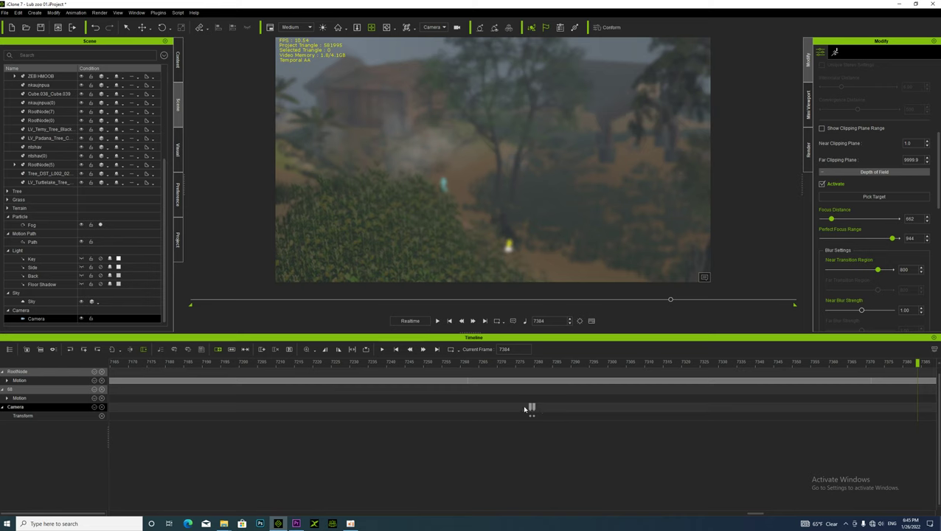
left_click(531, 408)
left_click(538, 410)
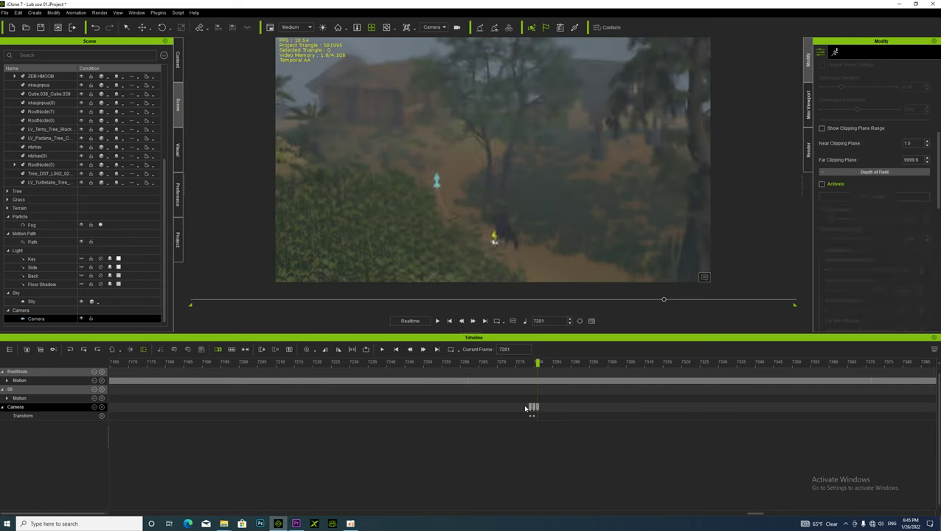
left_click(519, 410)
- Reactivate depth of field at frame 7884 with focus distance 941 and perfect focus range 1000, and play the result
key("space")
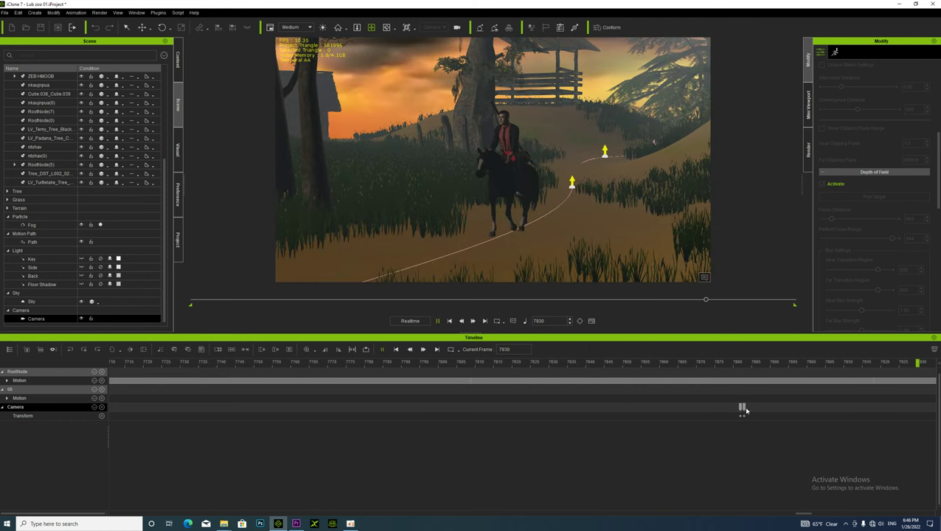
left_click(744, 409)
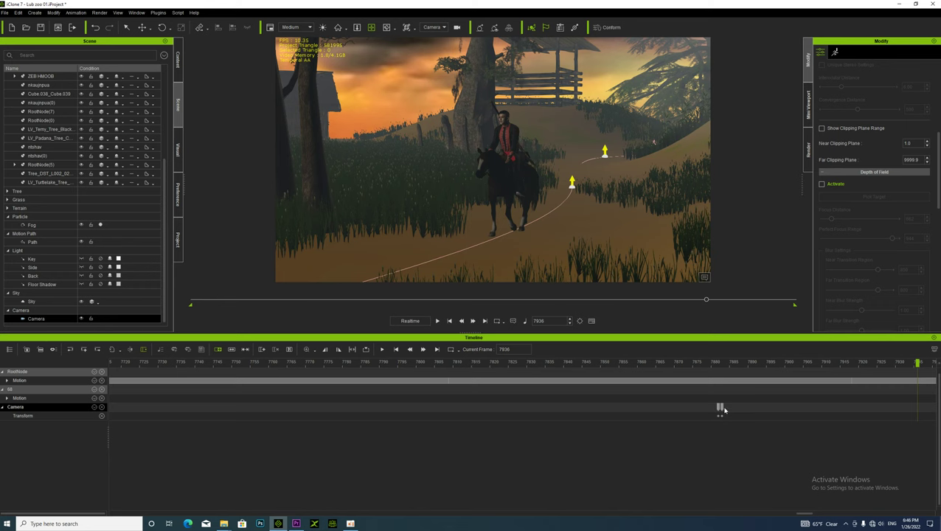
left_click(821, 184)
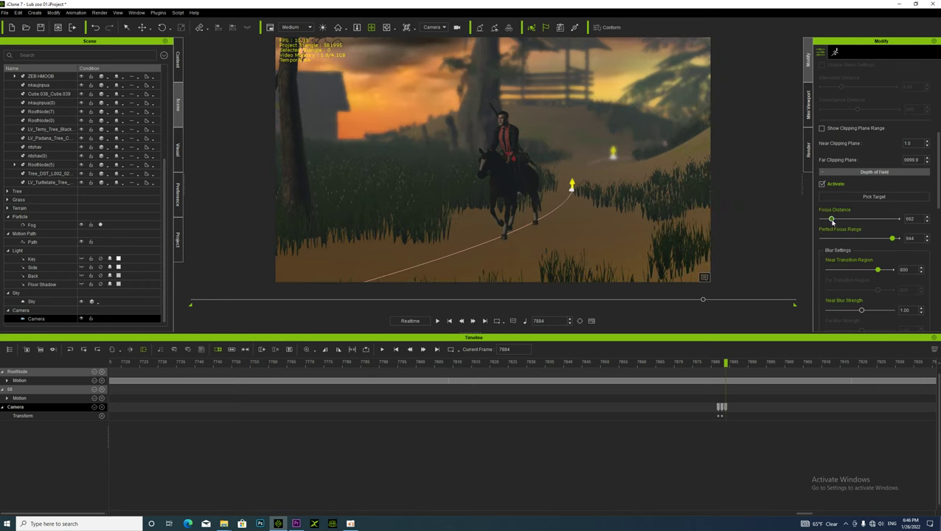
mouse_move(832, 219)
left_mouse_down()
mouse_move(858, 223)
mouse_move(816, 221)
mouse_move(840, 223)
mouse_move(832, 220)
left_mouse_up()
left_click_drag(891, 241, 914, 240)
left_click_drag(833, 219, 836, 222)
key("space")
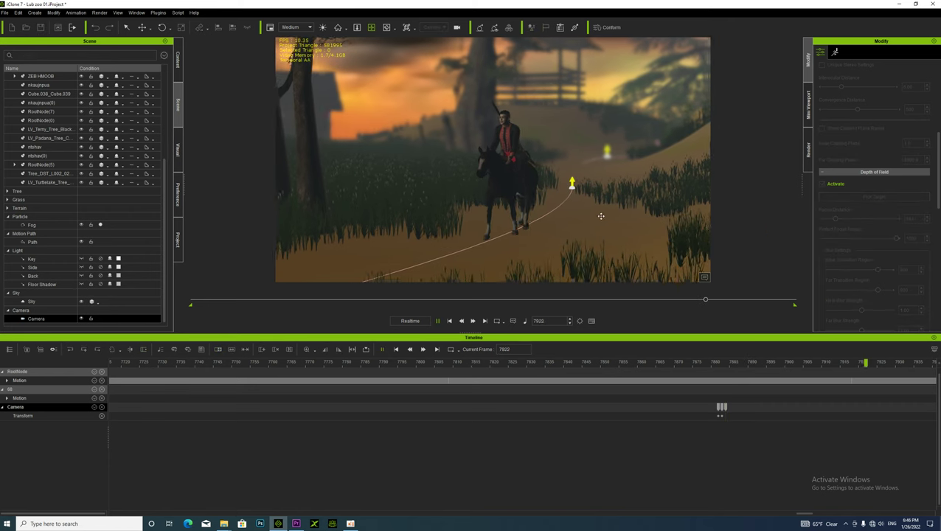
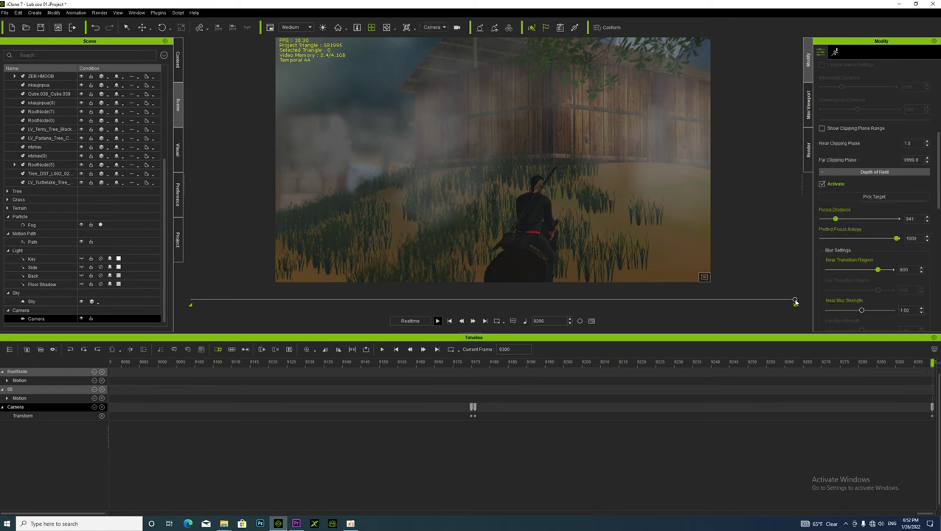
- Scrub back to frame 5373 and set the video render's frame size to HD 1080p (1920x1080)
left_click_drag(745, 299, 541, 301)
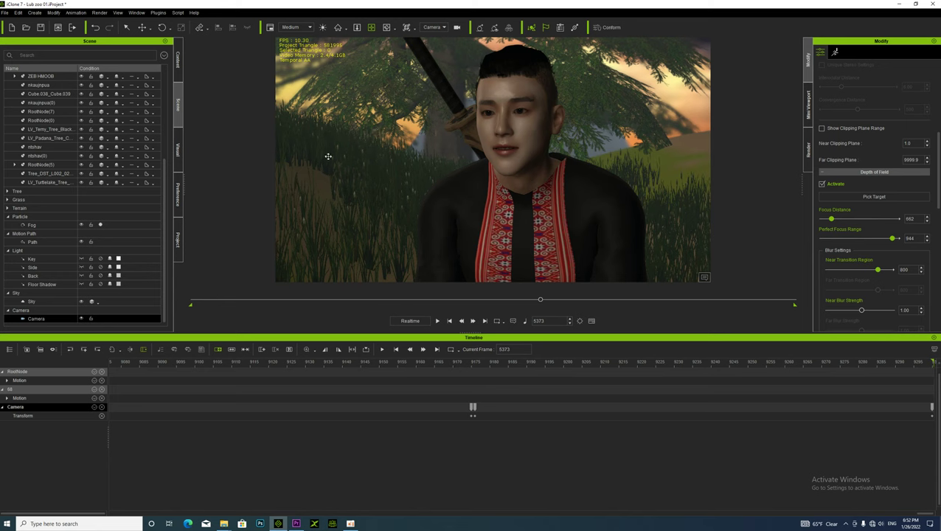
left_click(811, 161)
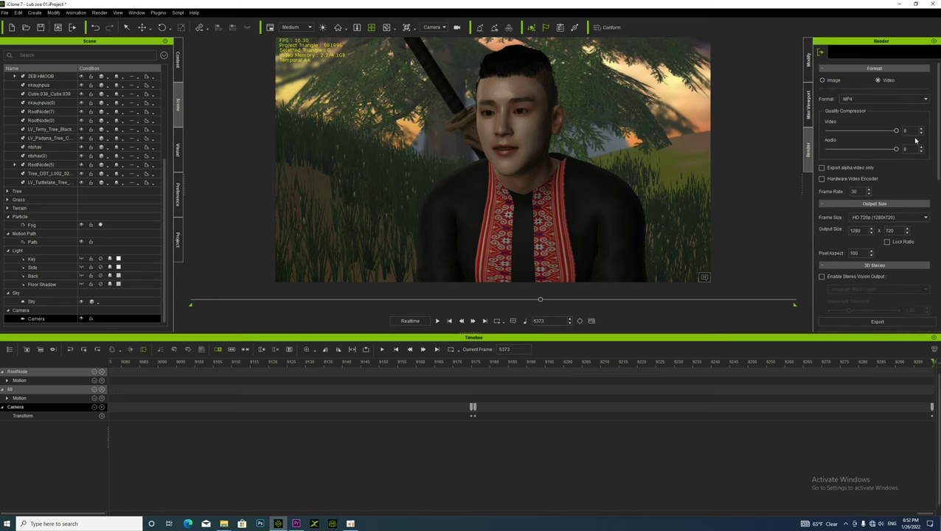
left_click(885, 218)
left_click(860, 248)
left_click(875, 219)
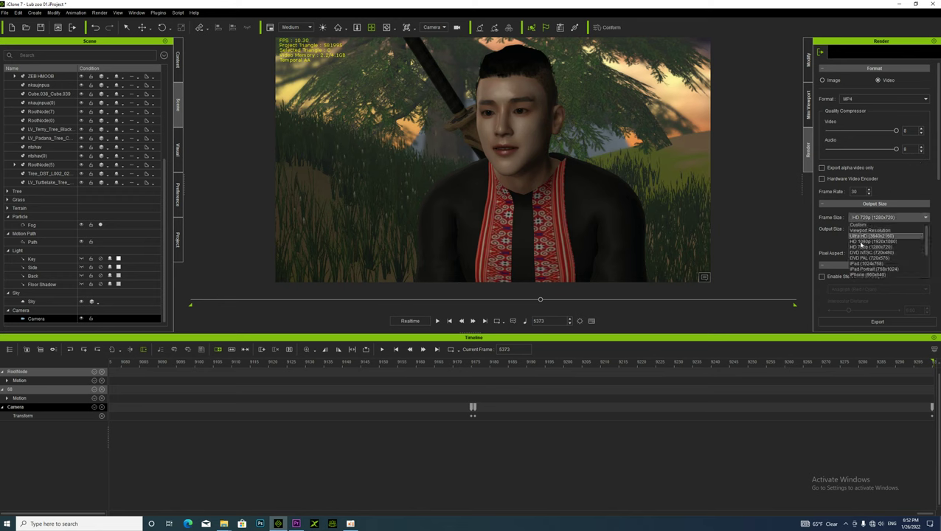
left_click(862, 242)
scroll(839, 240, "down", 4)
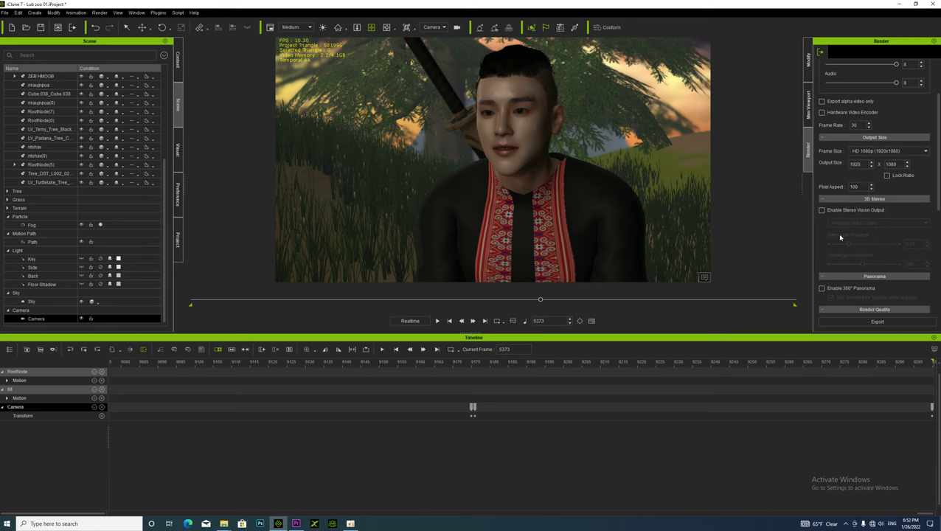
scroll(829, 235, "down", 5)
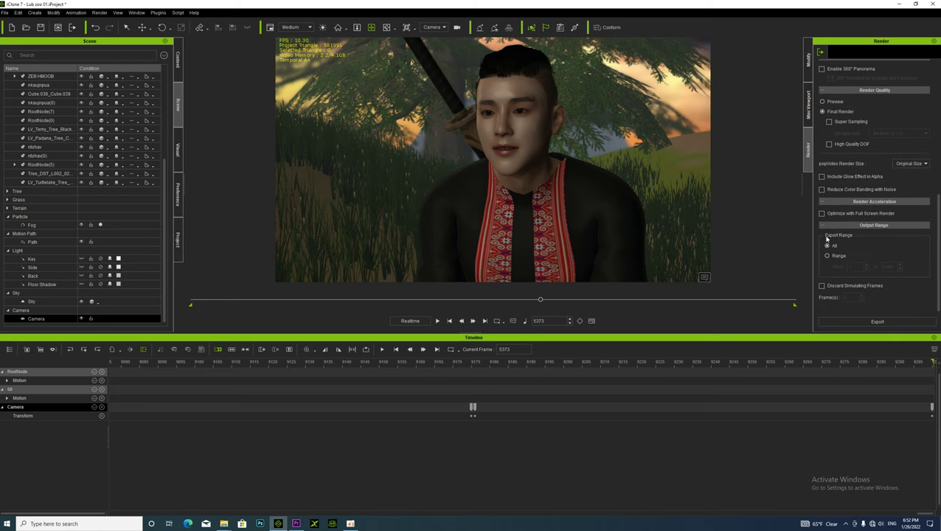
- Export the animation as an MP4 video named 002 in the 023 folder
scroll(832, 245, "up", 9)
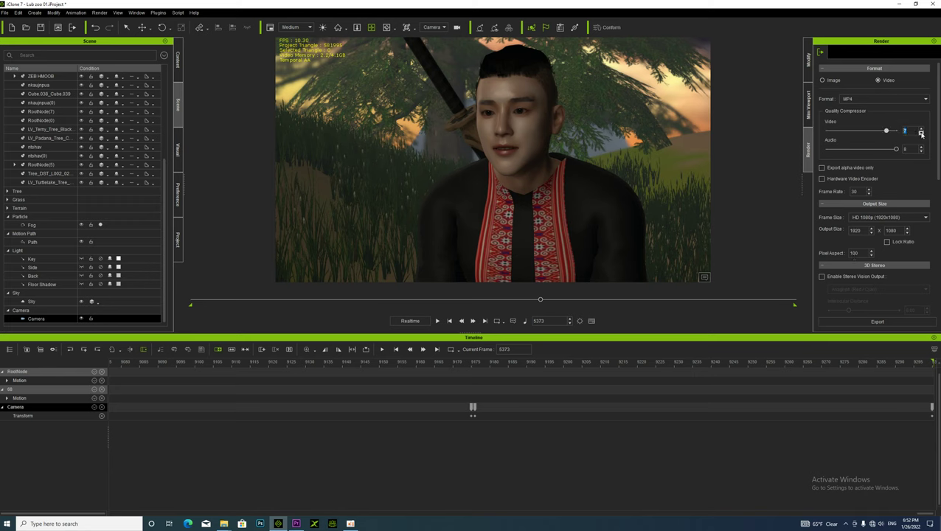
left_click(878, 322)
left_click(85, 81)
double_click(64, 236)
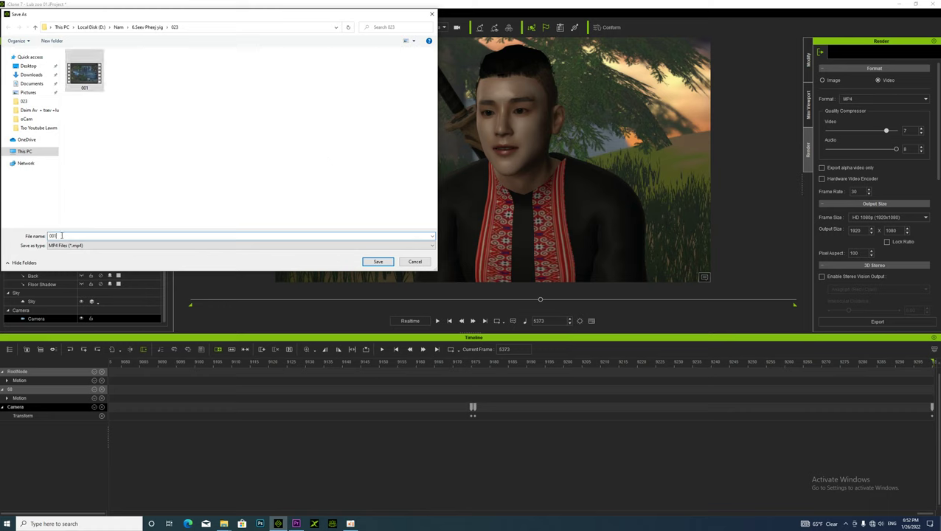
key("BackSpace")
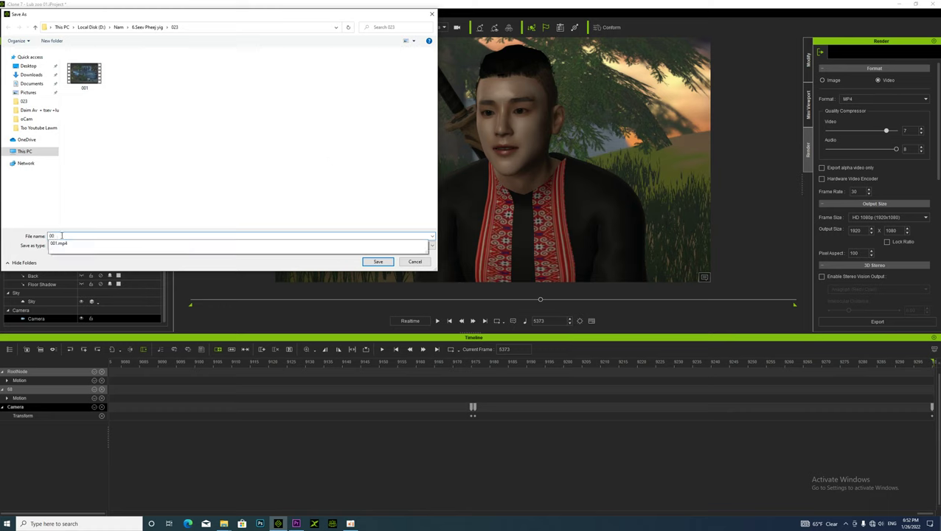
type("2")
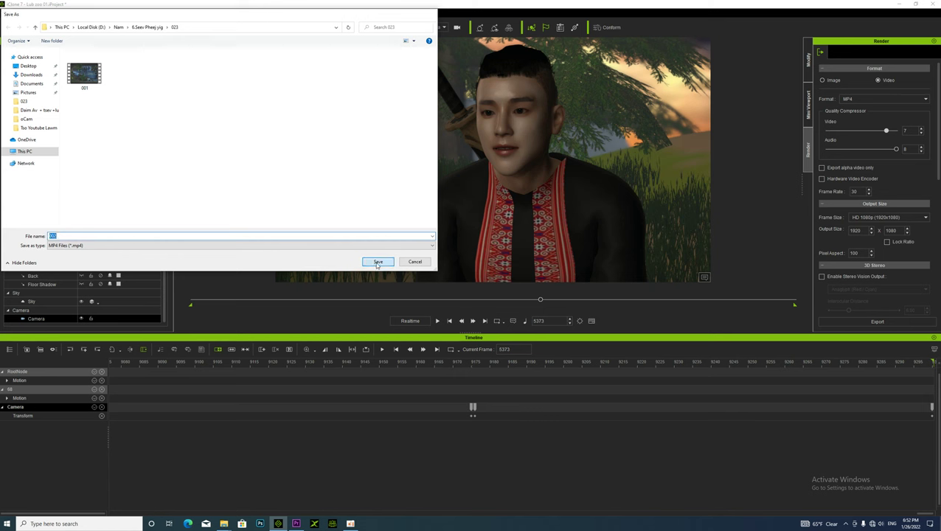
left_click(376, 262)
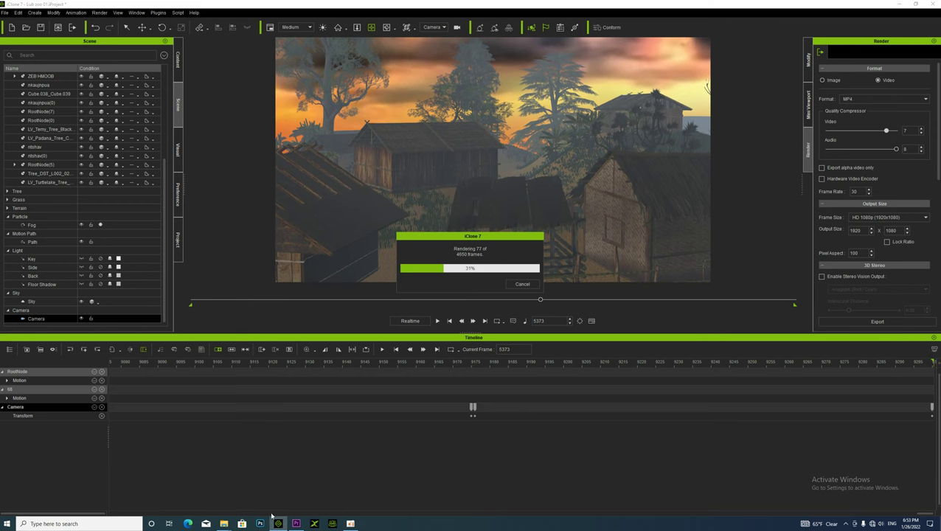
- Switch to File Explorer and go from the Motion-Mu kev folder back up to Local Disk (D:)
mouse_move(228, 525)
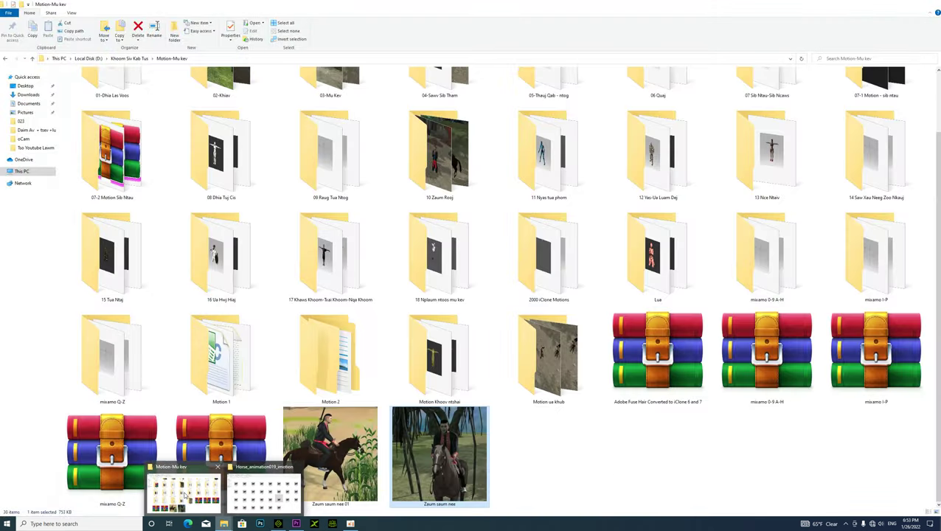
left_click(185, 495)
scroll(430, 262, "up", 1)
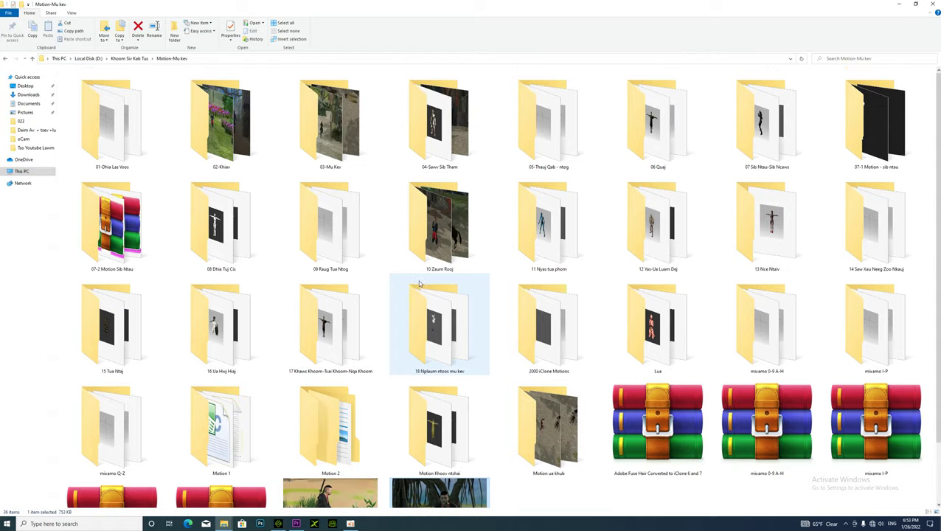
mouse_move(223, 526)
left_click(272, 500)
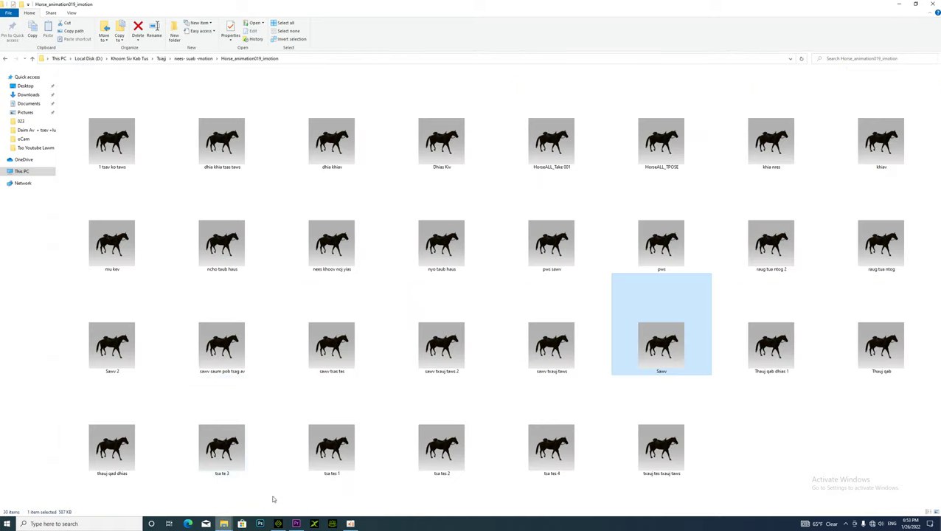
left_click(224, 523)
left_click(184, 493)
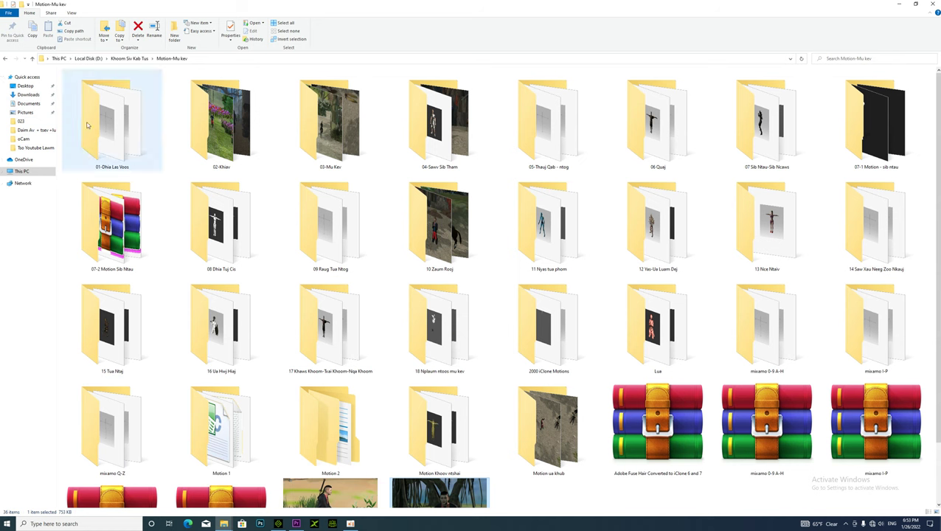
left_click(5, 58)
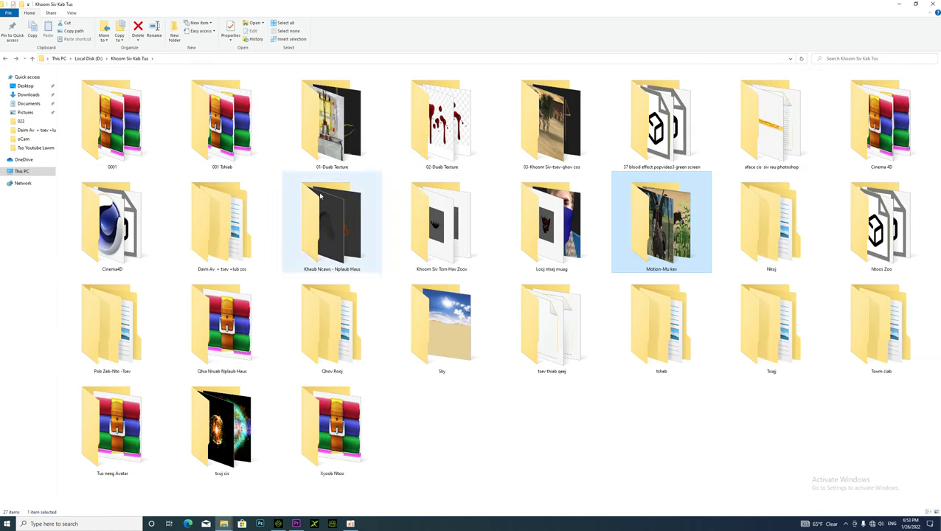
left_click(6, 59)
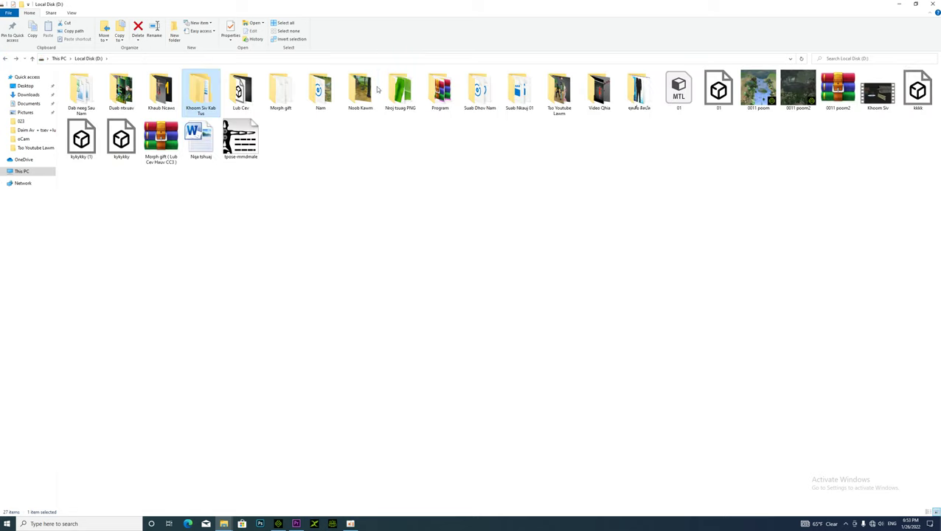
- Open Nam > 6.Seev Pheej yig > 023 and watch the video 001, closing the player at the end
double_click(319, 90)
left_click(665, 138)
double_click(665, 138)
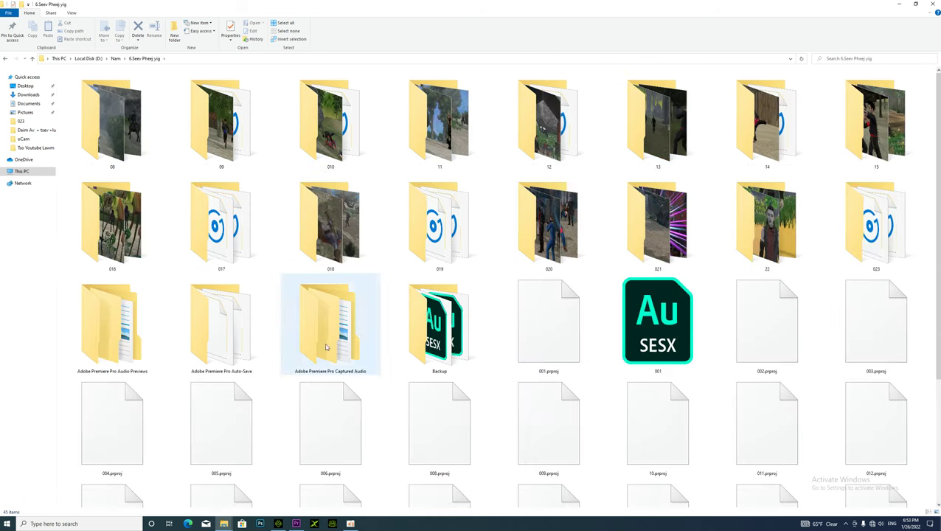
double_click(871, 250)
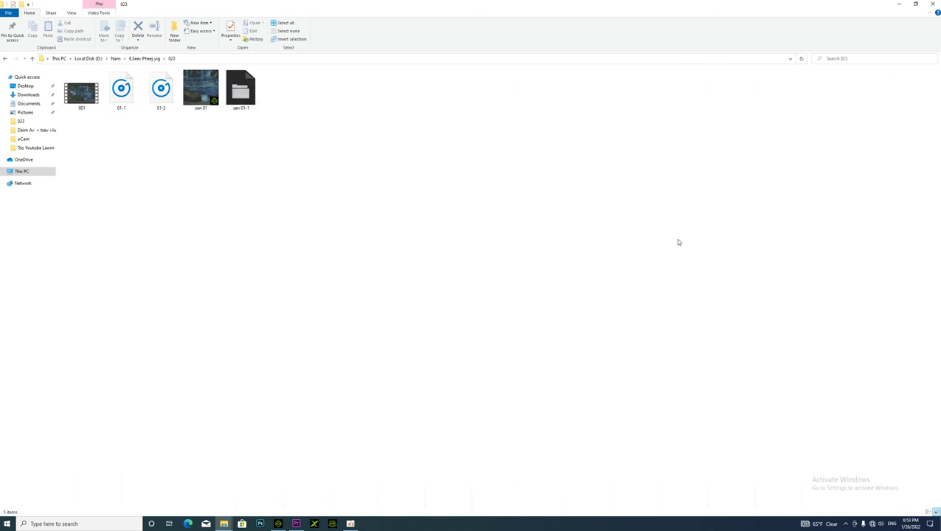
double_click(80, 94)
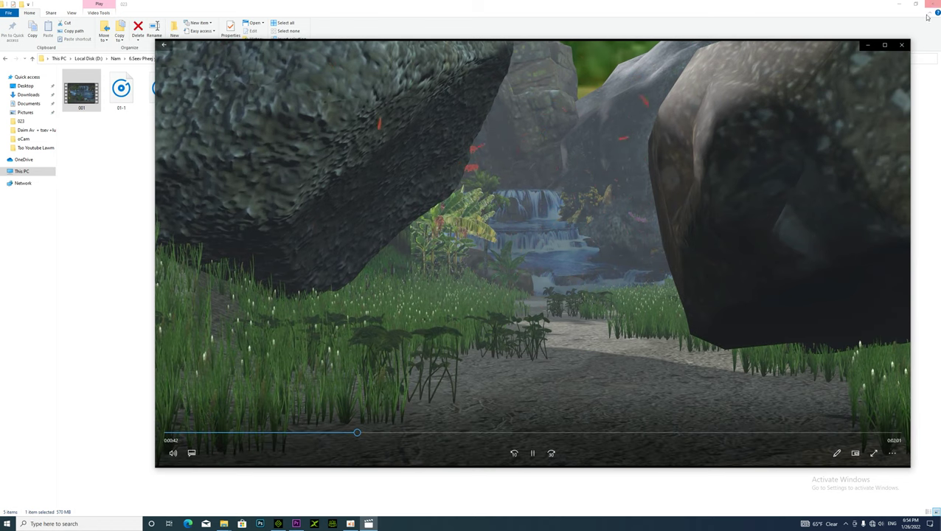
left_click(902, 47)
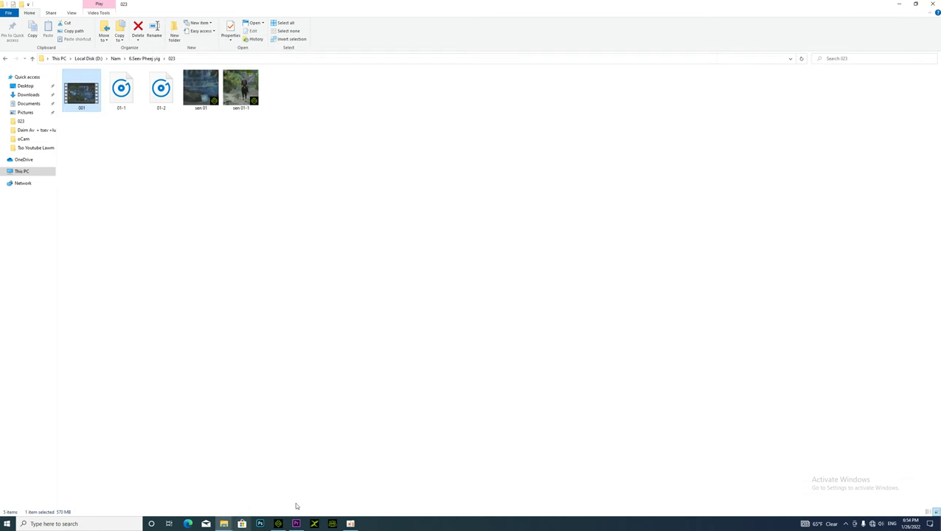
left_click(351, 525)
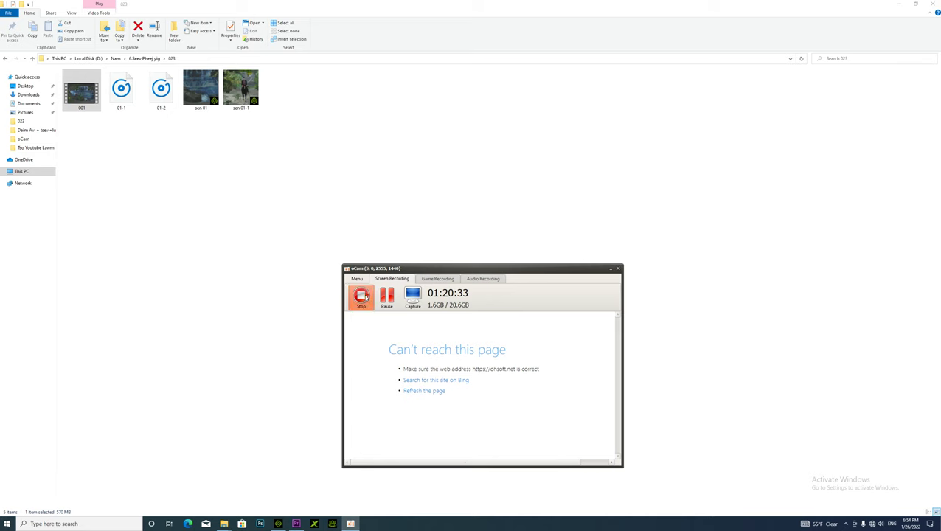
left_click(385, 303)
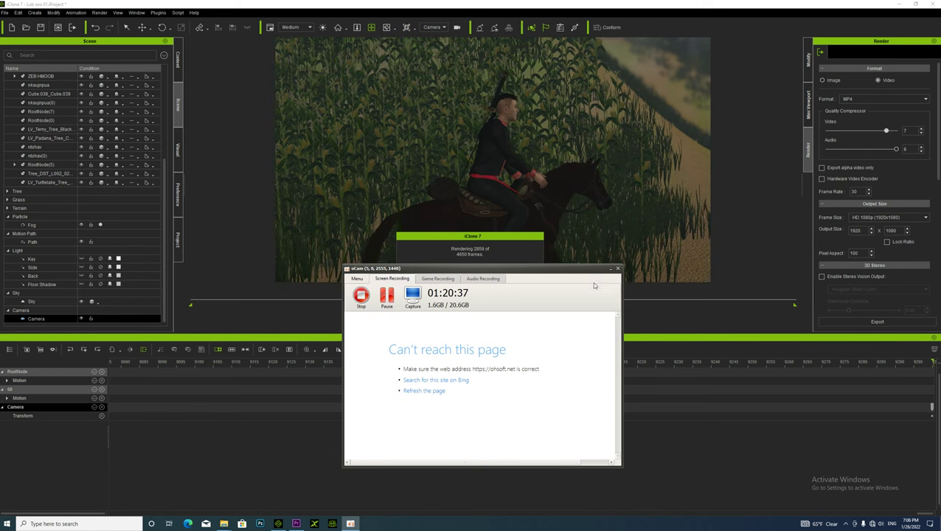
left_click(609, 269)
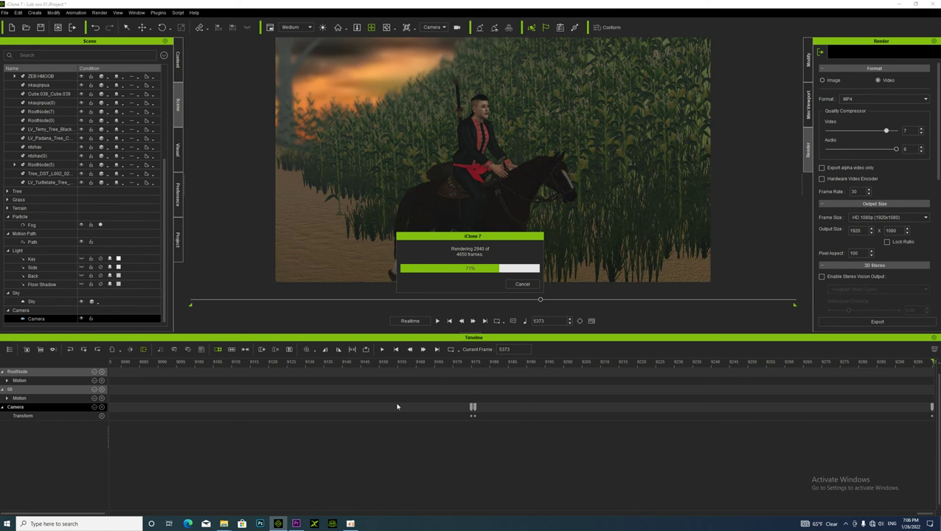
left_click(351, 524)
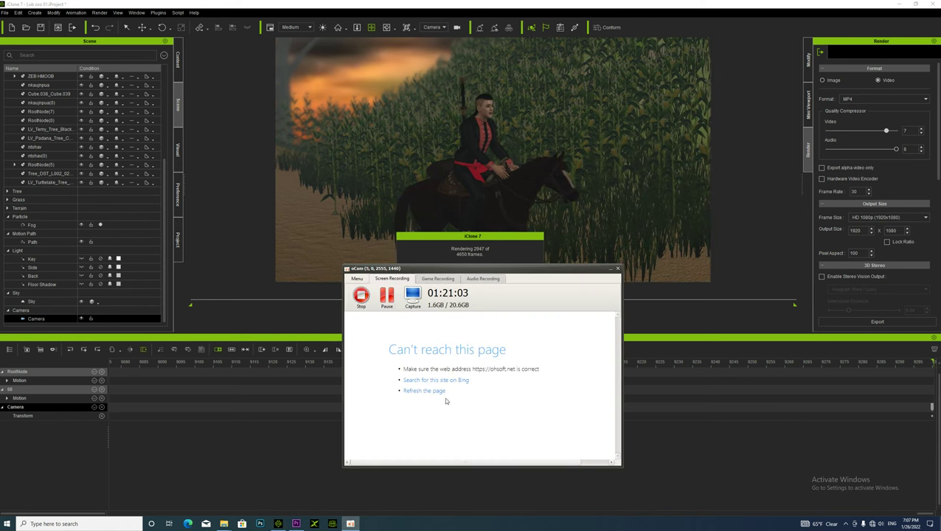
left_click(610, 270)
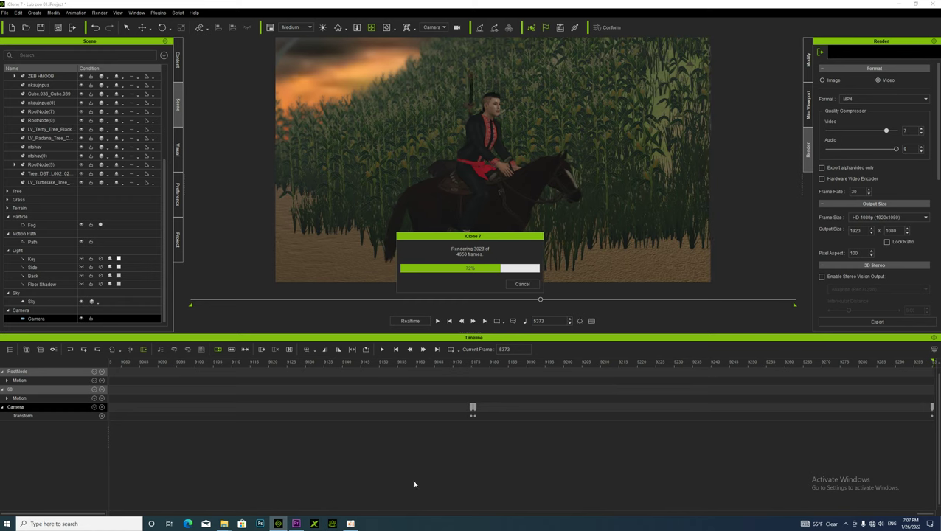
- Switch to File Explorer and open the Suab Dhov Nam folder on Local Disk (D:)
mouse_move(224, 522)
mouse_move(225, 506)
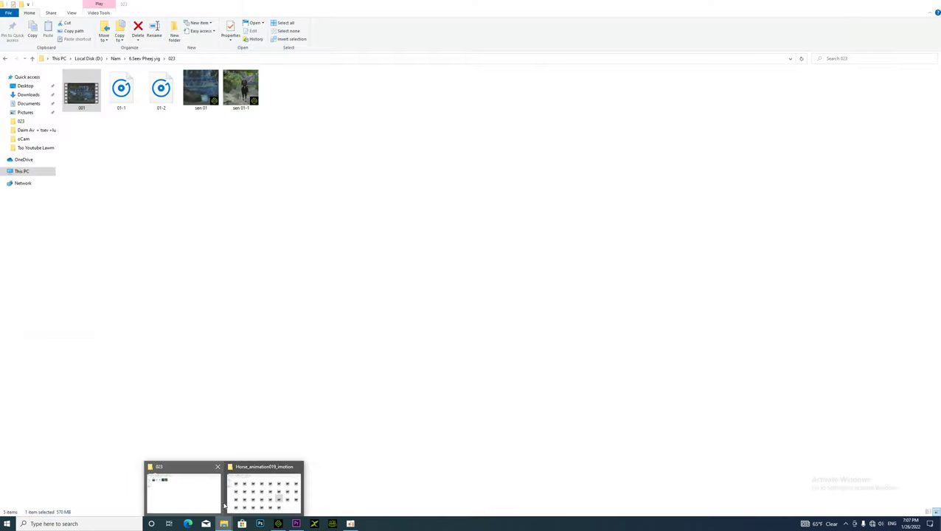
left_click(188, 493)
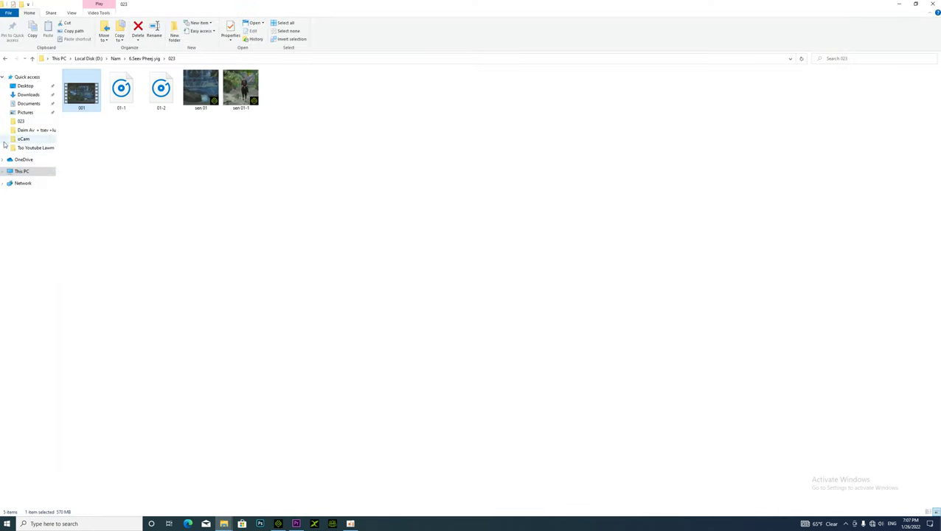
left_click(23, 173)
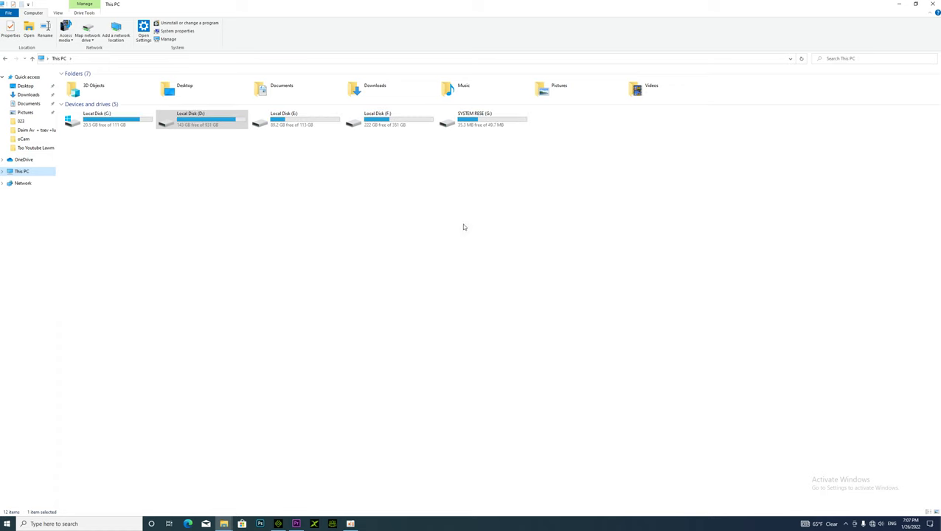
double_click(221, 129)
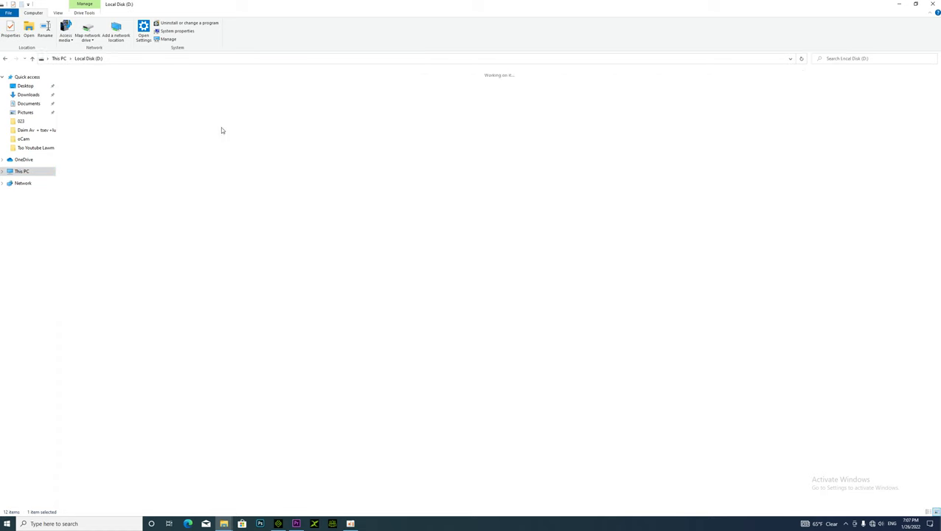
left_click(483, 95)
double_click(481, 95)
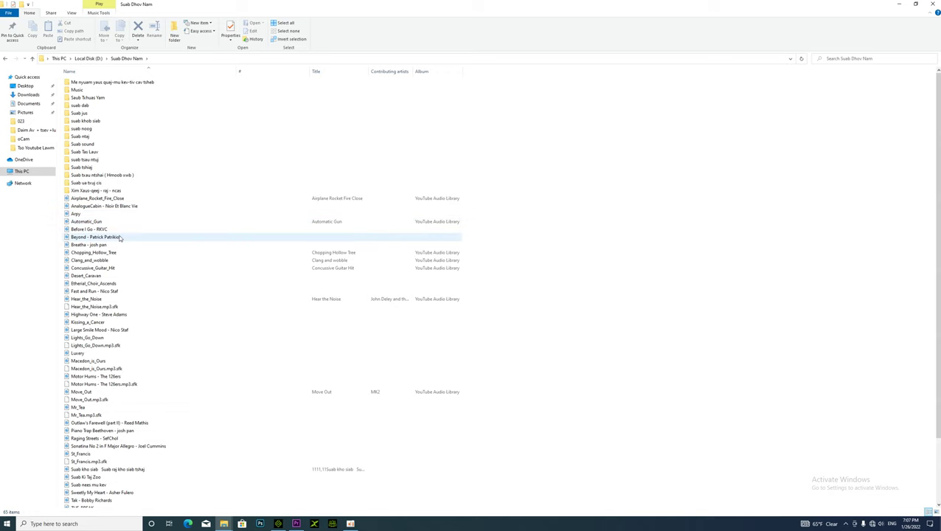
- Play the audio file Suab Ki Taj Zoo and switch back to iClone to watch the render progress
scroll(102, 420, "down", 3)
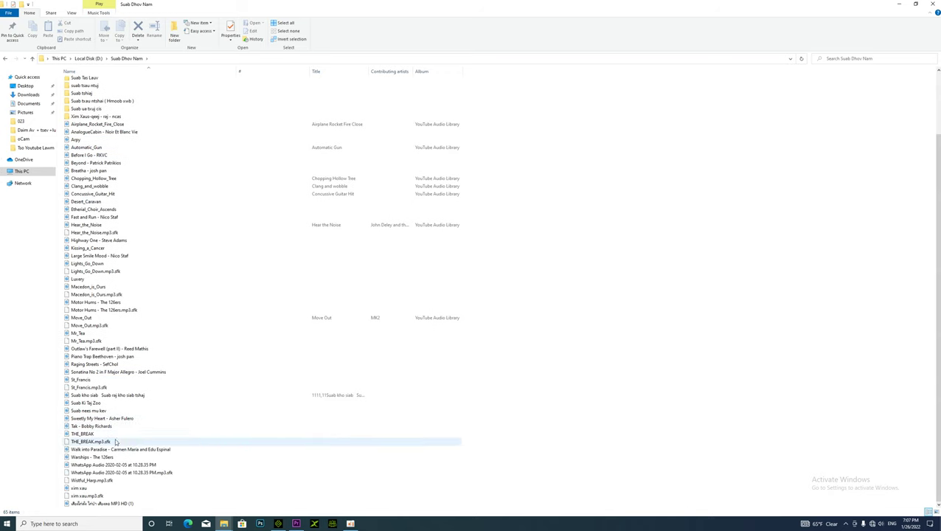
double_click(85, 403)
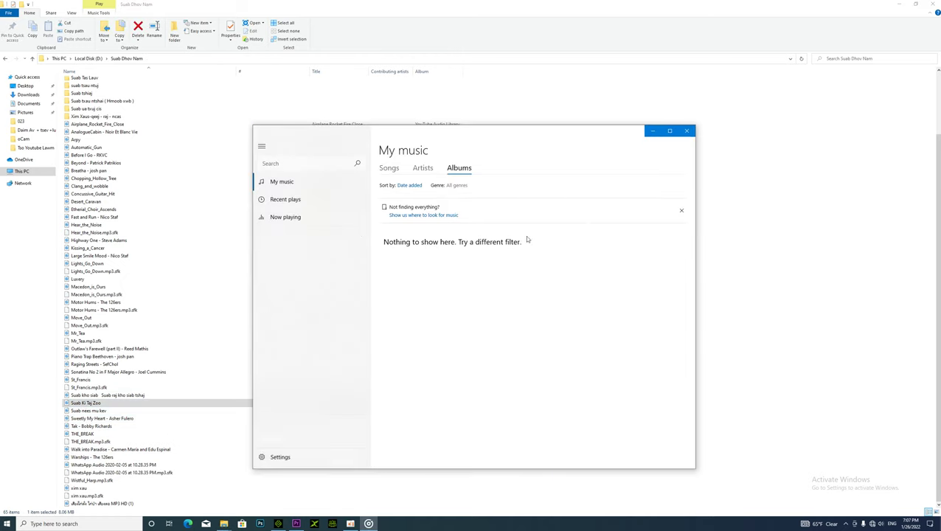
left_click(654, 131)
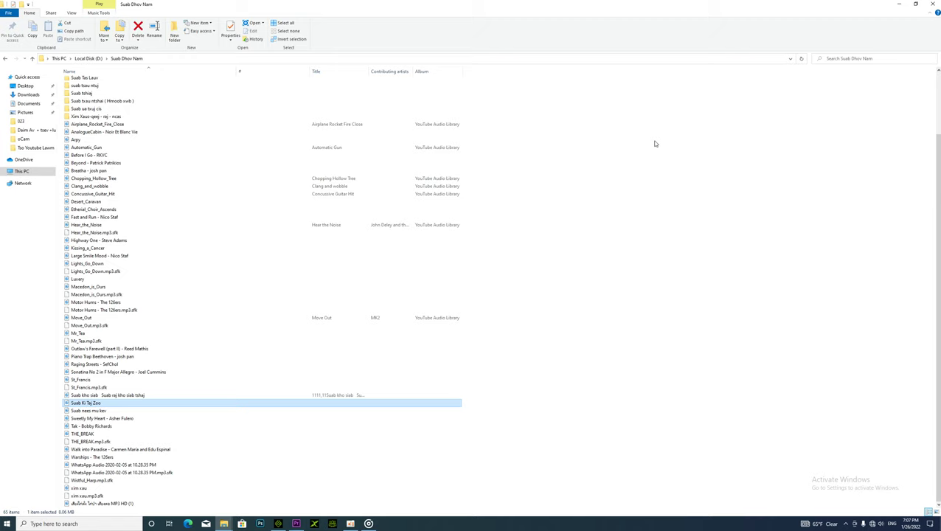
scroll(642, 143, "up", 1)
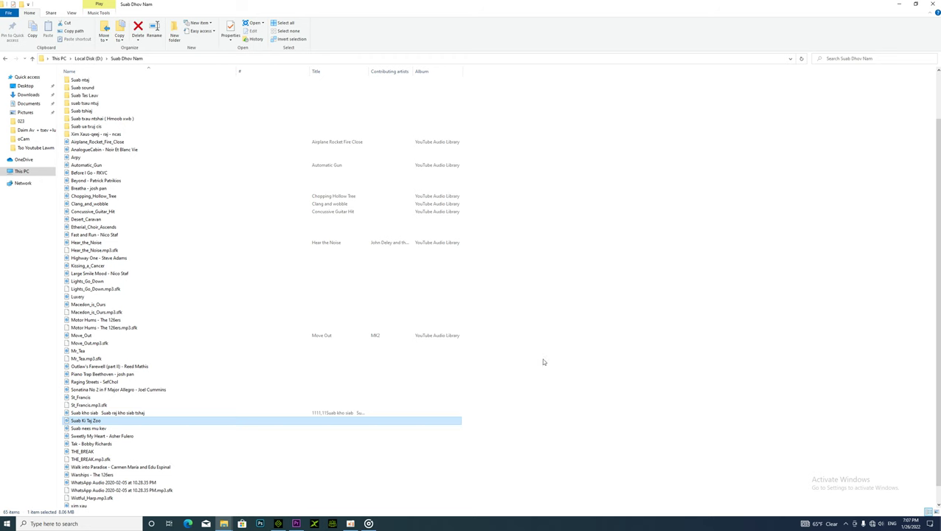
left_click(278, 525)
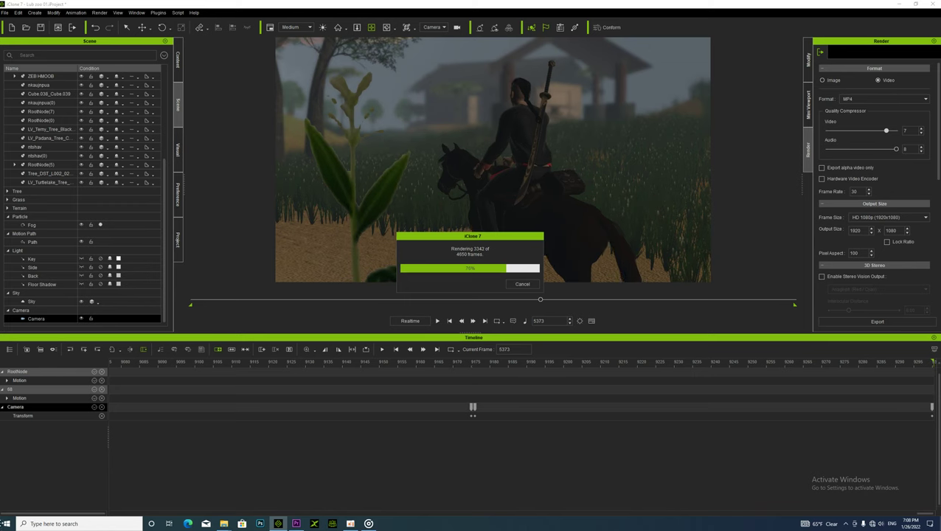
- Return to the Suab Dhov Nam folder, replay Suab Ki Taj Zoo, and switch to iClone to check the running render
mouse_move(369, 524)
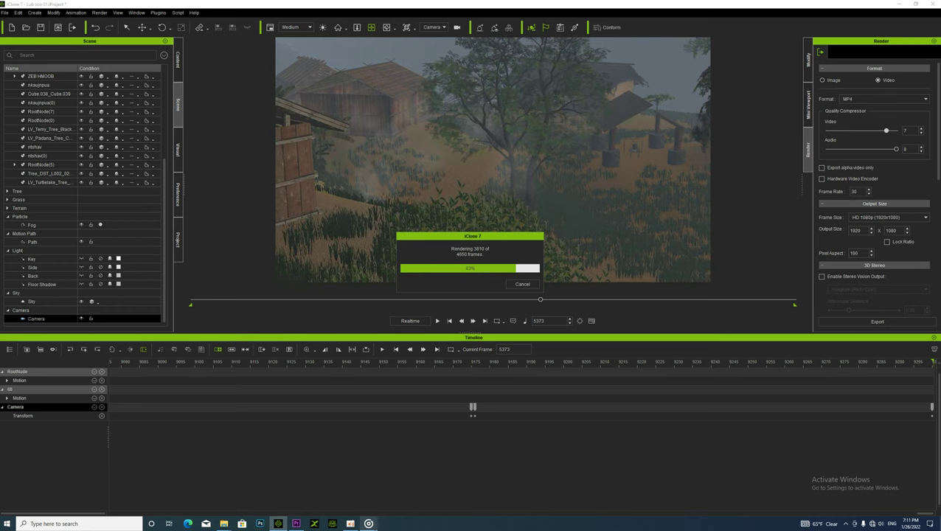
mouse_move(219, 526)
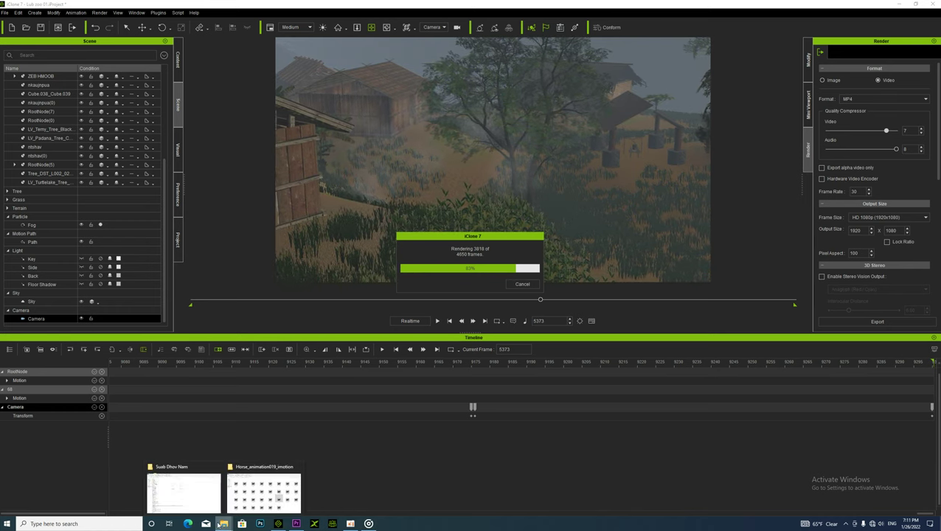
left_click(187, 504)
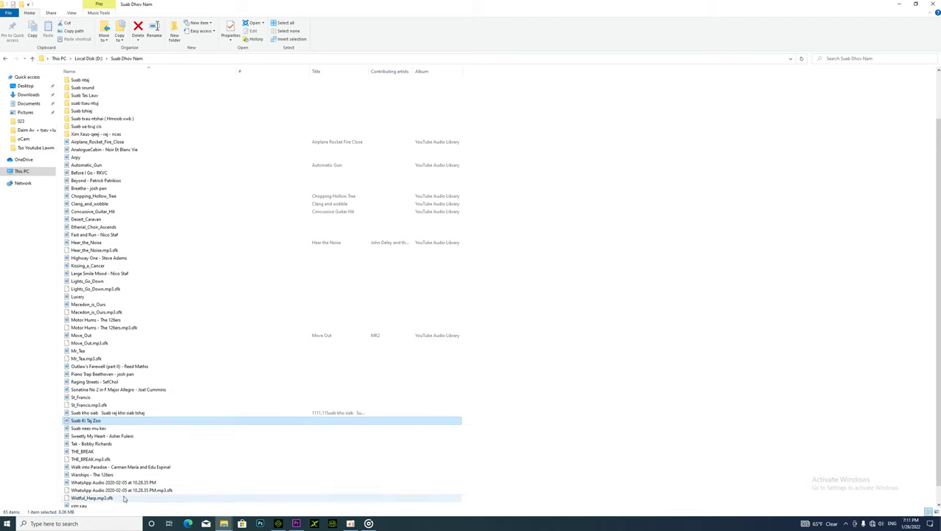
double_click(87, 420)
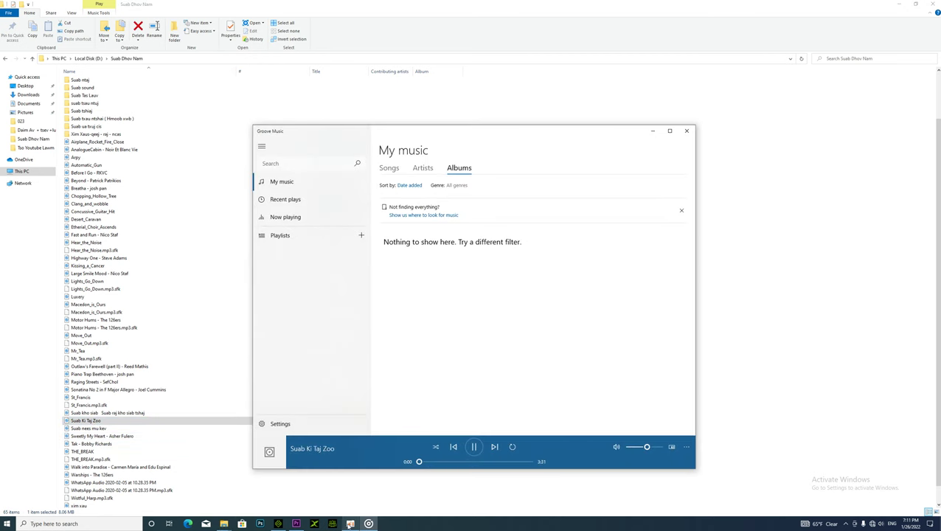
left_click(278, 524)
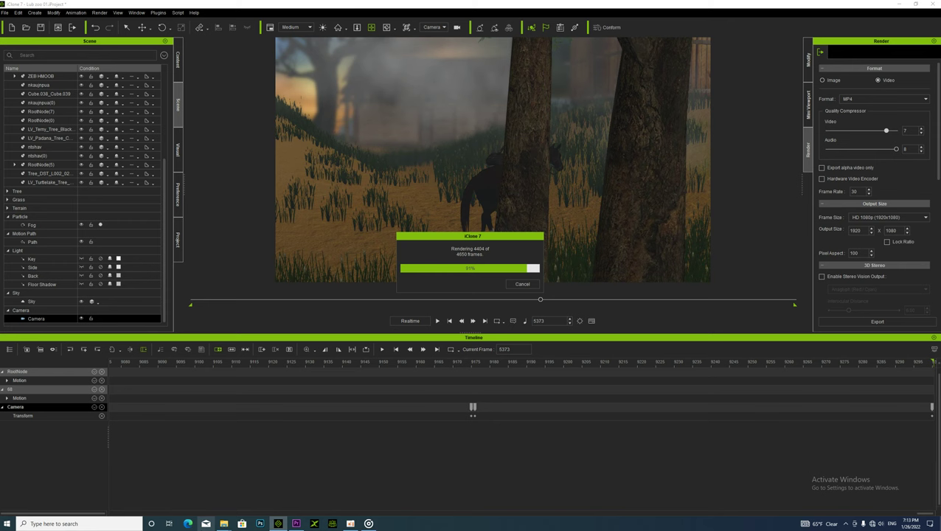
left_click(351, 524)
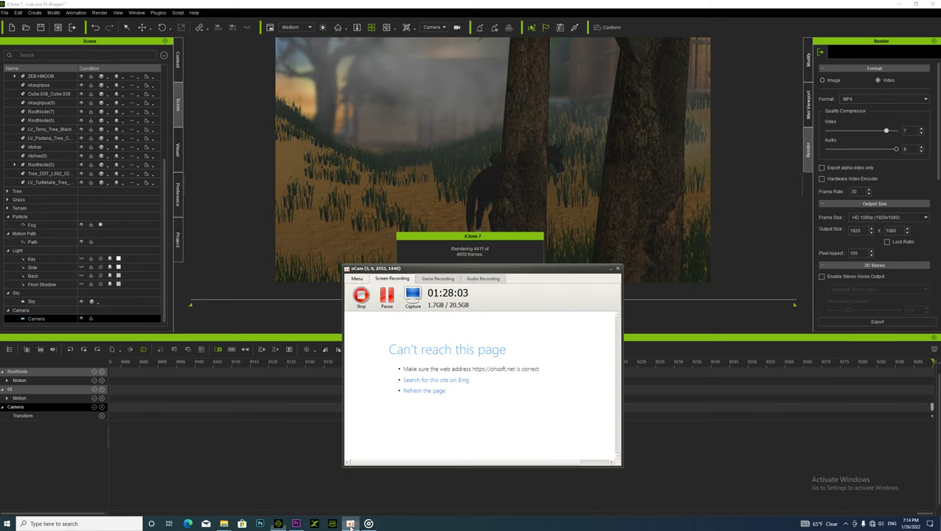
left_click(609, 268)
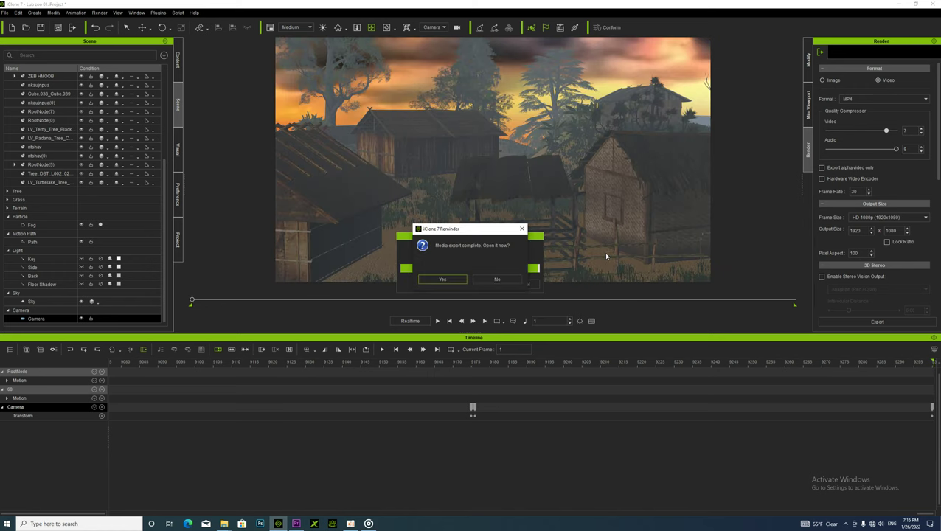
- Open the finished export, video 002, watch it full screen and close the player
left_click(442, 280)
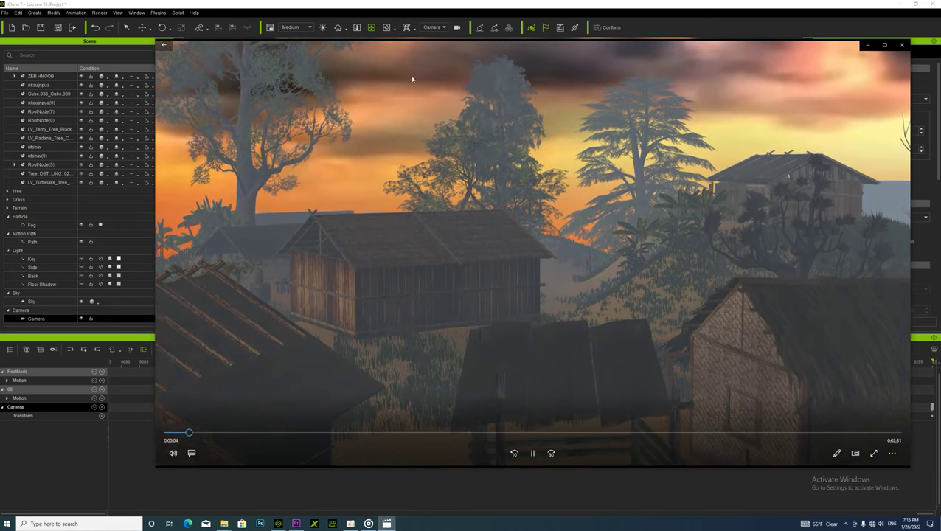
double_click(526, 188)
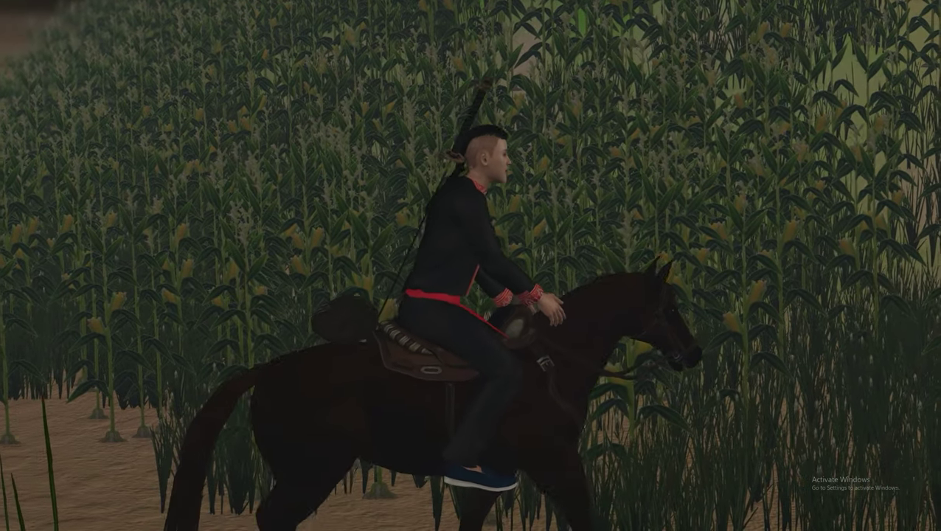
mouse_move(527, 179)
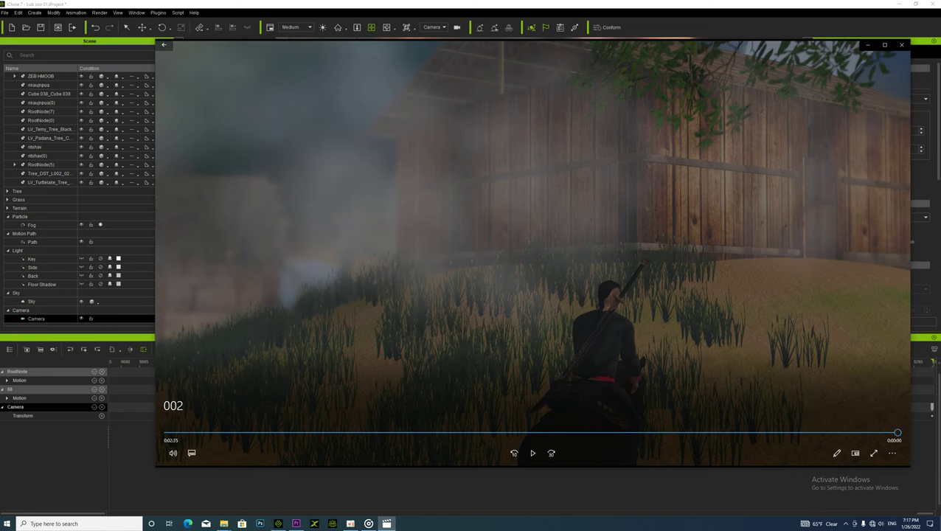
left_click(903, 45)
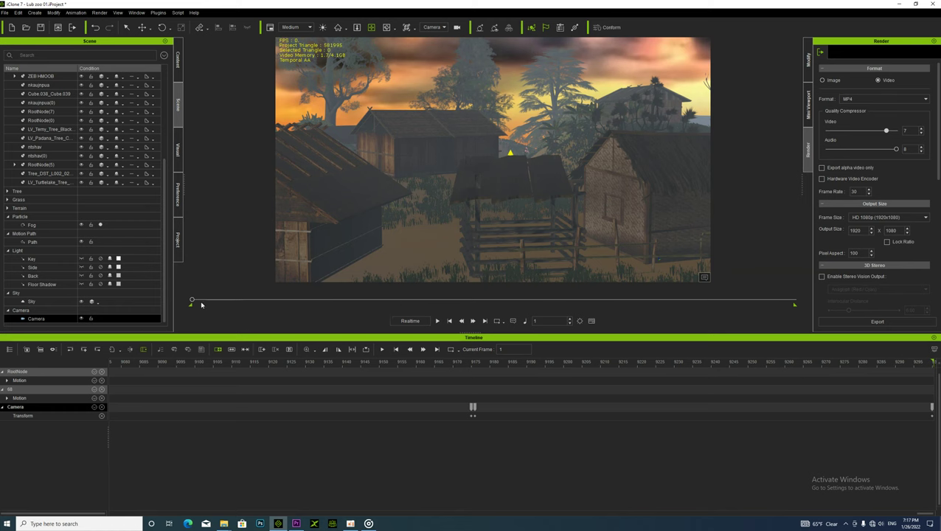
- Scrub the animation from the first frame to the last and return to frame 1
left_click_drag(191, 301, 578, 299)
left_click_drag(642, 267, 813, 298)
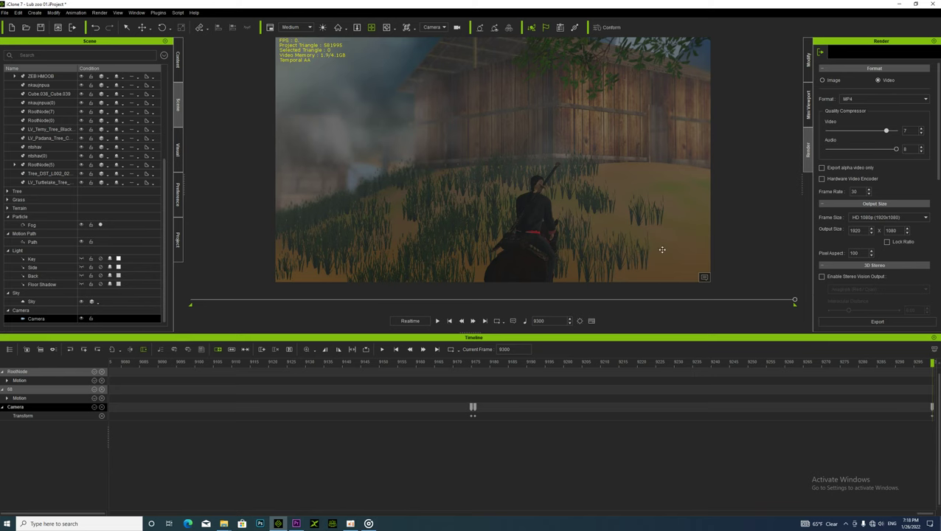
left_click_drag(796, 302, 140, 339)
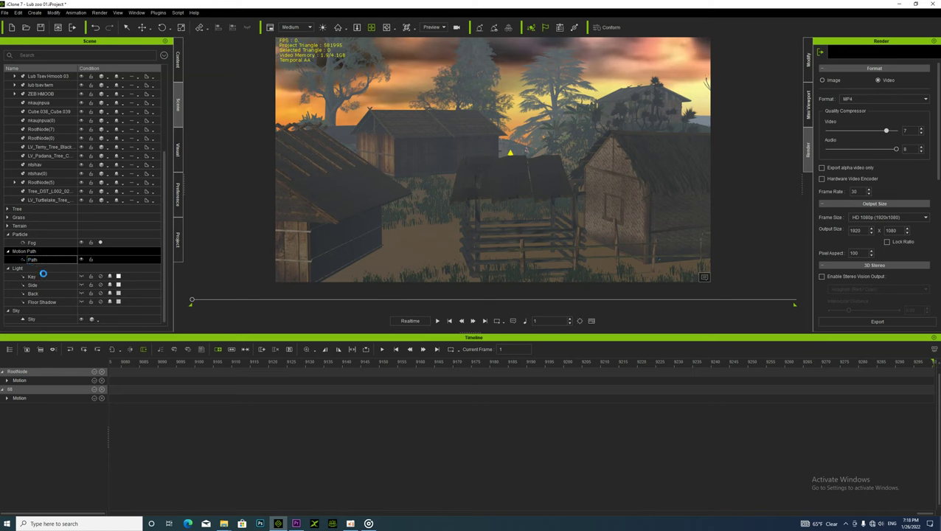
- Delete the Camera and the motion Path from the scene
left_click(44, 276)
left_click(53, 370)
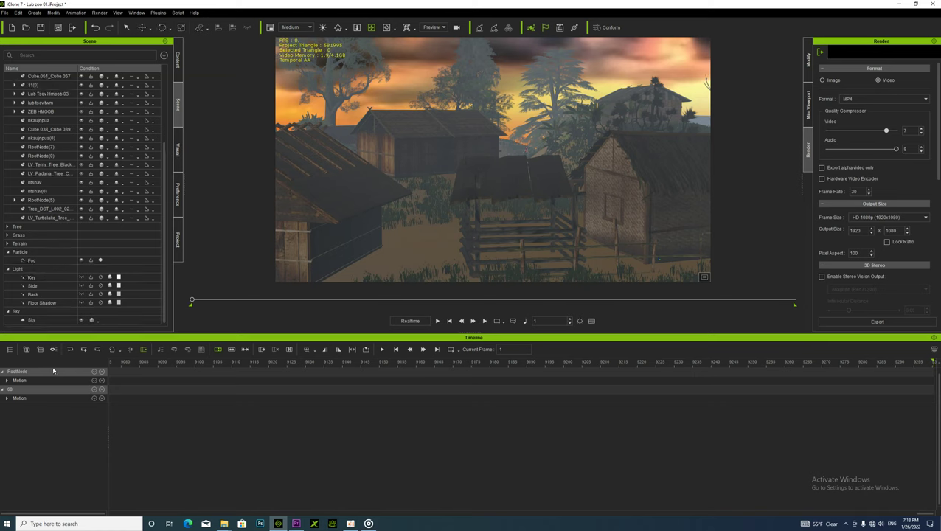
- Select the rider 68, view him from the front and show the full length of the timeline tracks
left_click(18, 391)
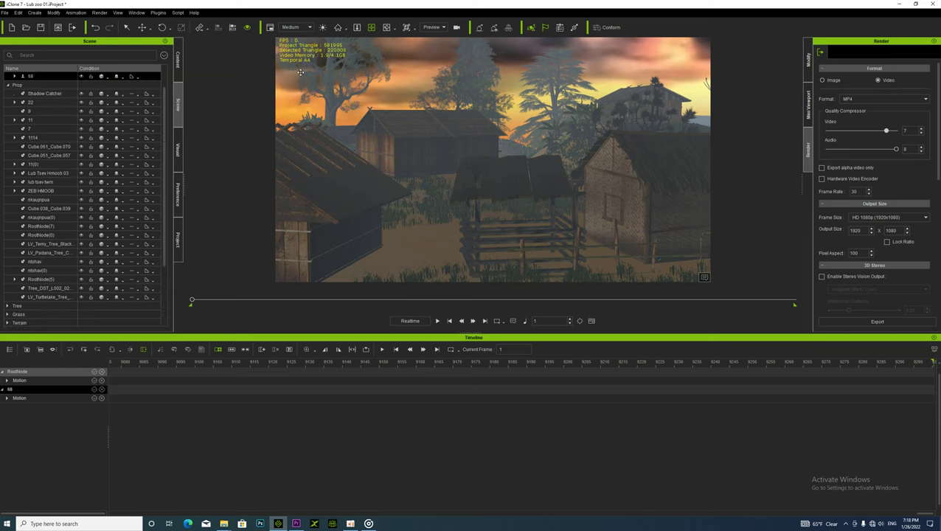
left_click(338, 28)
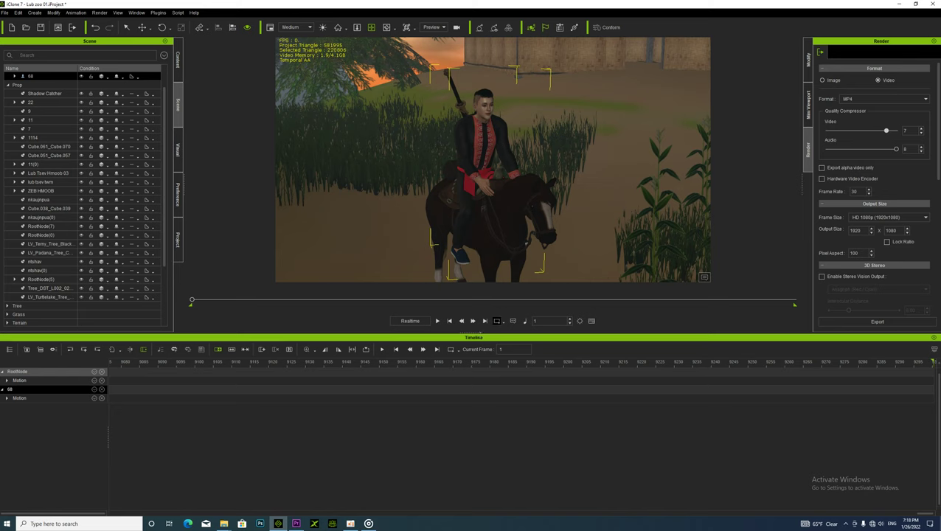
scroll(391, 413, "down", 8)
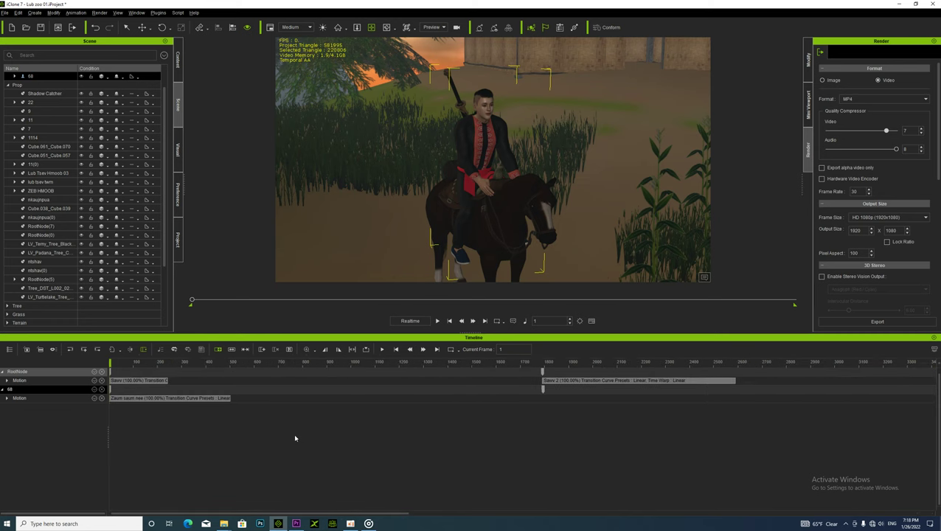
scroll(296, 438, "down", 5)
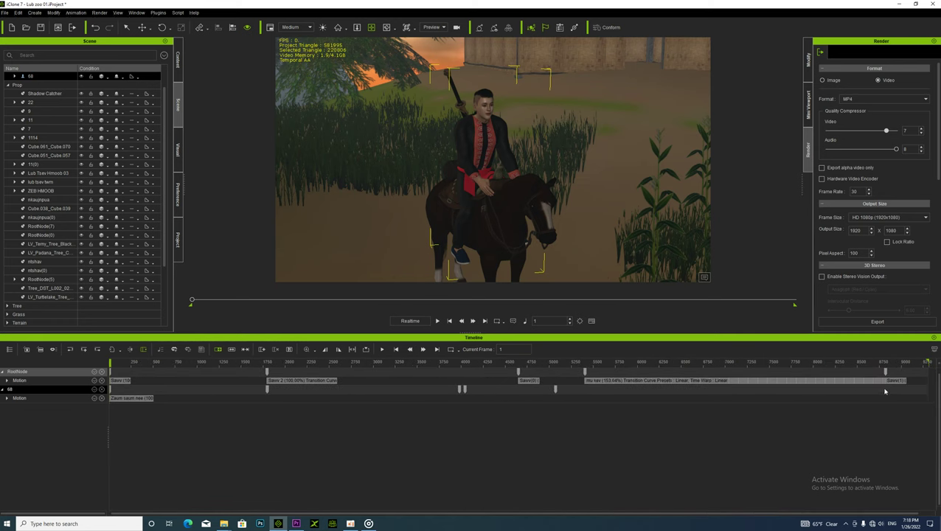
- Try clearing all keys and motion clips on the rider 68's tracks and undo the deletion
left_click_drag(915, 390, 53, 425)
key("Delete")
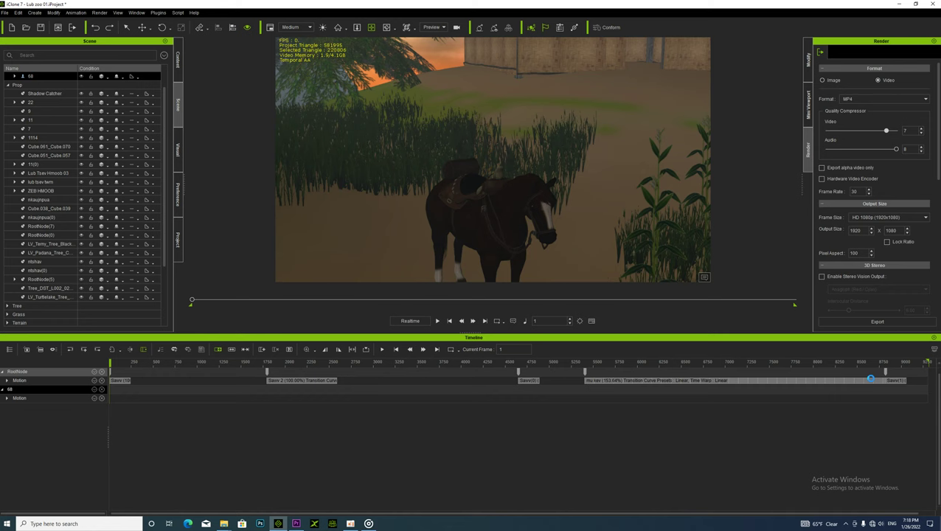
key("ctrl+z")
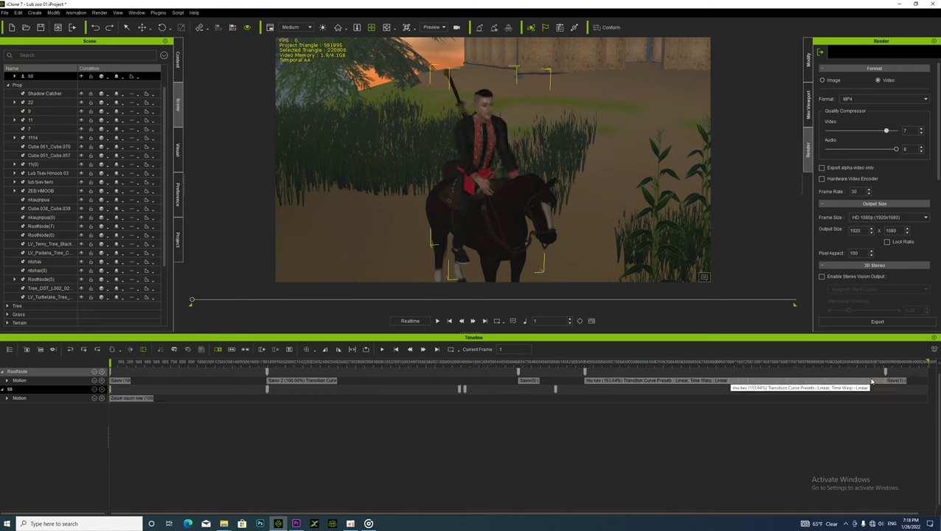
- Delete all later keys and motion clips of RootNode and 68, keeping only the ones at the timeline's start
left_click_drag(736, 408, 258, 378)
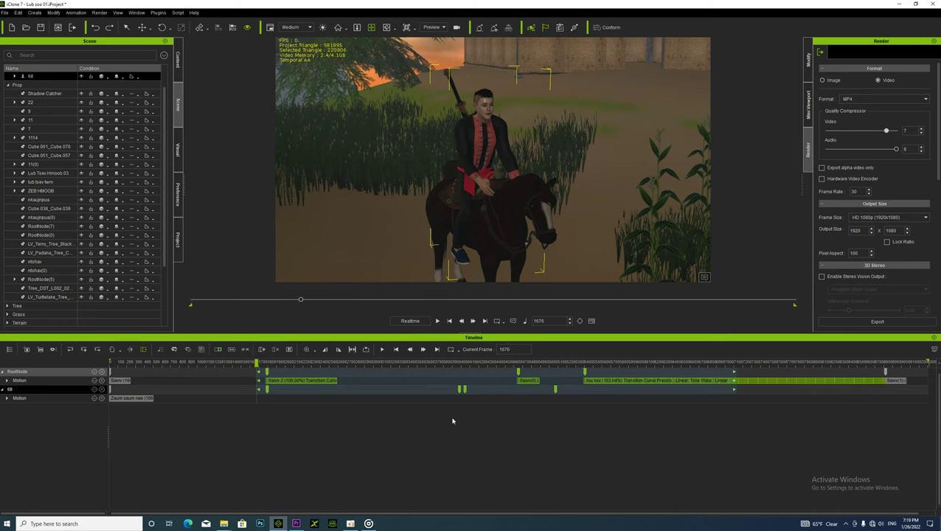
key("Delete")
left_click_drag(128, 400, 83, 402)
left_click(893, 380)
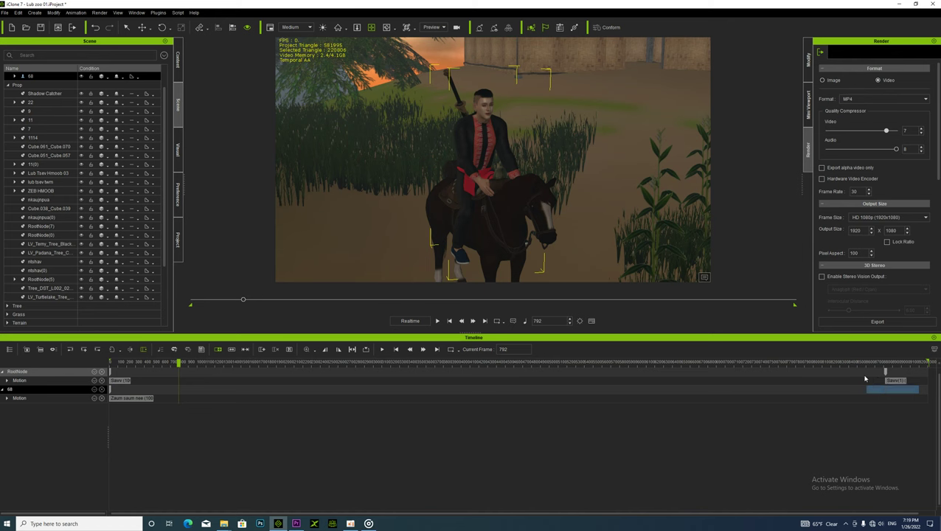
left_click_drag(903, 428, 875, 376)
key("Delete")
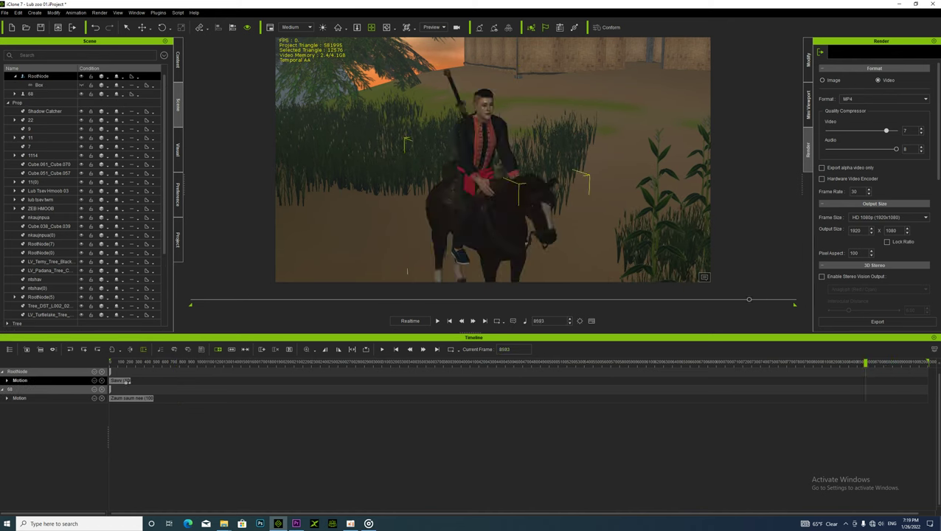
- Delete RootNode's remaining first motion clip and return to frame 1
left_click(121, 381)
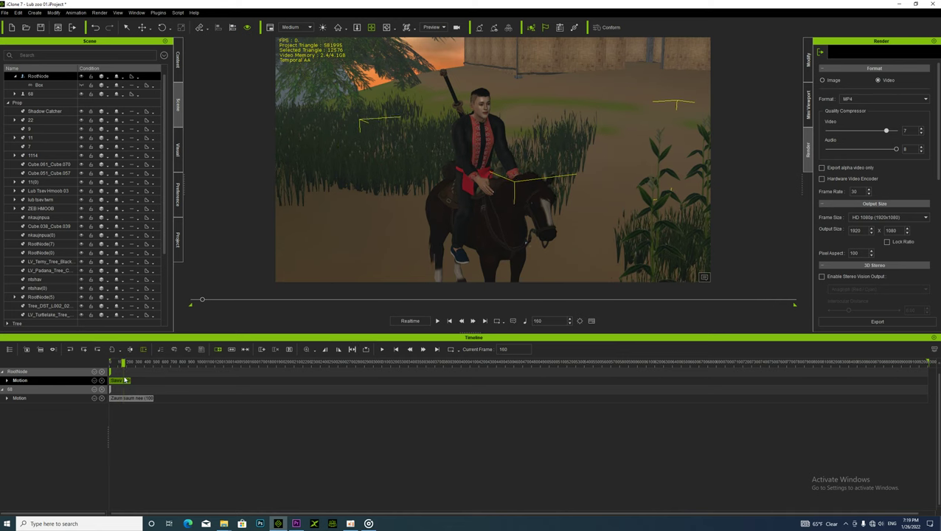
key("Delete")
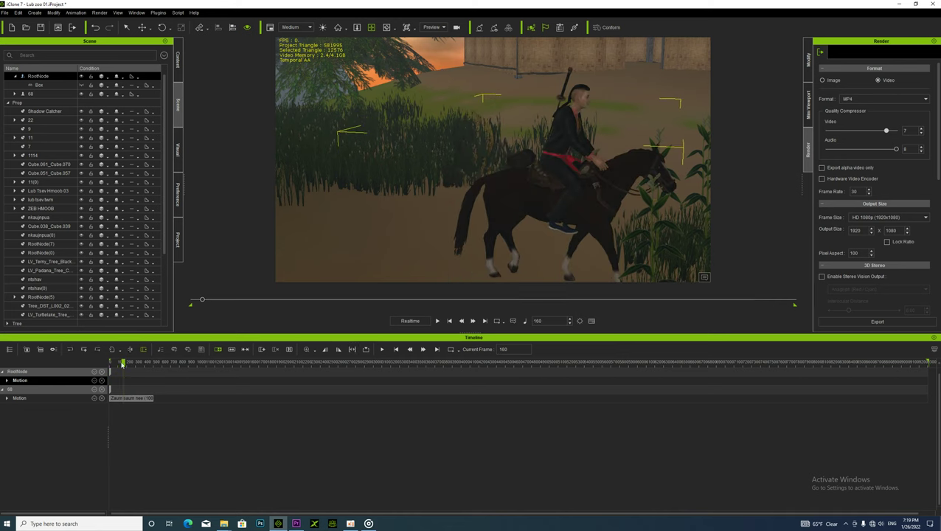
left_click(111, 363)
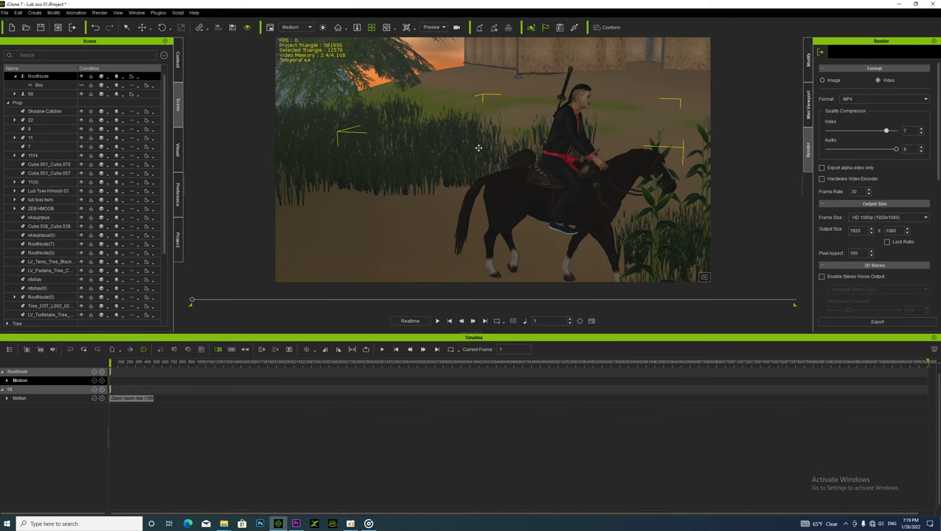
- View the horse and rider from behind and move the horse forward onto the dirt path past the cornfield
right_click_drag(386, 98, 487, 196)
right_click_drag(458, 237, 450, 256)
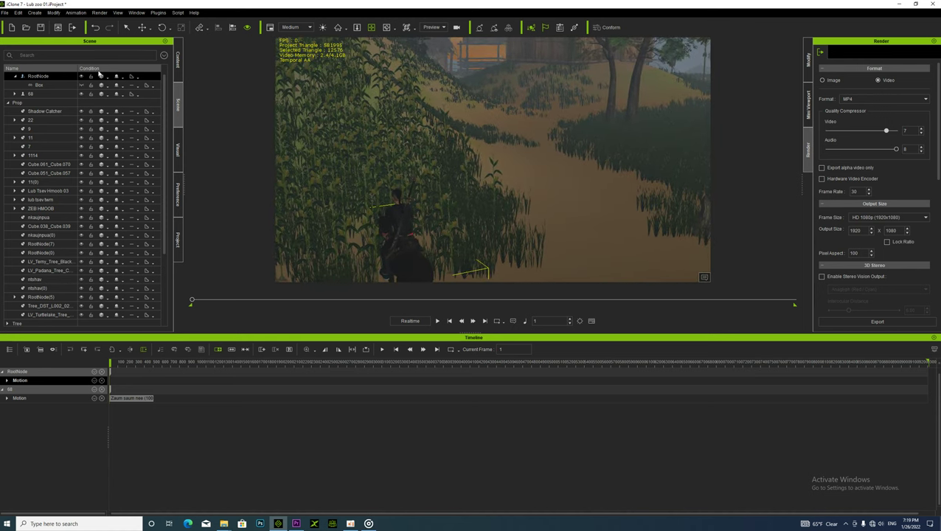
left_click(144, 27)
right_click_drag(317, 185, 366, 286)
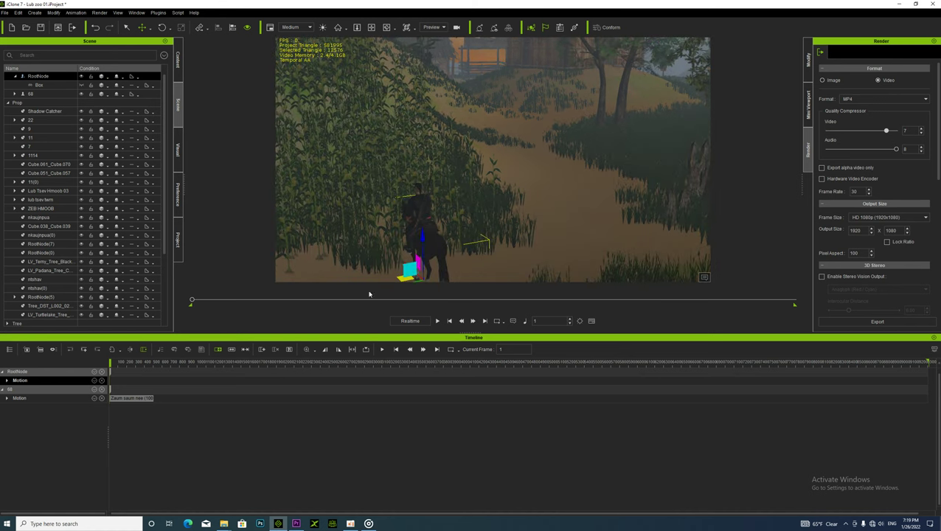
right_click_drag(436, 233, 383, 260)
left_click_drag(386, 275, 552, 158)
left_click_drag(556, 224, 492, 191)
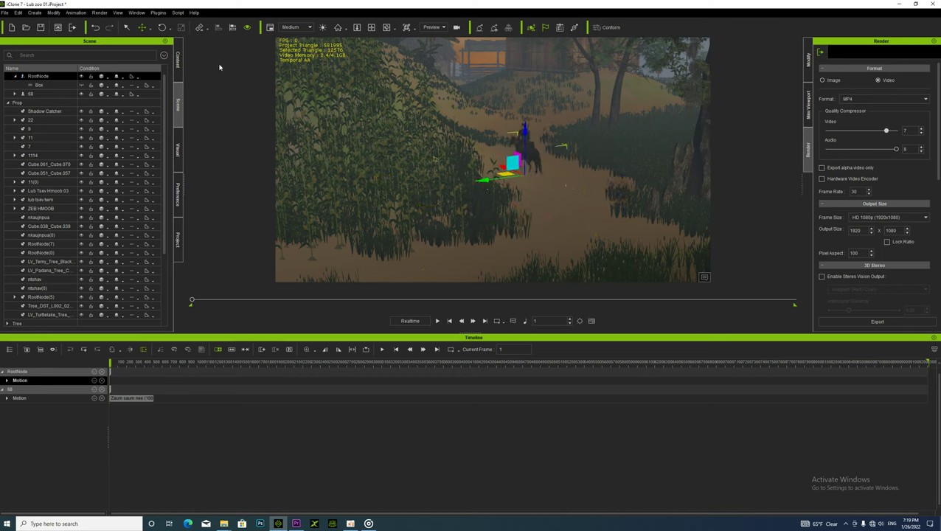
- Shift the horse sideways away from the cornfield toward the middle of the dirt path
left_click(151, 30)
left_click(151, 31)
left_click(149, 30)
left_click(148, 52)
left_click_drag(485, 180, 507, 177)
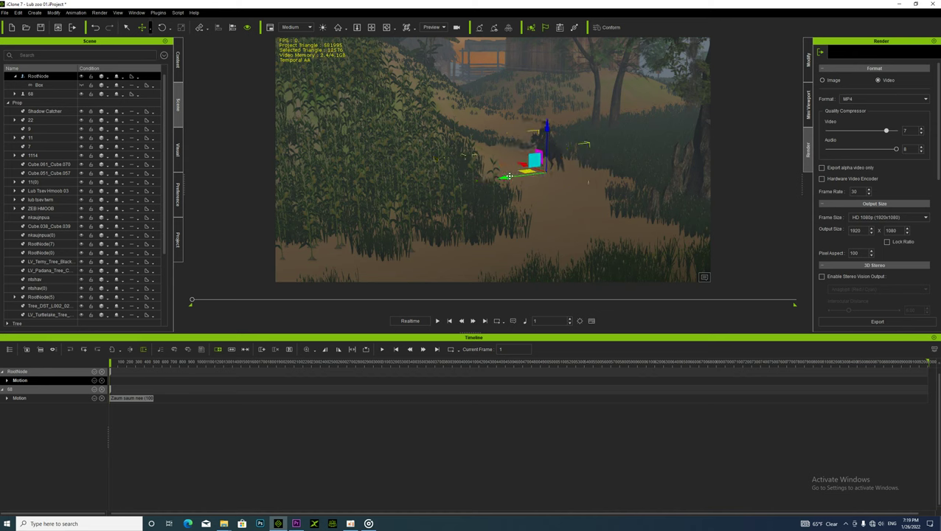
- Turn the horse about its vertical axis to face up the path and move it farther uphill
left_click(162, 28)
left_click_drag(546, 179, 536, 178)
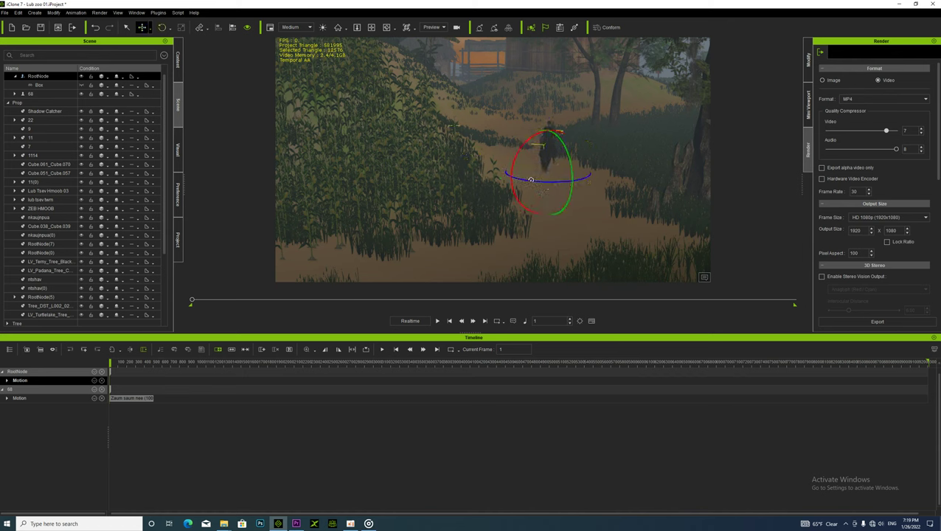
left_click(170, 31)
left_click(177, 53)
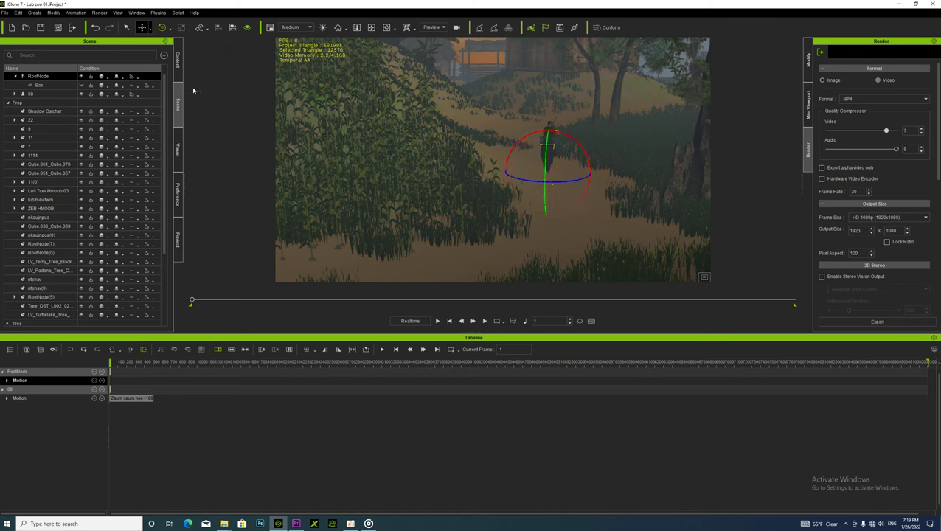
left_click(143, 28)
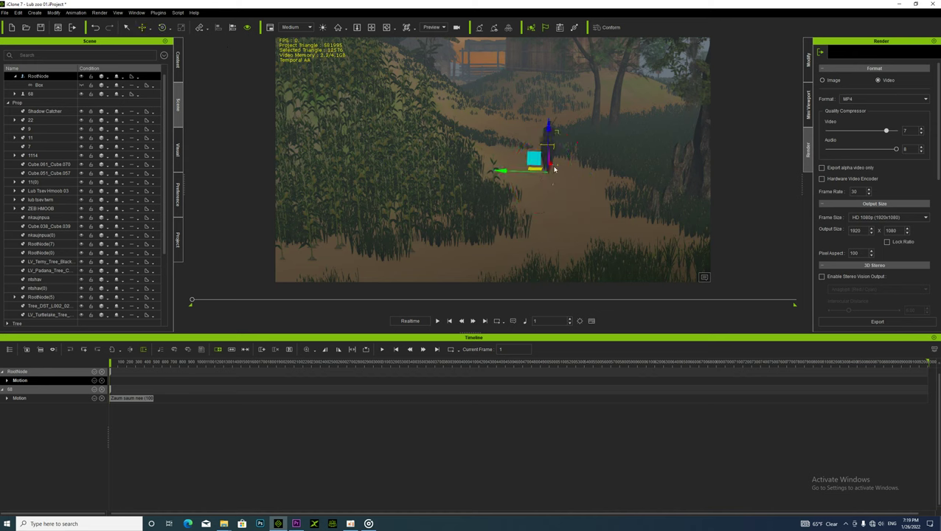
left_click_drag(564, 154, 593, 124)
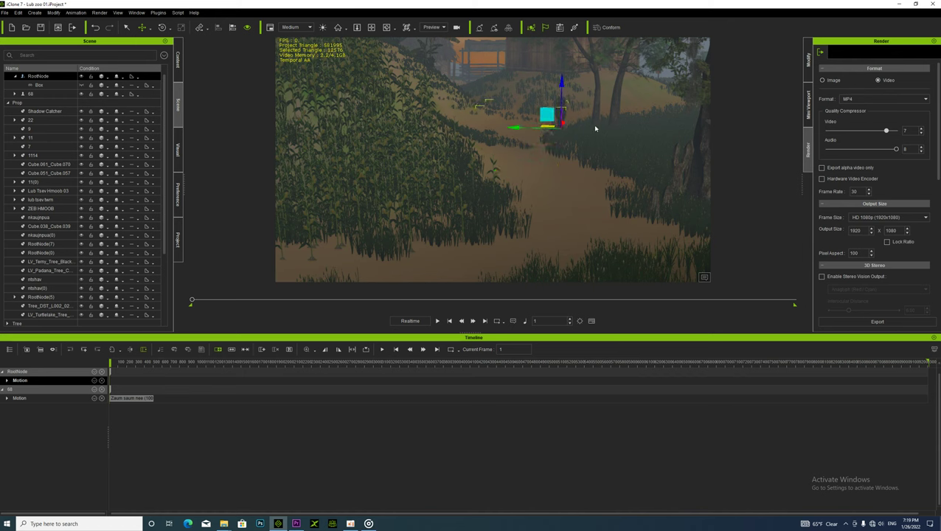
- View the horse from behind at its new place and rotate it slightly about the vertical axis to follow the trail
left_click(341, 28)
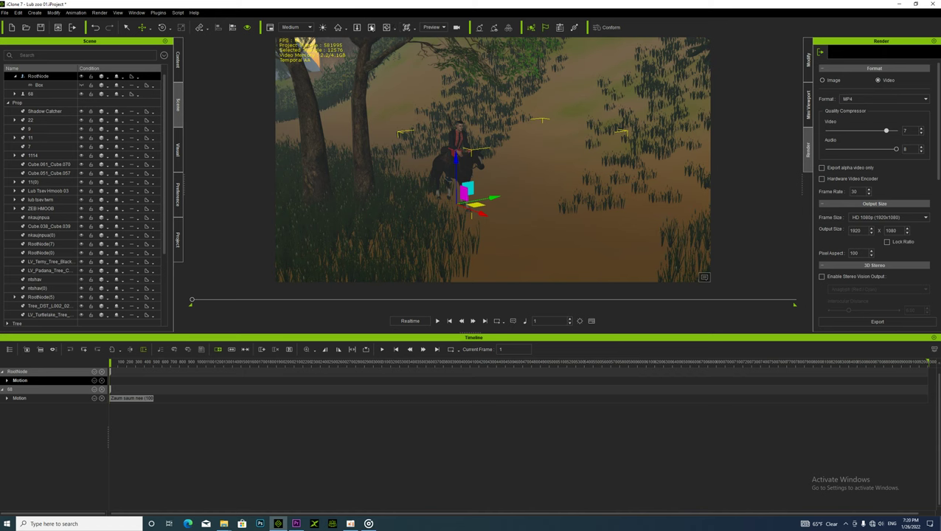
right_click_drag(439, 103, 525, 222)
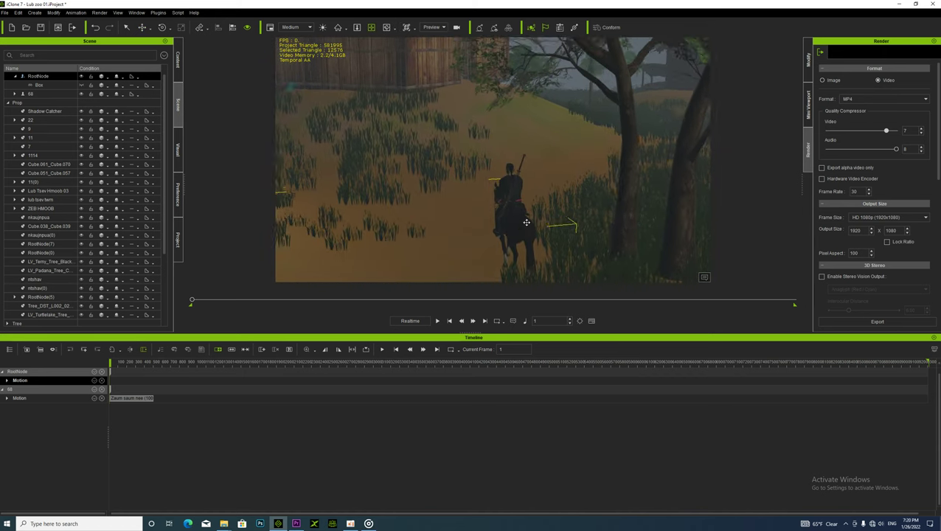
middle_click_drag(525, 222, 493, 197)
right_click_drag(493, 197, 517, 193)
left_click(162, 28)
left_click_drag(447, 242, 431, 239)
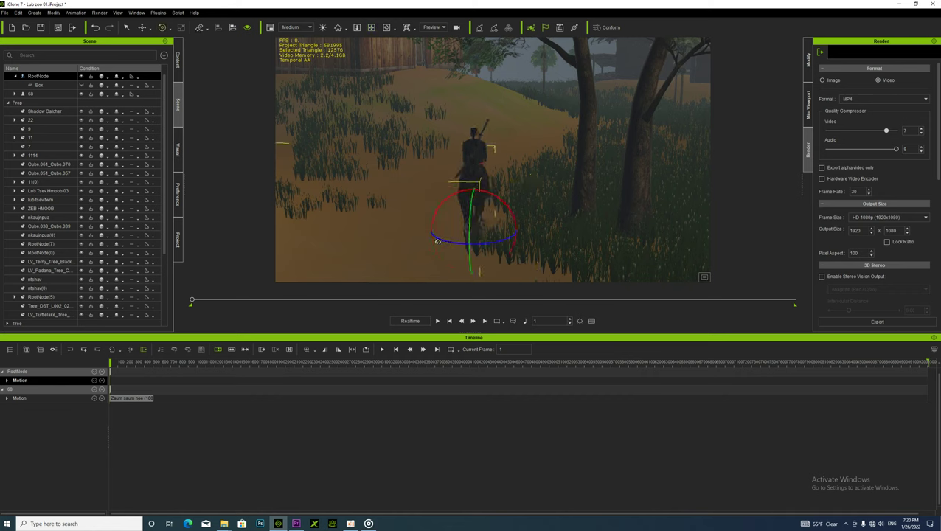
- Move the horse farther along the trail toward the wooden house and frame it from the side
left_click(142, 28)
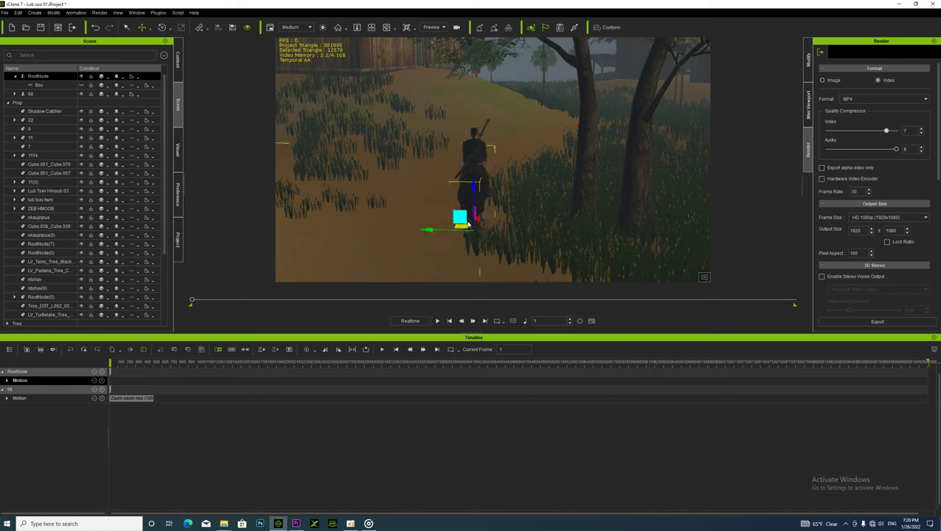
left_click_drag(499, 193, 448, 165)
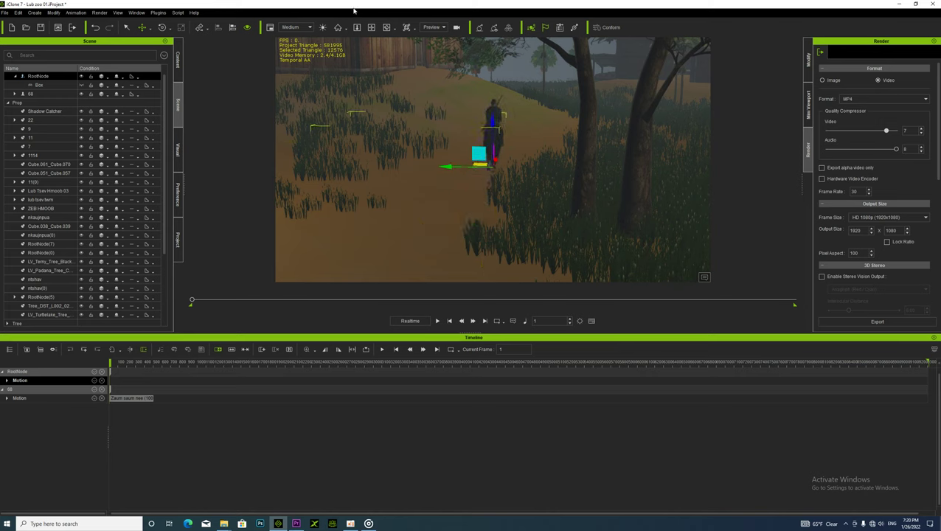
left_click(371, 28)
right_click_drag(391, 133, 442, 175)
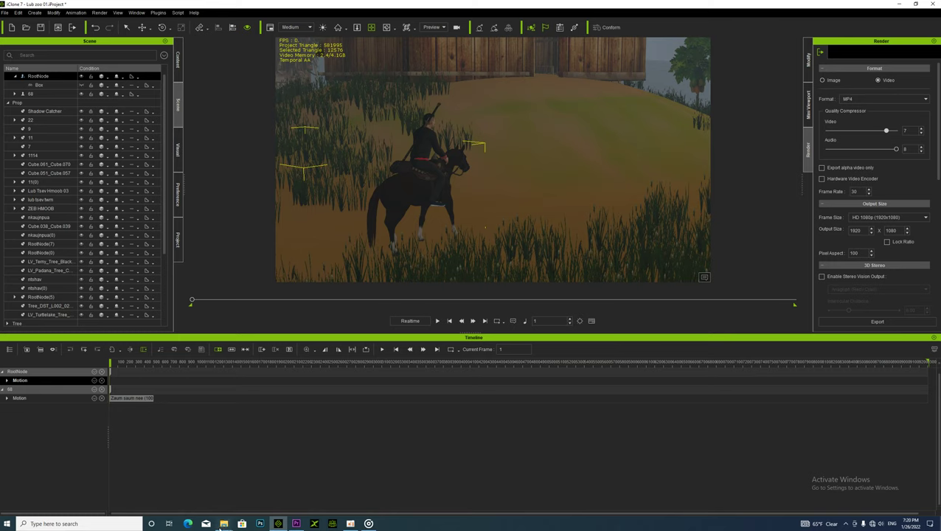
- Apply the Sawv motion file from the Horse_animation019_imotion folder to the horse's motion track
mouse_move(223, 525)
left_click(295, 491)
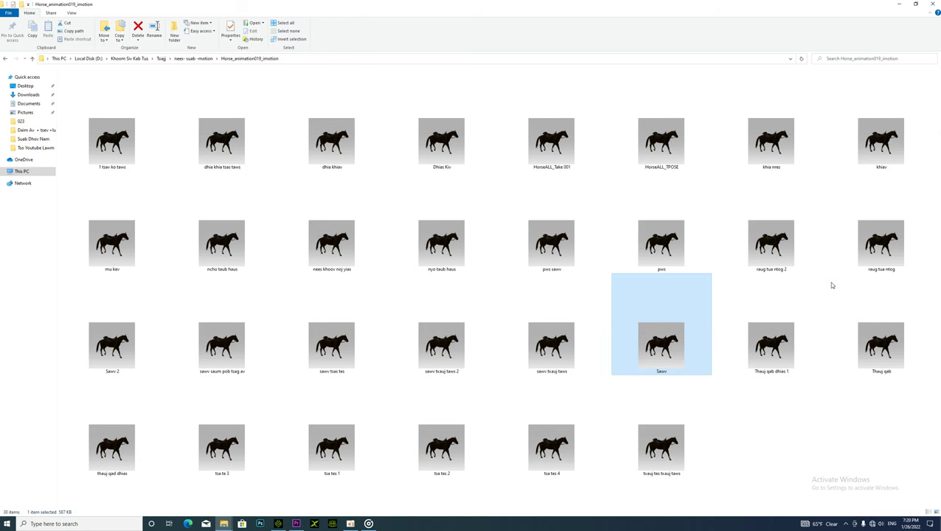
left_click_drag(671, 351, 112, 382)
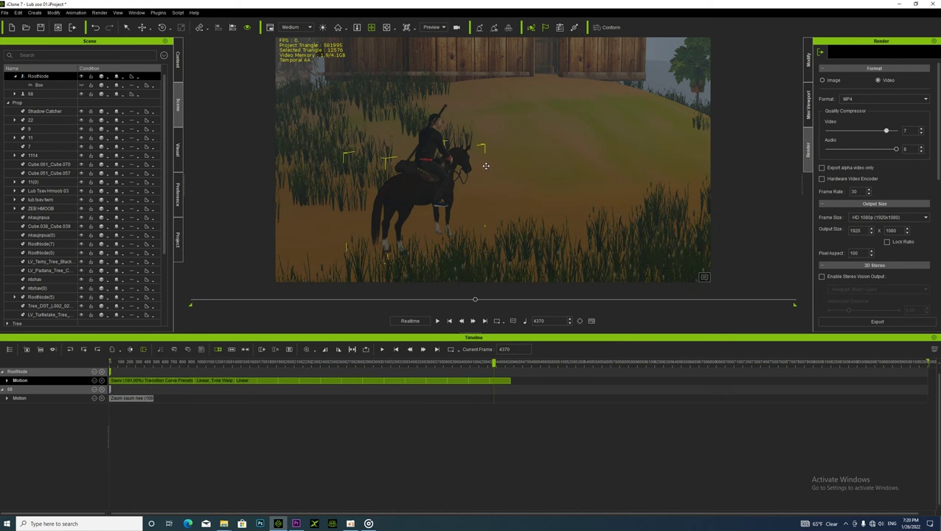
- Find the grass around the wooden table inside the fenced yard and select Grass2 in the scene's grass group
right_click_drag(487, 166, 530, 161)
left_click_drag(529, 162, 552, 162)
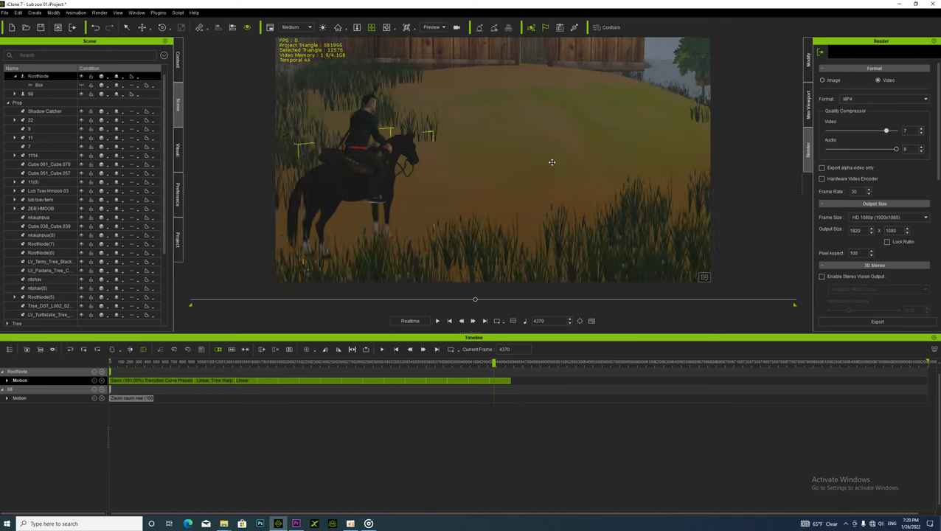
right_click_drag(551, 162, 416, 185)
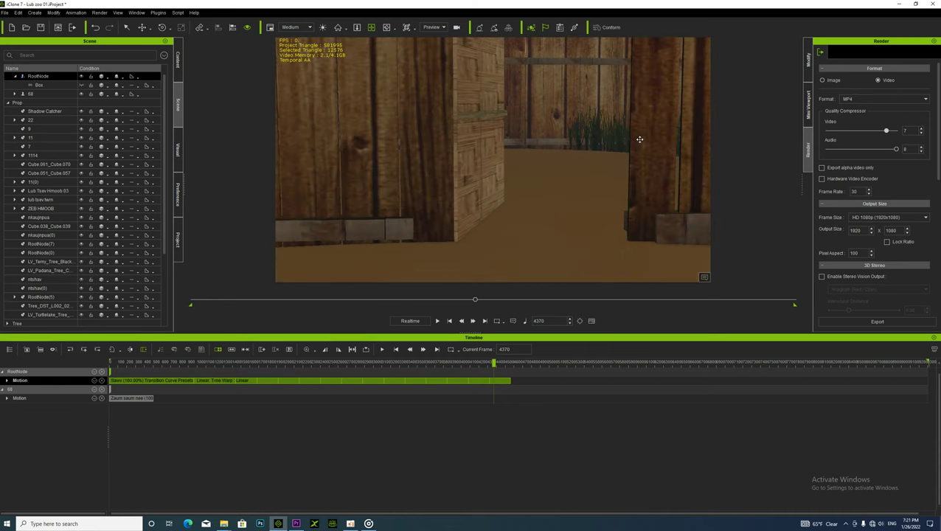
left_click(639, 141)
mouse_move(399, 235)
right_mouse_down()
mouse_move(255, 237)
mouse_move(508, 168)
mouse_move(436, 116)
mouse_move(549, 121)
mouse_move(413, 214)
mouse_move(366, 233)
mouse_move(525, 189)
mouse_move(460, 191)
mouse_move(491, 204)
mouse_move(422, 198)
mouse_move(550, 198)
mouse_move(498, 193)
mouse_move(498, 235)
mouse_move(505, 219)
mouse_move(513, 226)
mouse_move(397, 232)
right_mouse_up()
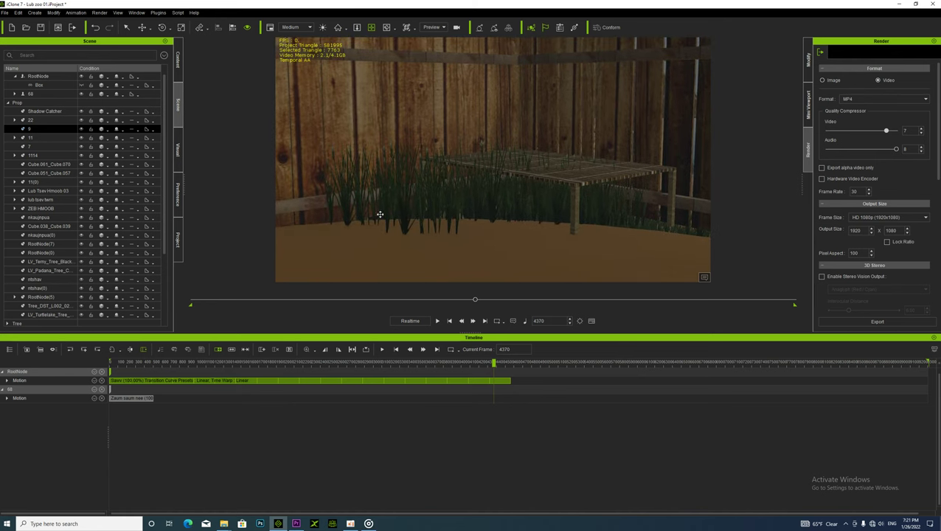
left_click(178, 148)
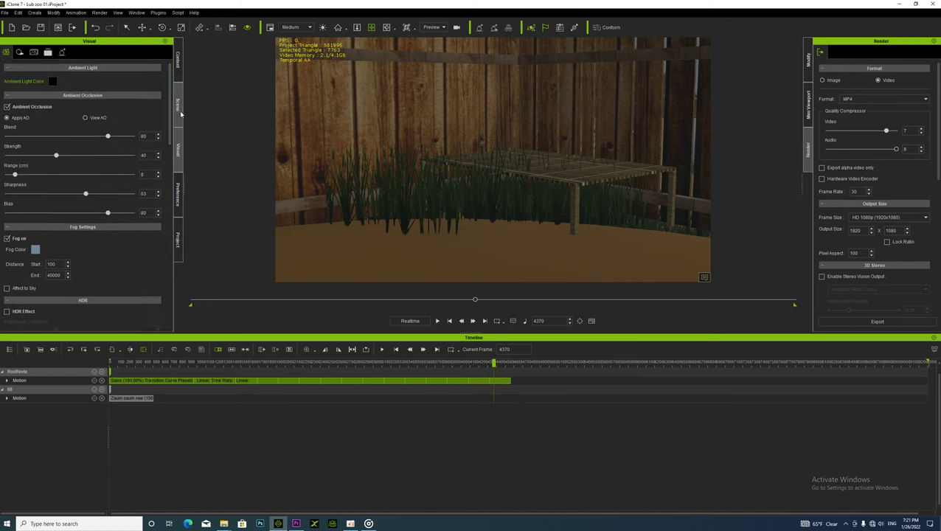
left_click(178, 104)
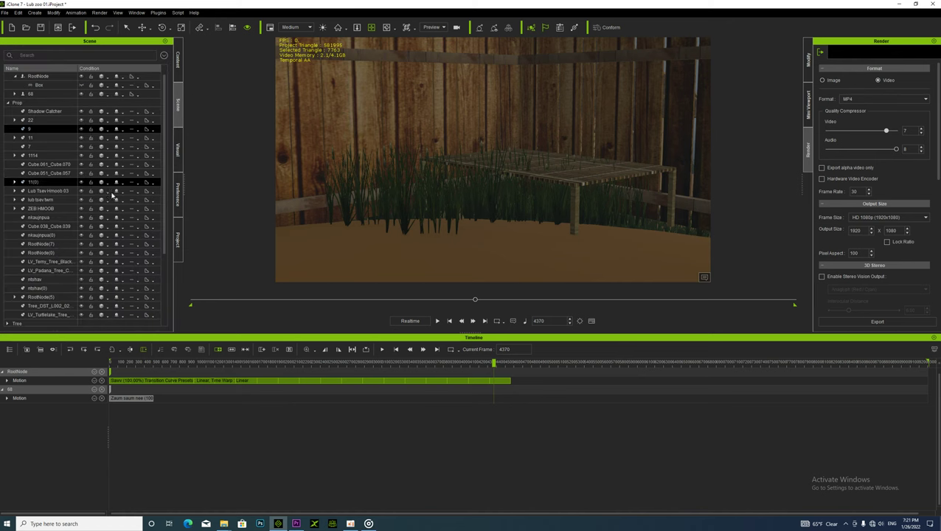
scroll(38, 255, "down", 4)
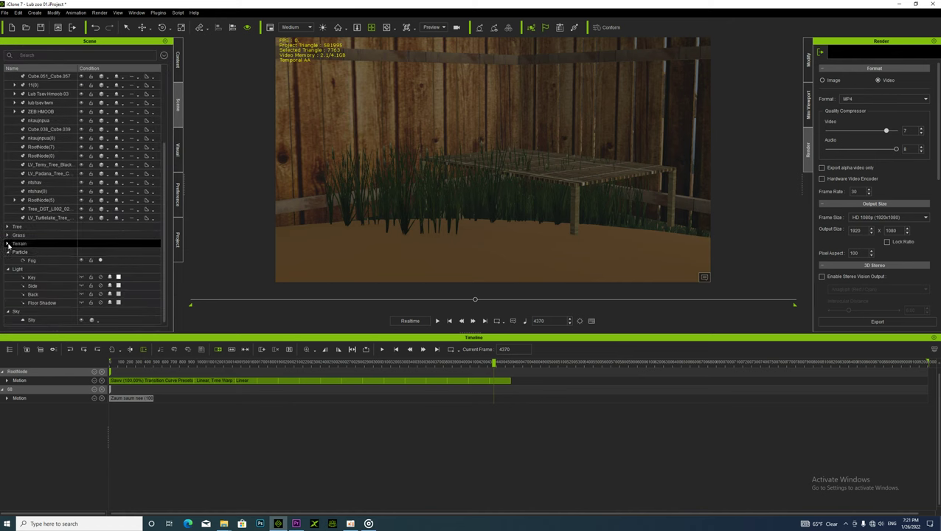
left_click(7, 236)
left_click(34, 246)
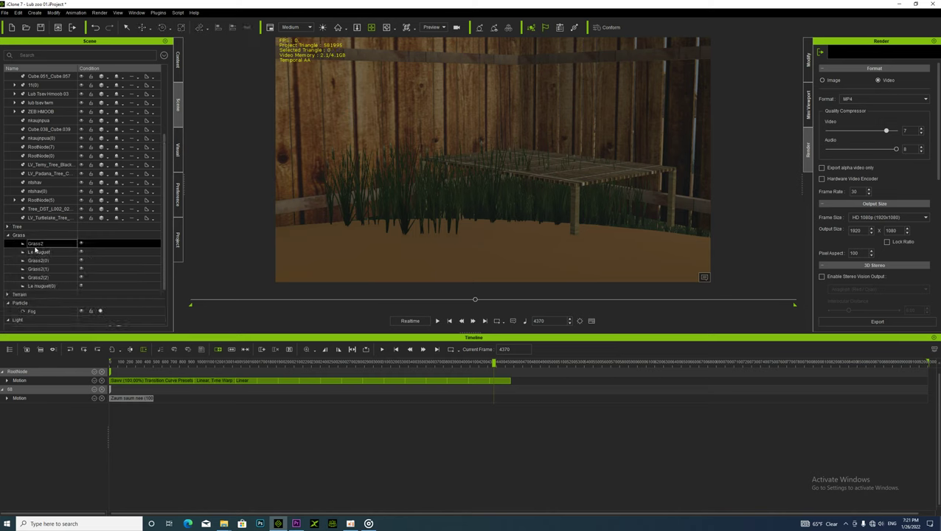
- Start gardening in Mower mode and mow the Grass2 clumps in front of and beside the wooden table
left_click(809, 62)
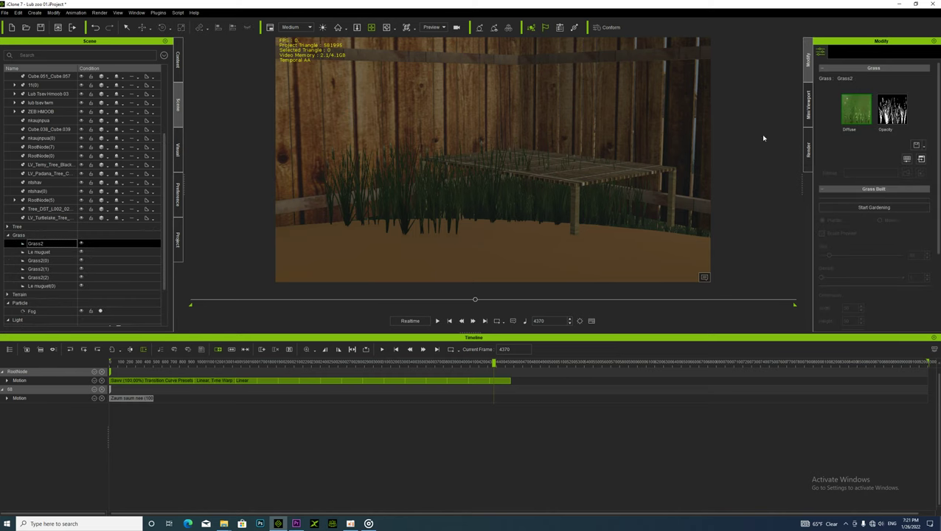
left_click(883, 209)
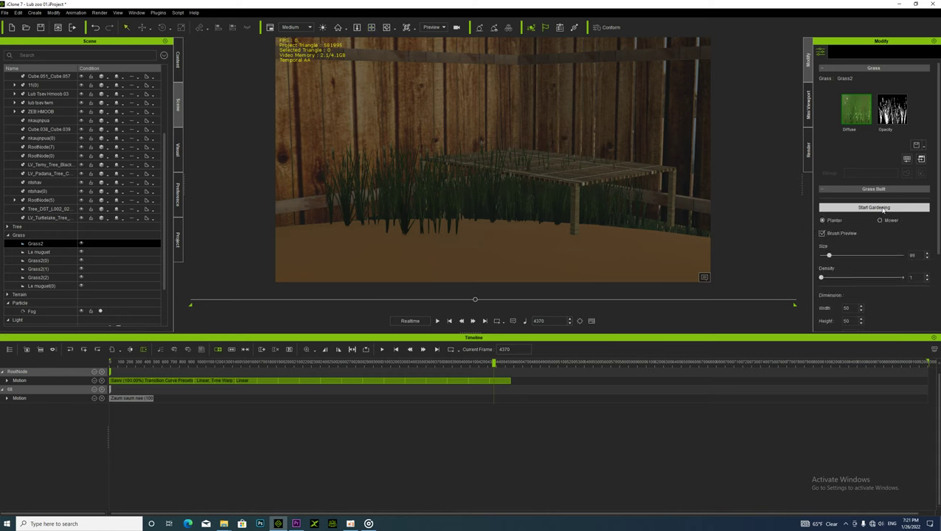
left_click(881, 221)
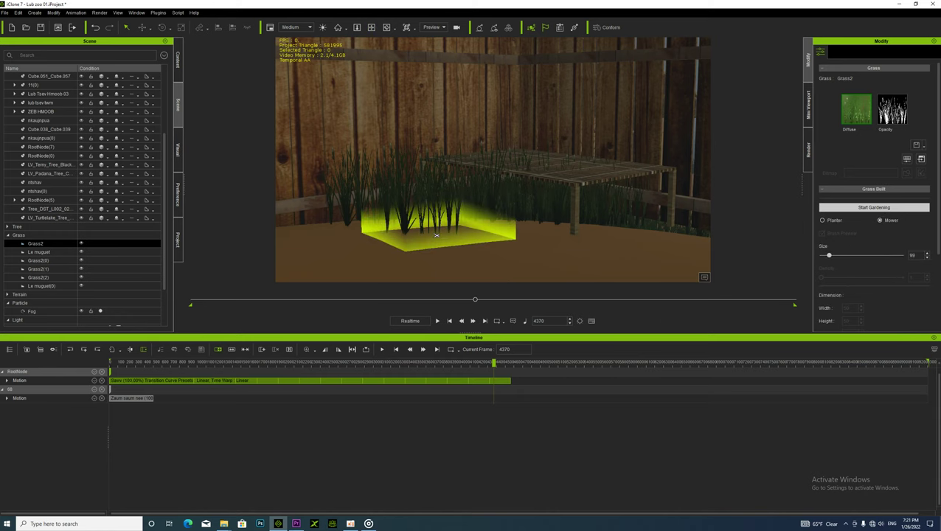
left_click(383, 223)
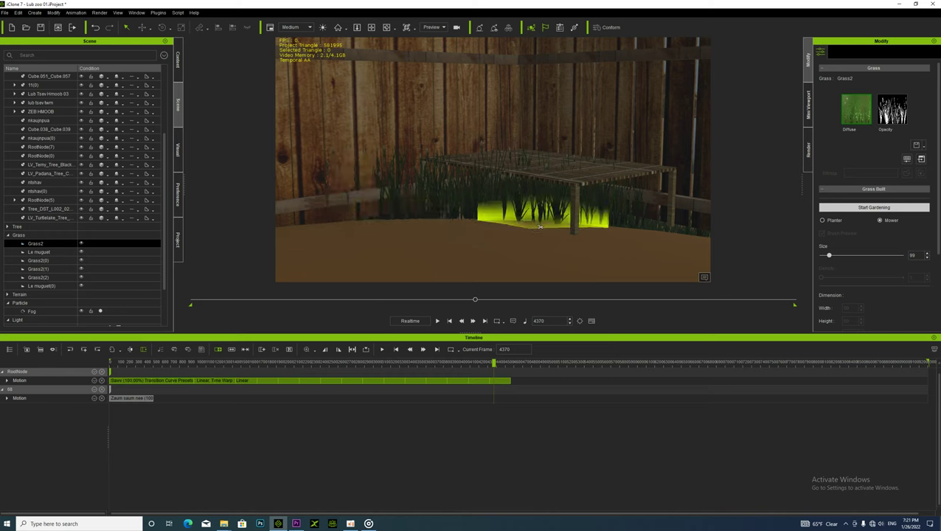
left_click(580, 232)
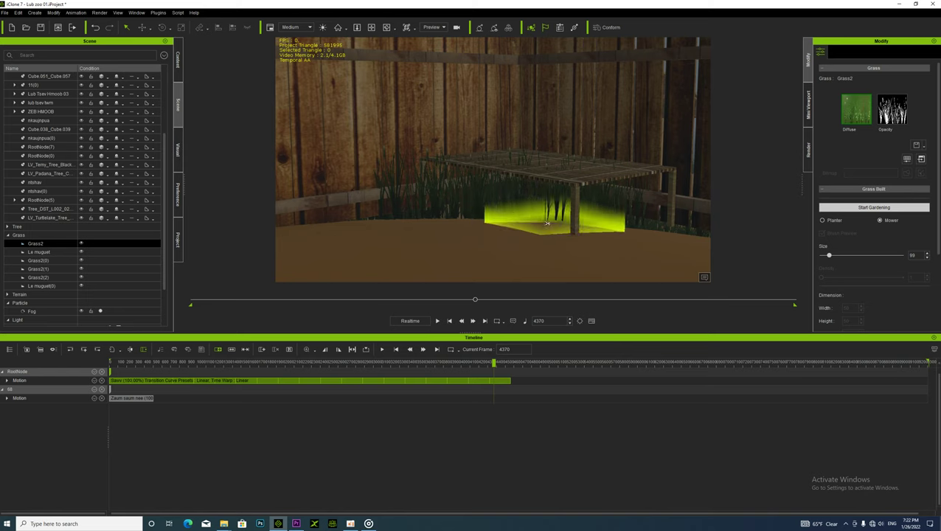
- Enlarge the mower size to 416, clear the remaining tall Grass2 around the table, and stop gardening
left_click_drag(830, 255, 855, 255)
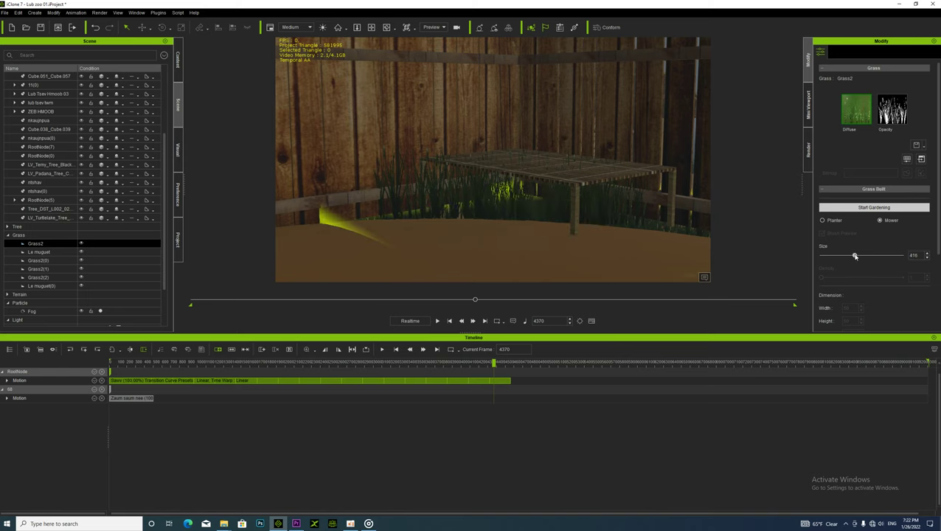
left_click(563, 235)
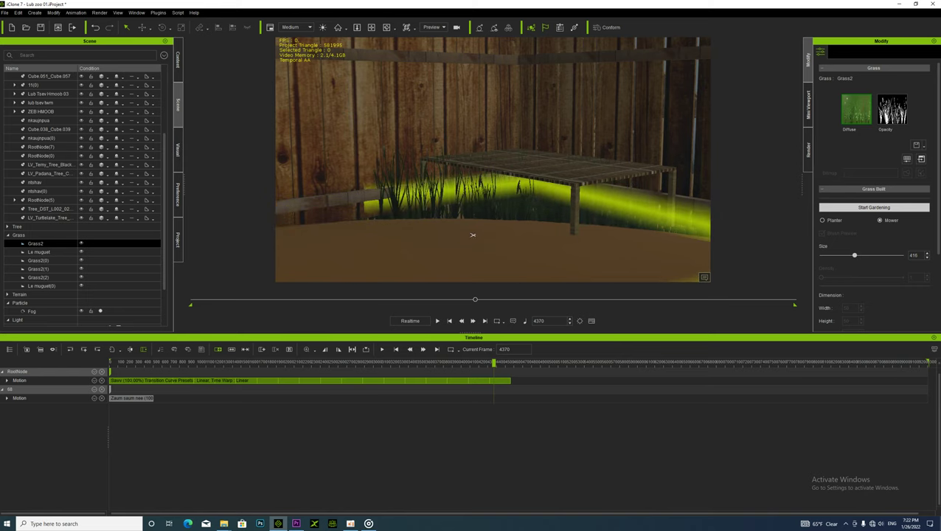
left_click(476, 230)
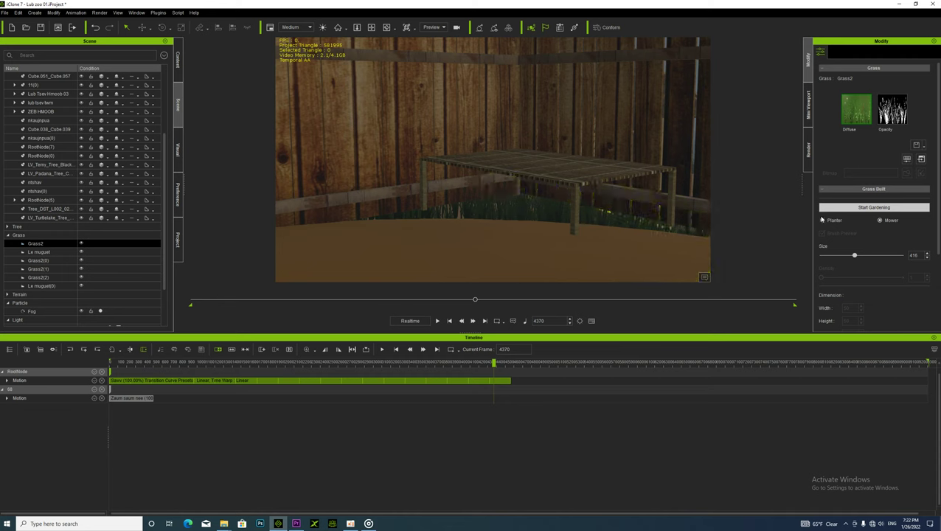
left_click(882, 208)
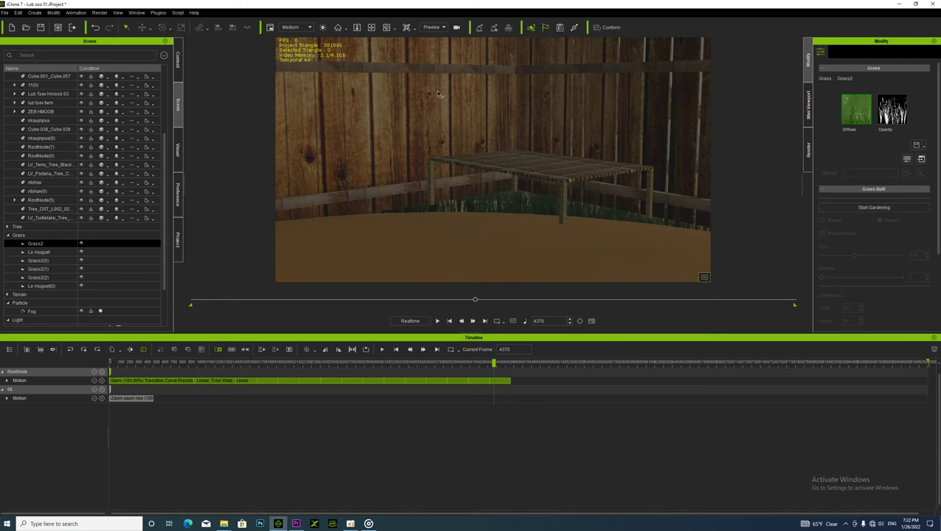
- Examine the mown ground, the wooden table and the fence corners from several angles inside the yard
left_click(370, 28)
left_click_drag(489, 185, 427, 208)
left_click_drag(655, 171, 446, 129)
left_click(444, 128)
left_click_drag(373, 177, 644, 143)
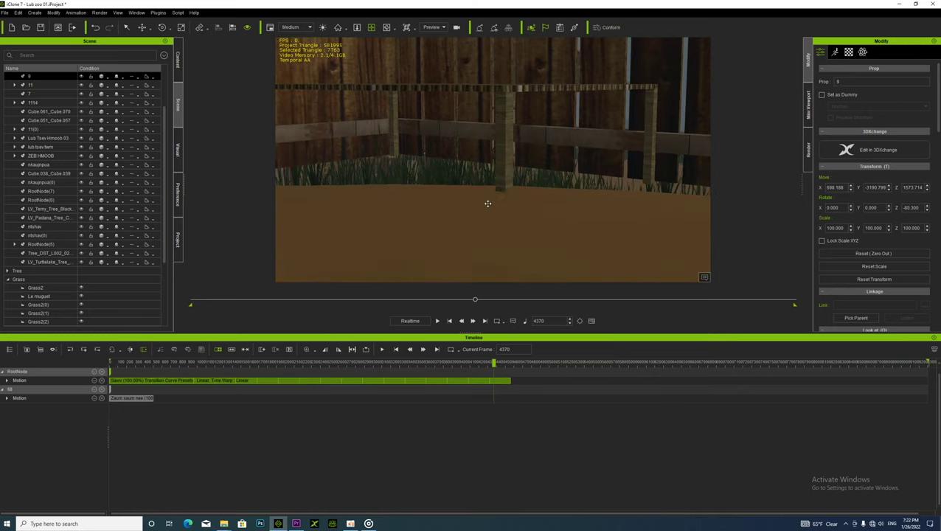
left_click_drag(477, 169, 588, 152)
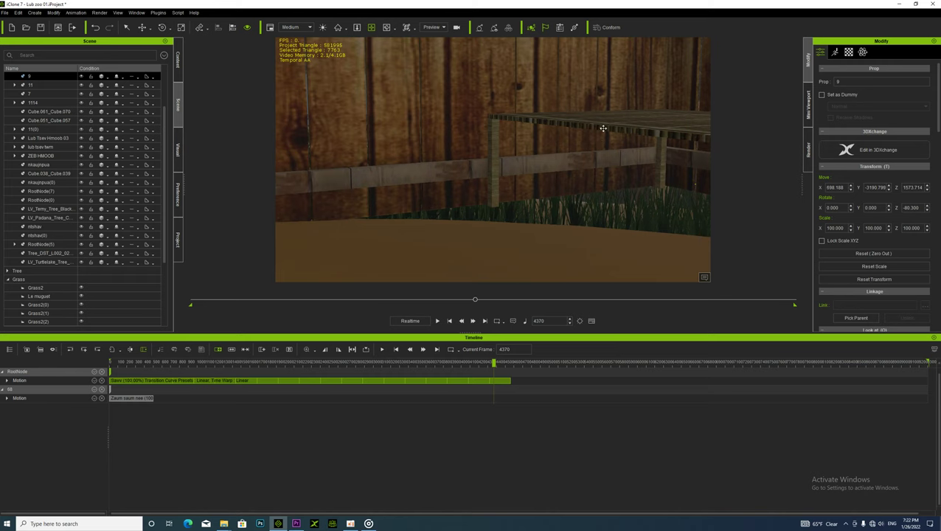
left_click_drag(532, 165, 550, 175)
scroll(549, 175, "down", 5)
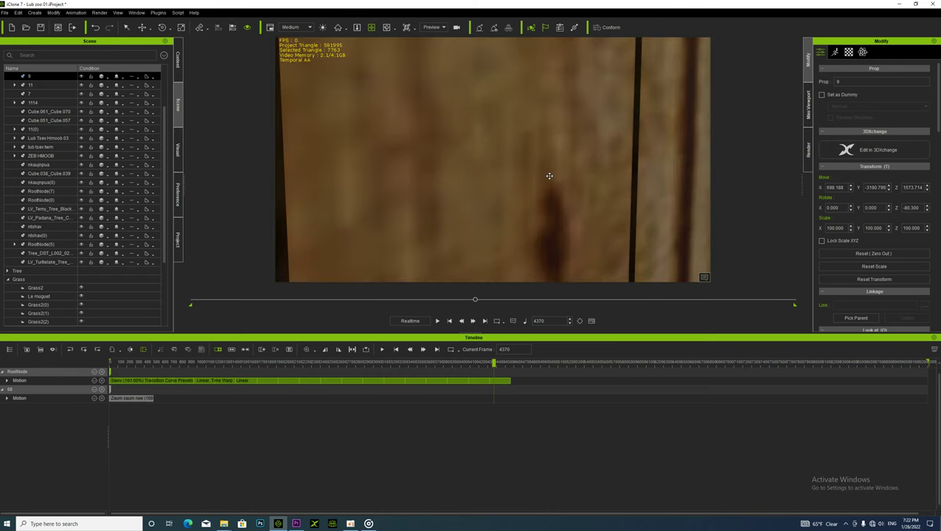
left_click_drag(541, 209, 535, 229)
left_click_drag(481, 190, 563, 171)
left_click_drag(460, 185, 519, 196)
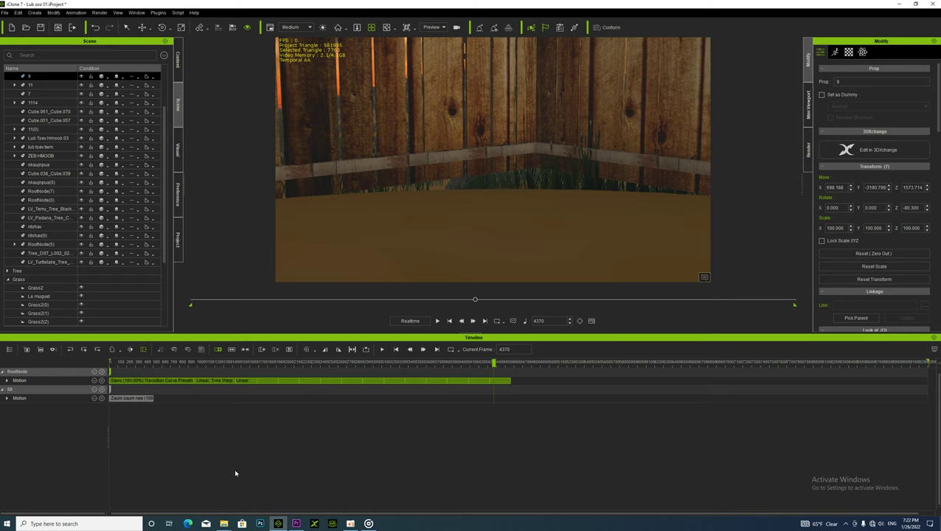
- Switch to File Explorer and open the Khoom Siv Kab Tus folder on Local Disk (D:)
mouse_move(224, 524)
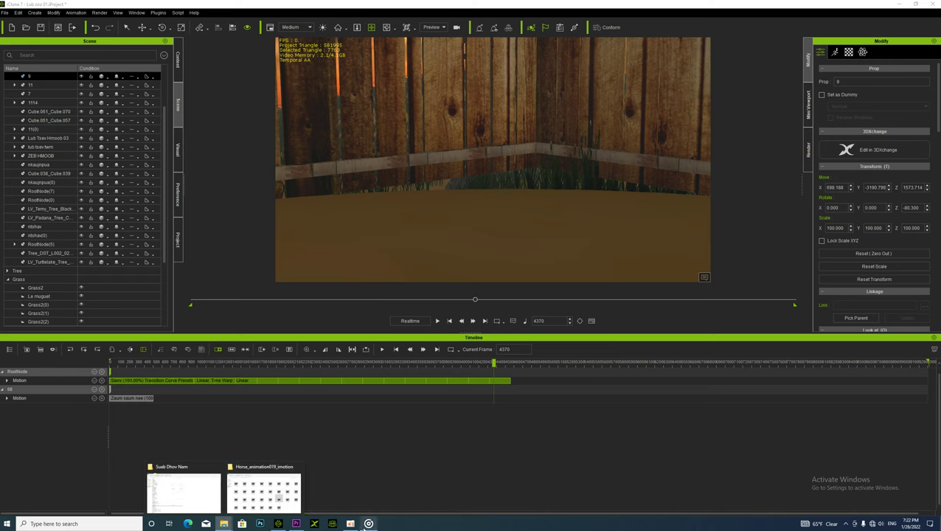
left_click(351, 524)
left_click(351, 524)
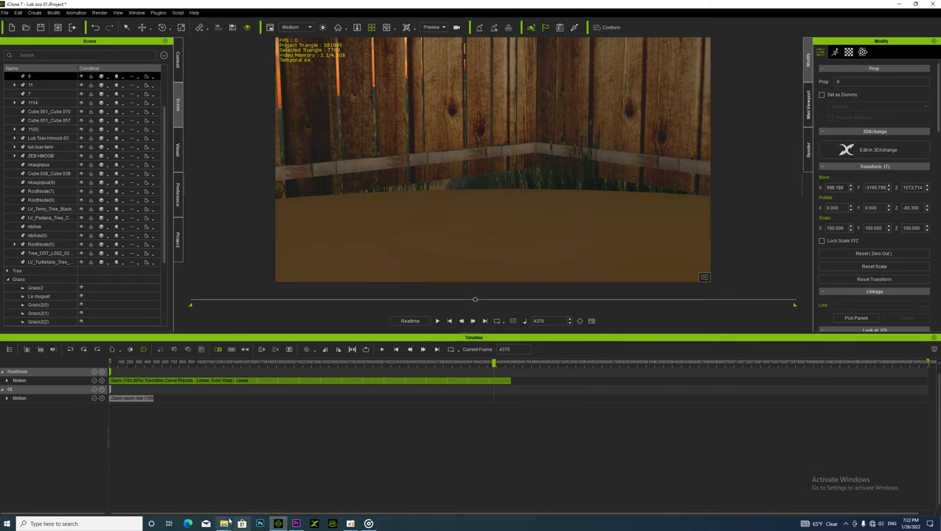
mouse_move(224, 524)
mouse_move(279, 493)
mouse_move(190, 498)
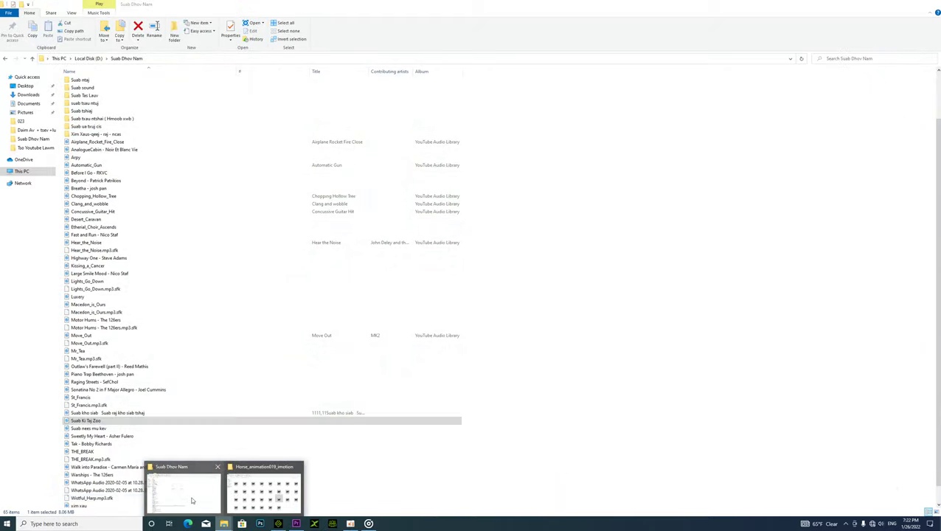
left_click(192, 501)
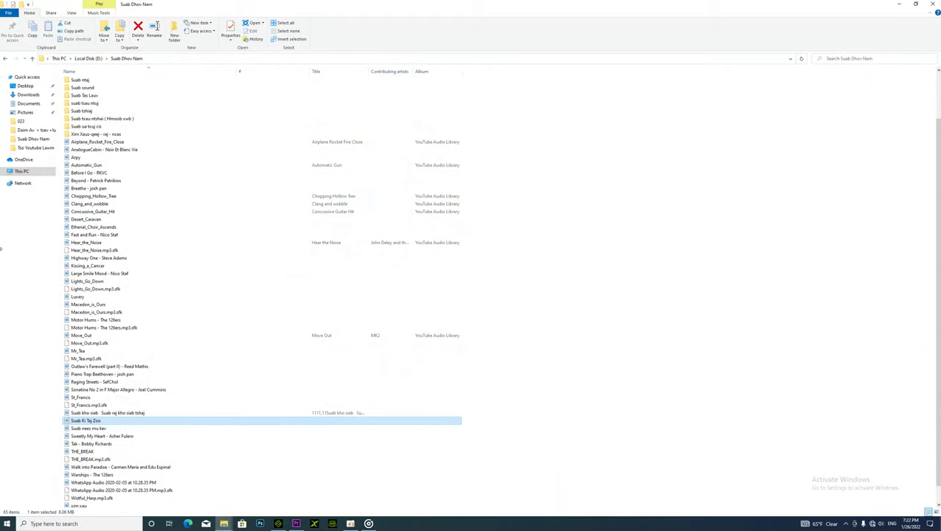
left_click(39, 174)
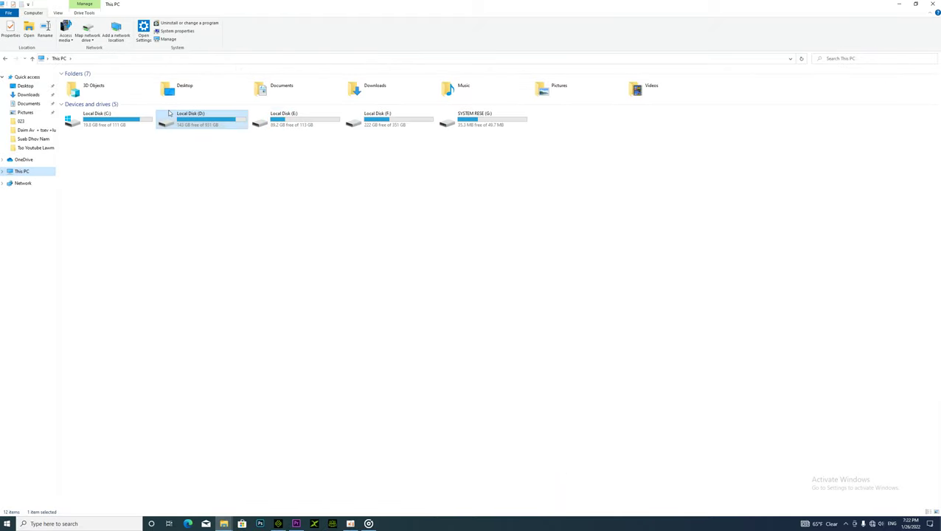
key("Return")
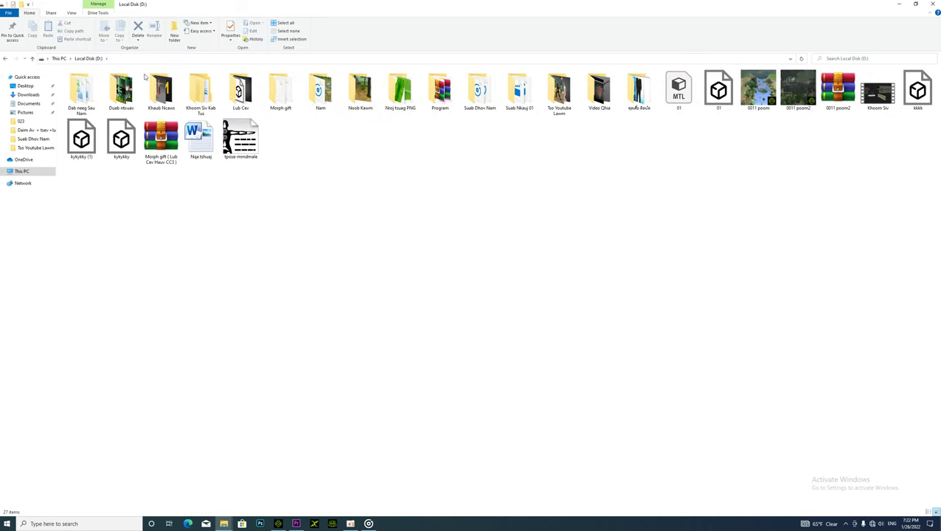
double_click(198, 95)
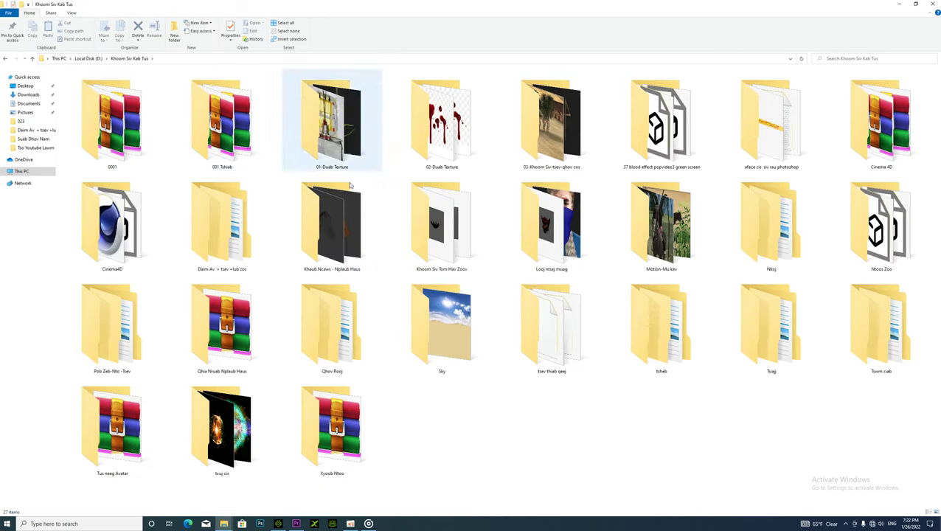
- Look through the 03-Khoom Siv-tsev-qhov cos folder for props to furnish the yard
double_click(529, 154)
scroll(529, 153, "down", 5)
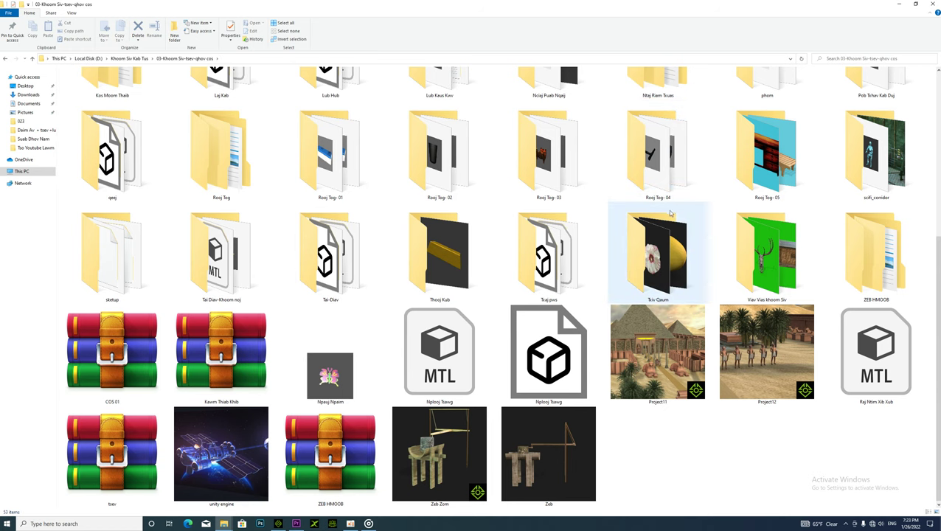
scroll(545, 255, "up", 3)
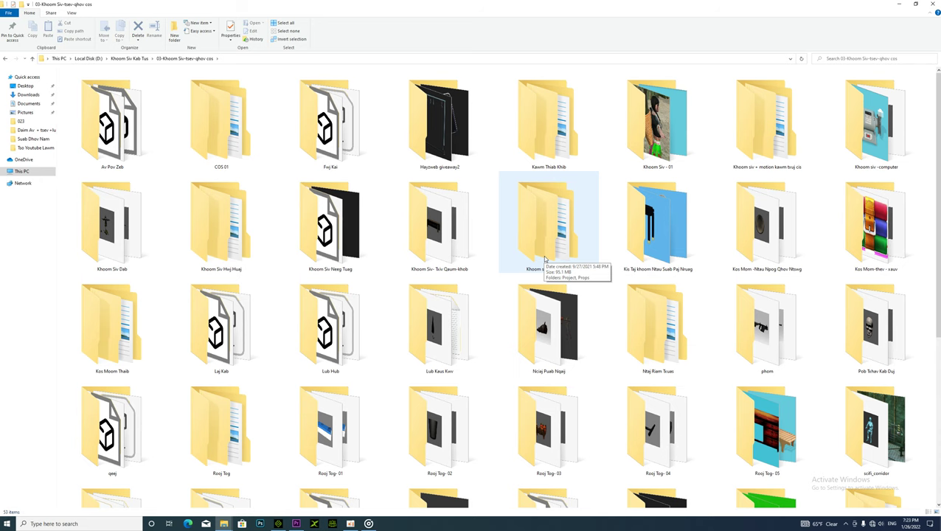
scroll(546, 258, "down", 3)
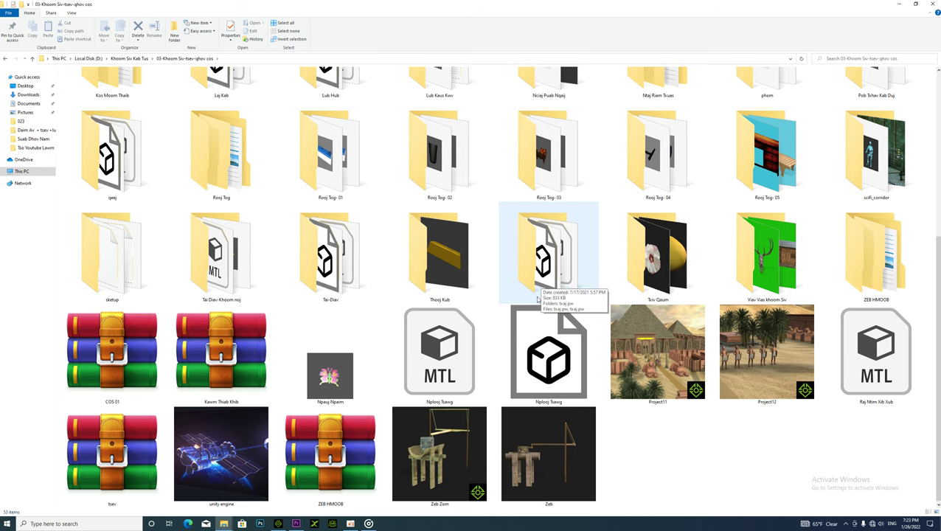
scroll(537, 298, "up", 3)
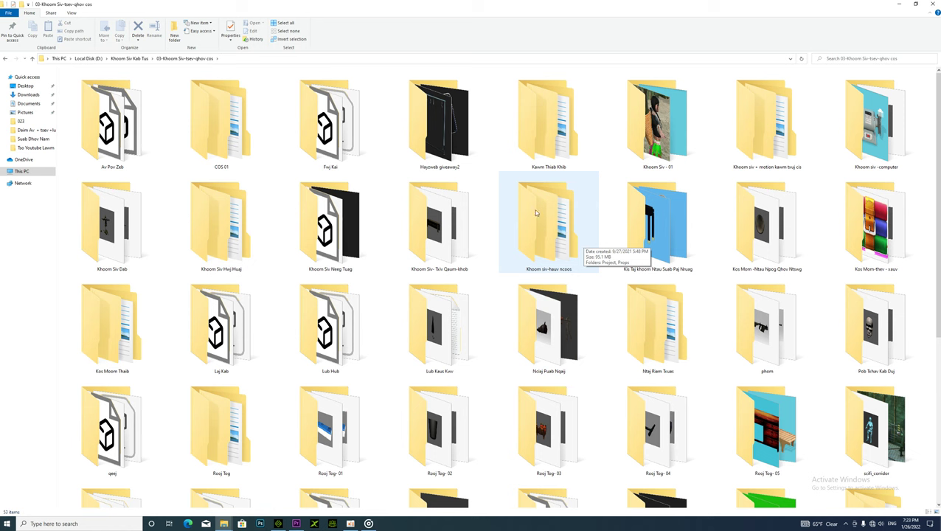
- Look through the house models in the Tsev 3D folder under Daim Av + tsev +lub zos, shown as extra large icons
left_click(7, 59)
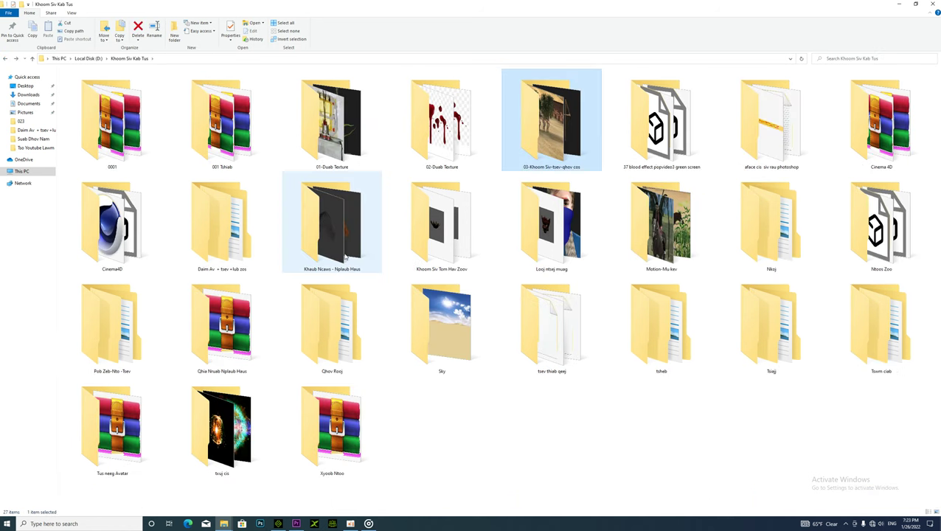
double_click(238, 247)
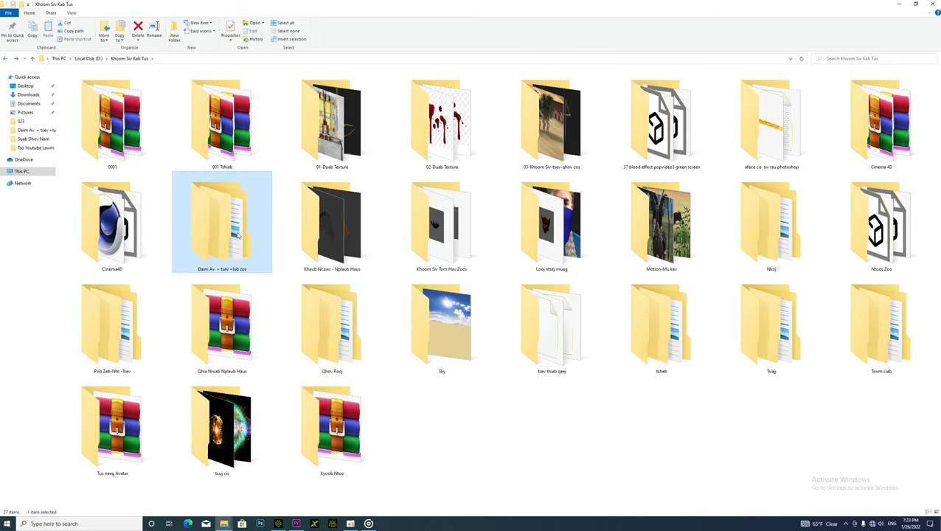
left_click(72, 12)
left_click(85, 23)
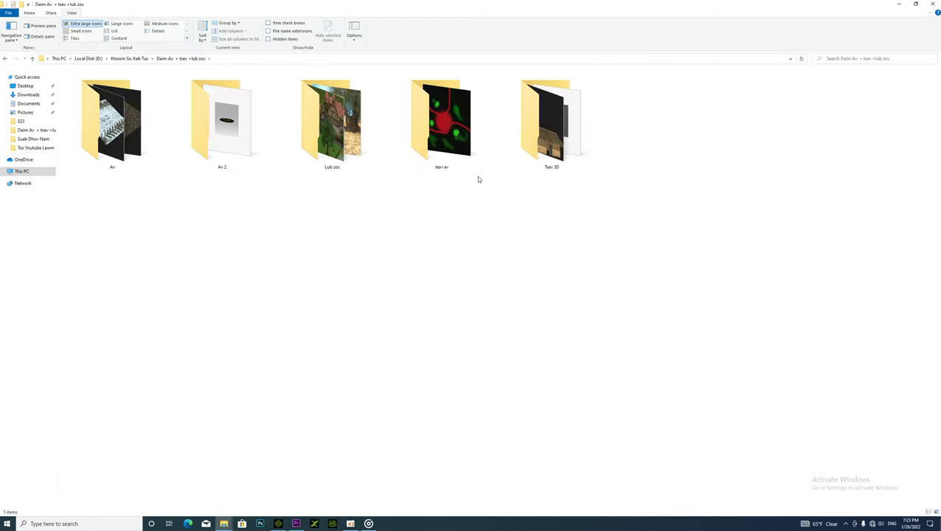
double_click(551, 122)
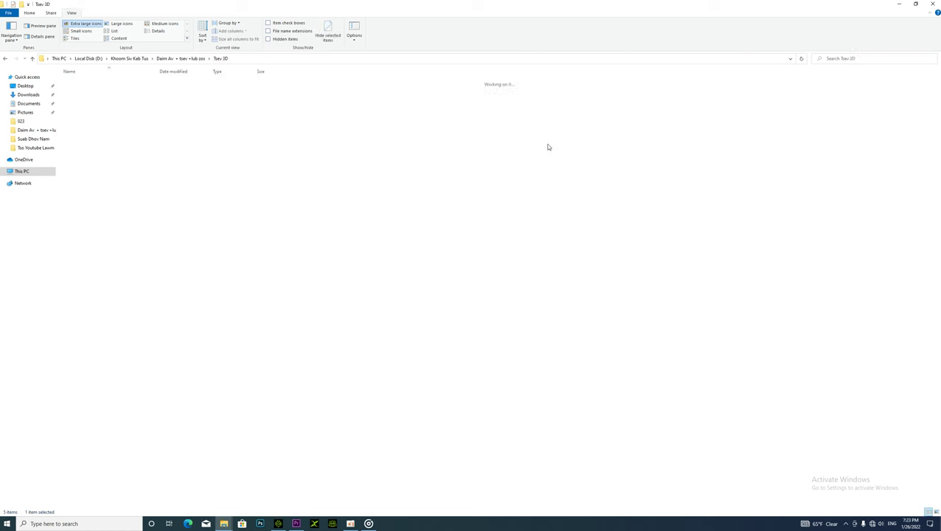
left_click(85, 22)
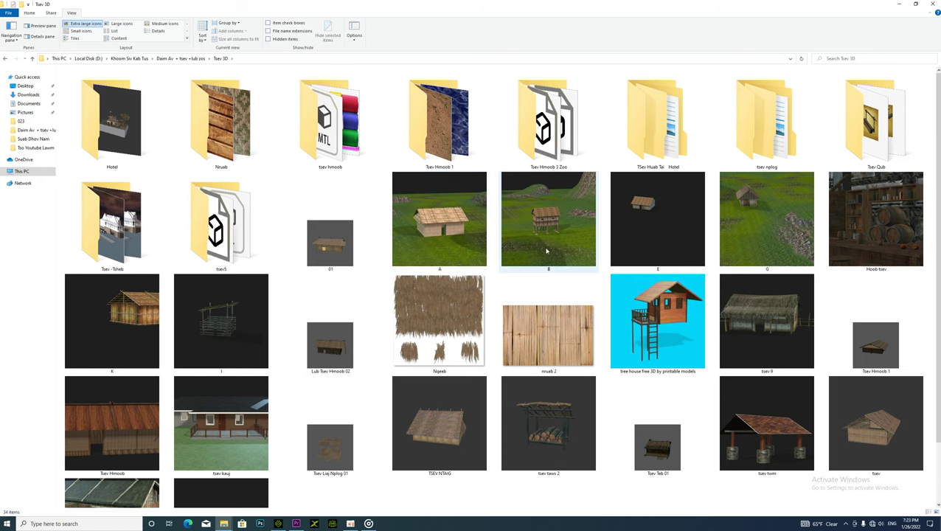
scroll(510, 258, "down", 2)
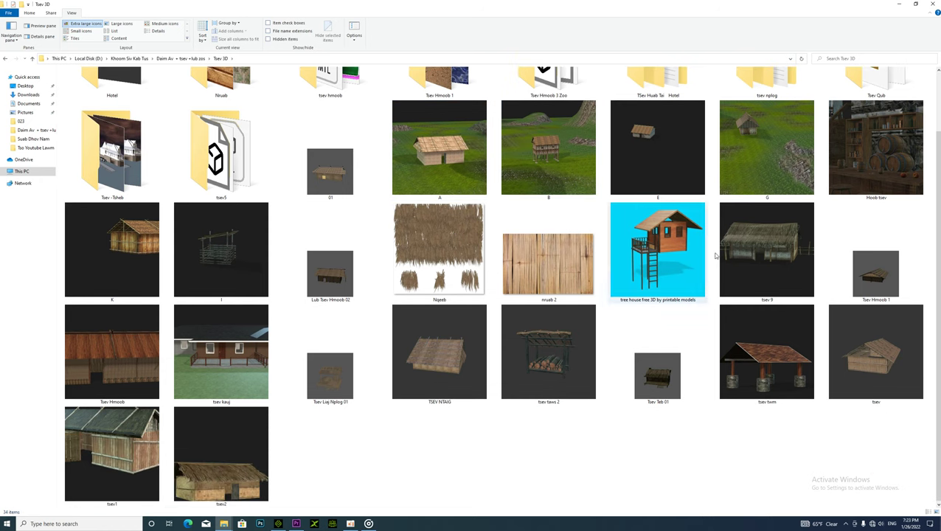
scroll(735, 256, "up", 2)
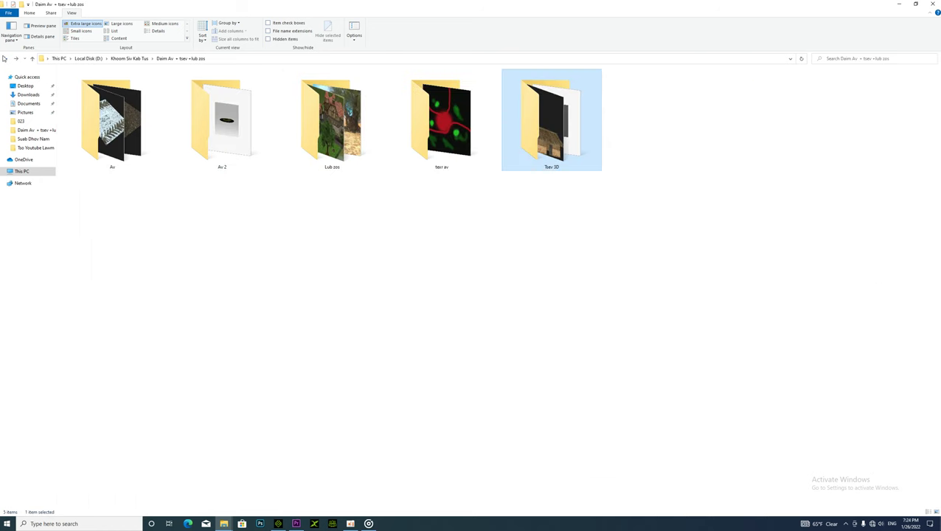
left_click(5, 59)
left_click(5, 59)
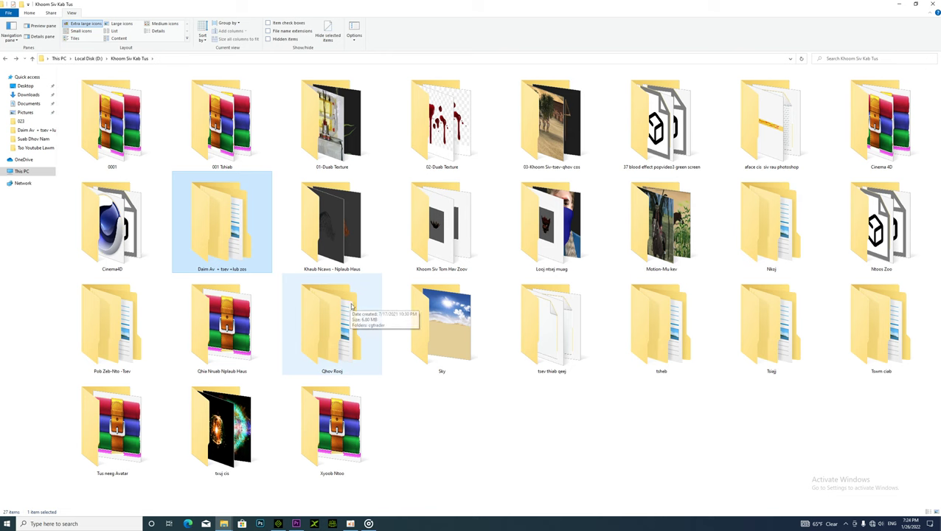
- Import the txaj pw bed model from 03-Khoom Siv-tsev-qhov cos > Txaj pws into the iClone scene, breaking its meshes into sub-props
double_click(568, 152)
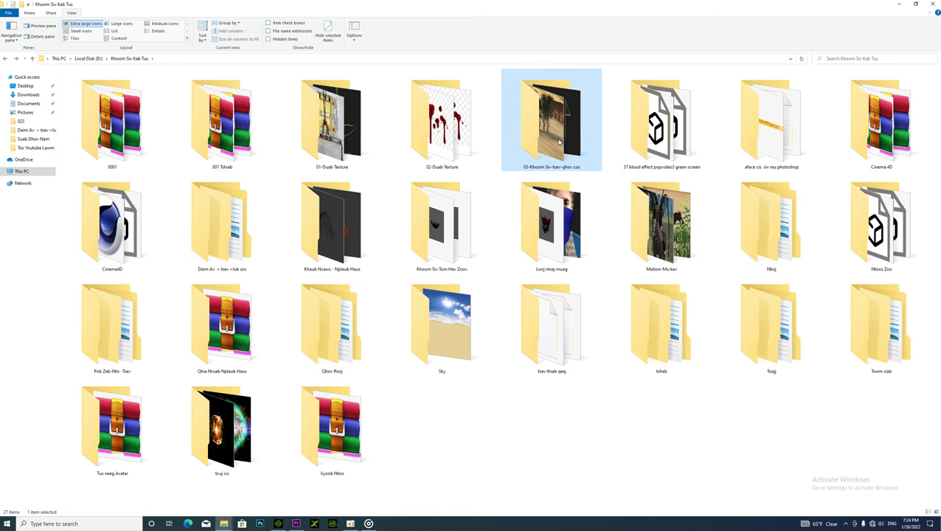
scroll(661, 319, "down", 3)
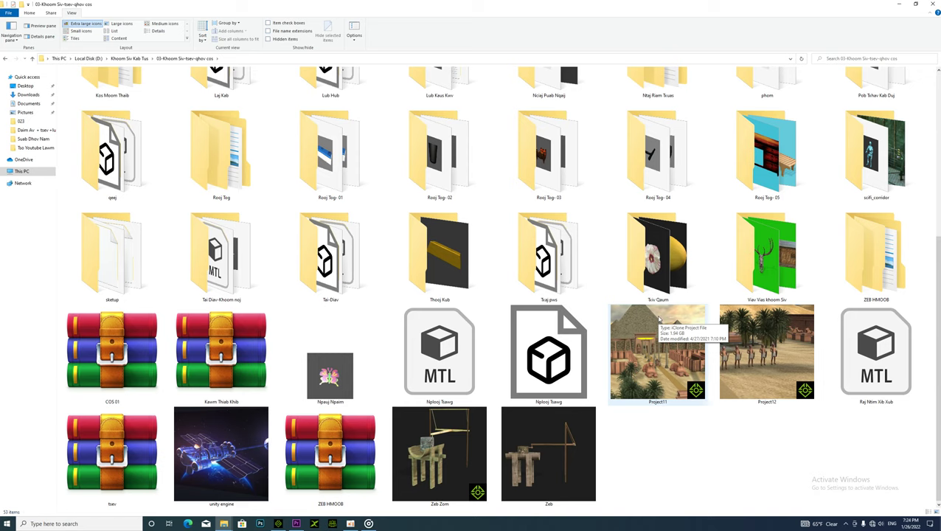
double_click(566, 258)
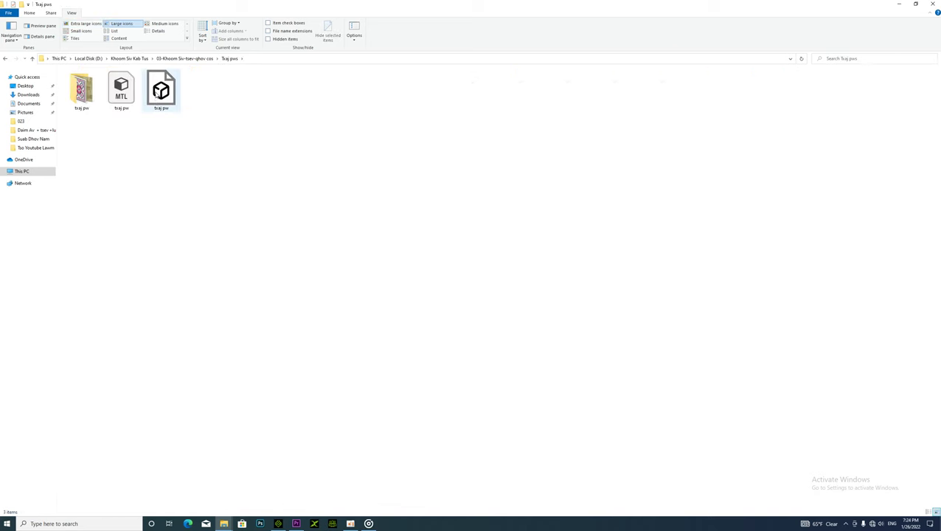
left_click_drag(153, 101, 455, 251)
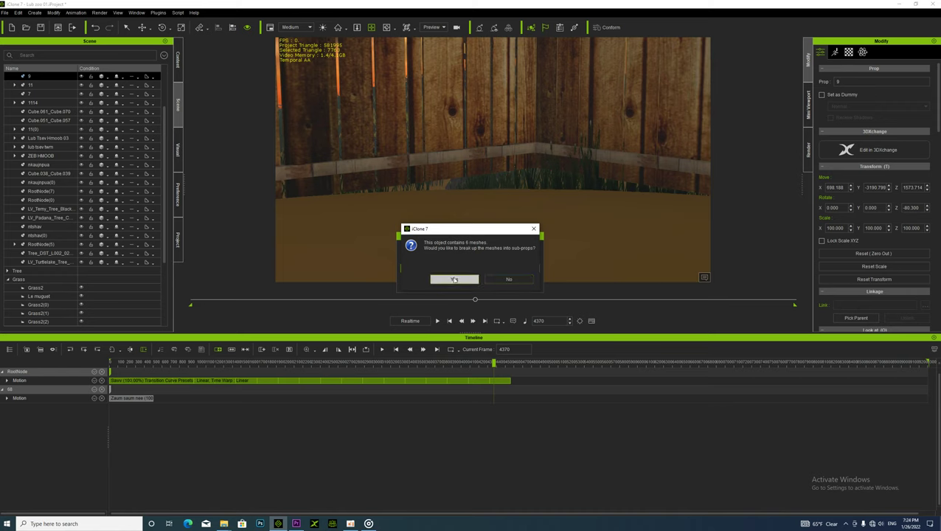
left_click(453, 279)
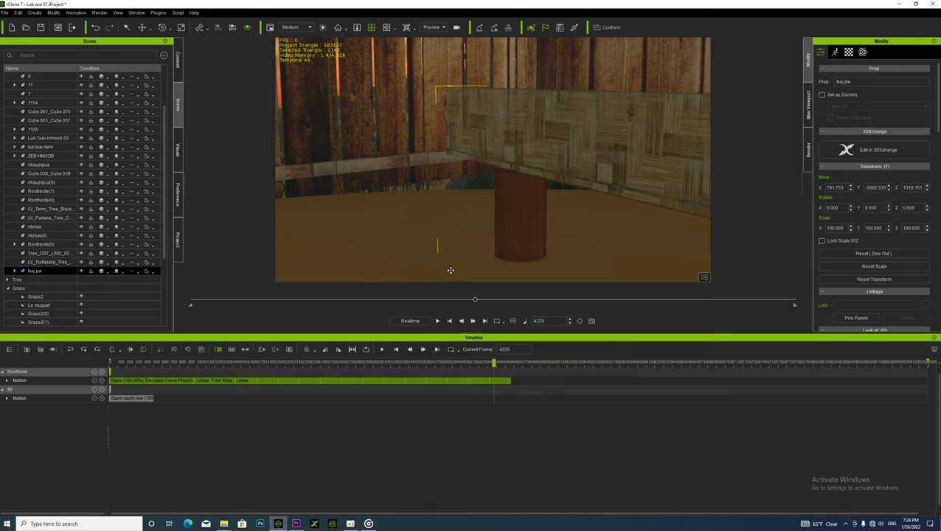
- Rotate the txaj pw bed around its vertical axis to about -177 degrees
scroll(532, 167, "down", 3)
right_click_drag(537, 169, 442, 213, "alt")
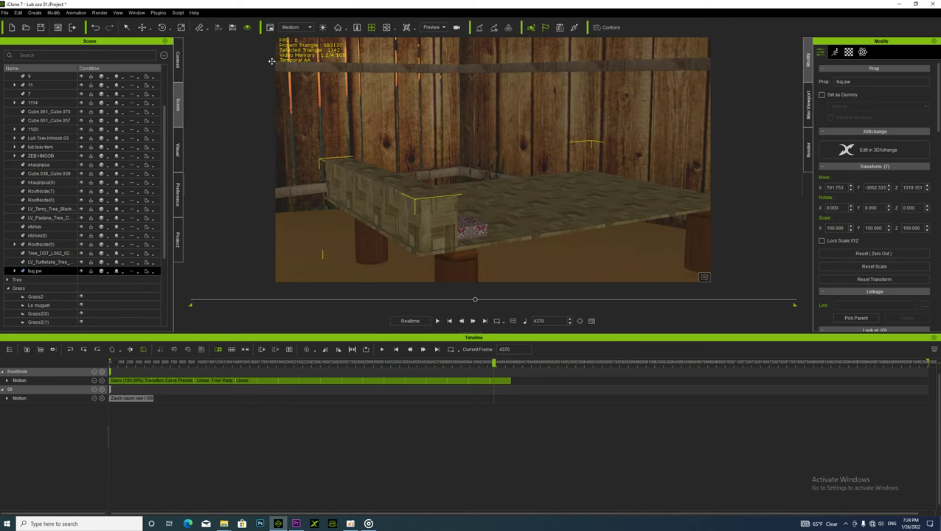
left_click(162, 27)
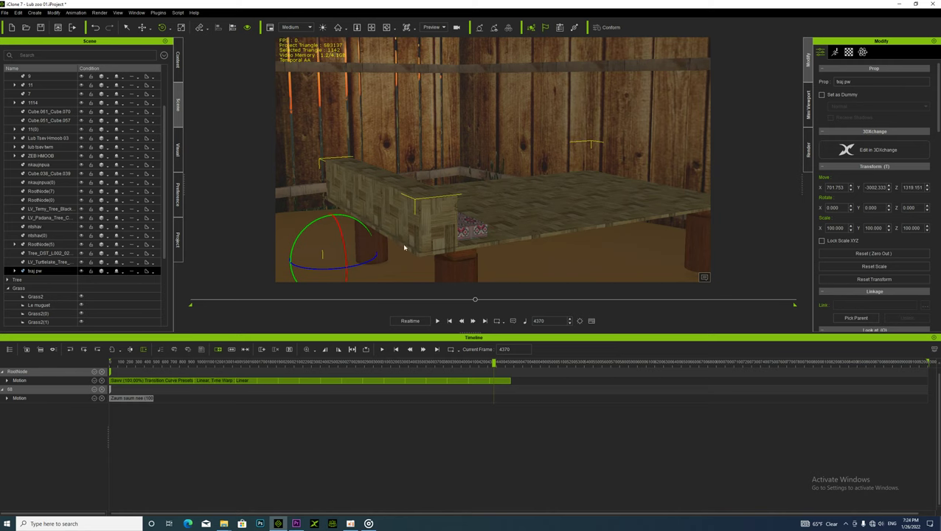
left_click_drag(373, 257, 306, 271)
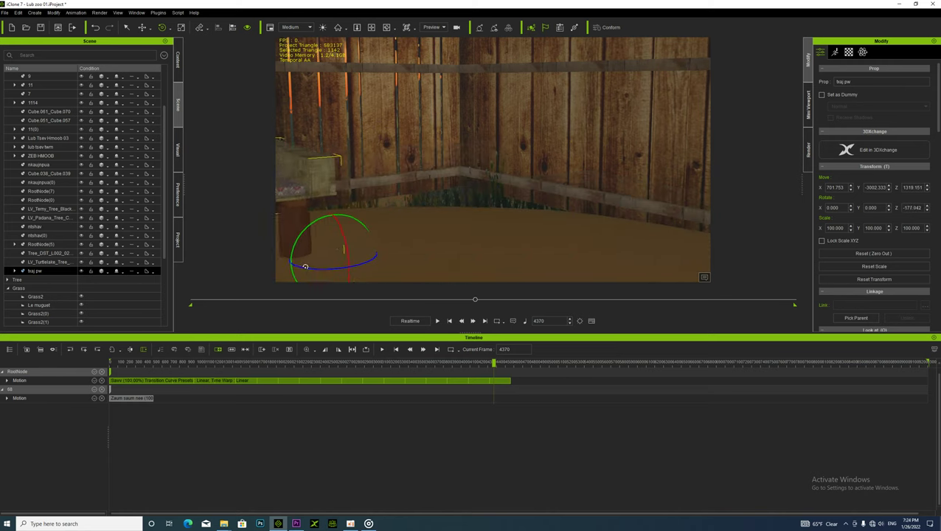
- Scale the bed down uniformly to about 67.5
left_click(371, 28)
left_click_drag(410, 211, 582, 192)
right_click_drag(414, 213, 362, 227)
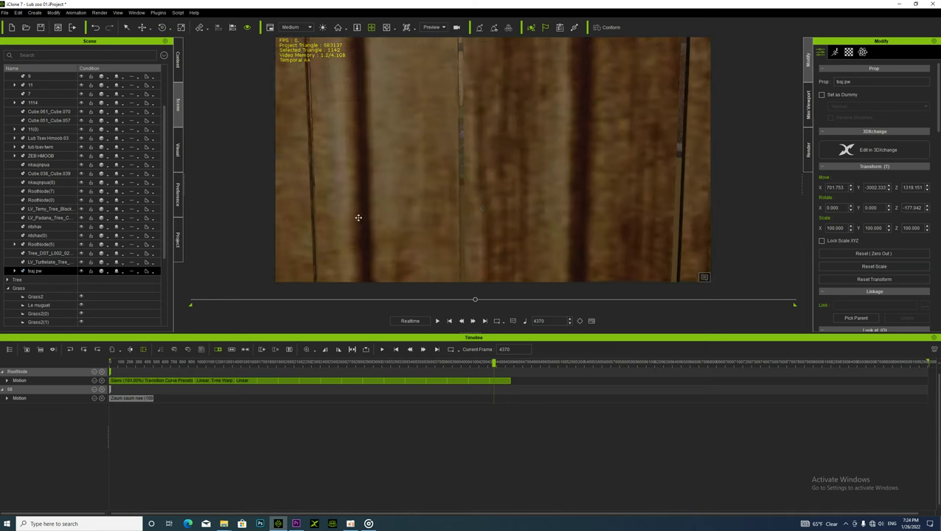
left_click_drag(362, 228, 447, 232)
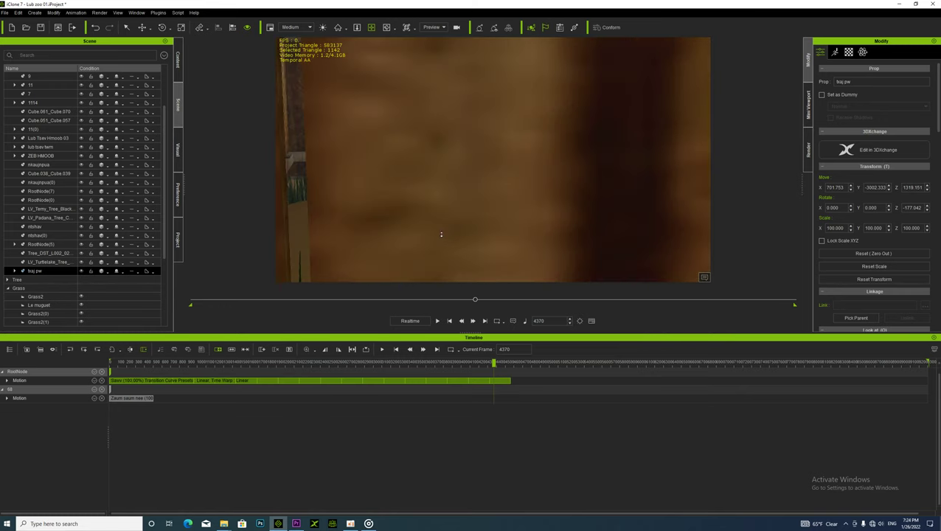
scroll(441, 235, "down", 2)
left_click(181, 27)
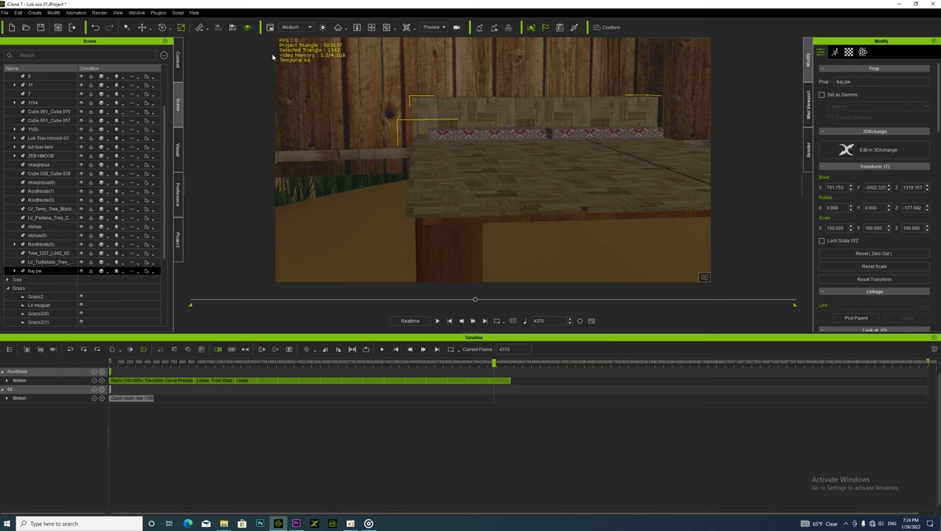
left_click_drag(653, 198, 622, 227)
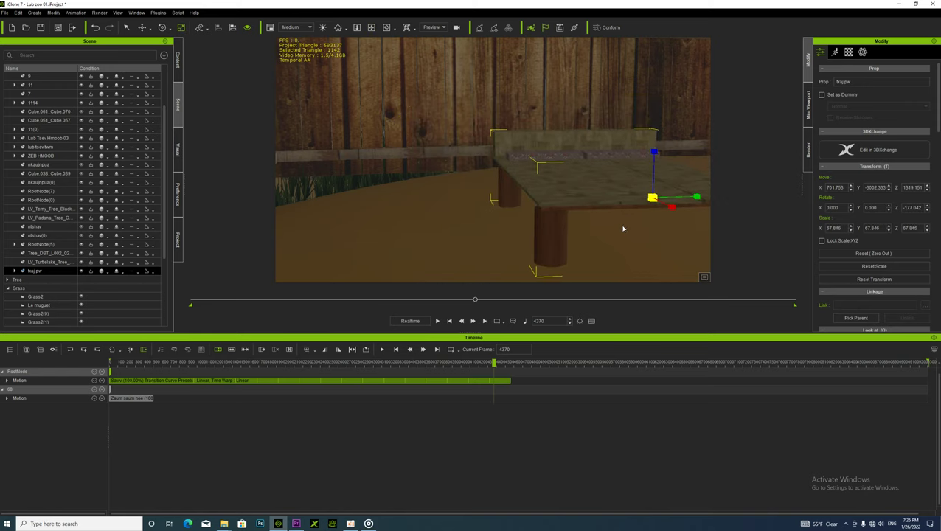
- Move the bed across the yard toward the fence, to about X 691.6, Y -2806
left_click(142, 29)
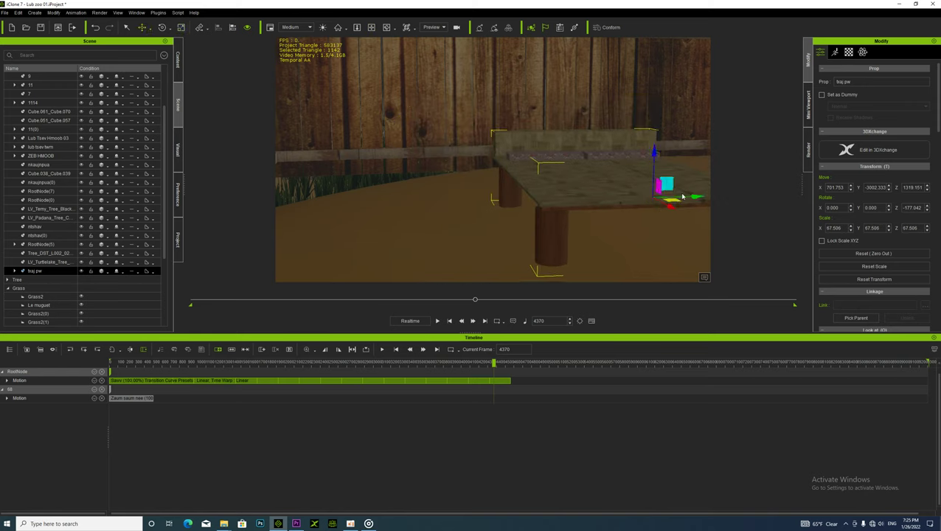
left_click_drag(695, 196, 383, 250)
left_click_drag(396, 248, 443, 238)
- Align the bed with the fence by rotating it to about -170.5 degrees around Z and shifting it to about X 693.7, Y -2825.2
left_click(372, 27)
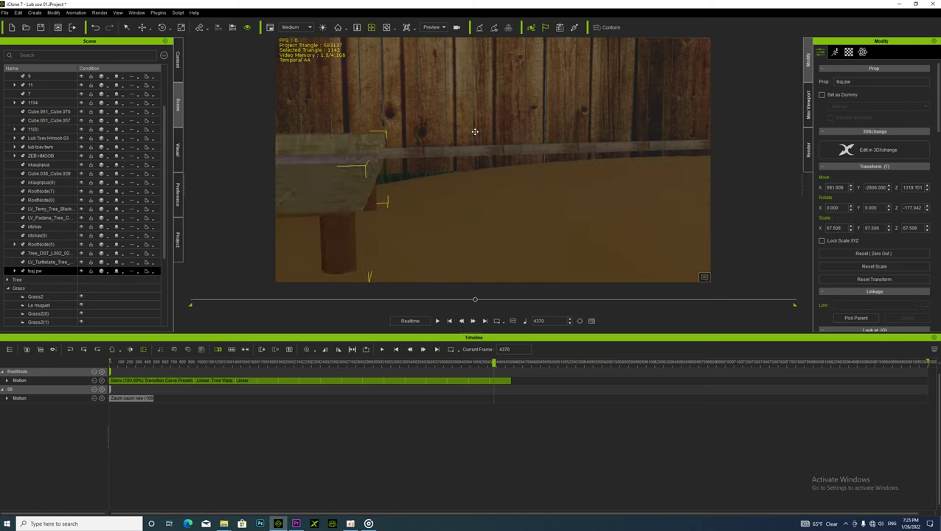
left_click_drag(426, 192, 422, 183)
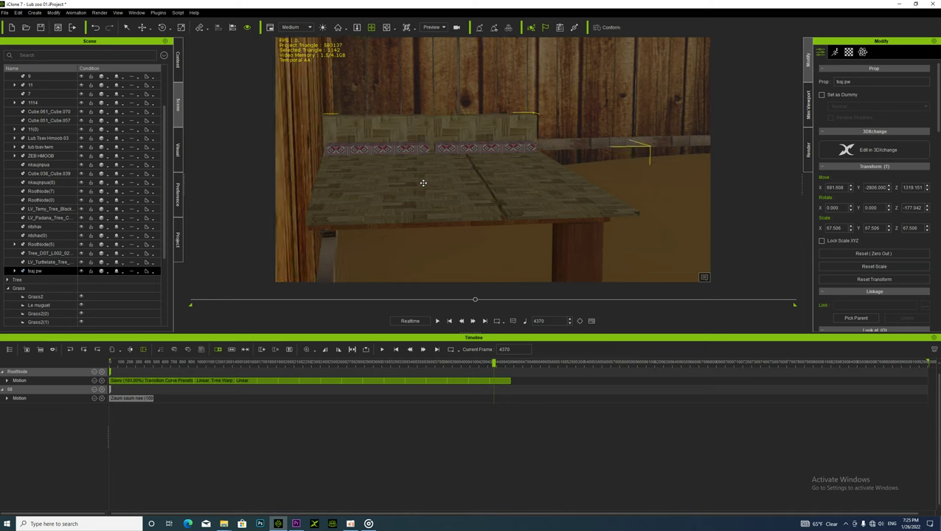
left_click(164, 27)
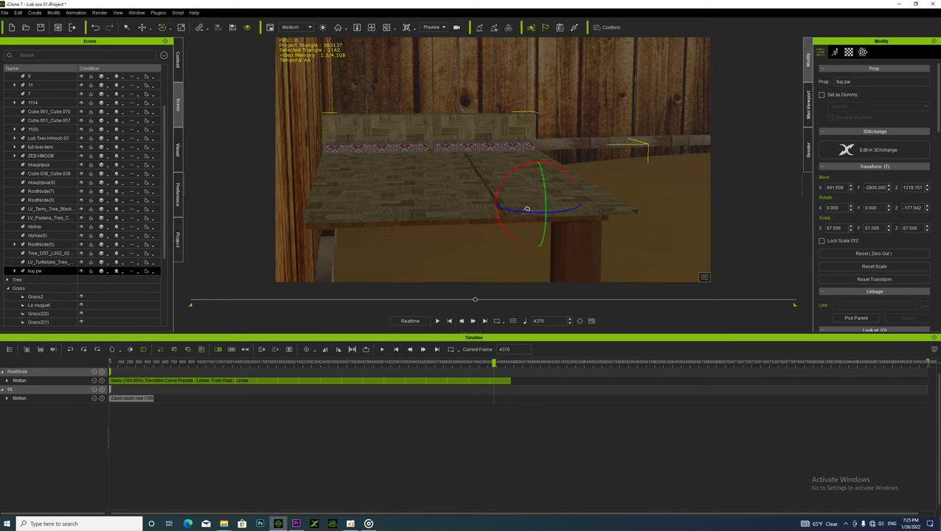
left_click_drag(528, 213, 521, 214)
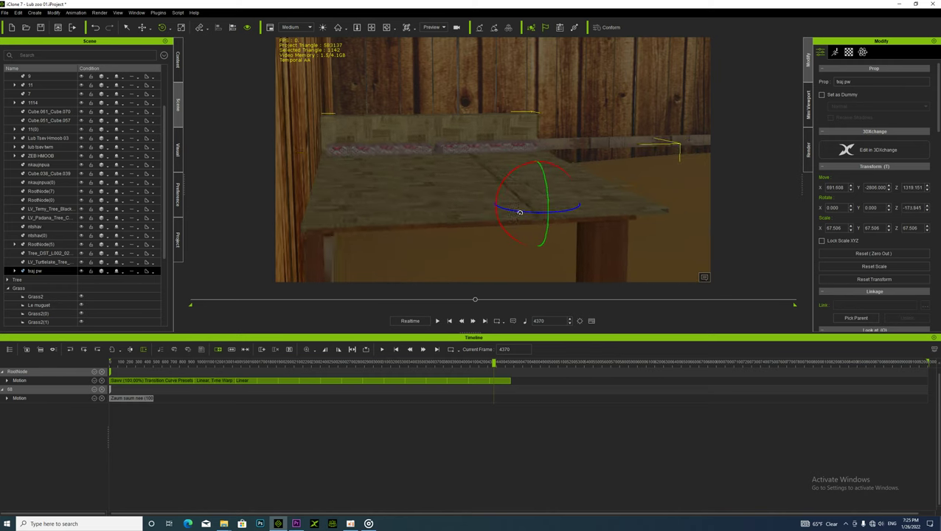
left_click(172, 30)
left_click(177, 48)
left_click(142, 28)
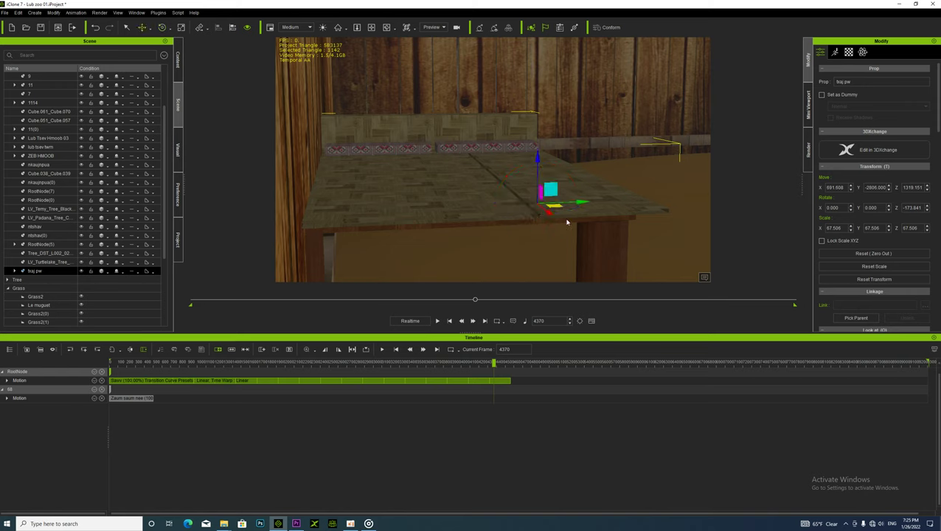
mouse_move(582, 203)
left_mouse_down()
mouse_move(612, 199)
mouse_move(571, 213)
mouse_move(595, 212)
left_mouse_up()
left_click(162, 28)
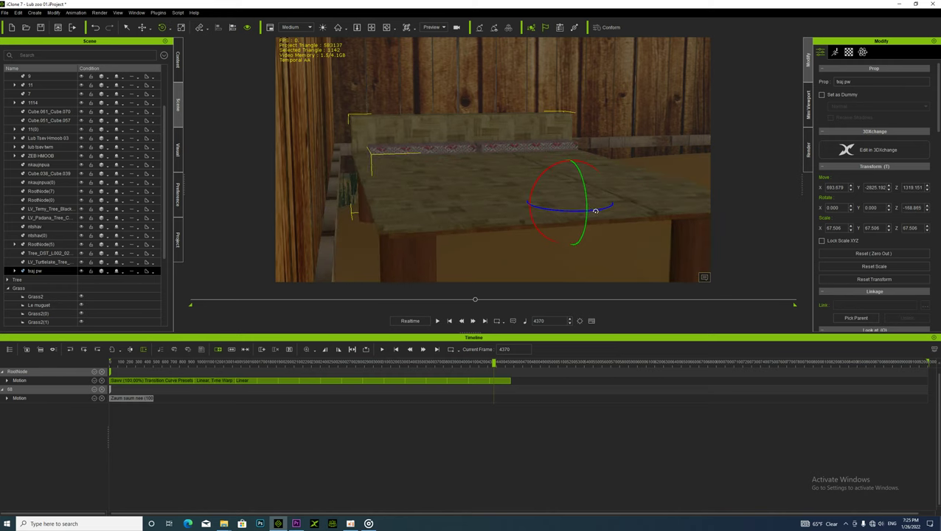
left_click(929, 211)
left_click(928, 210)
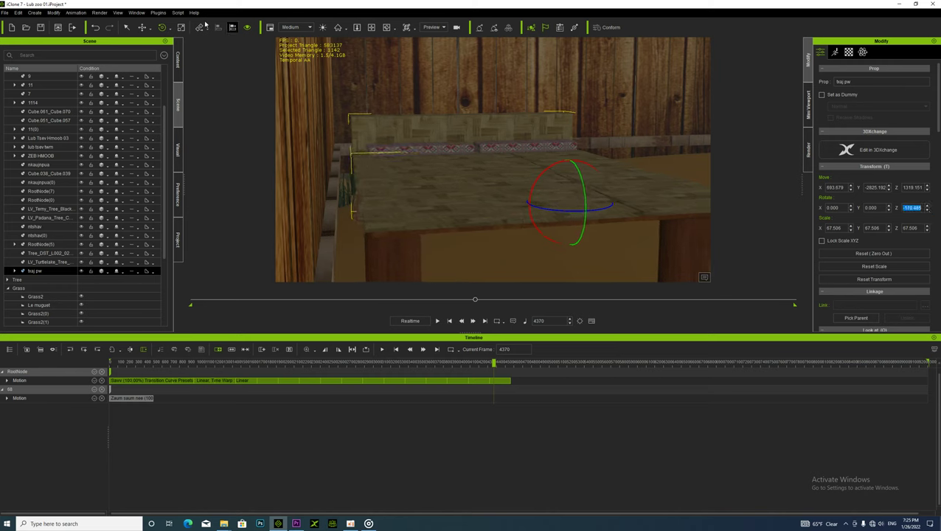
- Enlarge the bed uniformly to a scale of about 89
left_click(142, 28)
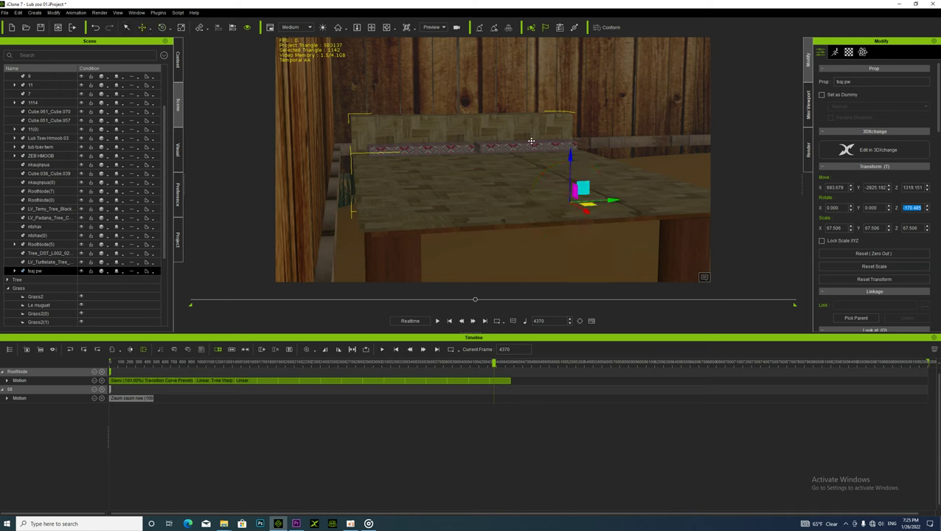
left_click(371, 28)
right_click_drag(586, 217, 377, 239)
left_click_drag(377, 240, 439, 231)
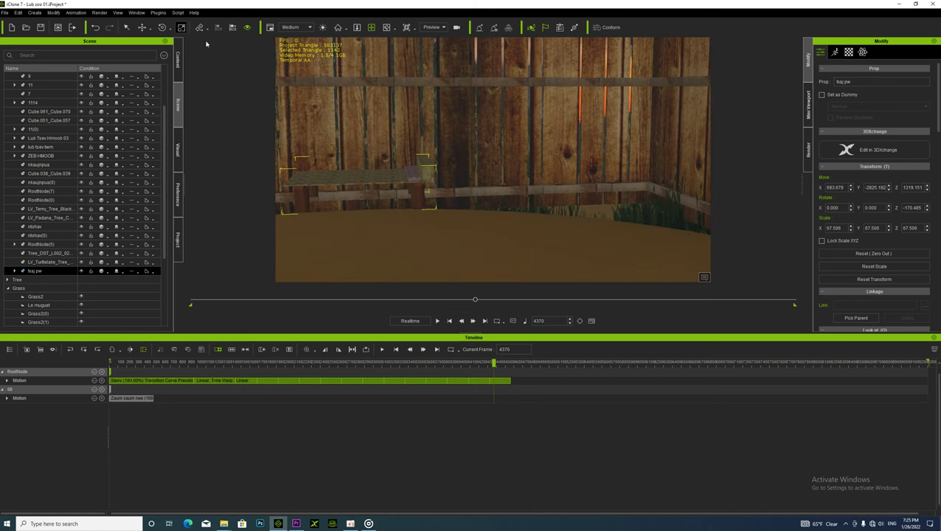
left_click_drag(429, 214, 472, 188)
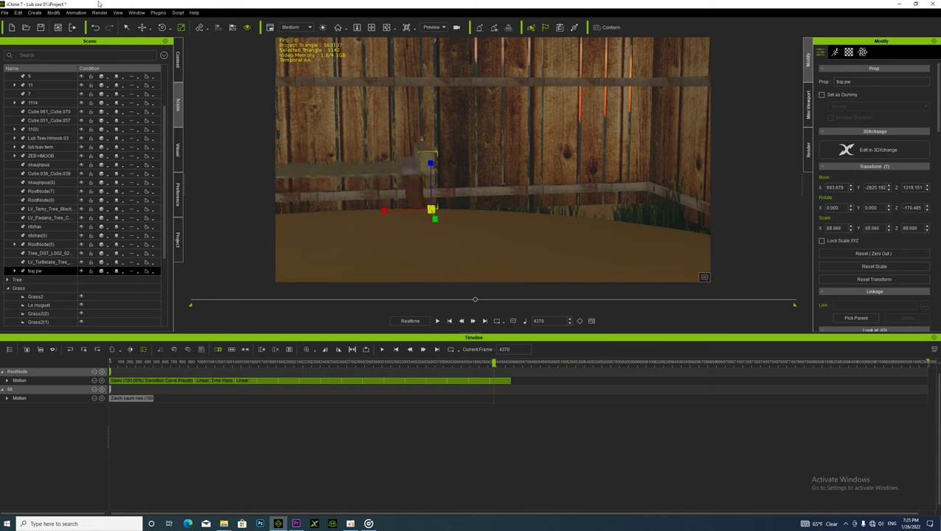
- Move the bed along the fence into the yard corner, ending at about Y -2914.4
left_click(140, 28)
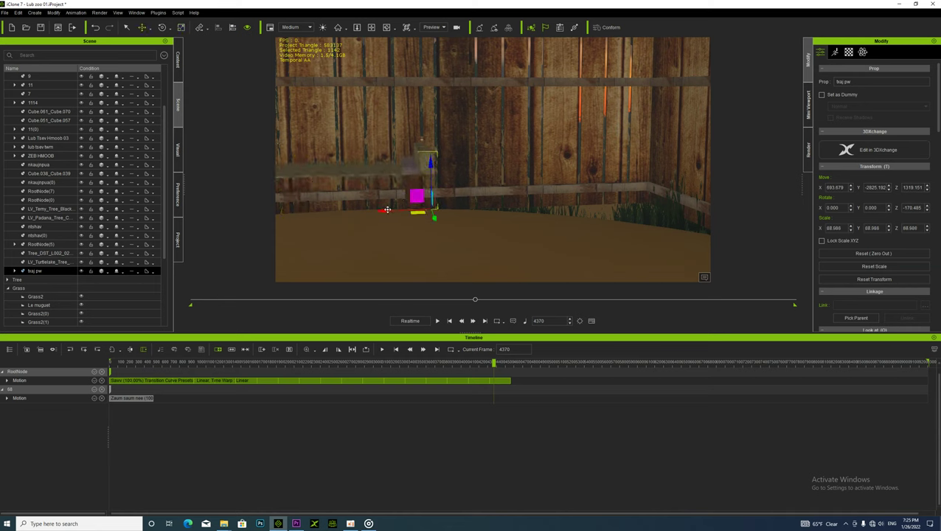
left_click_drag(386, 211, 613, 225)
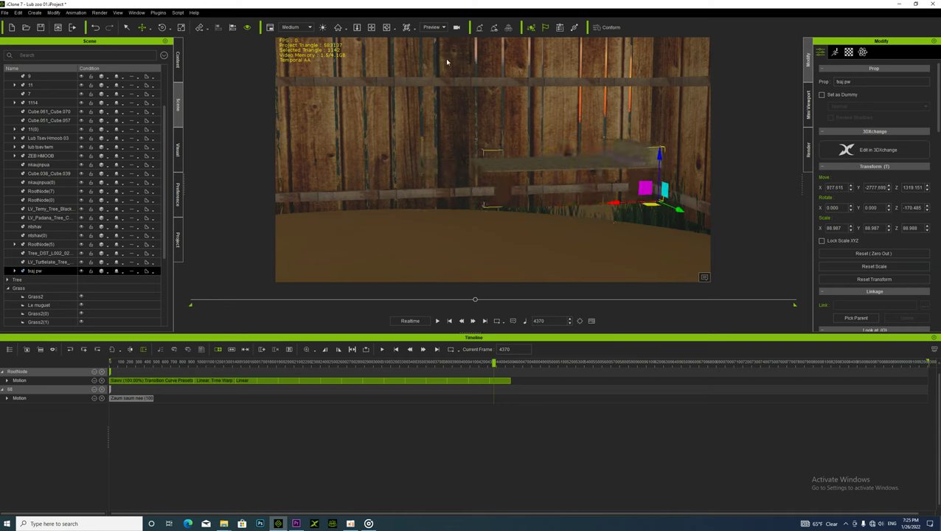
left_click(373, 26)
right_click_drag(501, 147, 403, 208)
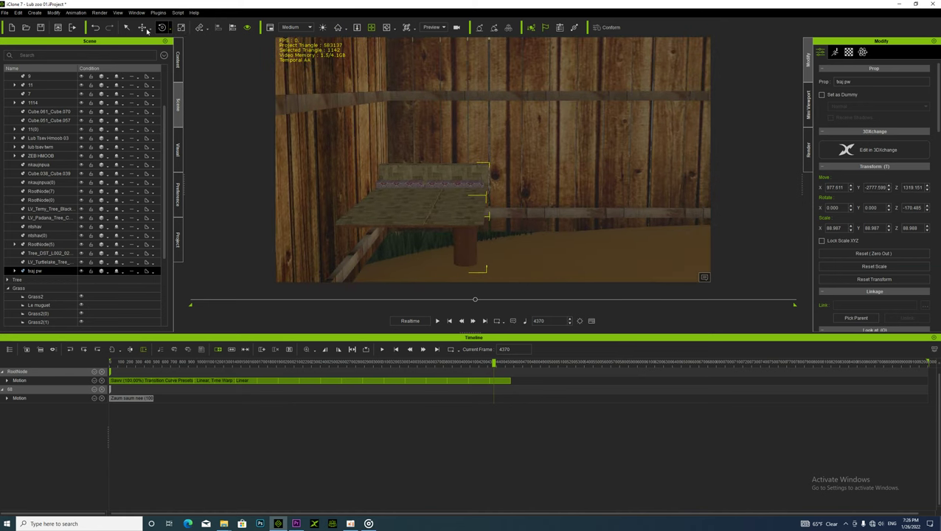
key("w")
left_click_drag(506, 204, 540, 190)
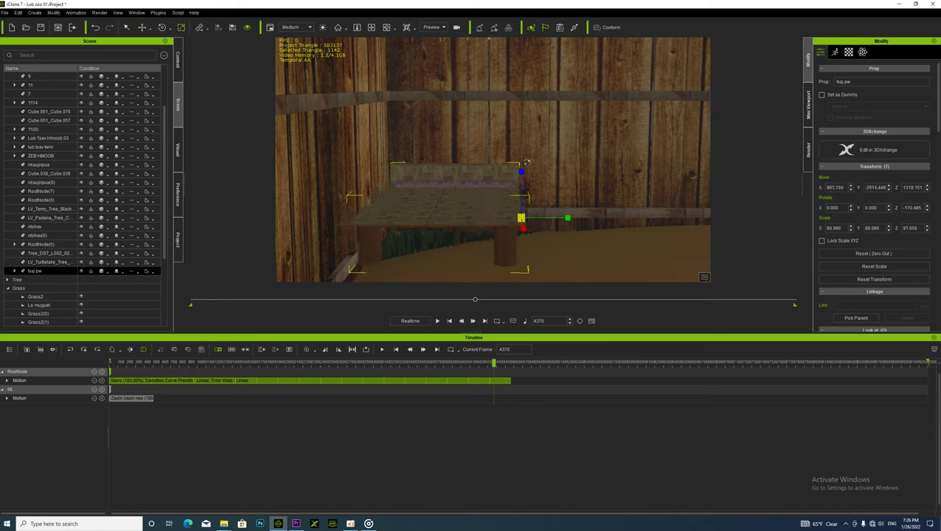
- Stretch the bed's height to a Z scale of about 130.5 and lower the bed to about Z 1282
left_click_drag(526, 163, 505, 138)
left_click(141, 30)
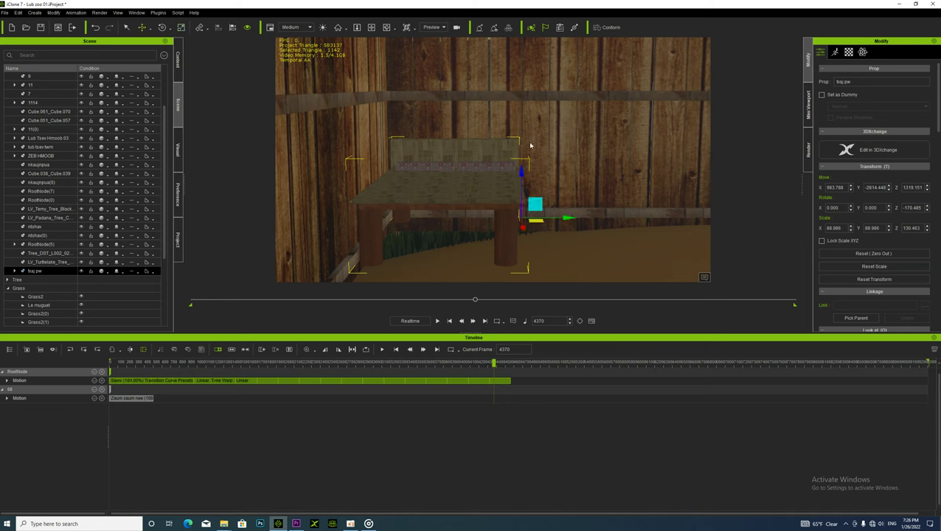
left_click_drag(522, 172, 521, 200)
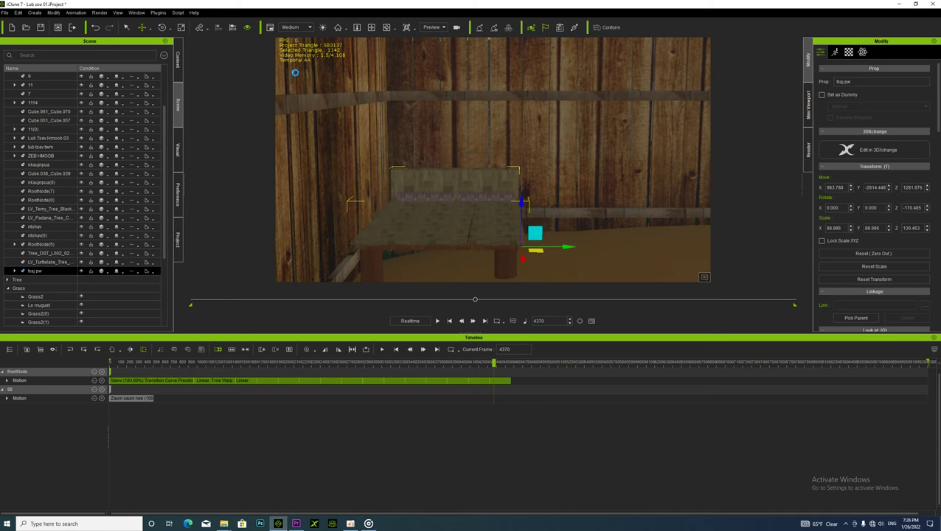
- Sink the bed further to about Z 1258 and raise its Z scale to about 185 so it stands taller
left_click(371, 29)
right_click_drag(317, 229, 192, 236)
left_click_drag(317, 221, 283, 195)
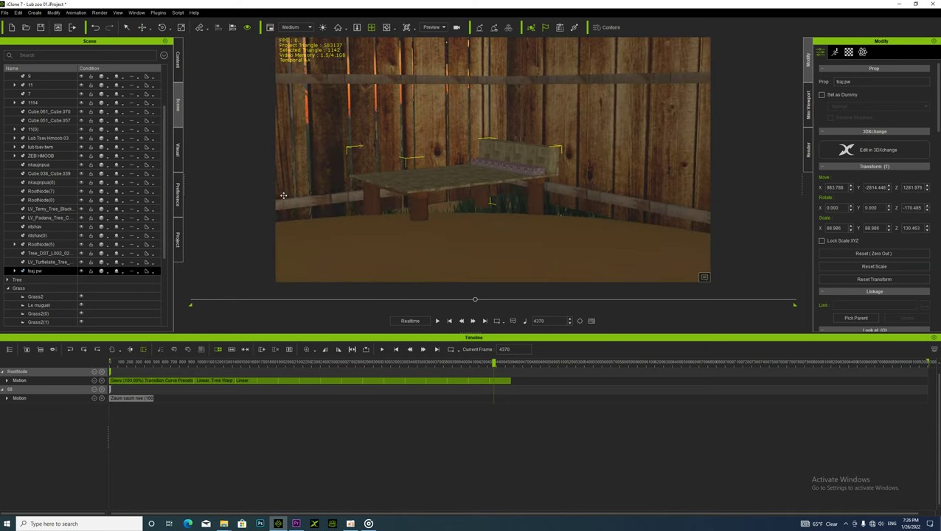
left_click(141, 27)
left_click_drag(559, 174, 561, 194)
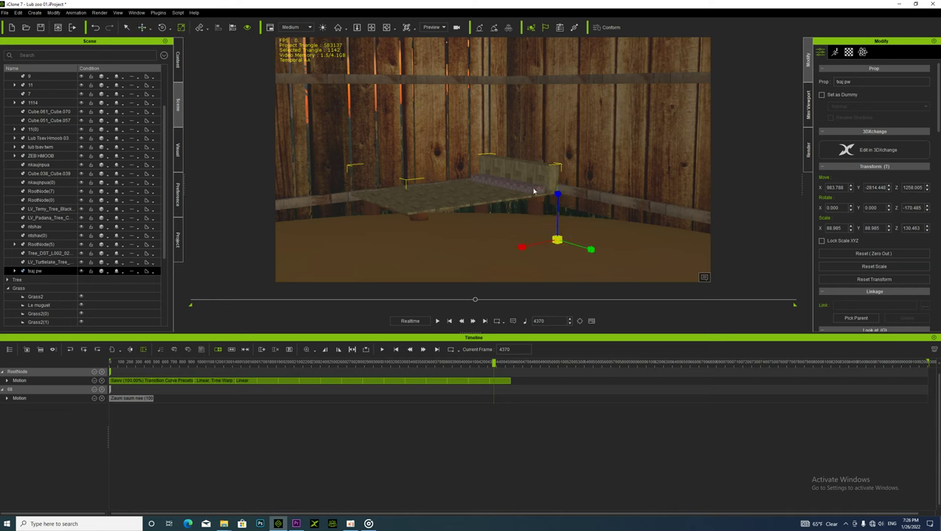
mouse_move(557, 184)
left_mouse_down()
mouse_move(561, 160)
mouse_move(559, 169)
left_mouse_up()
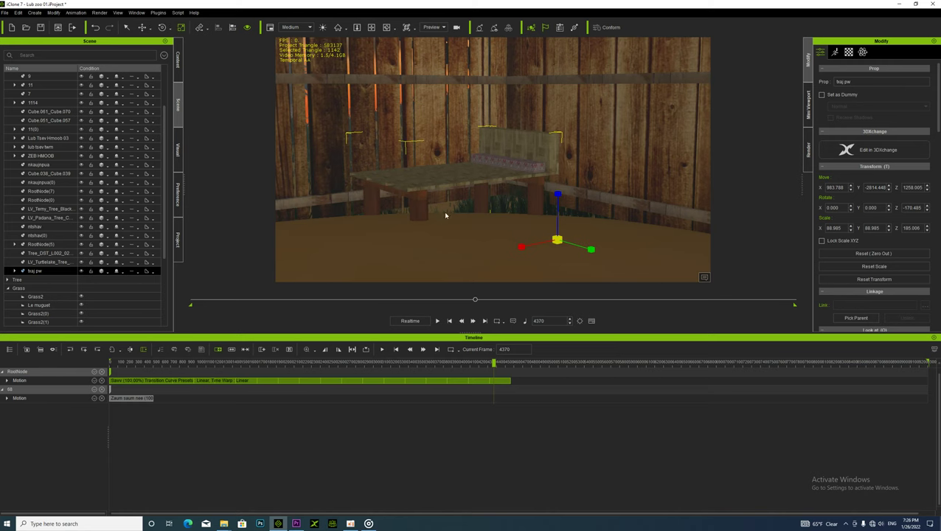
- Widen the bed along Y to a scale of about 113.2 and shift it out of the fence to about Y -2858.4
left_click(371, 27)
left_click_drag(372, 228, 495, 226)
left_click(179, 31)
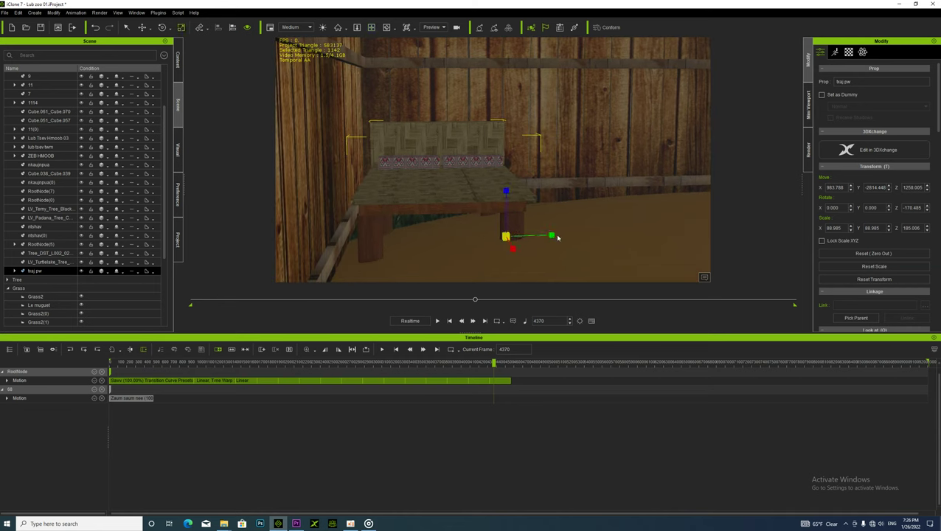
left_click_drag(551, 235, 570, 235)
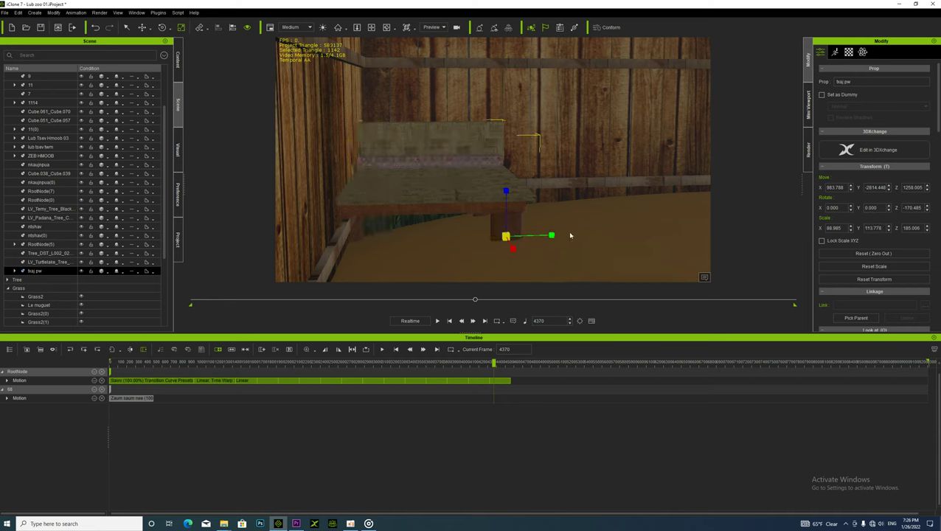
left_click(142, 27)
left_click_drag(555, 236, 590, 237)
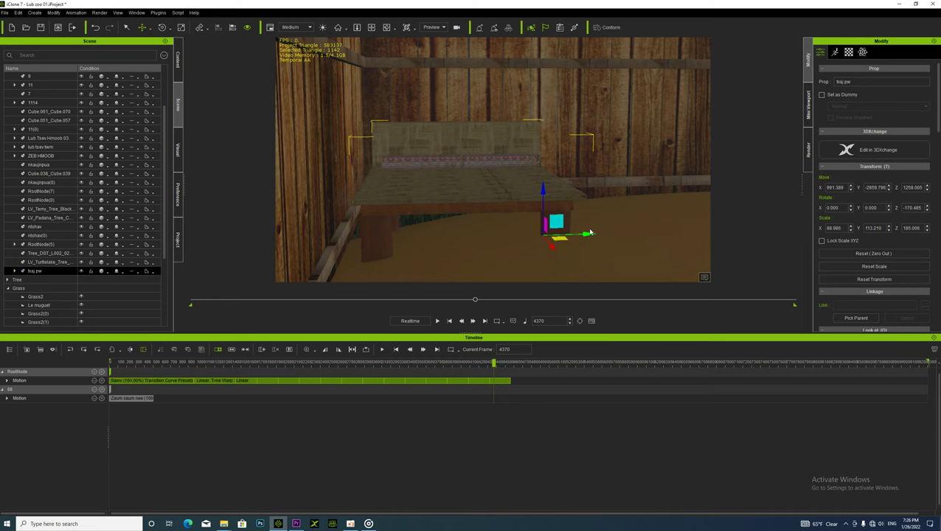
- Lengthen the bed along X to a scale of about 101.1
left_click(372, 28)
right_click_drag(453, 260, 401, 252)
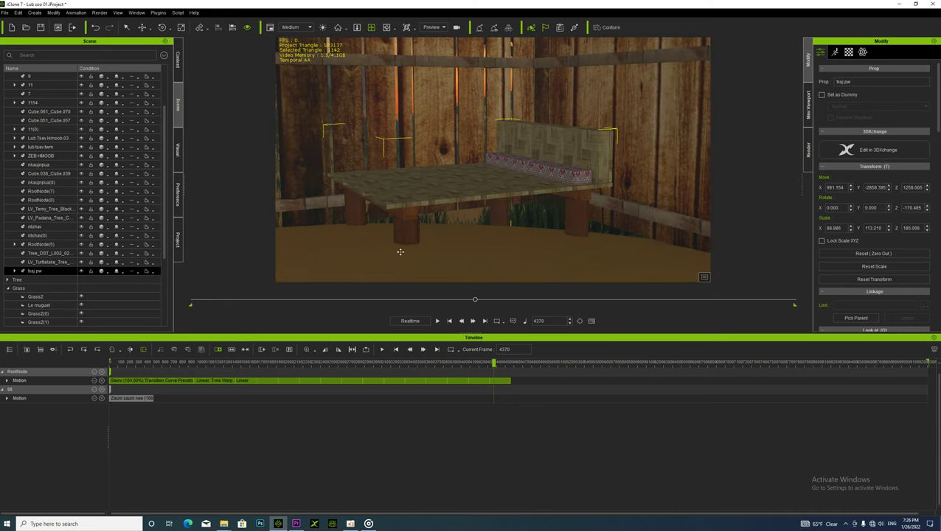
scroll(400, 252, "down", 2)
left_click_drag(400, 252, 382, 225)
scroll(382, 226, "down", 4)
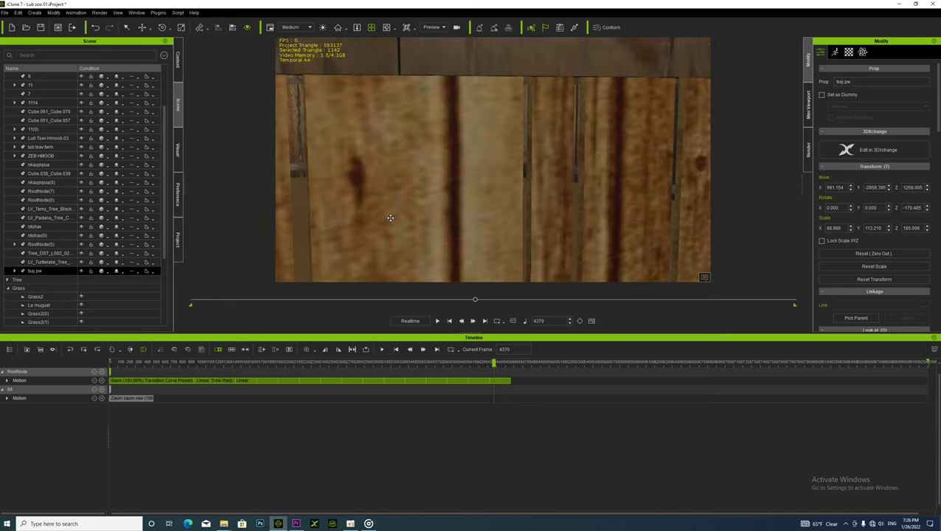
scroll(391, 217, "up", 5)
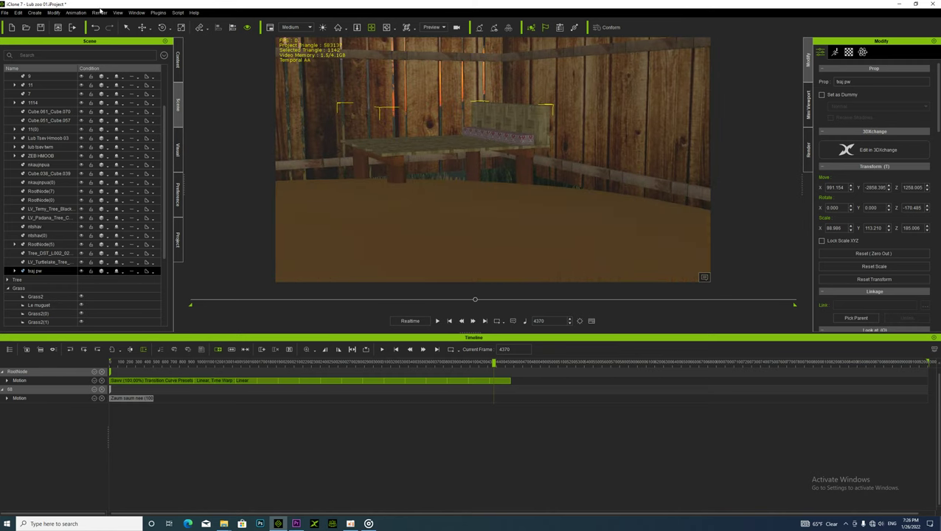
left_click(181, 28)
left_click_drag(507, 219, 498, 225)
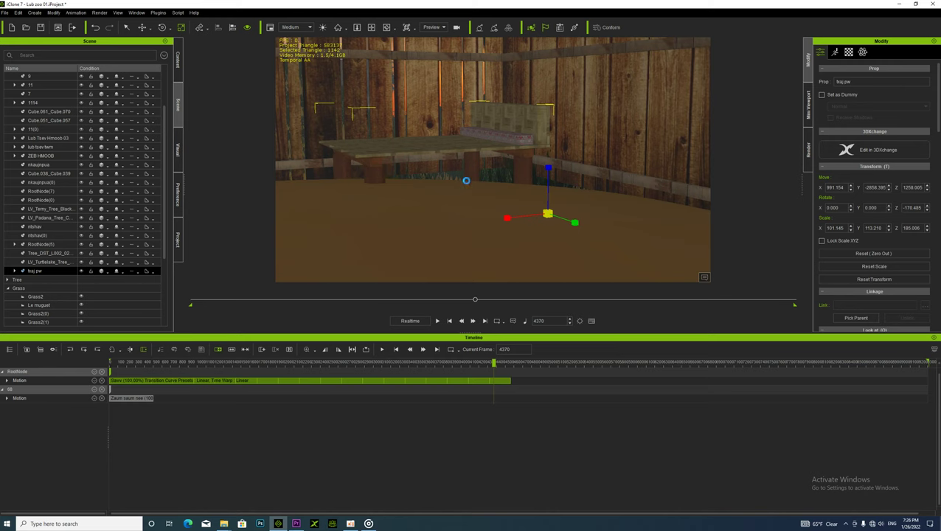
- Raise the bed slightly to about Z 1262 and frame it in a close-up angled view
left_click(372, 27)
right_click_drag(368, 214, 454, 206)
left_click_drag(454, 206, 373, 213, "alt")
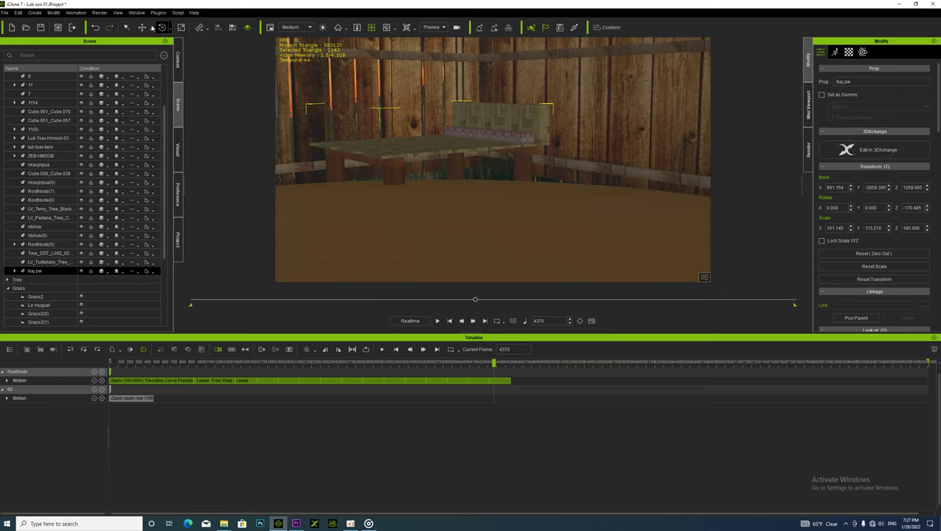
key("w")
left_click_drag(549, 162, 549, 160)
left_click(370, 28)
left_click_drag(378, 138, 479, 142)
scroll(381, 146, "up", 3)
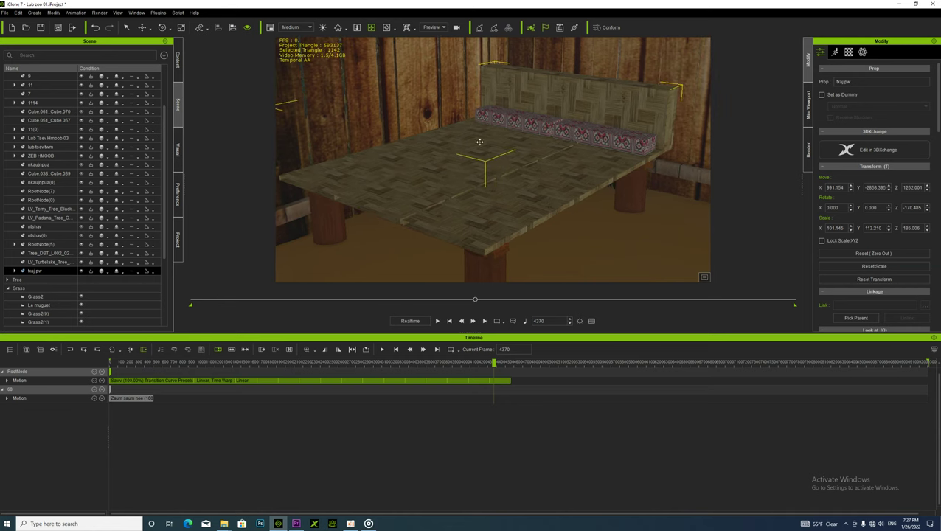
- Save the bed to the custom Prop library under the name txaj pws
left_click(177, 61)
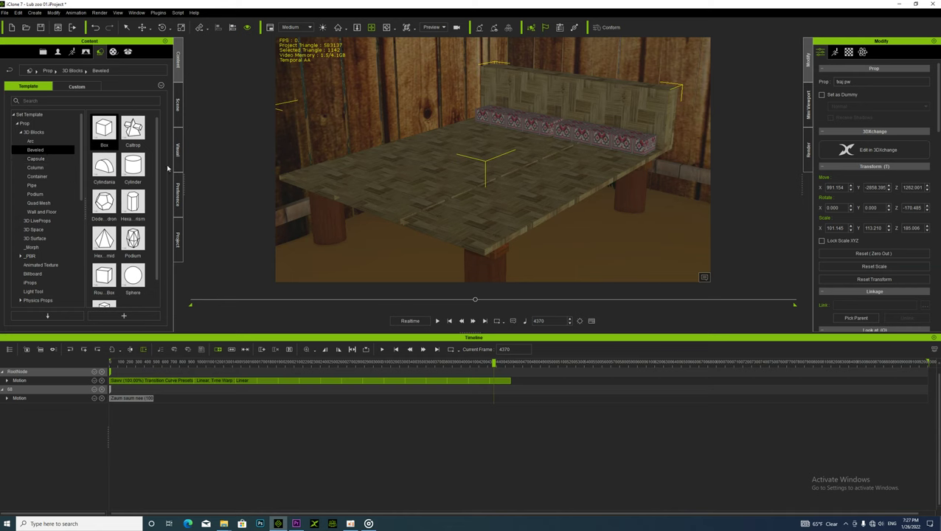
right_click_drag(395, 206, 394, 197, "alt")
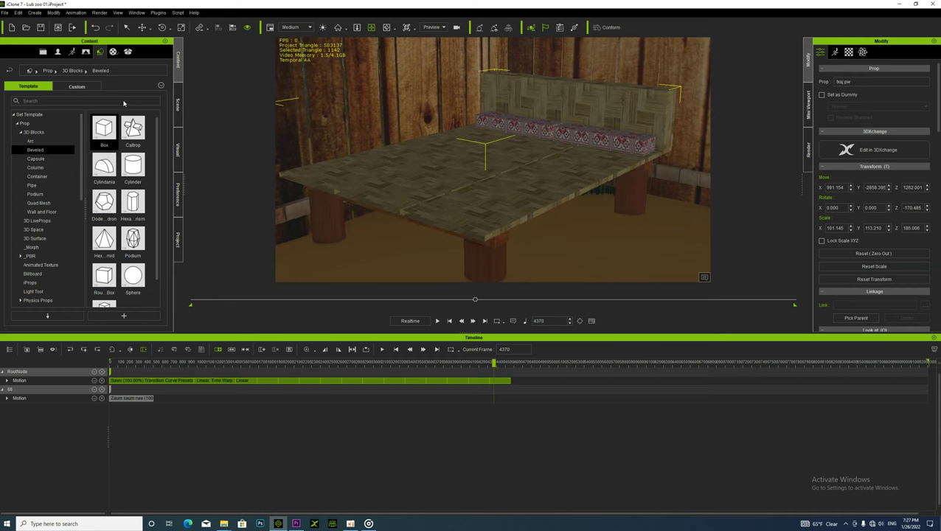
left_click(77, 87)
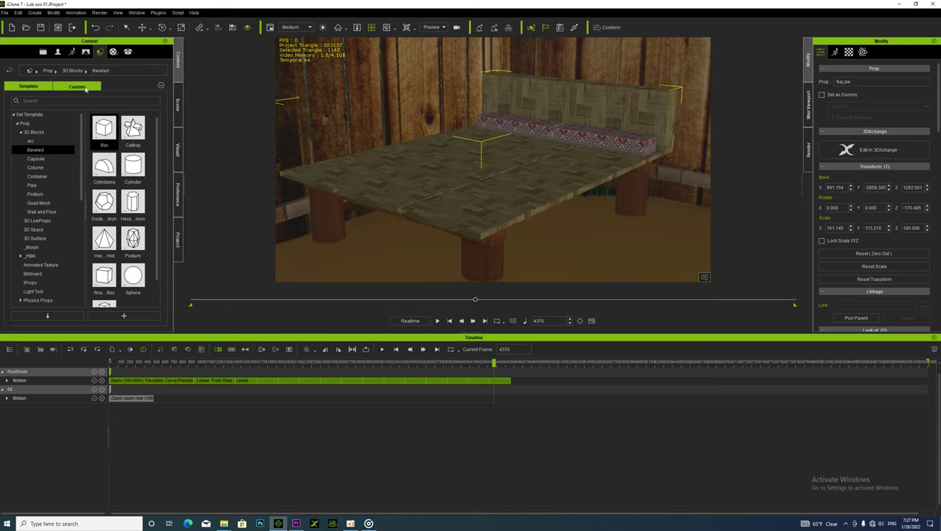
left_click(17, 123)
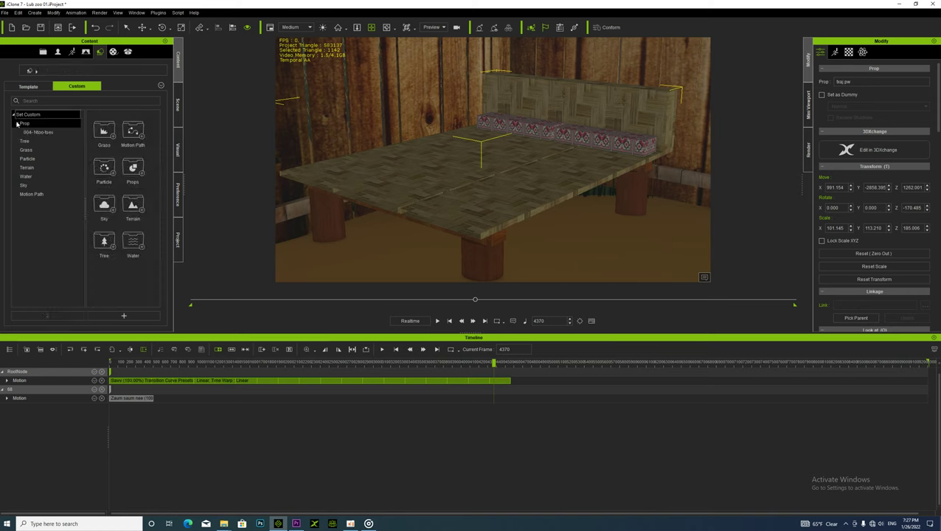
left_click(35, 134)
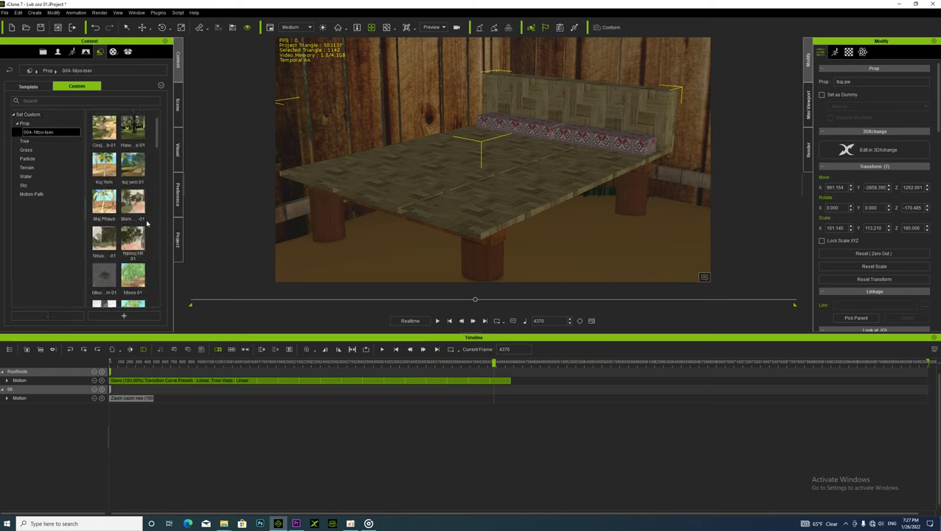
scroll(128, 226, "down", 2)
left_click(25, 123)
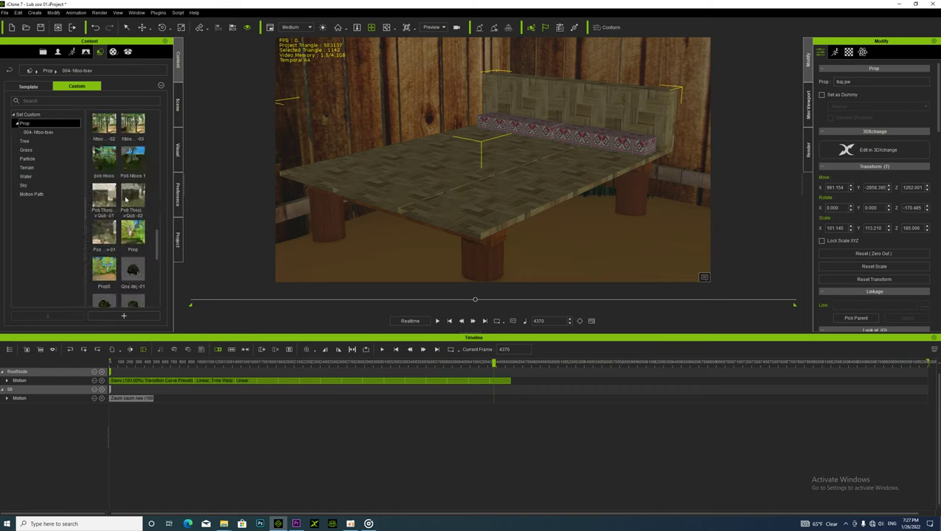
left_click(112, 314)
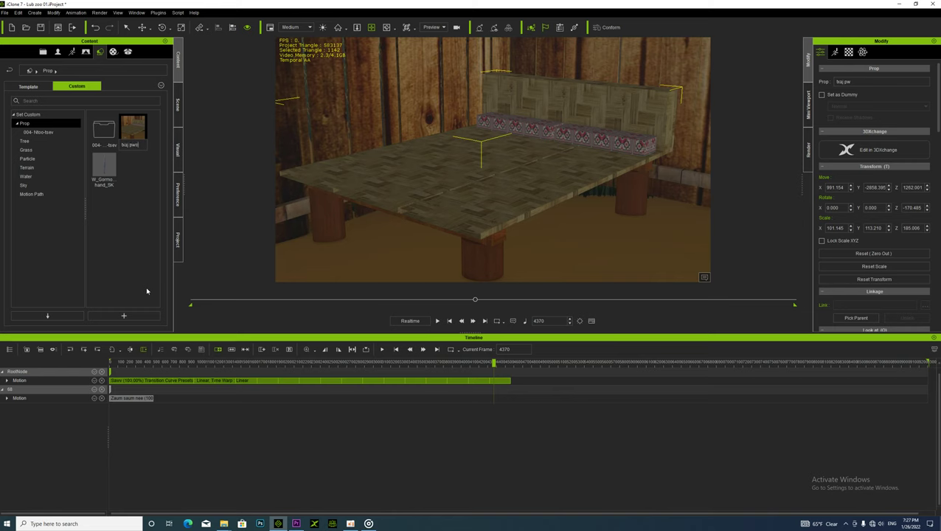
key("Return")
- Browse the template prop categories, from the 3D Blocks groups through 3D Space, for an item to add to the bed
right_click(130, 269)
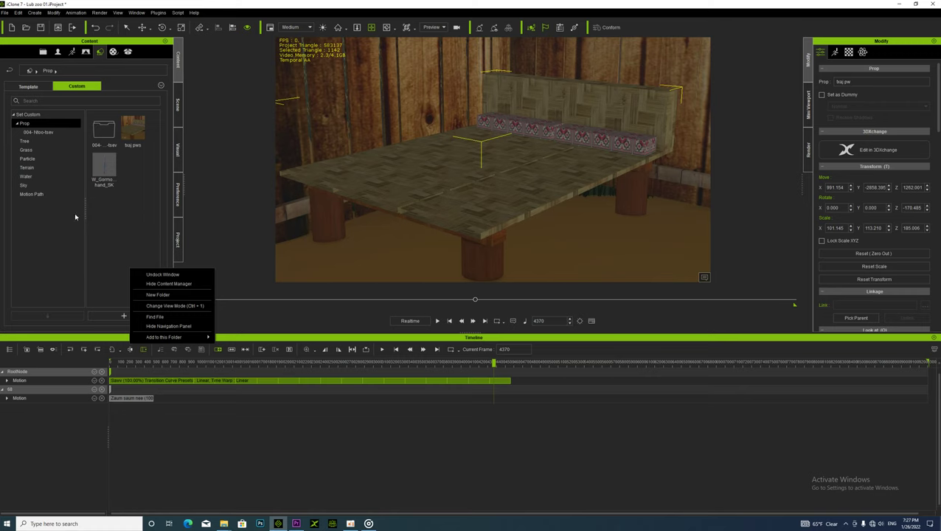
left_click(33, 90)
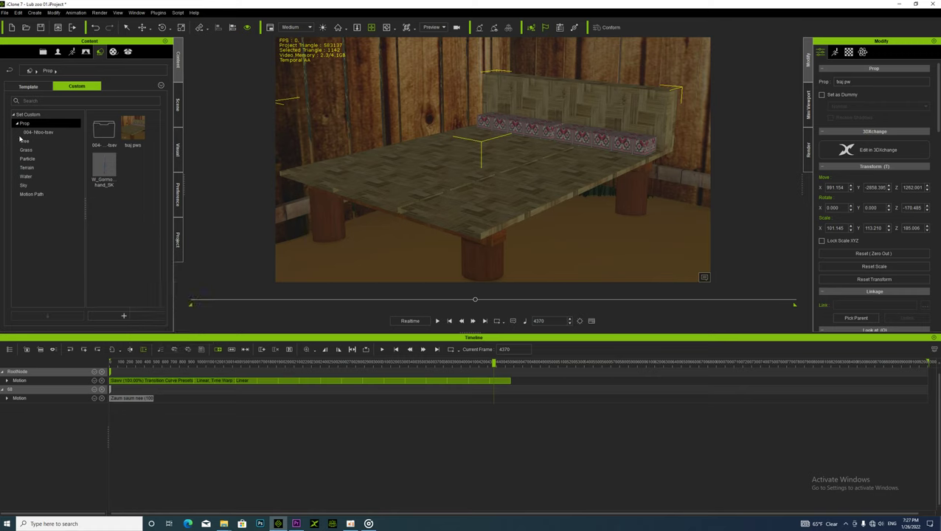
left_click(35, 87)
left_click(22, 150)
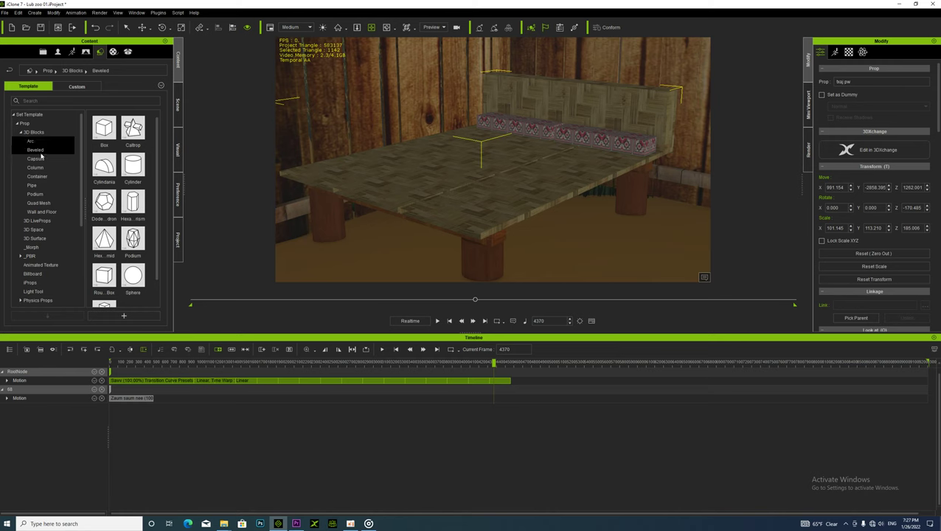
scroll(45, 212, "down", 3)
scroll(31, 166, "up", 3)
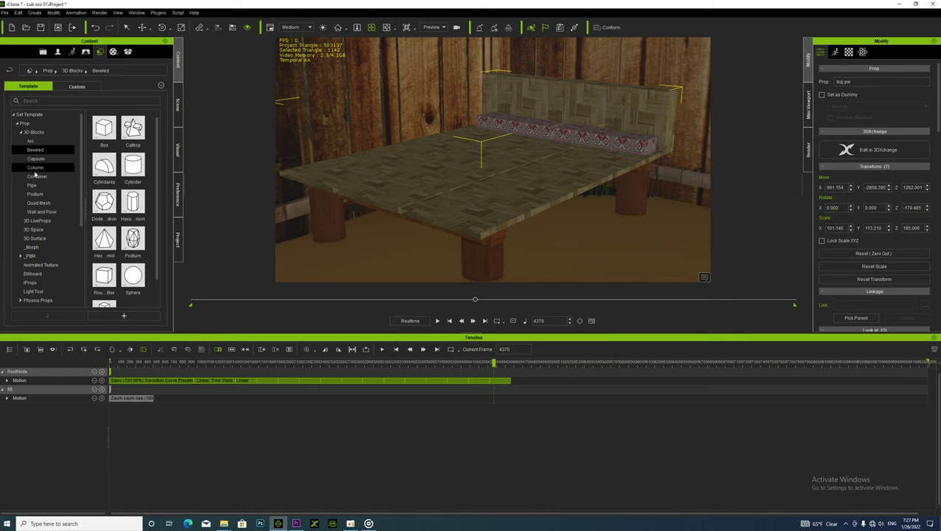
left_click(31, 162)
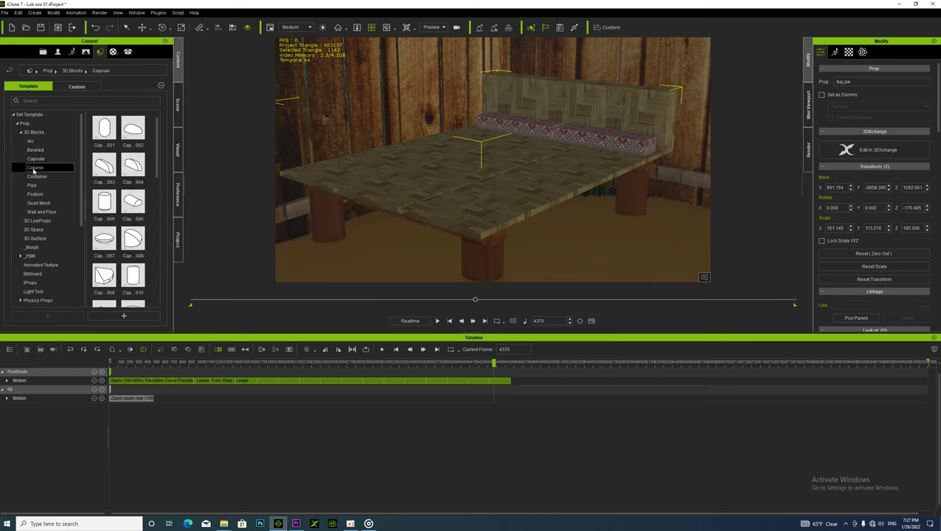
left_click(36, 170)
left_click(28, 186)
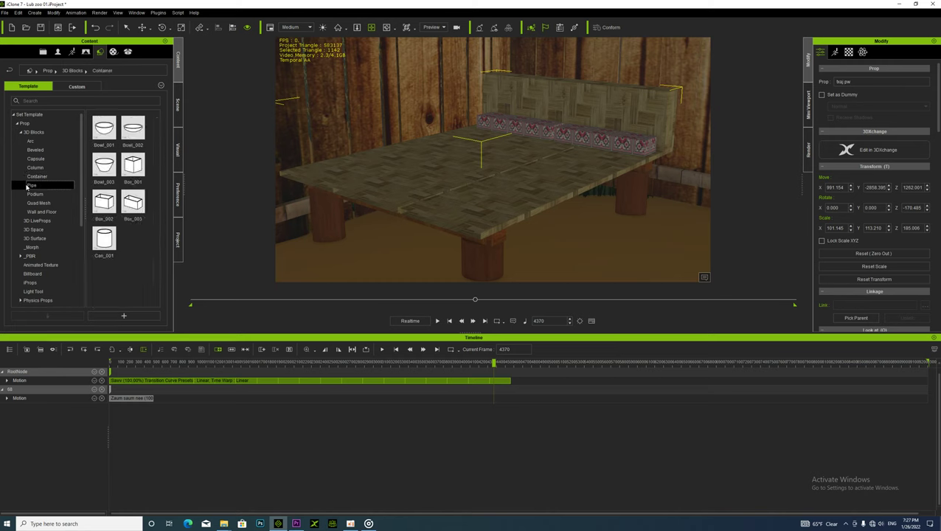
left_click(33, 194)
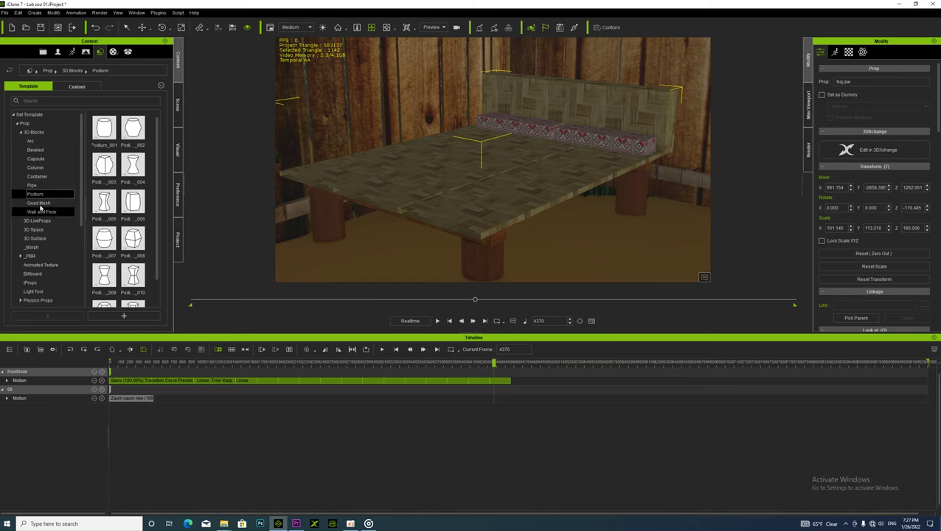
left_click(30, 213)
left_click(28, 221)
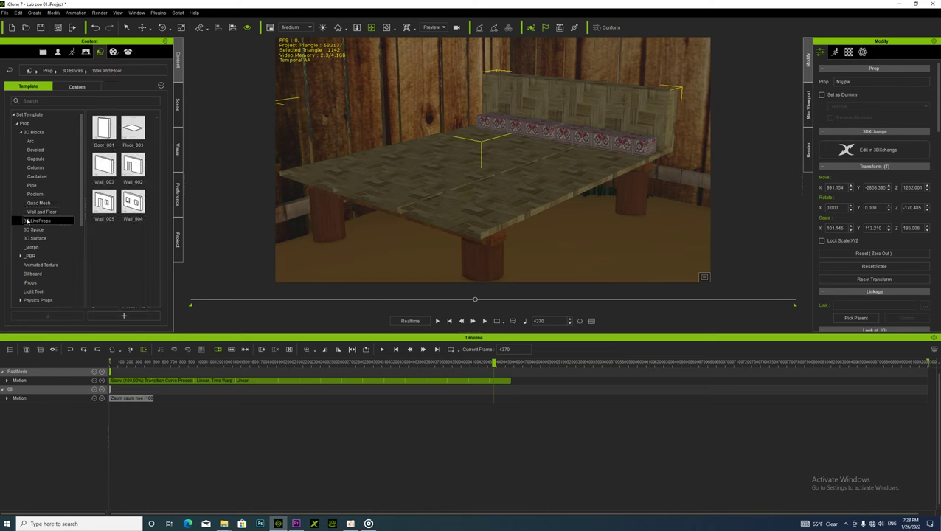
left_click(27, 230)
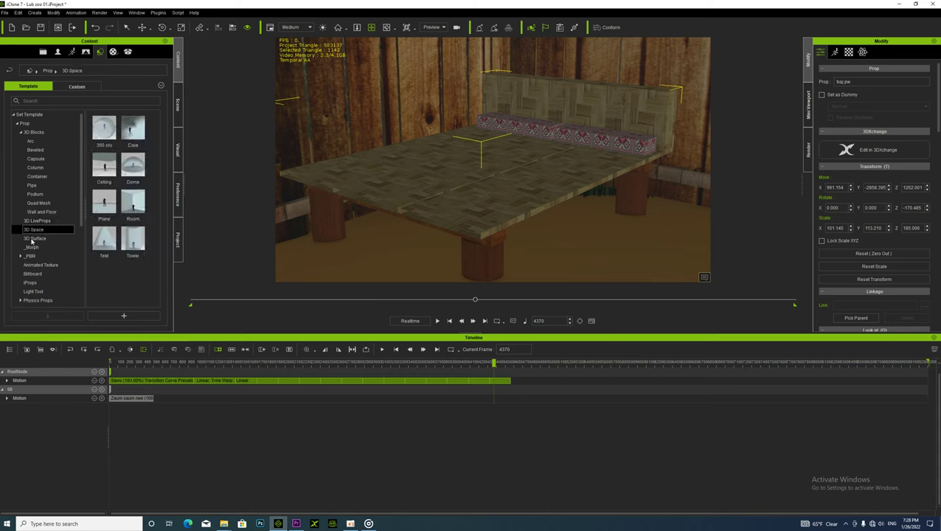
- Add the Cloth_H prop from the 3D Surface templates to the scene at the bed
left_click(64, 239)
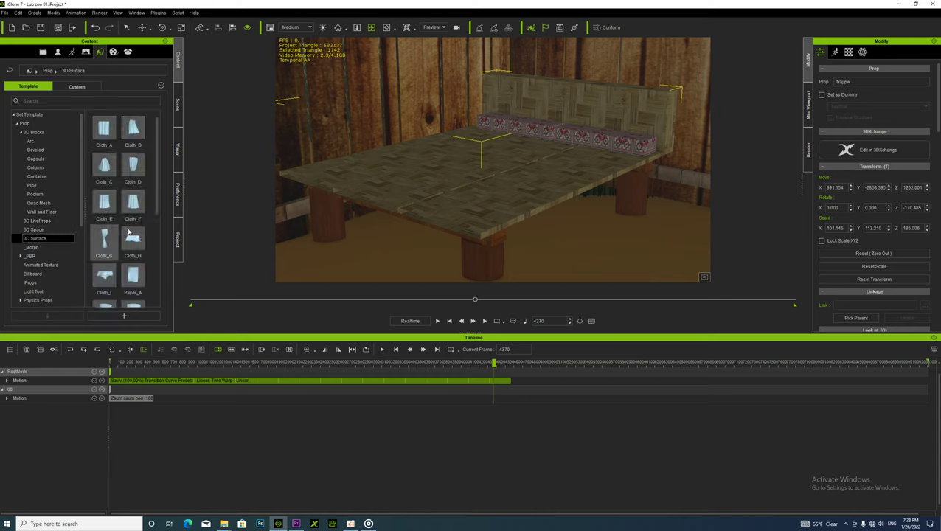
scroll(144, 237, "down", 2)
scroll(136, 215, "up", 2)
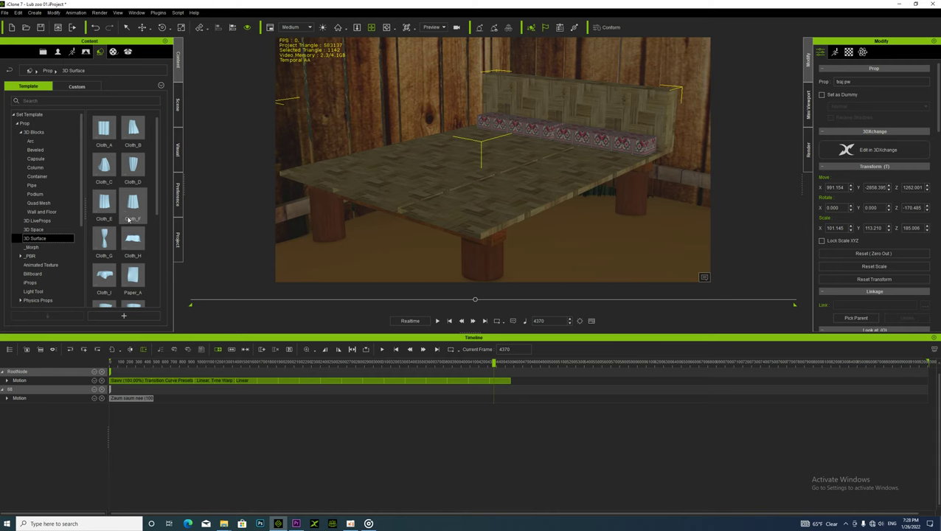
left_click_drag(133, 238, 500, 182)
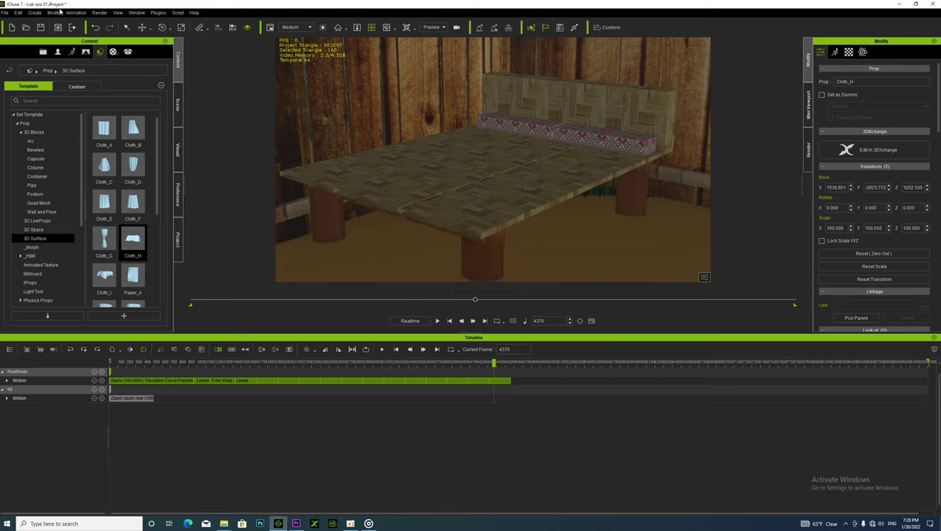
- Move the Cloth_H prop across the bed toward its front corner, to about X 1250, Y -2306, Z 1094
left_click(141, 29)
left_click_drag(491, 98, 616, 167)
left_click_drag(565, 190, 525, 205)
mouse_move(486, 149)
left_mouse_down()
mouse_move(487, 206)
mouse_move(486, 162)
left_mouse_up()
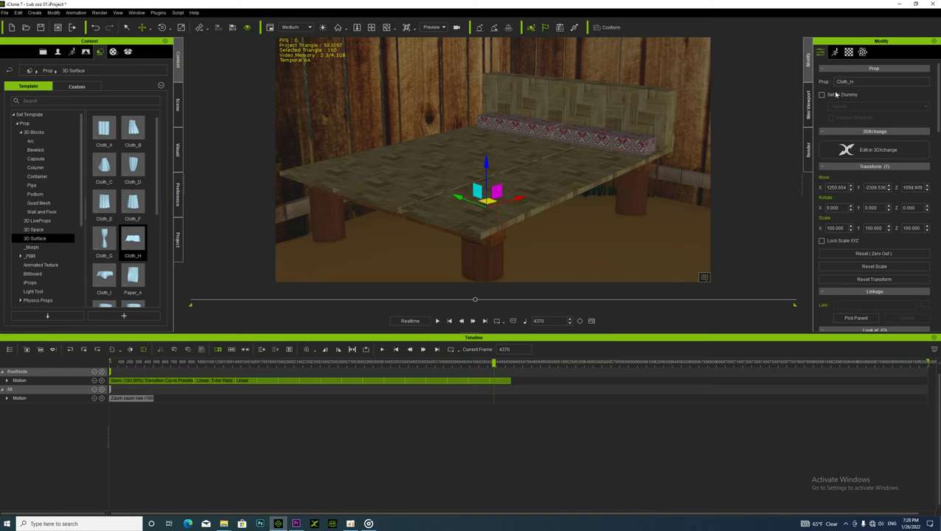
- Change the Cloth_H prop's render state and shift it slightly up and back toward the middle of the bed
scroll(845, 233, "down", 6)
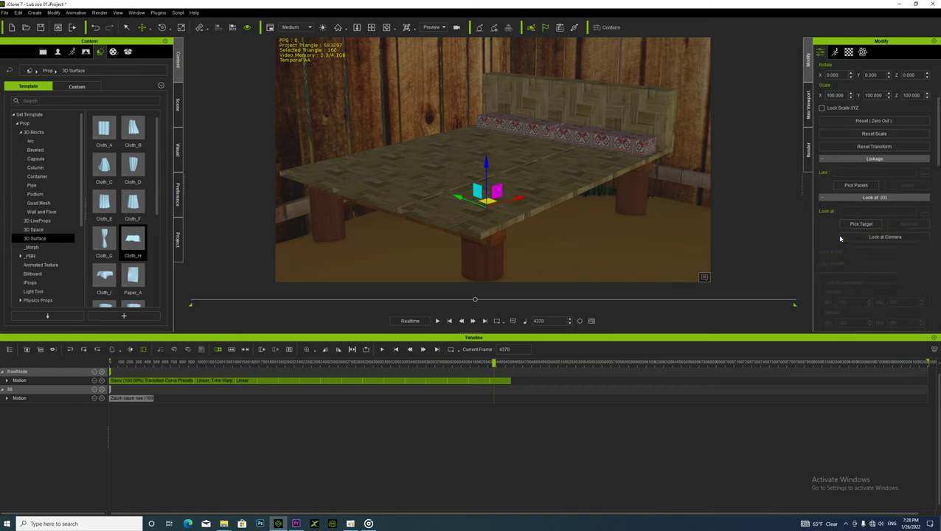
scroll(844, 240, "down", 10)
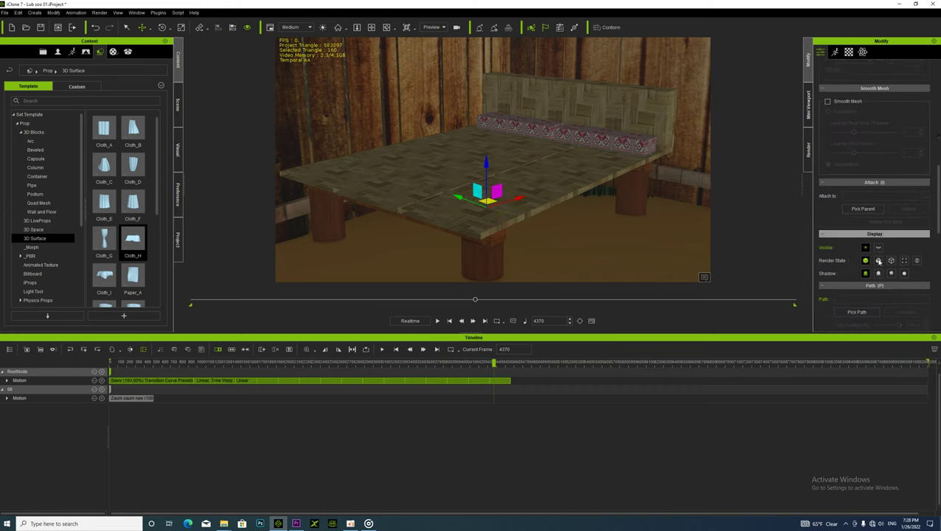
left_click(874, 259)
left_click_drag(485, 157, 468, 142)
scroll(121, 222, "down", 5)
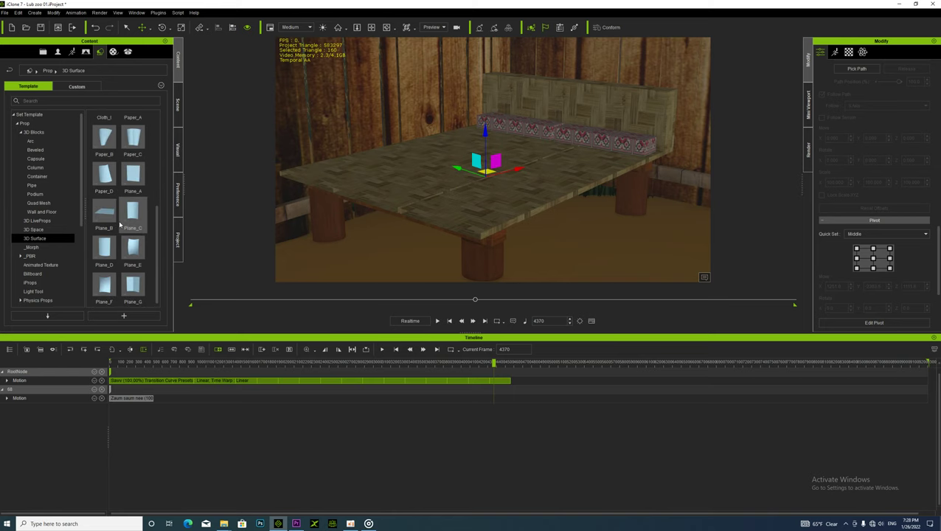
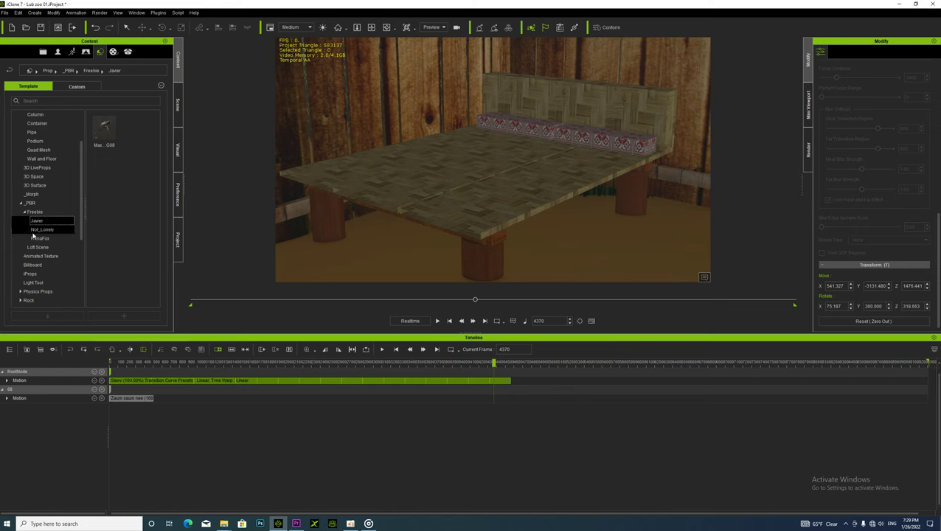
- Add the Bed prop from the _PBR Loft Scene templates to the scene beside the wooden bed
left_click(37, 248)
left_click(37, 256)
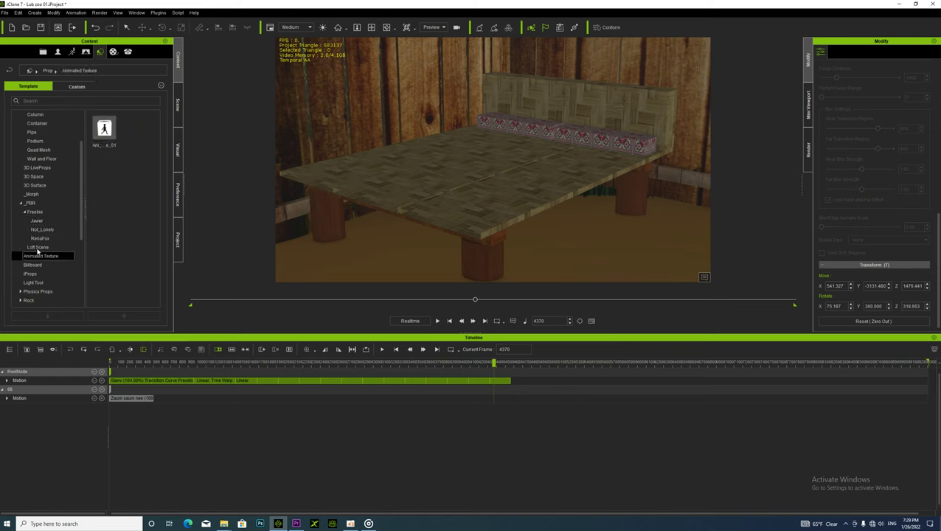
left_click(37, 247)
left_click_drag(103, 130, 386, 264)
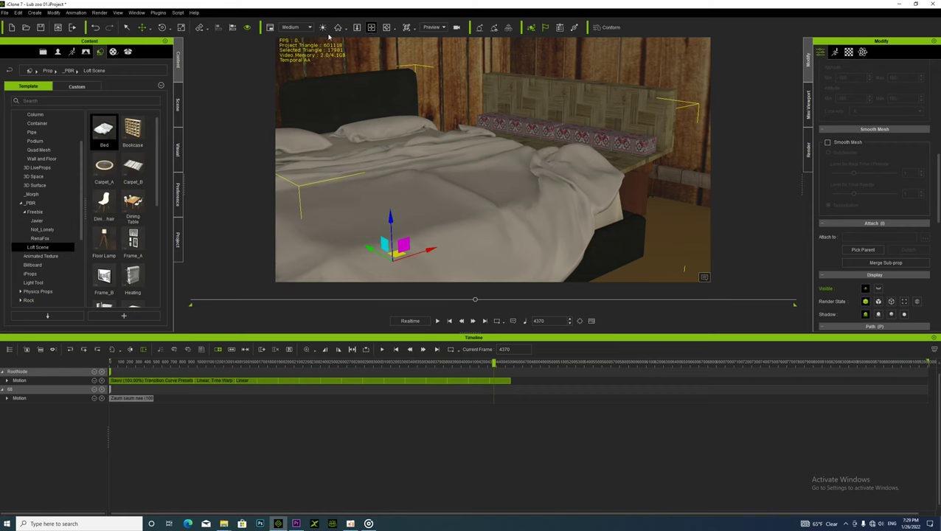
- Rotate the Bed prop about a quarter turn around its vertical axis and move it over the wooden bed
left_click(162, 27)
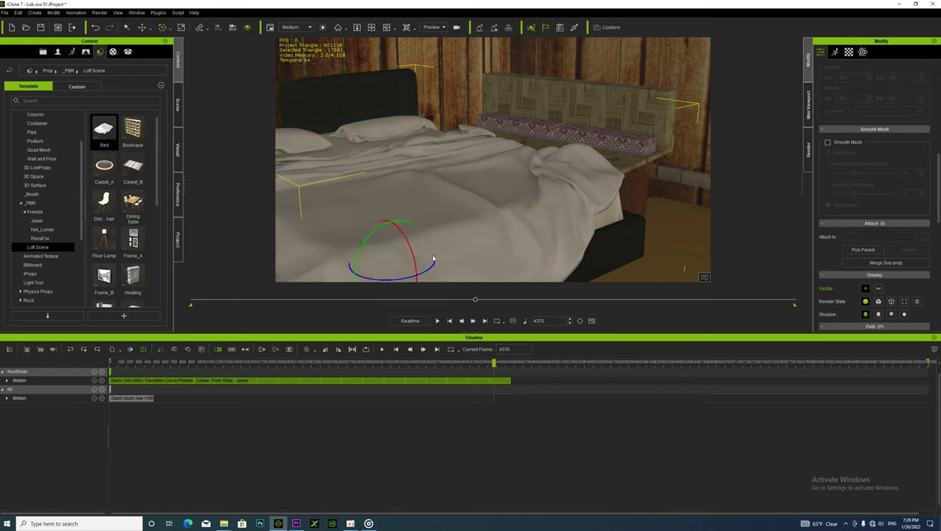
left_click_drag(429, 264, 401, 277)
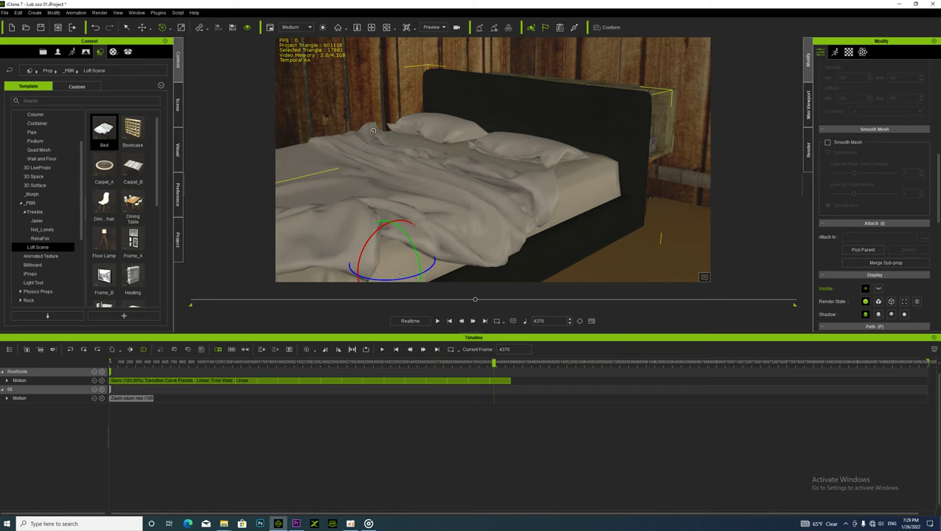
left_click(372, 28)
left_click_drag(520, 243, 514, 173)
right_click_drag(520, 174, 453, 194)
left_click_drag(453, 194, 436, 253)
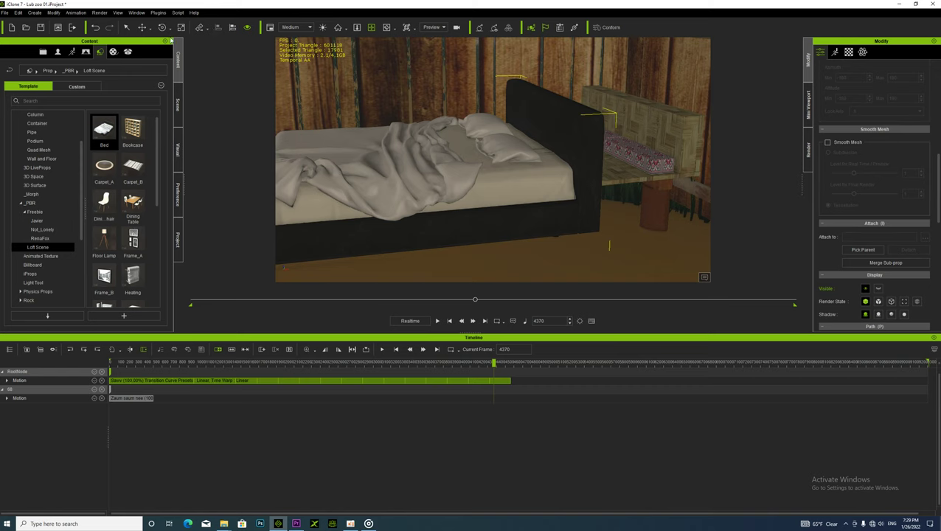
left_click(142, 28)
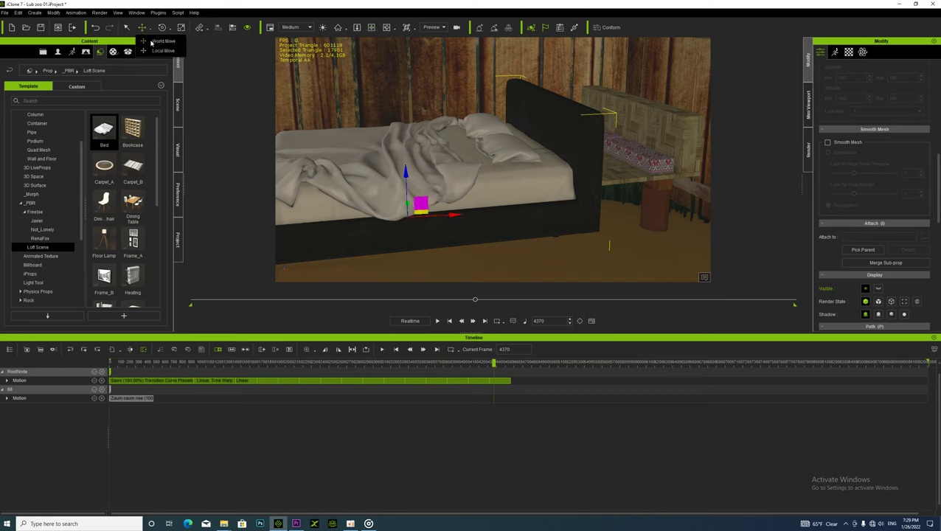
left_click_drag(454, 213, 548, 194)
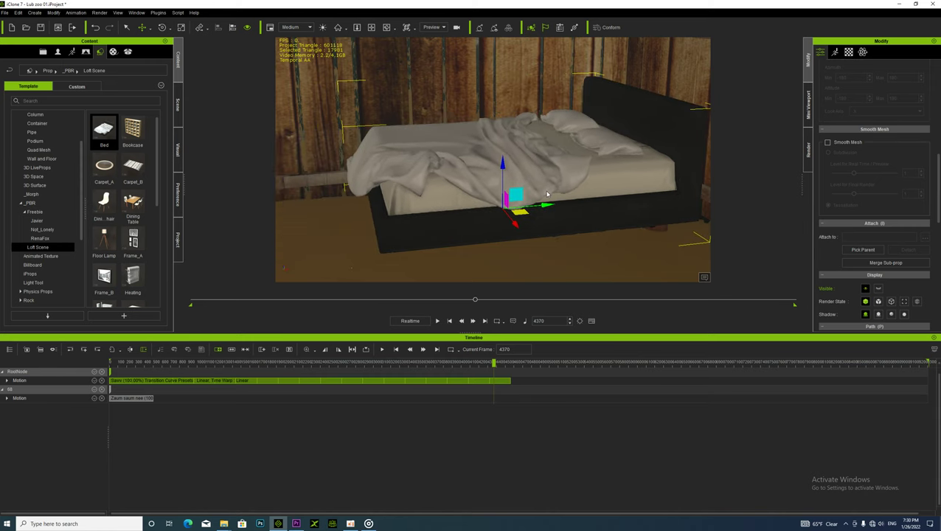
- Fine-tune the Bed prop's rotation around its vertical axis so it lines up with the wooden bed
left_click(372, 28)
left_click_drag(380, 88, 217, 124)
right_click_drag(414, 185, 345, 189)
left_click_drag(345, 189, 440, 128)
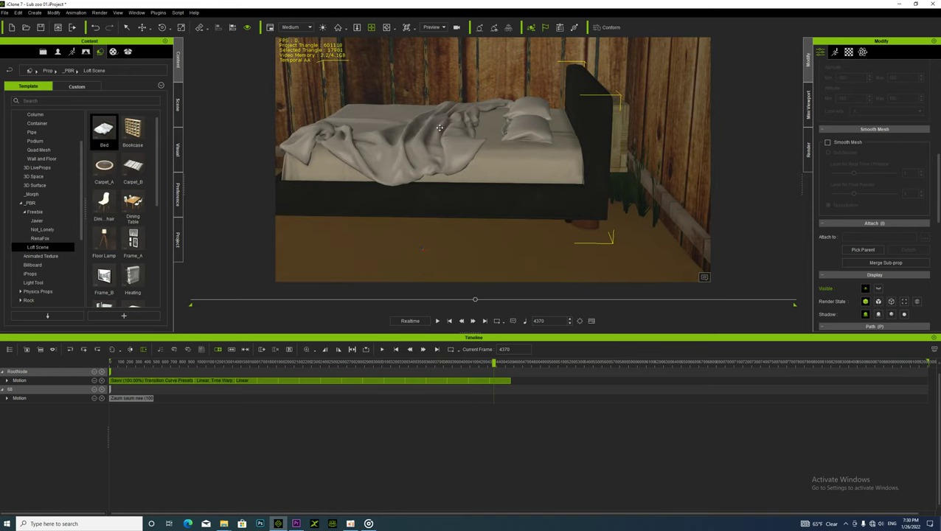
key("e")
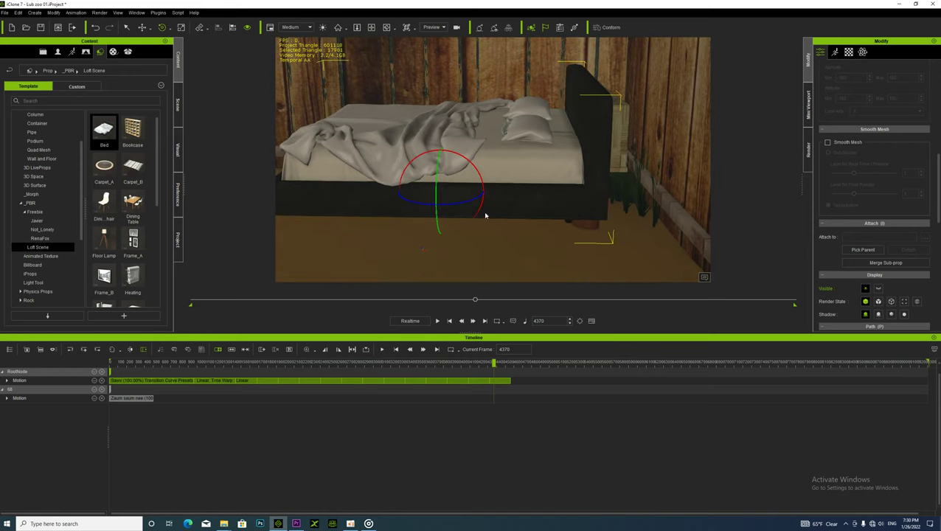
left_click_drag(472, 201, 473, 201)
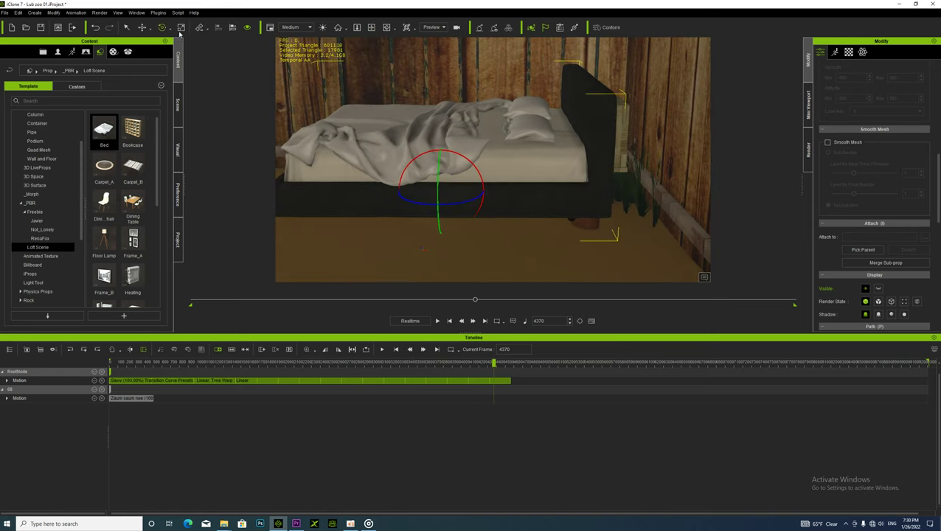
- Raise the Bed prop above the wooden legs, shift it toward the headboard wall, and scale down its height
left_click(142, 28)
left_click_drag(442, 138, 441, 113)
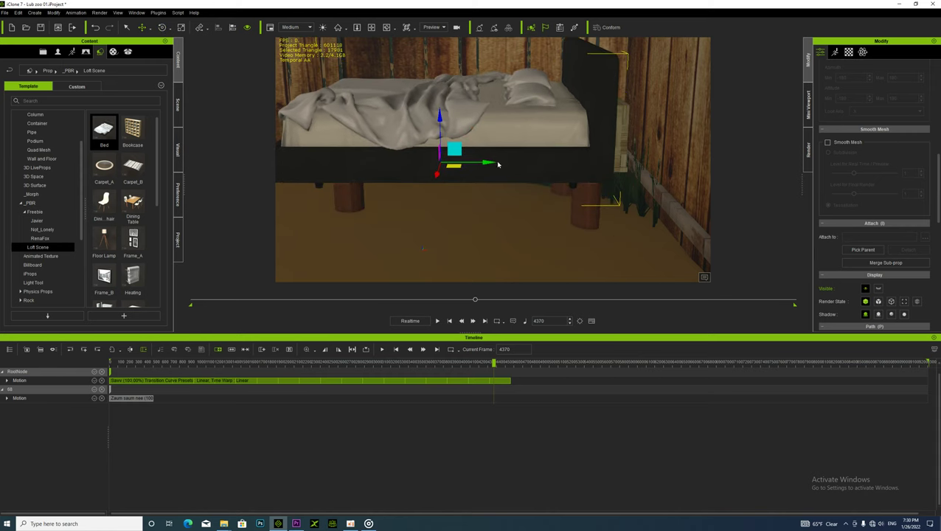
left_click_drag(498, 162, 510, 163)
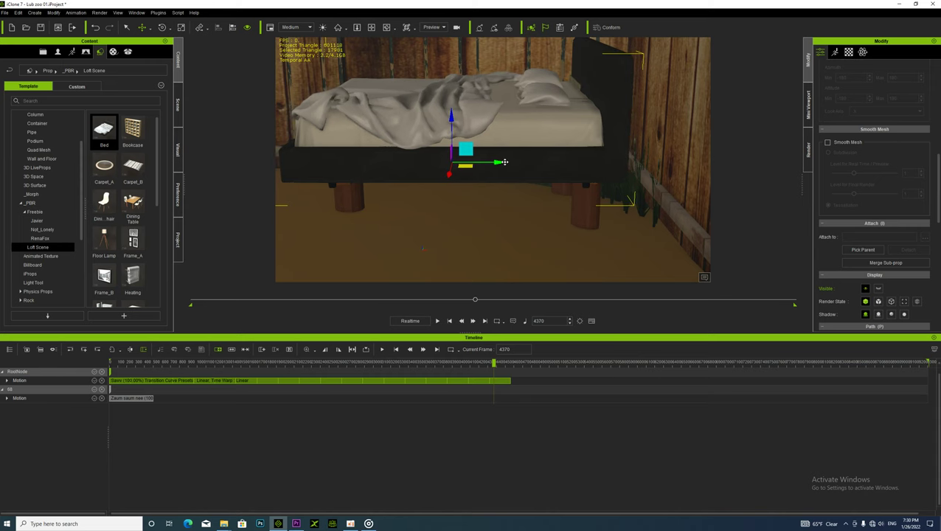
left_click(180, 28)
left_click_drag(452, 118, 453, 144)
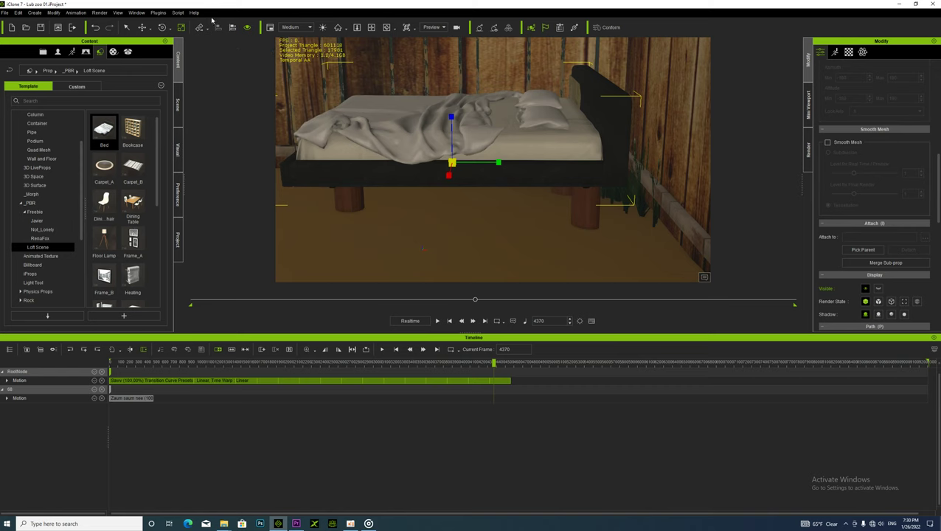
- Rotate the Bed prop slightly and nudge it lengthwise to refine its fit over the wooden bed
left_click(162, 27)
left_click_drag(454, 172, 456, 172)
left_click(142, 27)
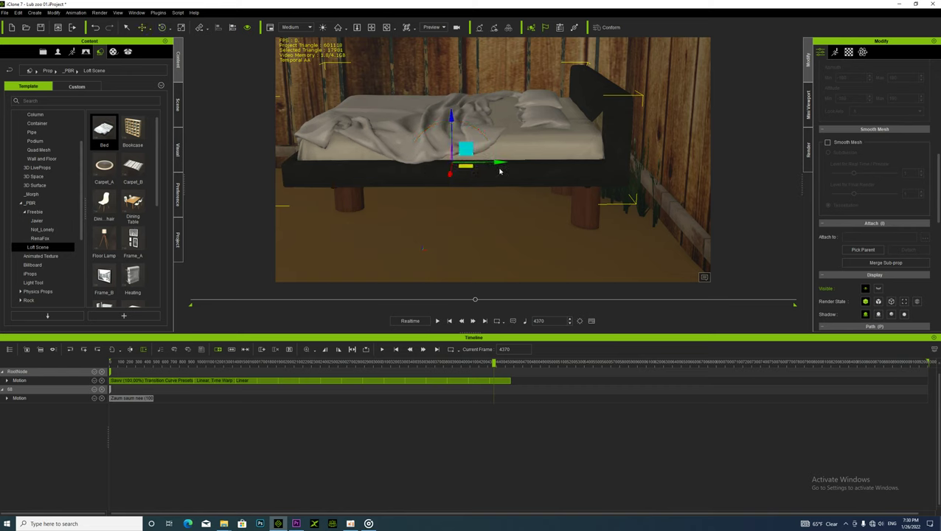
left_click_drag(498, 161, 497, 161)
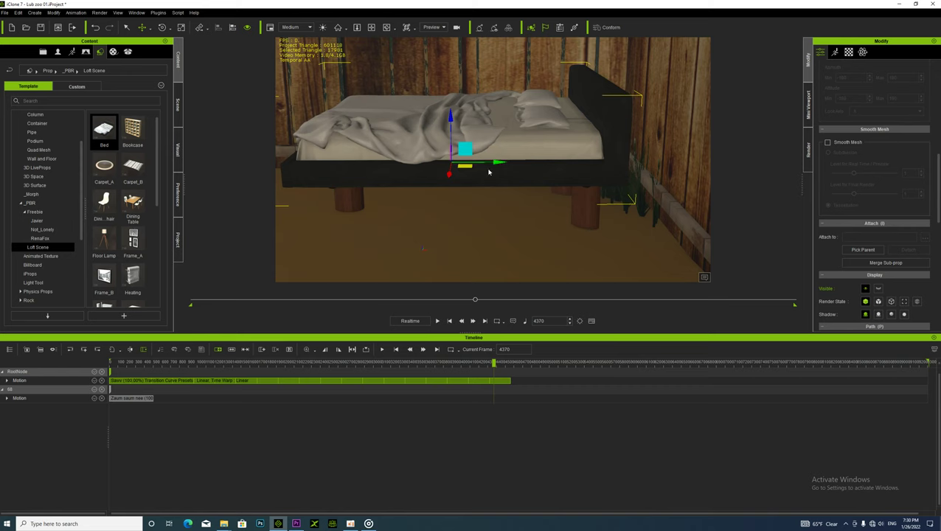
- Show the Bed prop's materials and select the one on the Bed mesh
left_click(849, 52)
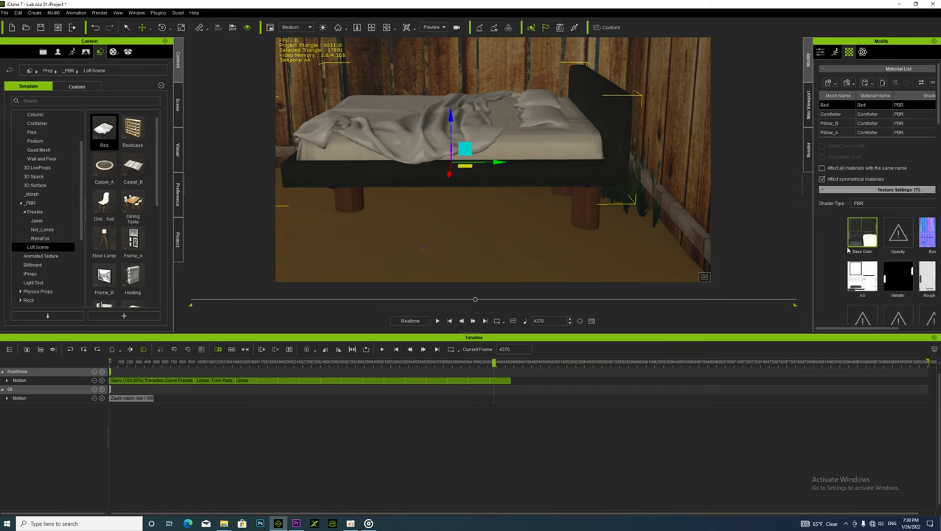
left_click(830, 114)
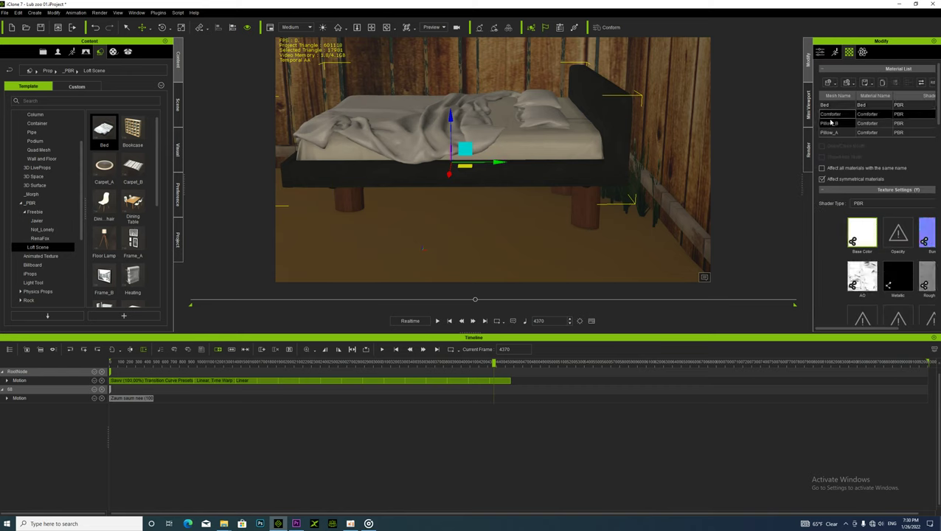
left_click(827, 106)
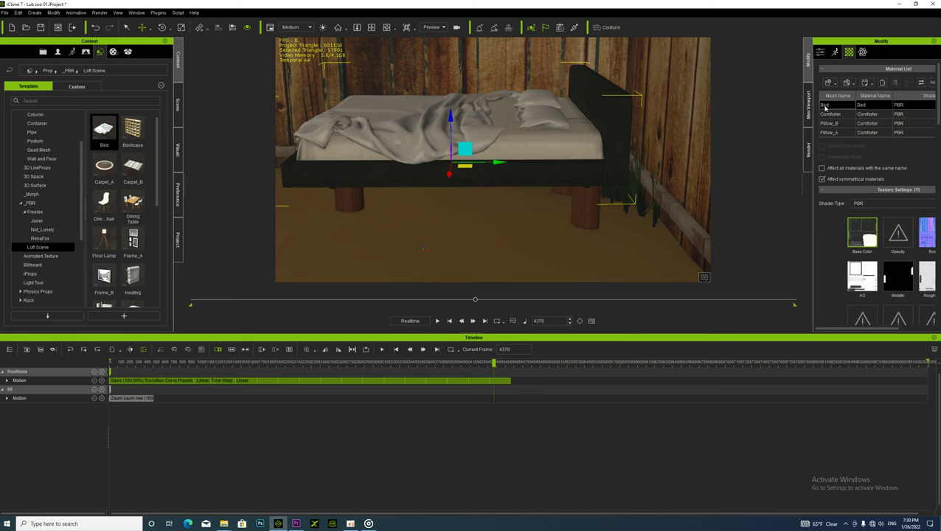
- Load the nruab 2 wood image from the Tsev 3D folder as the Bed material's base color texture
double_click(863, 243)
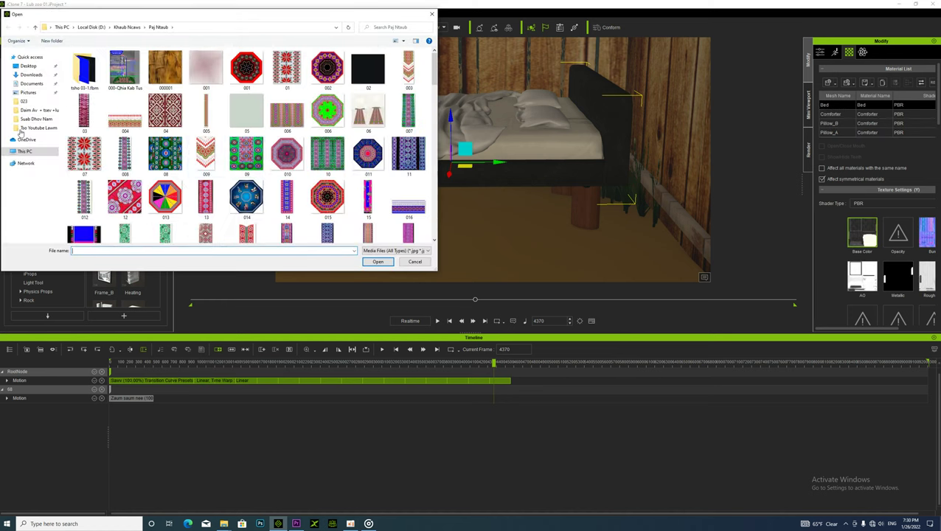
left_click(45, 111)
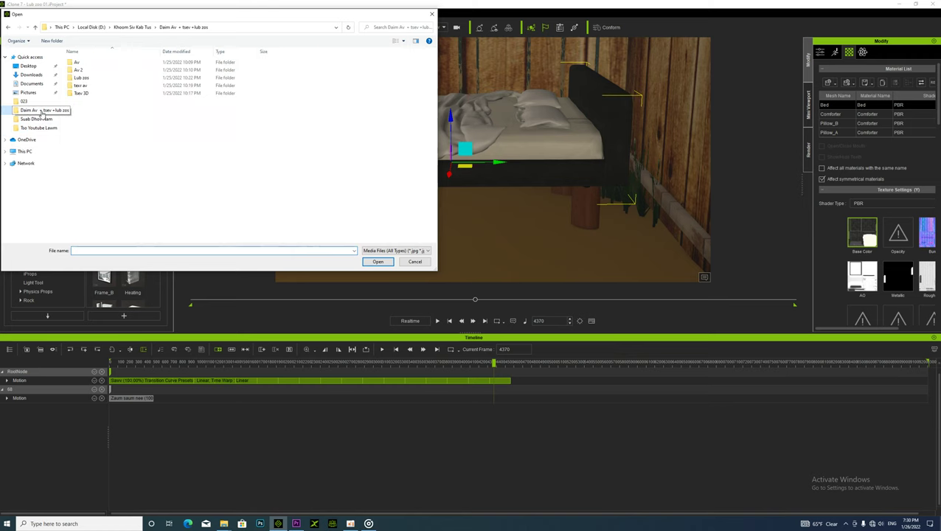
left_click(79, 94)
double_click(79, 95)
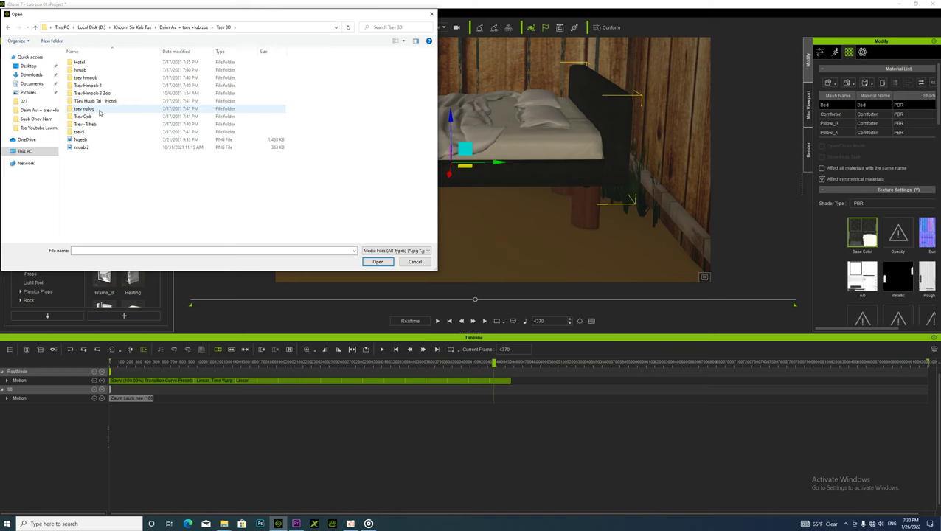
left_click(403, 40)
left_click(431, 8)
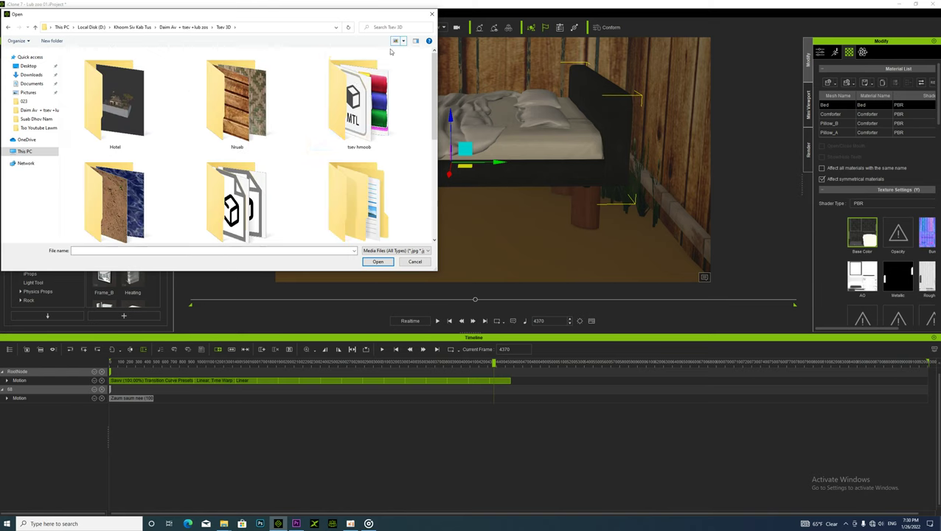
double_click(240, 110)
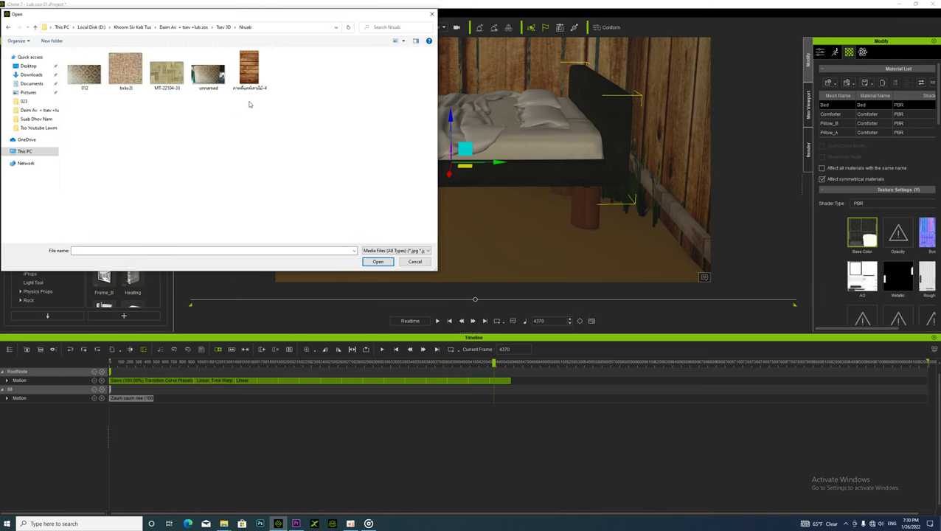
left_click(8, 26)
scroll(350, 134, "down", 4)
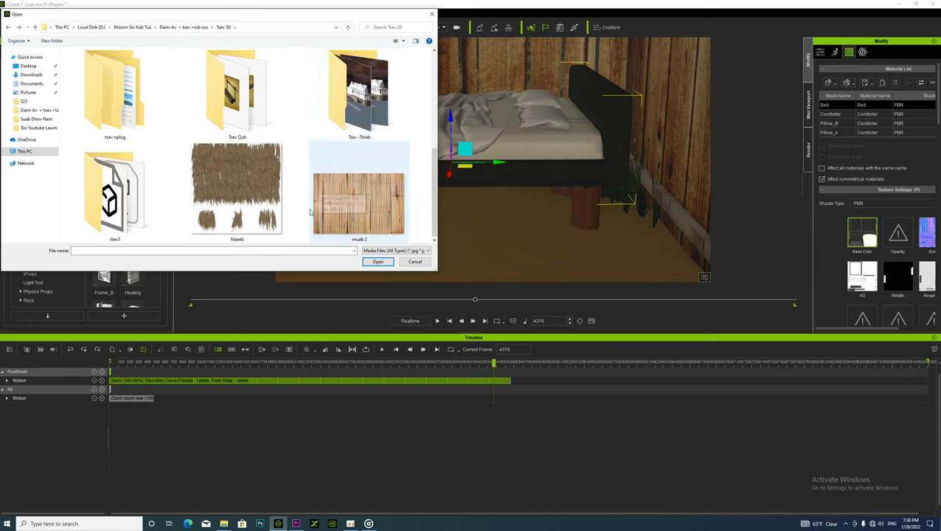
left_click(341, 211)
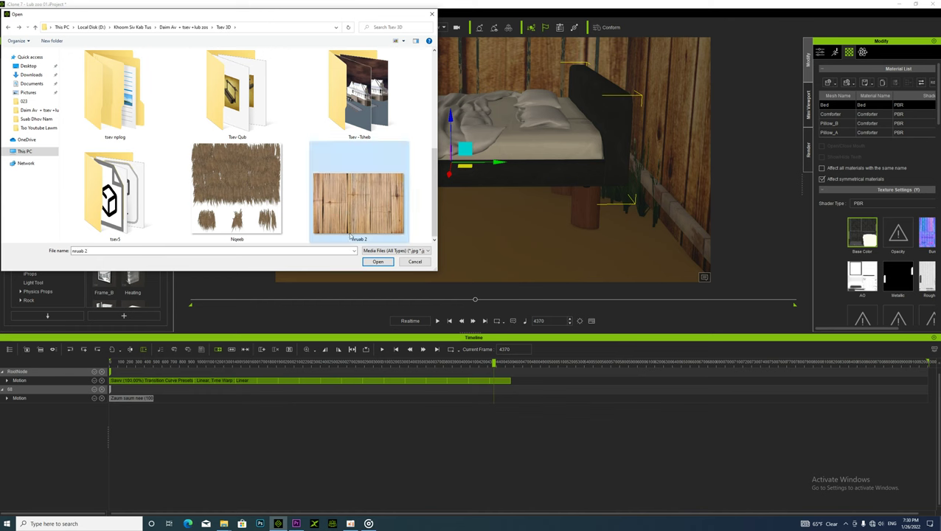
left_click(378, 262)
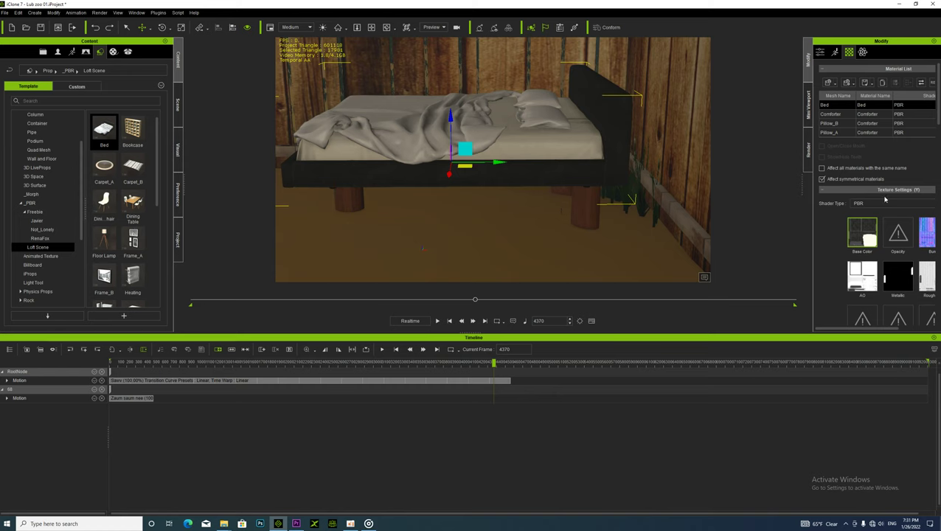
- Widen the texture settings area to show all the Bed material's channels and launch Photoshop for editing its base color map
scroll(865, 235, "down", 2)
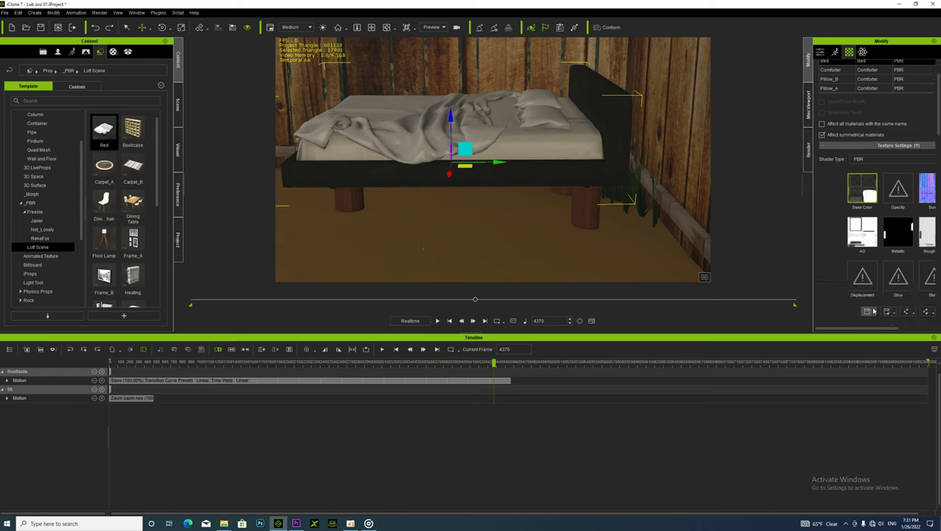
scroll(879, 307, "down", 3)
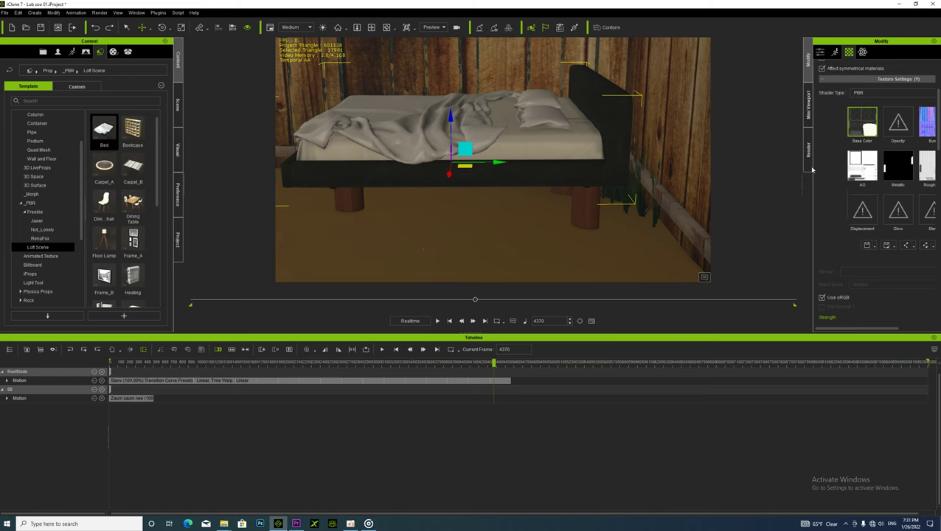
left_click_drag(804, 159, 773, 157)
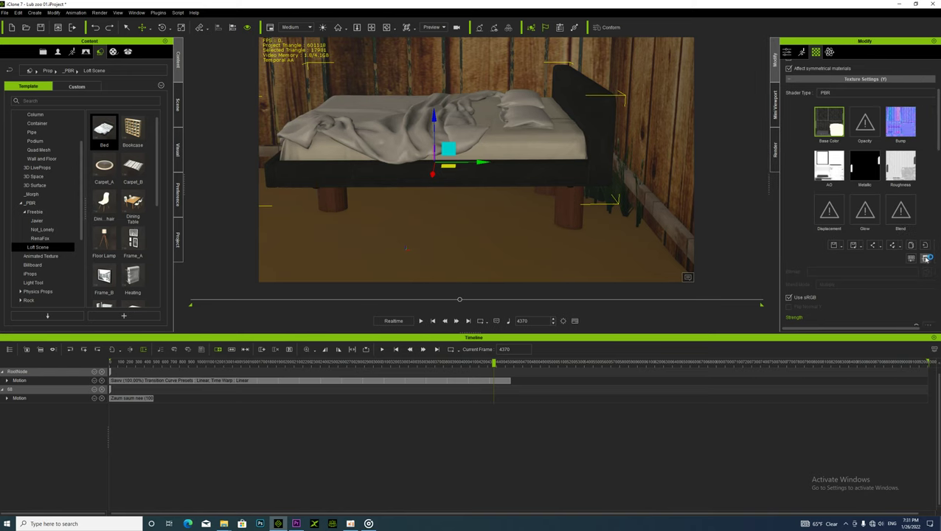
left_click(260, 524)
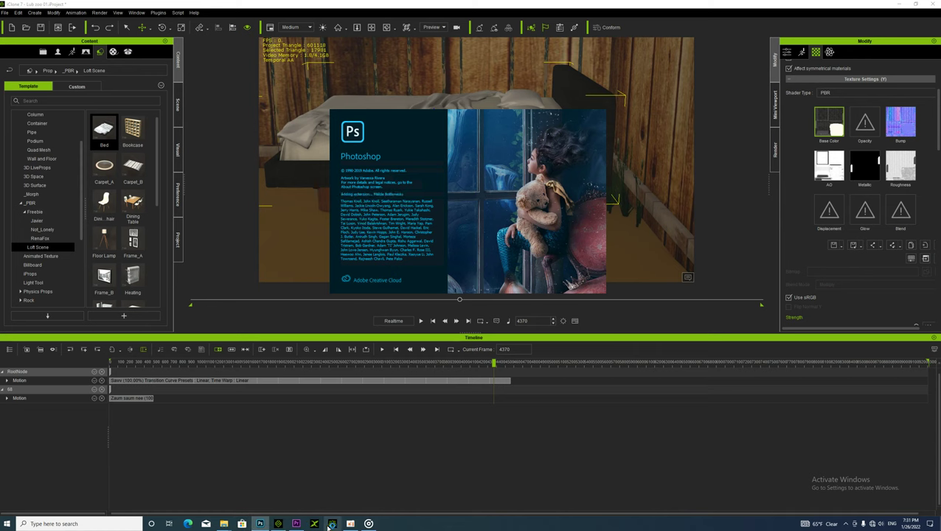
left_click(369, 523)
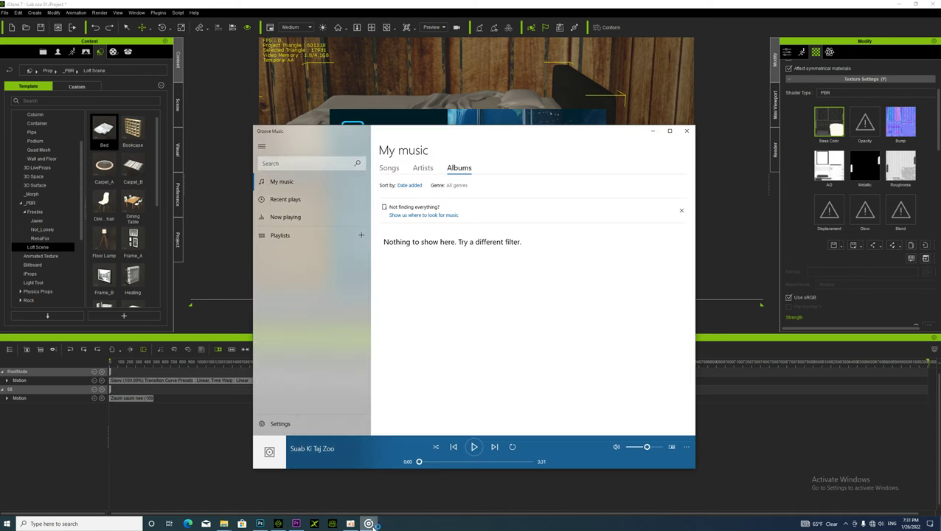
left_click(687, 130)
left_click(349, 523)
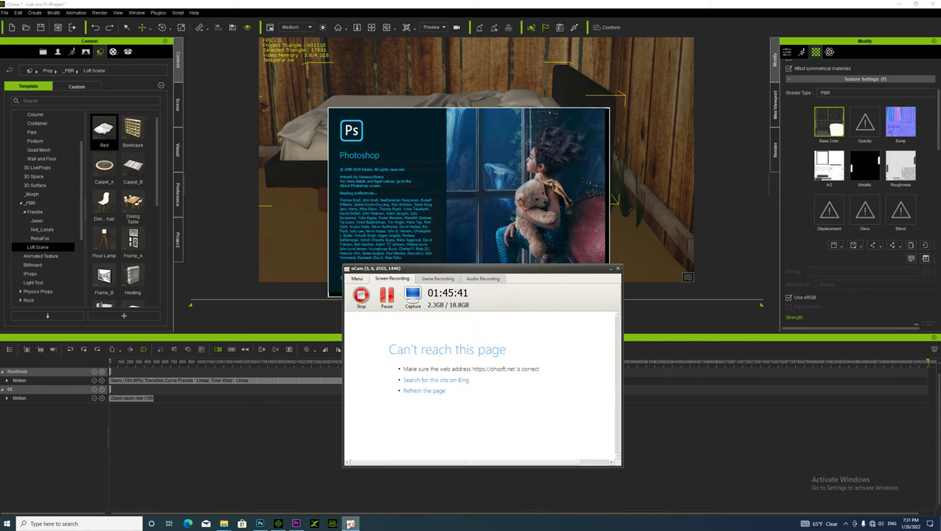
left_click(610, 269)
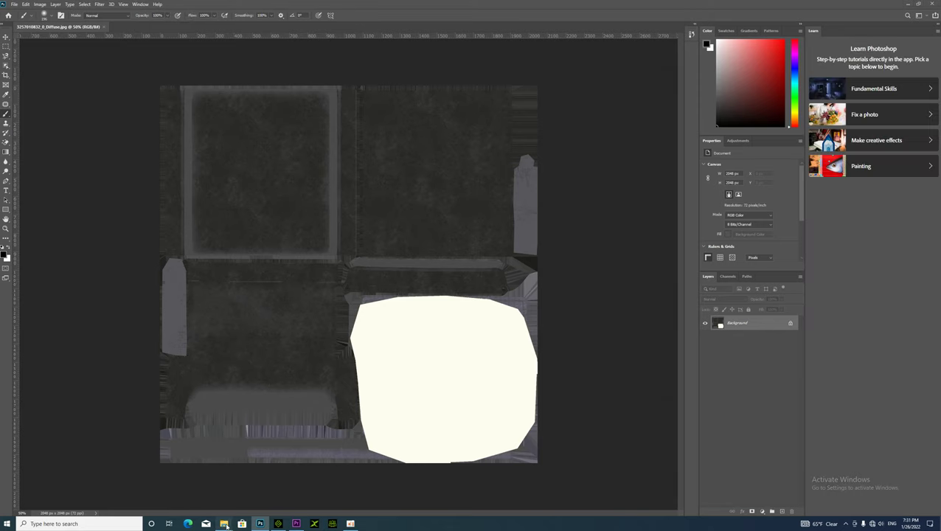
- Browse to the txaj pw texture folder and preview the Wood_Veneer_01 and Wood_Floor_Parquet images
mouse_move(224, 524)
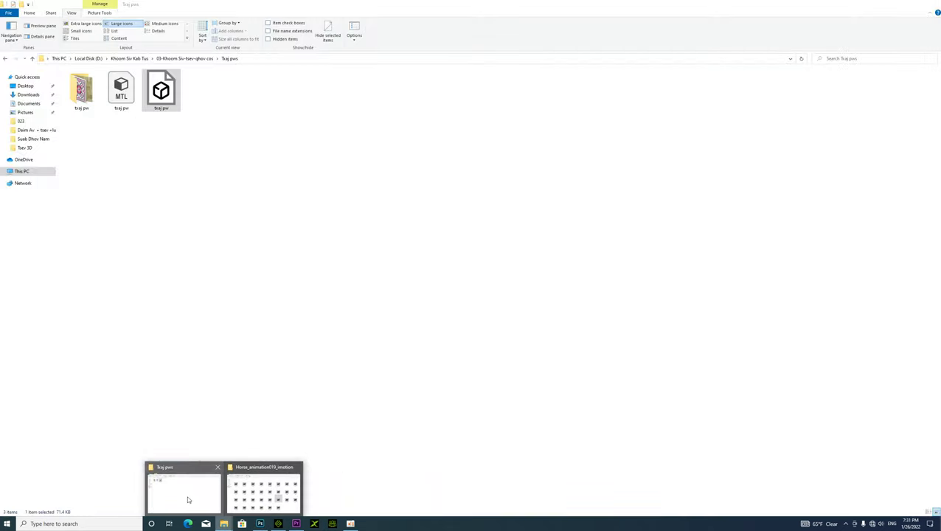
left_click(188, 500)
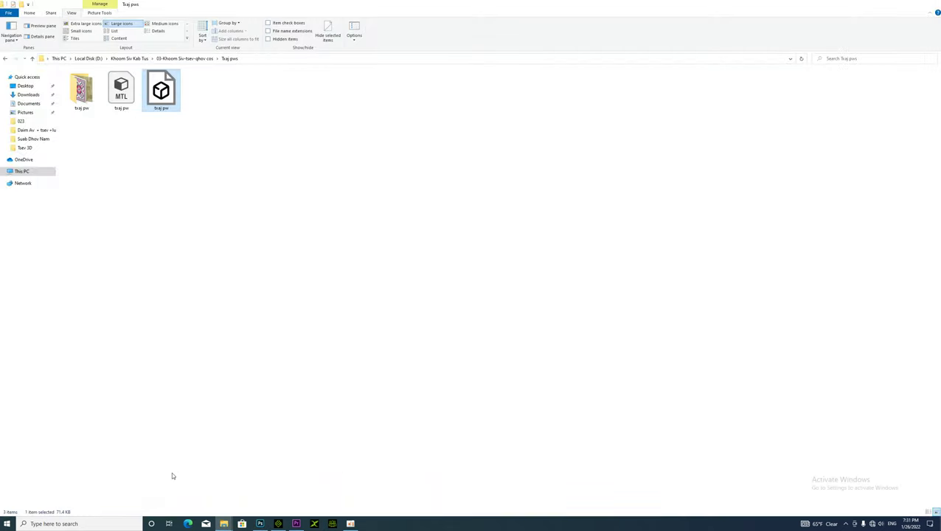
double_click(83, 90)
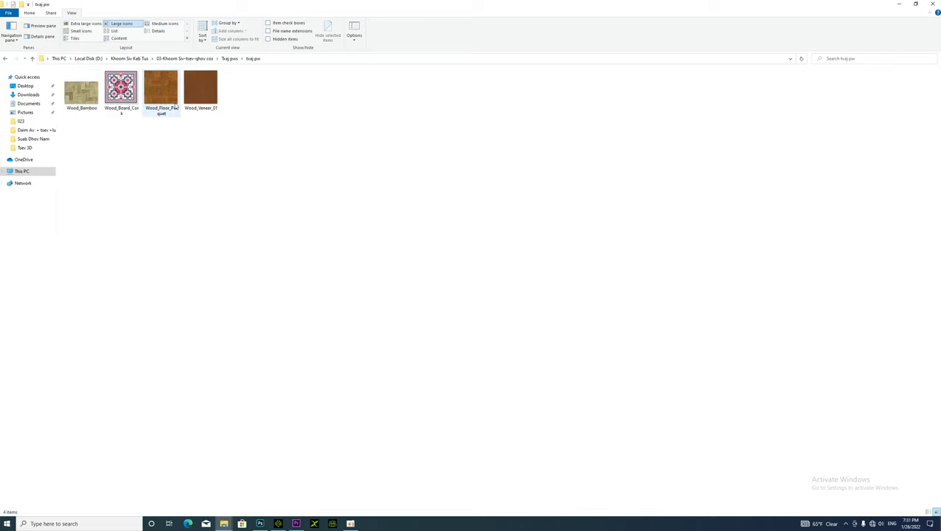
left_click_drag(201, 88, 213, 139)
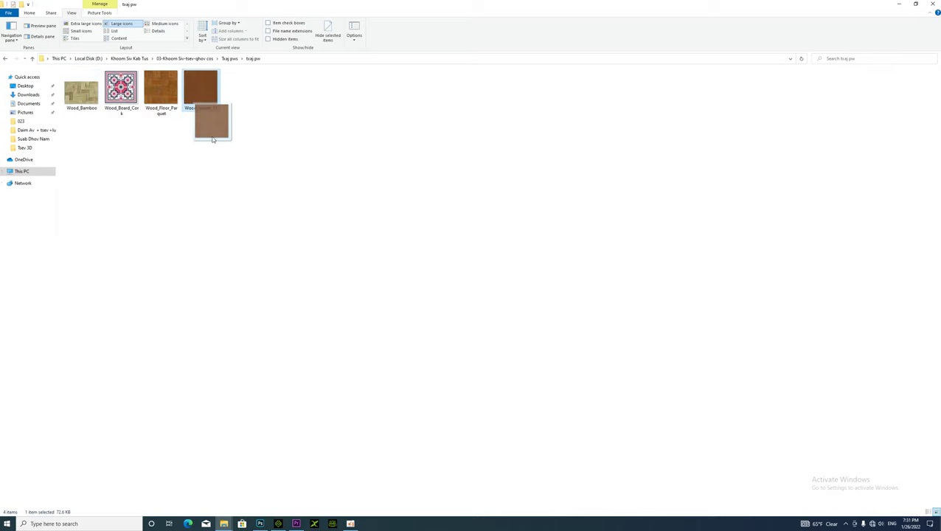
double_click(205, 97)
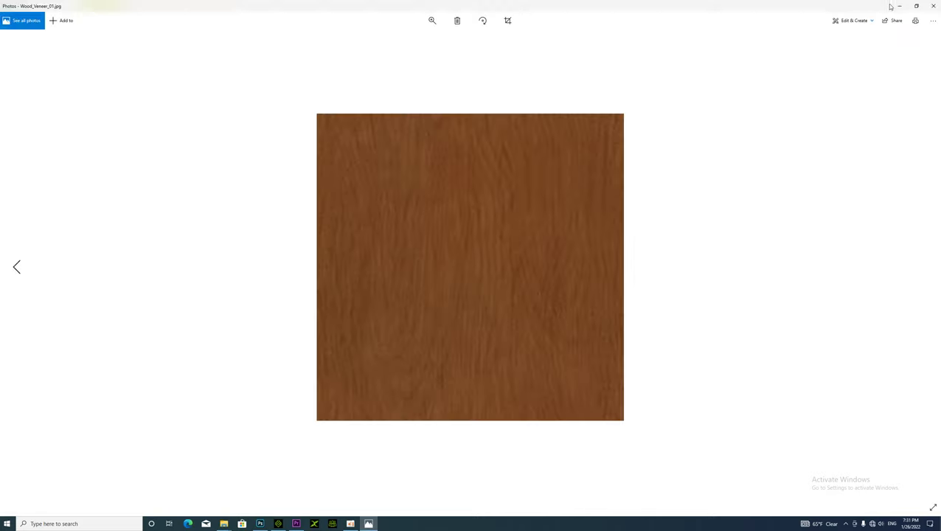
left_click(933, 6)
left_click(167, 99)
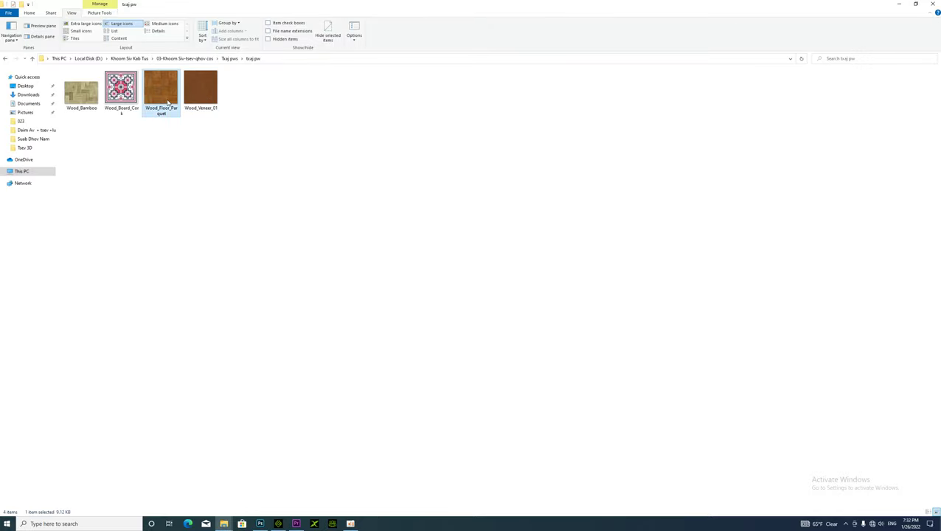
double_click(168, 101)
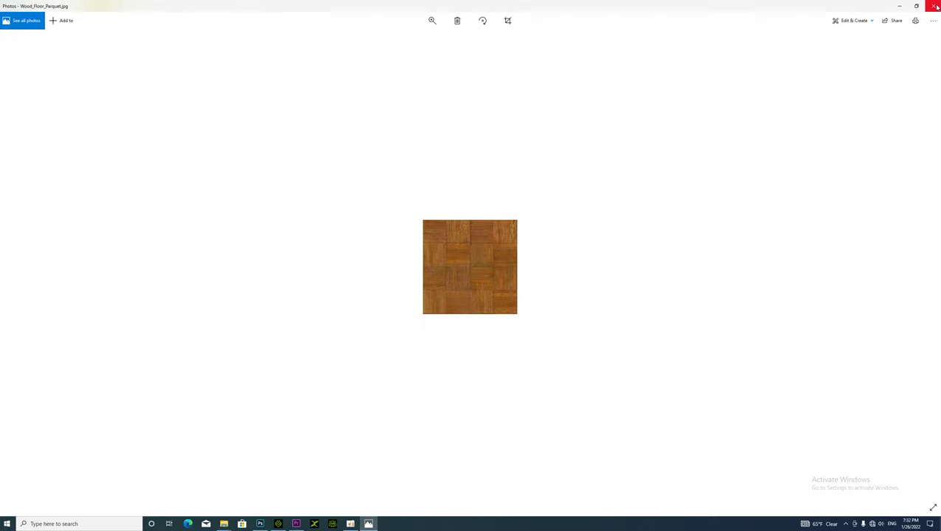
left_click(936, 6)
- Open Wood_Veneer_01 in Photoshop and place it and the bed's diffuse map in separate side-by-side floating windows
left_click_drag(196, 111, 169, 204)
left_click_drag(122, 43, 151, 47)
right_click(145, 28)
left_click(177, 62)
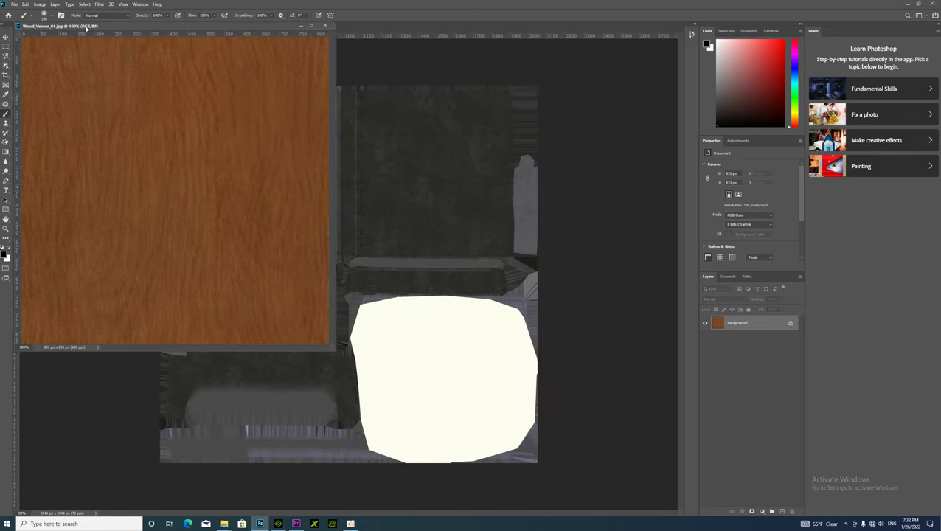
left_click_drag(85, 27, 96, 87)
right_click(92, 32)
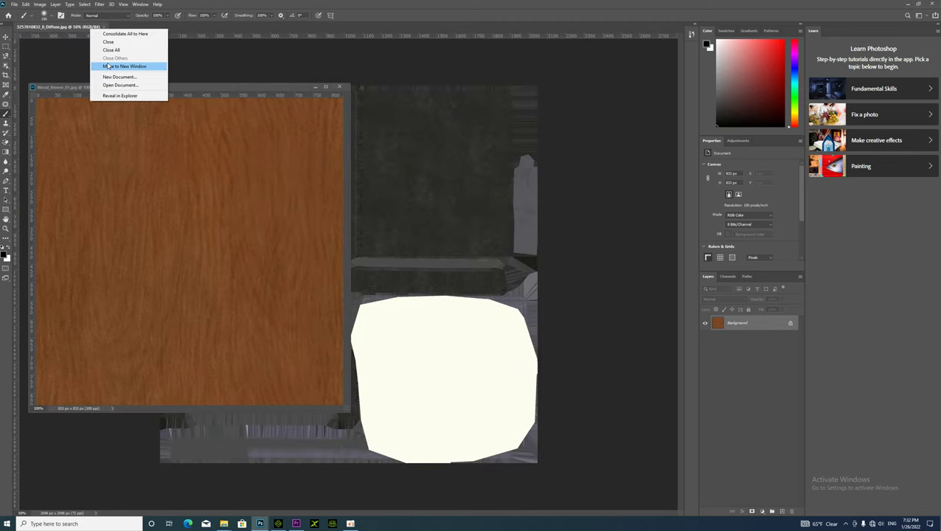
left_click(108, 67)
left_click_drag(109, 37, 328, 63)
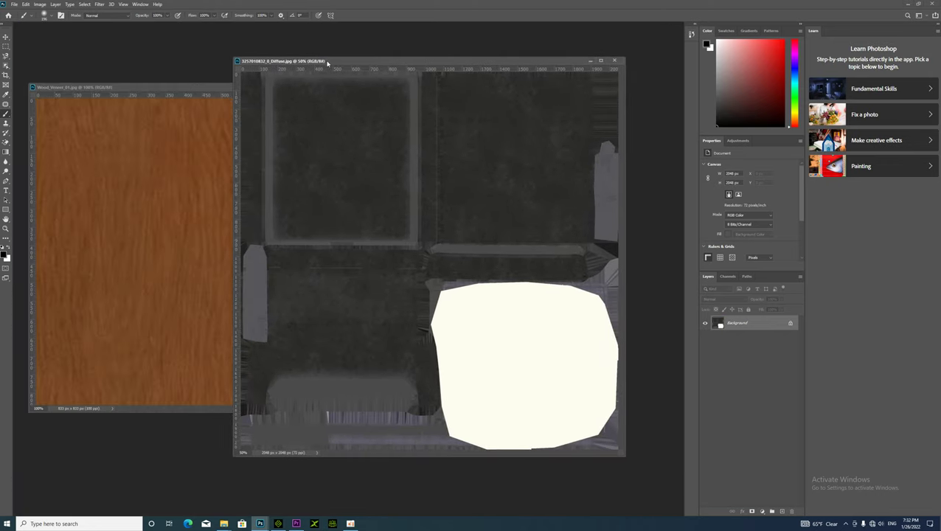
- Copy the wood veneer into the diffuse map as a new layer and enlarge it to about 115% over the map's upper-left quarter
left_click(5, 37)
left_click(79, 155)
left_click_drag(158, 221, 340, 137)
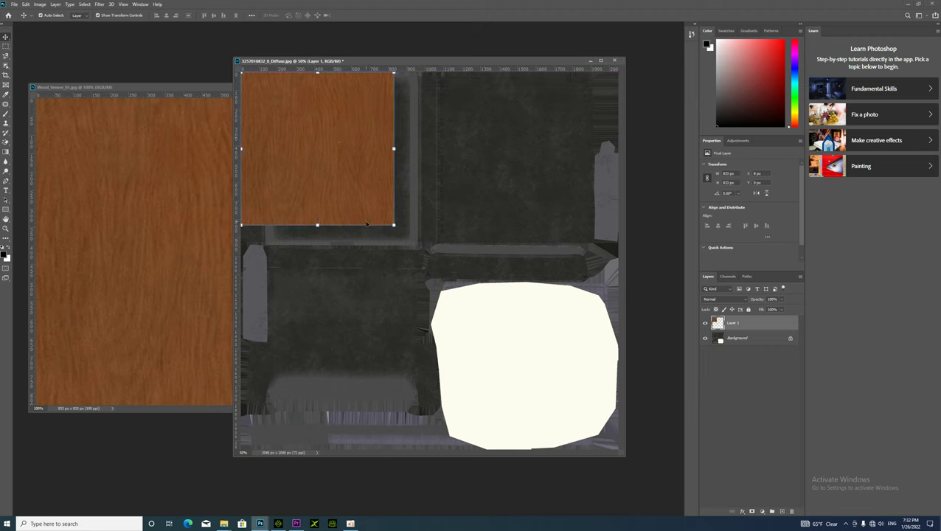
left_click_drag(394, 225, 417, 241)
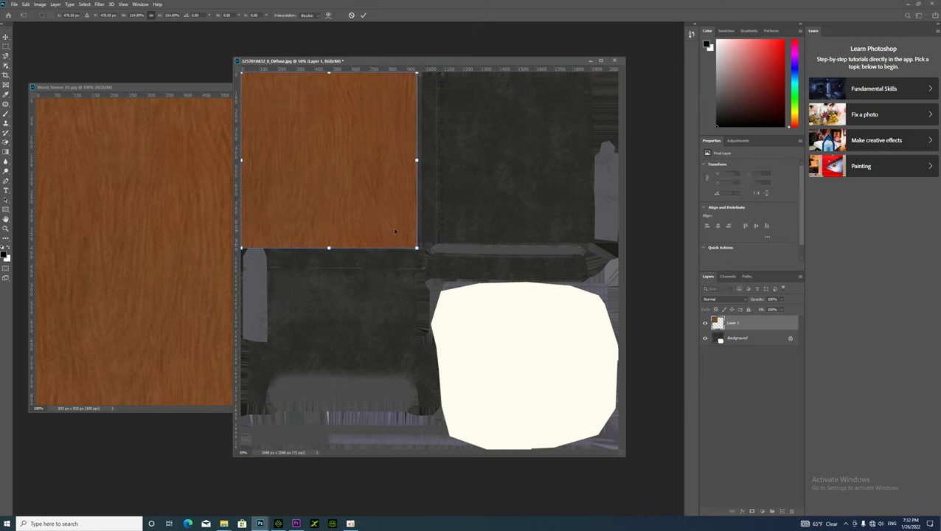
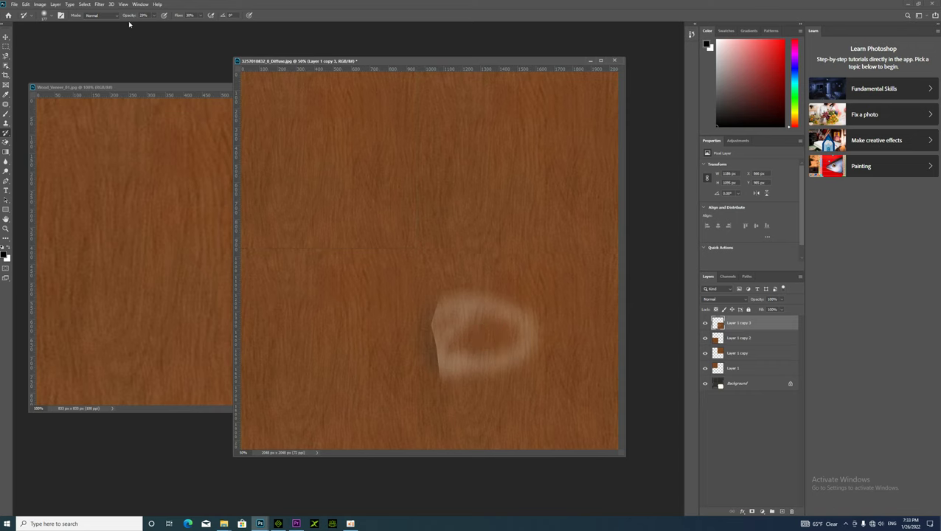
- Set the History Brush's opacity and flow to 100% and paint the white mattress area back through the wood layer
left_click(155, 16)
left_click(201, 17)
mouse_move(459, 348)
left_mouse_down()
mouse_move(437, 354)
mouse_move(443, 295)
mouse_move(540, 297)
mouse_move(603, 315)
mouse_move(602, 389)
mouse_move(592, 340)
mouse_move(472, 325)
mouse_move(453, 383)
mouse_move(475, 431)
mouse_move(569, 451)
mouse_move(595, 441)
mouse_move(596, 402)
mouse_move(556, 410)
mouse_move(491, 324)
mouse_move(526, 312)
mouse_move(504, 311)
mouse_move(441, 391)
mouse_move(457, 424)
mouse_move(568, 422)
mouse_move(572, 385)
mouse_move(586, 384)
mouse_move(489, 401)
mouse_move(570, 414)
mouse_move(481, 433)
mouse_move(490, 370)
mouse_move(461, 374)
mouse_move(481, 315)
mouse_move(594, 302)
mouse_move(624, 353)
mouse_move(534, 420)
left_mouse_up()
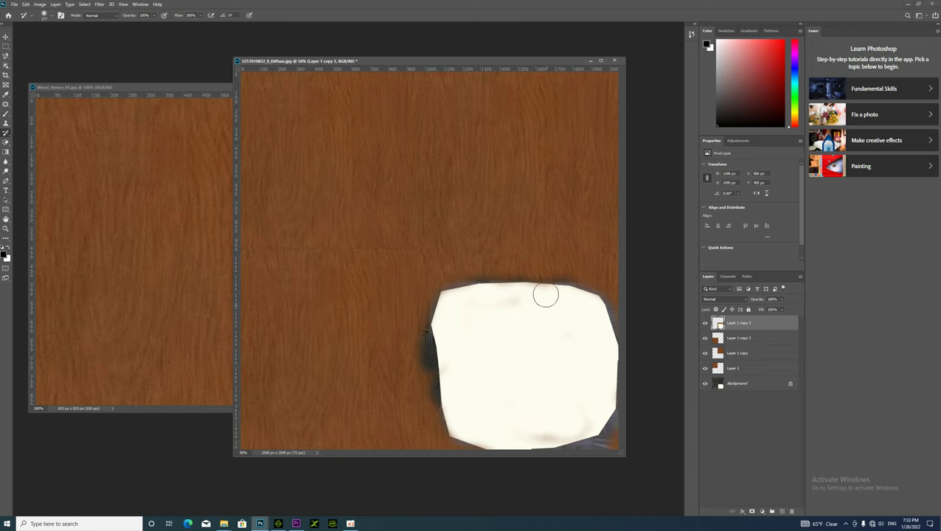
left_click(5, 36)
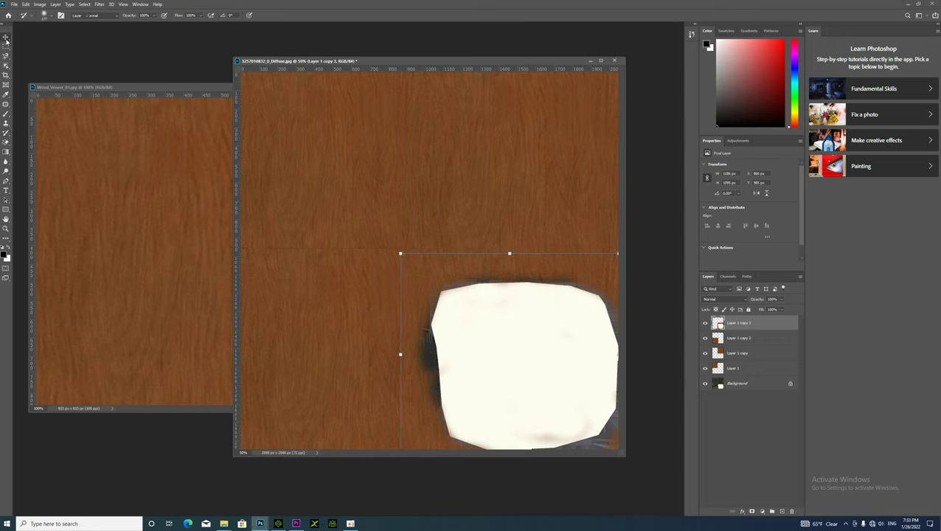
left_click(14, 5)
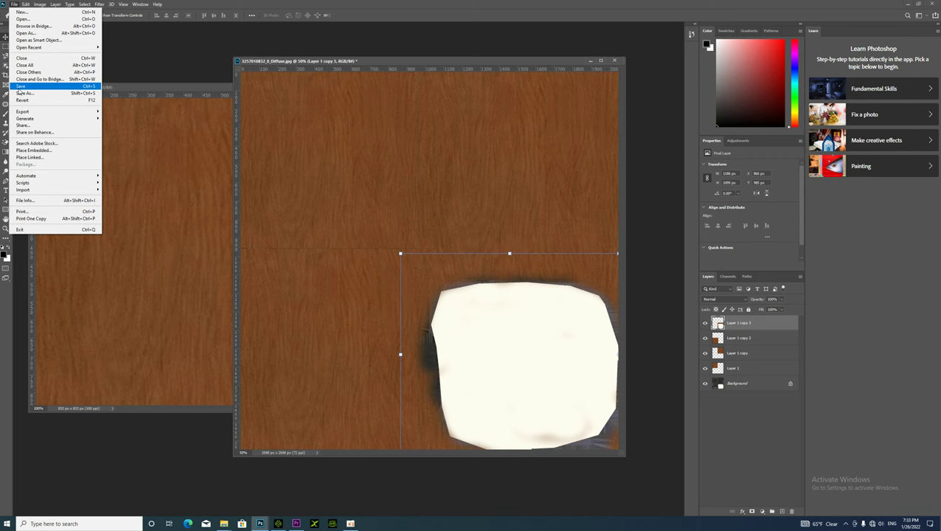
left_click(20, 87)
left_click(502, 326)
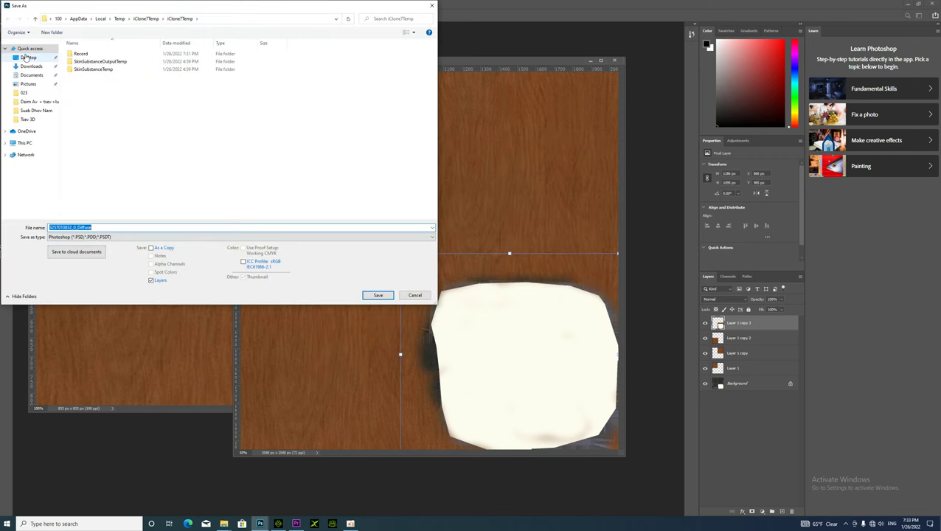
left_click(28, 57)
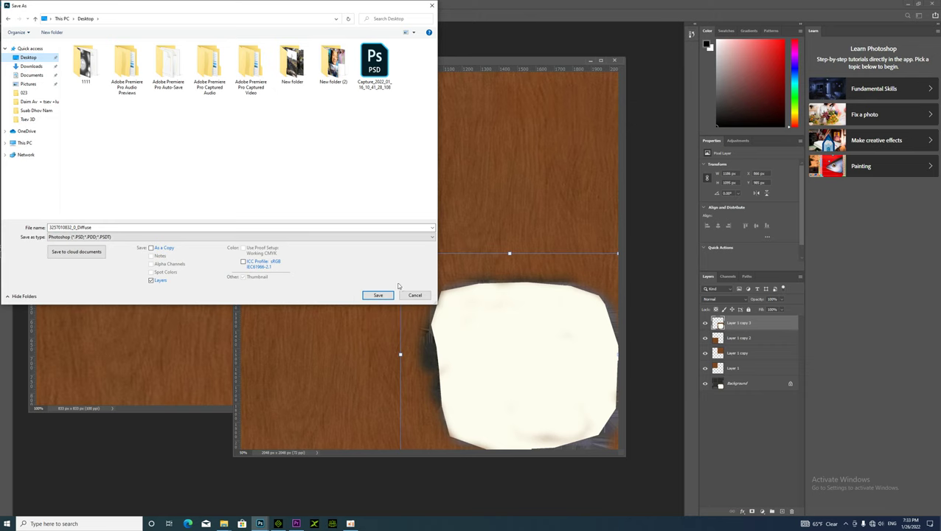
left_click(115, 237)
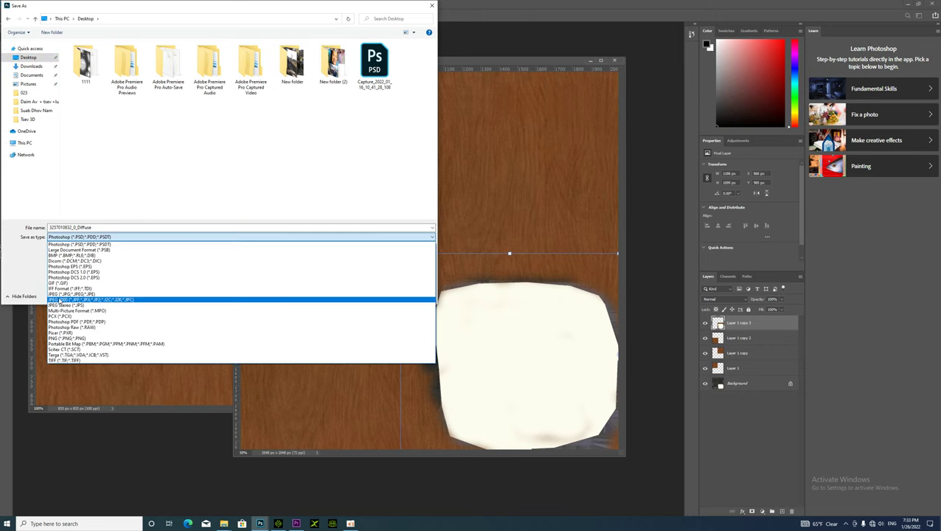
left_click(61, 294)
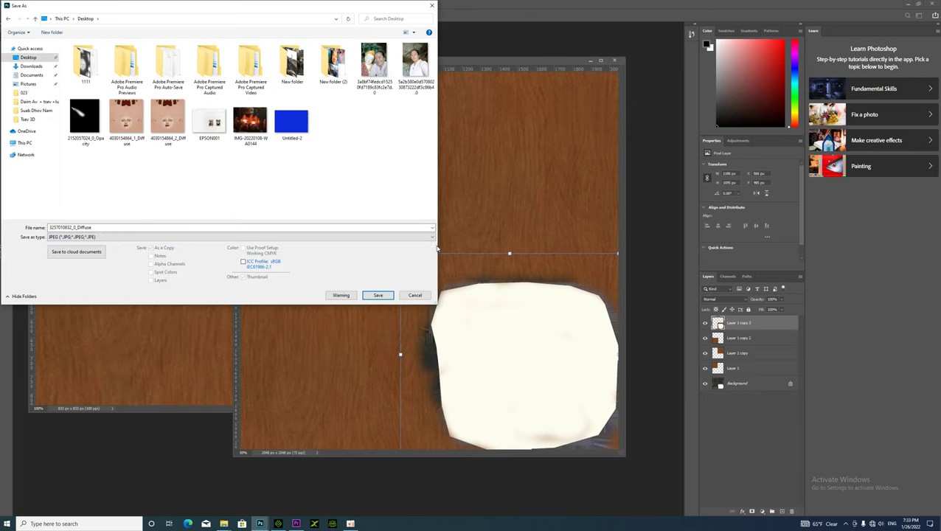
left_click(379, 296)
left_click(513, 141)
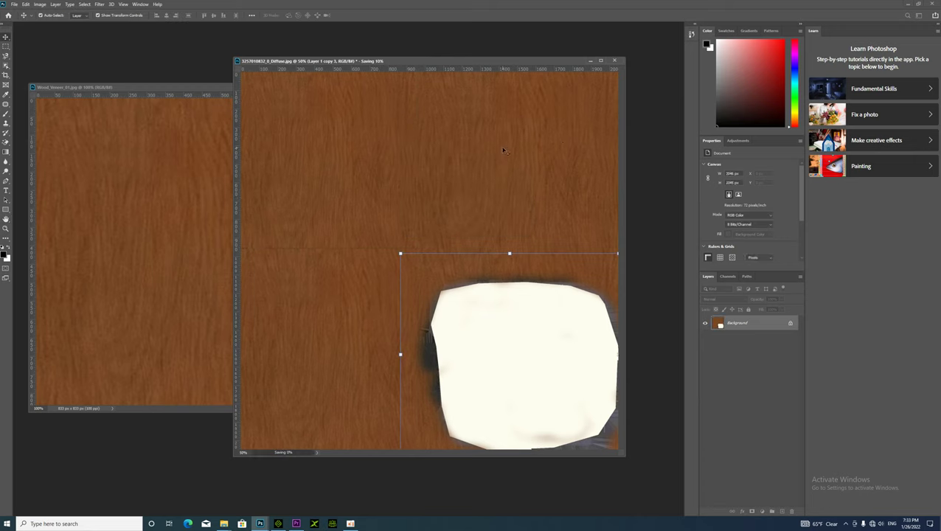
- Return to iClone and load the saved wood JPEG from the desktop as the Bed material's base color texture
left_click(907, 4)
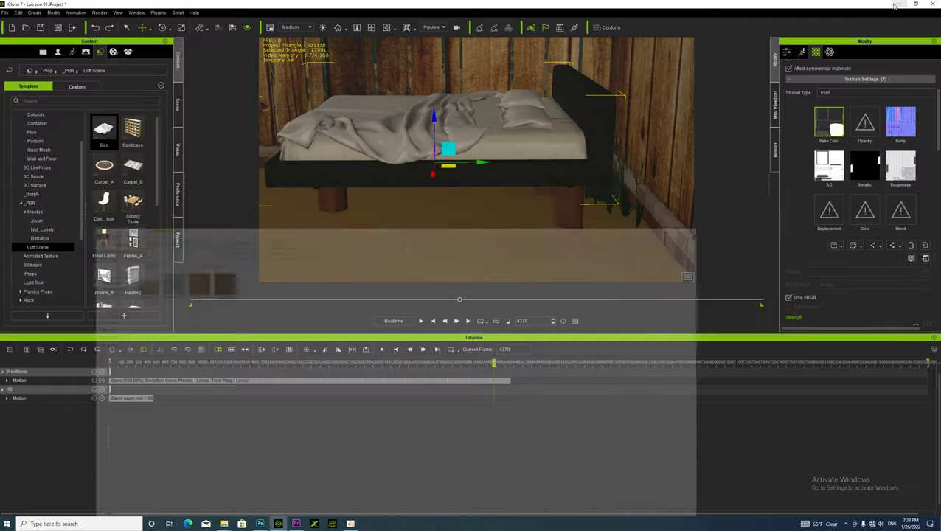
left_click(898, 4)
left_click(896, 5)
left_click(896, 5)
left_click(895, 5)
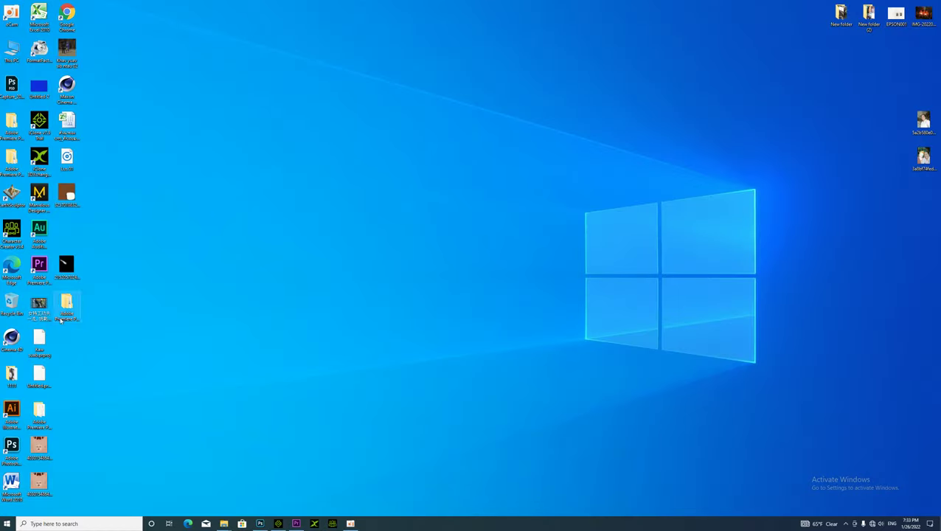
left_click_drag(67, 195, 833, 120)
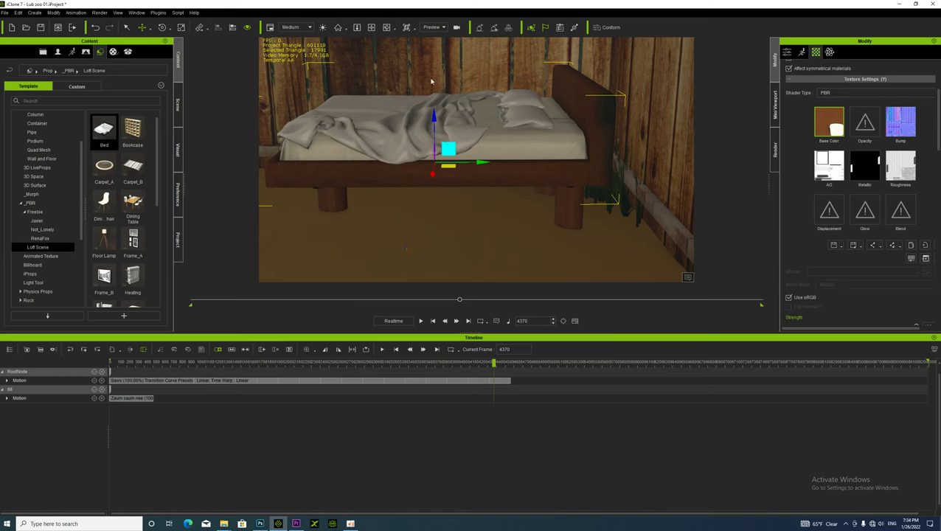
- Inspect the retextured bed from a wider view of the room and move the playhead to frame 4968
left_click(370, 29)
right_click_drag(367, 258, 599, 231)
mouse_move(449, 230)
left_mouse_down()
mouse_move(544, 172)
mouse_move(553, 197)
mouse_move(590, 162)
mouse_move(466, 229)
mouse_move(641, 181)
mouse_move(622, 141)
mouse_move(491, 194)
mouse_move(488, 183)
mouse_move(458, 203)
mouse_move(467, 233)
left_mouse_up()
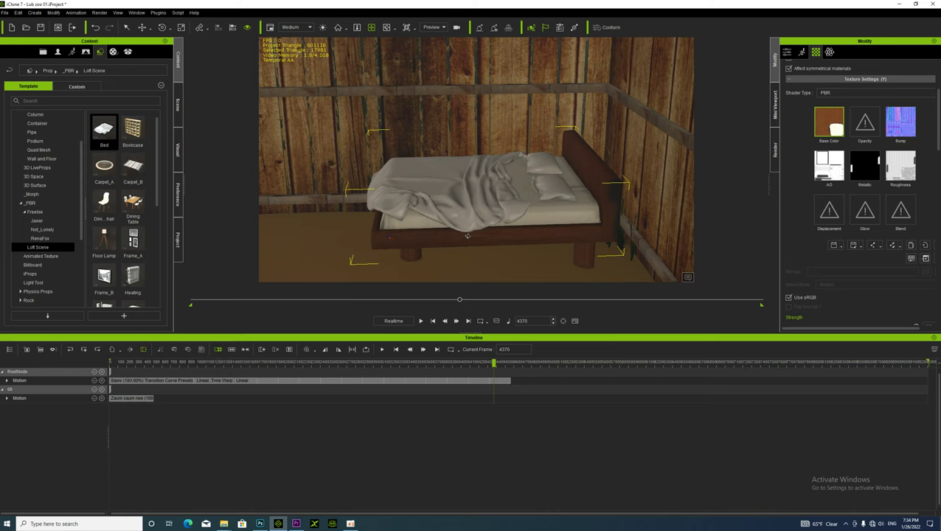
left_click_drag(467, 233, 442, 287)
left_click_drag(355, 324, 177, 333)
left_click_drag(375, 309, 496, 291)
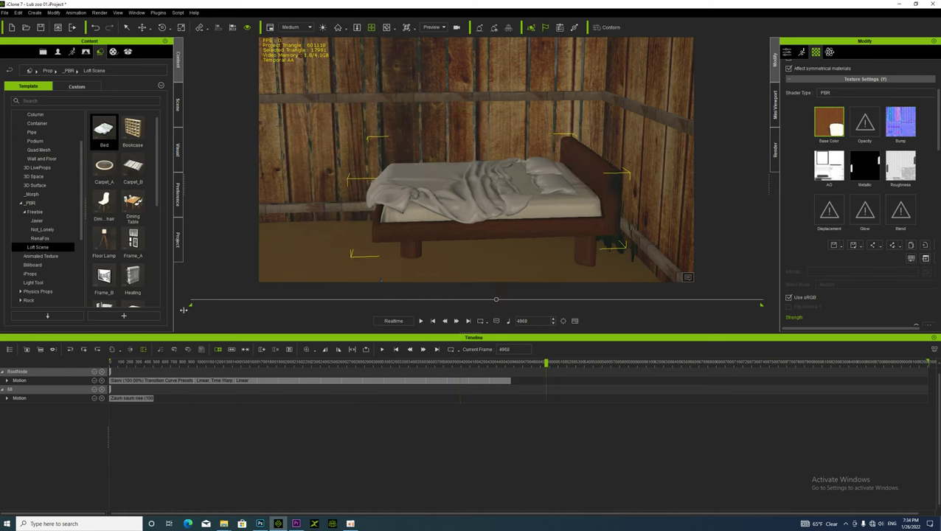
- Show the Bed prop's tracks in the timeline and move its transform key to frame 1
left_click(177, 105)
left_click(53, 284)
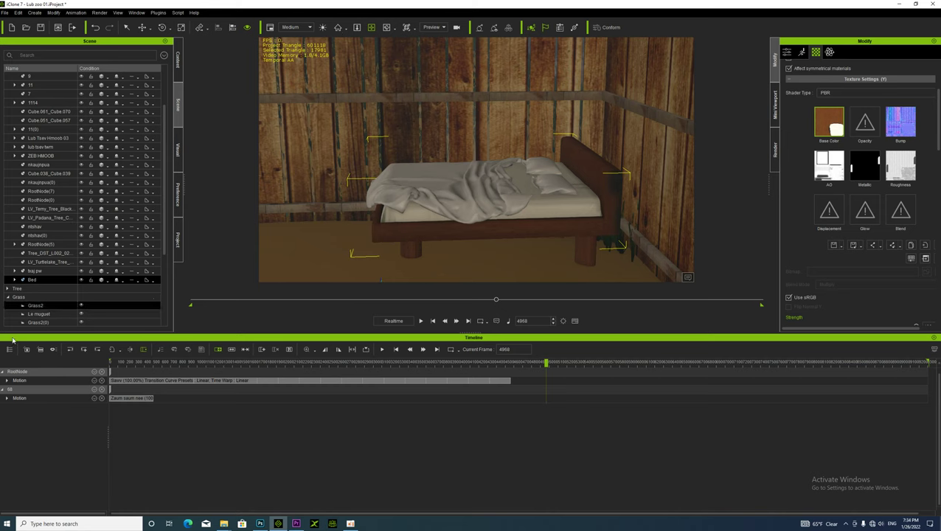
left_click(27, 349)
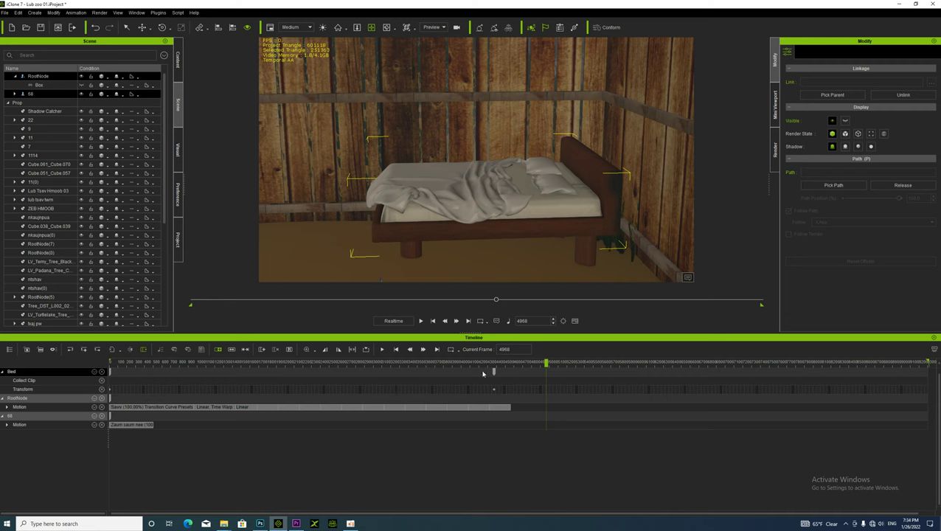
key("Home")
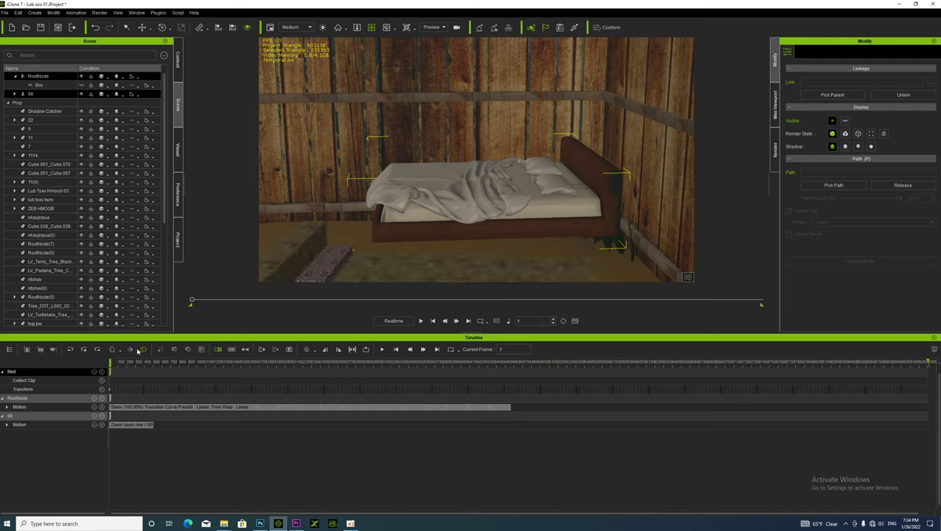
- Show the txaj pw prop's tracks in the timeline and move its transform key to frame 1
left_click(33, 324)
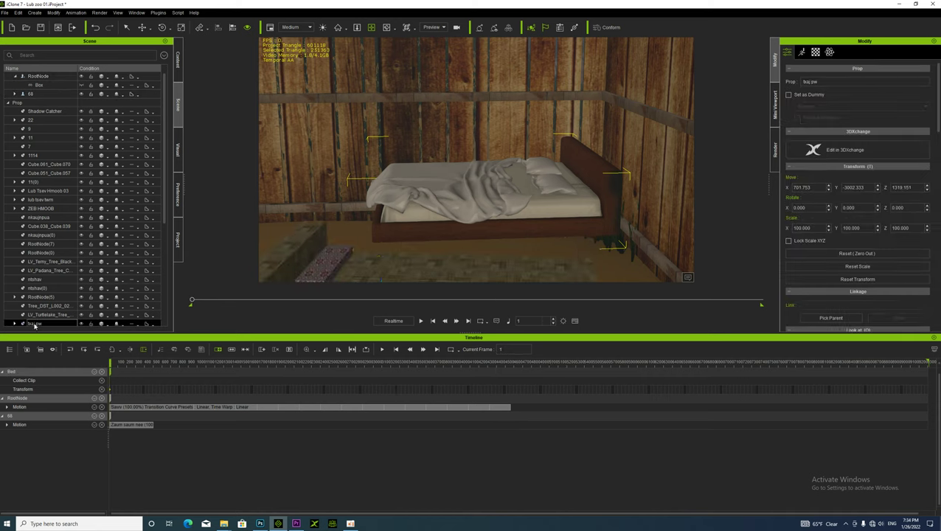
left_click(25, 349)
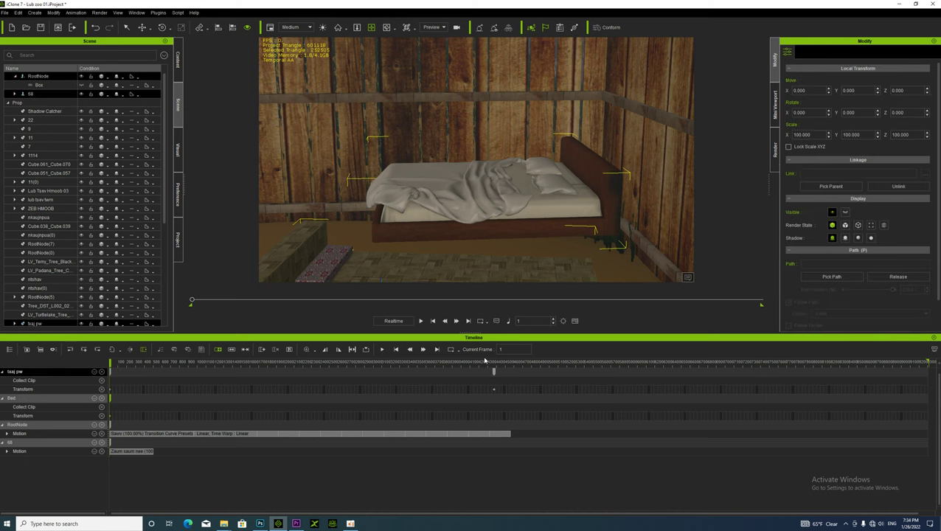
key("ctrl+z")
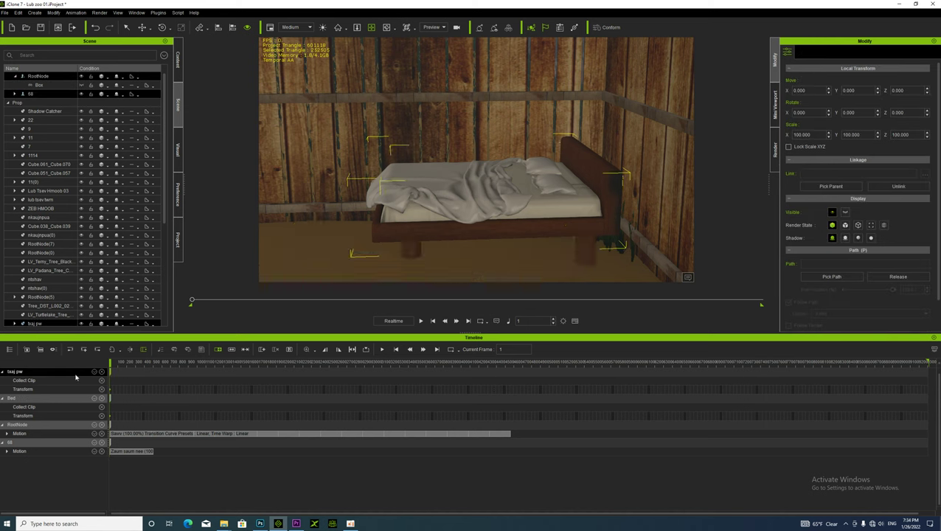
- Remove the txaj pw and Bed prop tracks from the timeline
left_click(14, 325)
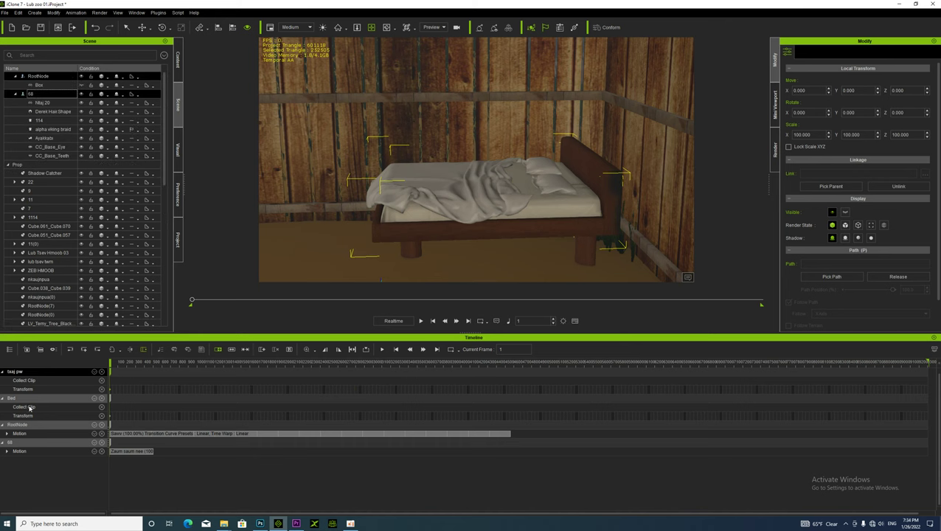
left_click(101, 372)
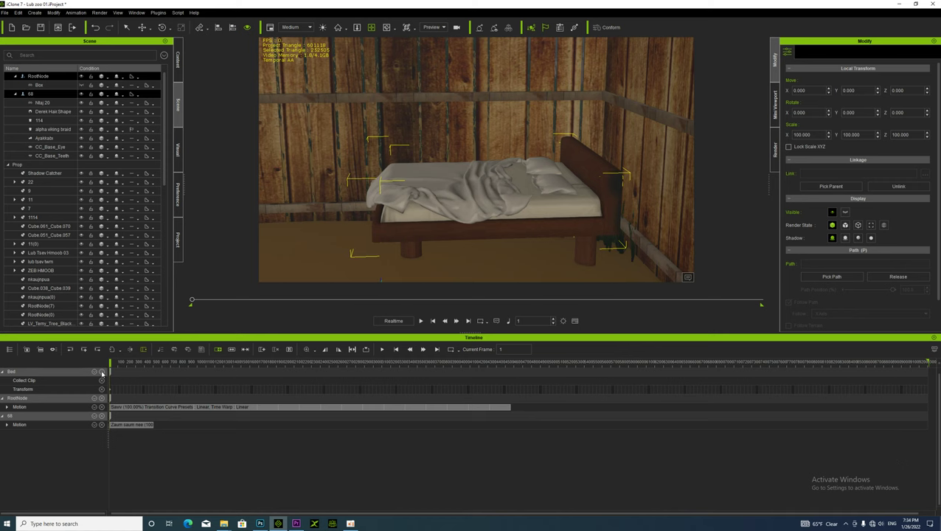
left_click(101, 372)
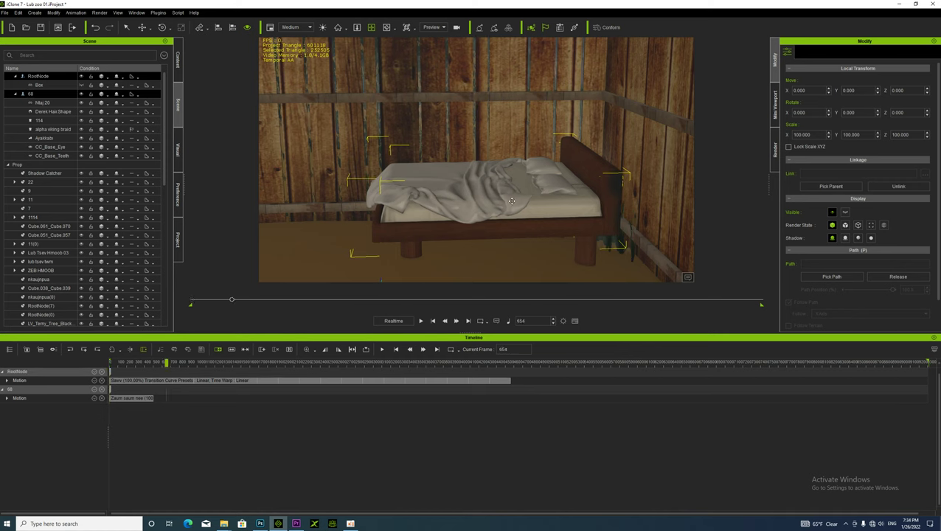
- Return the playhead to frame 1 and select the Bed prop in the hut
right_click_drag(459, 240, 470, 269)
middle_click_drag(471, 269, 457, 273)
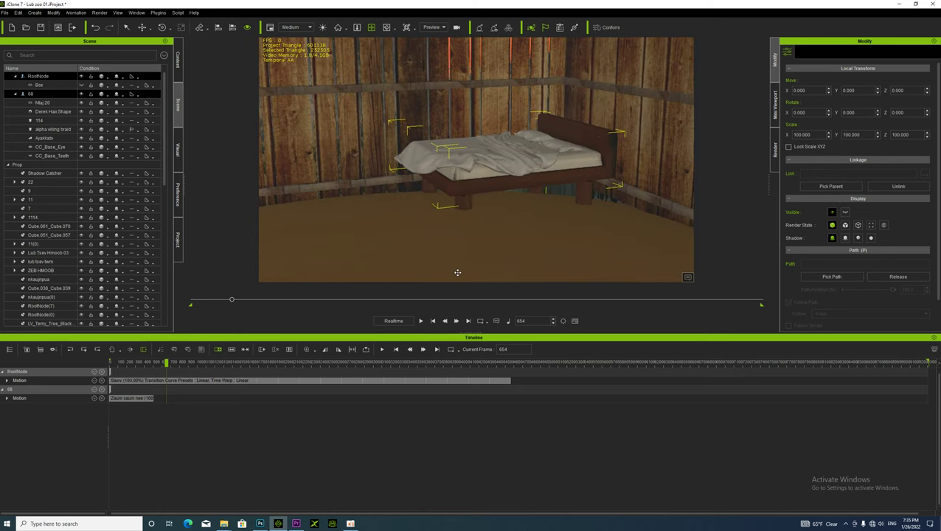
left_click_drag(166, 362, 109, 360)
left_click(501, 183)
right_click_drag(500, 183, 481, 221)
scroll(425, 225, "up", 2)
right_click_drag(425, 225, 387, 274)
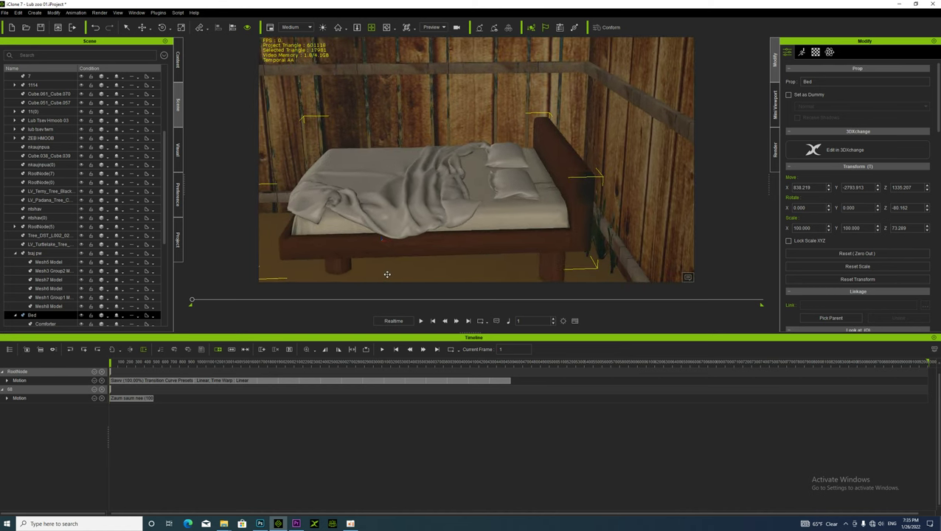
- Switch to File Explorer and open the Lub Cev subfolder inside the Lub Cev folder on drive D
mouse_move(224, 523)
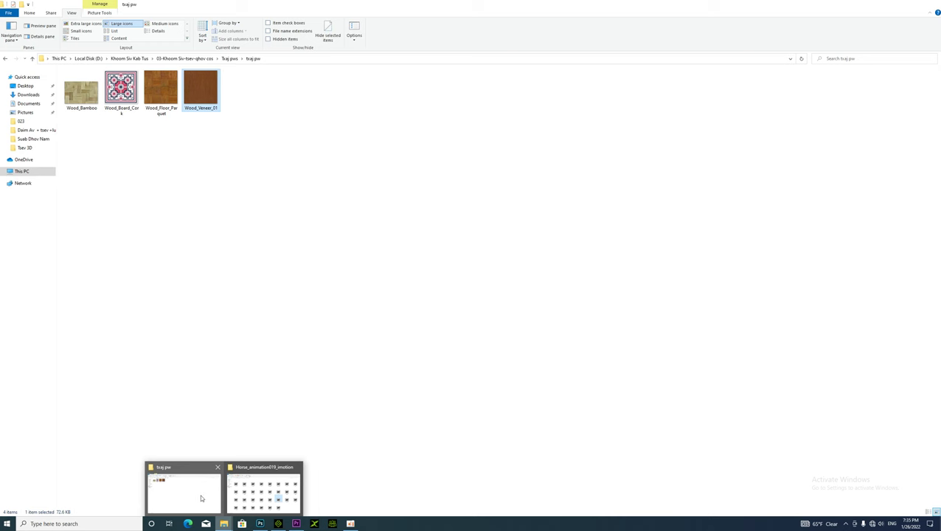
left_click(201, 496)
left_click(34, 172)
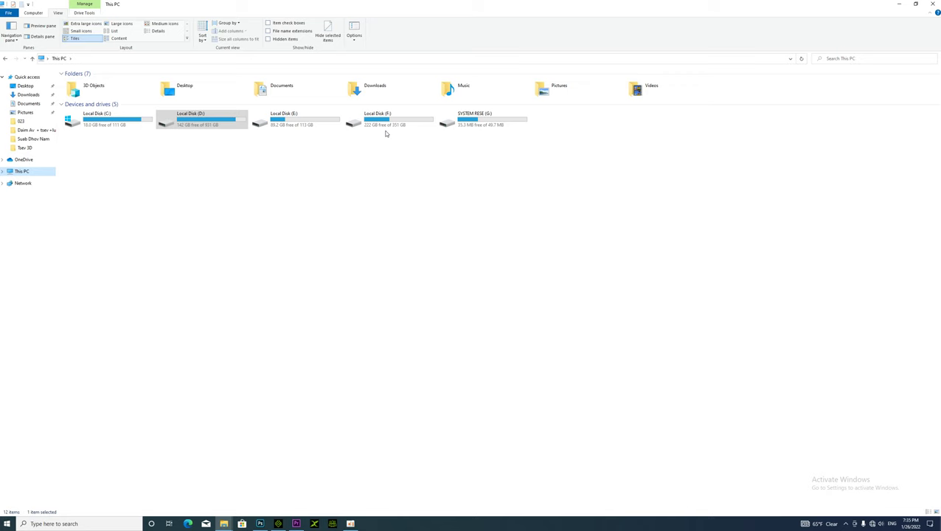
double_click(231, 123)
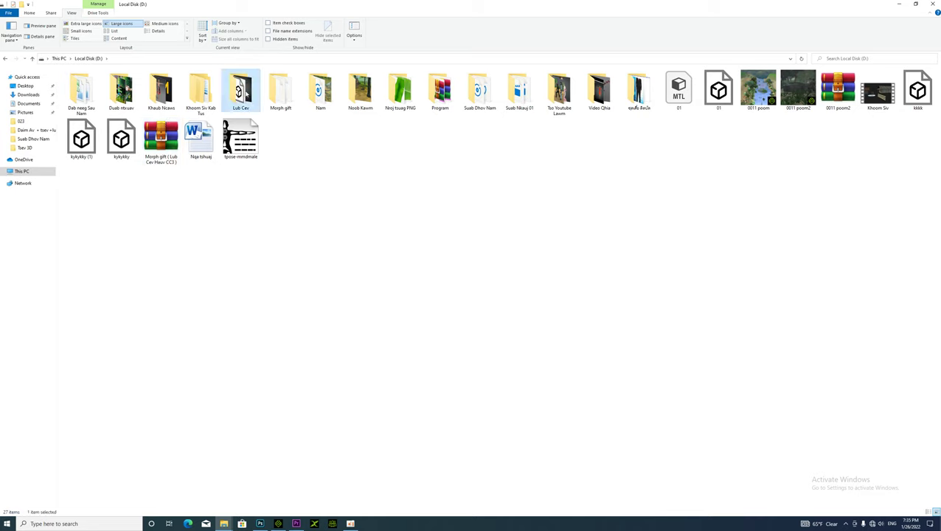
double_click(240, 92)
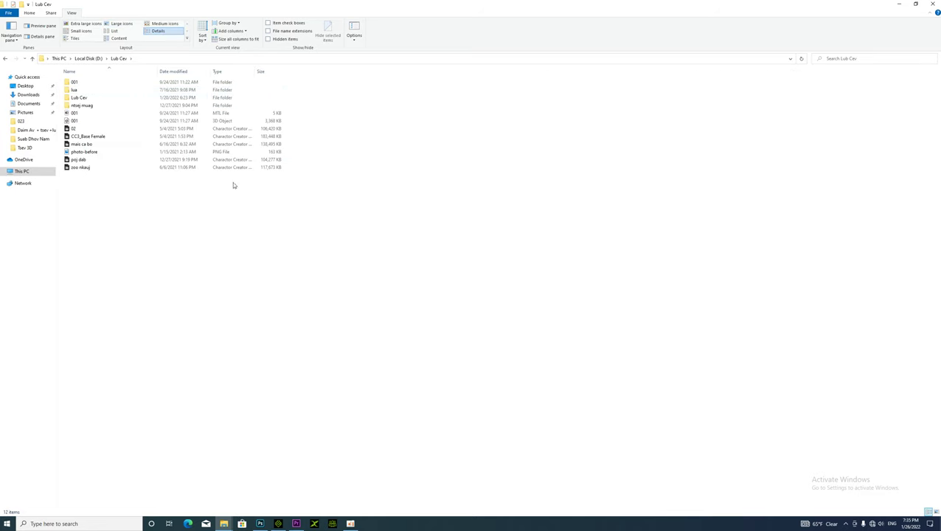
double_click(81, 97)
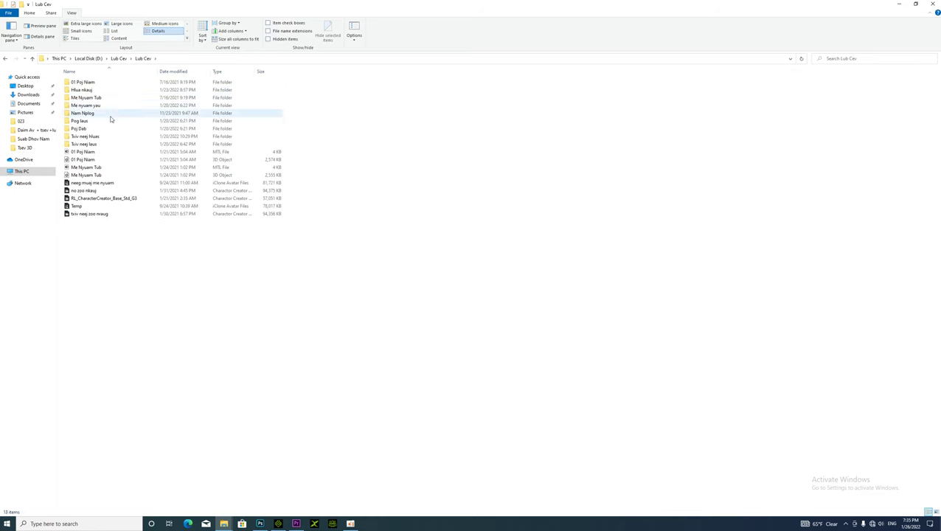
- Show the Me nyuam yau folder as extra large icons and load the Lub Cev 27 me nyuam tub avatar into the iClone scene at the bed
left_click(72, 27)
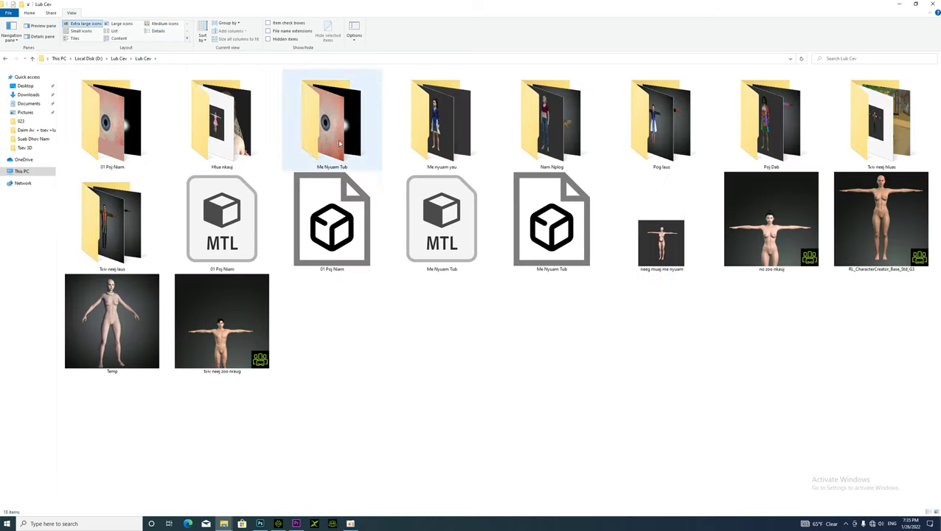
left_click(450, 136)
double_click(449, 136)
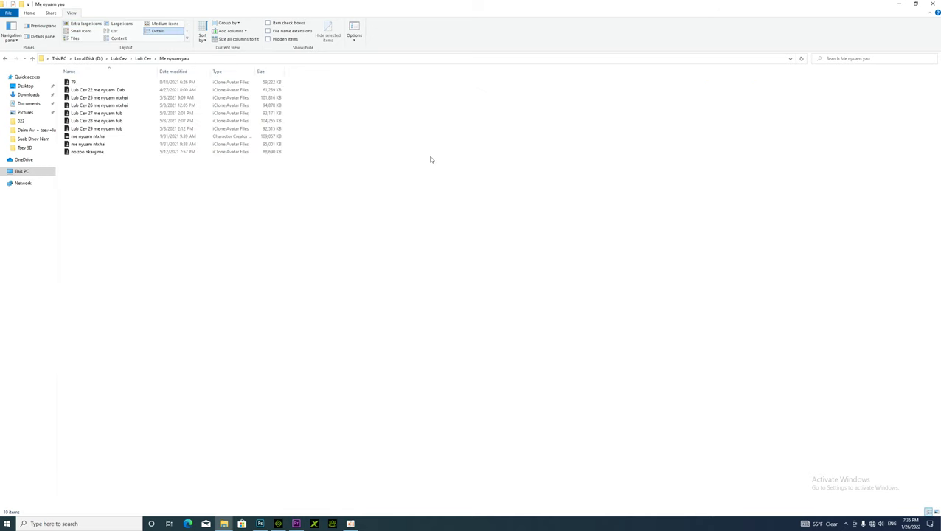
left_click(86, 24)
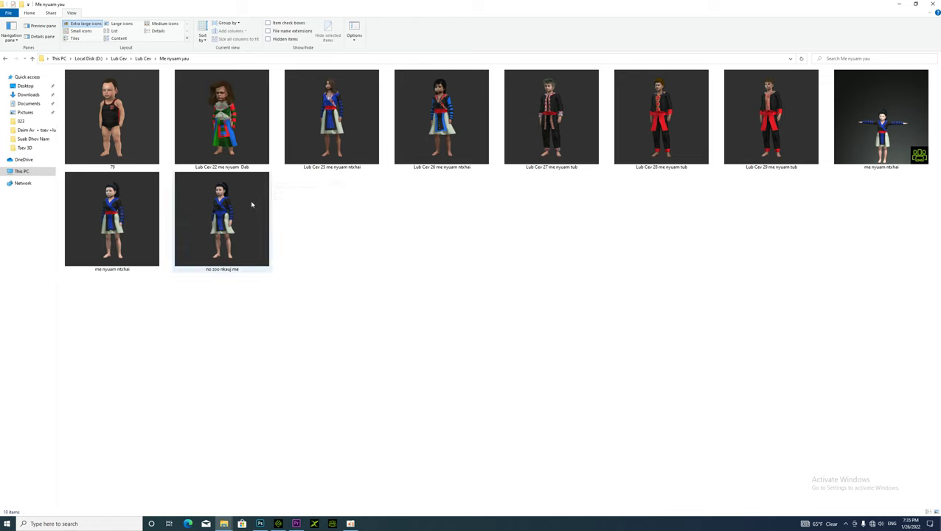
left_click_drag(545, 140, 427, 280)
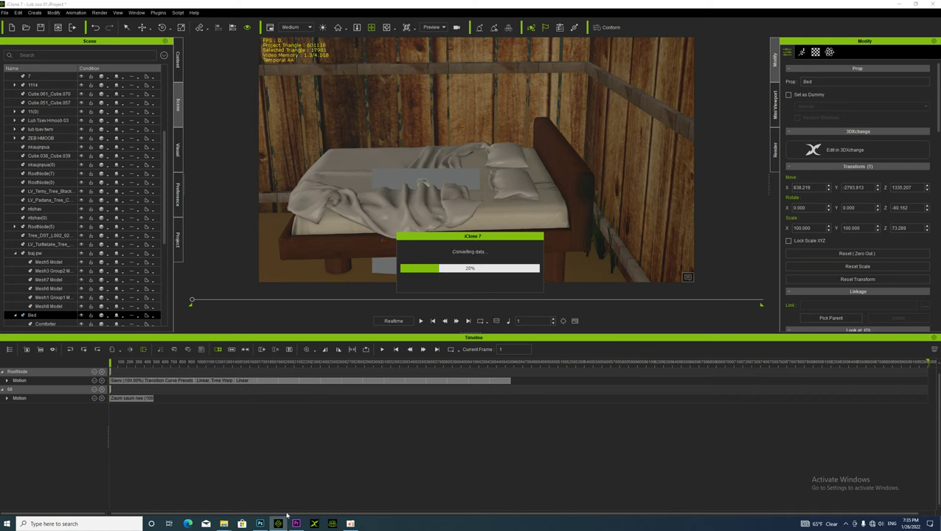
left_click(352, 524)
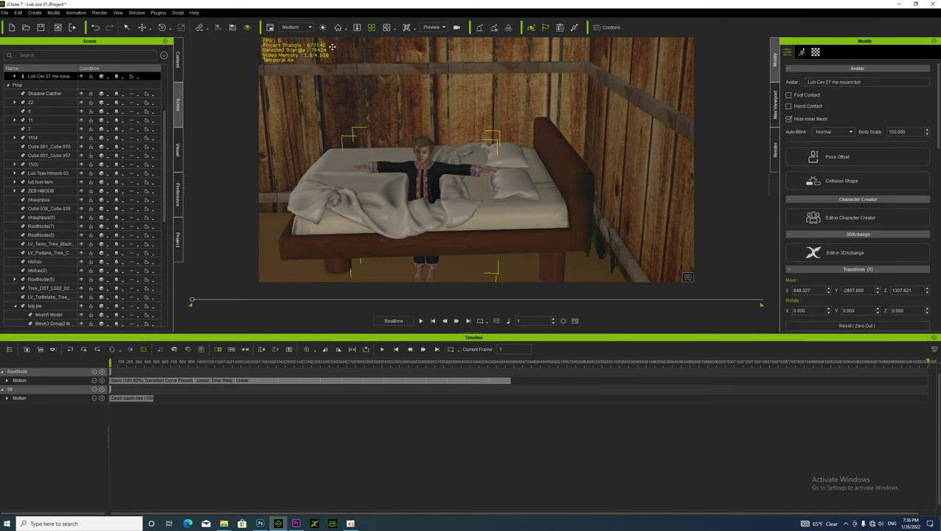
- Expand the Lub Cev 27 me nyuam tub avatar in the scene list and select its hair item
right_click_drag(357, 147, 398, 186)
scroll(393, 170, "up", 5)
scroll(420, 195, "up", 5)
left_click_drag(421, 195, 429, 198)
scroll(428, 197, "down", 8)
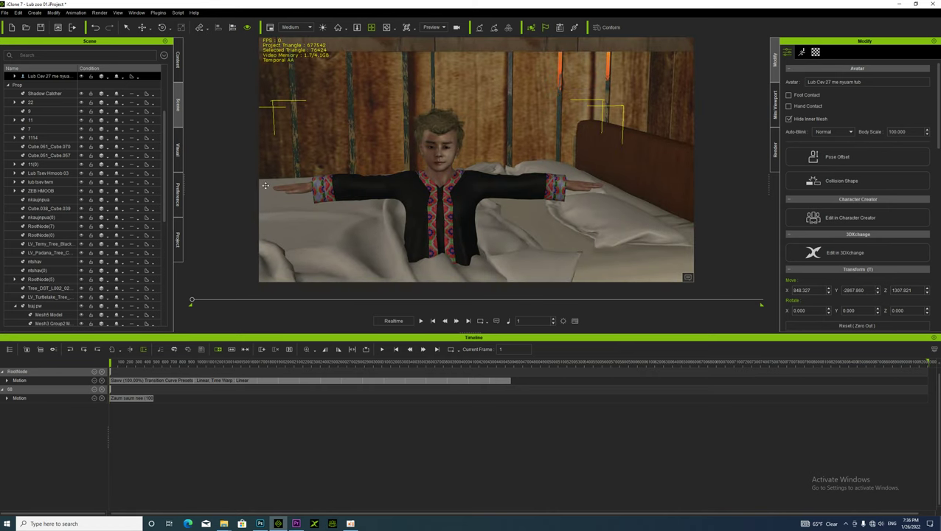
left_click(14, 76)
left_click(41, 86)
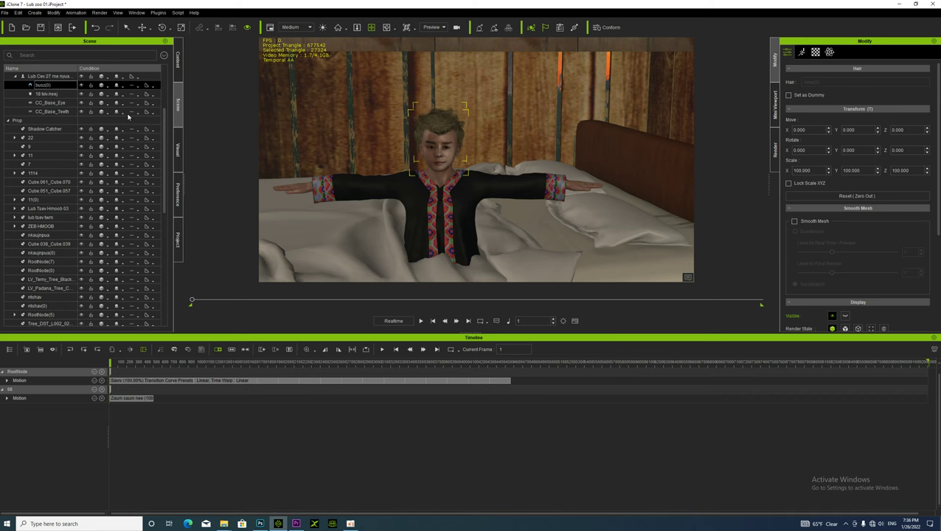
scroll(361, 172, "up", 4)
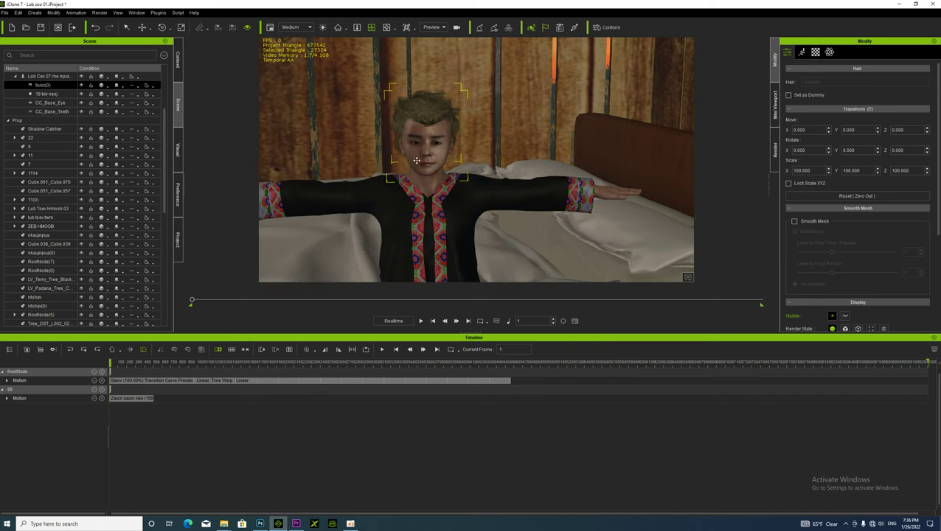
middle_click_drag(417, 161, 435, 172)
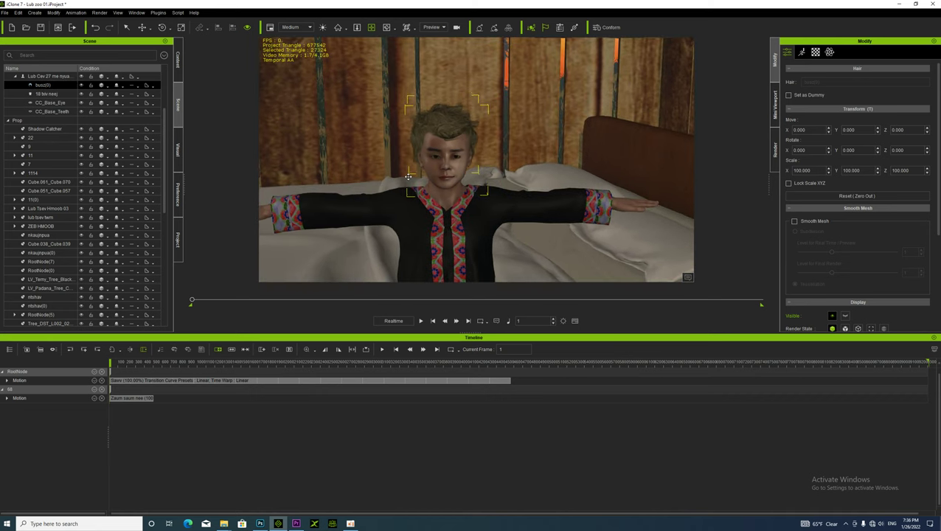
- Browse the 002 Nplaub Haus folder in File Explorer for a different hairstyle and load it onto the boy avatar's head in iClone
left_click(224, 524)
scroll(464, 209, "down", 3)
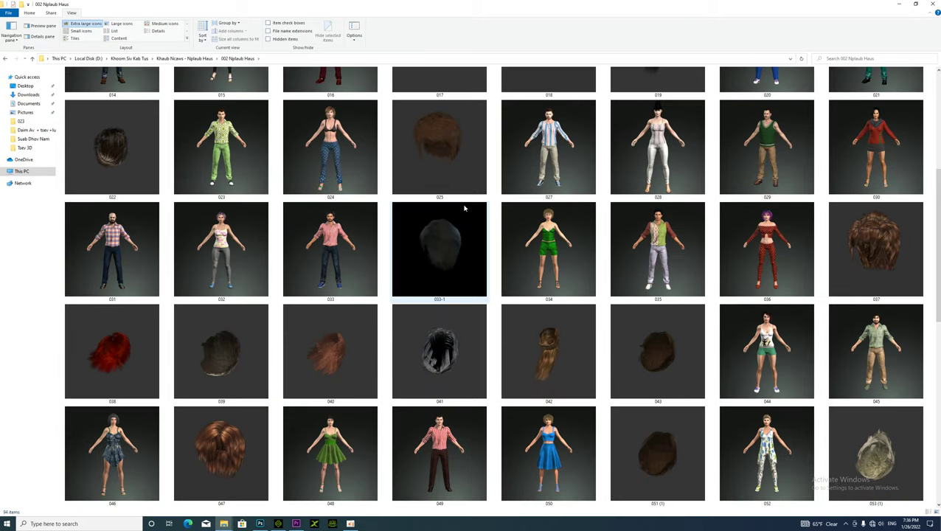
scroll(464, 209, "down", 3)
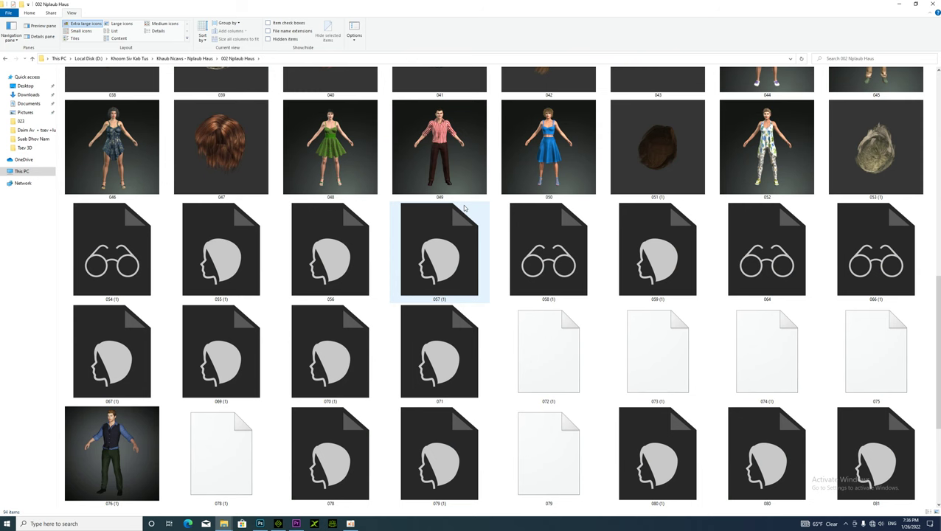
scroll(465, 209, "up", 6)
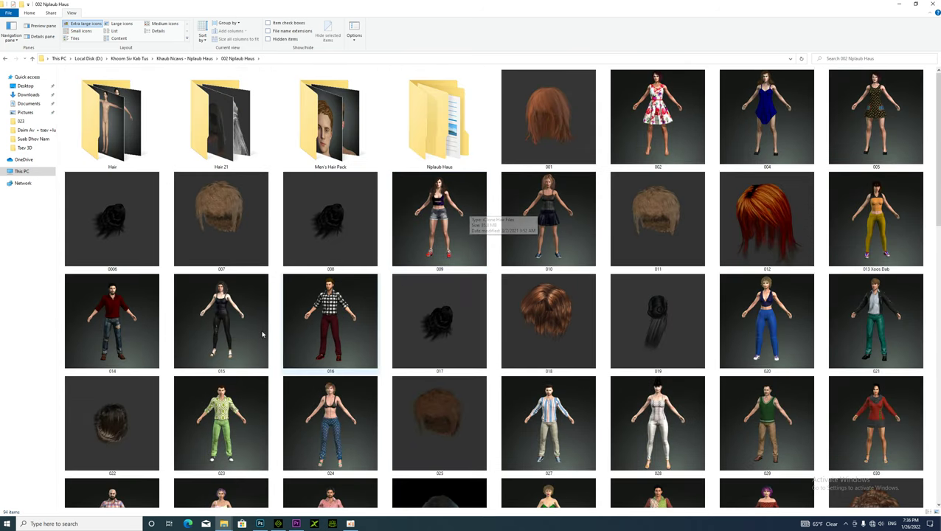
scroll(620, 255, "down", 6)
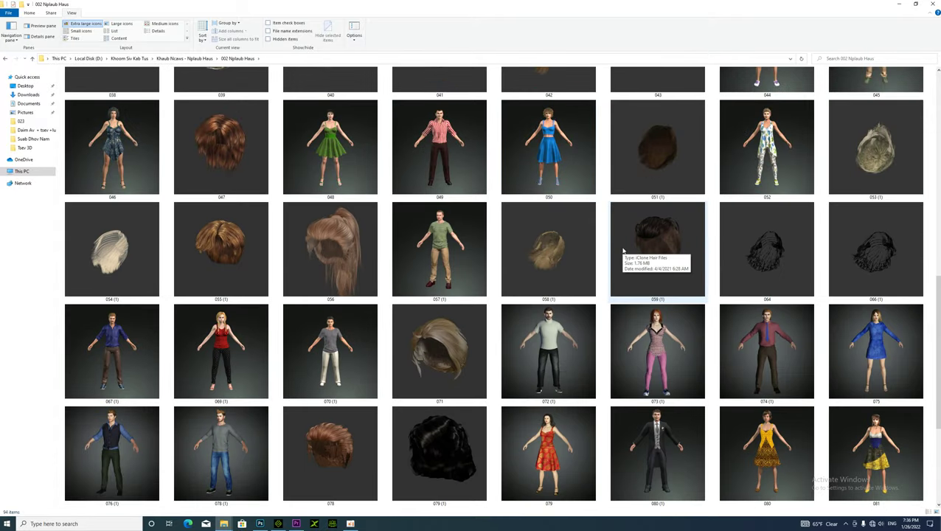
scroll(623, 253, "down", 3)
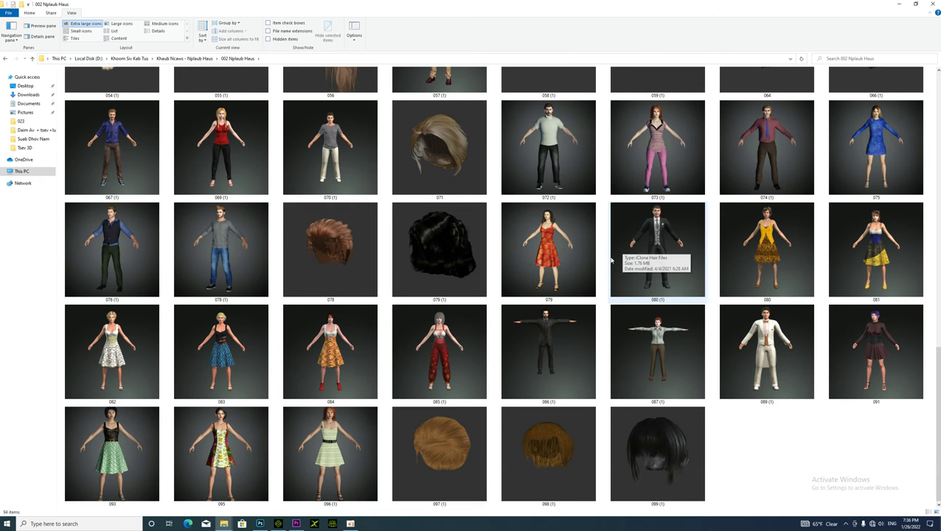
scroll(383, 318, "up", 3)
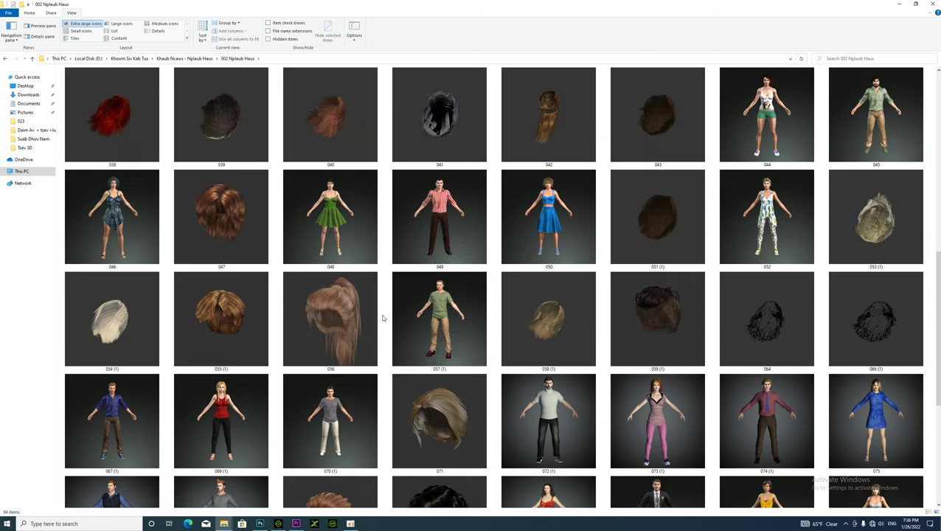
scroll(383, 318, "down", 3)
left_click_drag(236, 288, 457, 157)
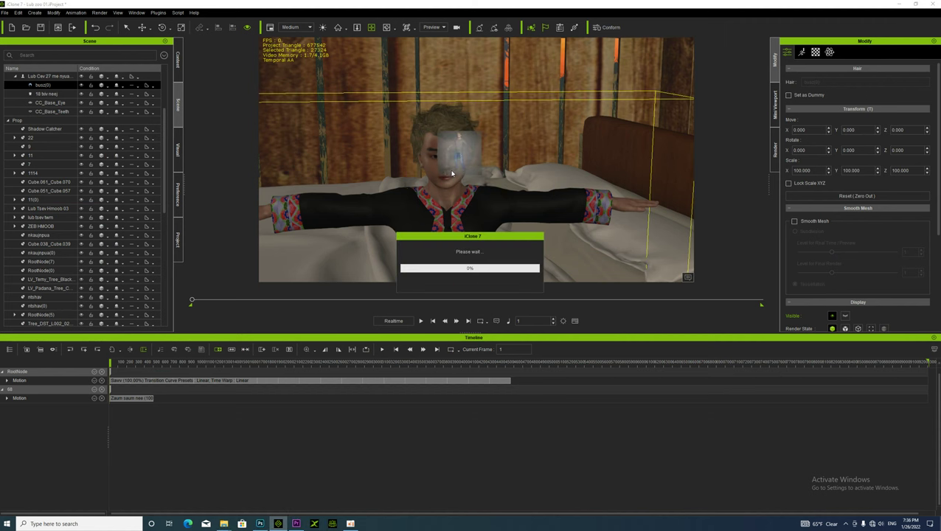